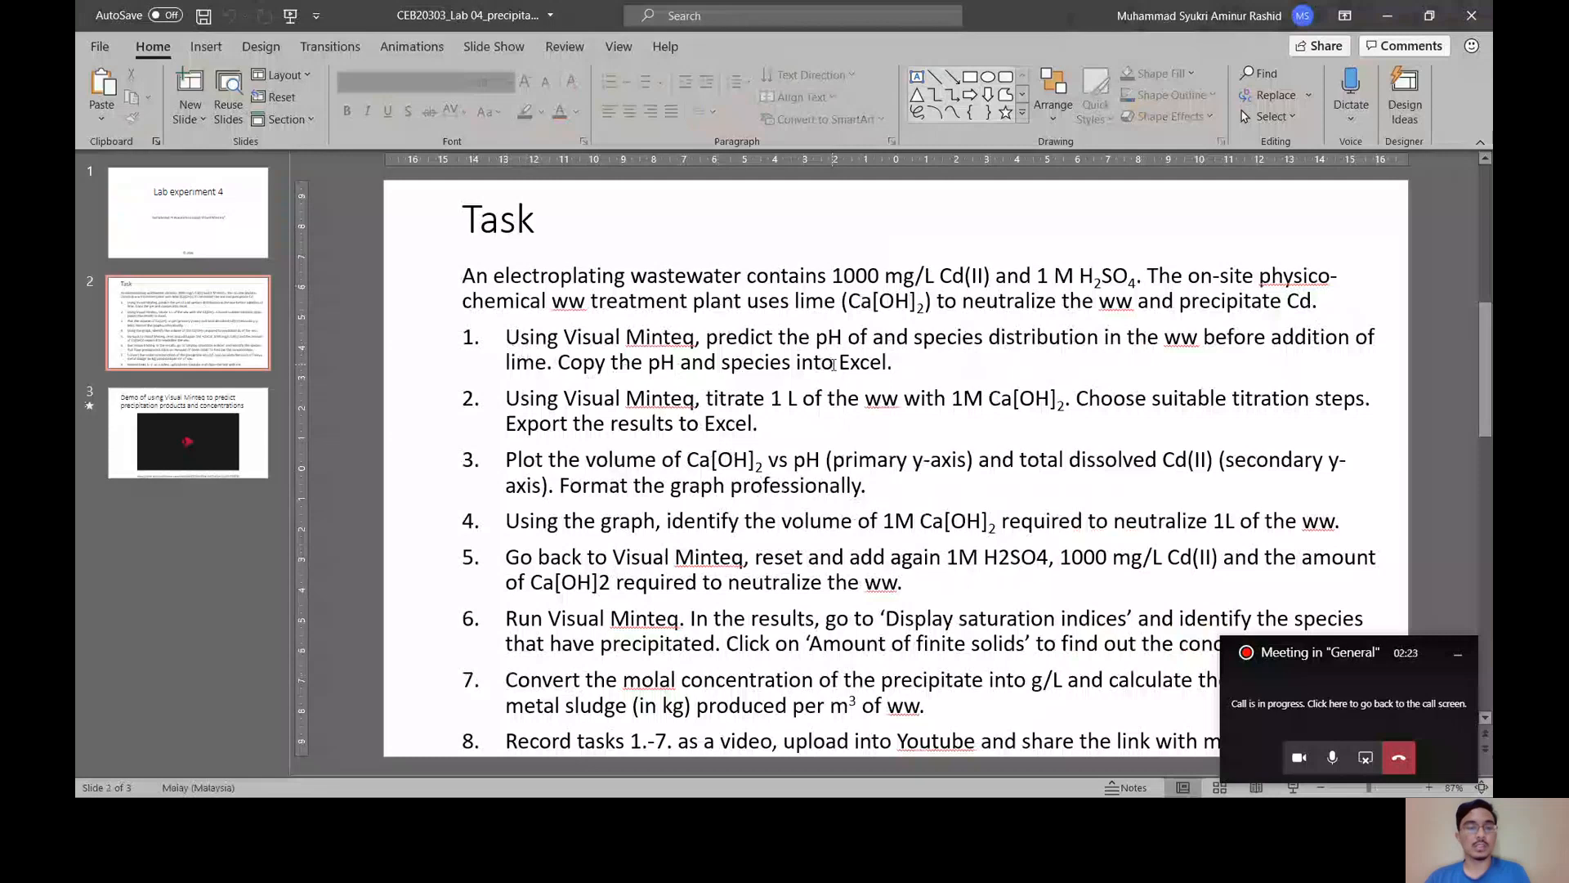
- Open Visual MINTEQ and set the pH to be calculated from mass and charge balance
key("super")
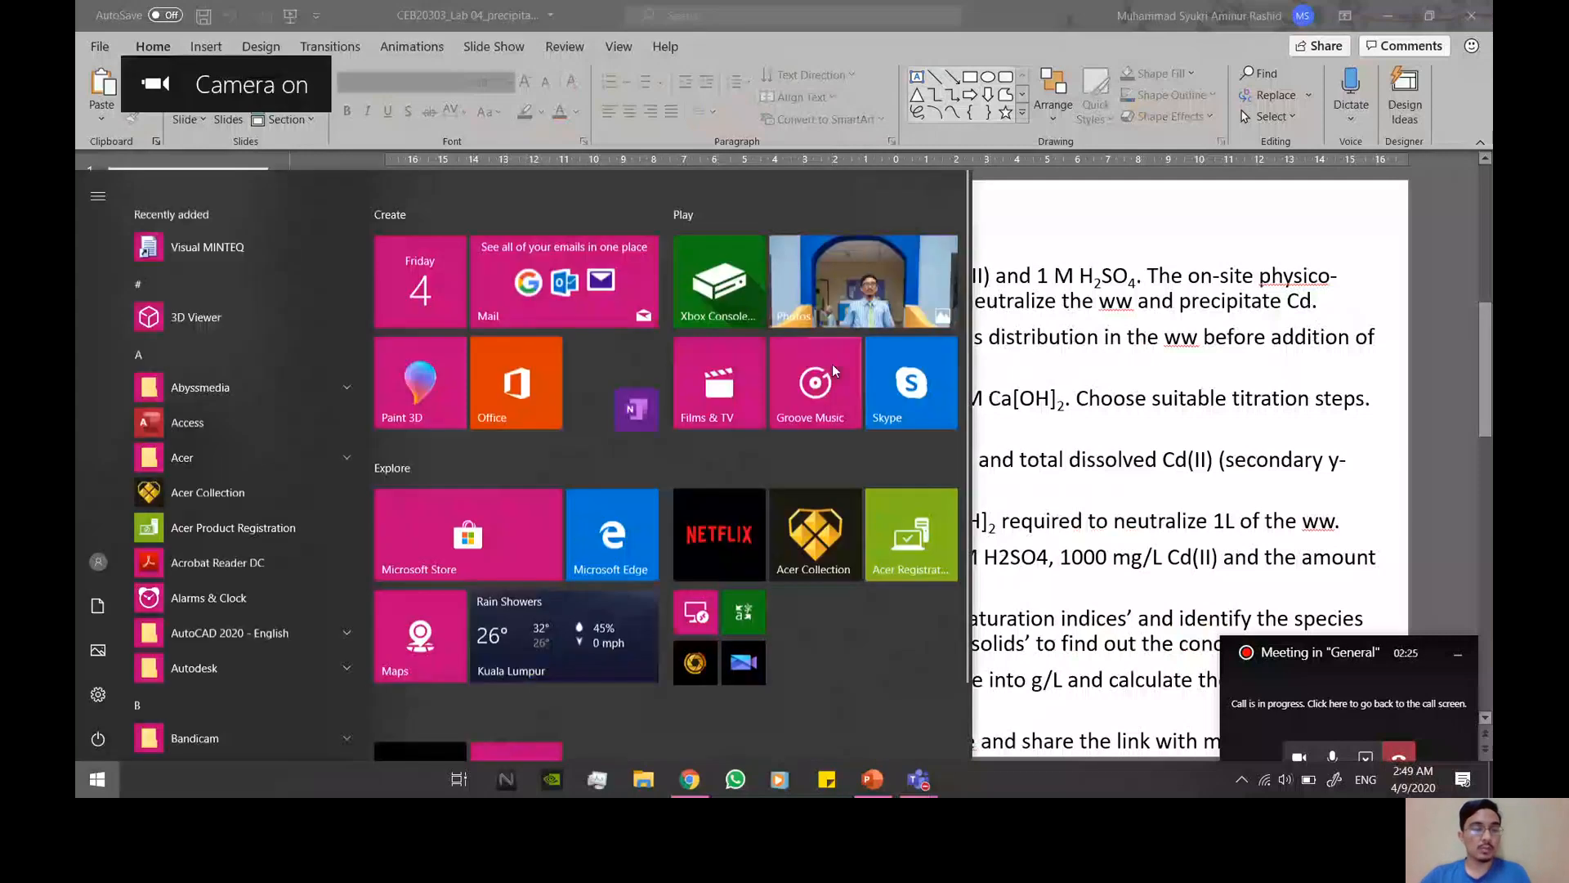
left_click(243, 237)
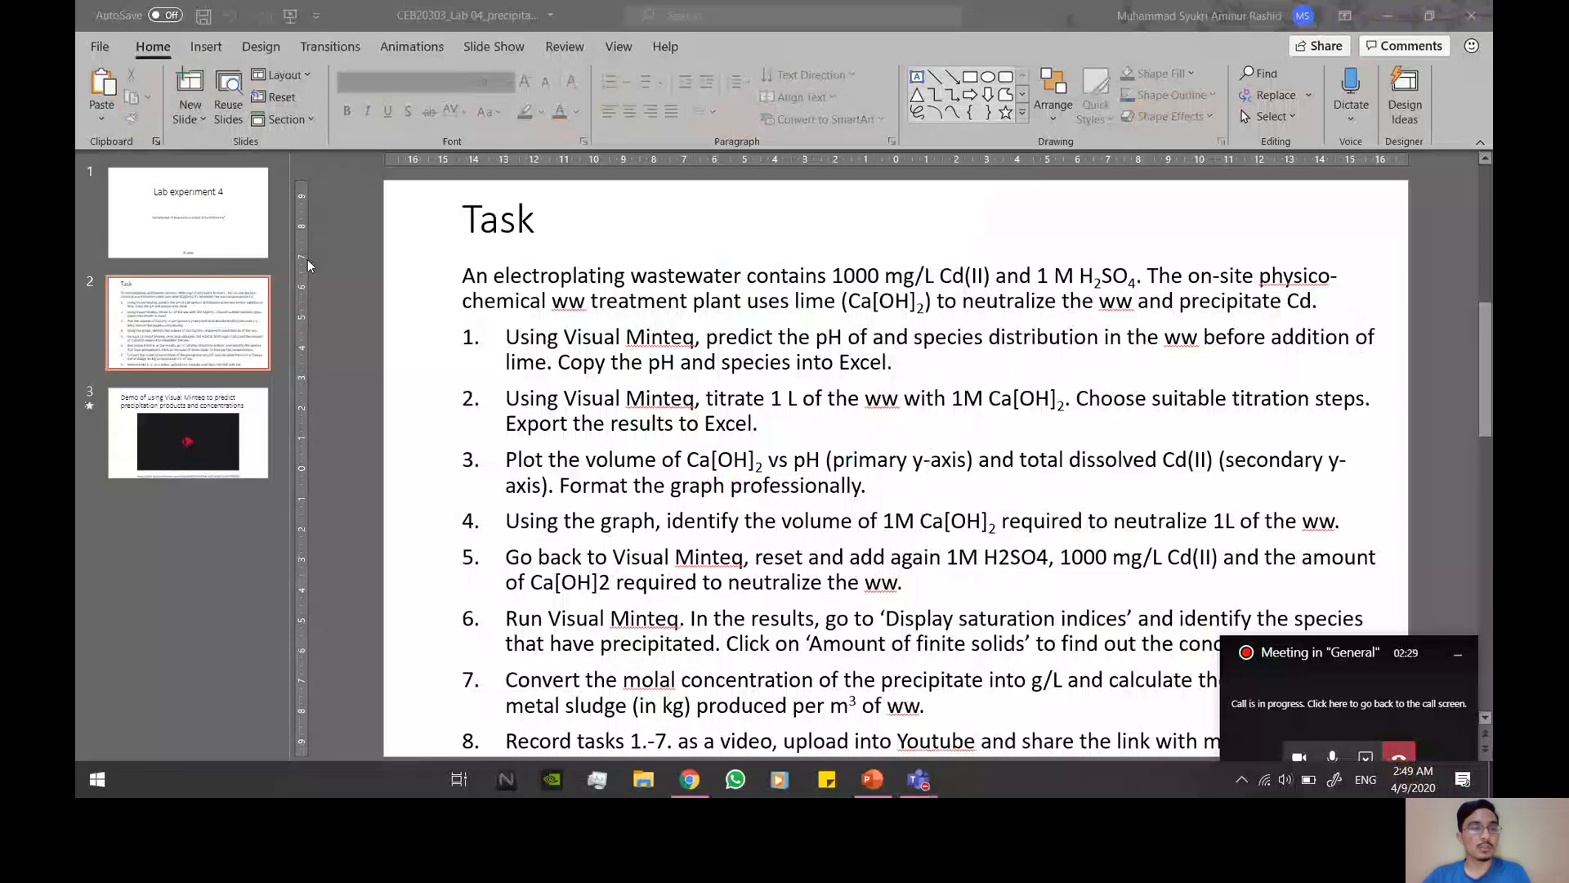
left_click(316, 262)
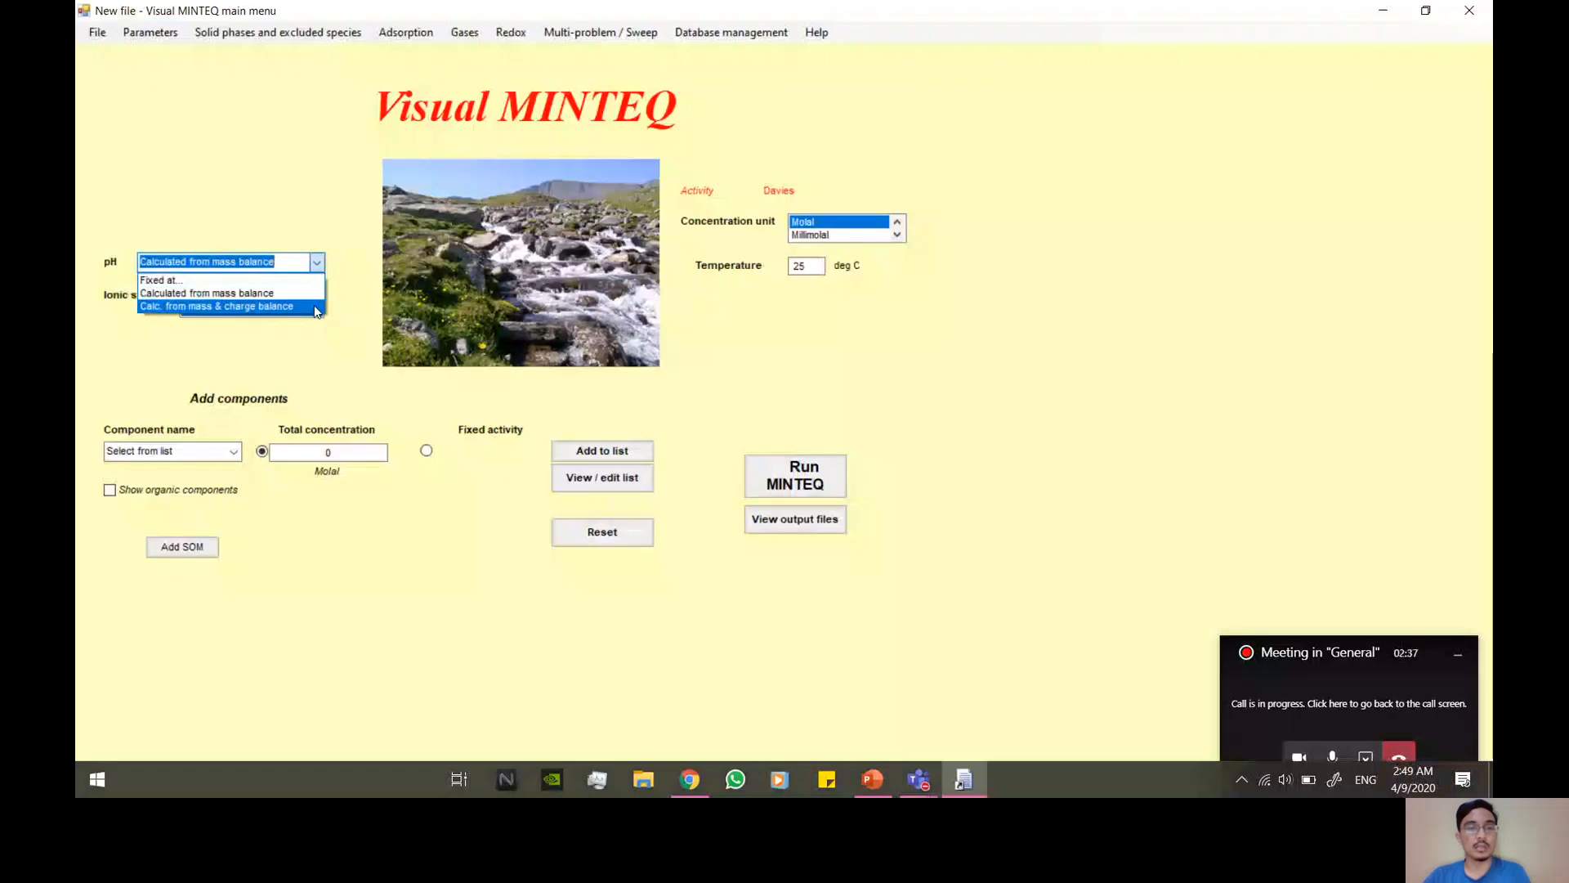
left_click(314, 305)
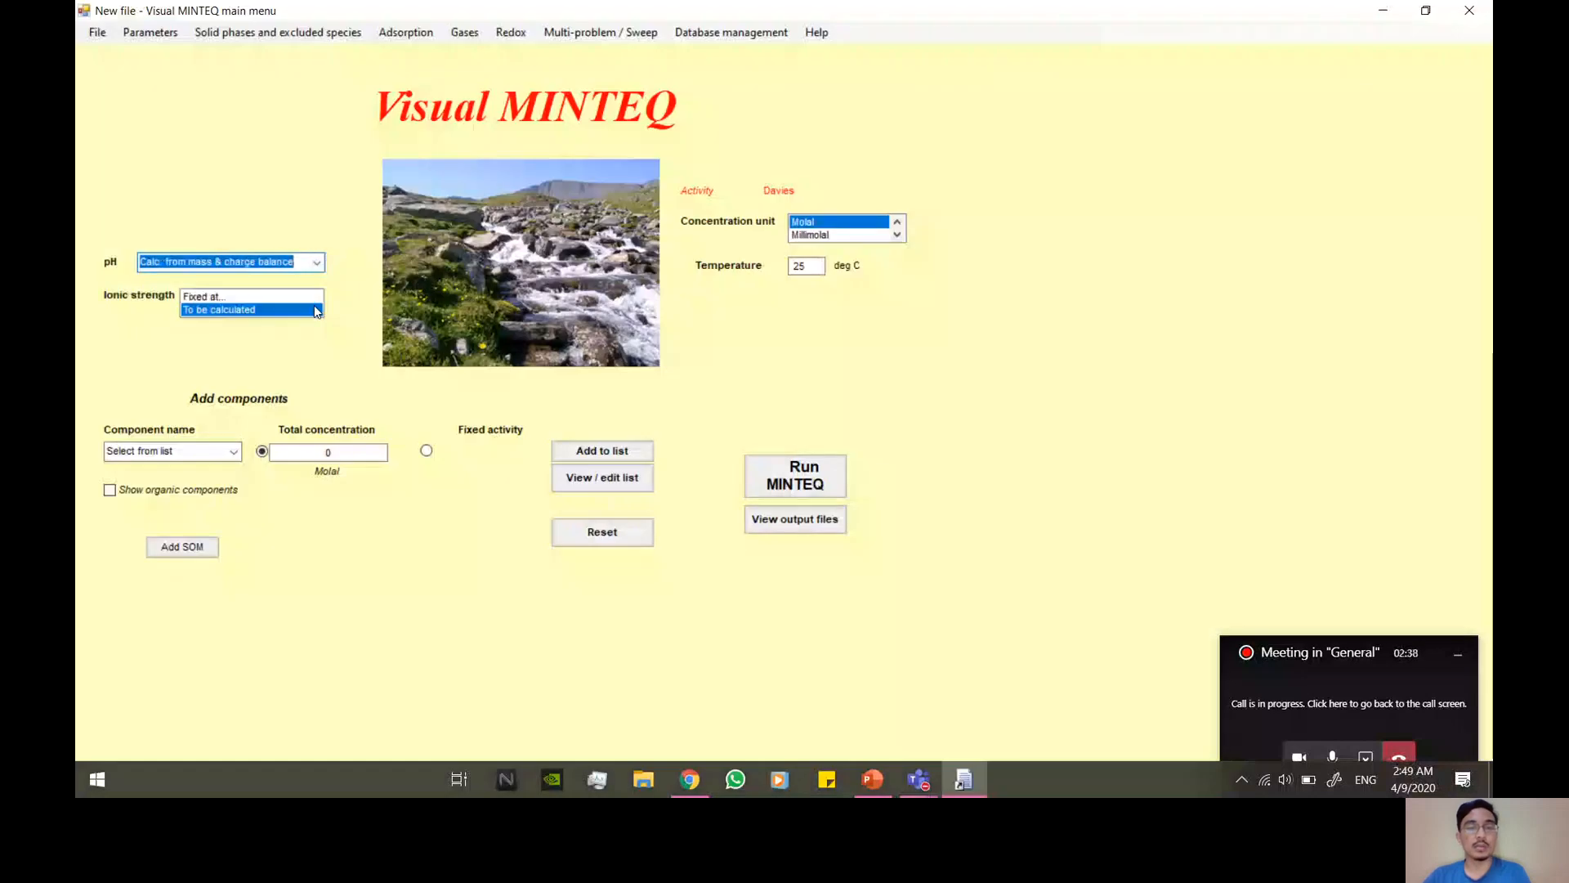
- Add the H+1 component with a total concentration of 2 molal to the component list
left_click(234, 452)
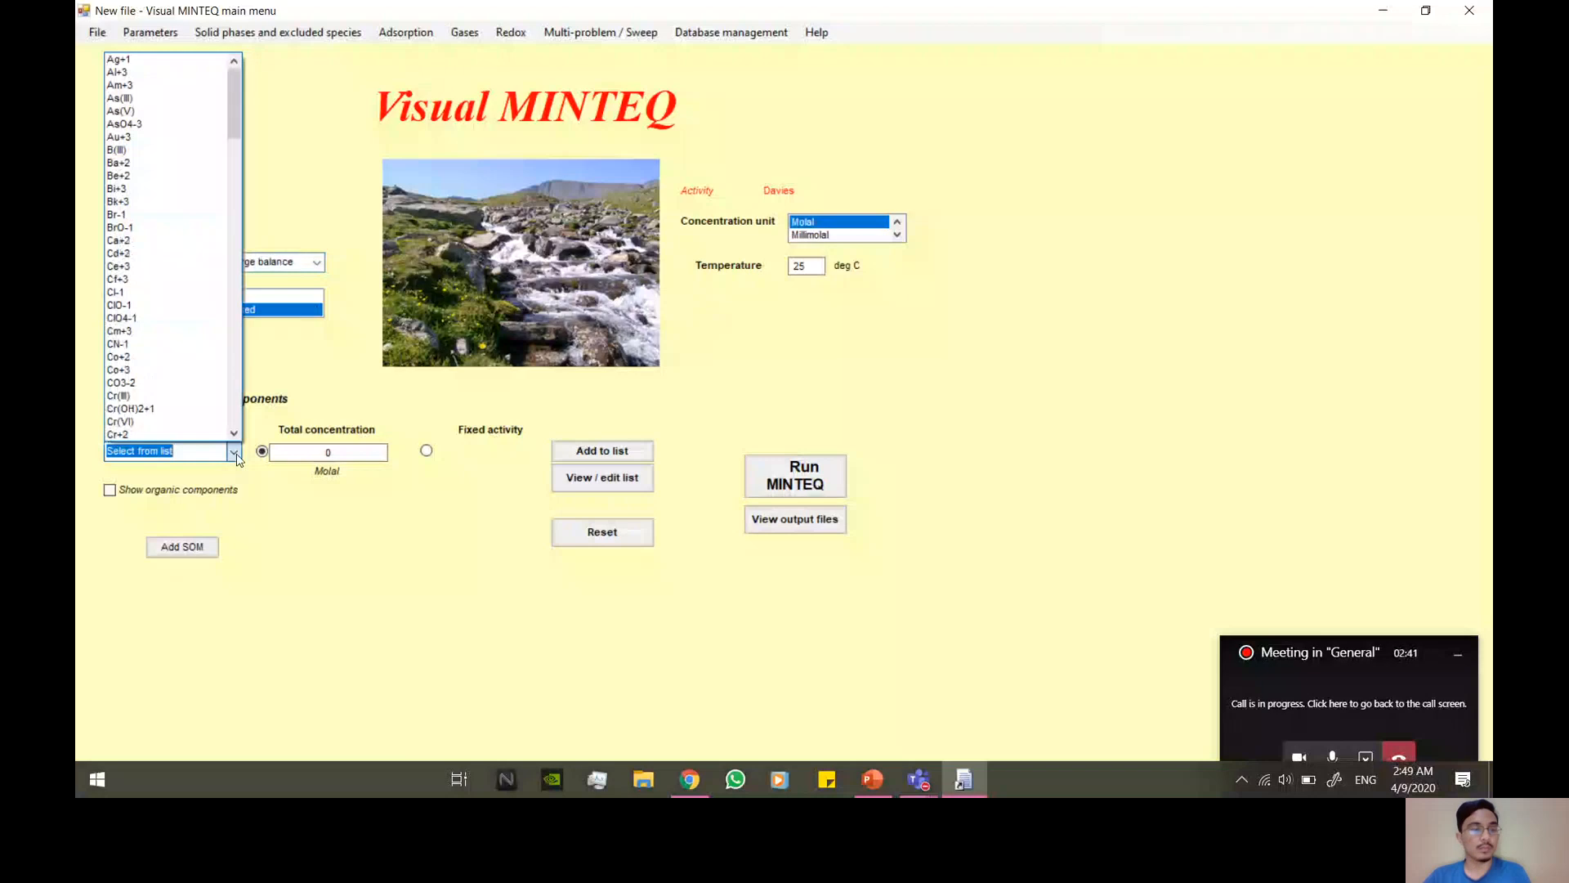
left_click(236, 456)
type("h")
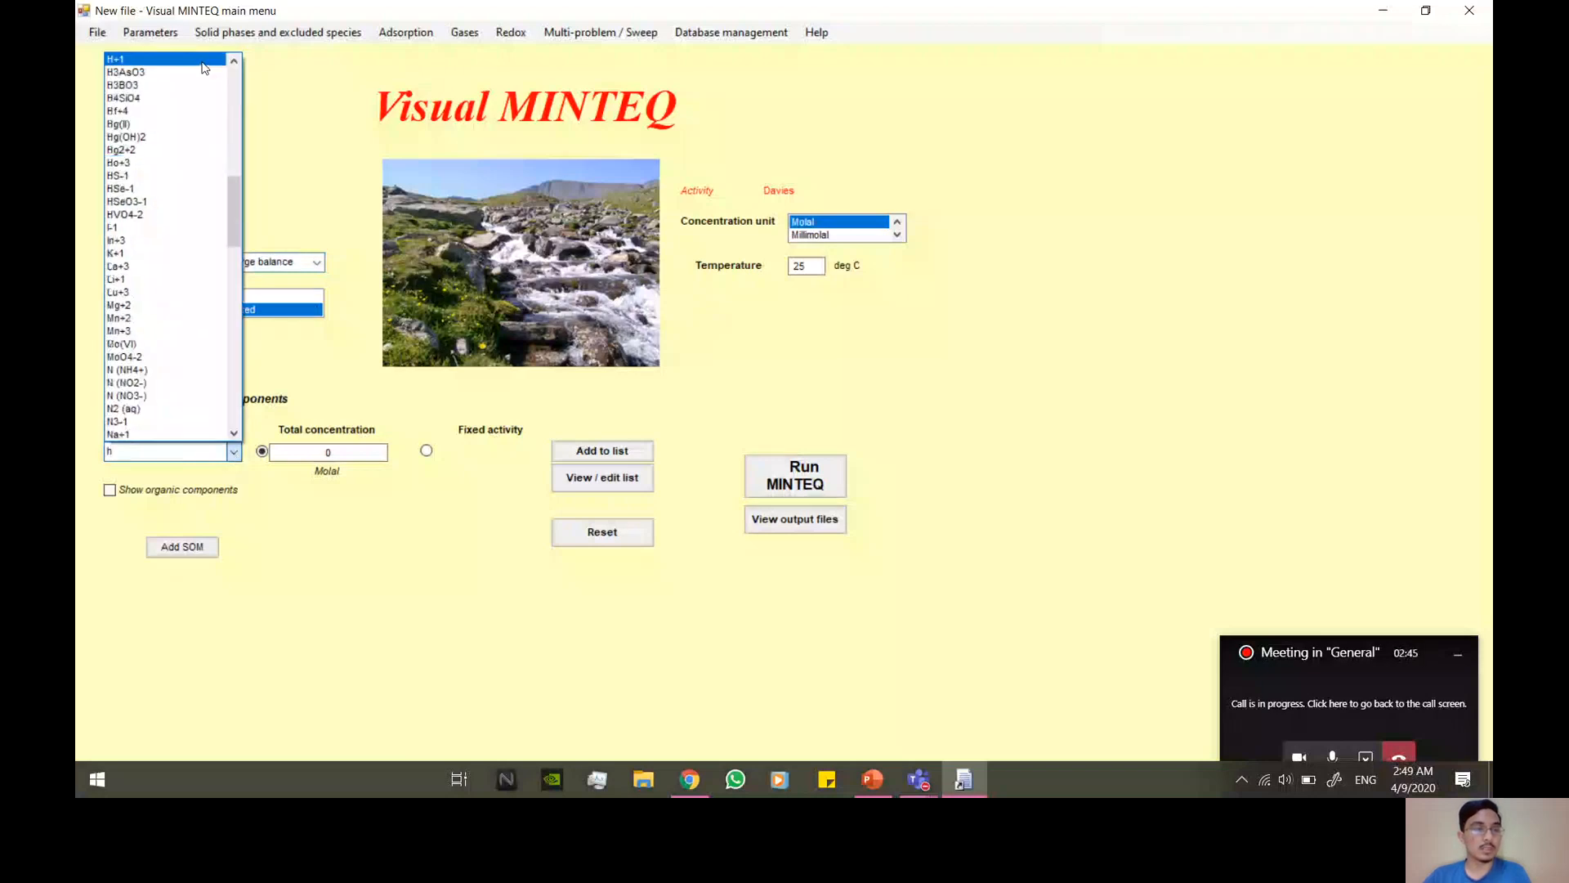
left_click(204, 59)
left_click(327, 452)
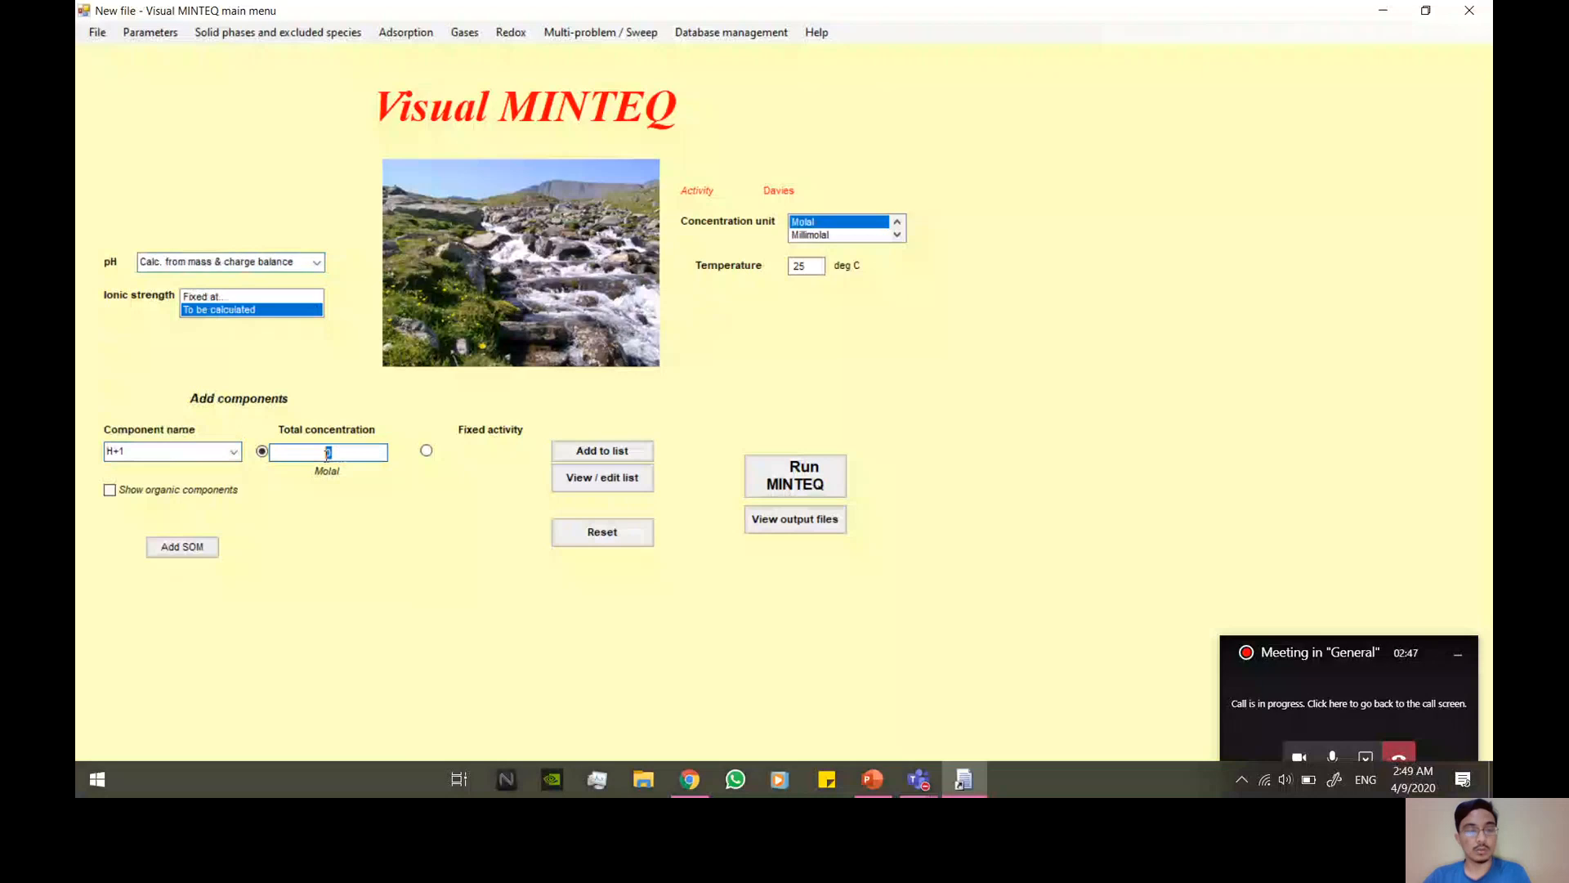
type("2")
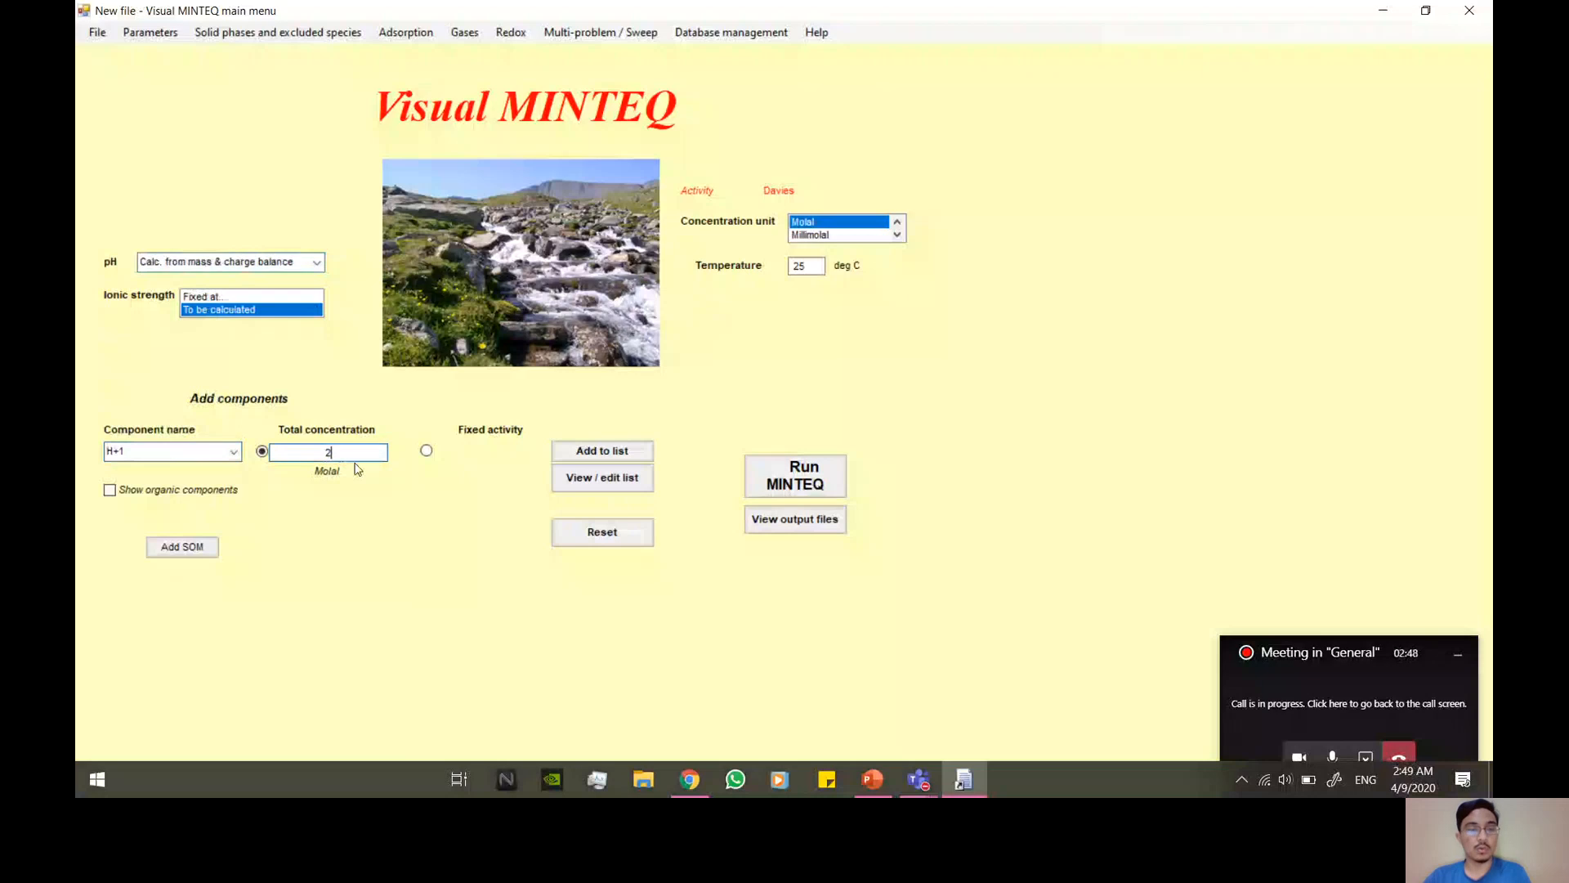
left_click(617, 457)
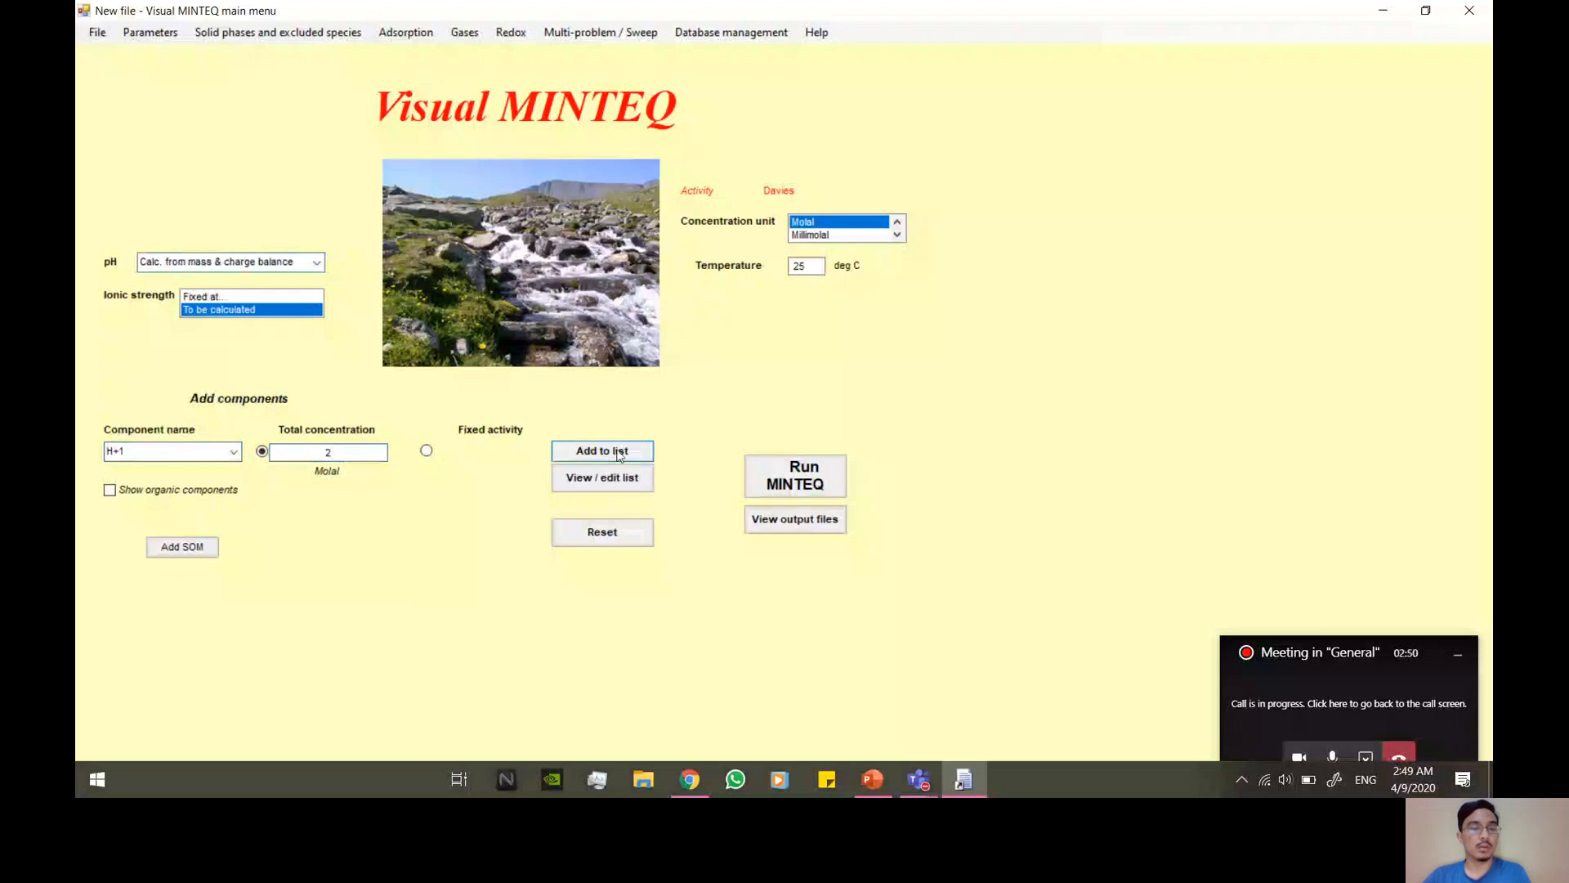
- Add the SO4-2 component with a total concentration of 1 molal to the component list
left_click(233, 455)
type("so")
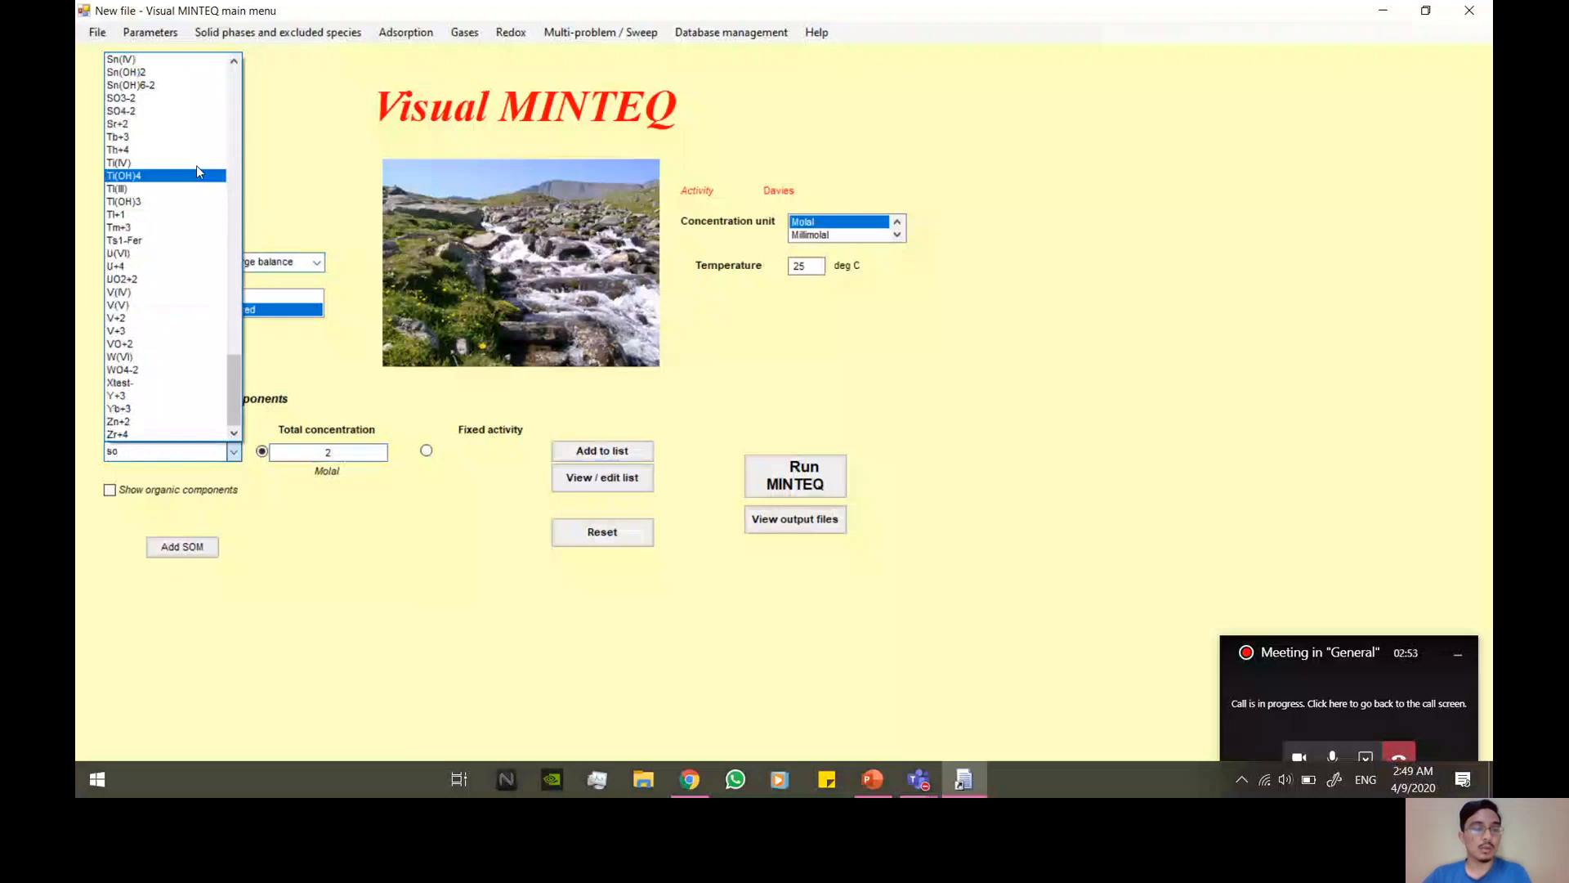
left_click(163, 111)
double_click(318, 452)
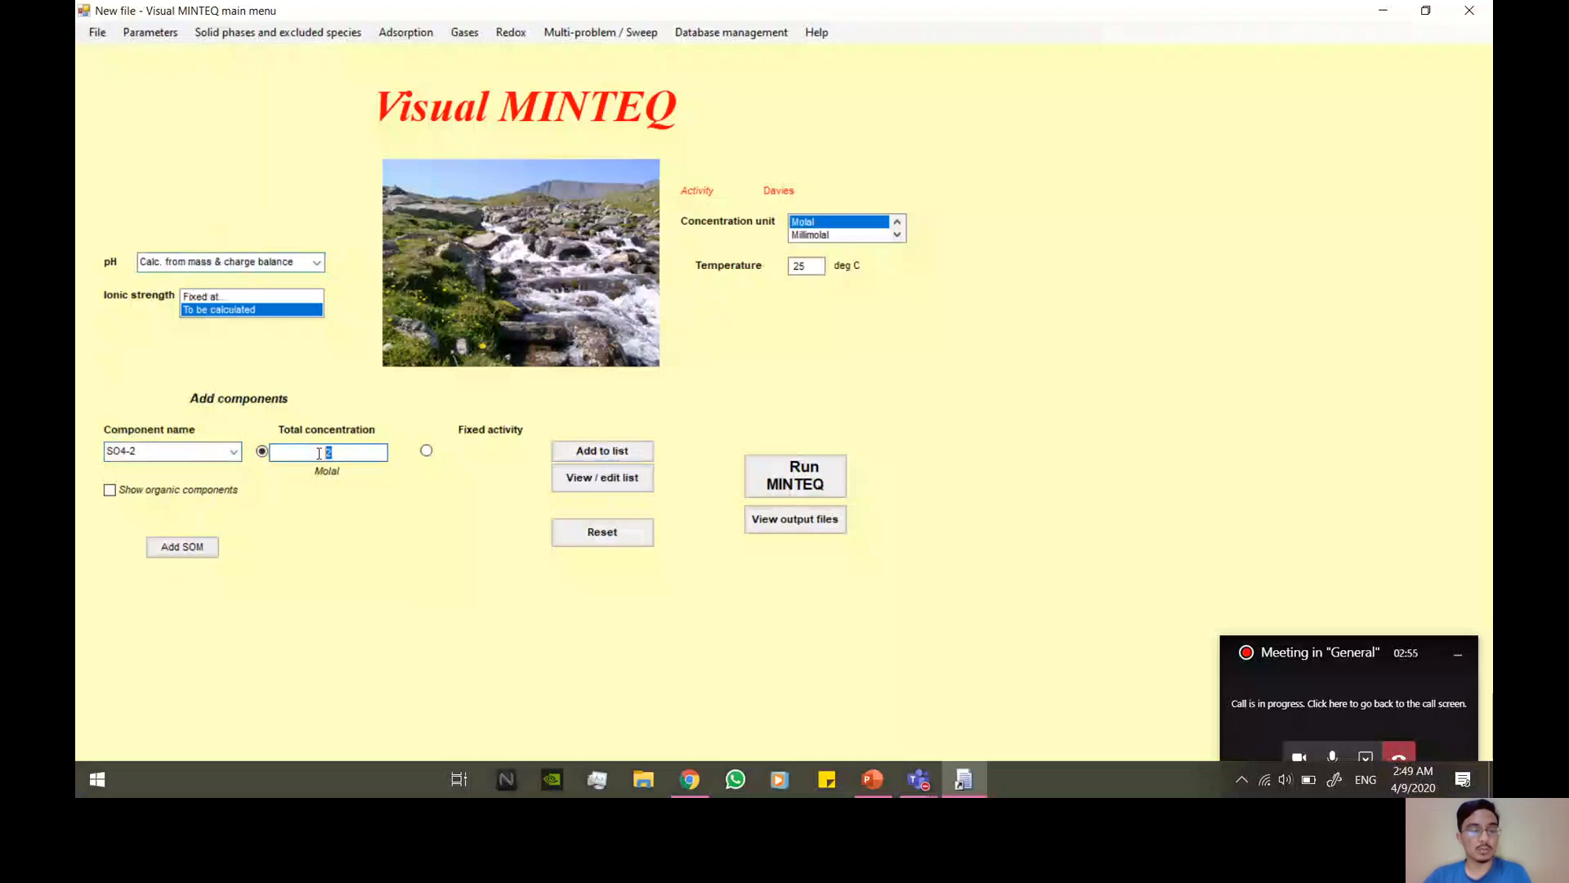
type("1")
key("Tab")
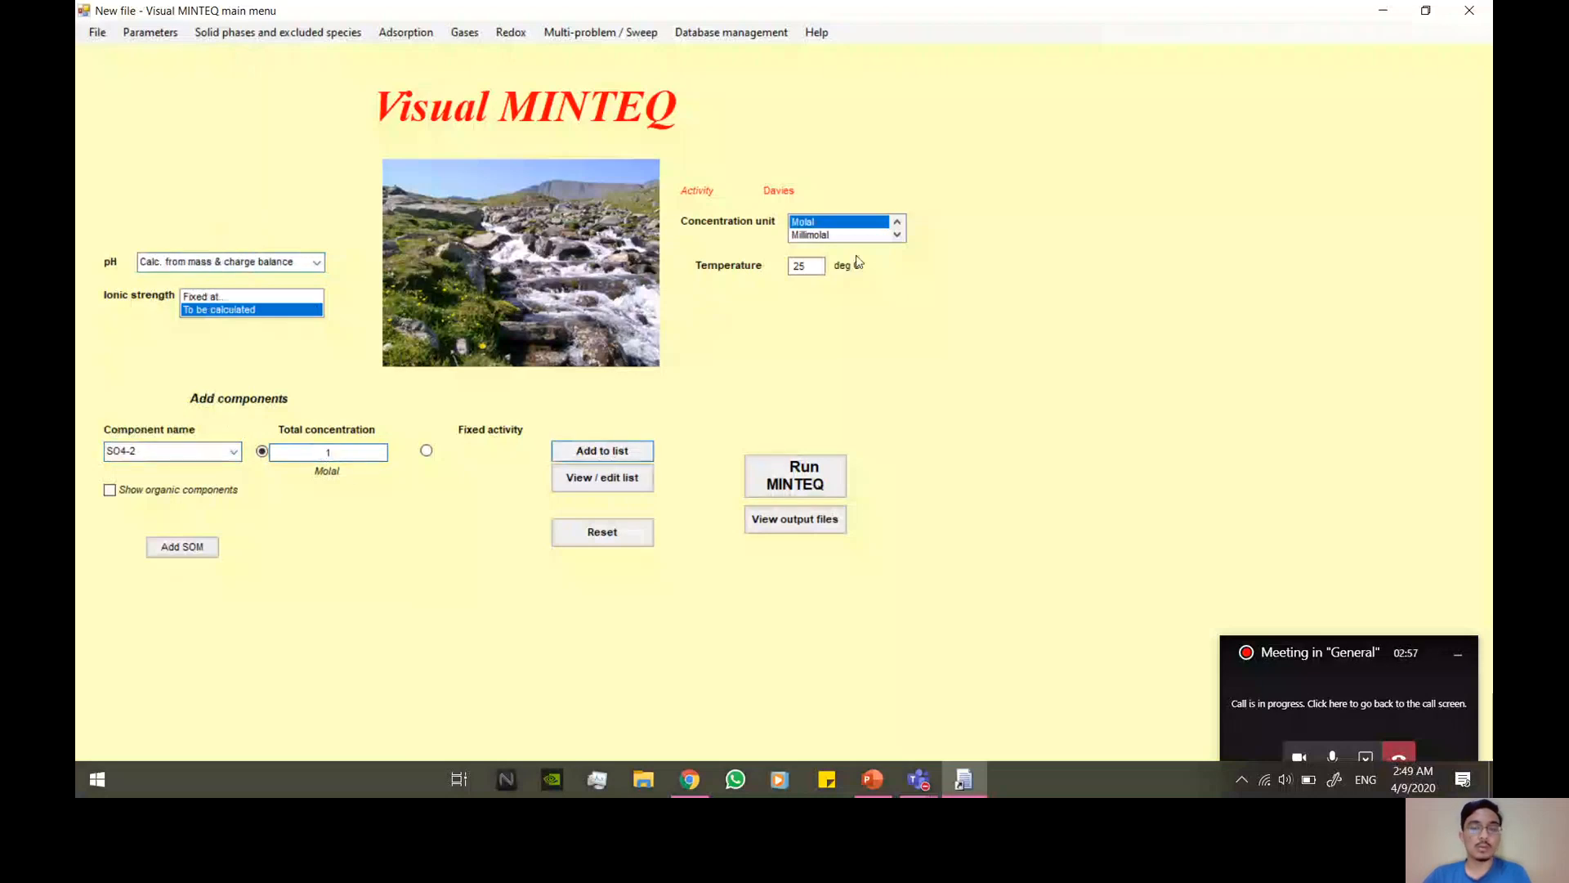
- Change the concentration unit to mg/l and add the Cd+2 component at 1000 mg/l to the component list
left_click(896, 234)
left_click(896, 235)
left_click(809, 235)
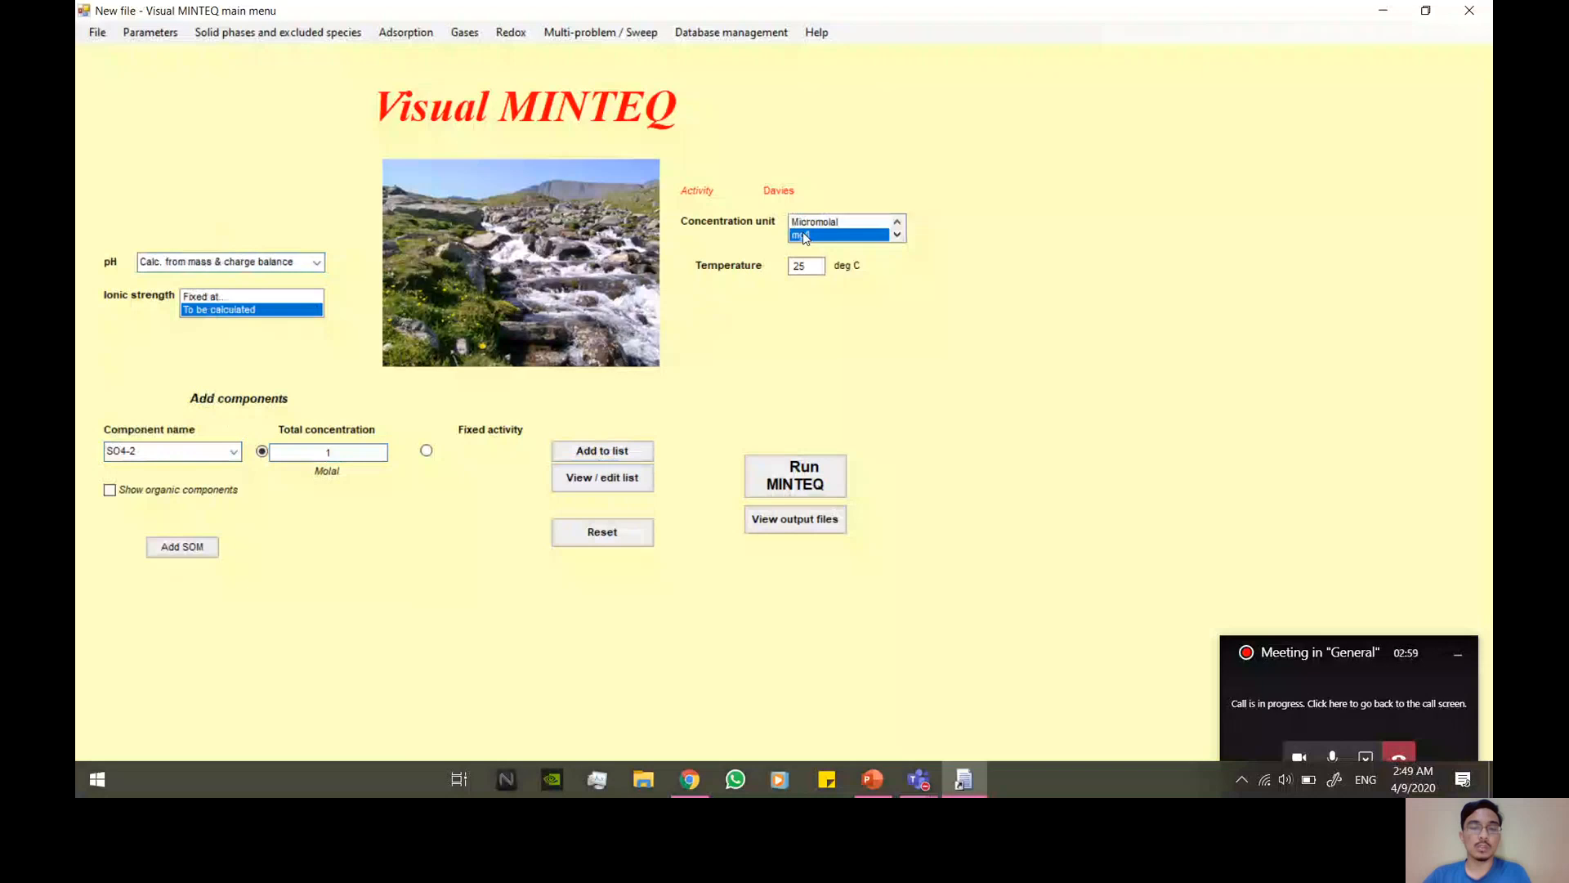
left_click(233, 452)
type("cd")
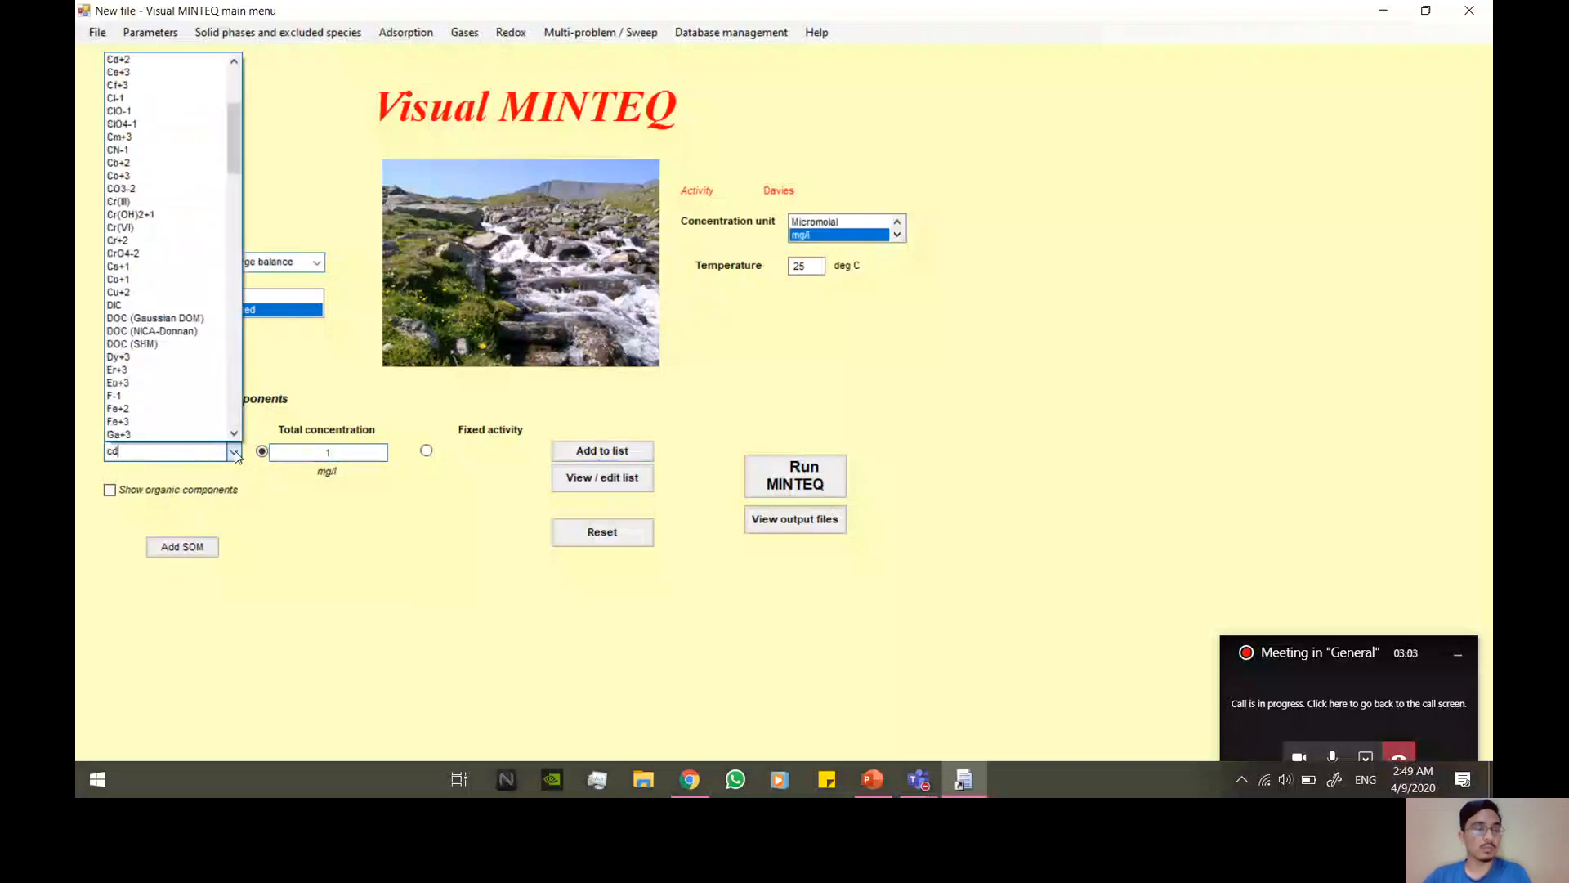
left_click(163, 59)
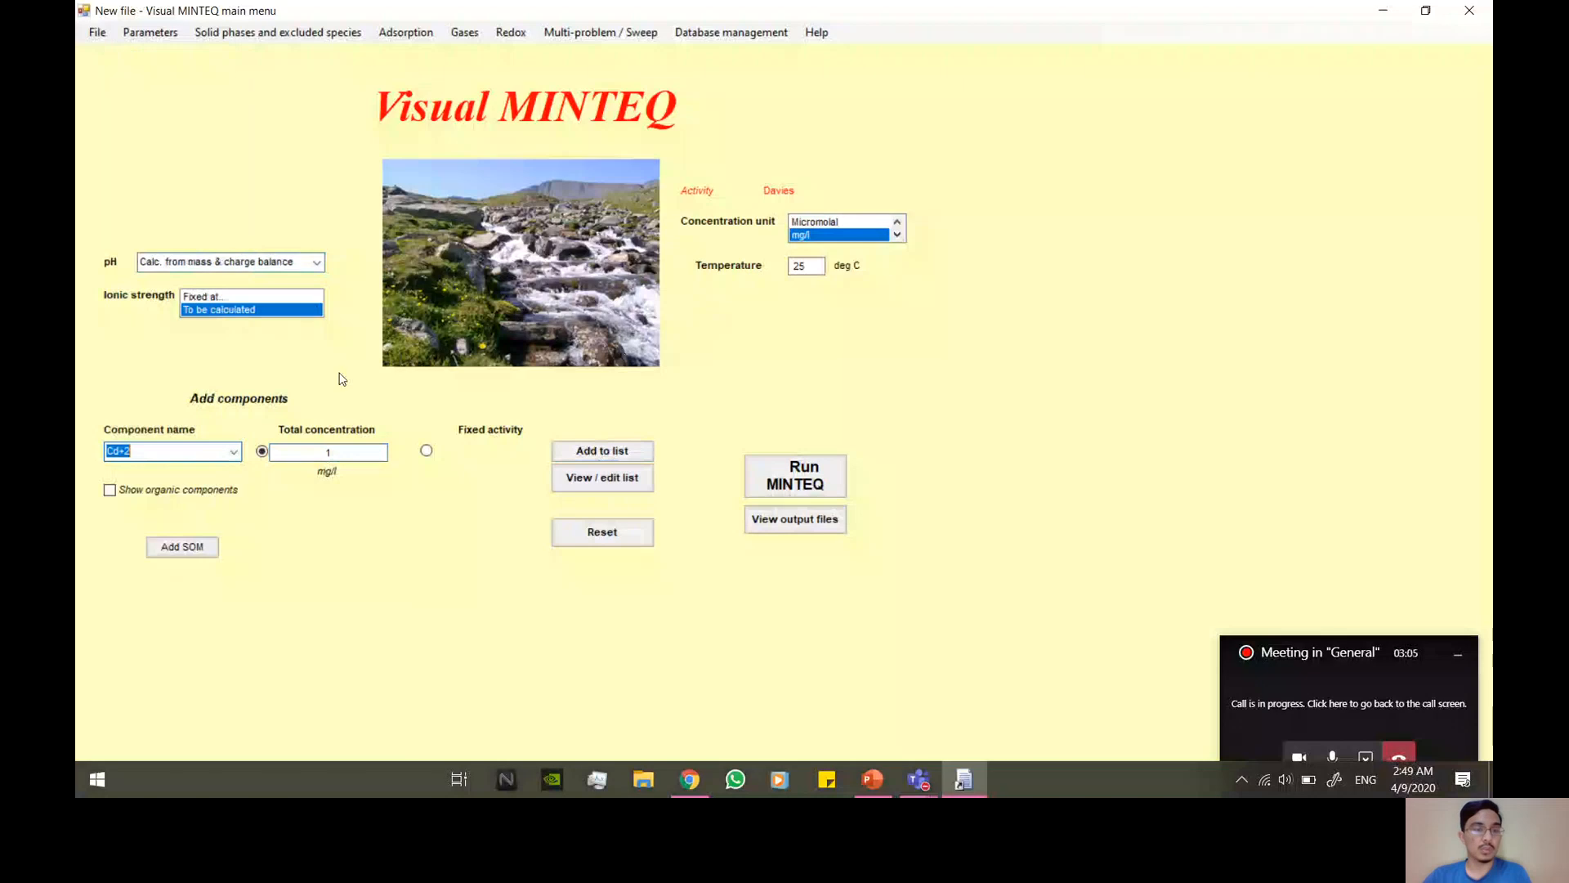
left_click(353, 451)
type("000")
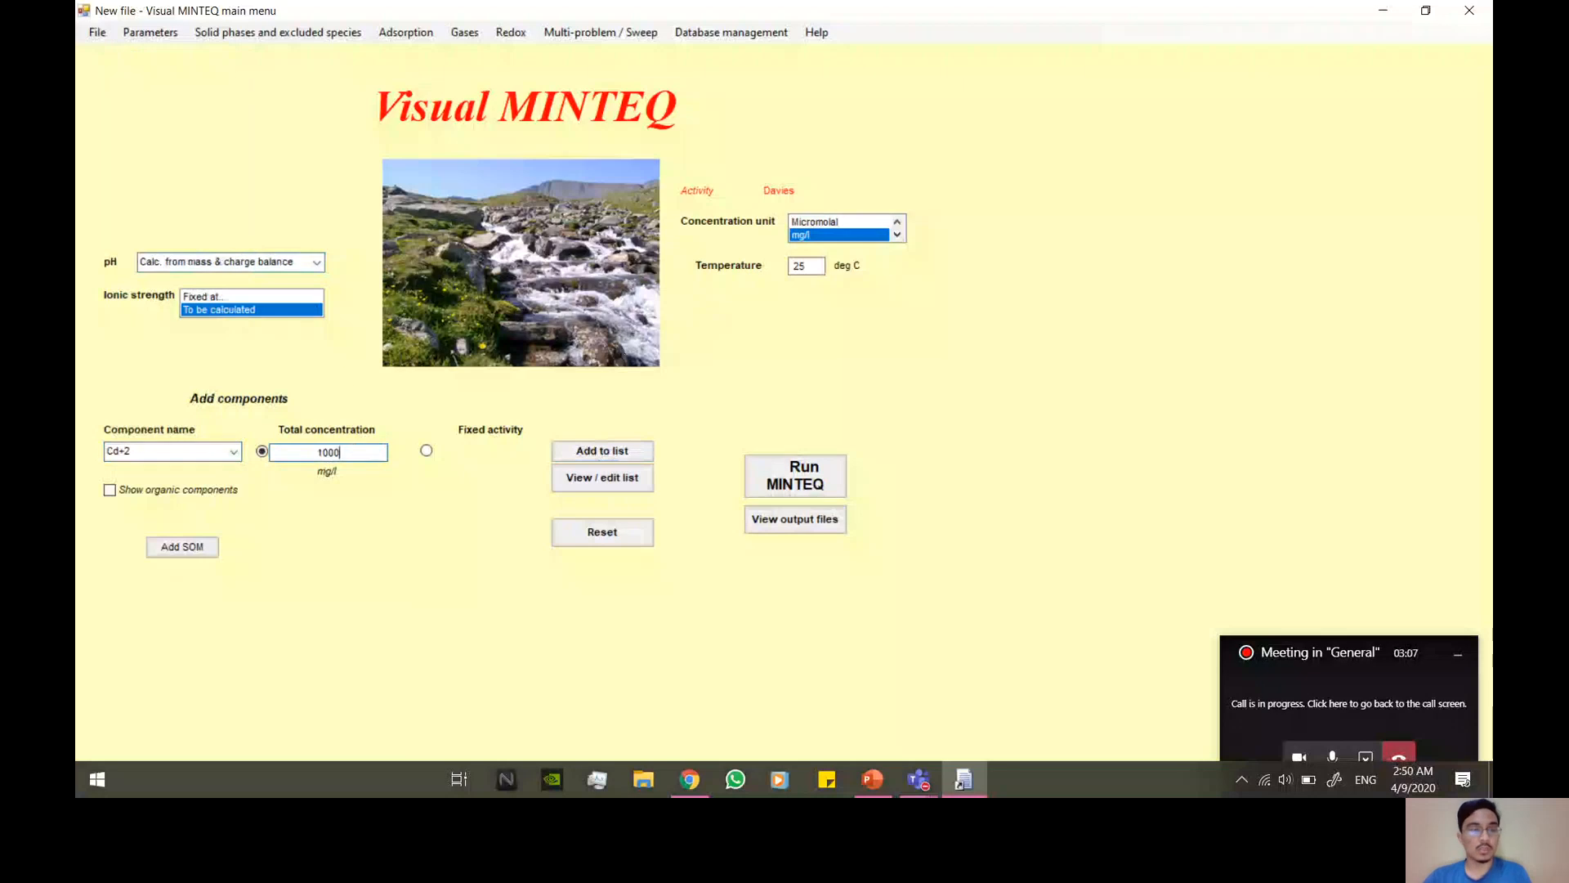
left_click(576, 451)
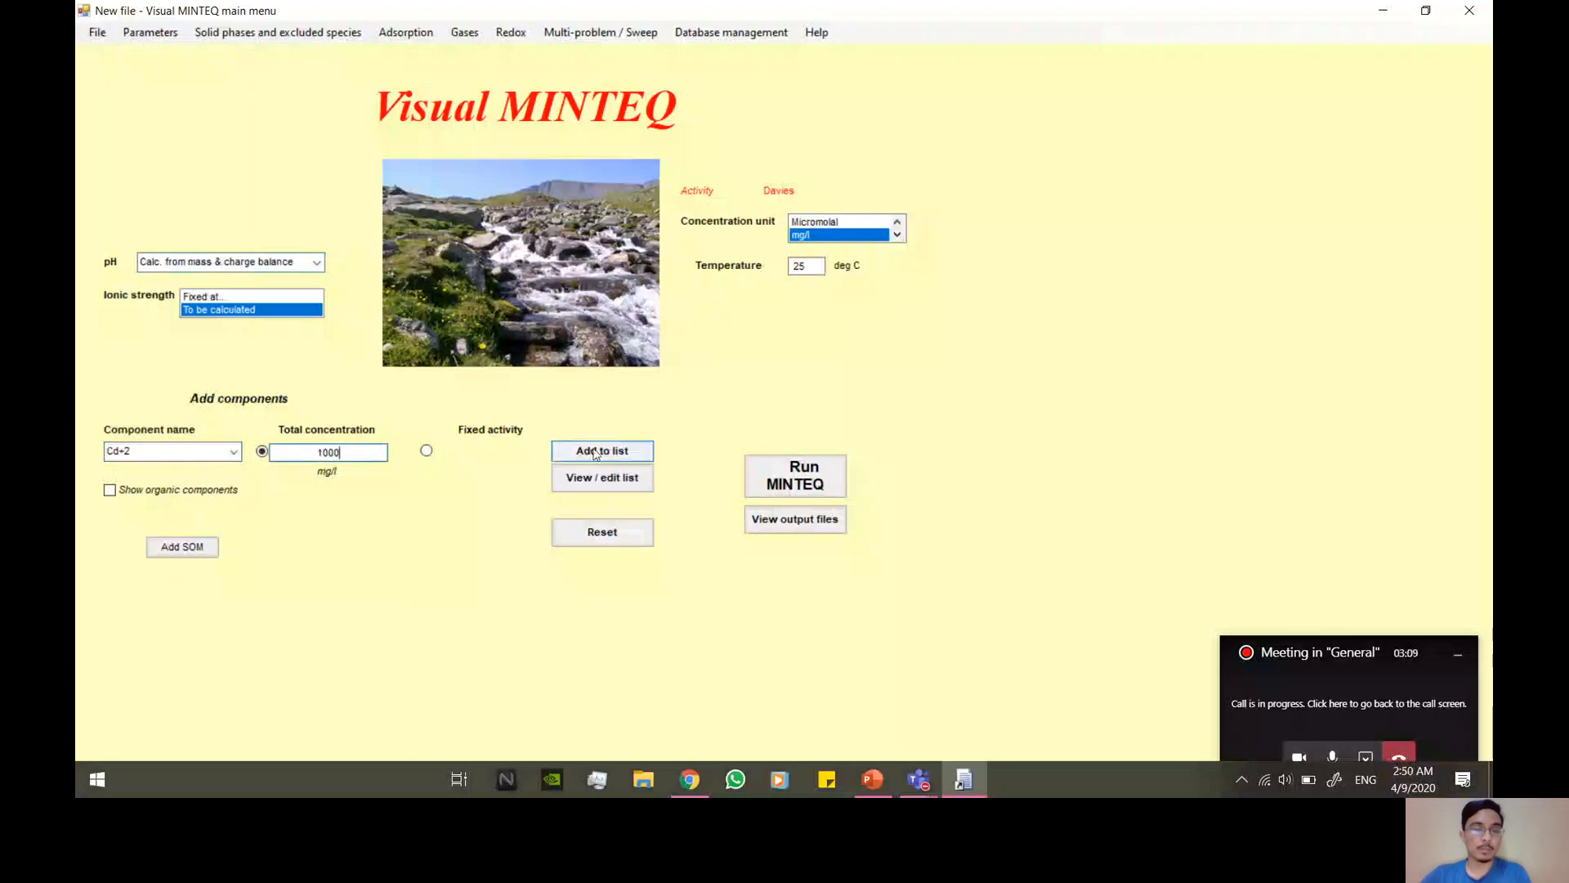
- Set the concentration unit back to Molal
left_click(897, 221)
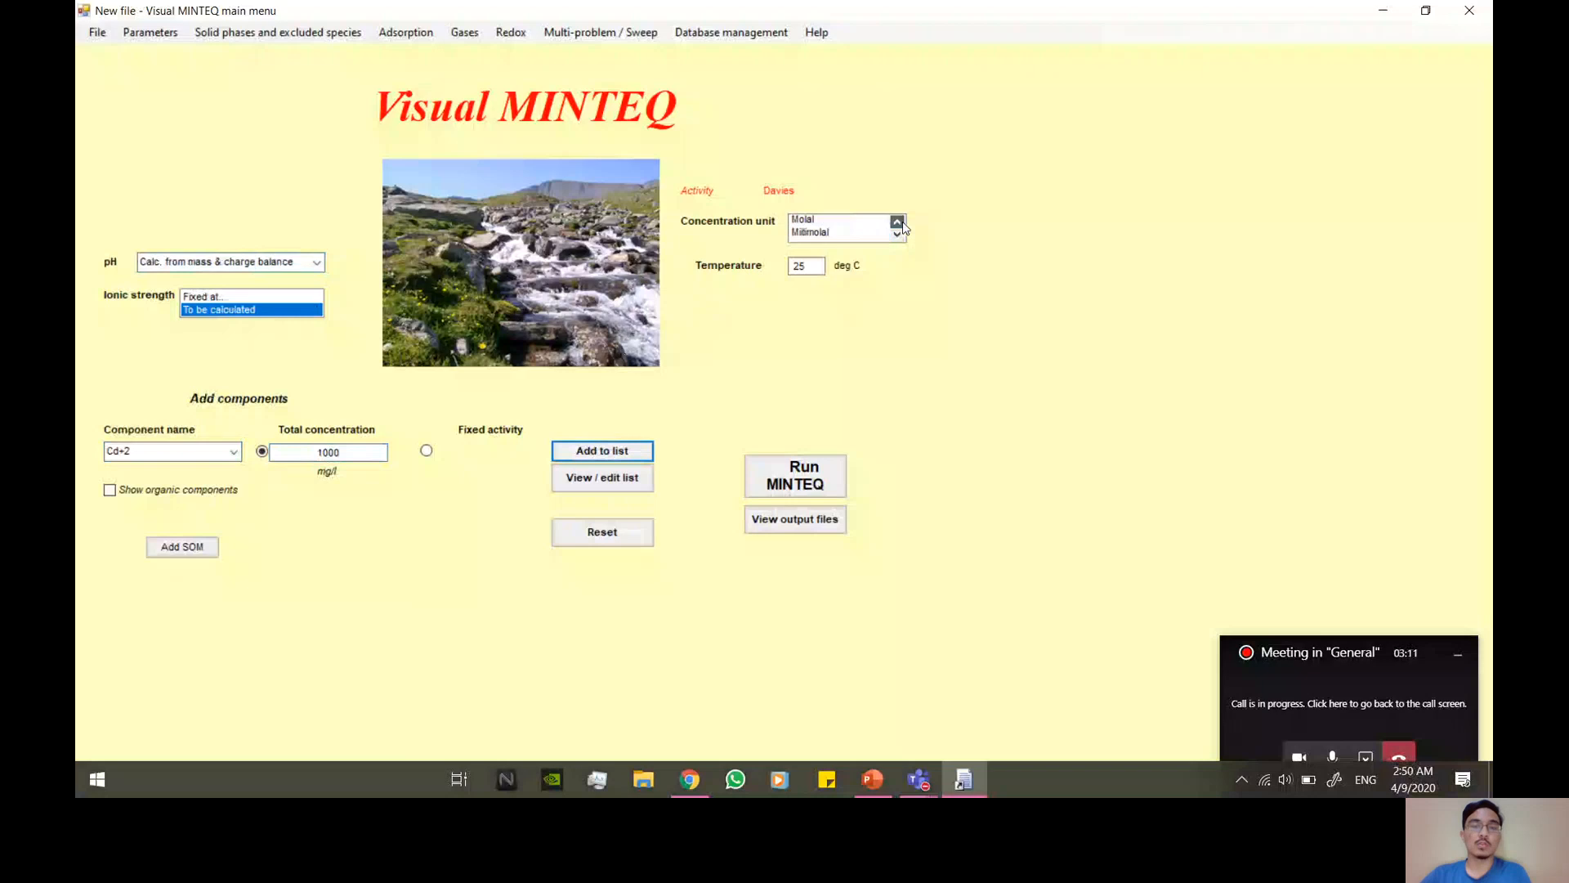
left_click(897, 220)
left_click(818, 224)
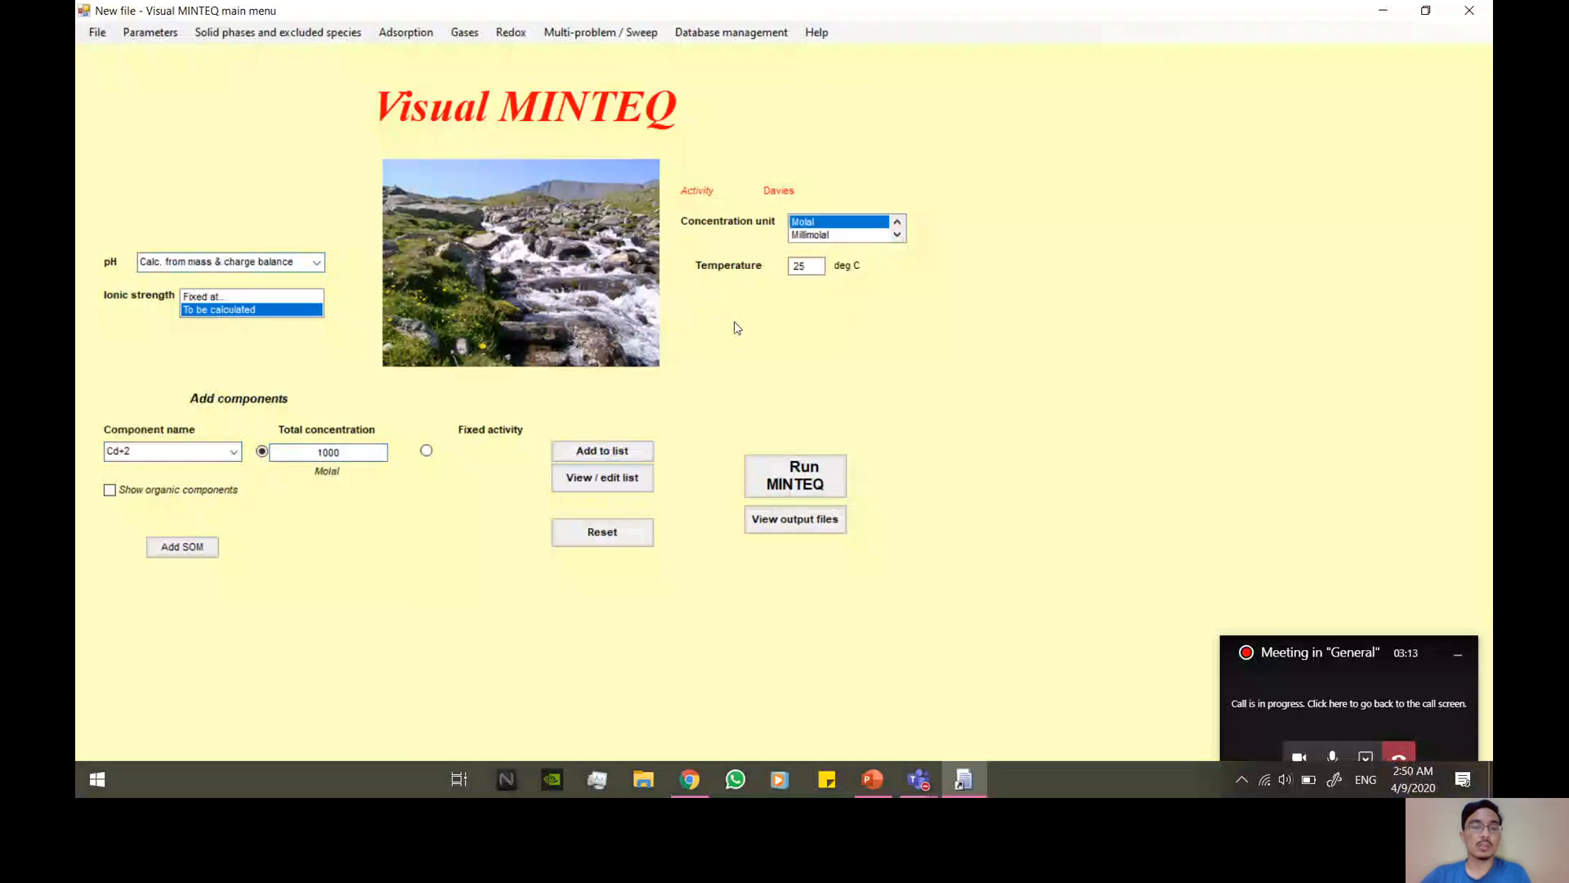
- In the list of components, set the SO4-2 total concentration to 1 molal and return to the main menu
left_click(620, 482)
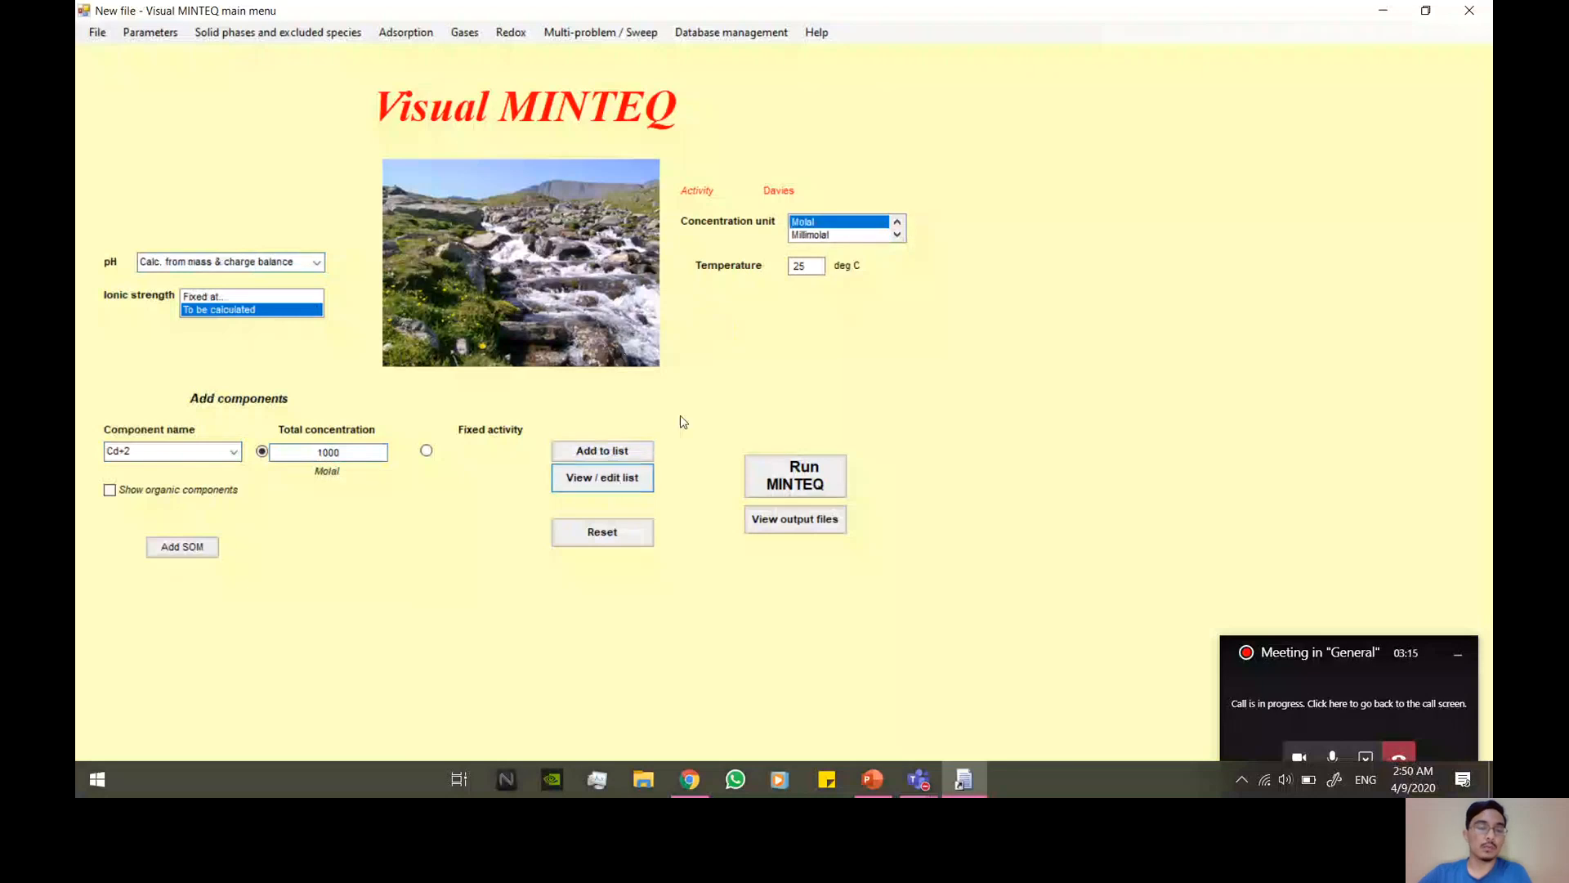
left_click_drag(309, 112, 233, 127)
key("BackSpace")
key("BackSpace")
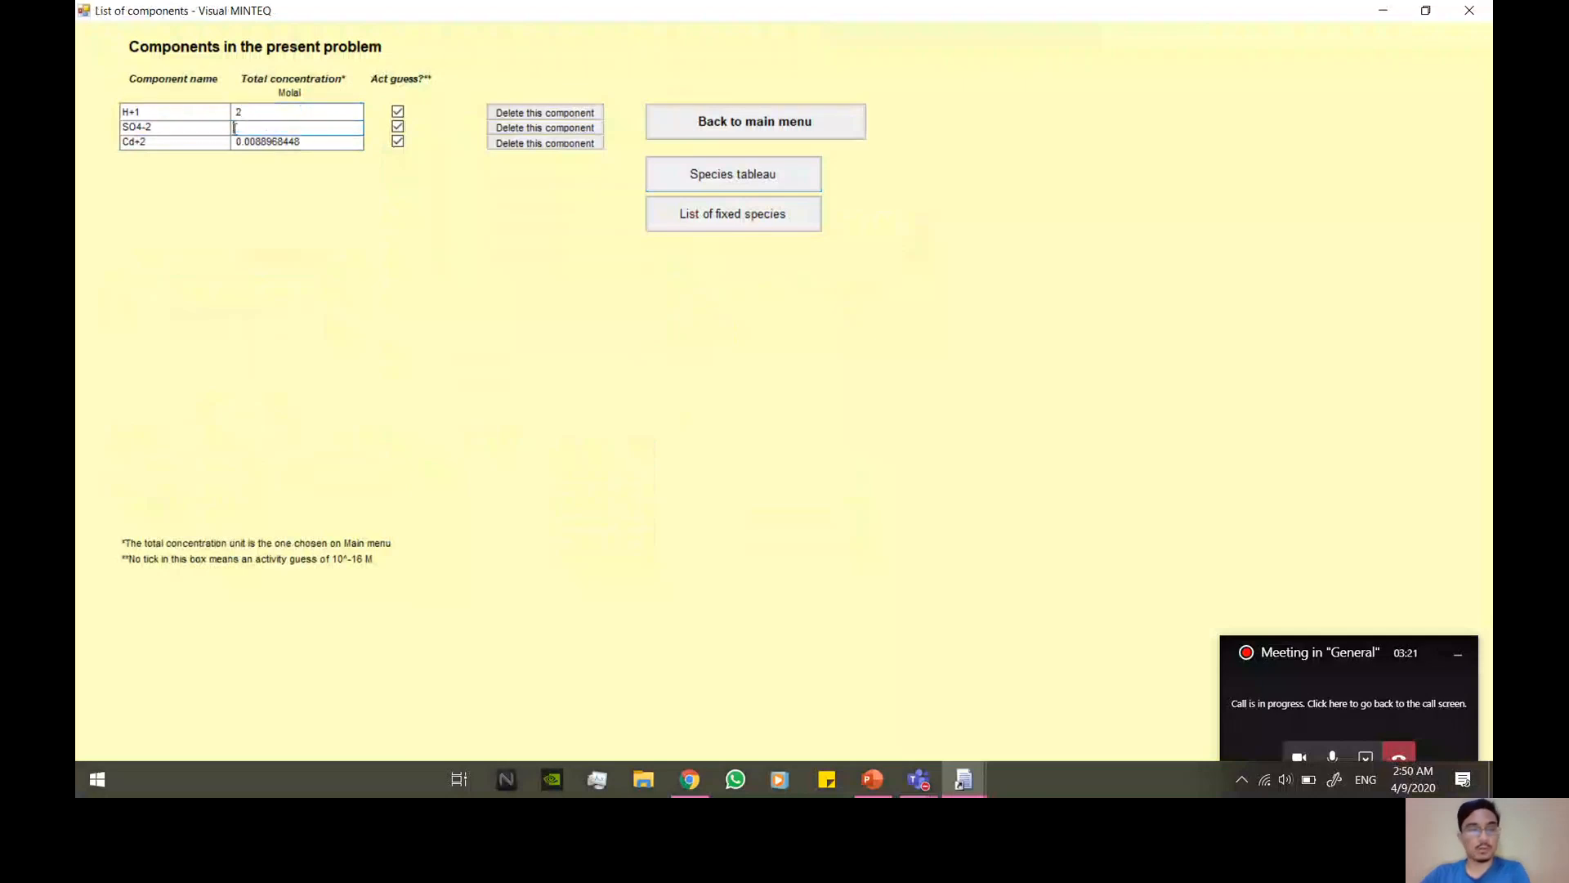
type("1")
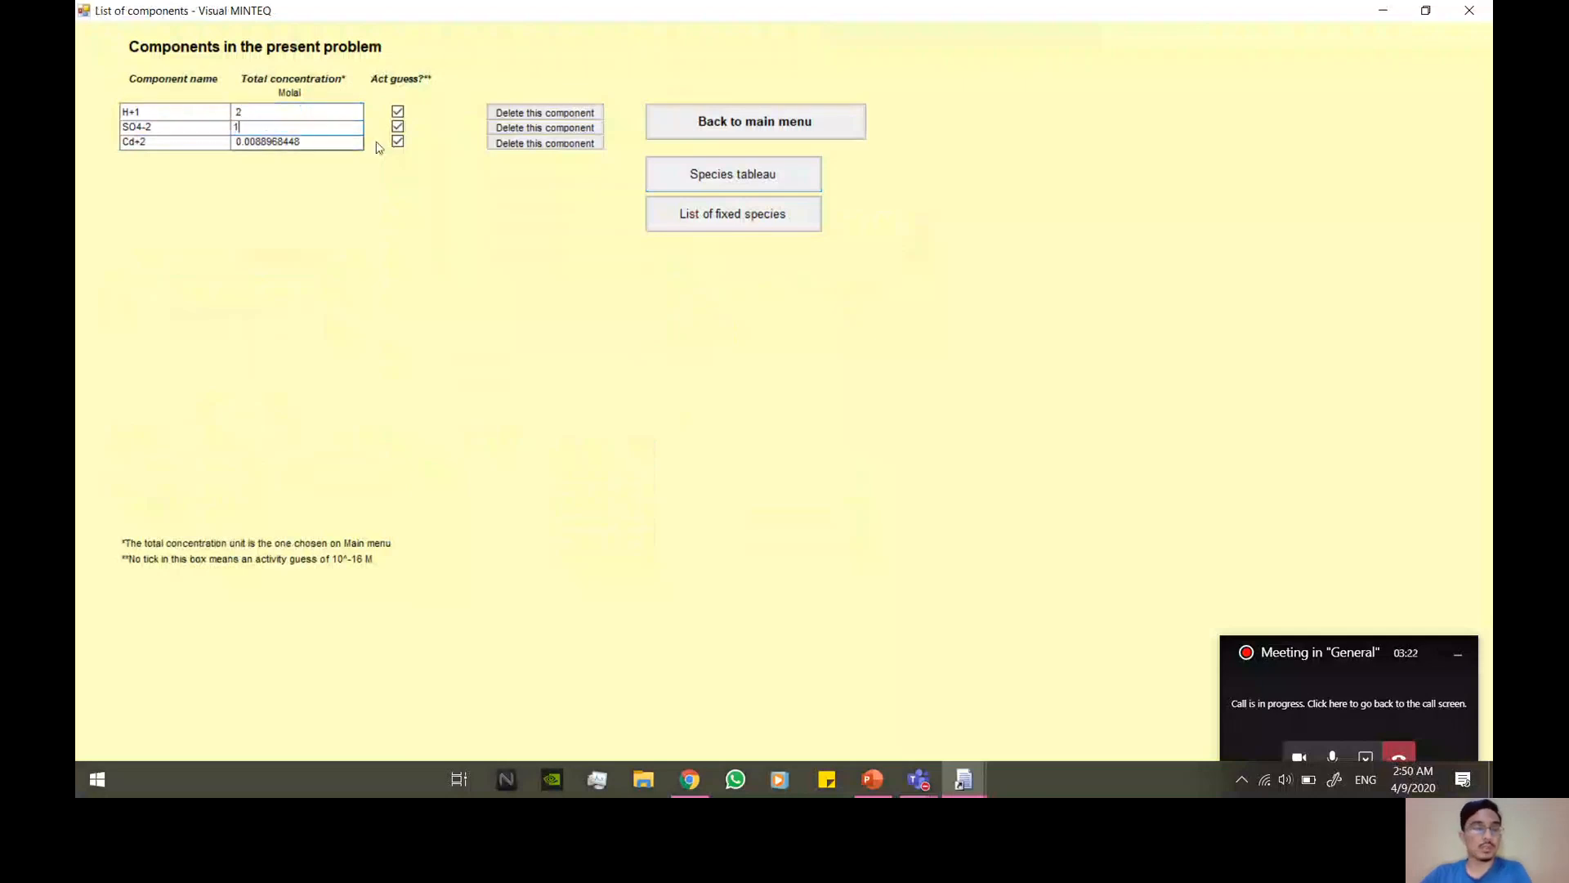
left_click(730, 123)
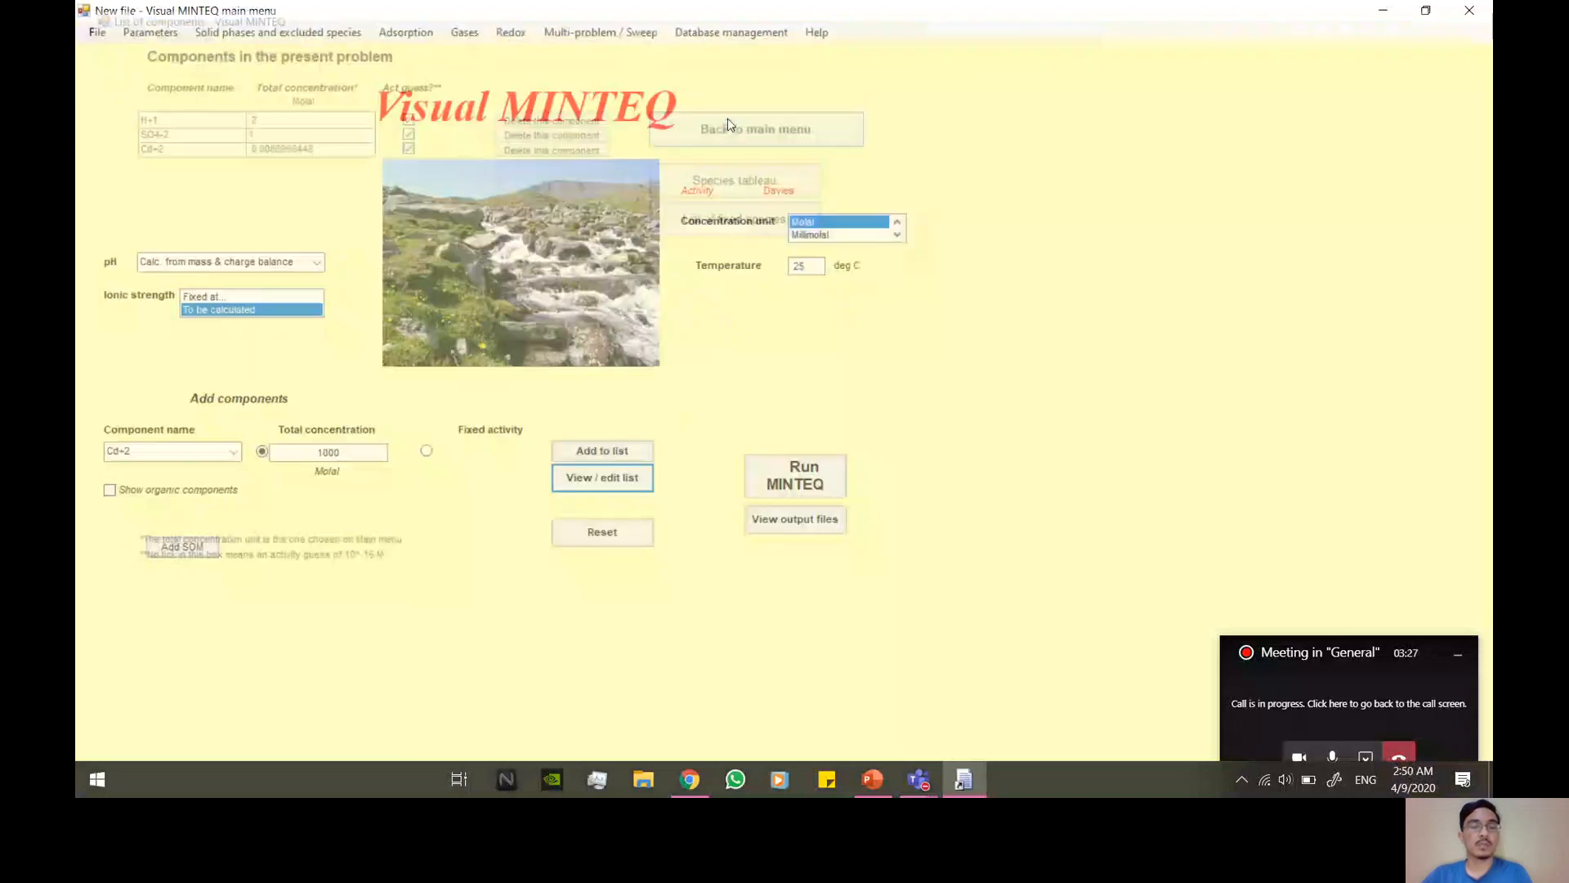
- Check the default settings for iterations, activity correction and precipitation of oversaturated solids, then save and close them
left_click(164, 34)
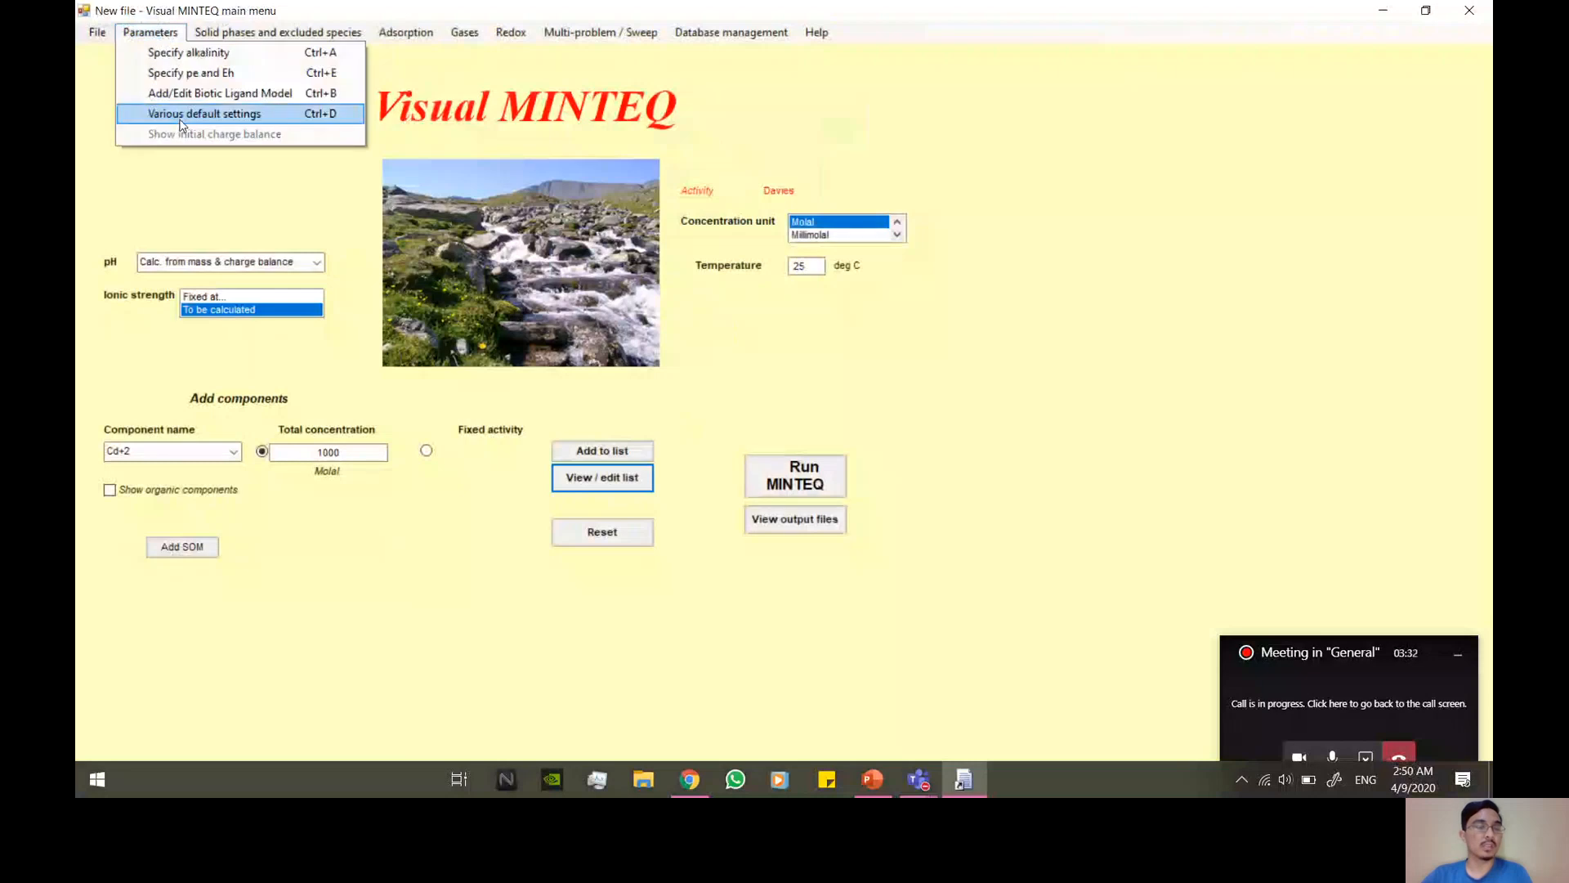
left_click(200, 116)
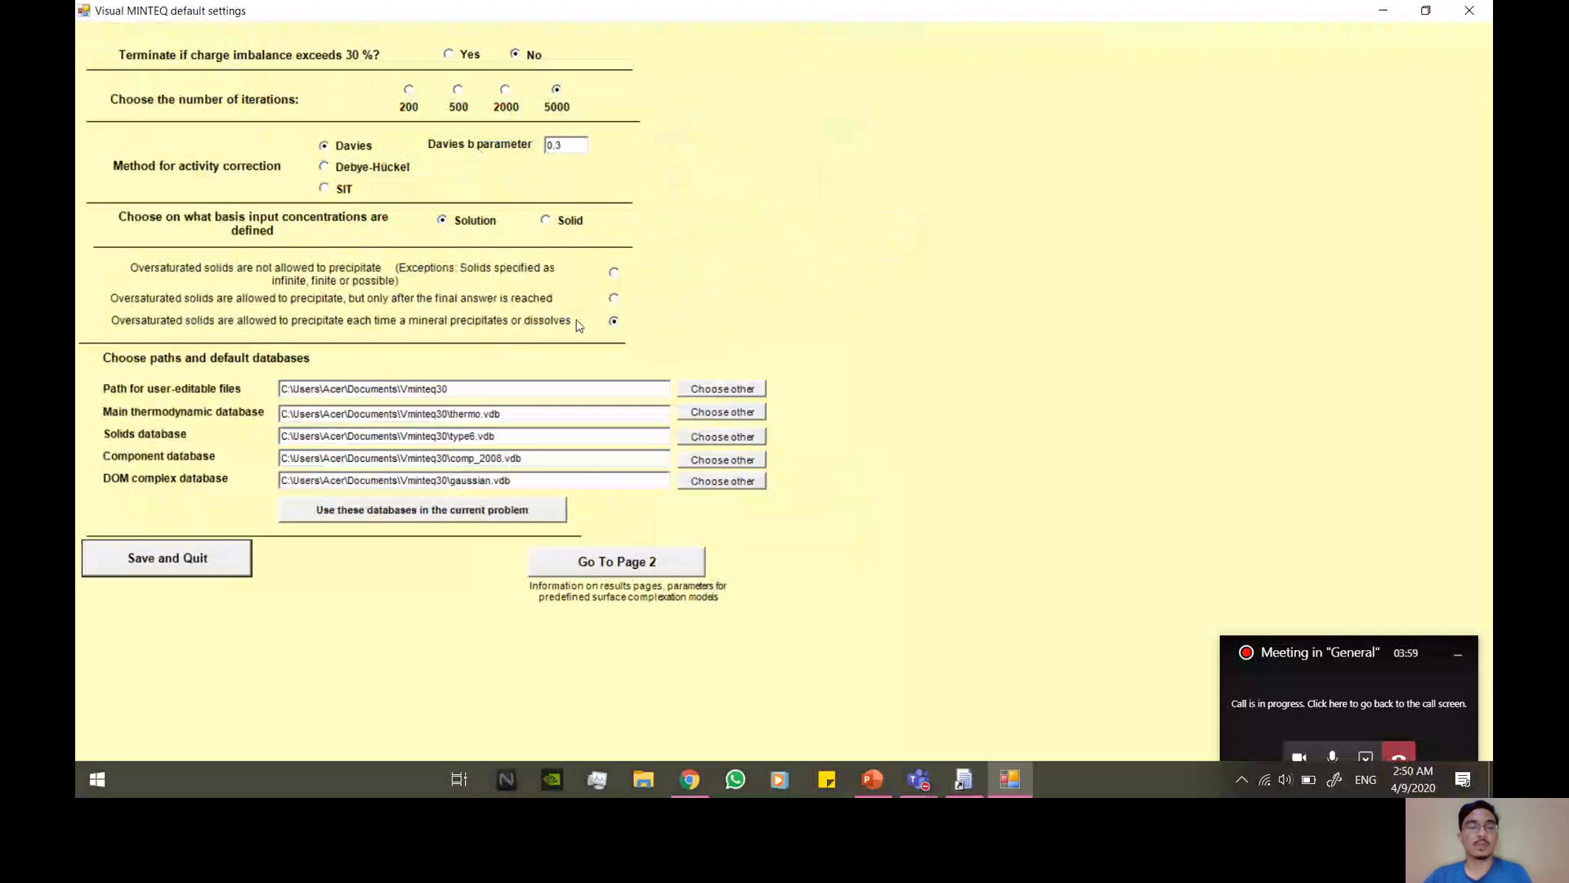
left_click(232, 563)
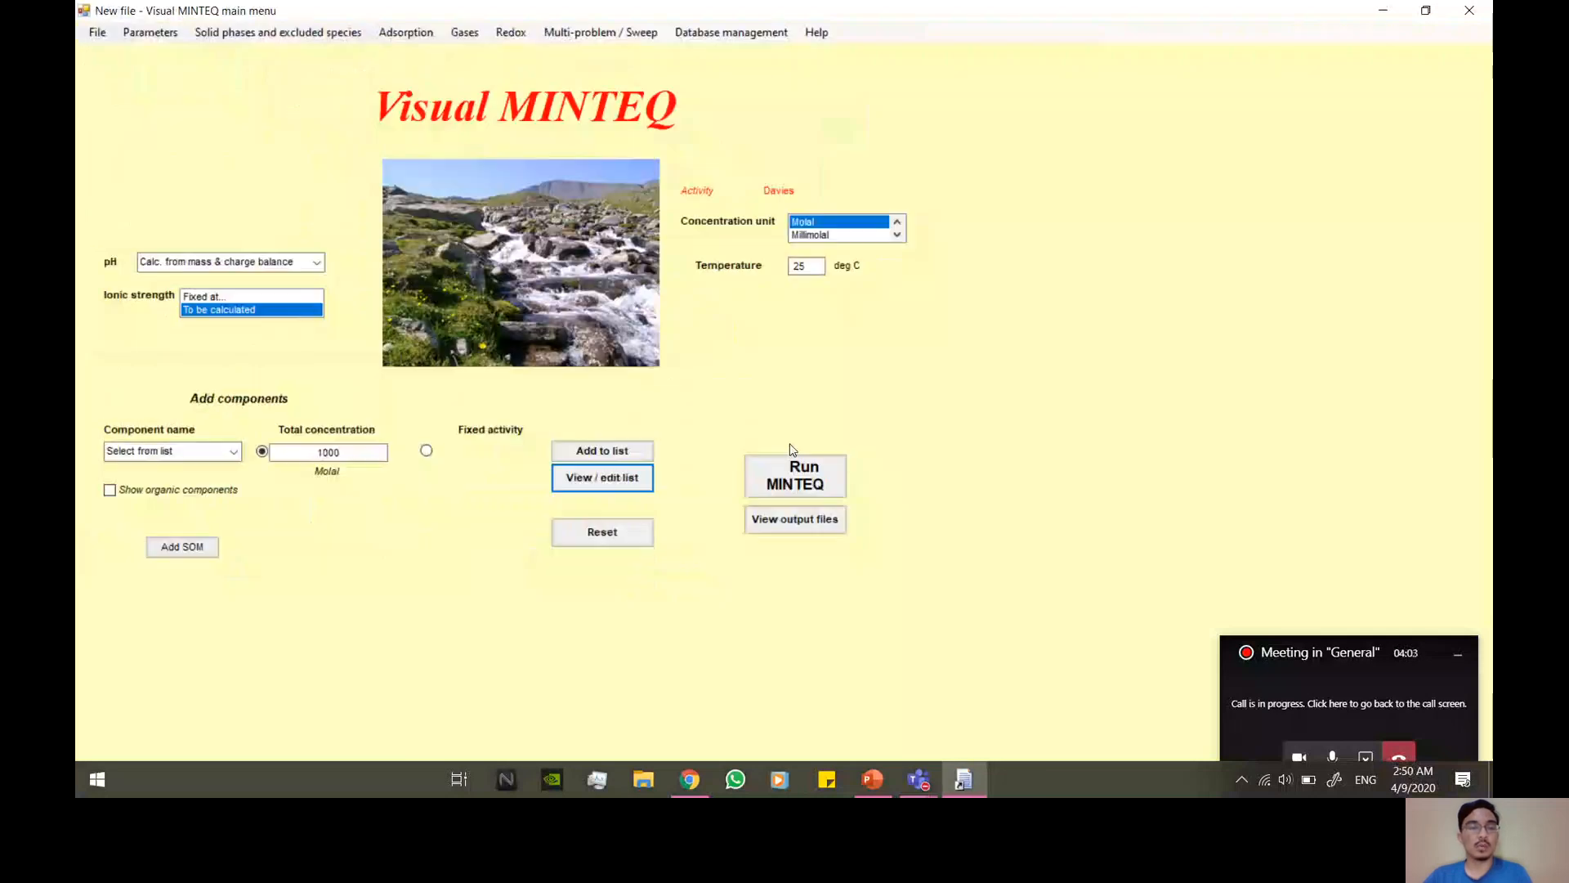
- Run the MINTEQ calculation, dismiss the ionic strength warning and copy the calculated pH value
left_click(814, 485)
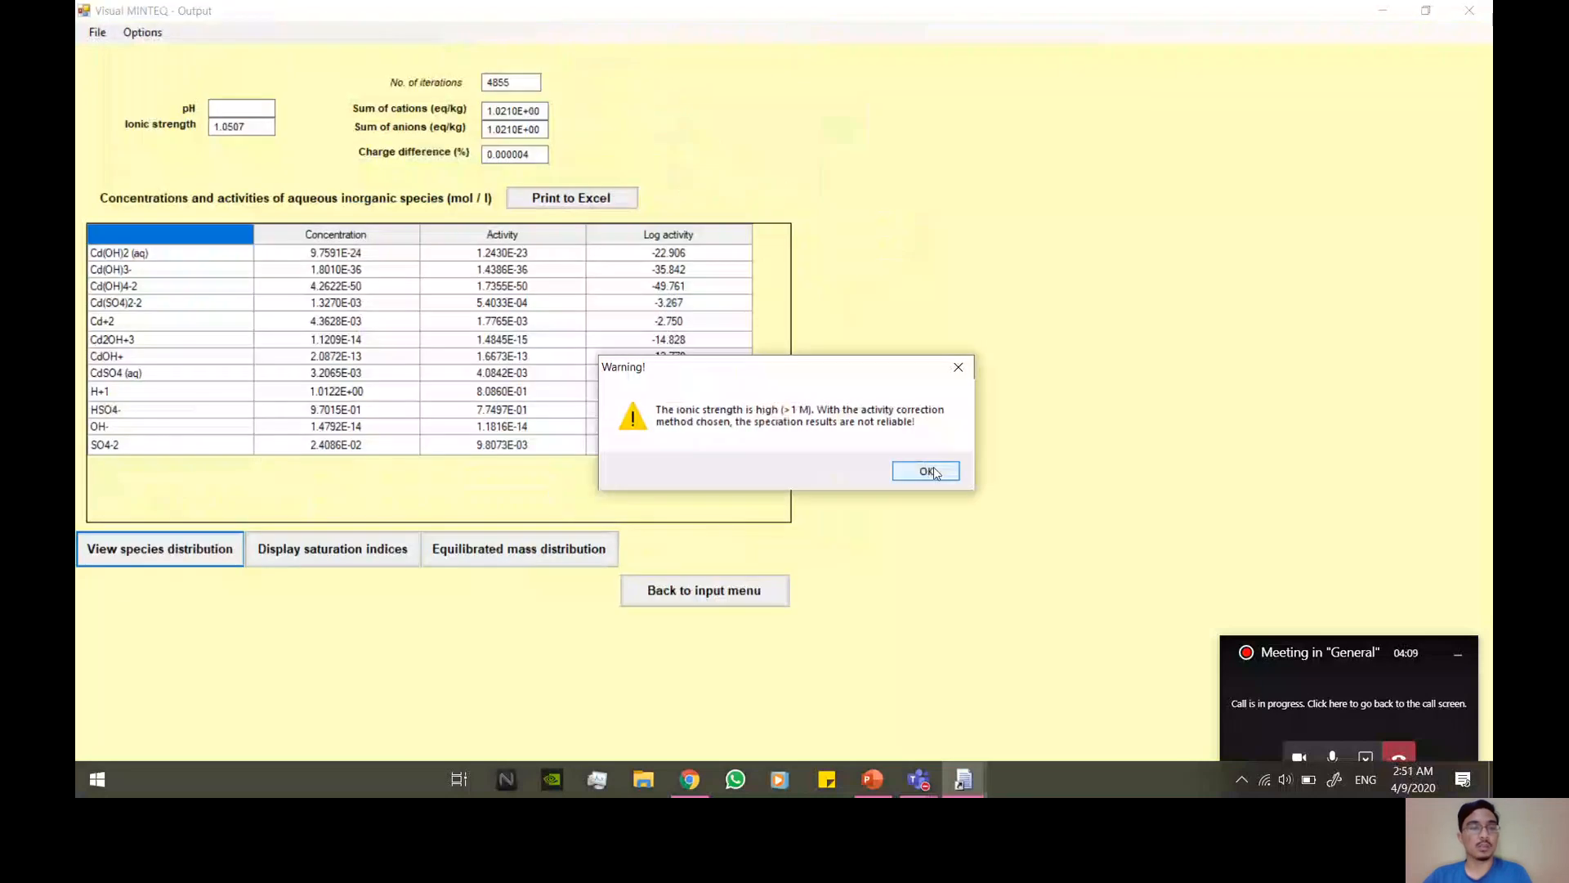
left_click(928, 471)
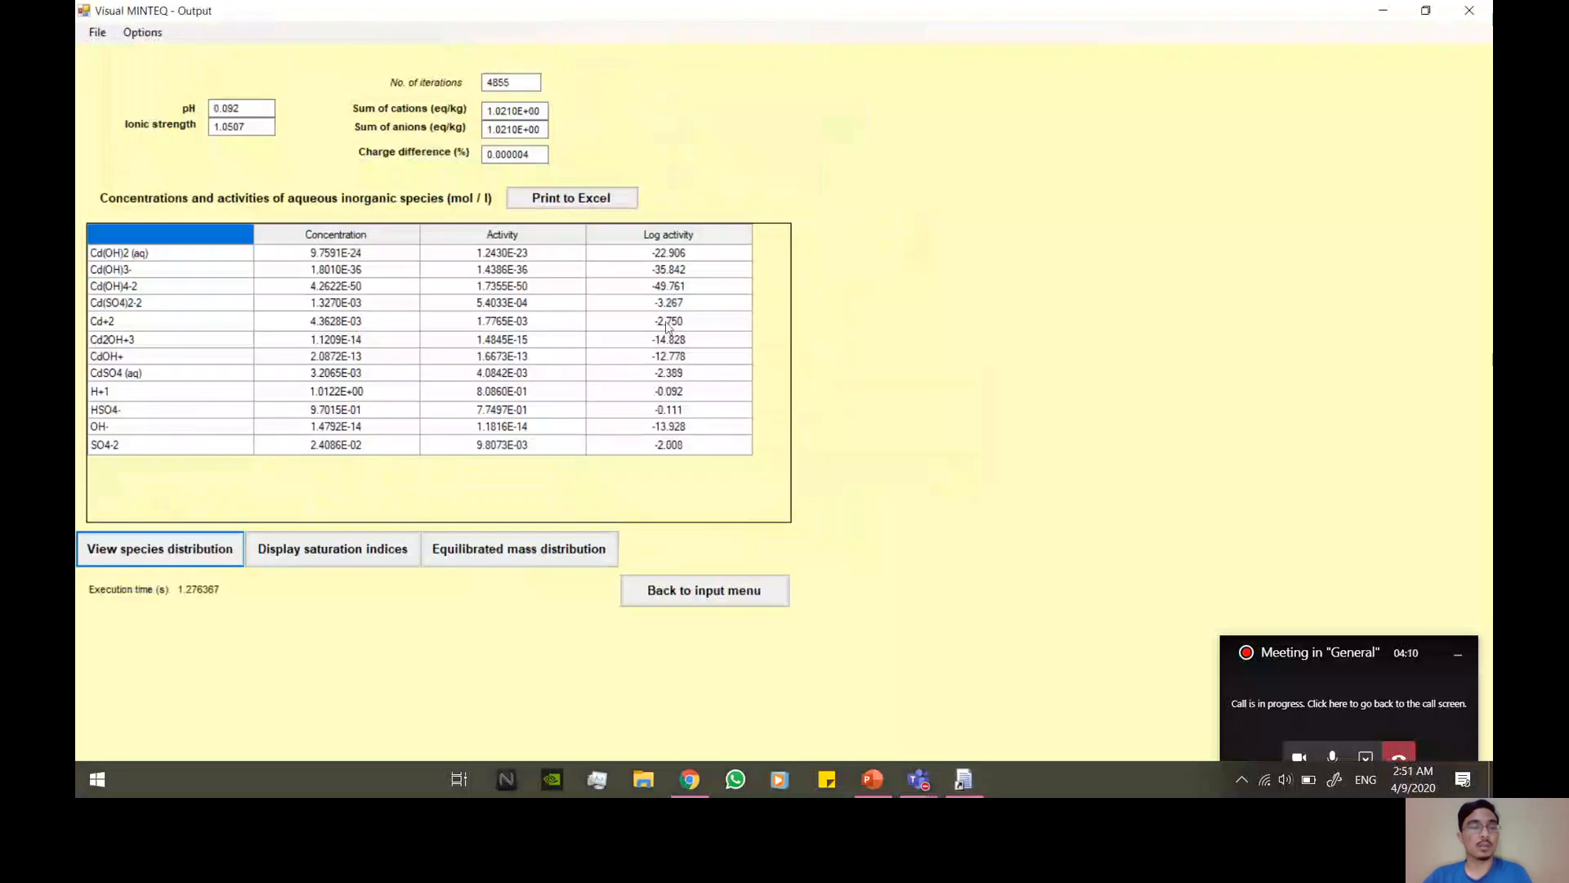
double_click(258, 109)
key("ctrl+c")
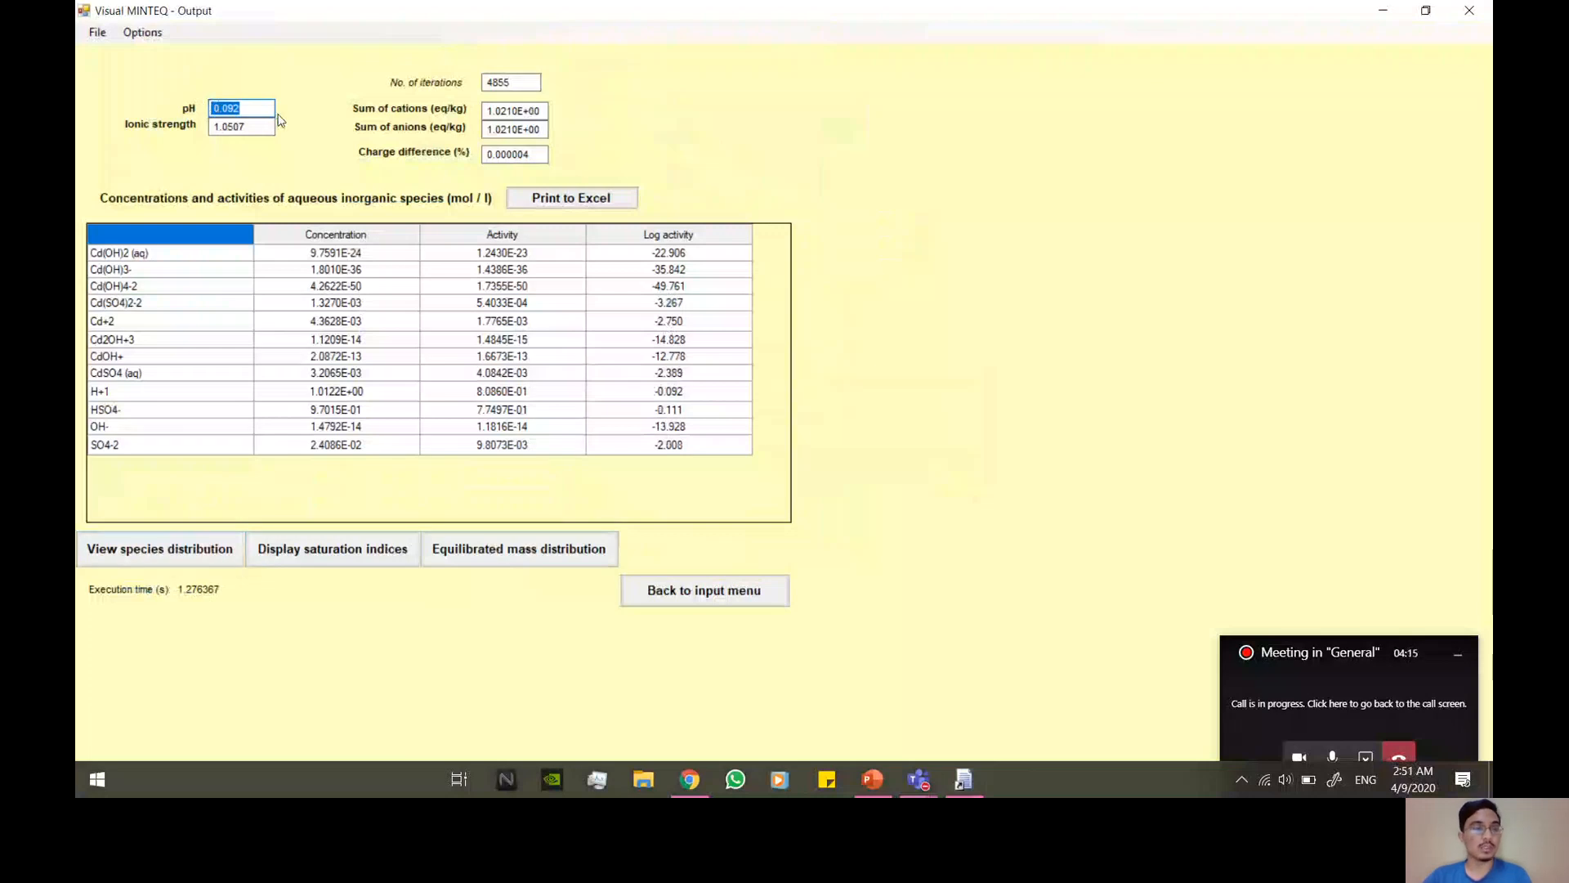
- Open Excel with a new blank workbook and maximize its window
left_click(292, 793)
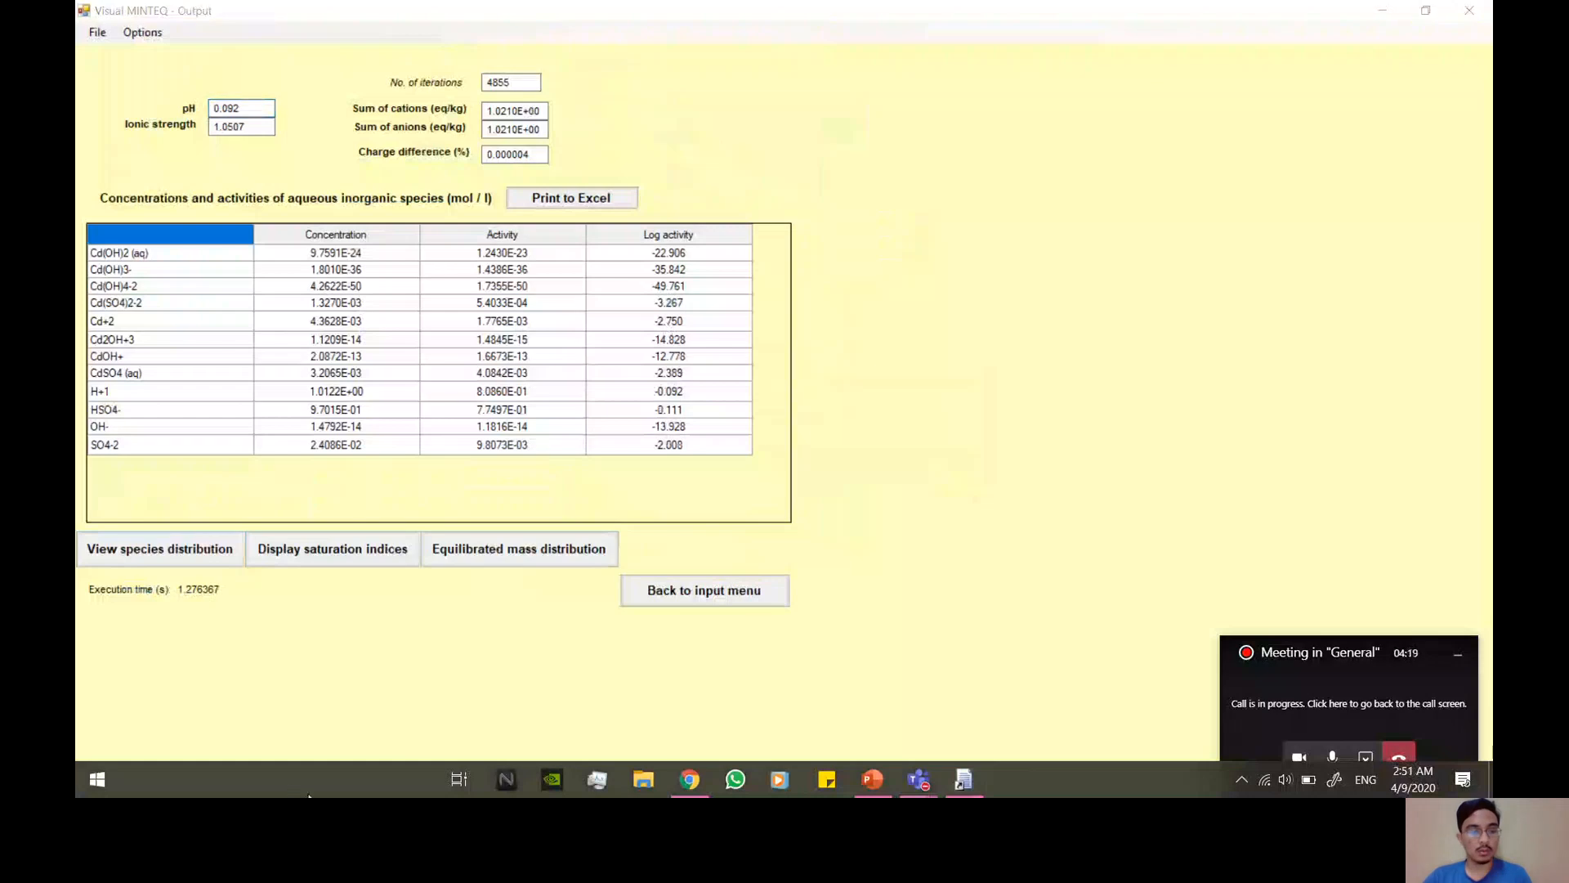
key("super")
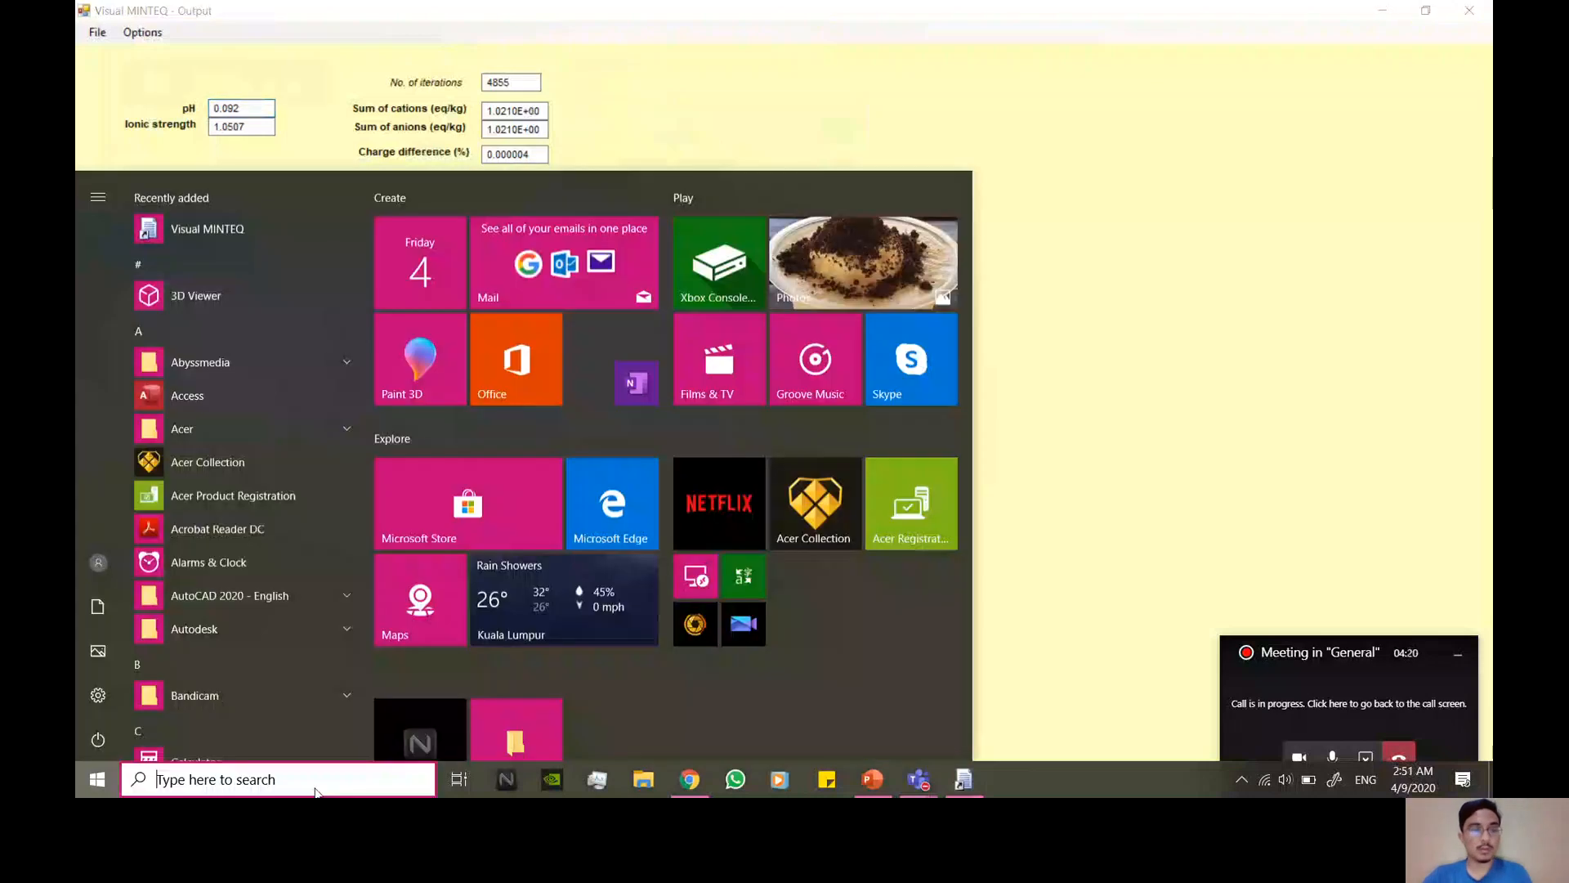
type("excel")
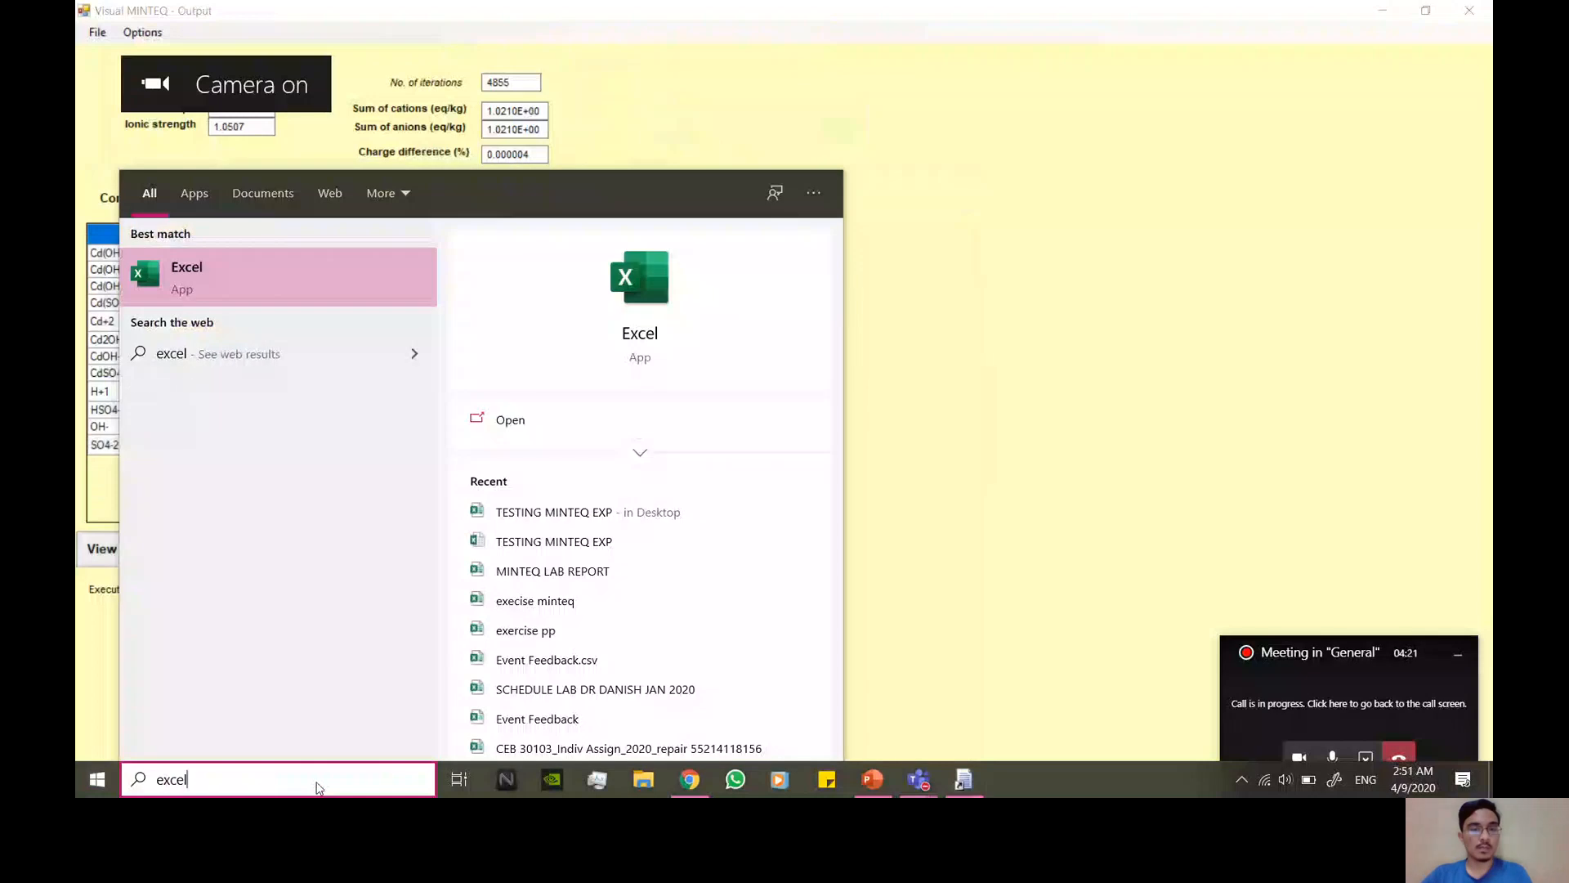
key("Return")
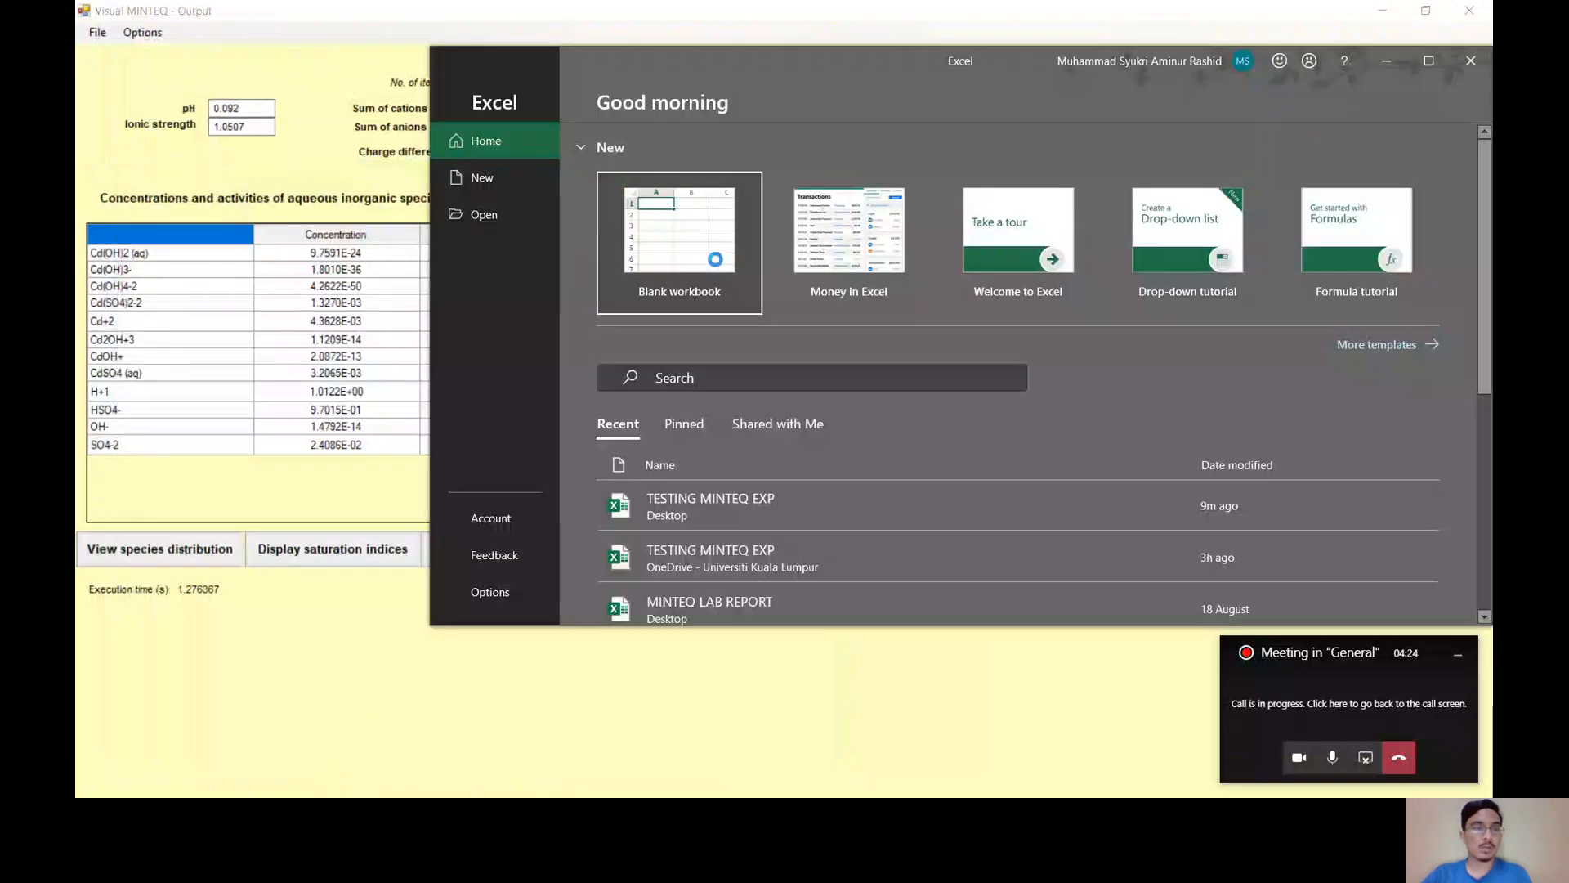
key("Return")
left_click(1420, 62)
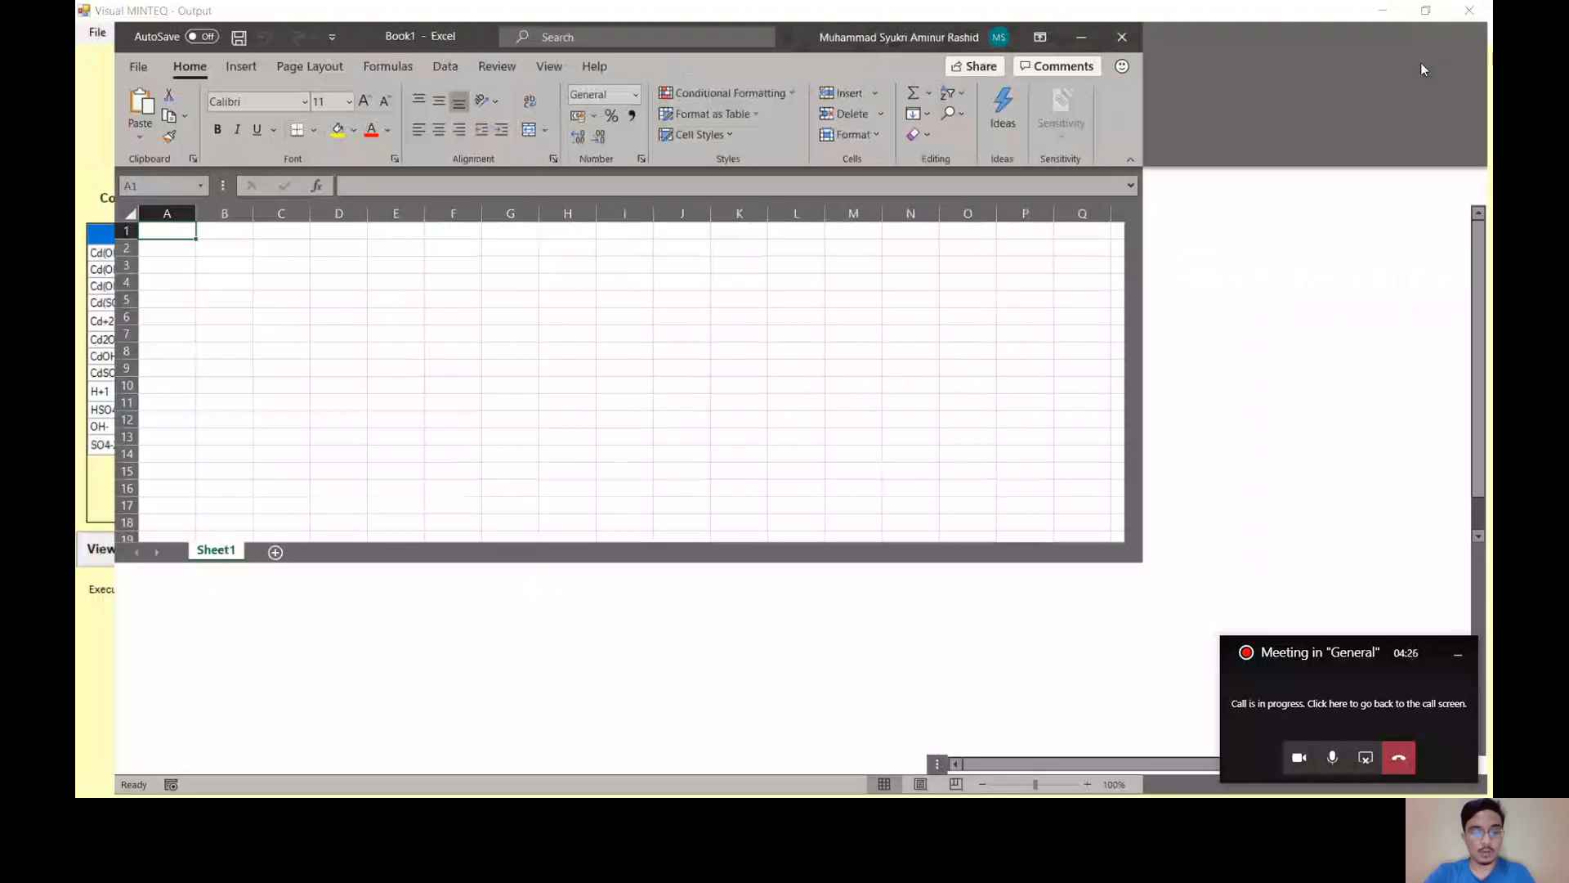
- Enter "Before addition of Ca(OH)2" in A1 and "pH" in A2, and paste the copied pH value into B2
type("Bef")
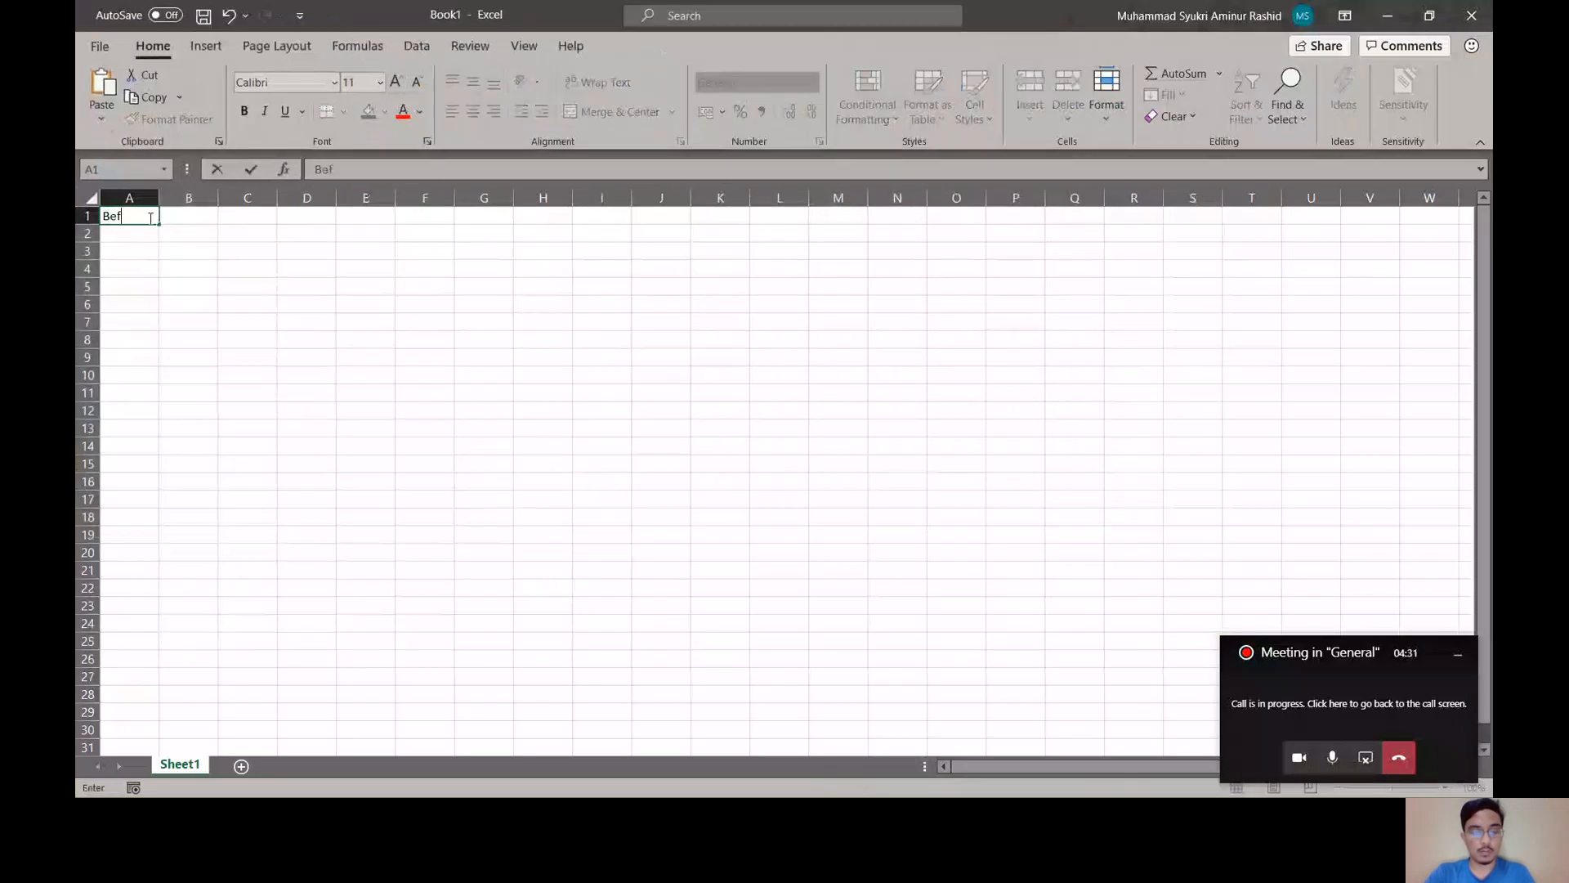
type("ore addition of C")
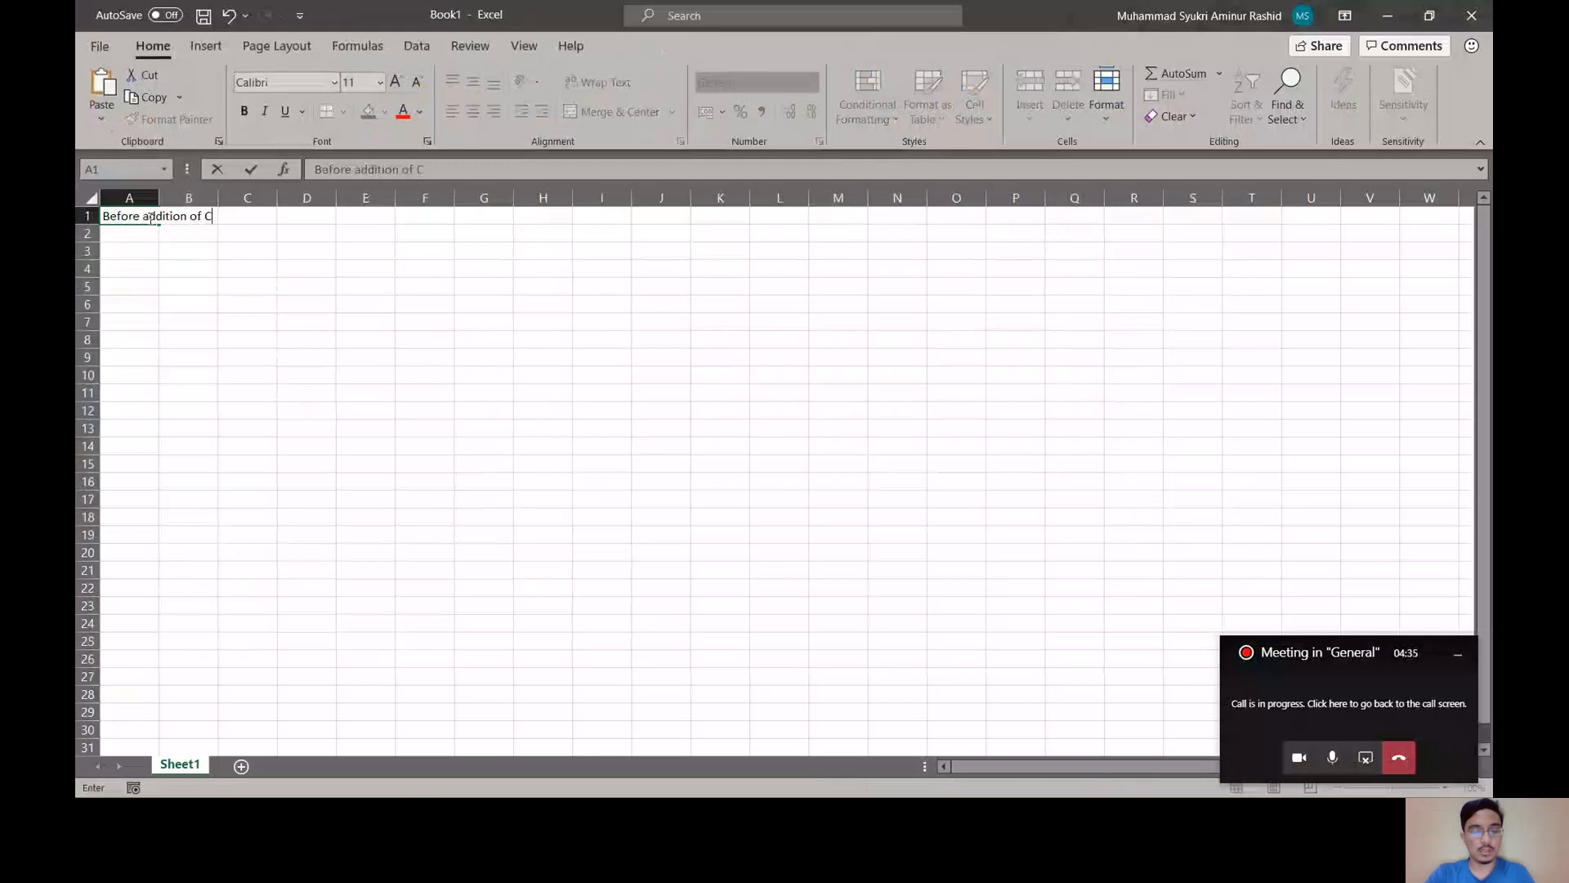
type("a(OH)2")
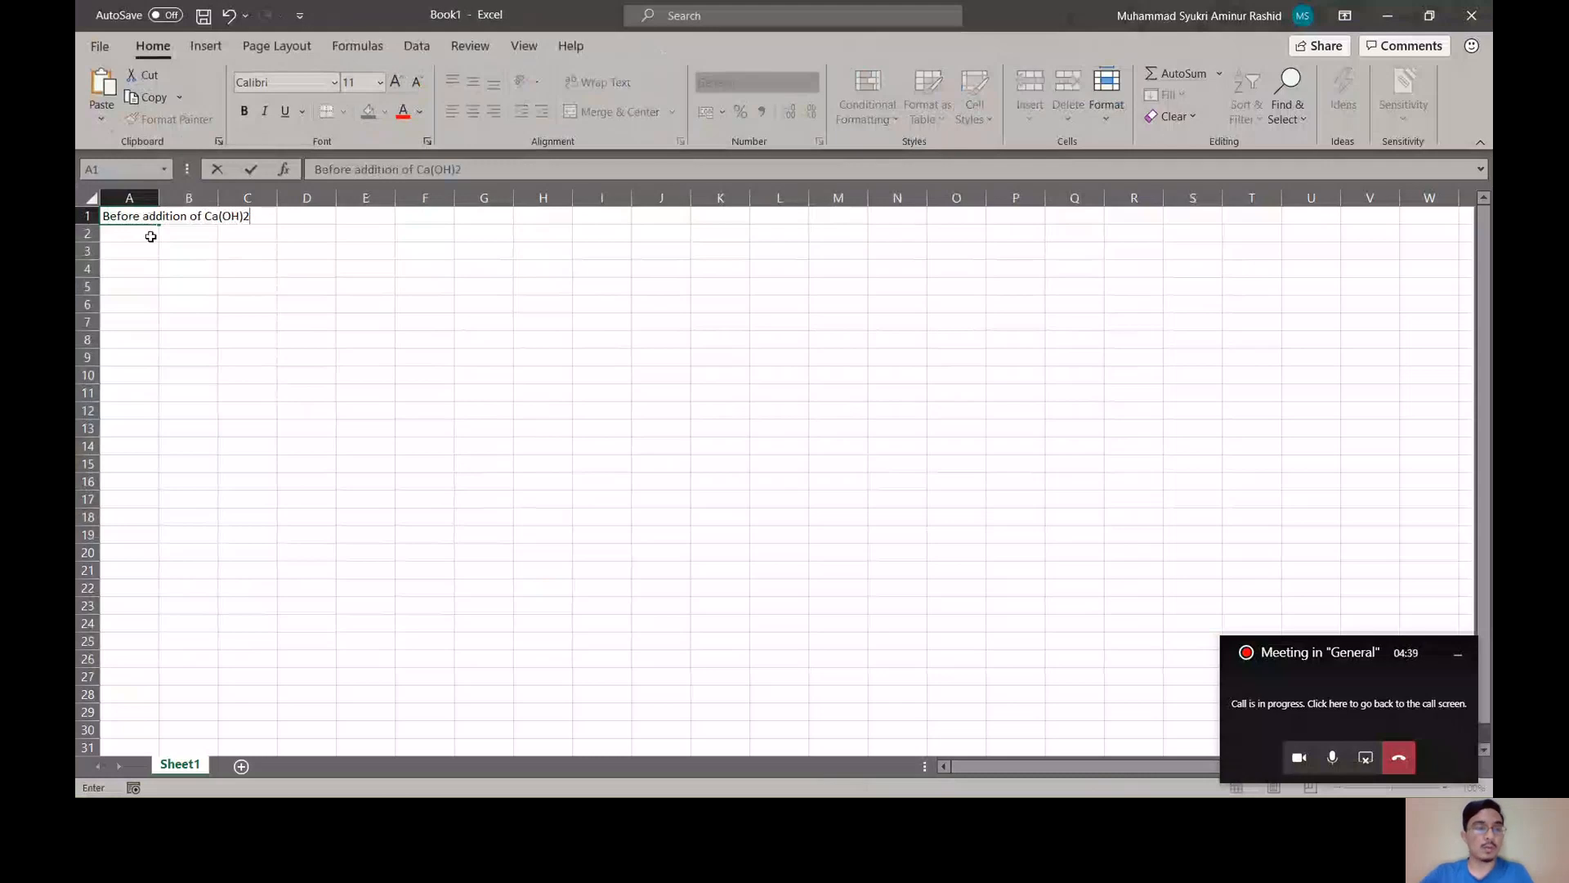
left_click(151, 237)
type("pH")
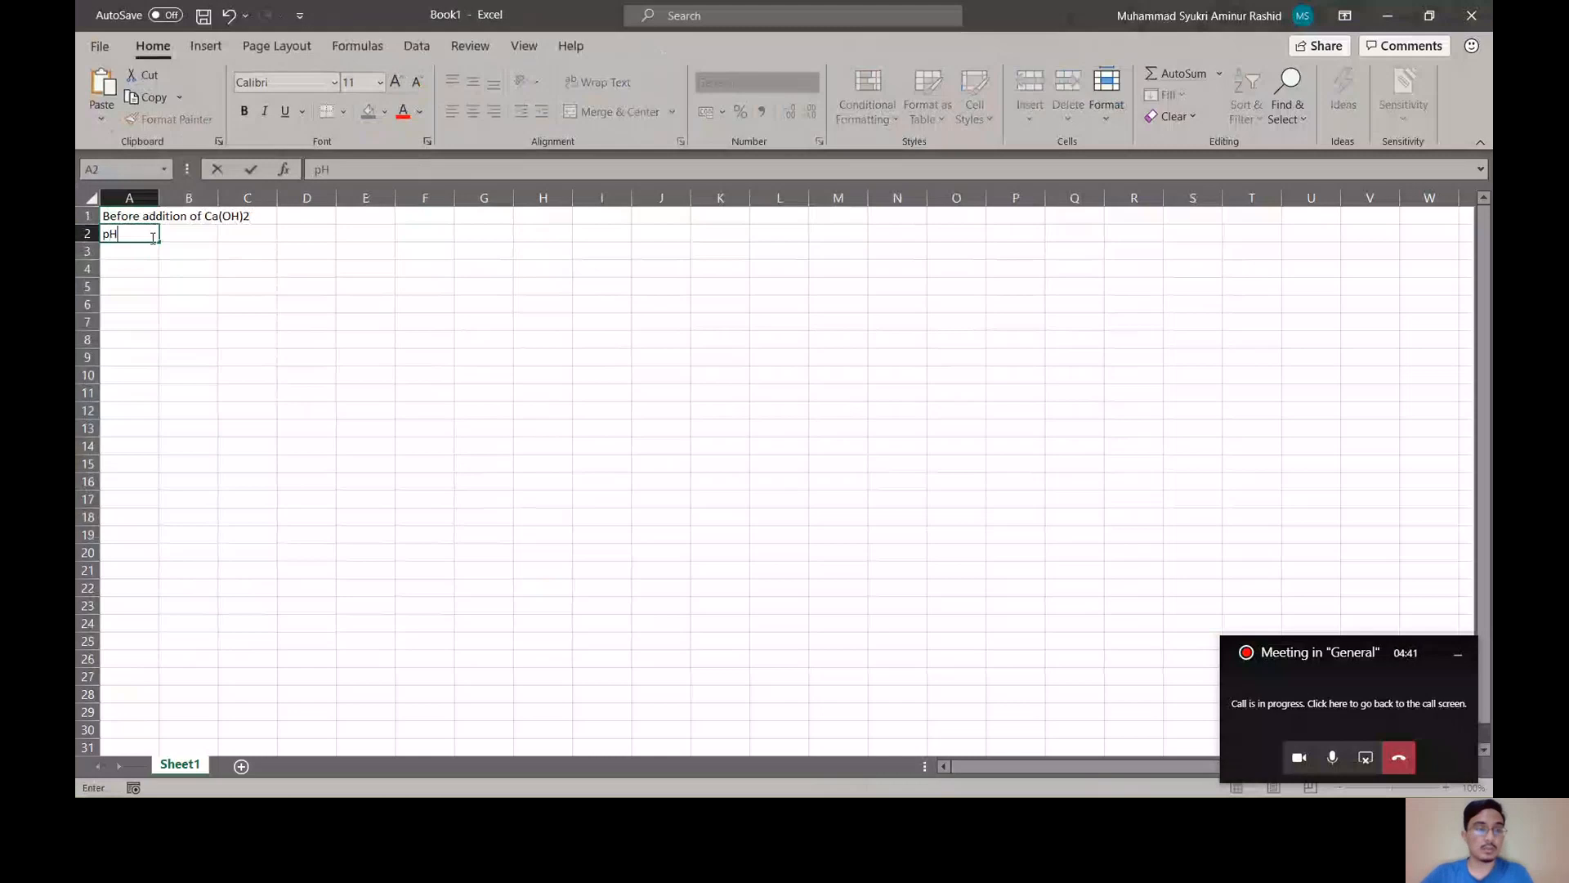
key("Tab")
key("ctrl+v")
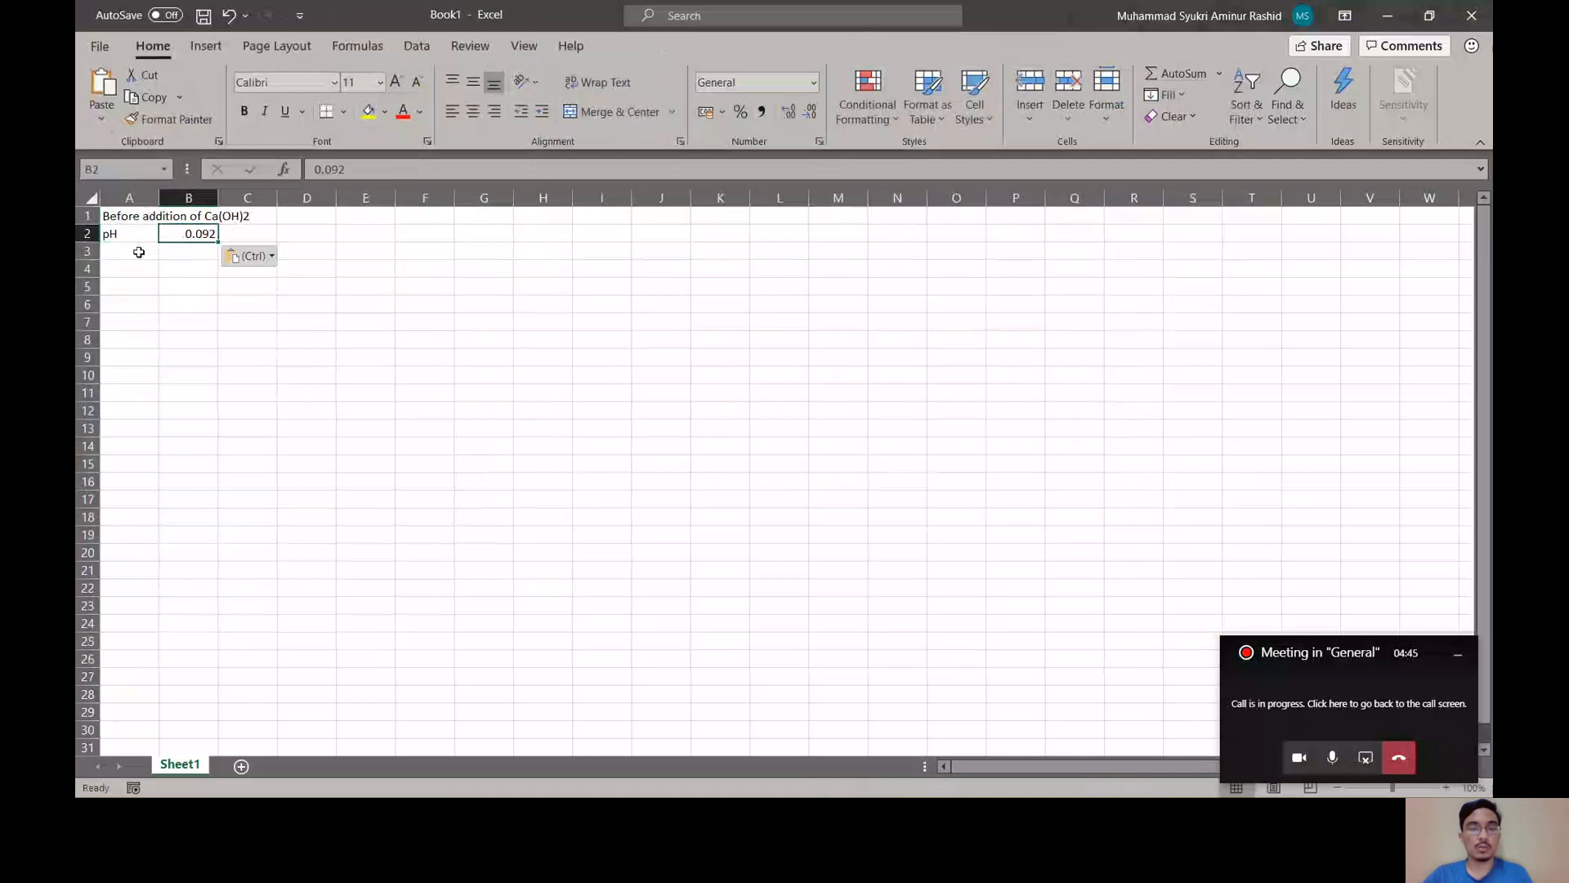
- Copy the percentages and species names from Visual MINTEQ's species distribution table and paste them into Excel at A3 with matching destination formatting
key("alt+Tab")
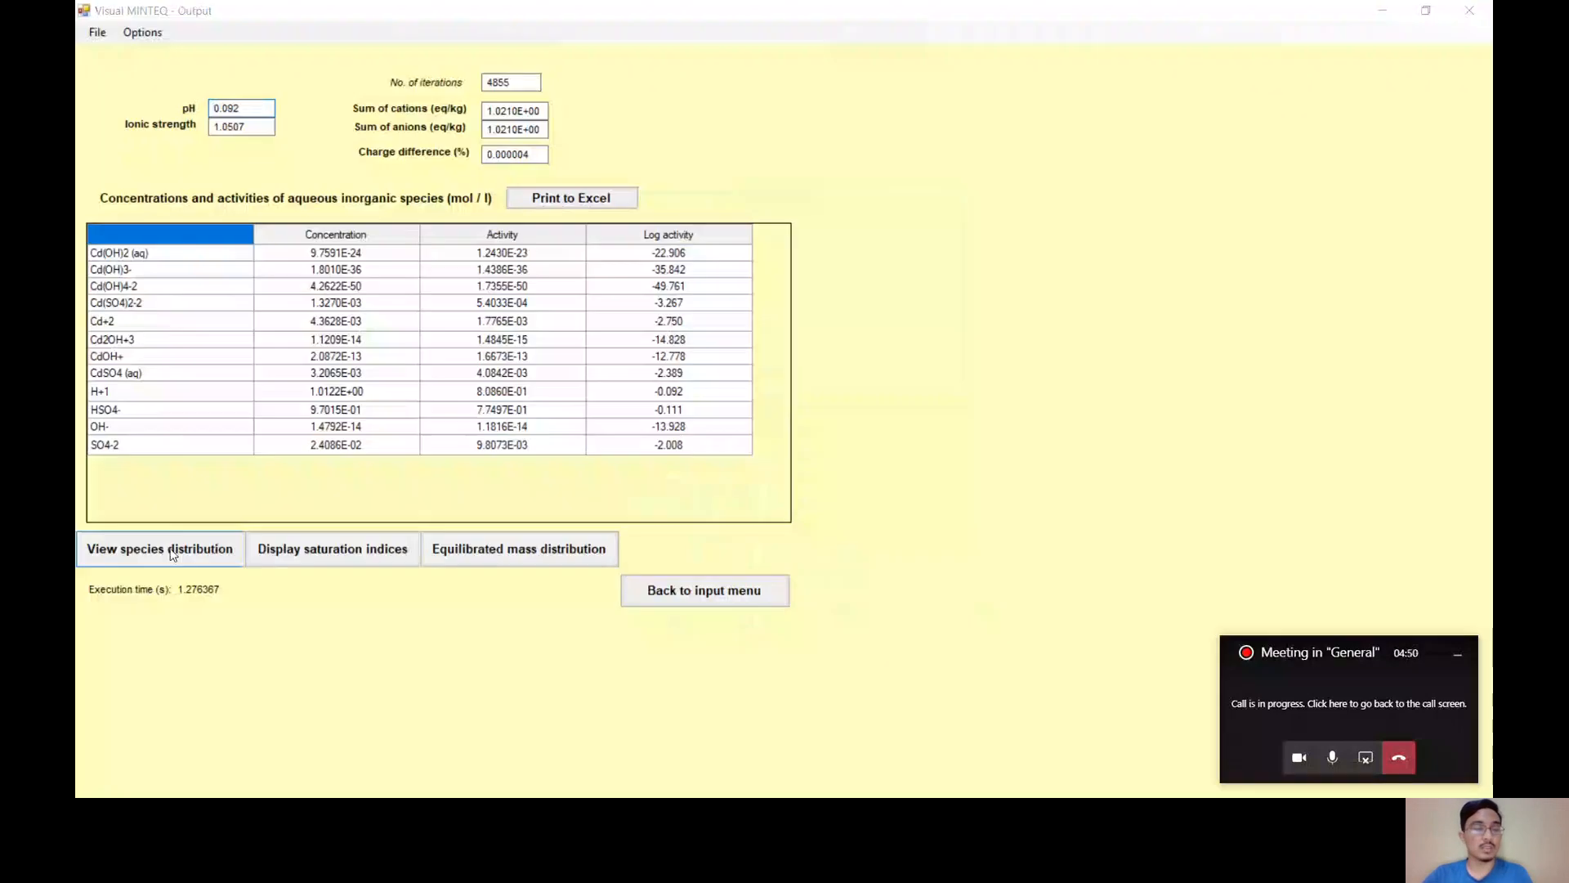
left_click(163, 549)
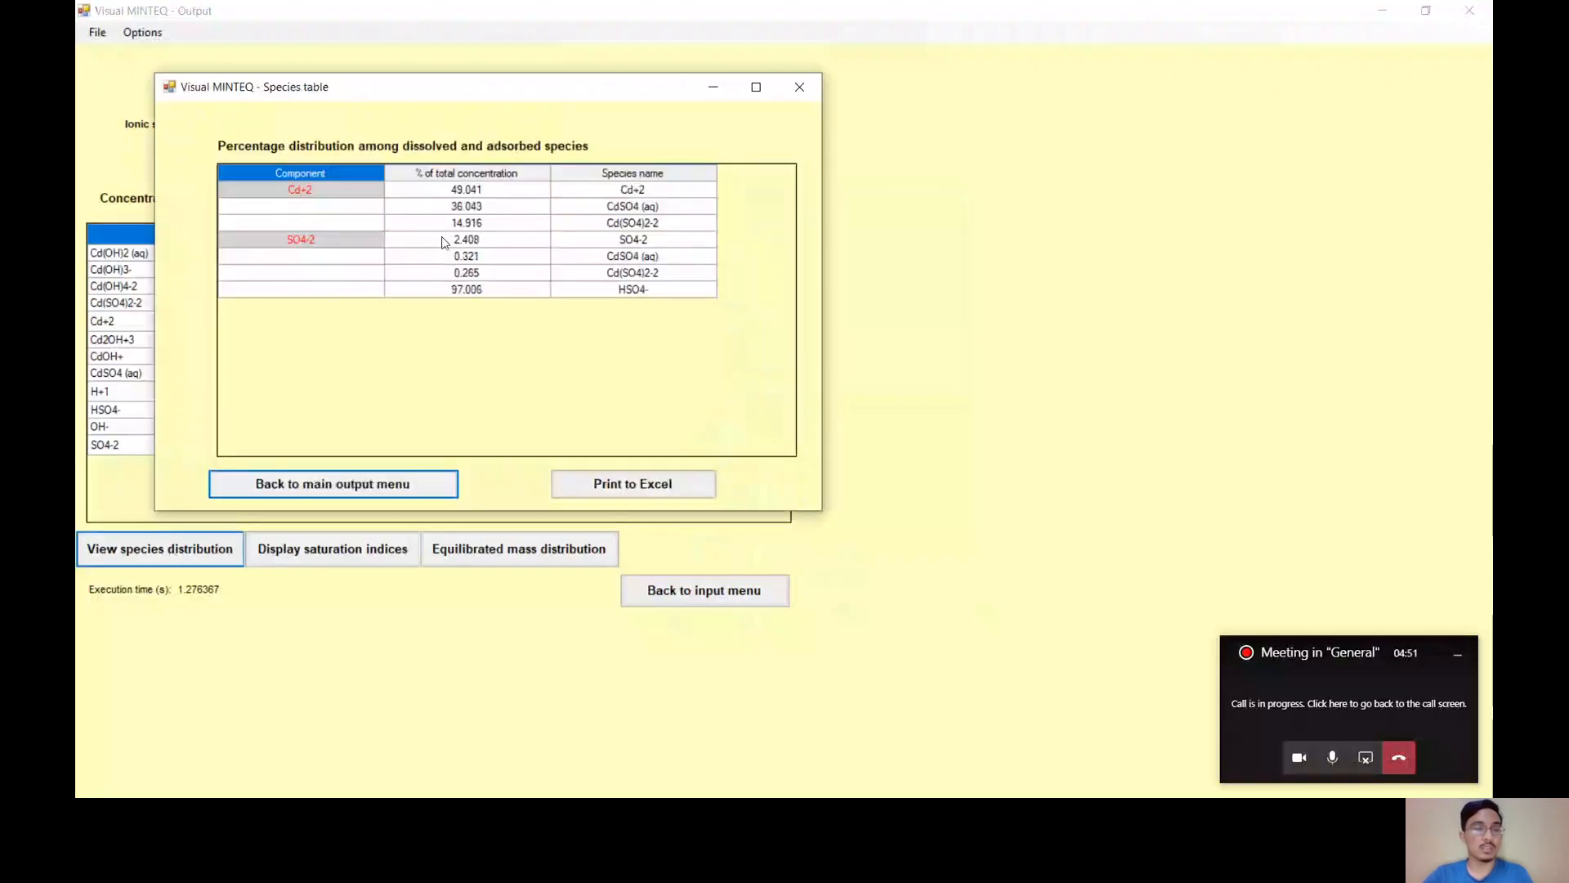
left_click_drag(442, 196, 669, 292)
key("ctrl+c")
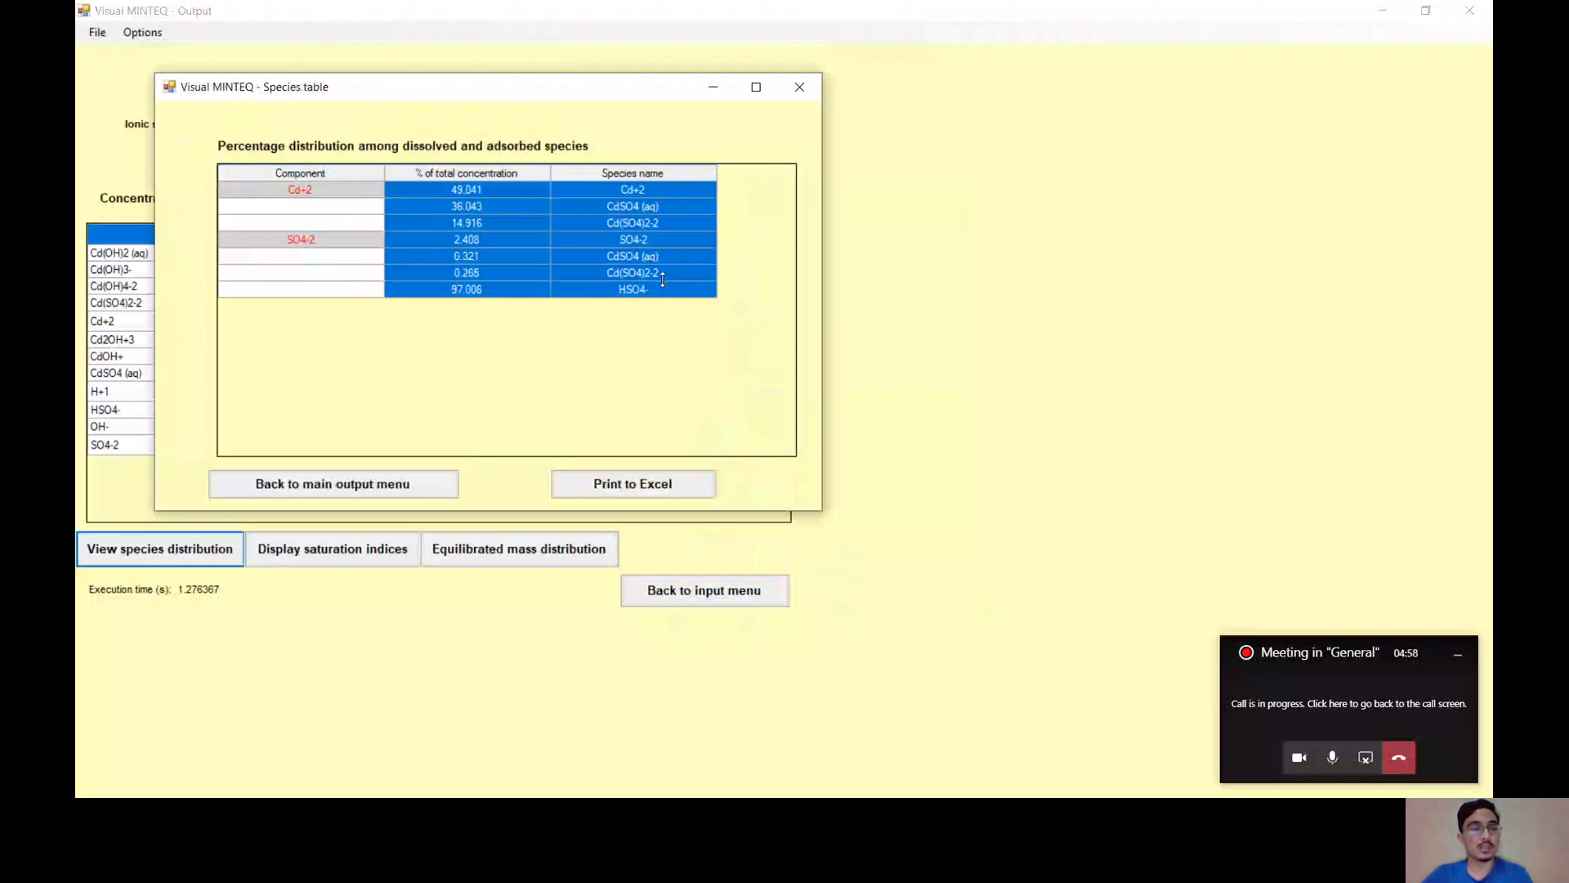
key("alt+Tab")
key("alt+Tab")
right_click(133, 252)
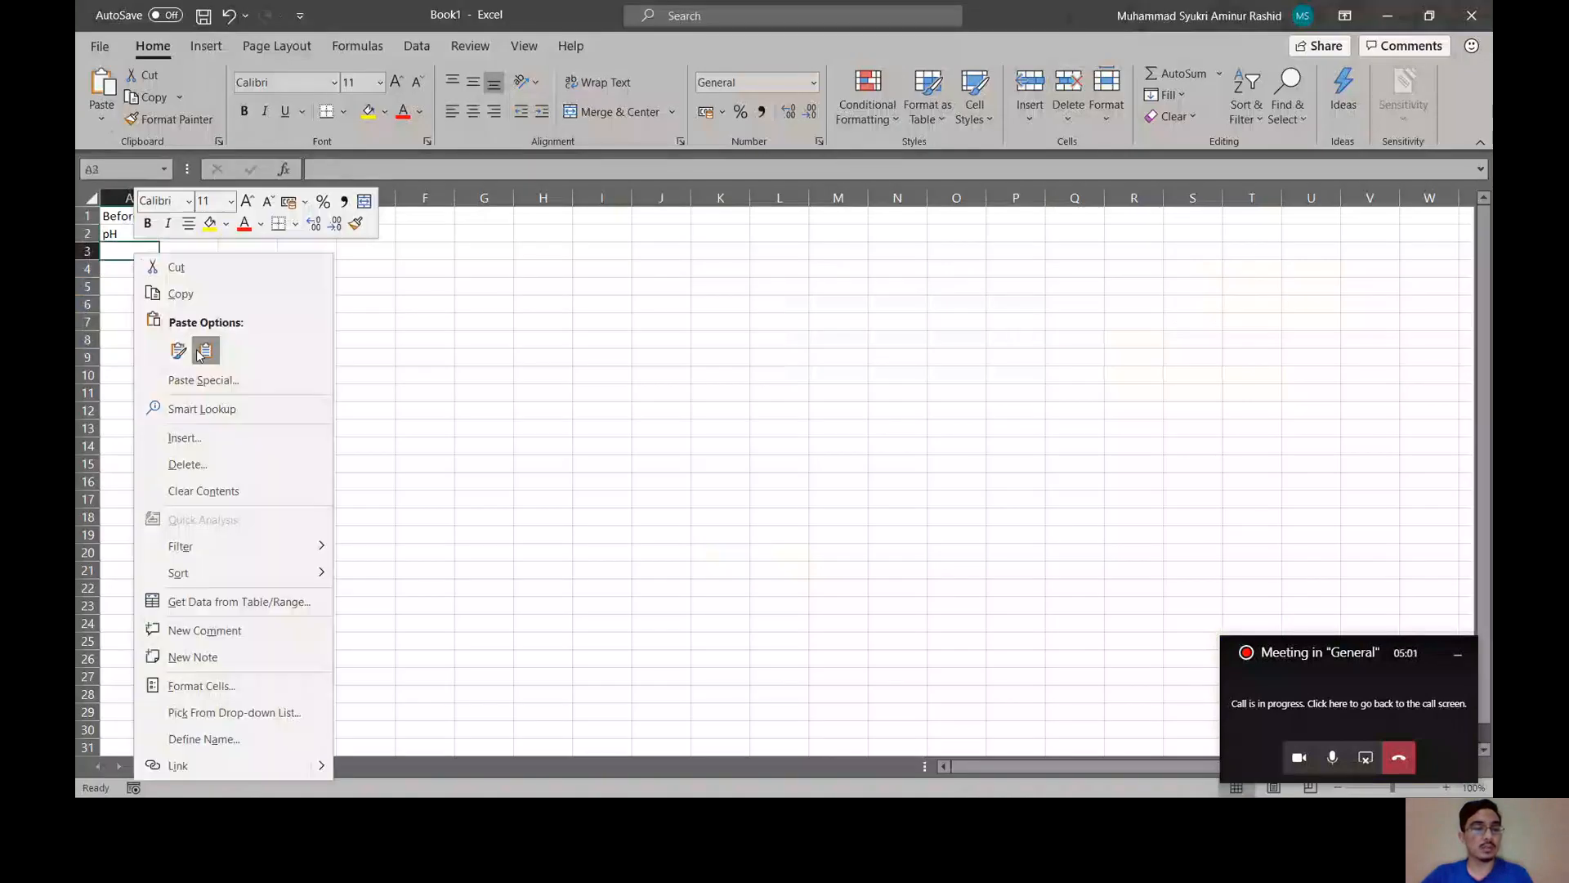
left_click(204, 351)
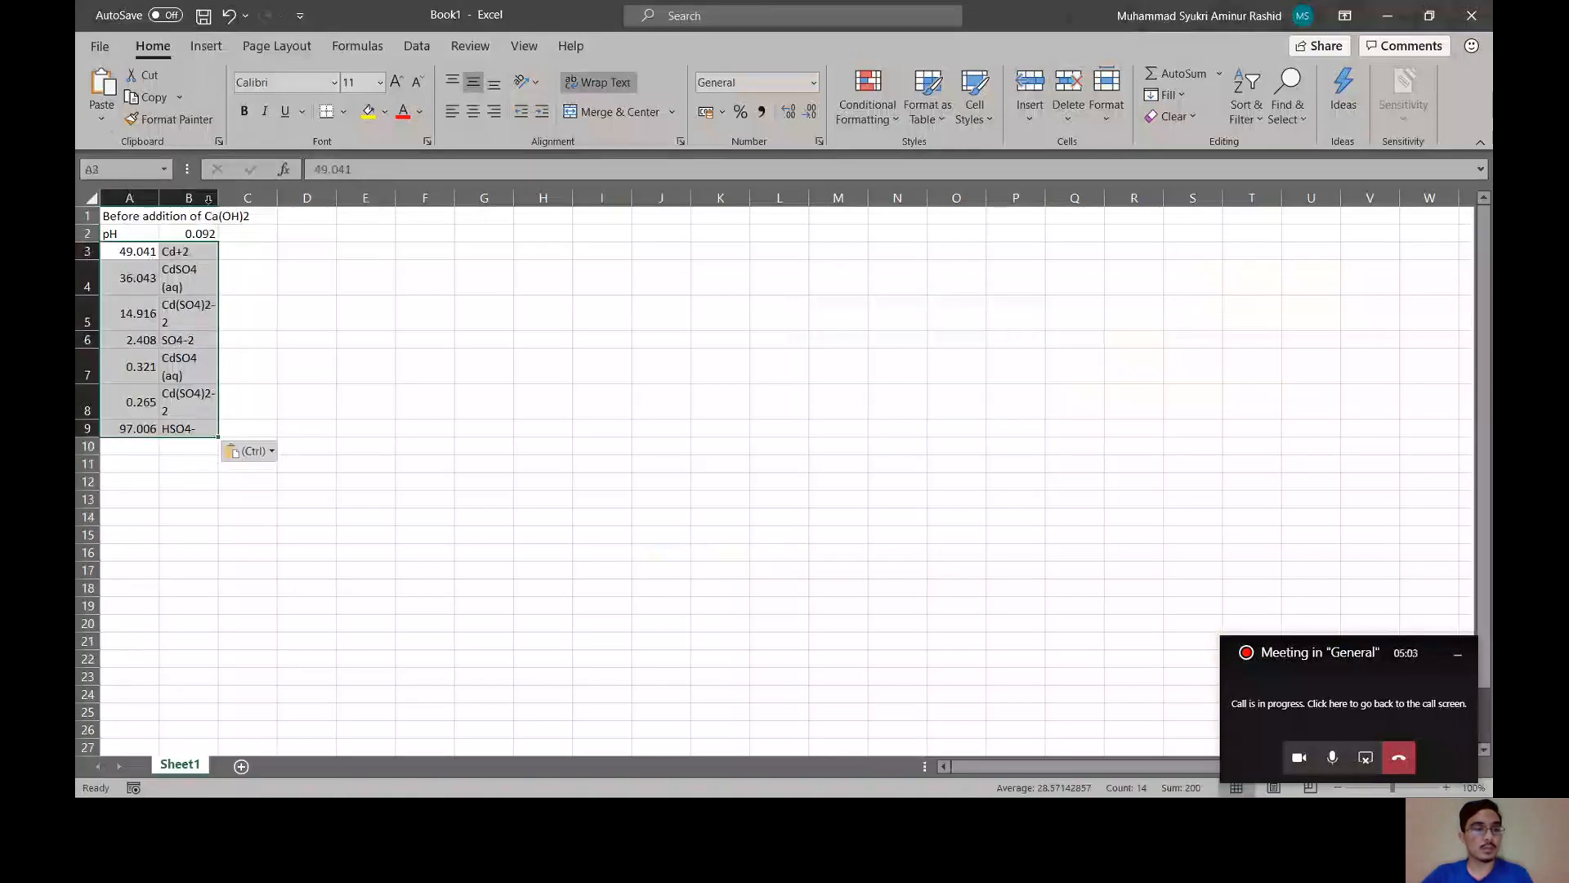
- Widen column B to fit the species names on one line and auto-fit the heights of rows 4, 5, 7 and 8
left_click(208, 199)
left_click_drag(218, 199, 258, 203)
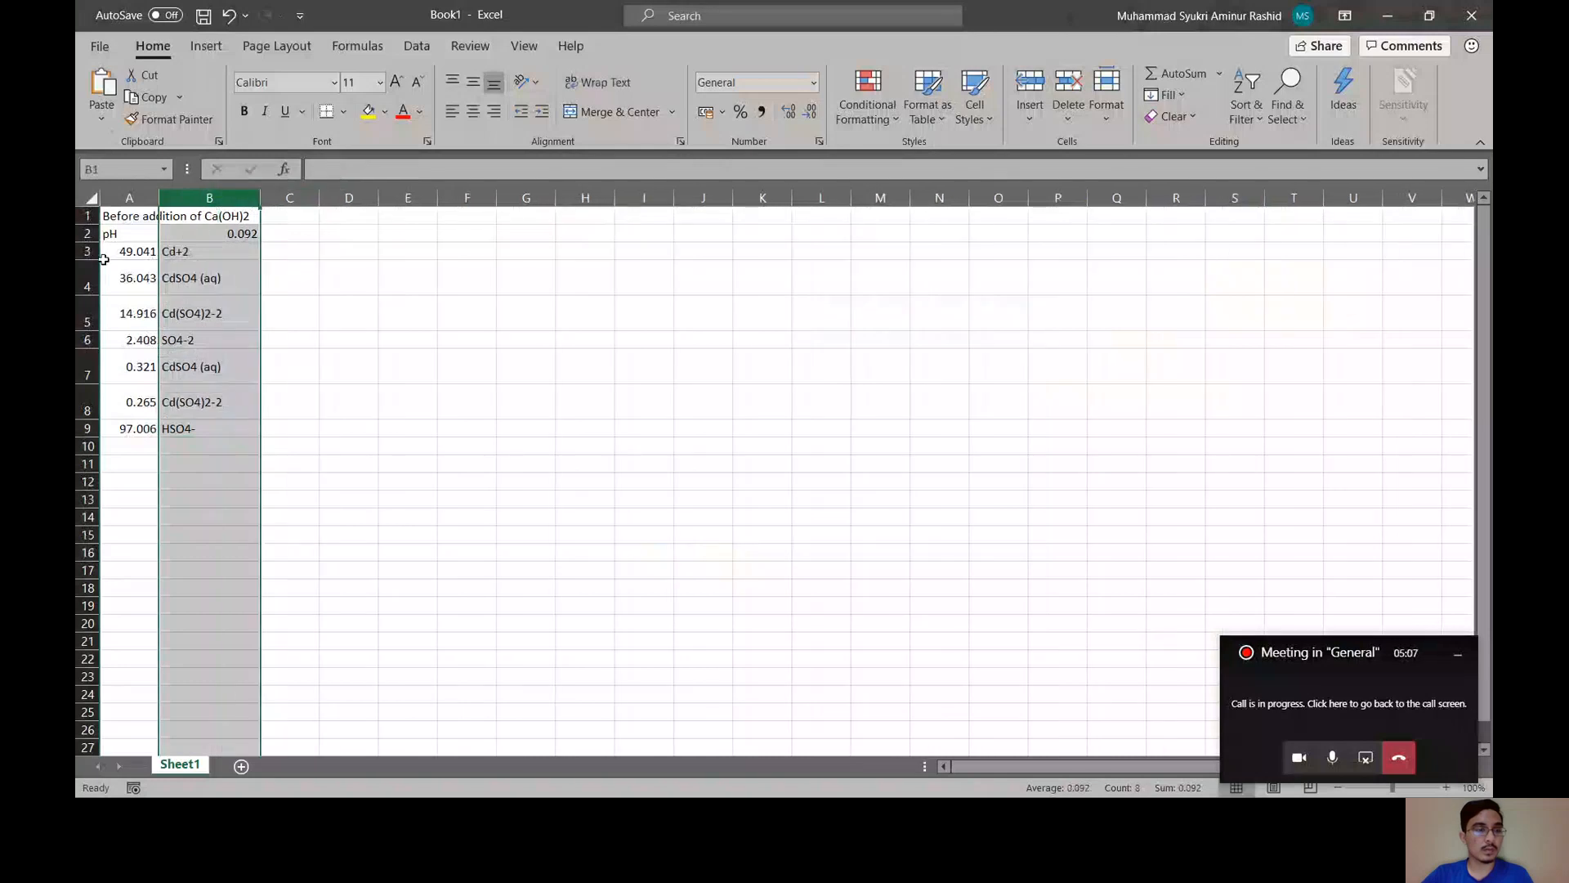
double_click(88, 295)
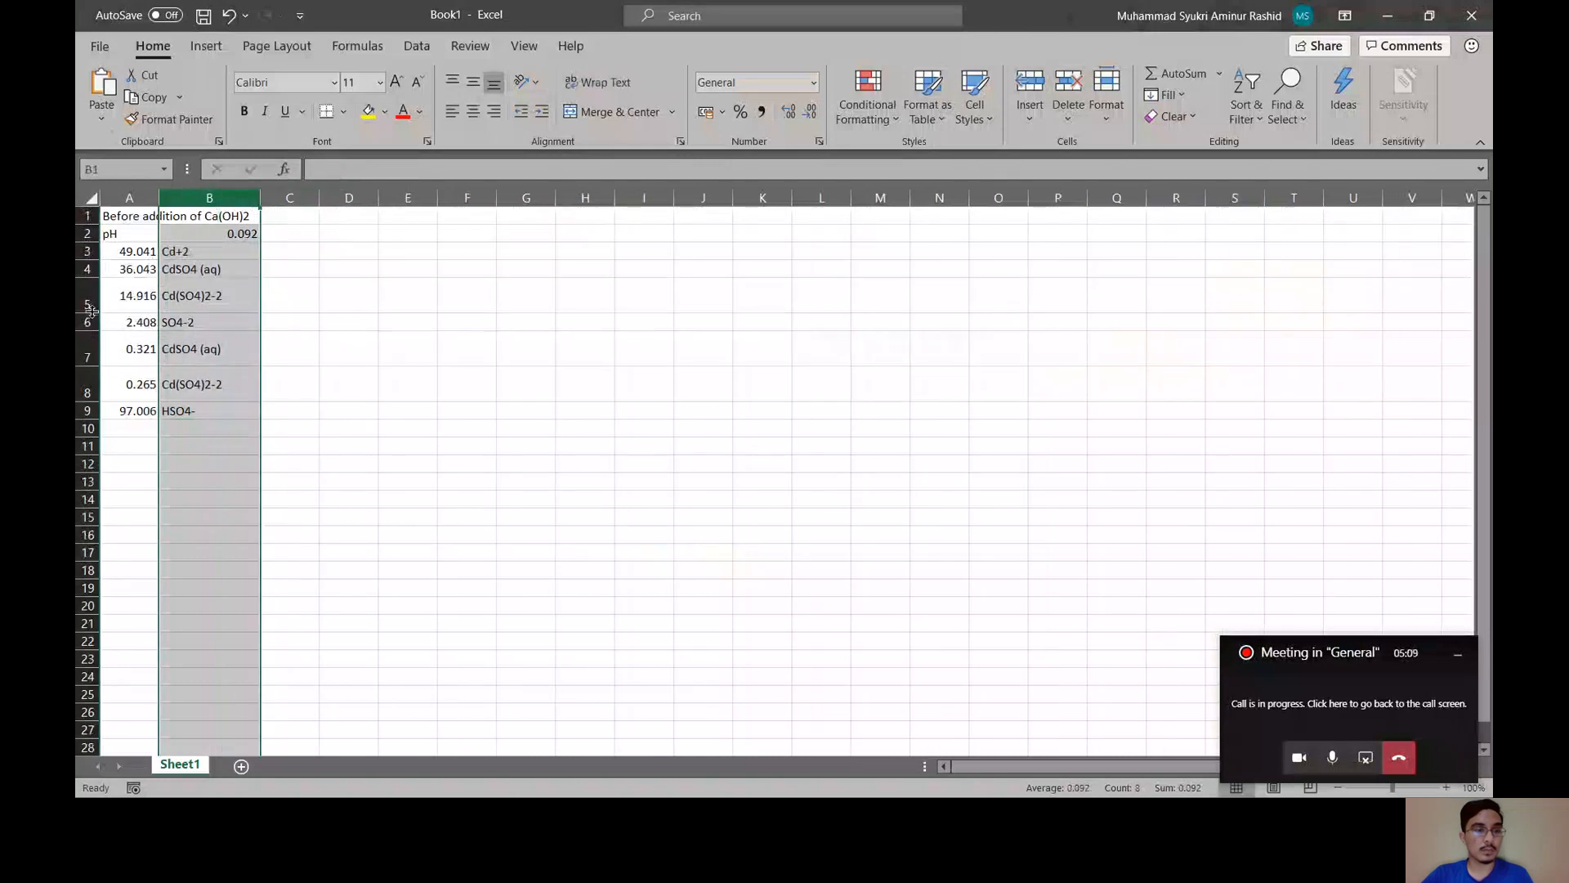
double_click(88, 313)
double_click(90, 348)
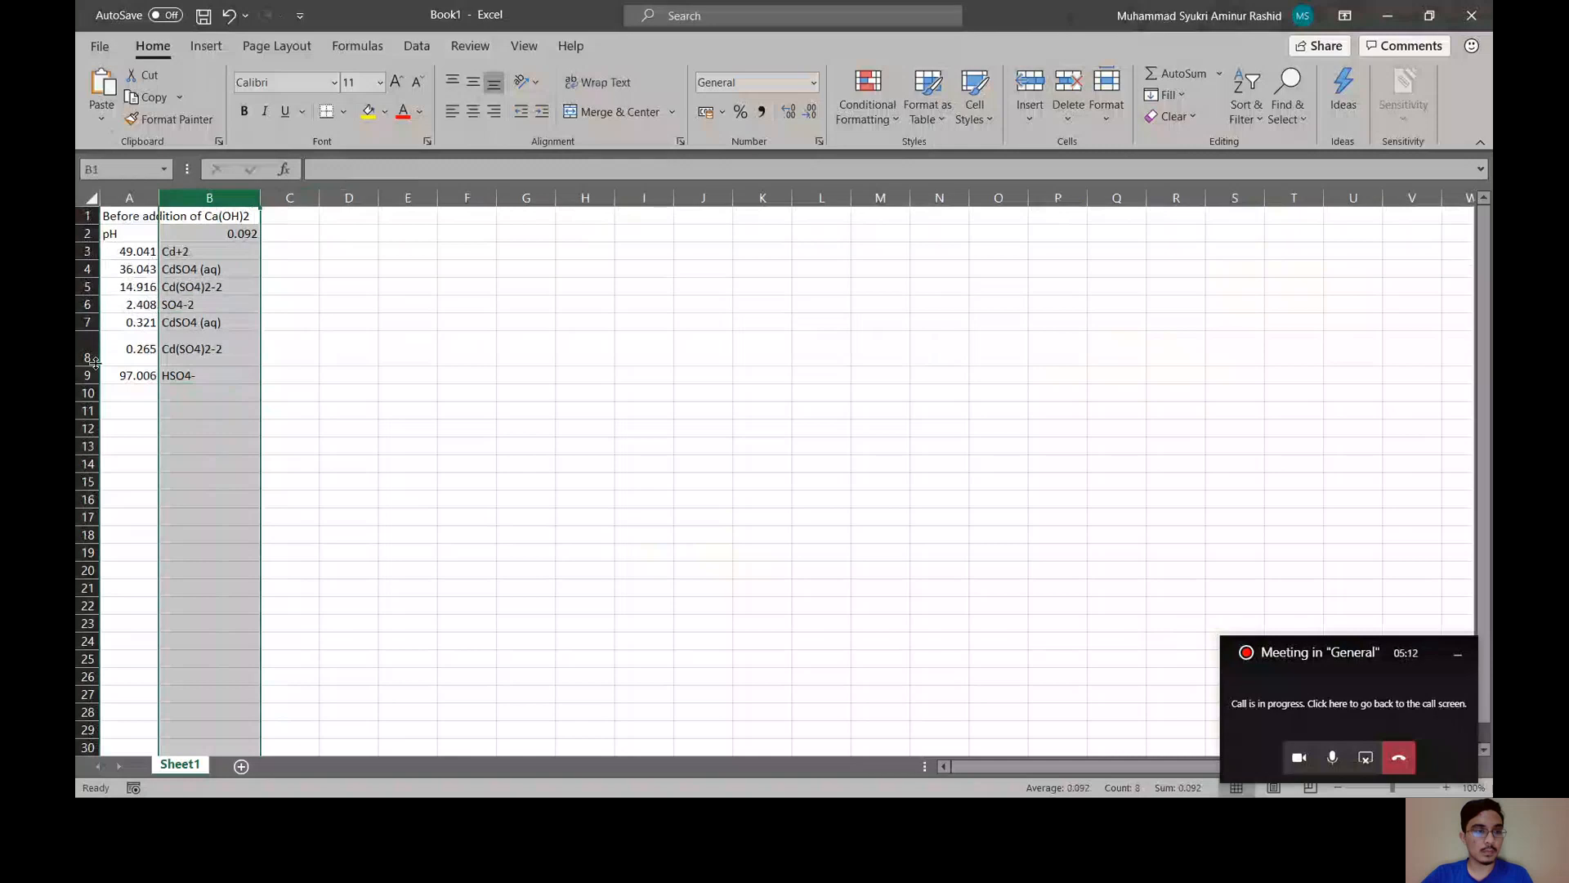
double_click(95, 364)
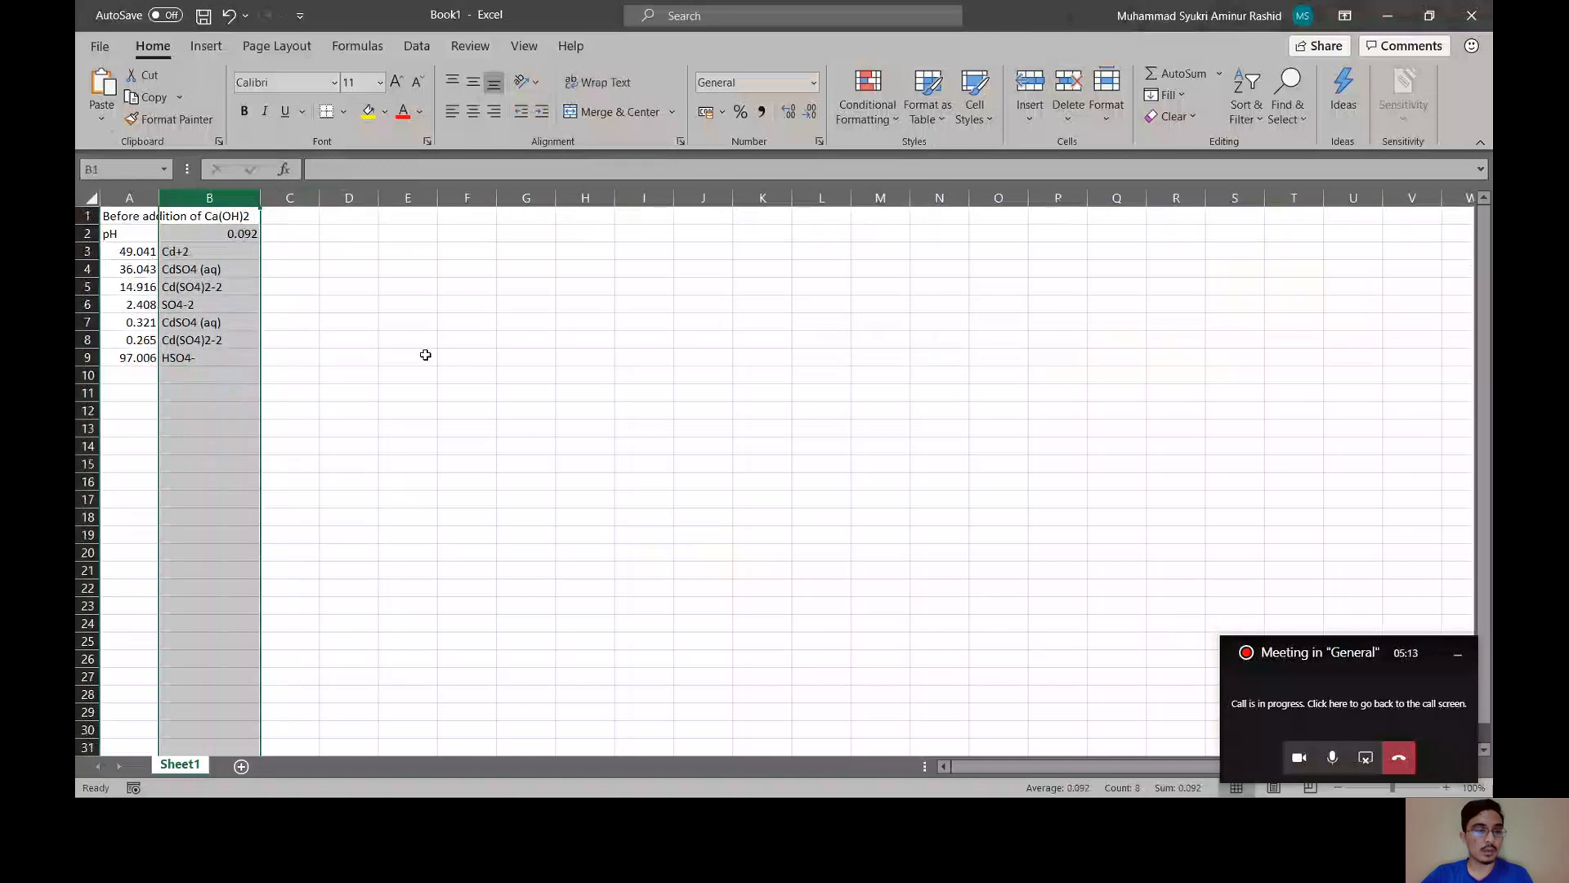
left_click(147, 395)
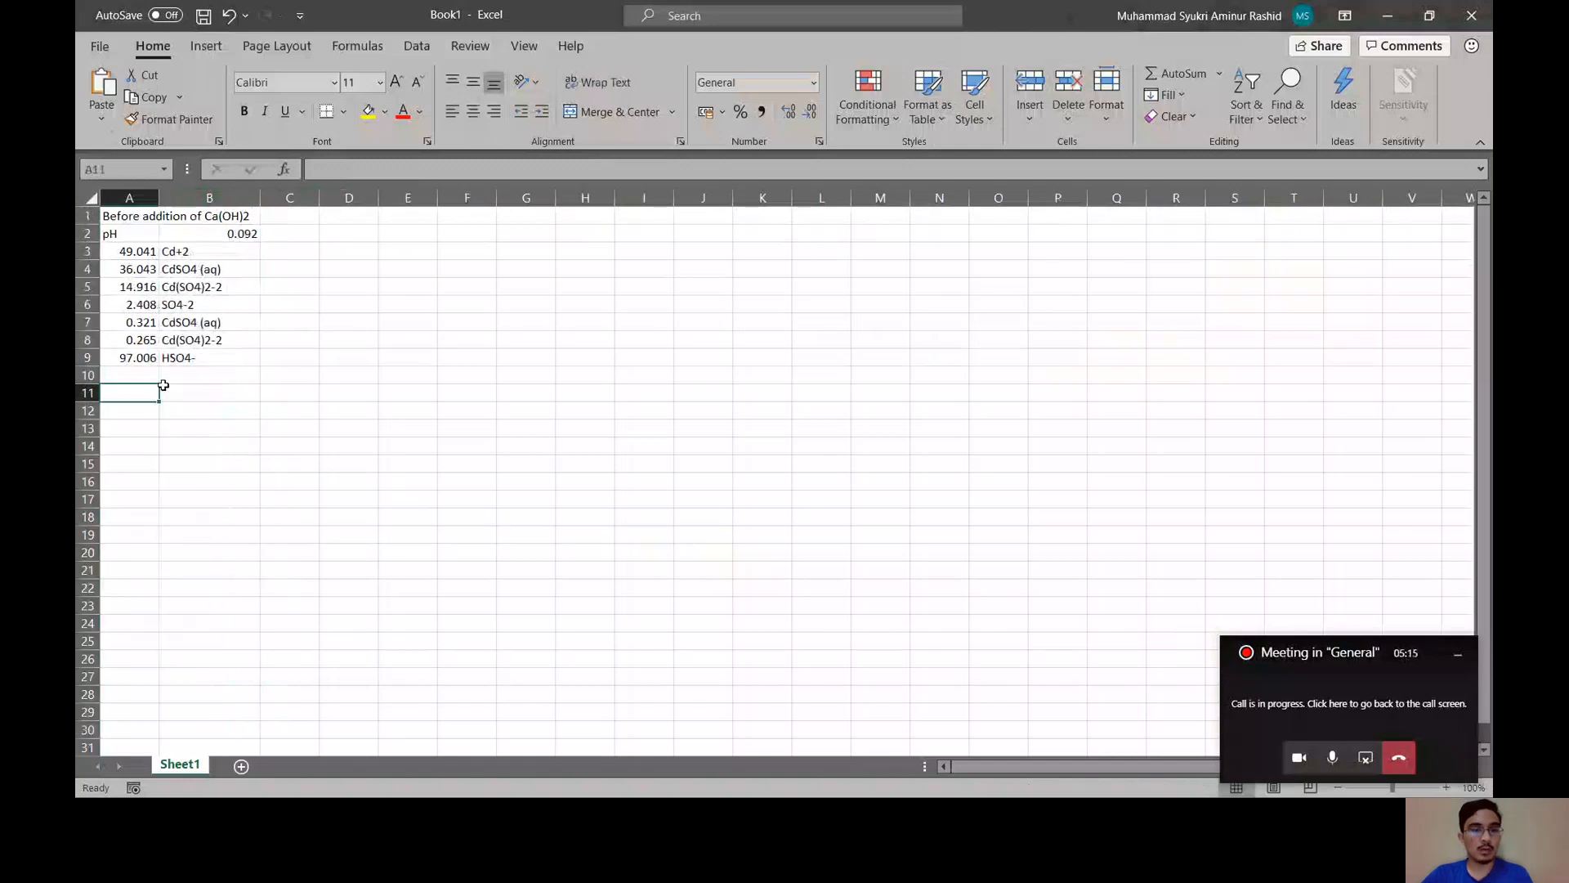
- Switch to the PowerPoint task slide and read the instructions for titrating the wastewater with Ca(OH)2
key("alt+Tab")
key("alt+Tab")
key("alt+Tab")
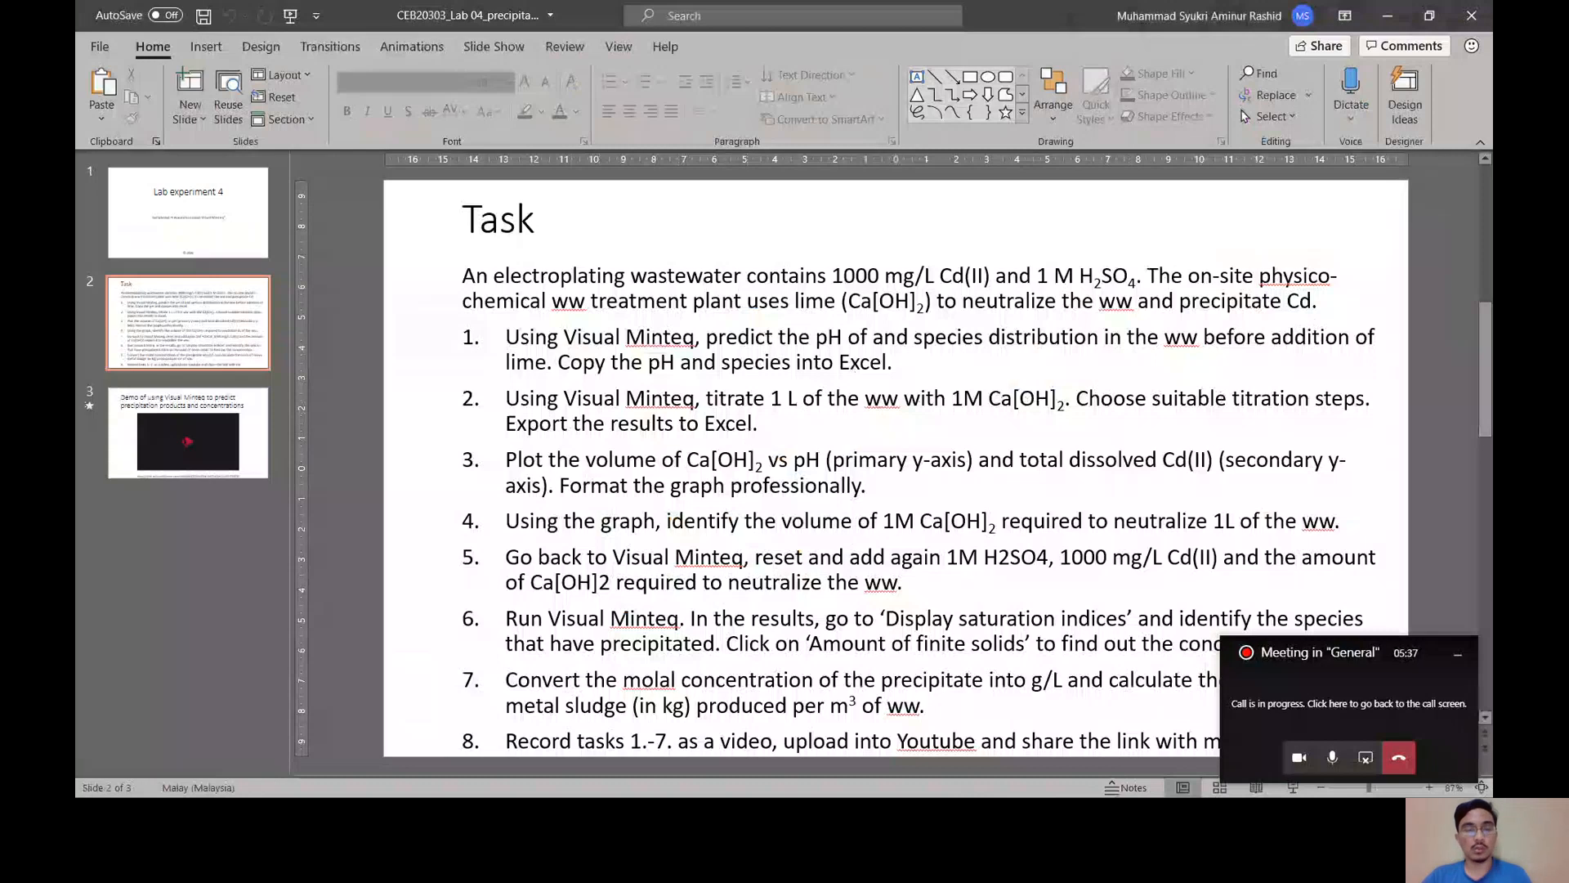
- Switch to Visual MINTEQ, leave the species table and return from the output to the input menu
key("alt+Tab")
key("alt+Tab")
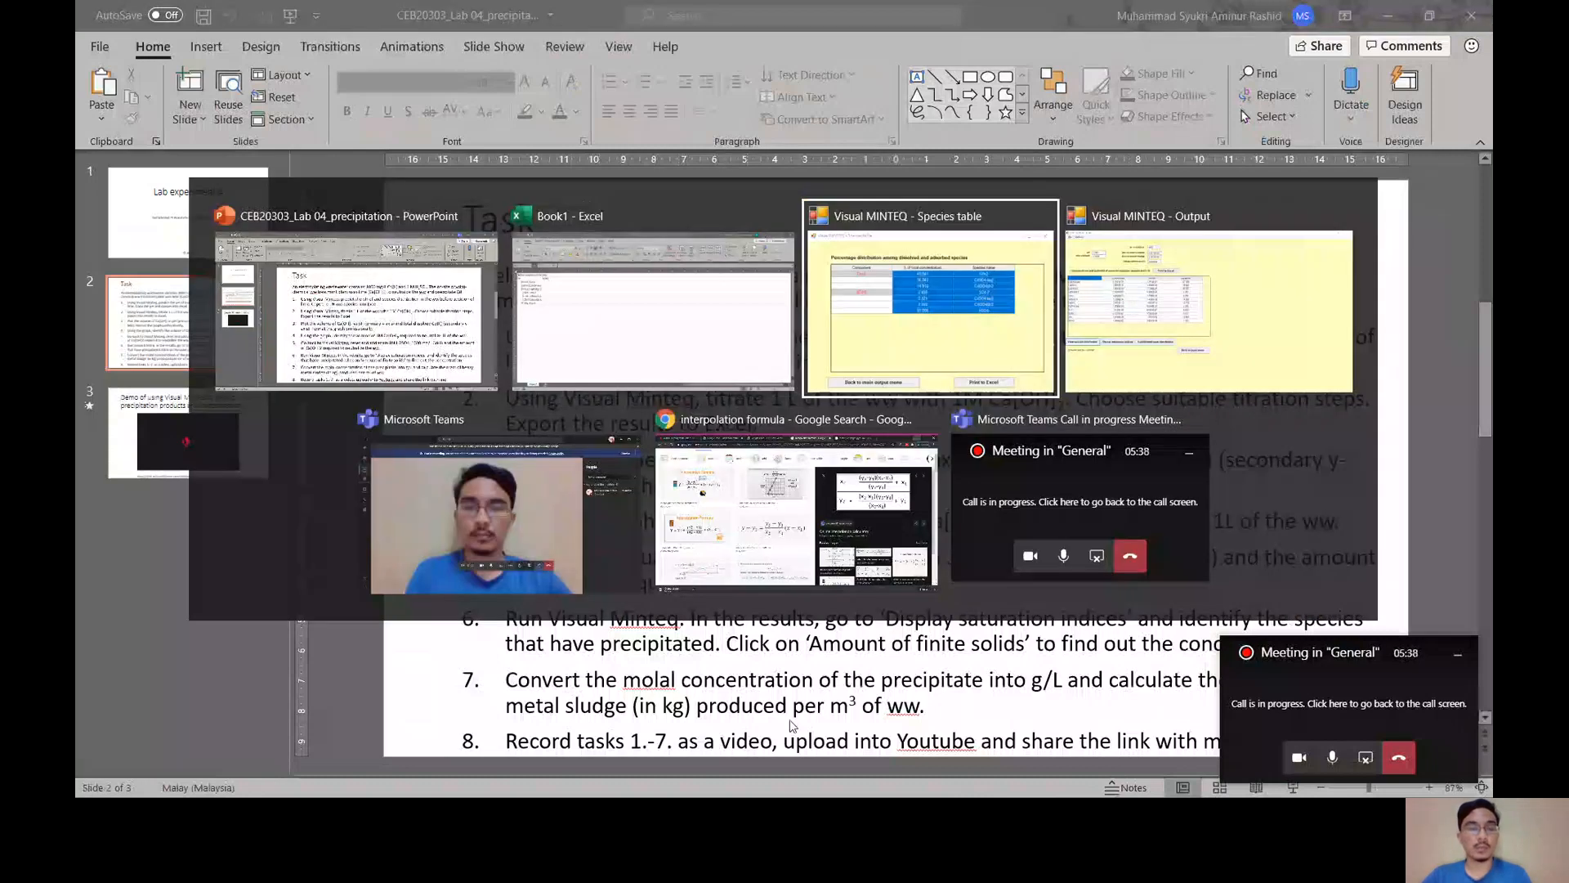
key("alt+Tab")
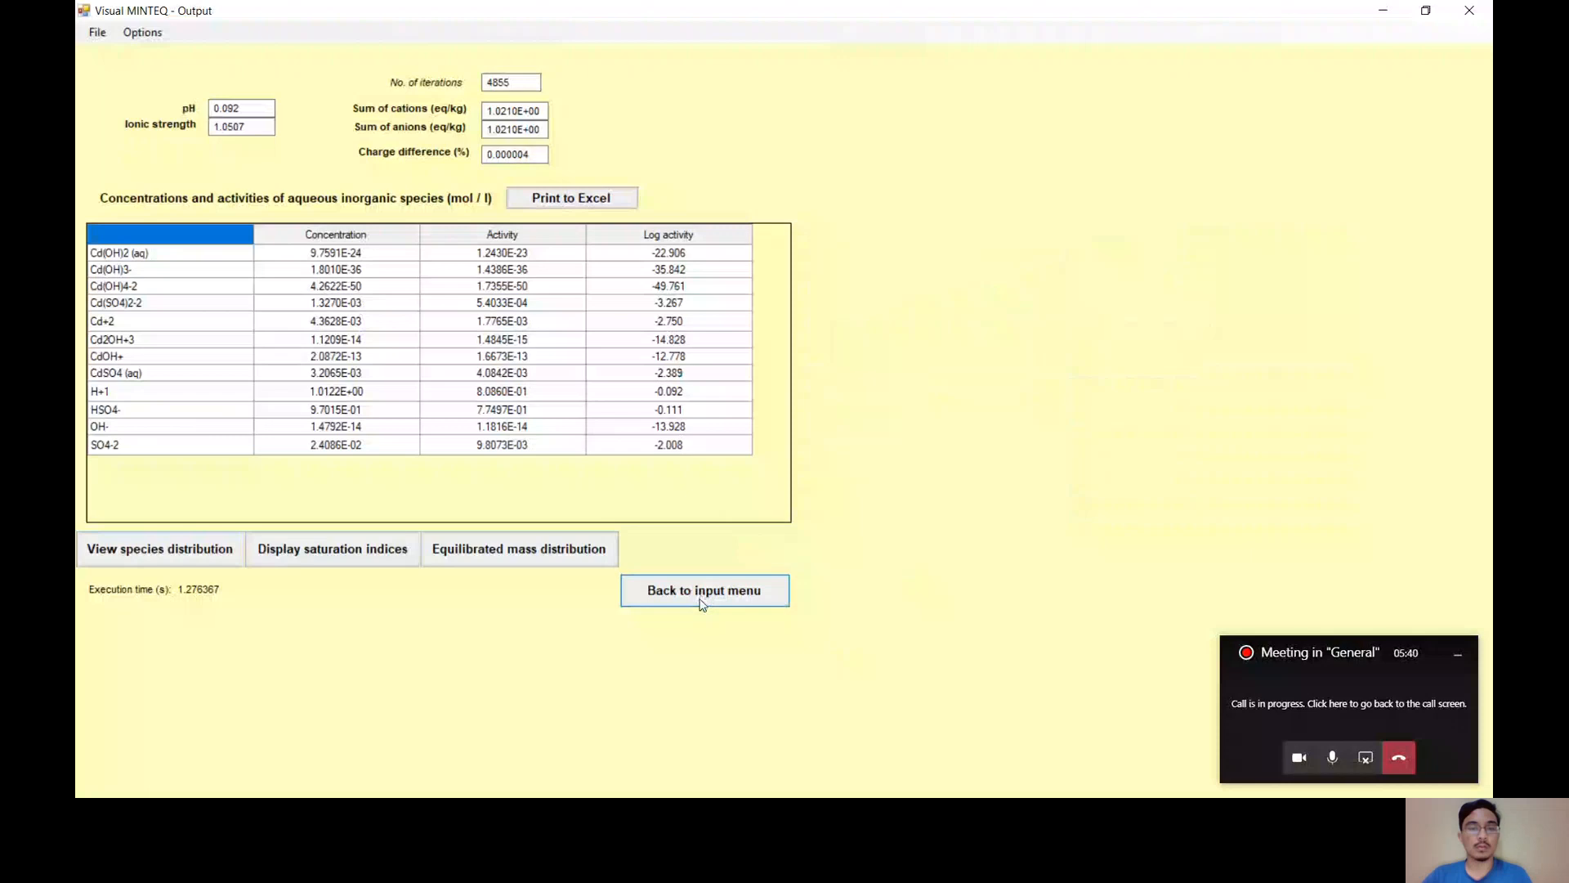
left_click(702, 603)
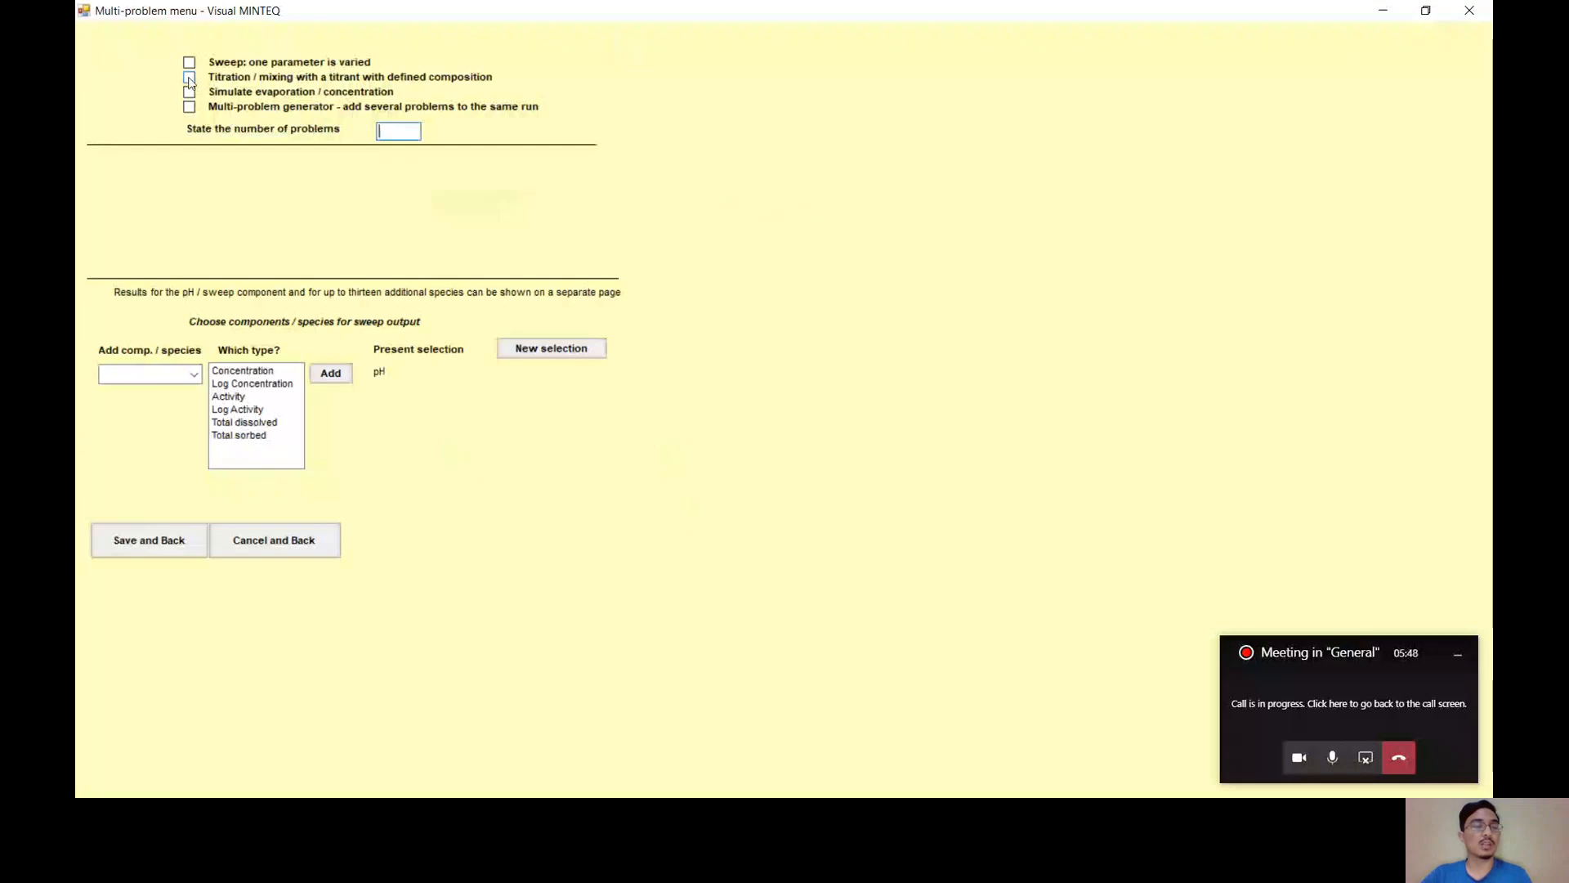
- Enable titration with a titrant of defined composition and set the volume of solution to be titrated to 1 in the Titration Manager
left_click(189, 78)
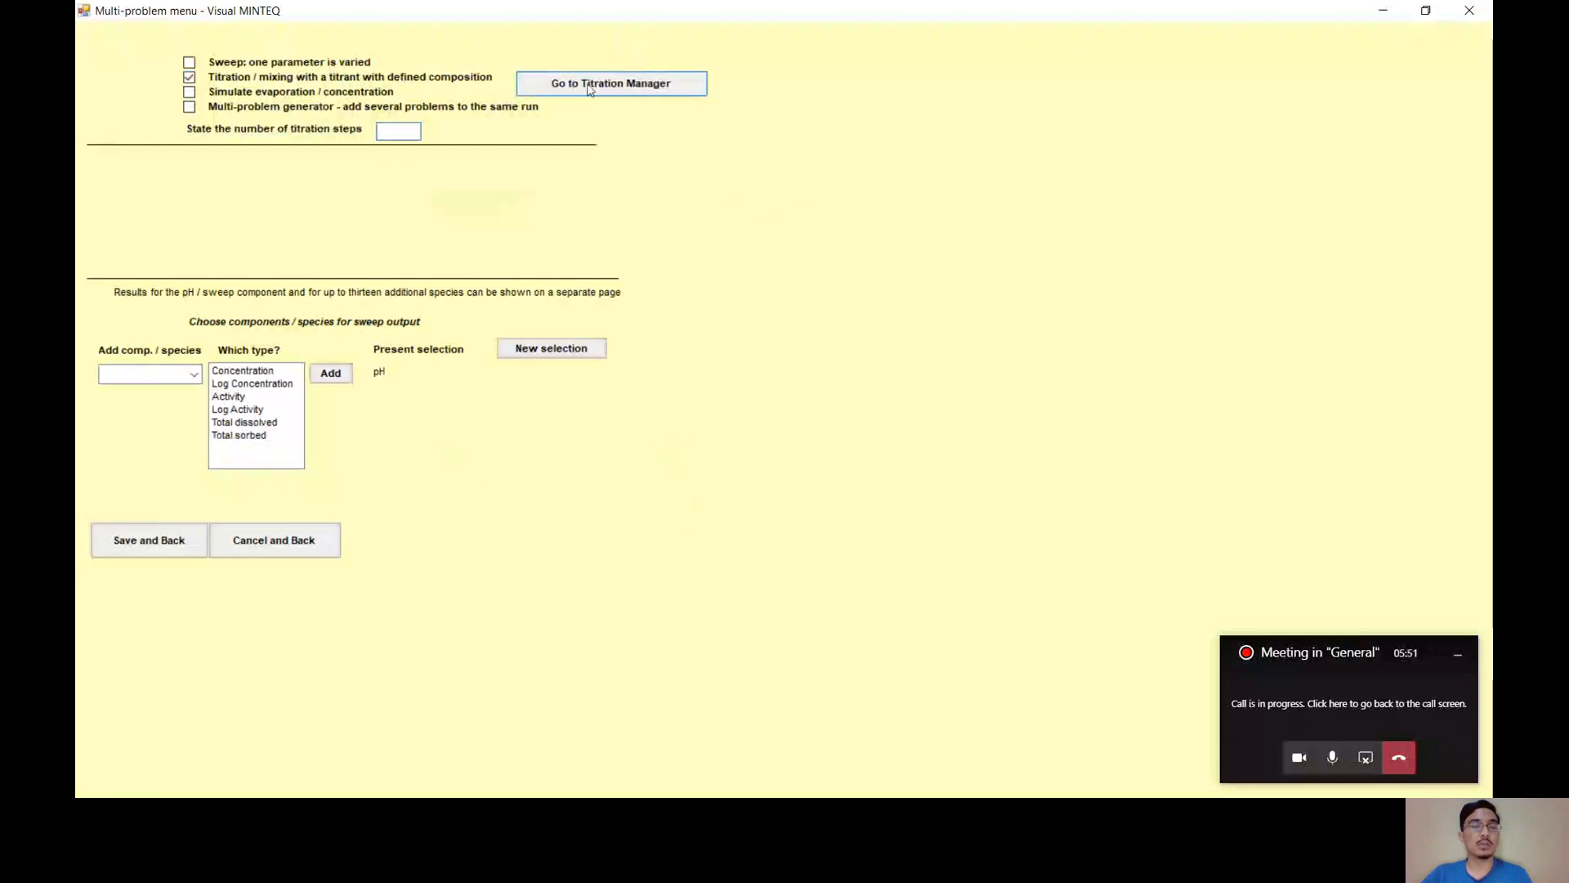
left_click(590, 87)
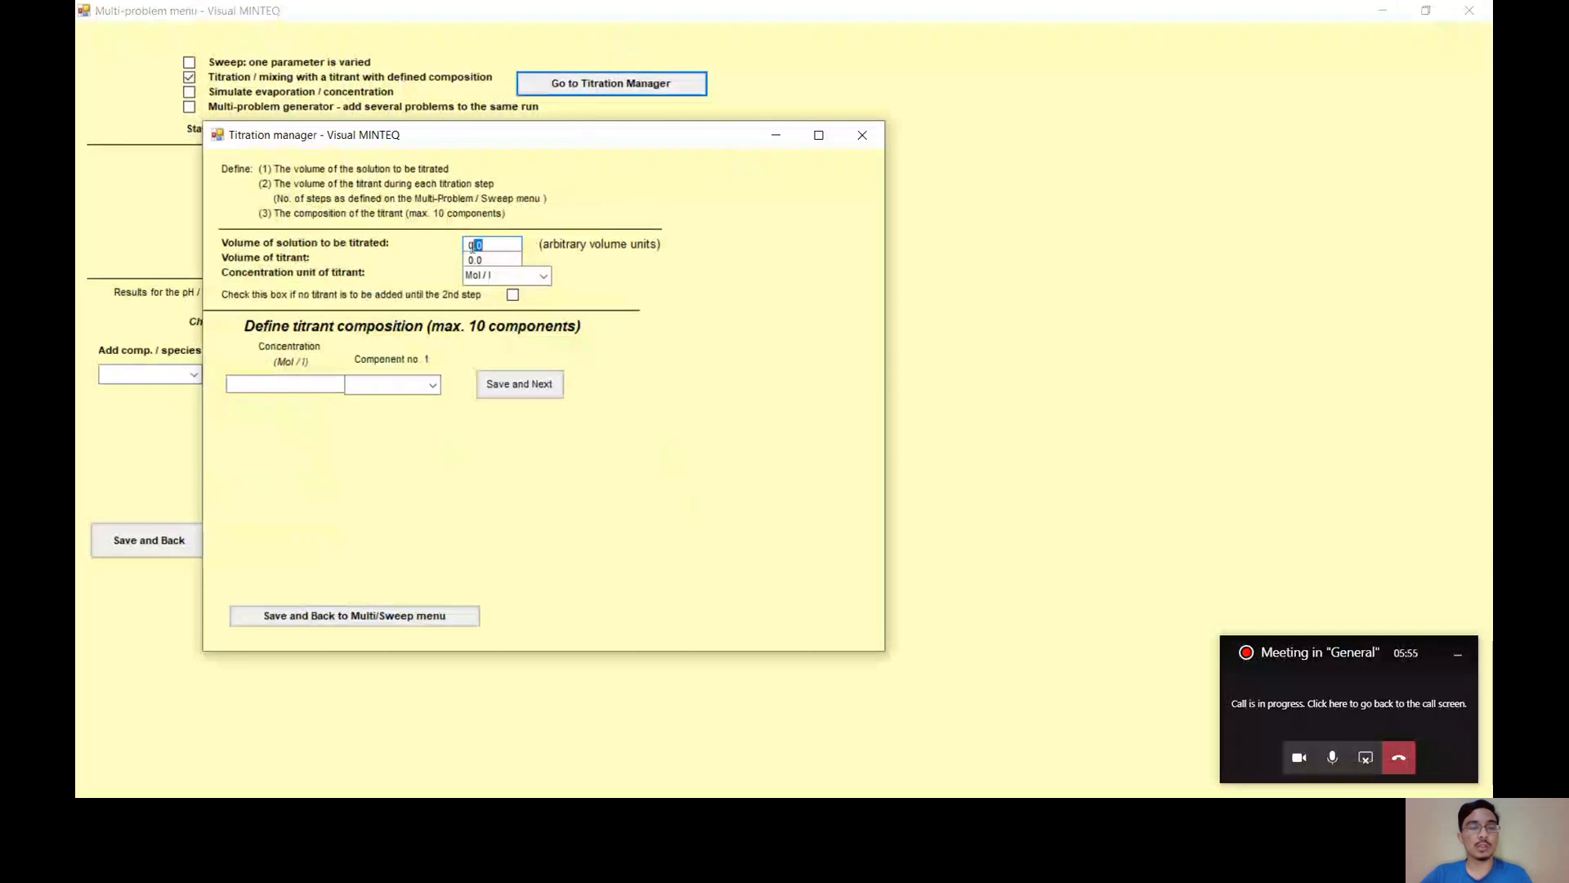
type("1")
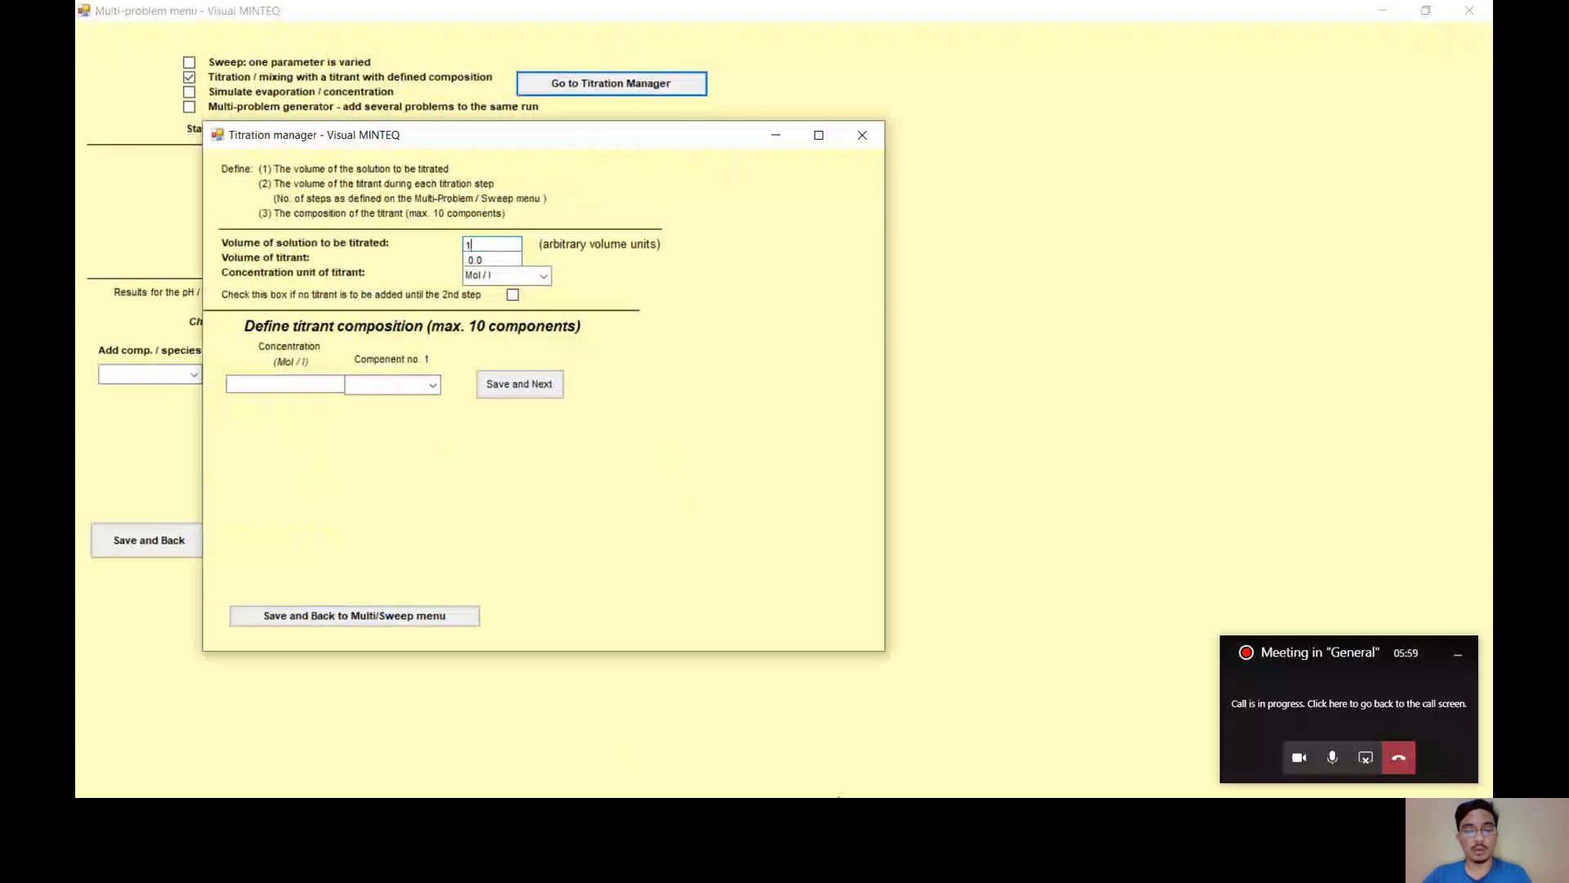
- Check the titration volume and titrant concentration on the PowerPoint task slide and return to the Titration Manager
left_click(834, 781)
key("alt+Tab")
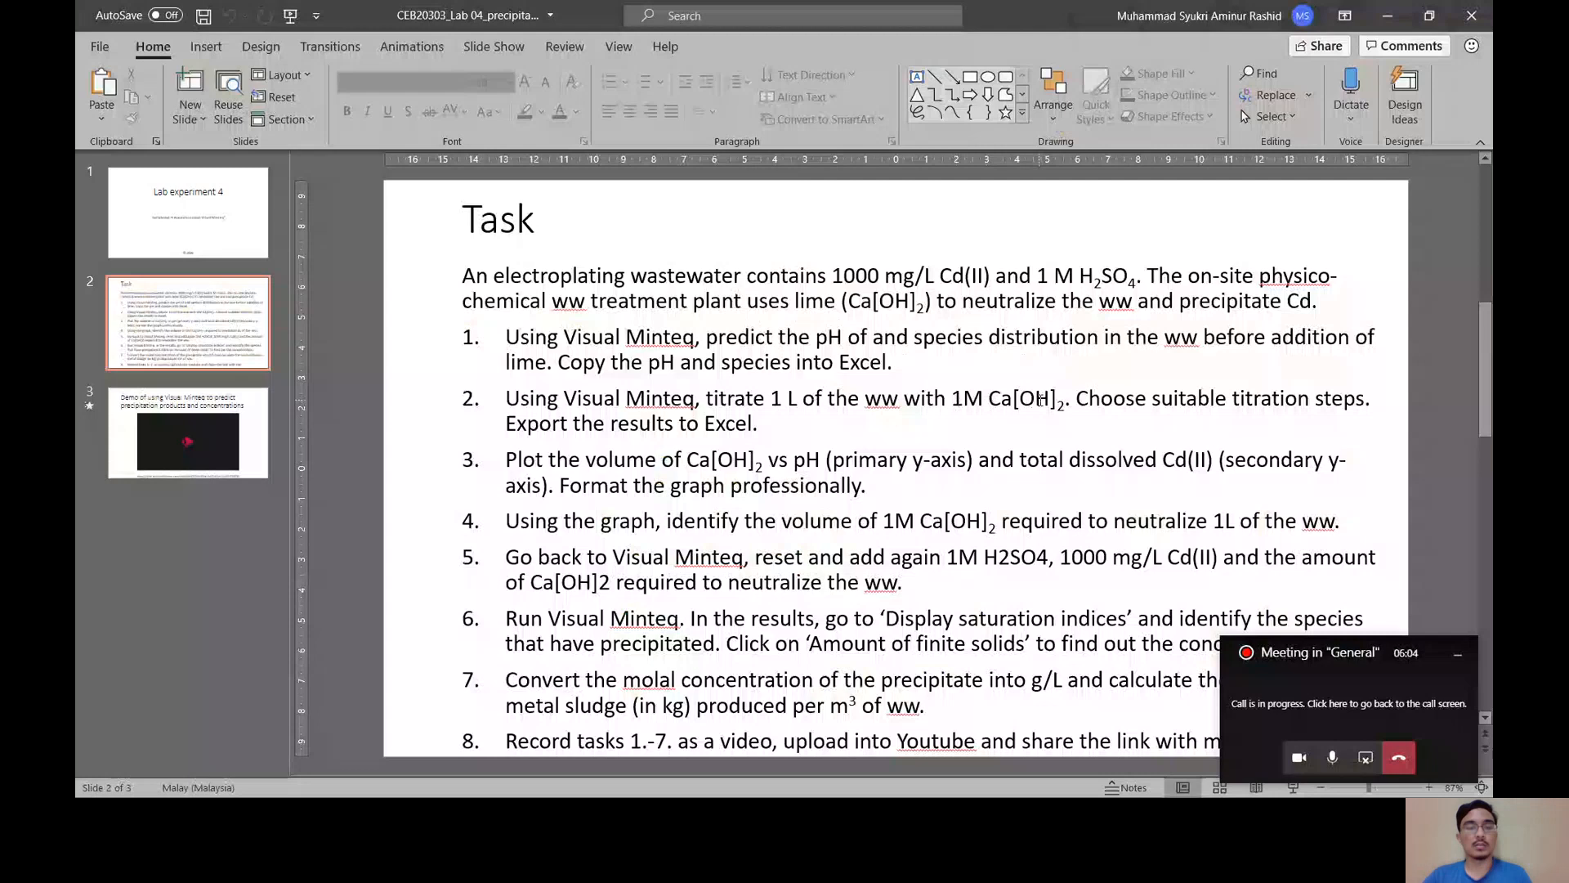
key("alt+Tab")
key("alt+Tab")
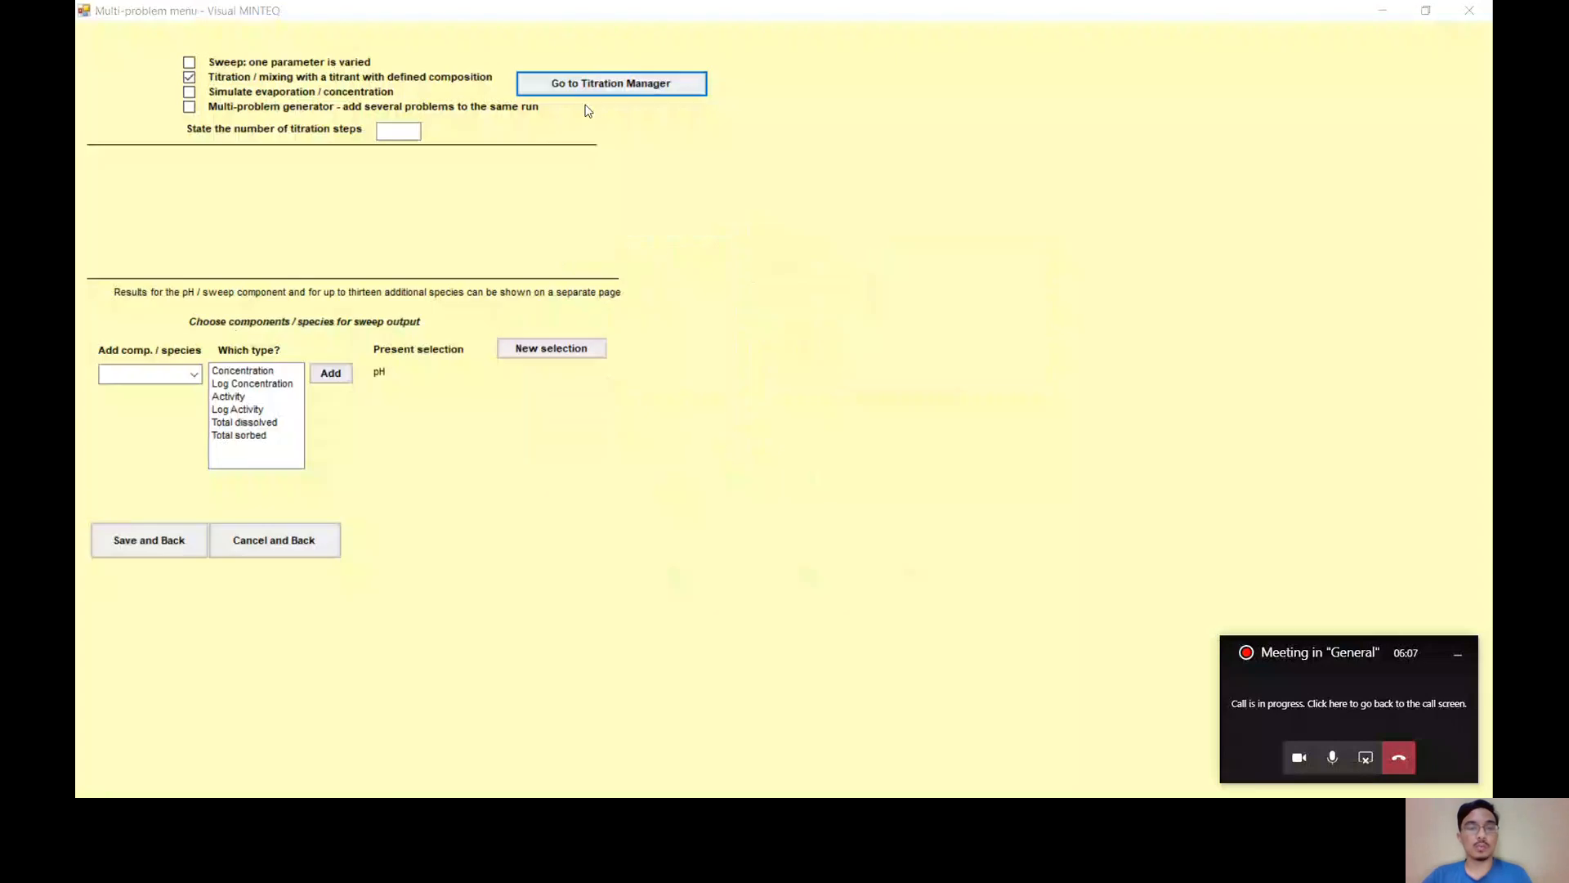
key("alt+Tab")
- Set the volume of titrant to 0.02 and specify that no titrant is added until the 2nd step
left_click(499, 263)
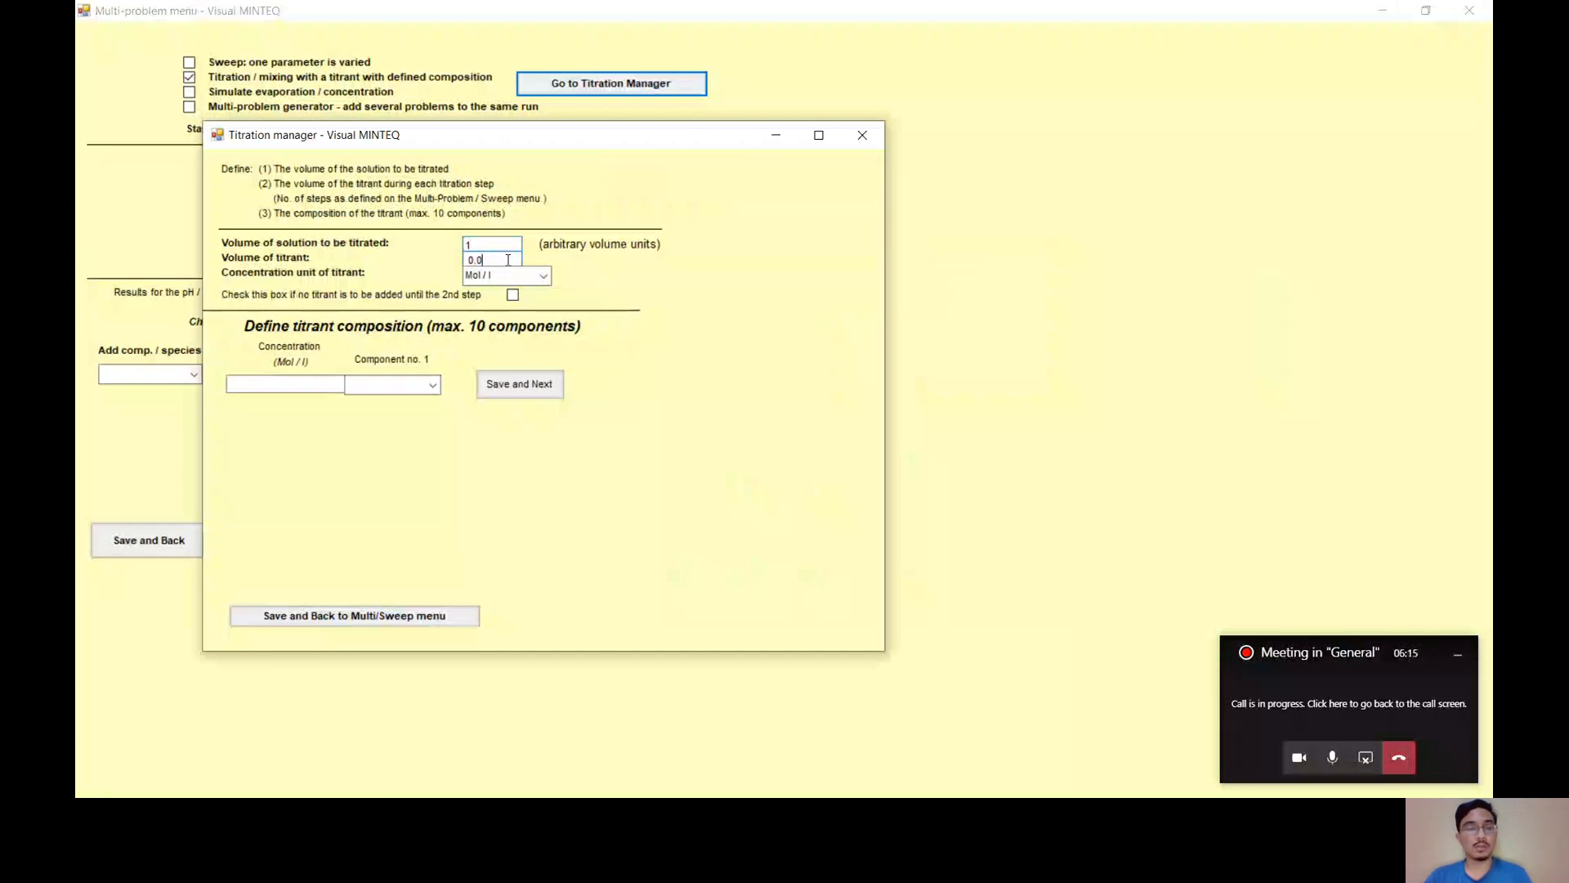
type("2")
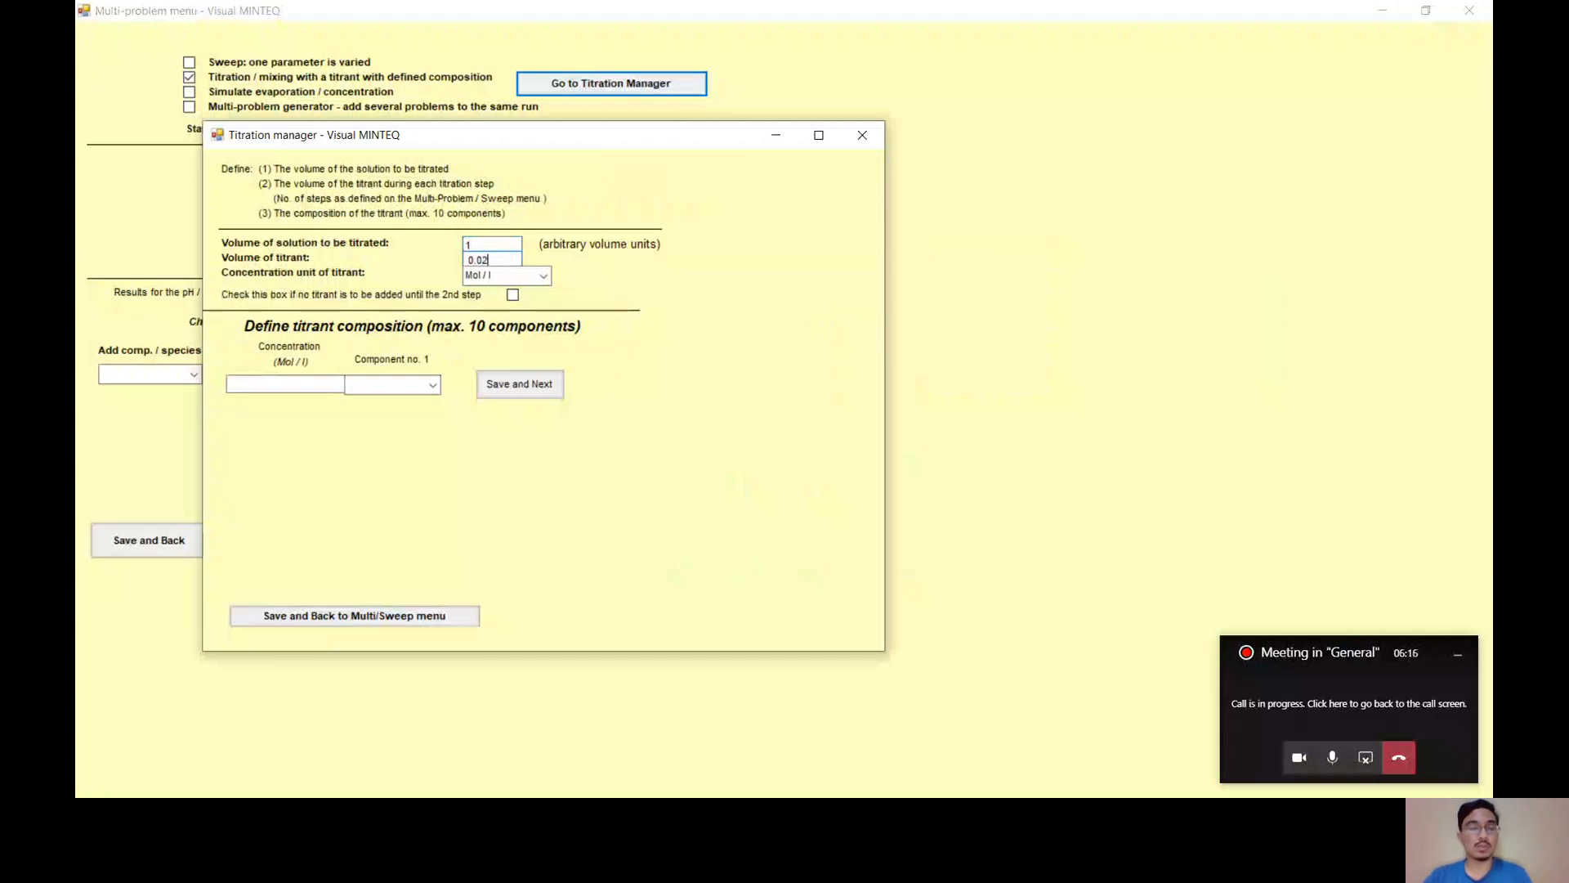
left_click(512, 295)
- Add Ca+2 at 1 mol/l as the titrant component, then save and return to the multi-problem menu
left_click(432, 387)
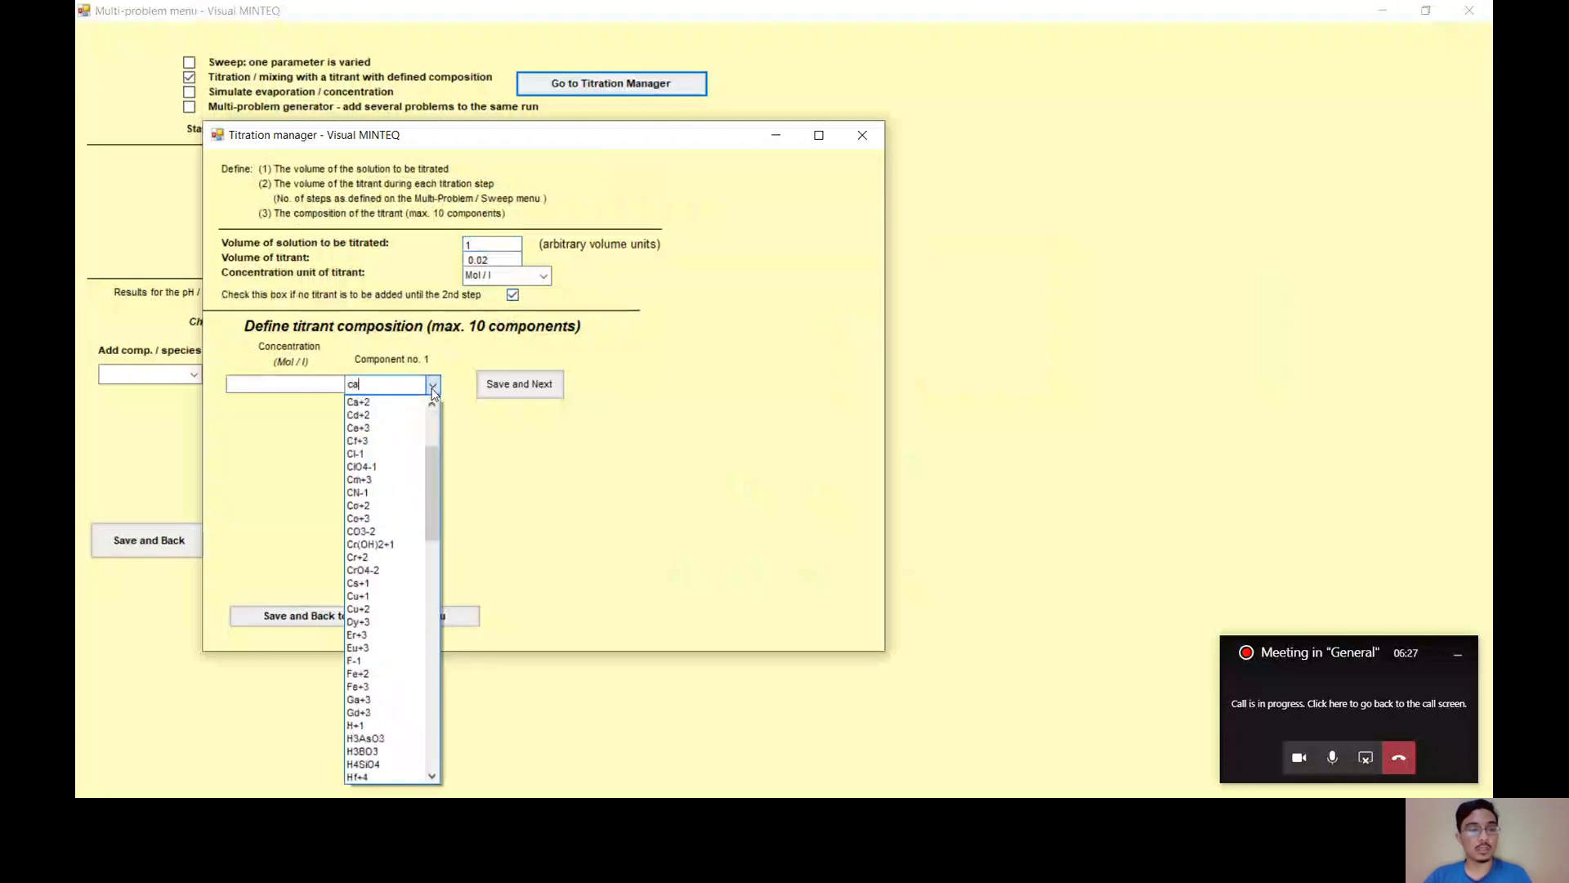
type("ca")
left_click(391, 408)
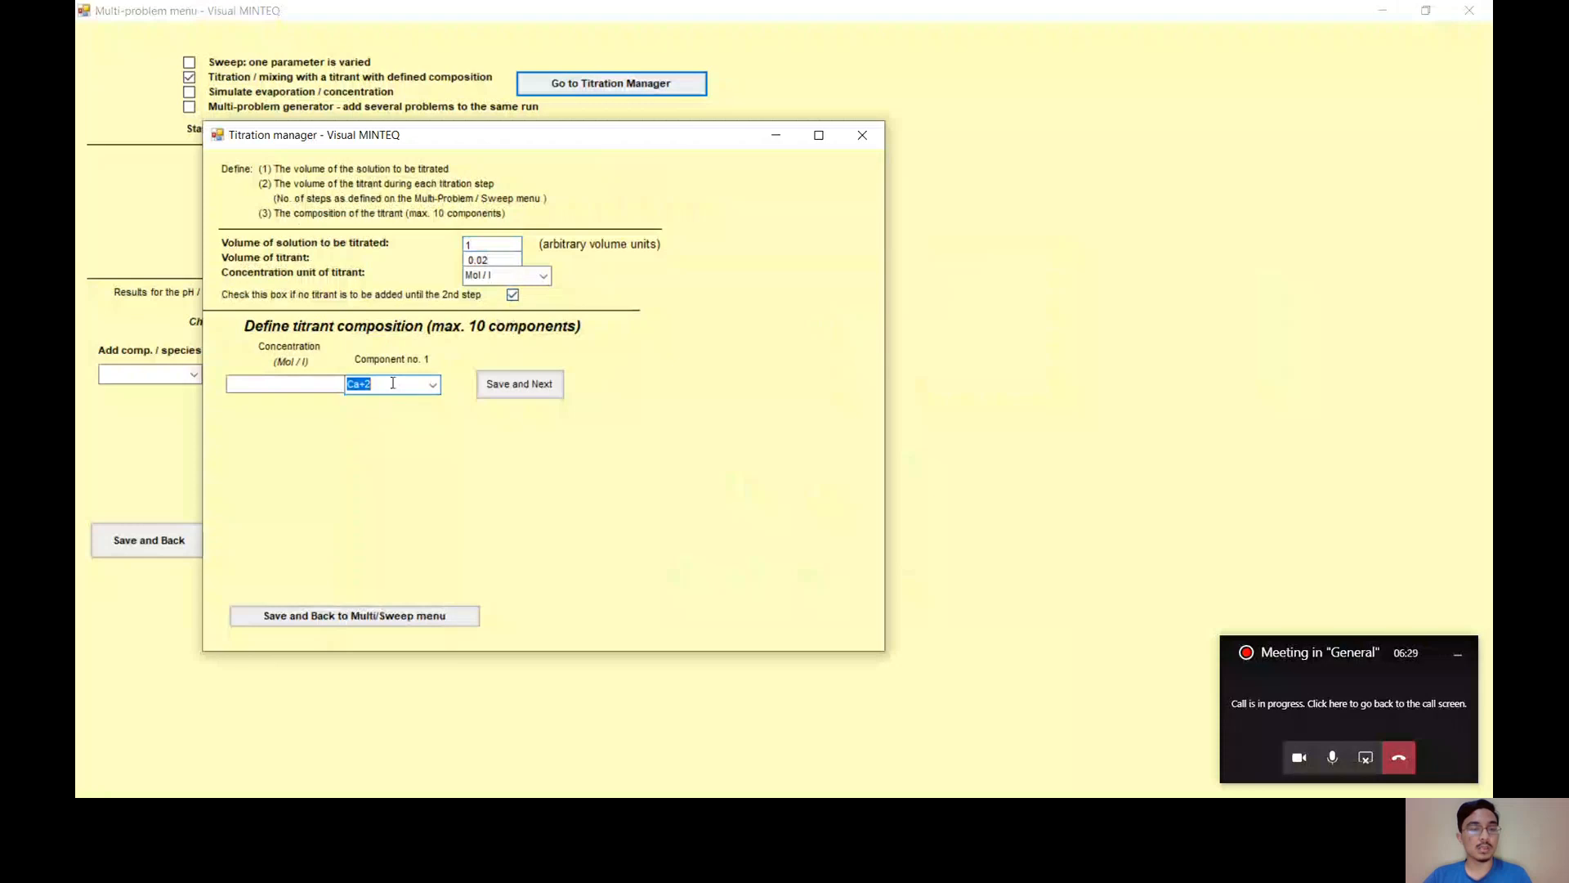
left_click(343, 384)
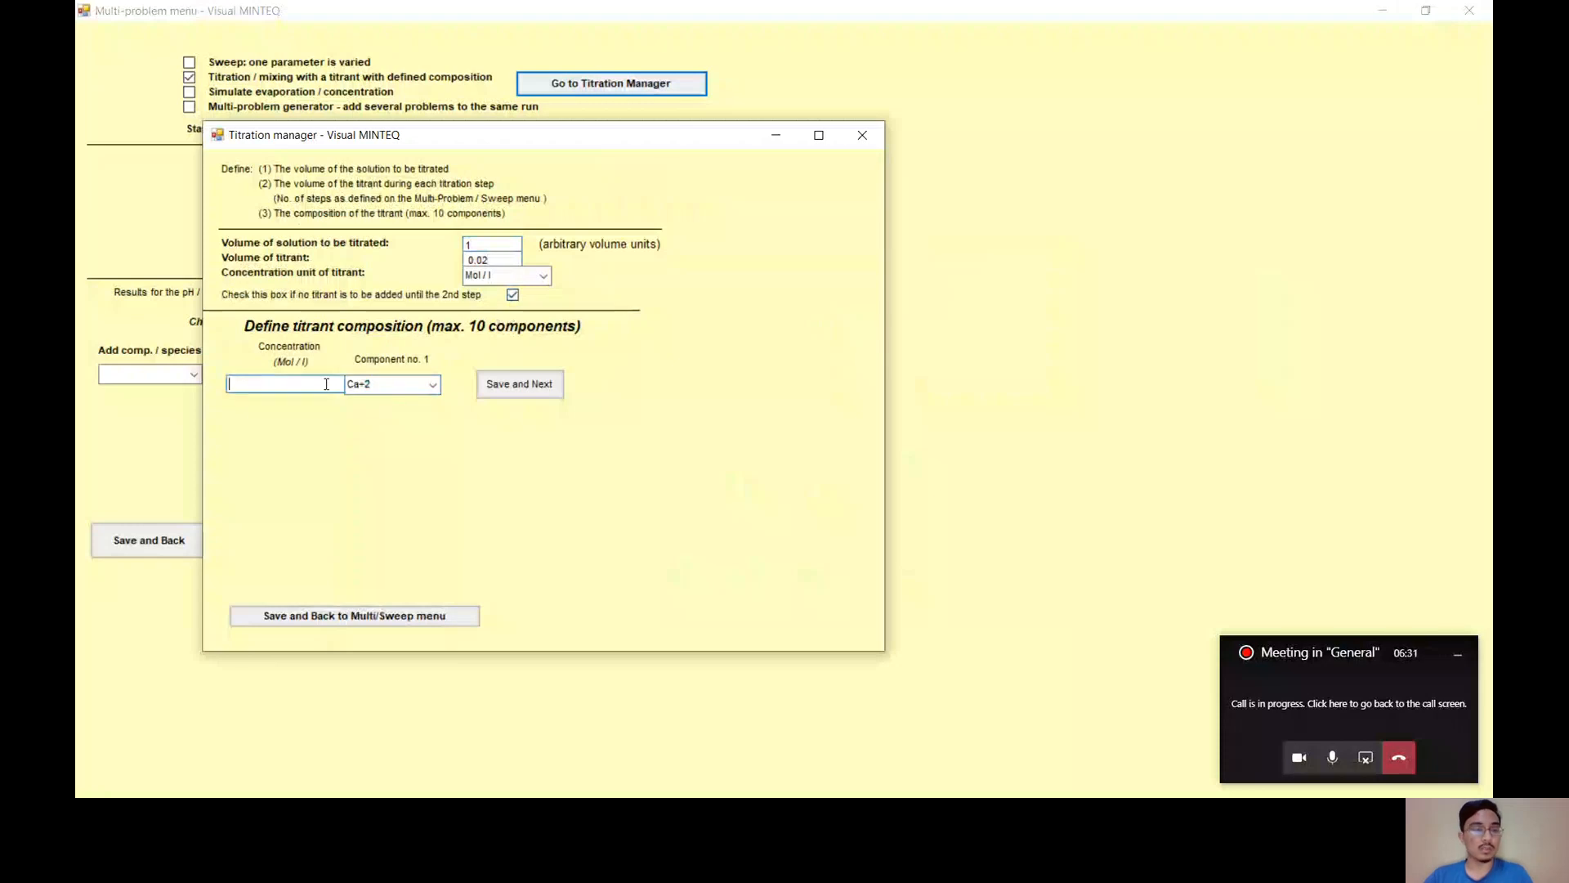
type("1")
left_click(511, 394)
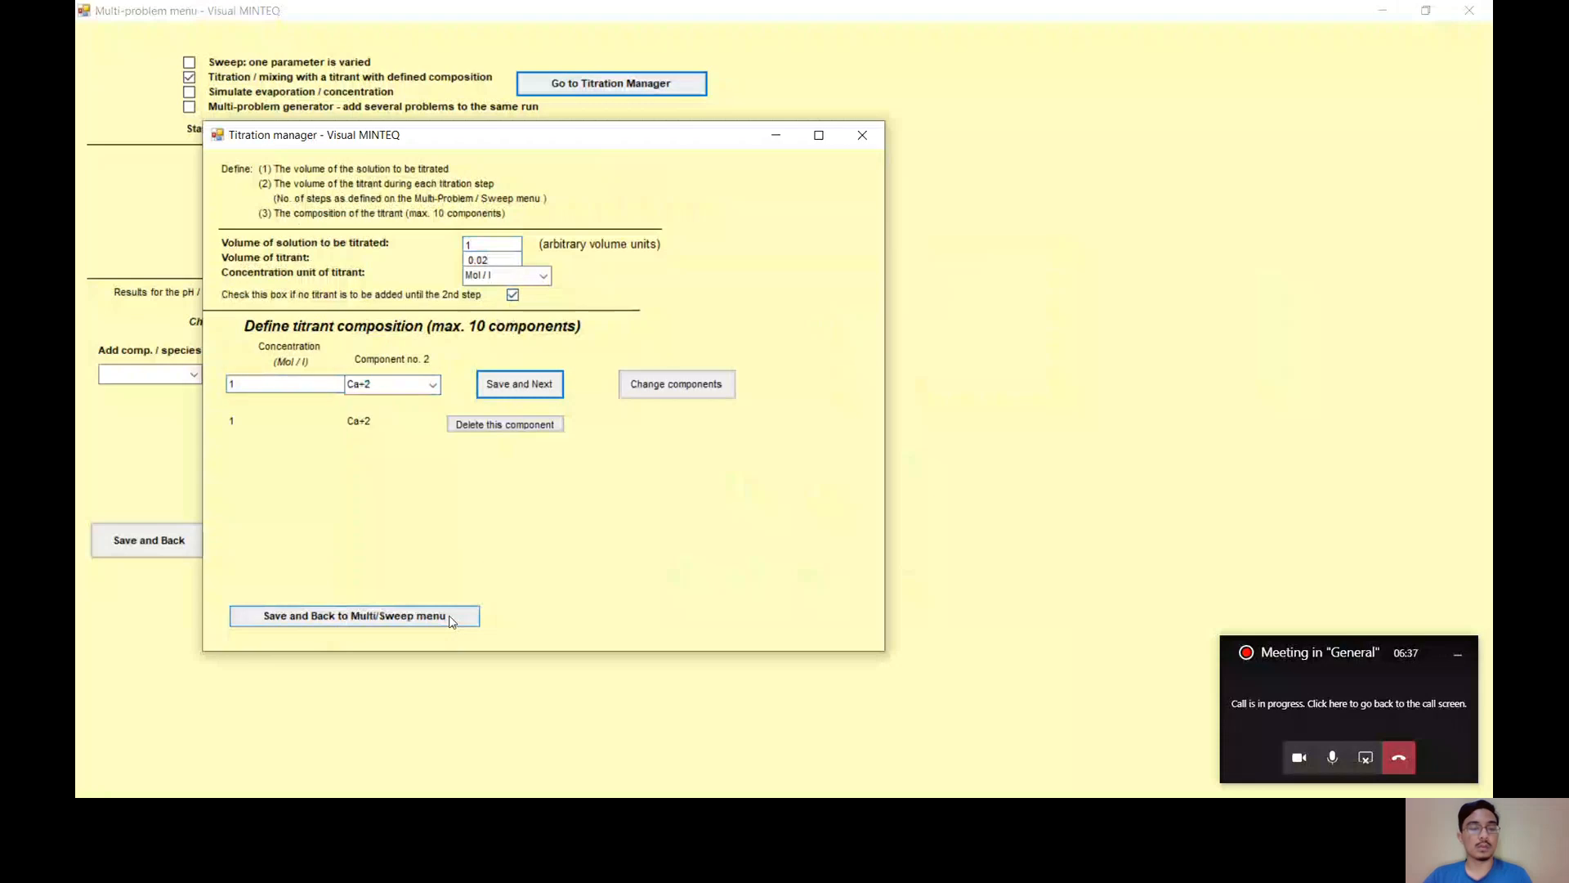
left_click(450, 619)
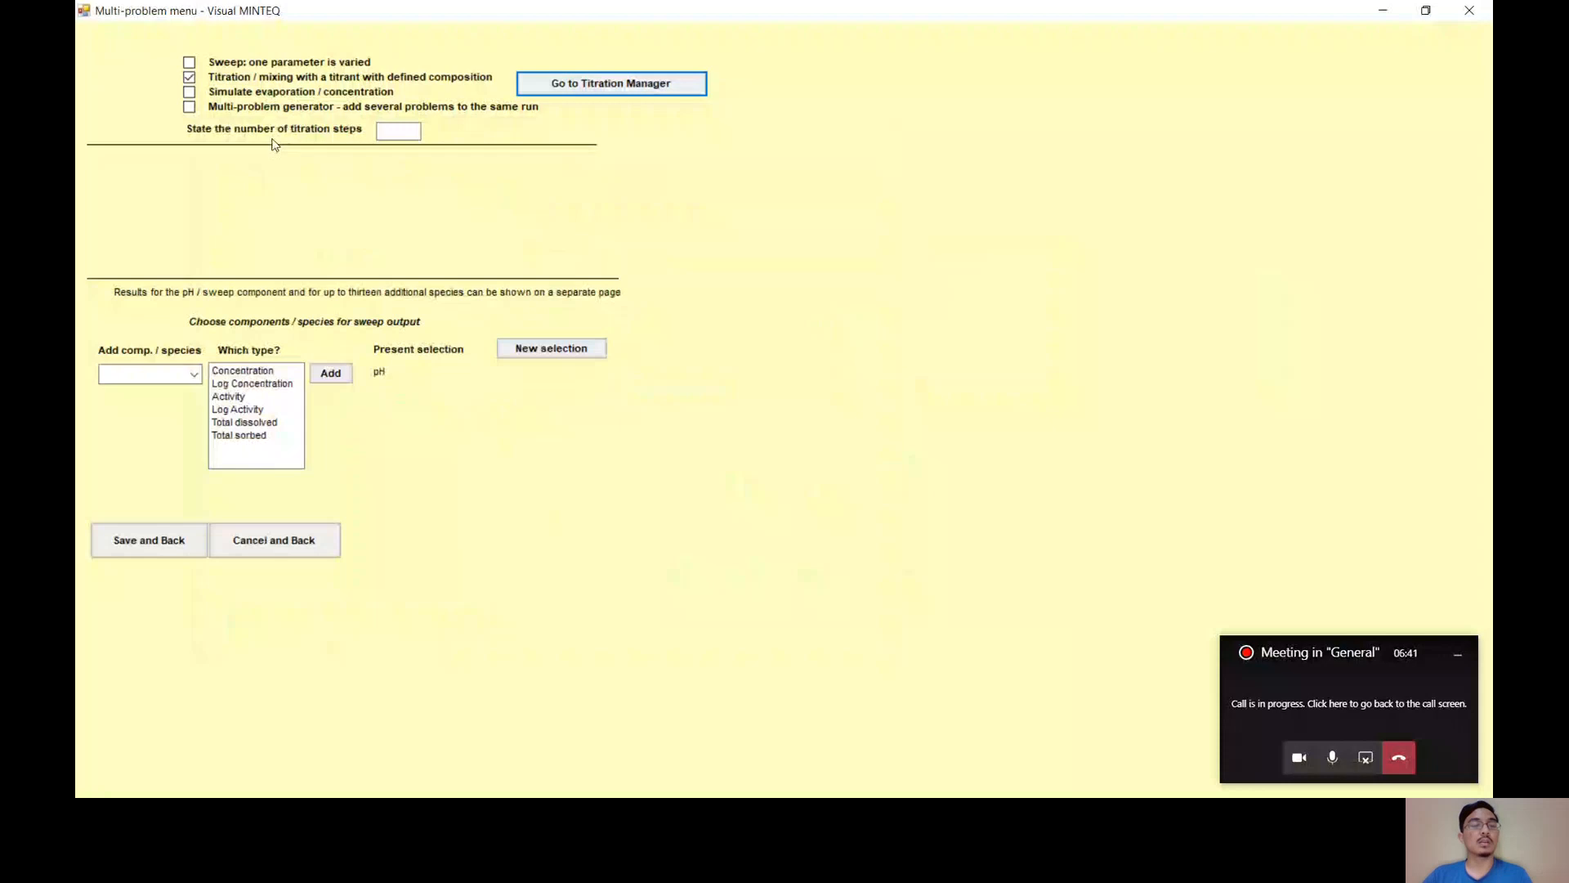
- Set the number of titration steps to 60, add total dissolved Cd+2 to the sweep output, and save back to the main menu
left_click(410, 130)
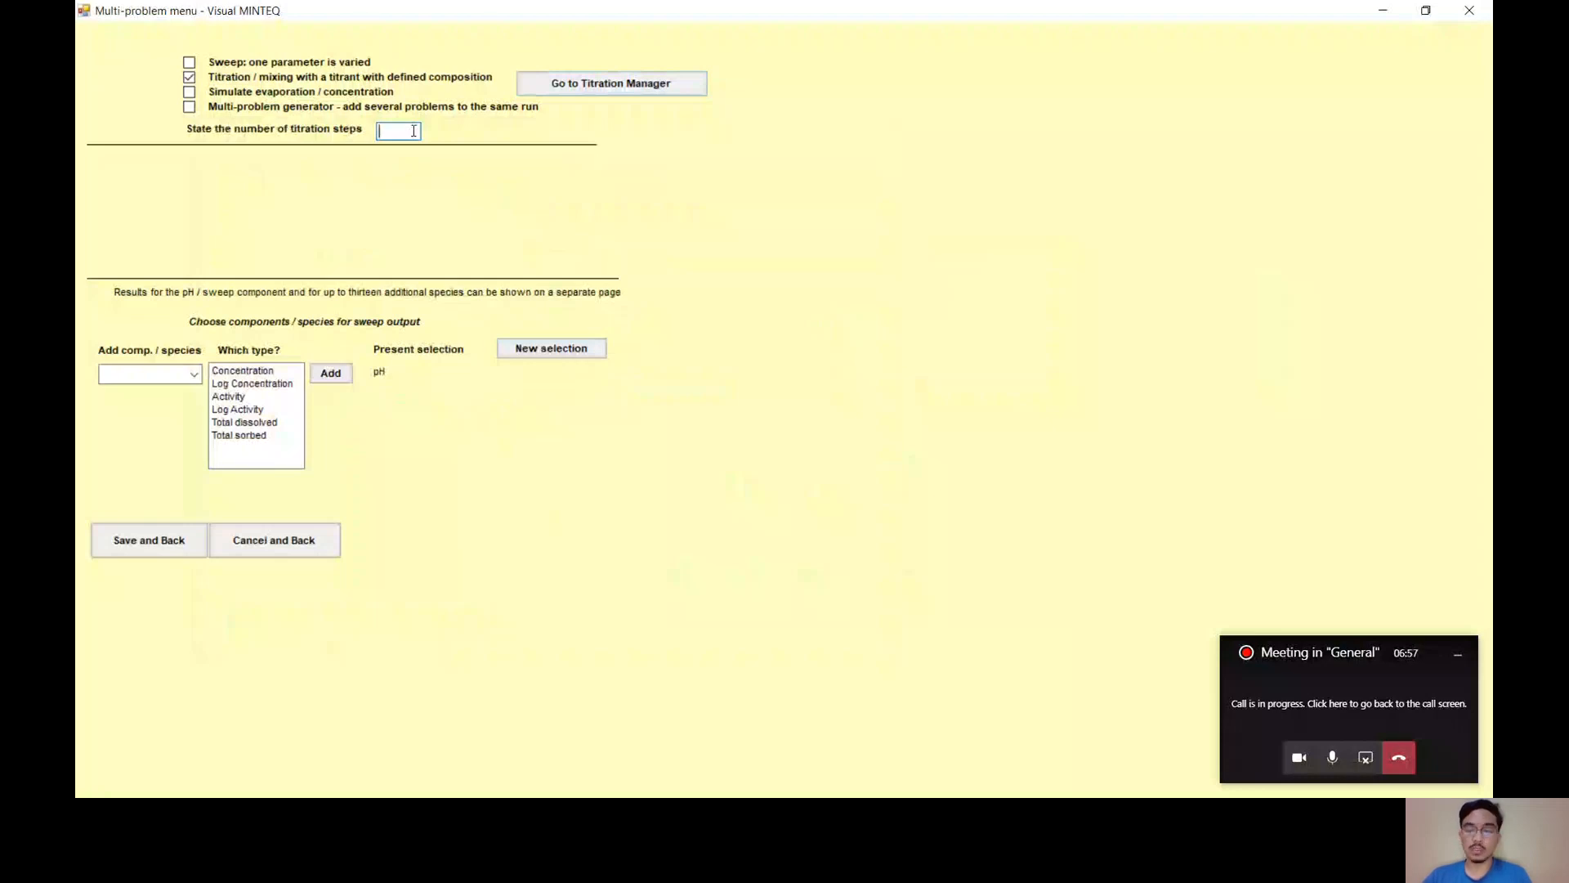
type("60")
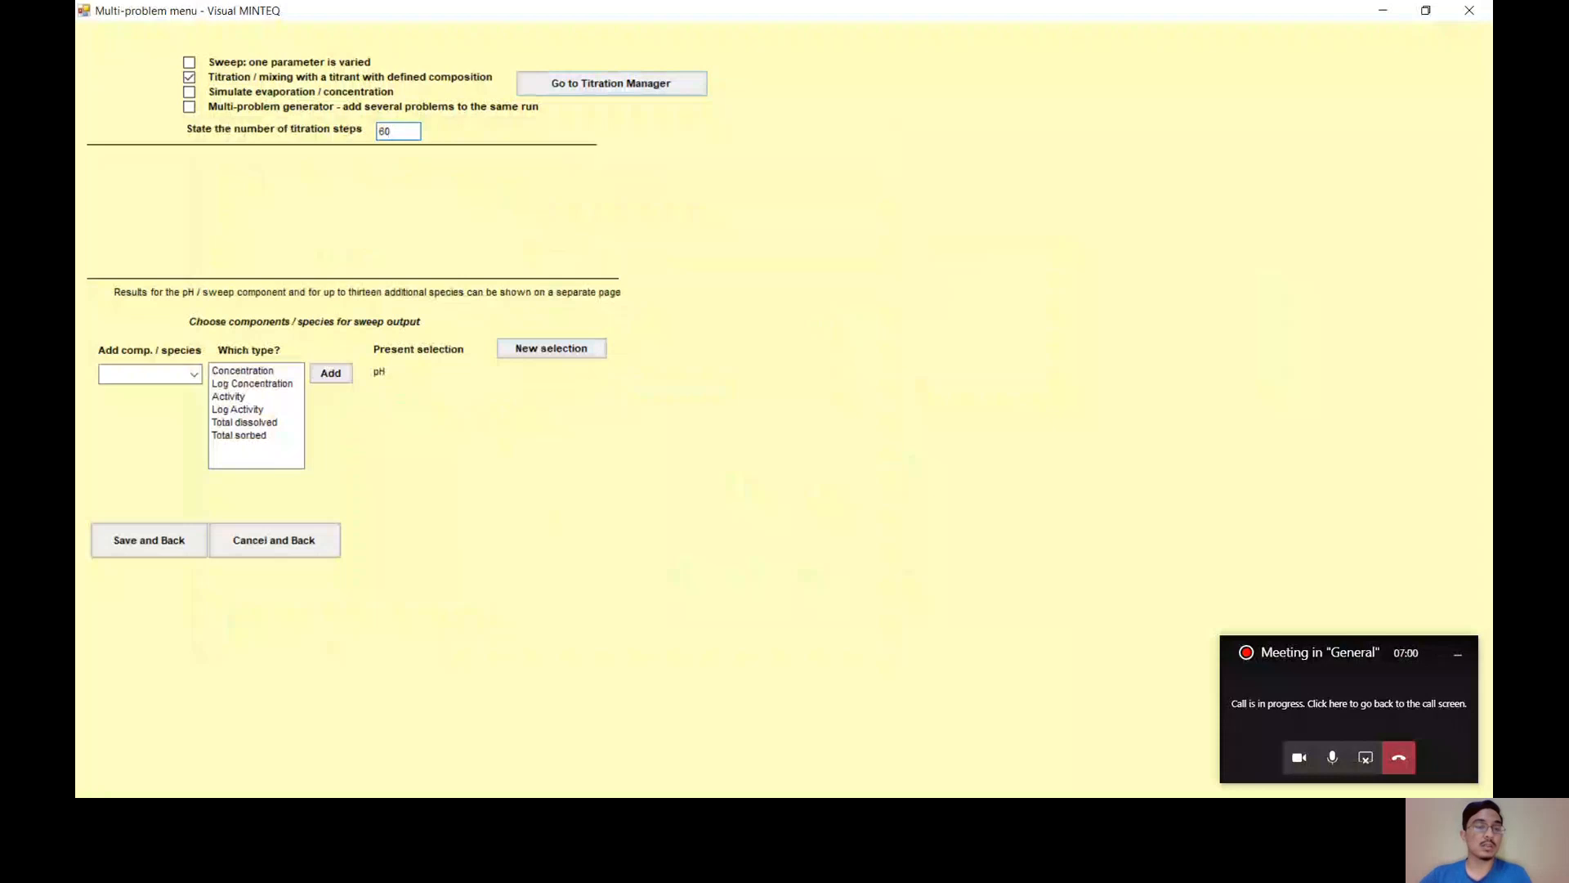
left_click(197, 375)
type("cd")
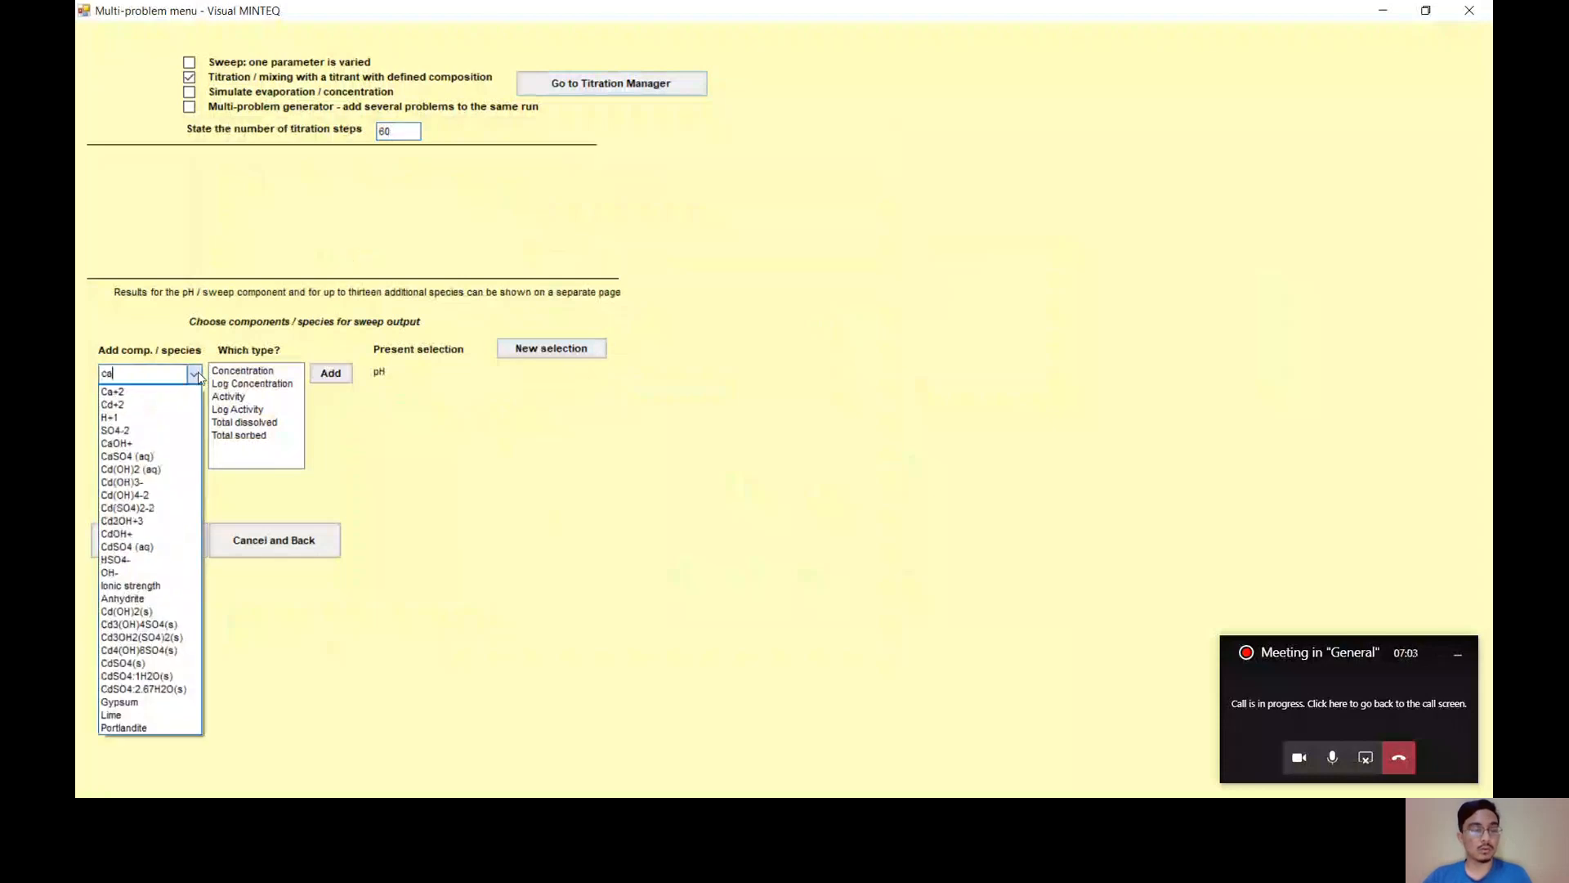
left_click(122, 404)
left_click(273, 424)
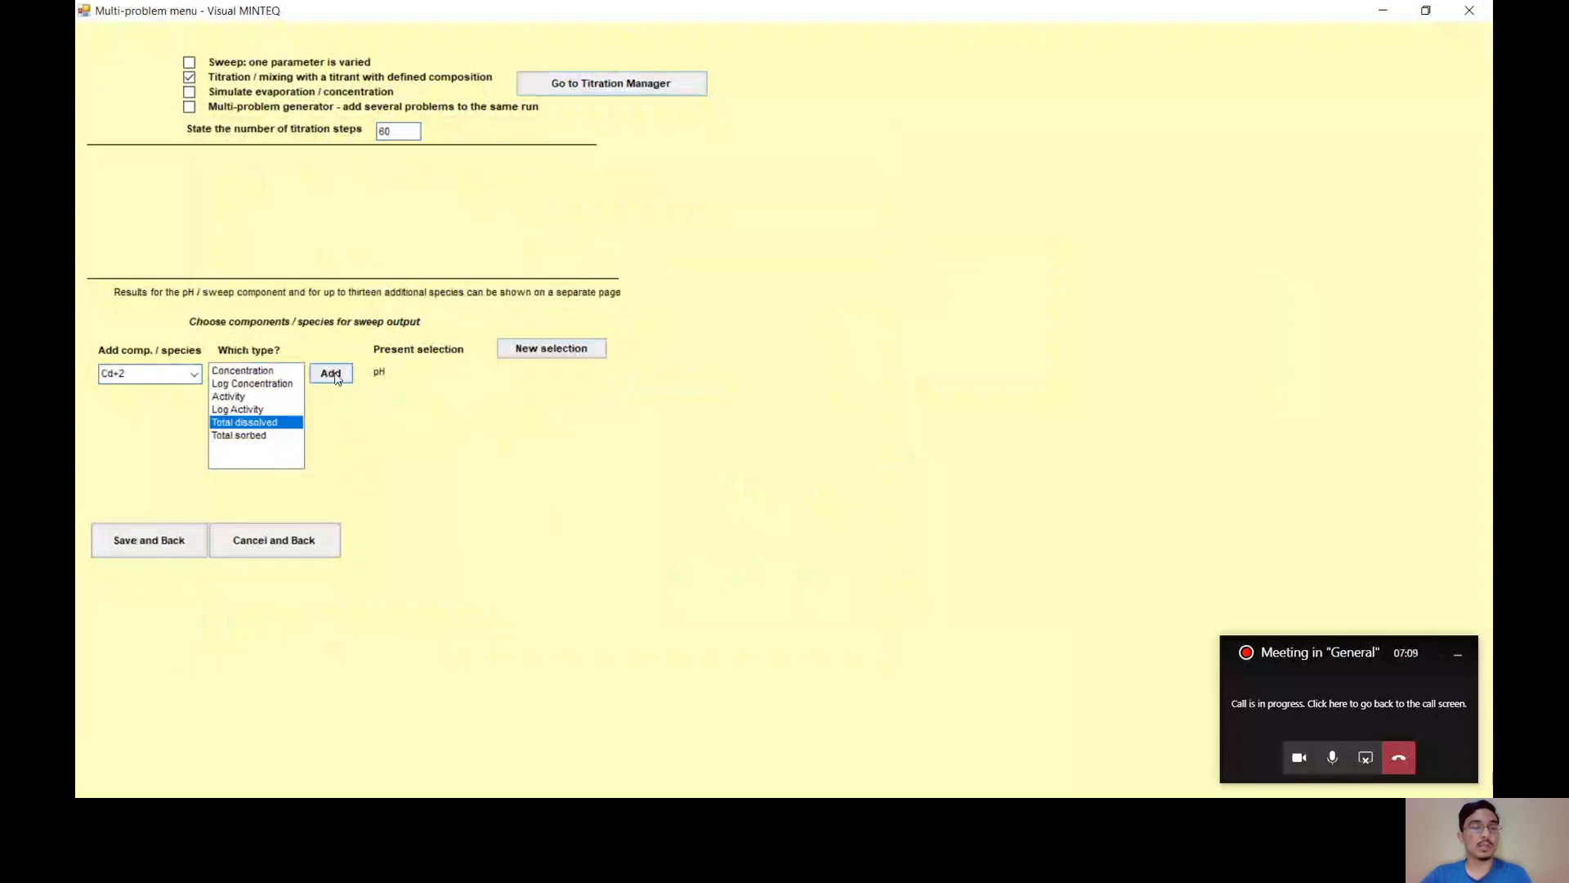
left_click(331, 375)
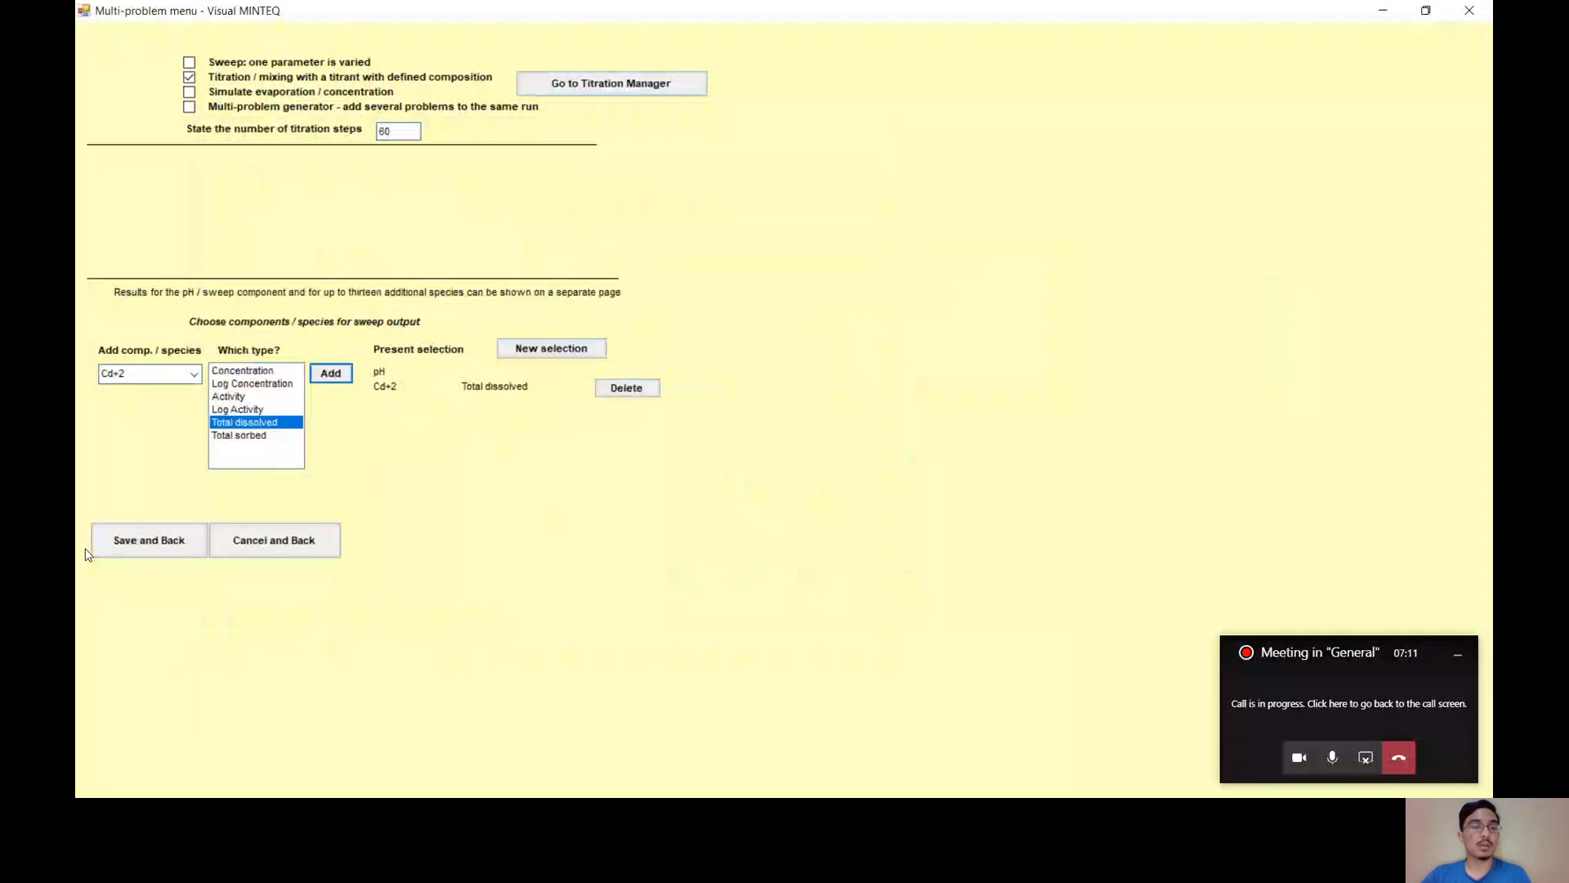
left_click(146, 542)
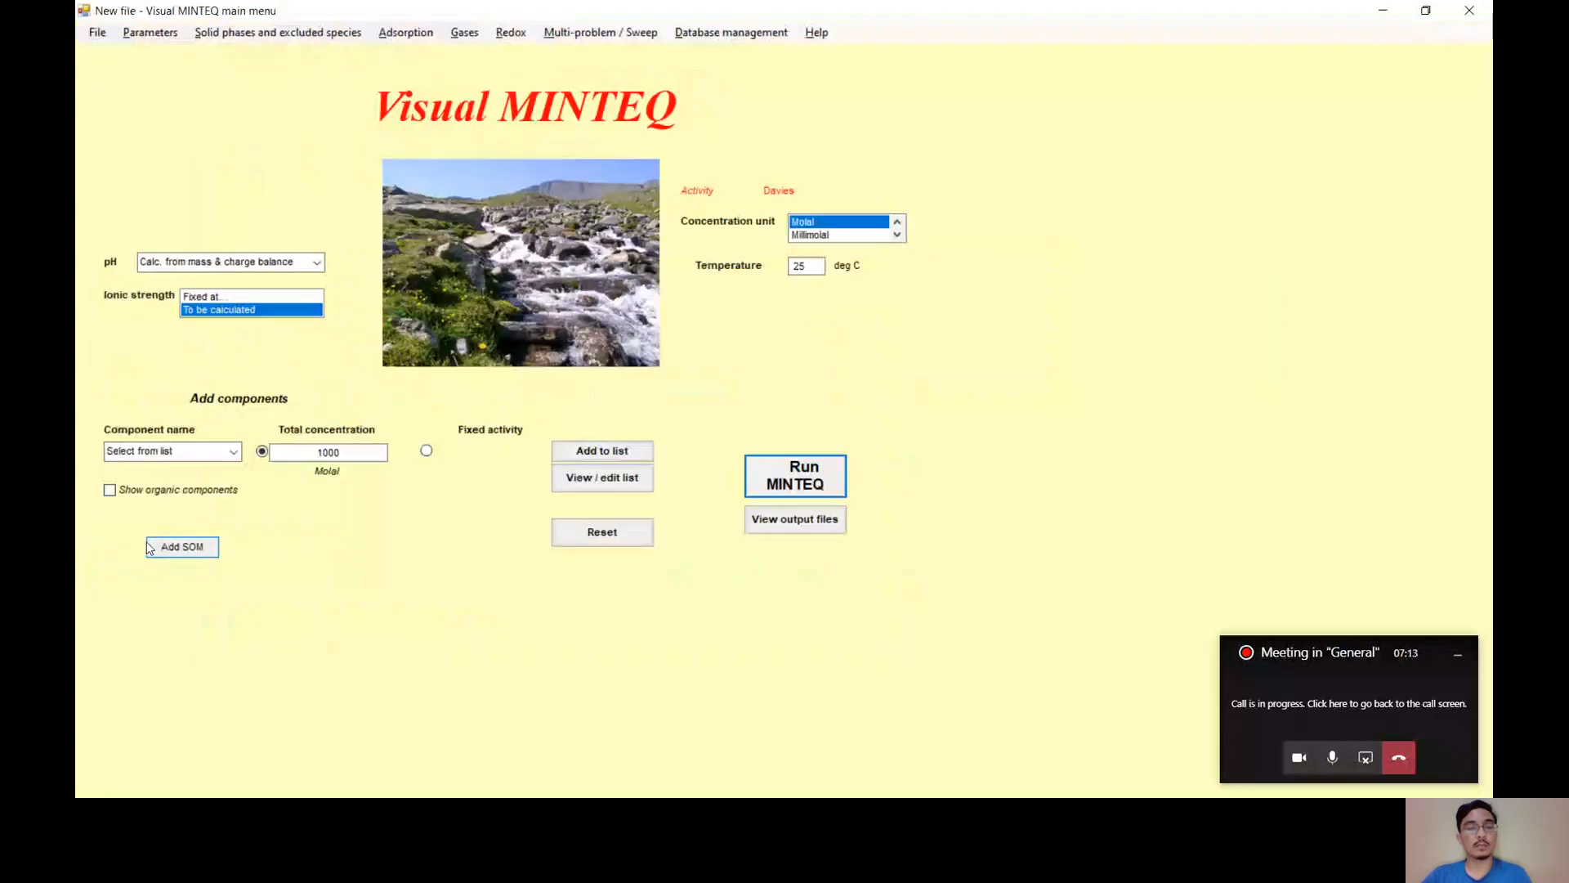
- Run MINTEQ on the titration problem, accept the ionic strength warning, and open the selected sweep results
left_click(773, 478)
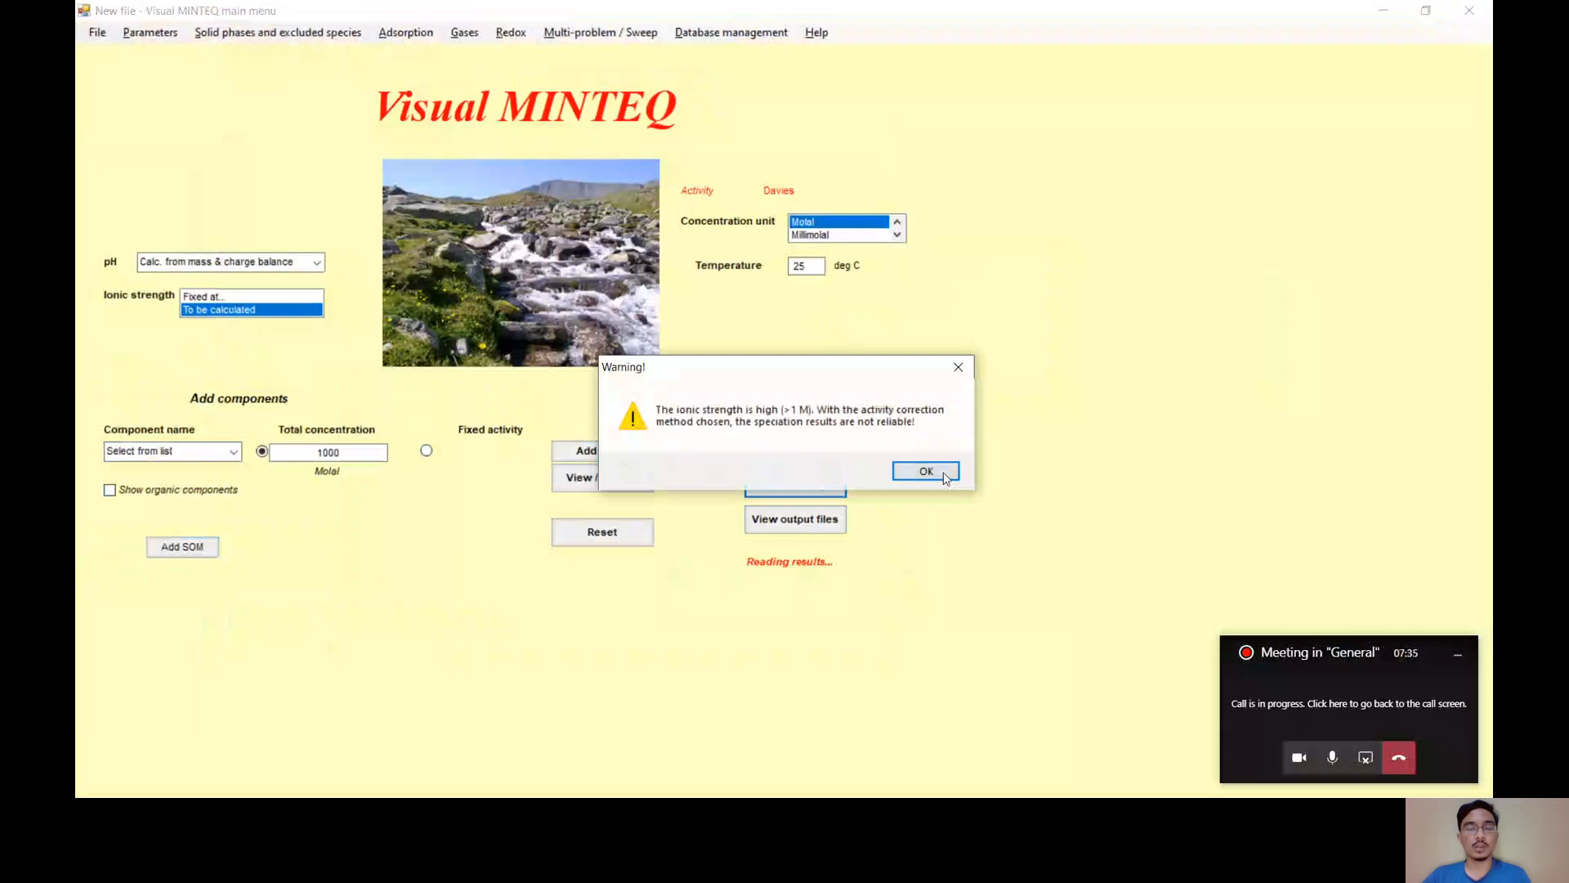
left_click(944, 478)
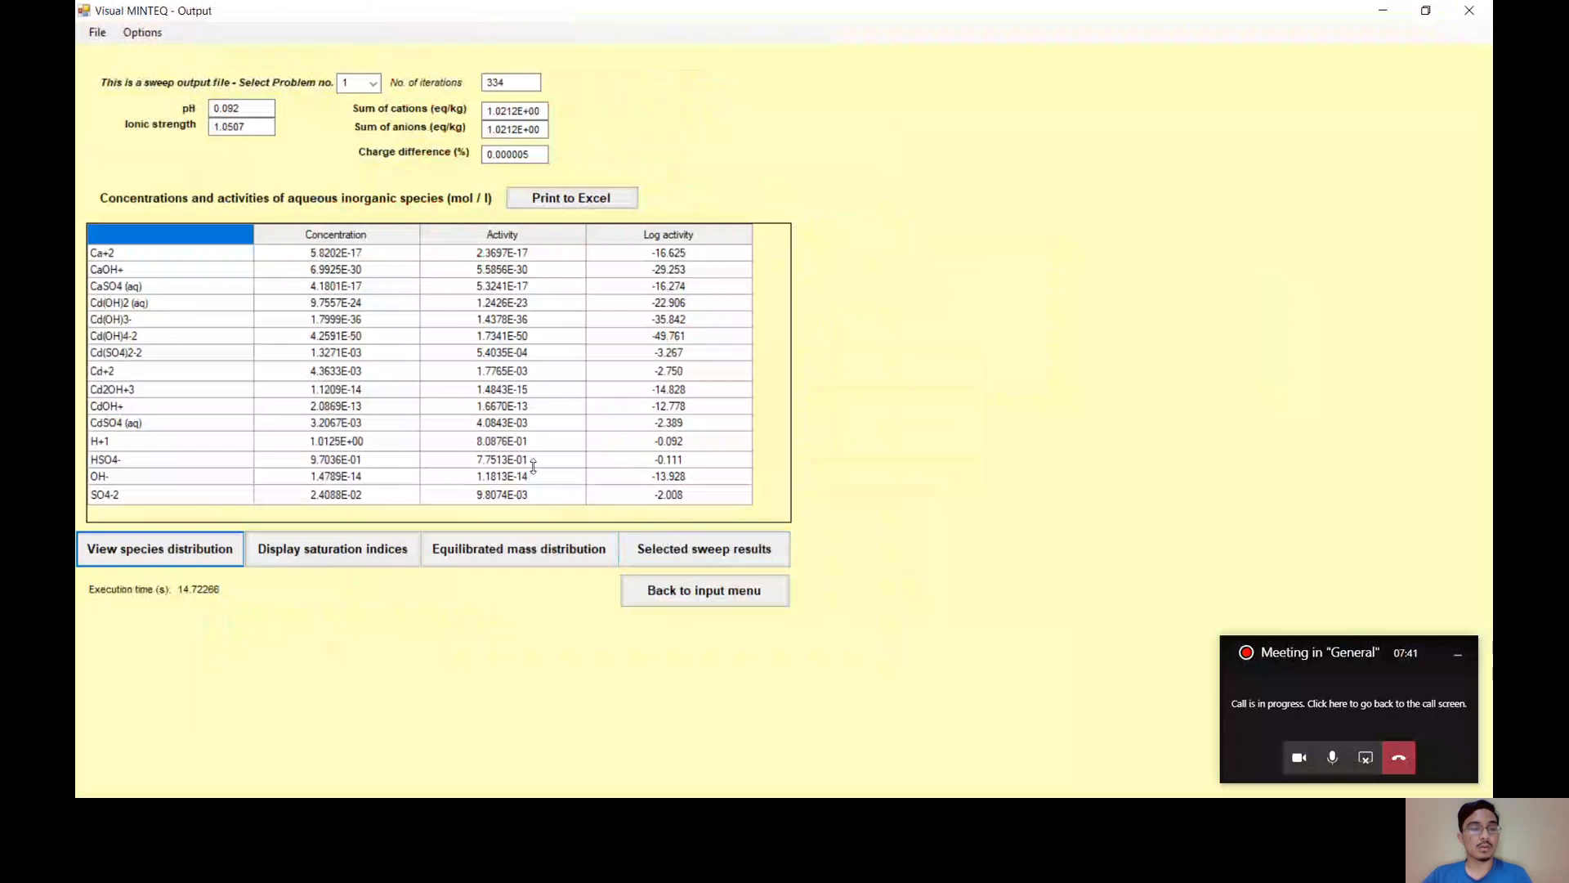
left_click(712, 552)
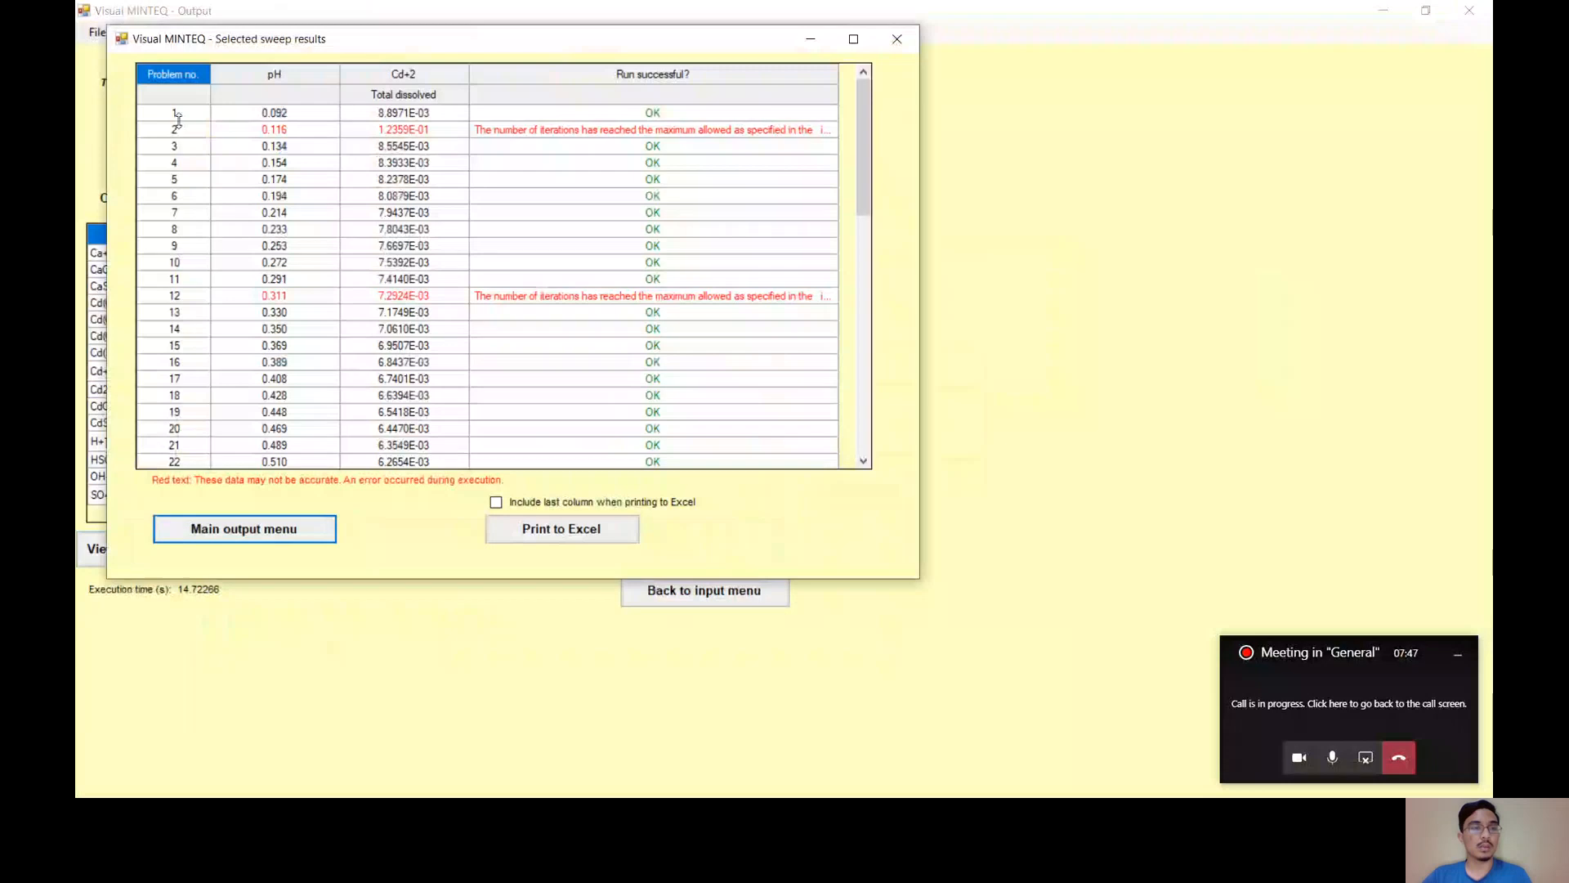
- Copy the problem number, pH and dissolved Cd+2 values of all 60 problems and paste them into the Excel sheet at A11
left_click_drag(164, 105, 429, 532)
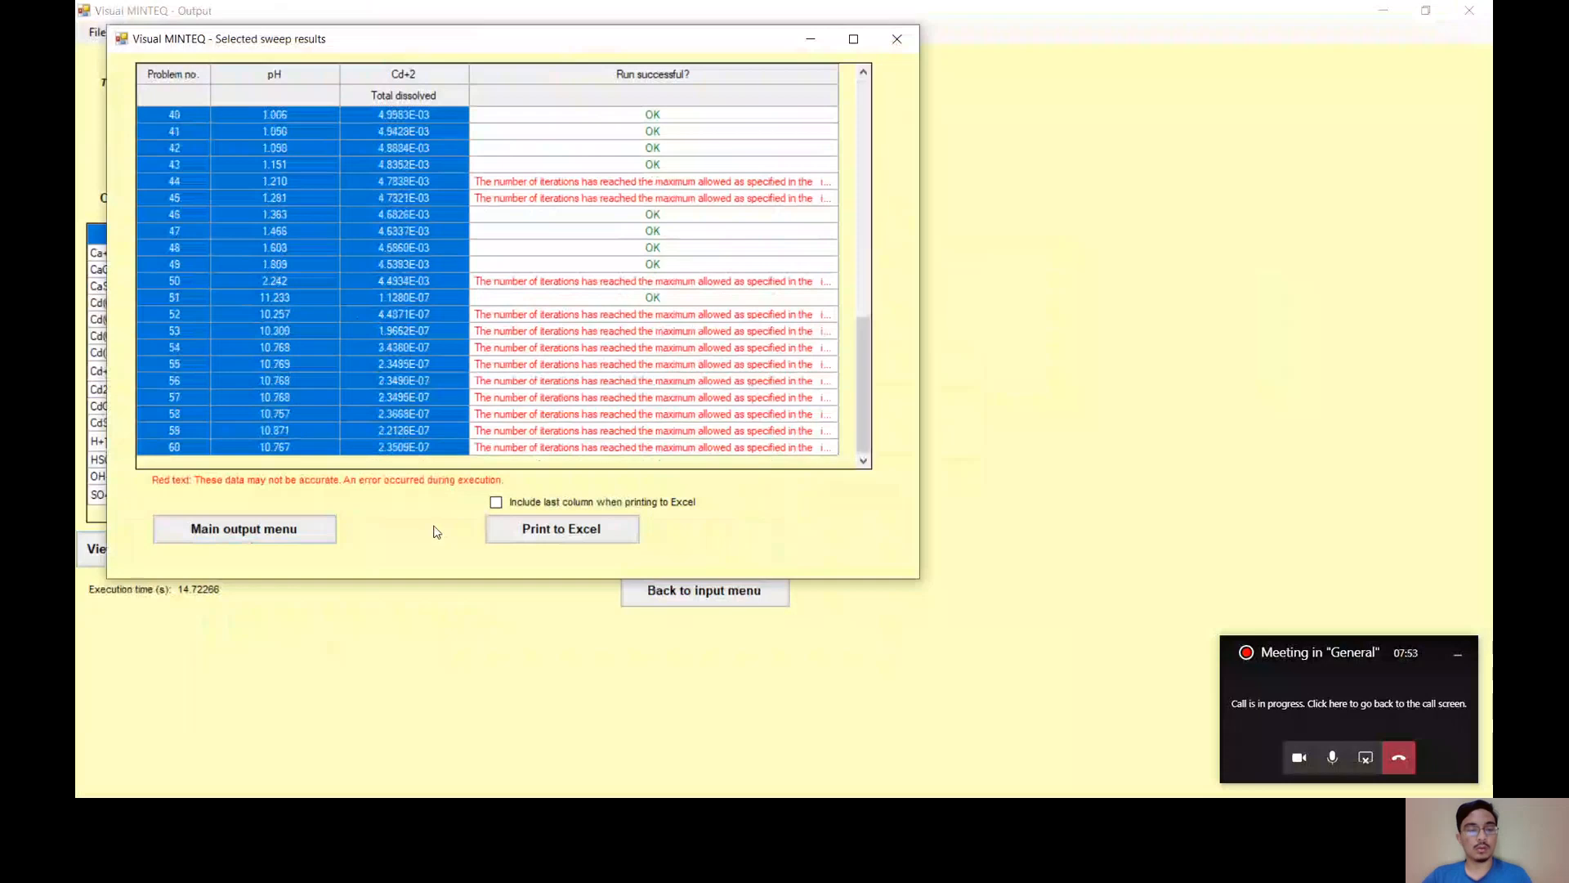
key("alt+Tab")
key("Tab")
key("Tab")
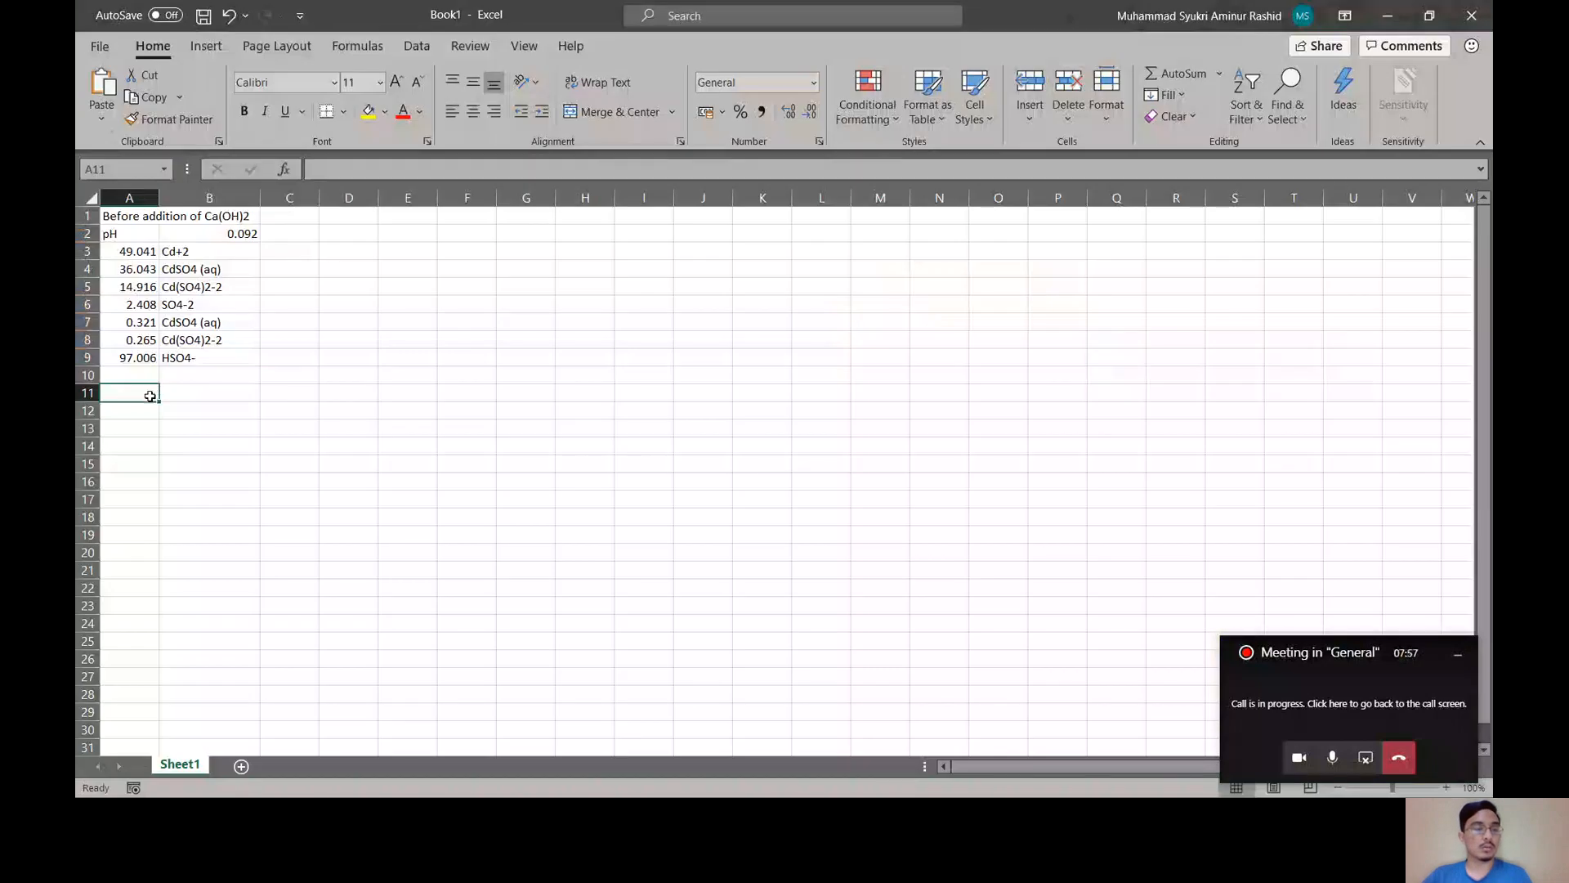
right_click(153, 396)
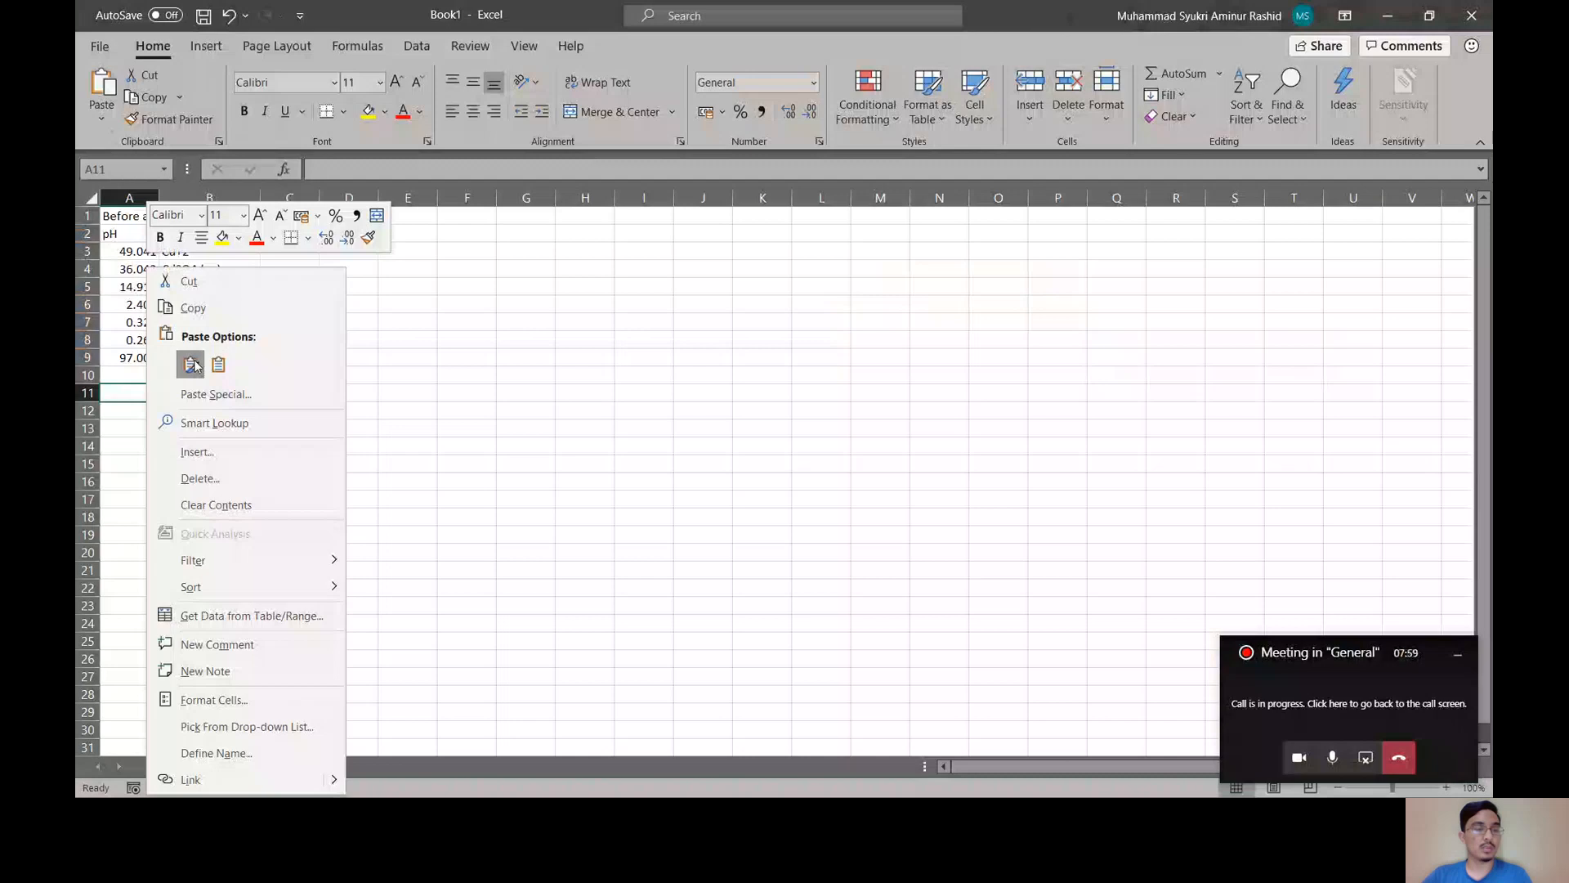
left_click(191, 365)
- Shift the pasted pH and dissolved Cd values one column over, to columns C and D, leaving column B empty
scroll(242, 304, "down", 2)
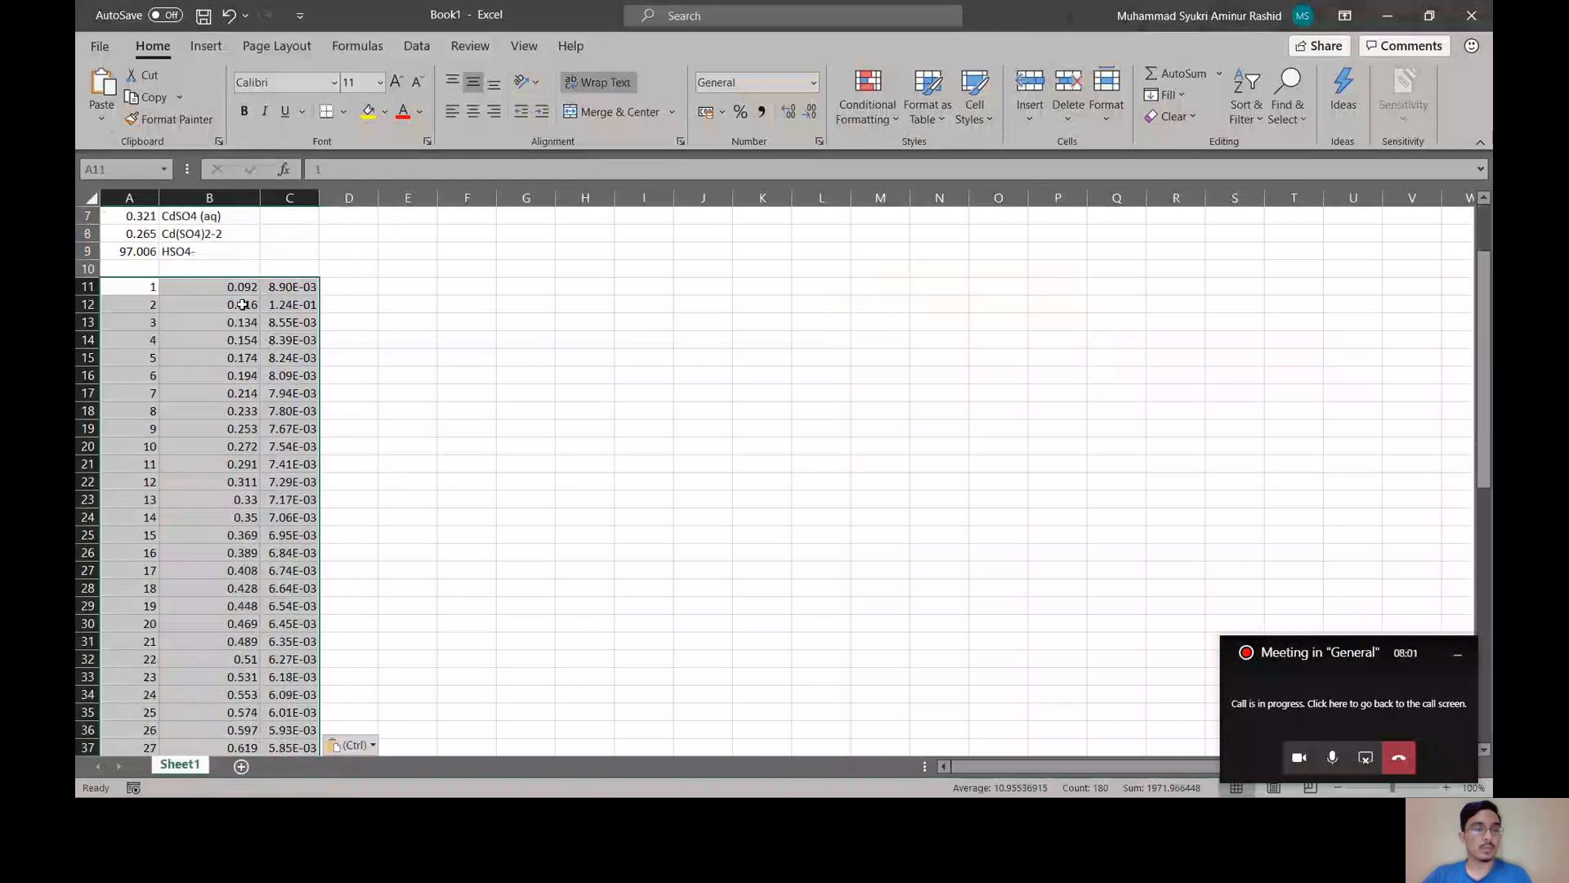
left_click(234, 286)
double_click(192, 292)
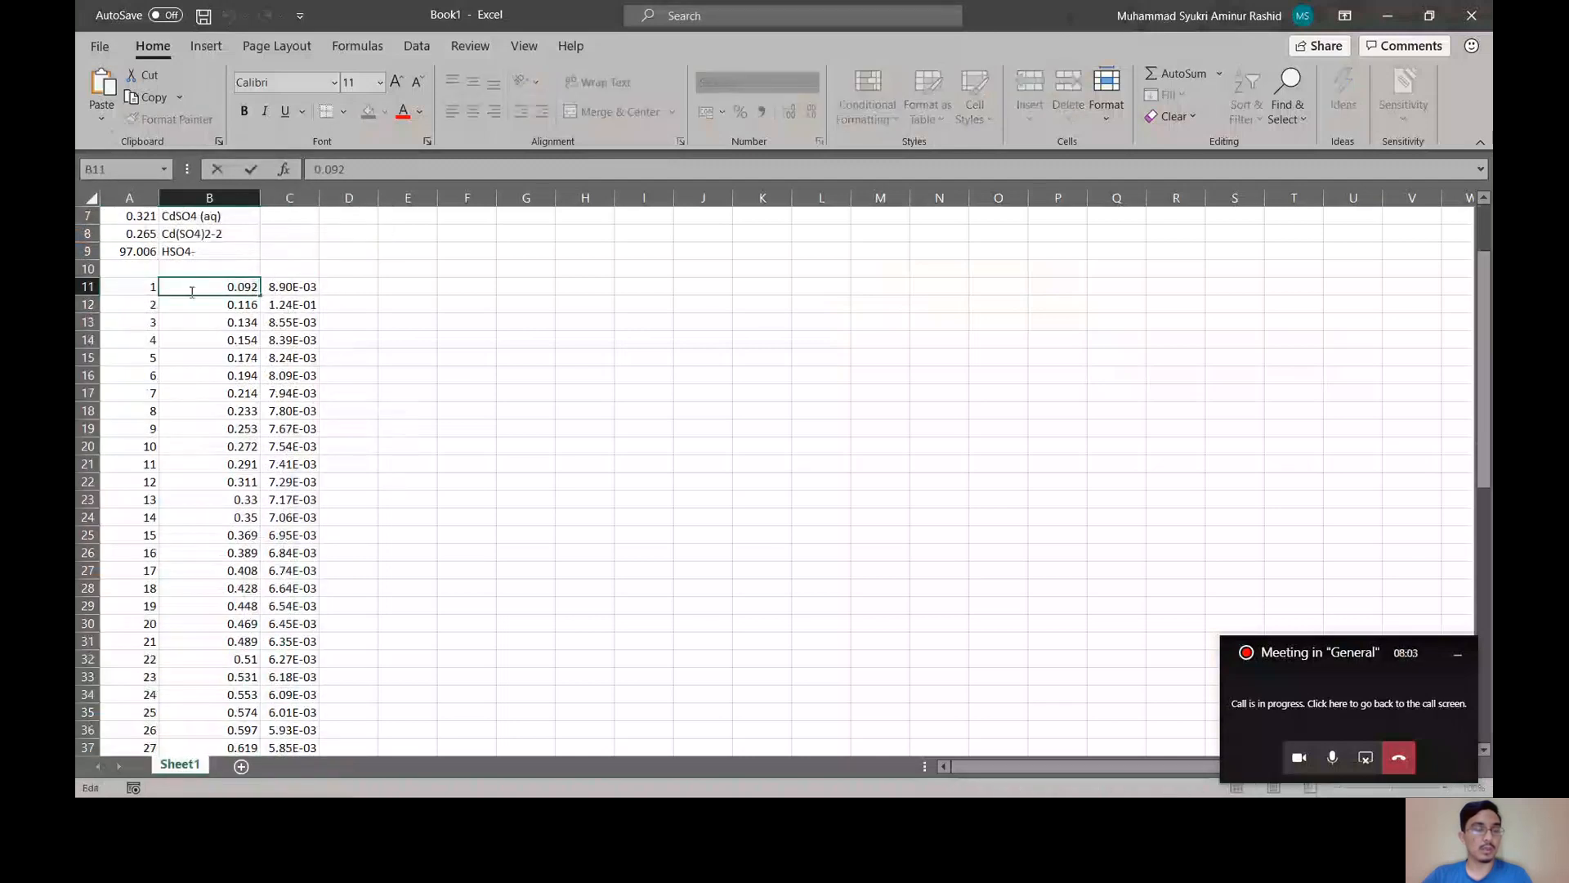
key("Escape")
left_click_drag(187, 286, 311, 734)
left_click_drag(319, 645, 343, 645)
- Move the whole titration data block down one row to start at A12
scroll(217, 523, "up", 13)
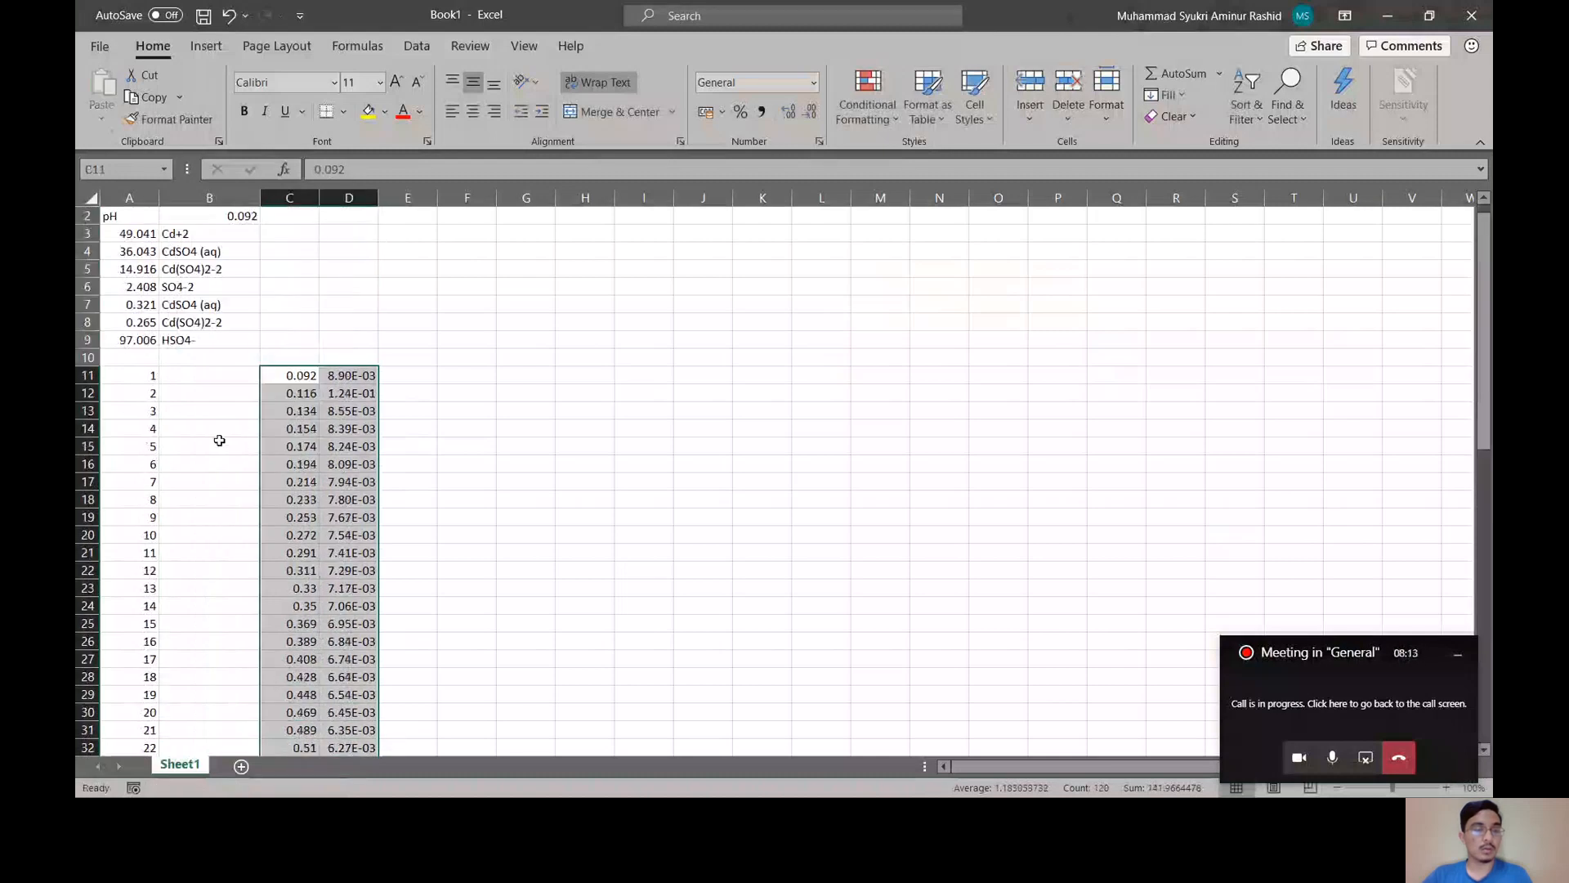
left_click_drag(145, 376, 357, 690)
scroll(343, 670, "up", 7)
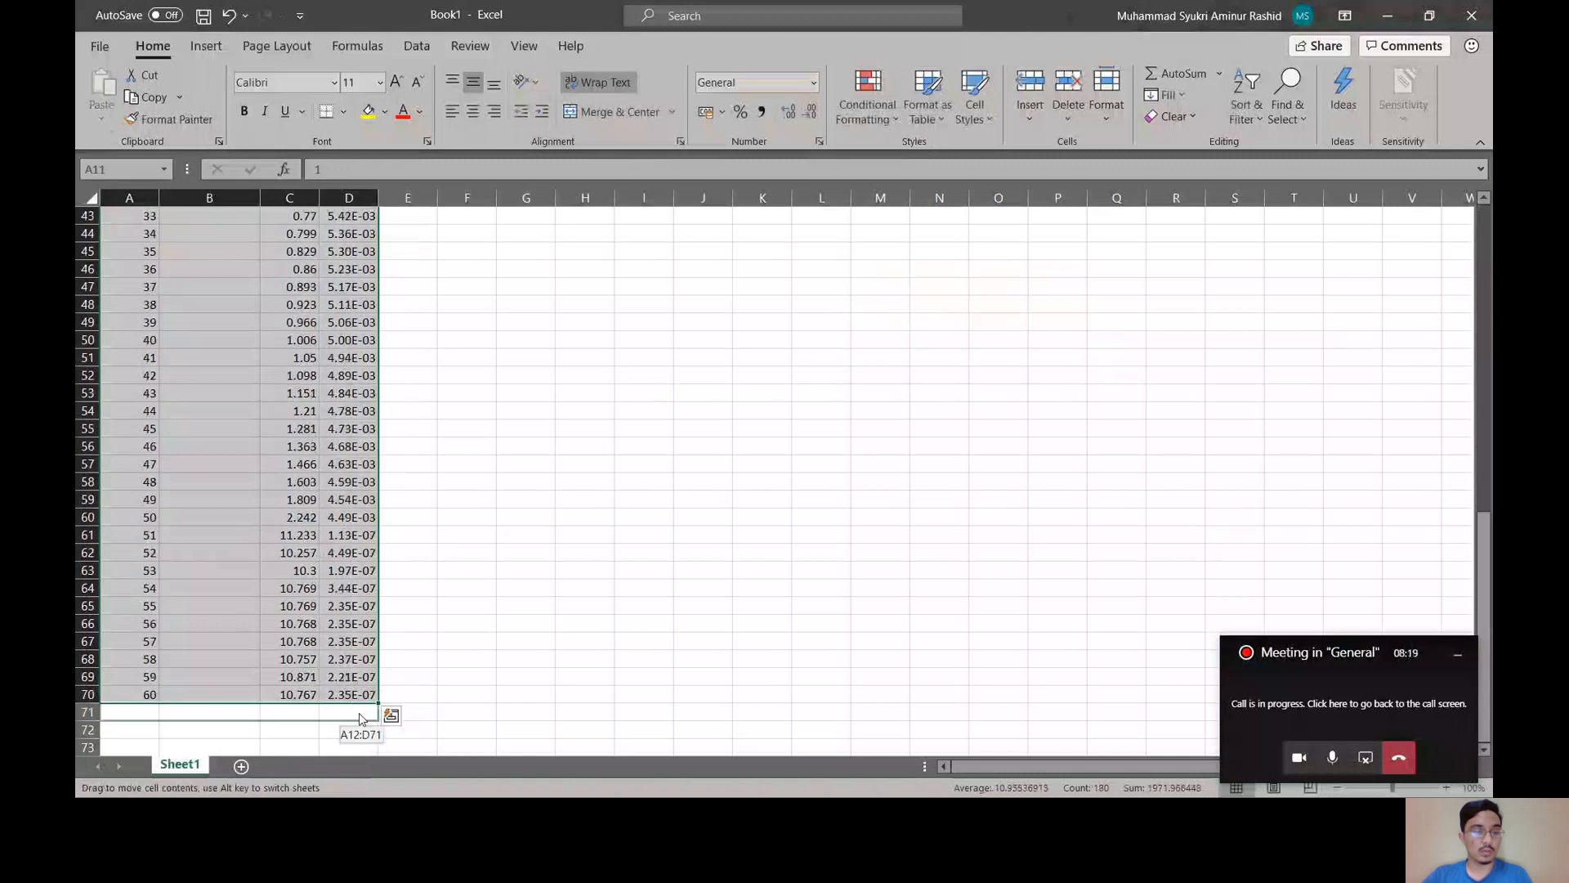
- Enter the header "Volume of Ca(OH)2 [L]" in B11 above the empty column
scroll(281, 594, "up", 7)
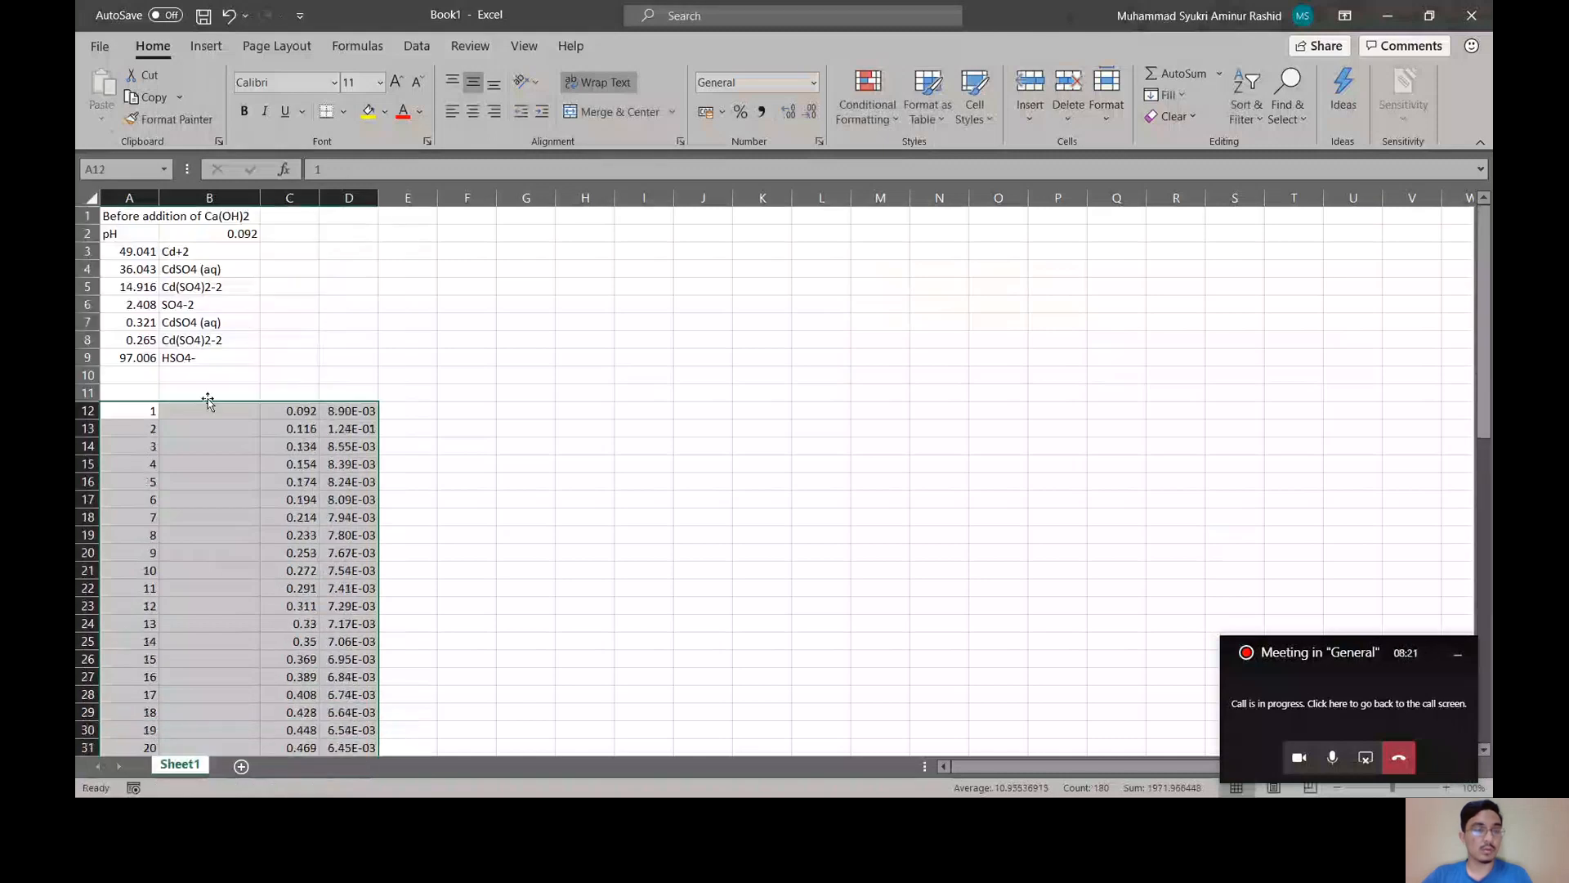
left_click(208, 399)
type("V")
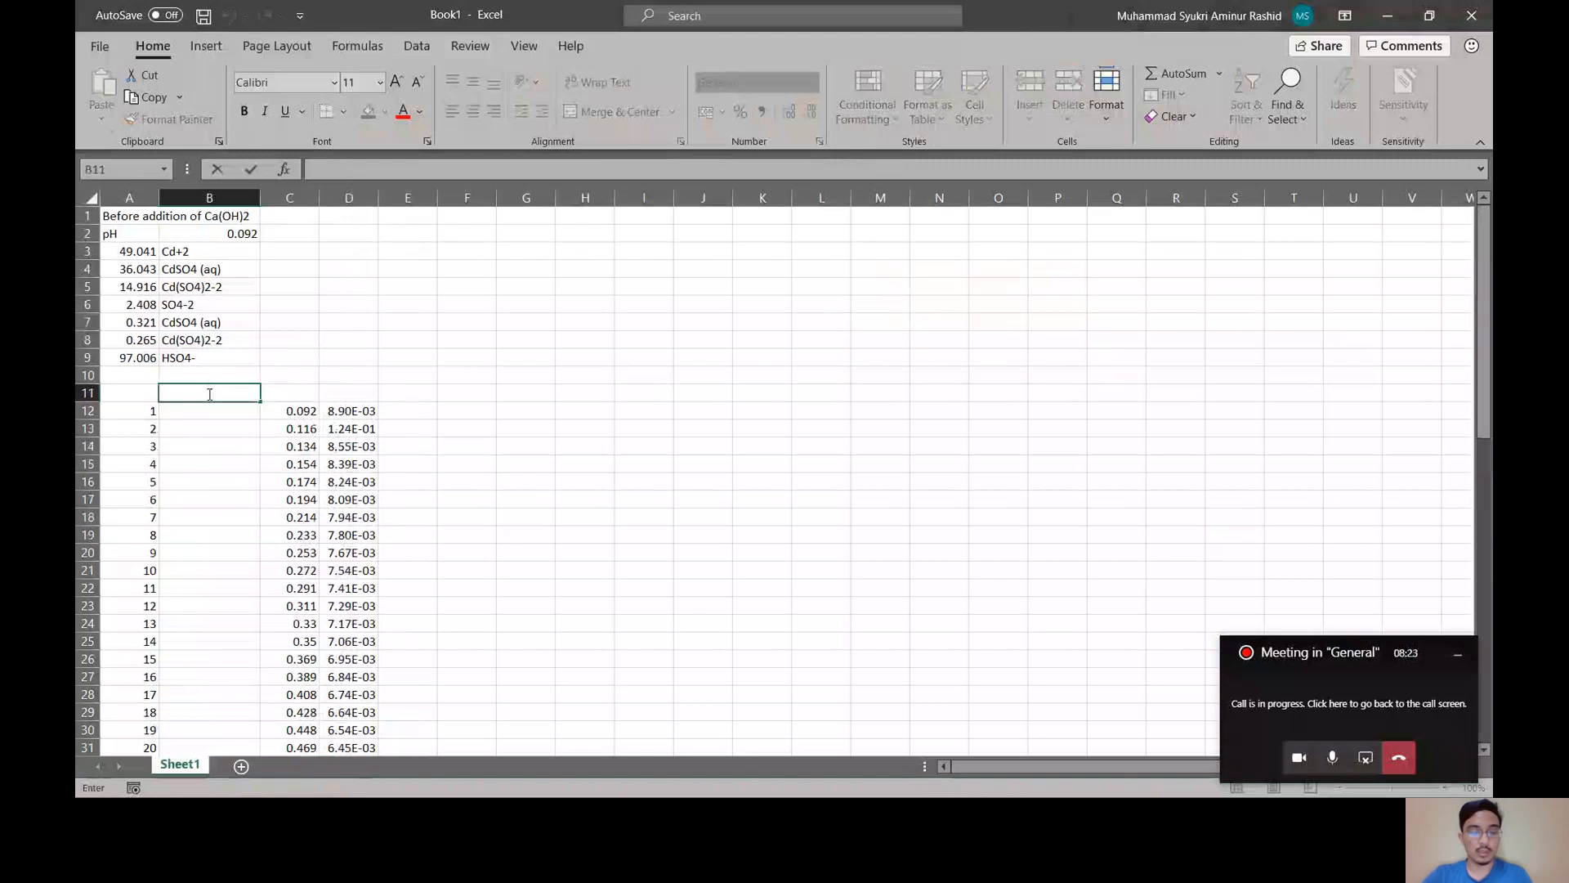
type("olume")
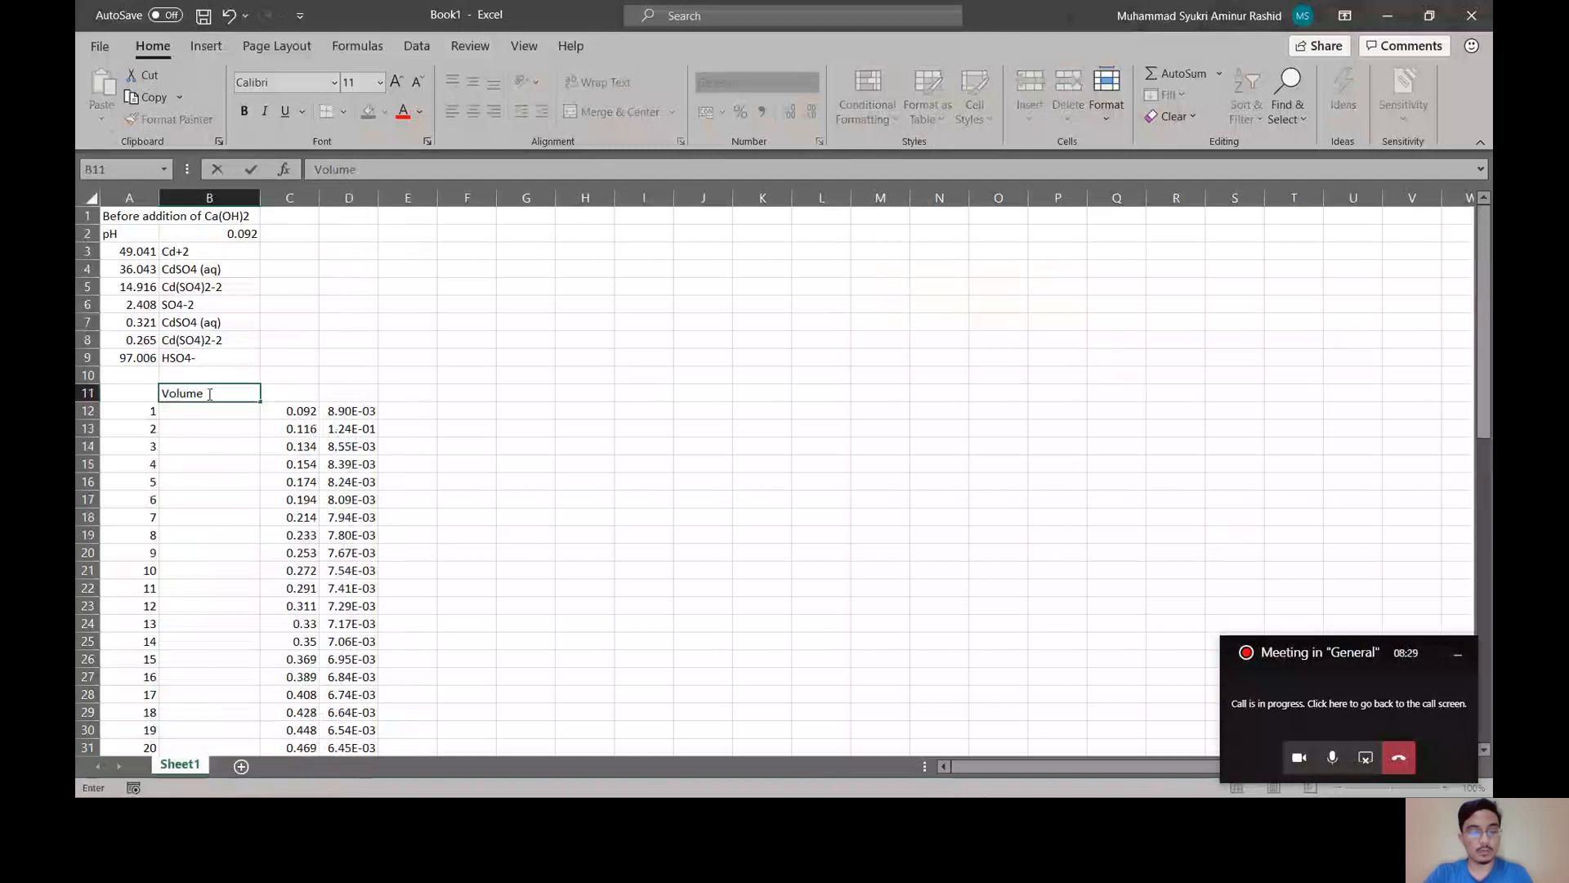
type("Ca")
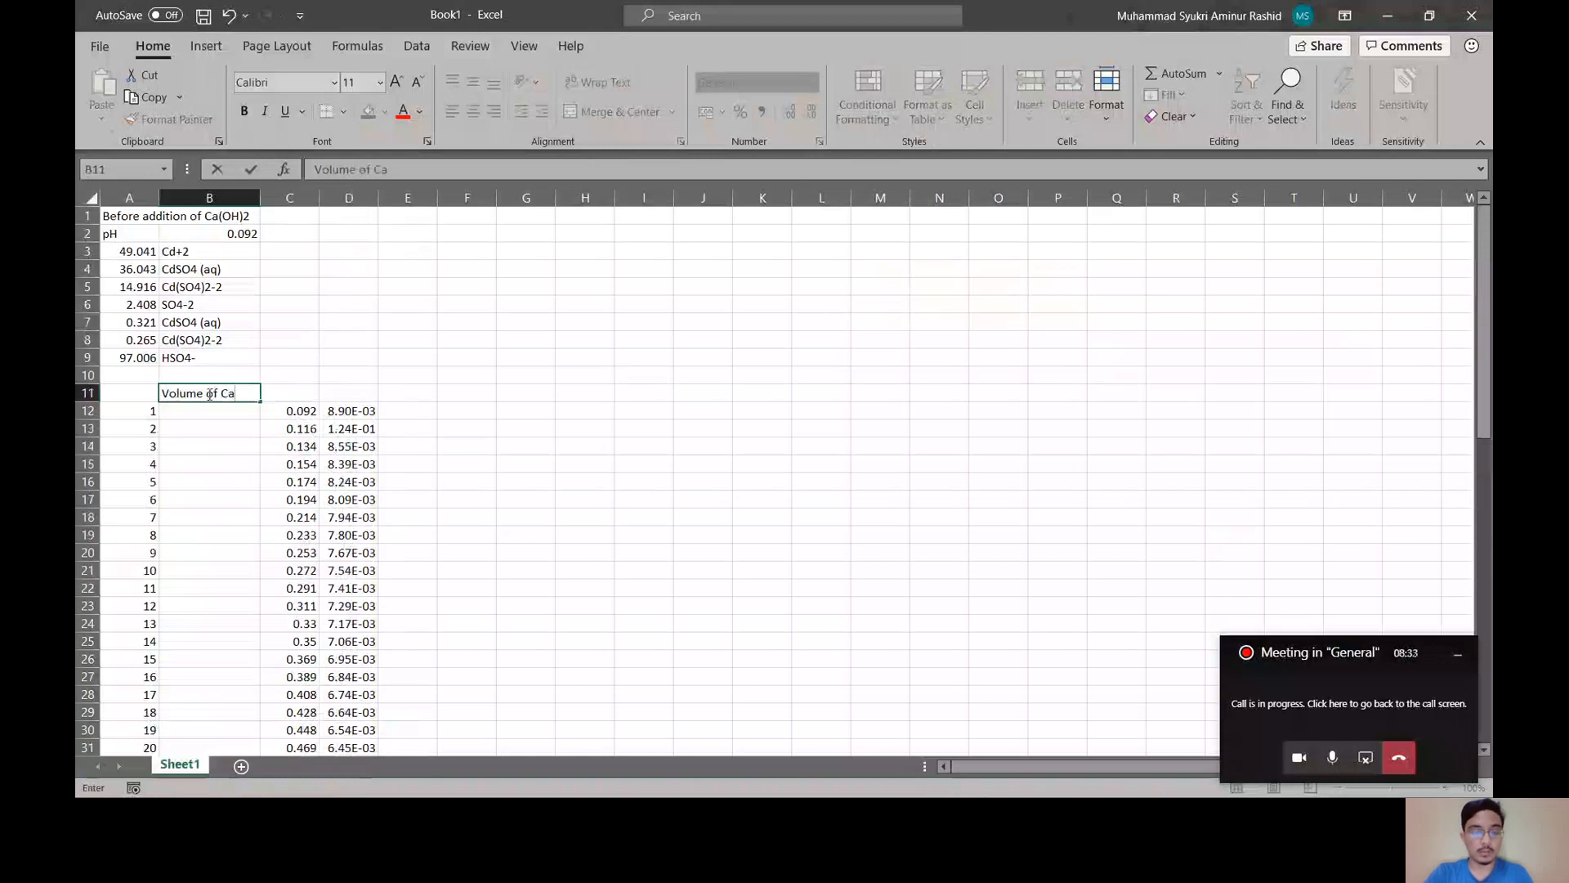
type("(OH)")
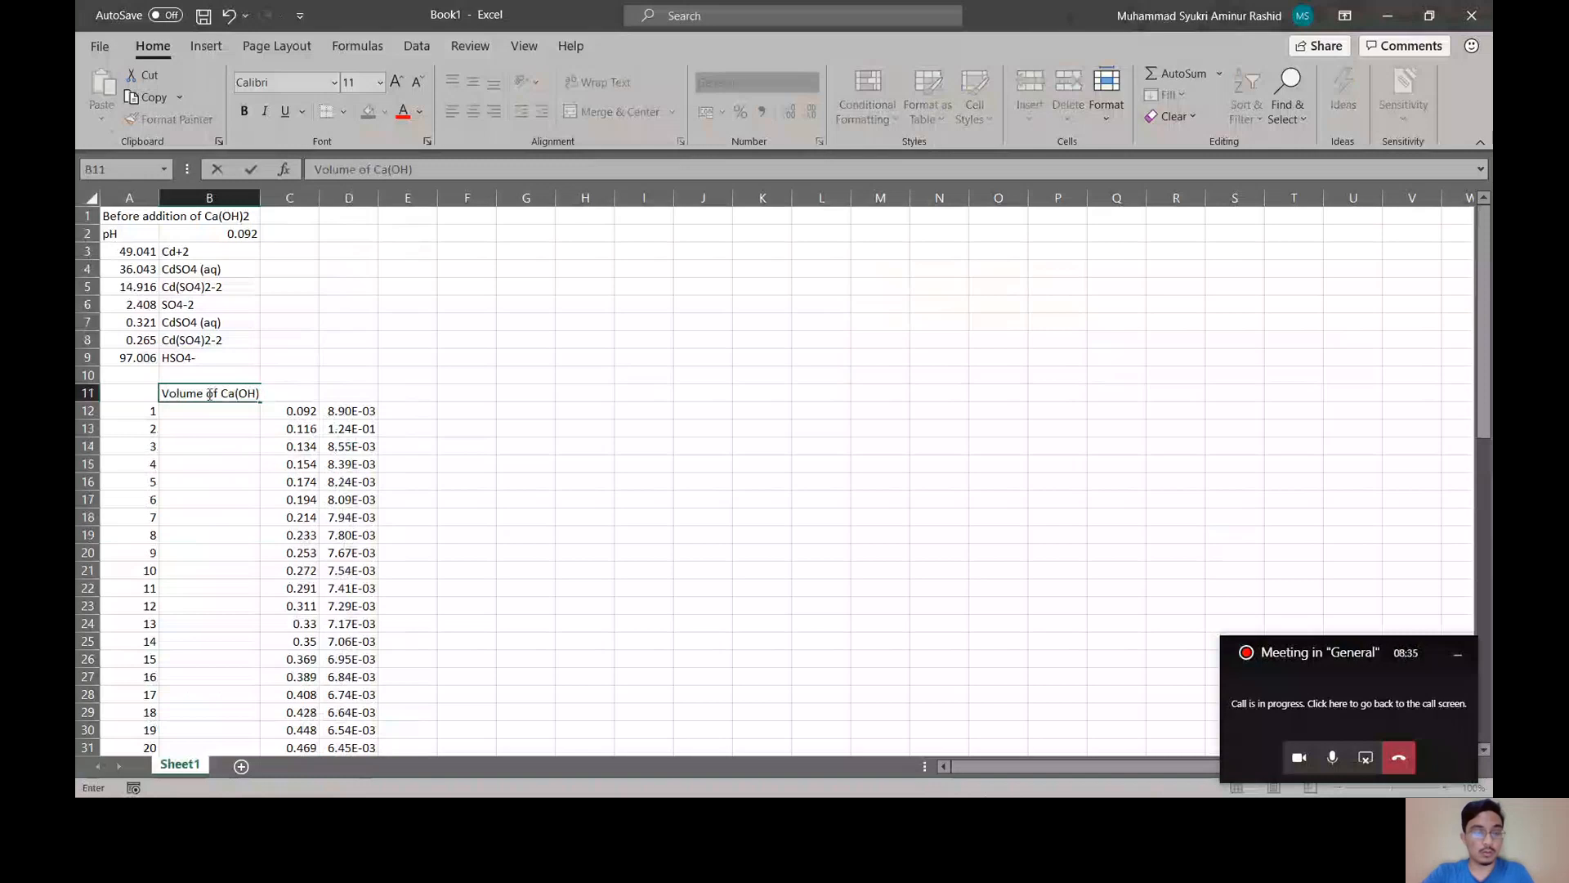
type("2 [L")
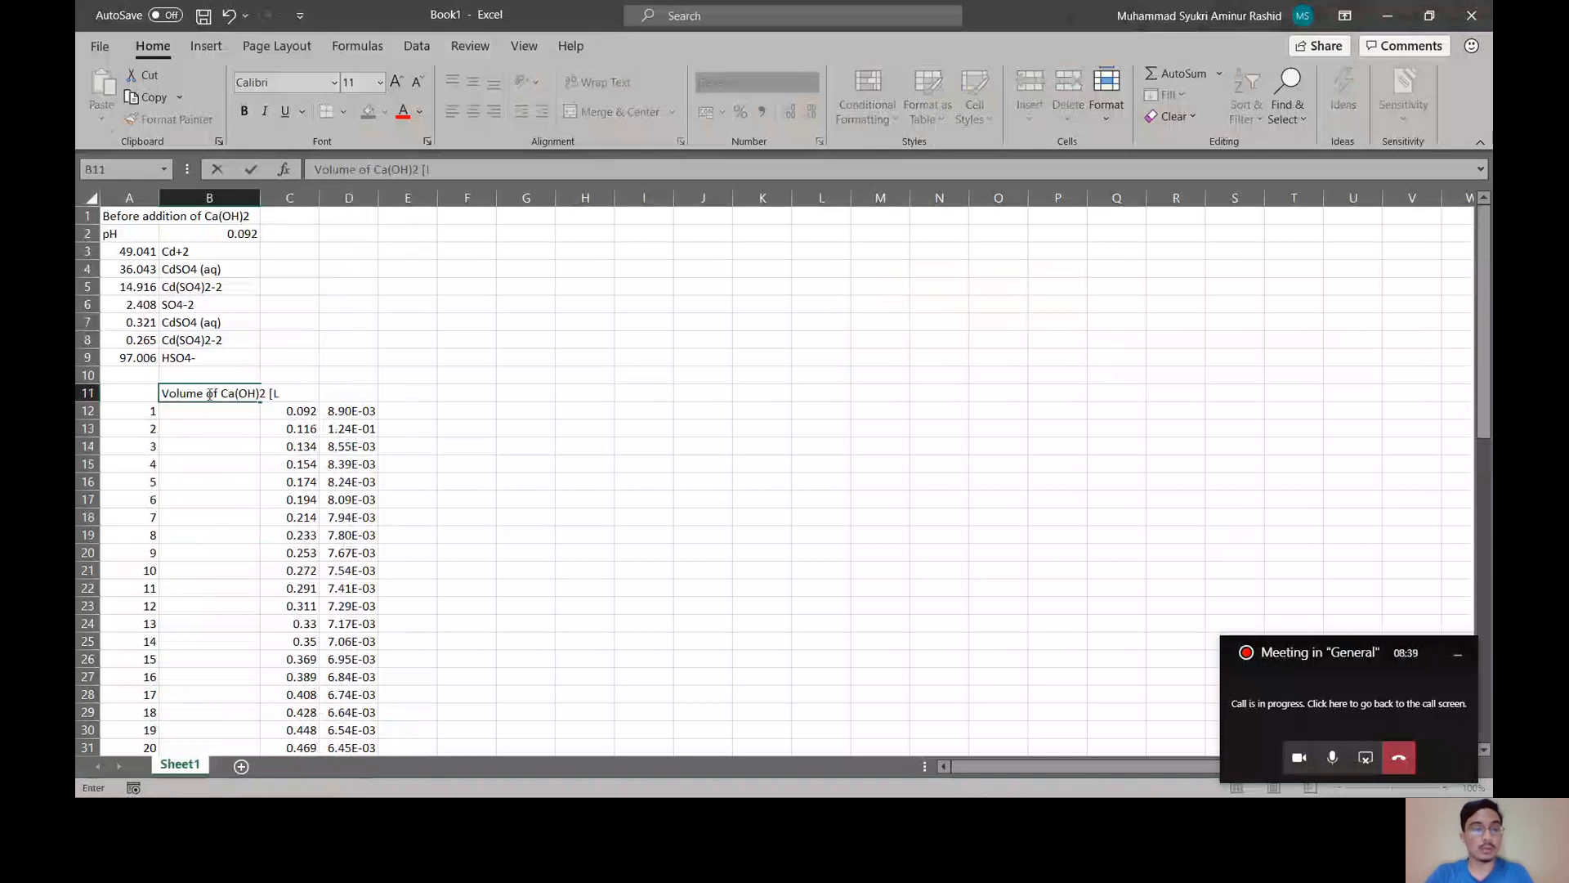
type("]")
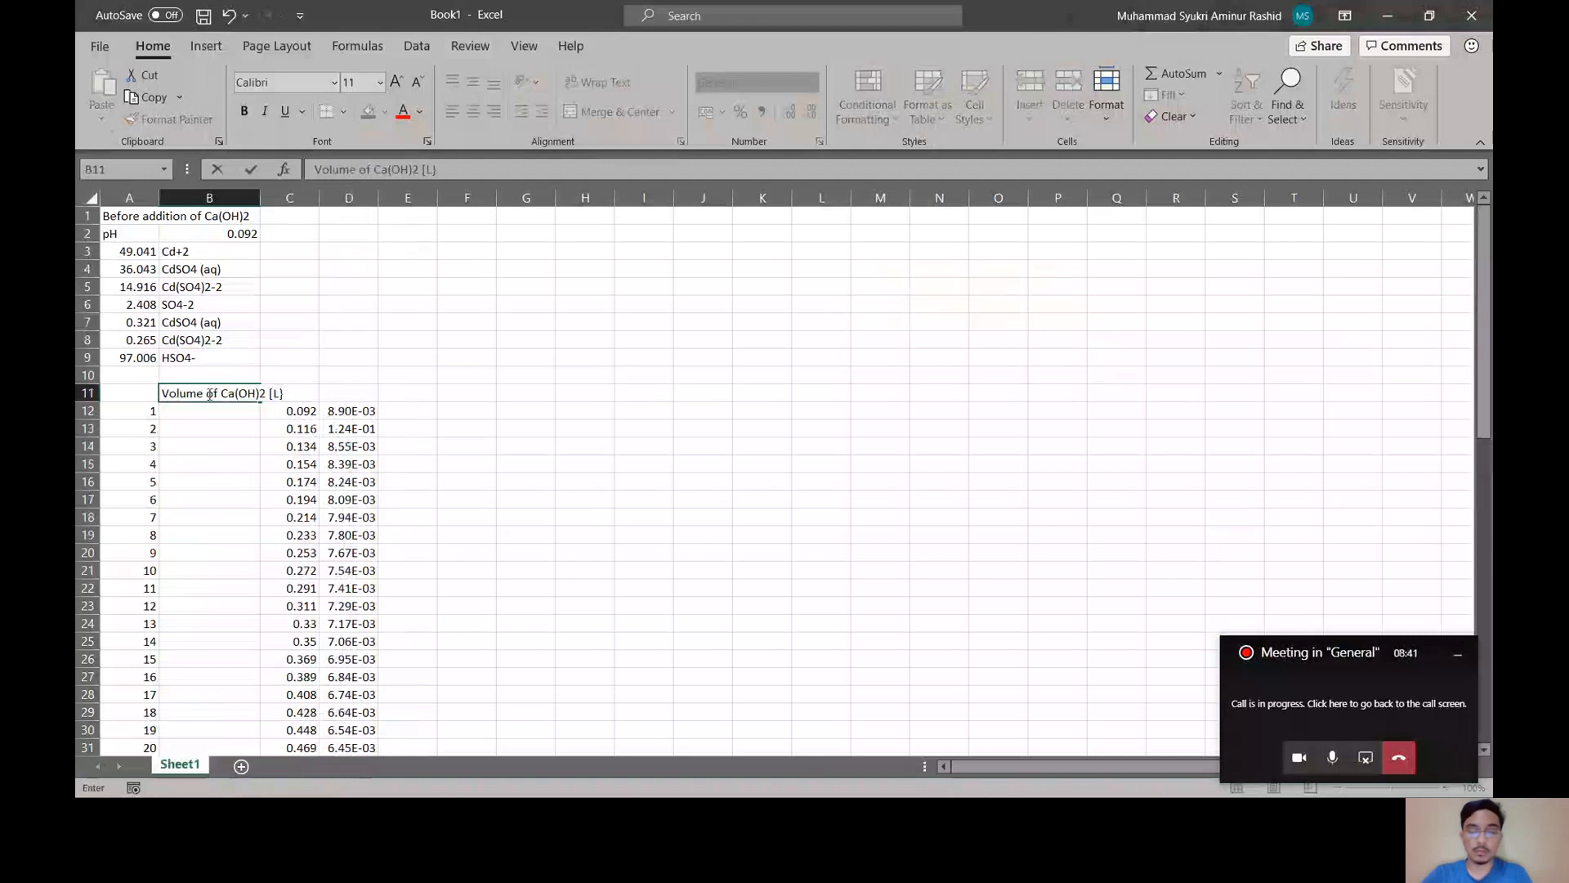
- Widen column B to fit the volume header on one line and auto-fit the height of row 11
left_click(252, 197)
left_click_drag(260, 197, 288, 200)
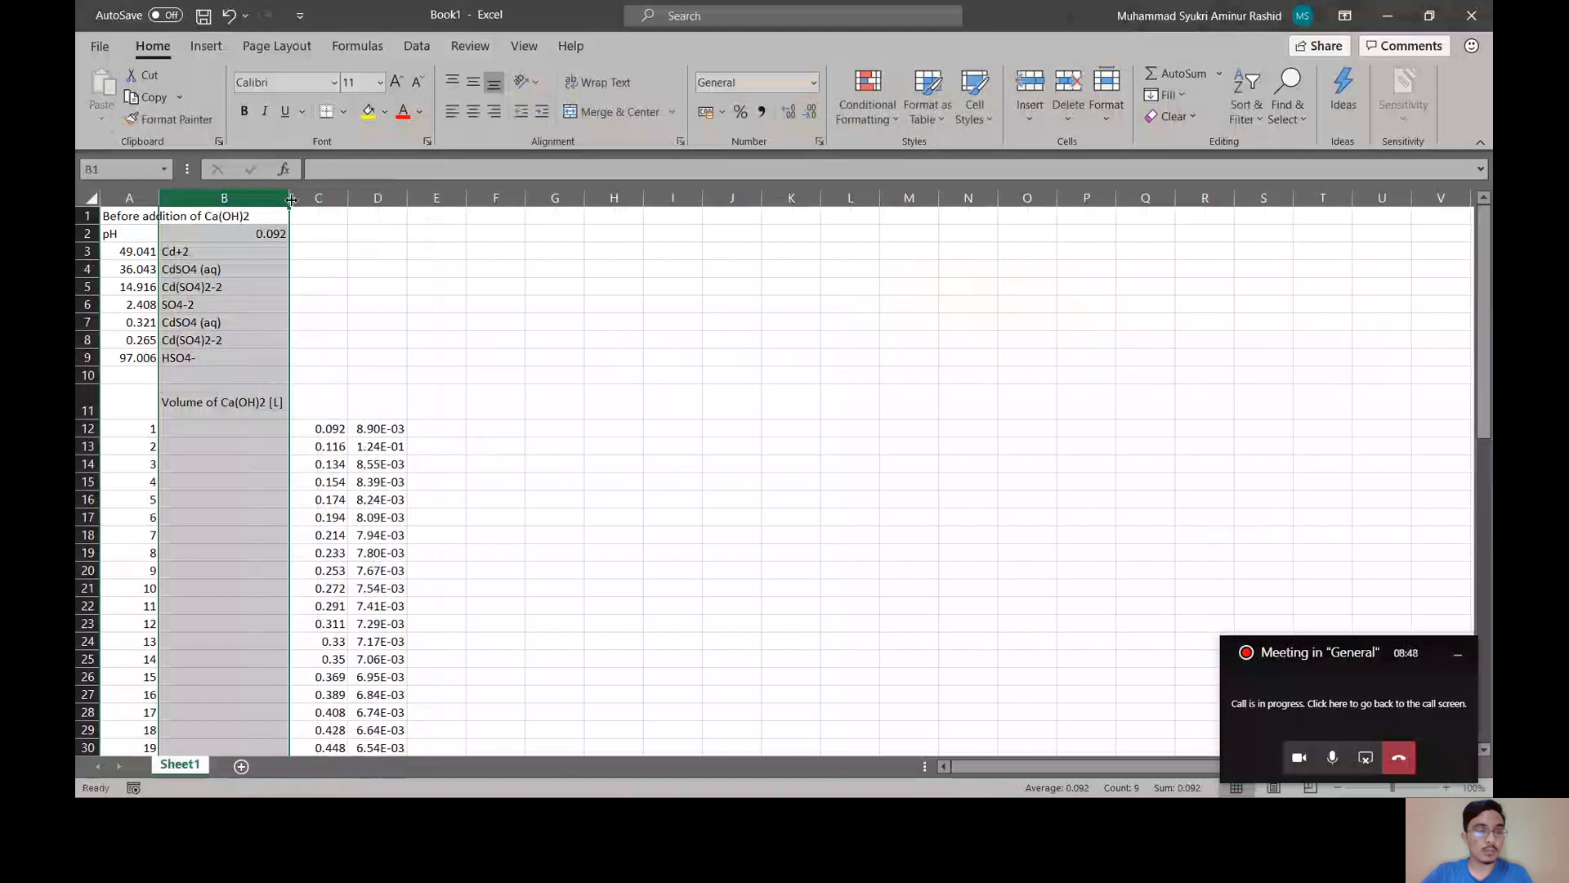
double_click(90, 418)
- Enter the header "pH [/]" in C11 above the pH values
left_click(324, 393)
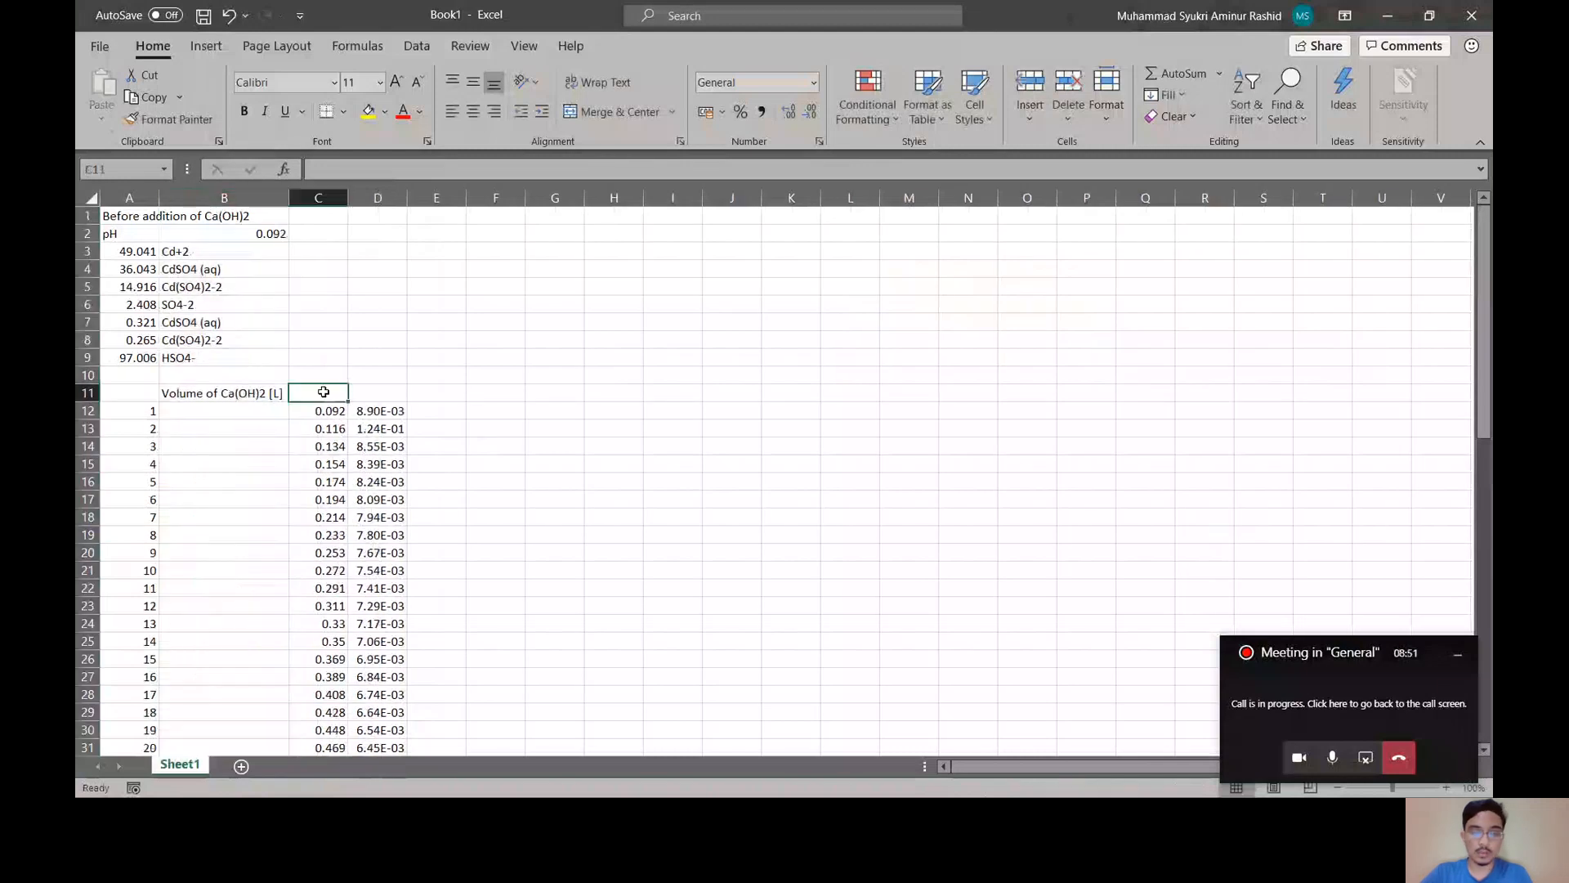
type("pH [/")
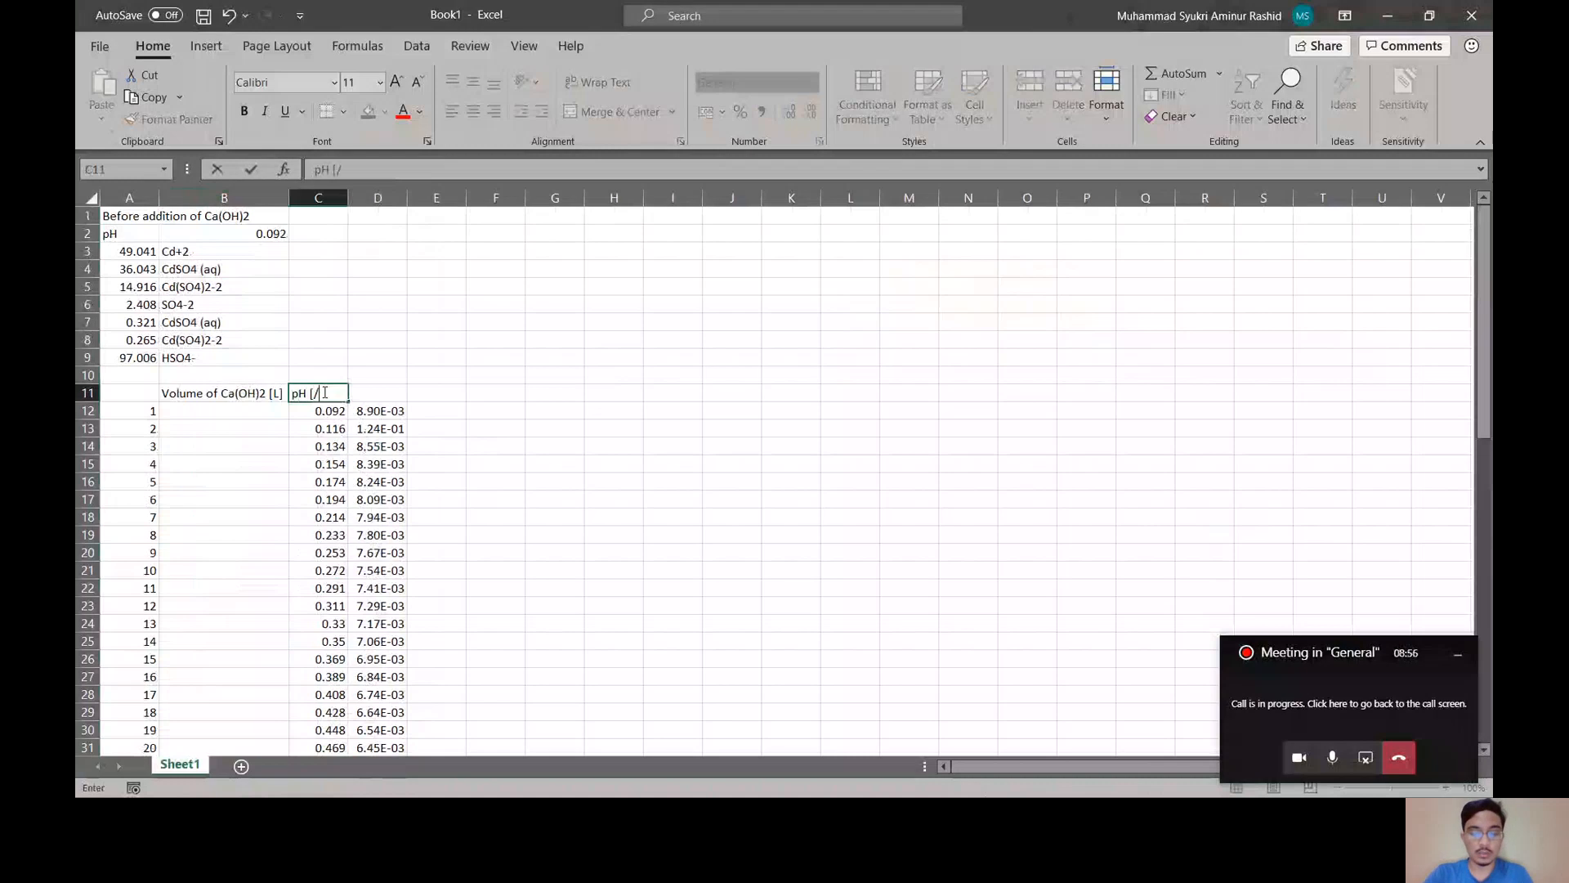
type("]")
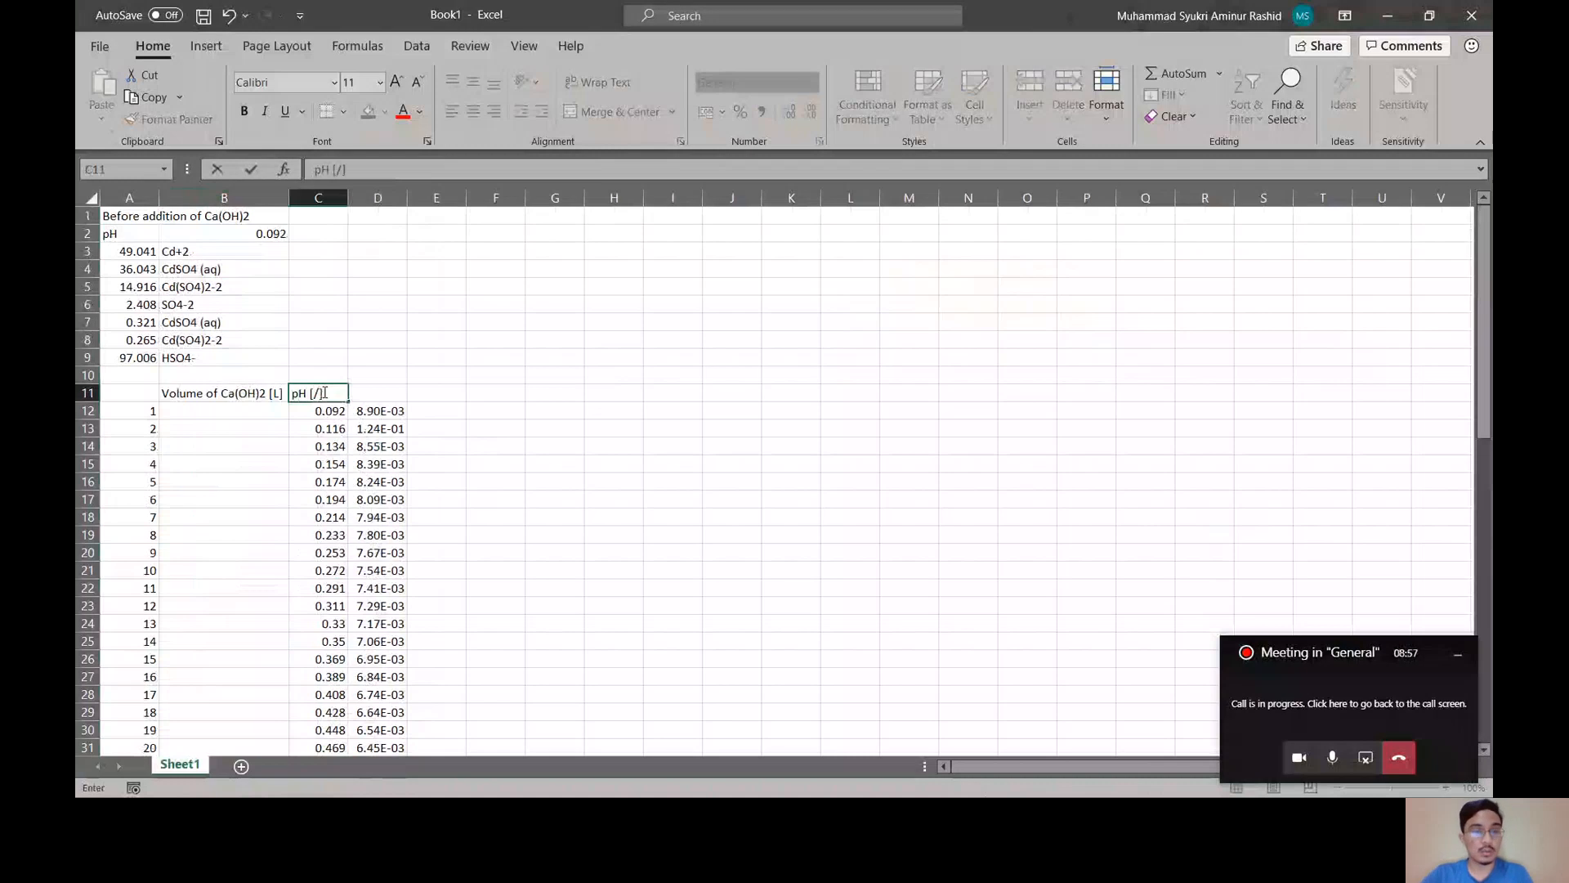
- Enter the header "Total Dissolved (Cd) [mol/L]" in D11 and auto-fit the width of column D to it
left_click(366, 390)
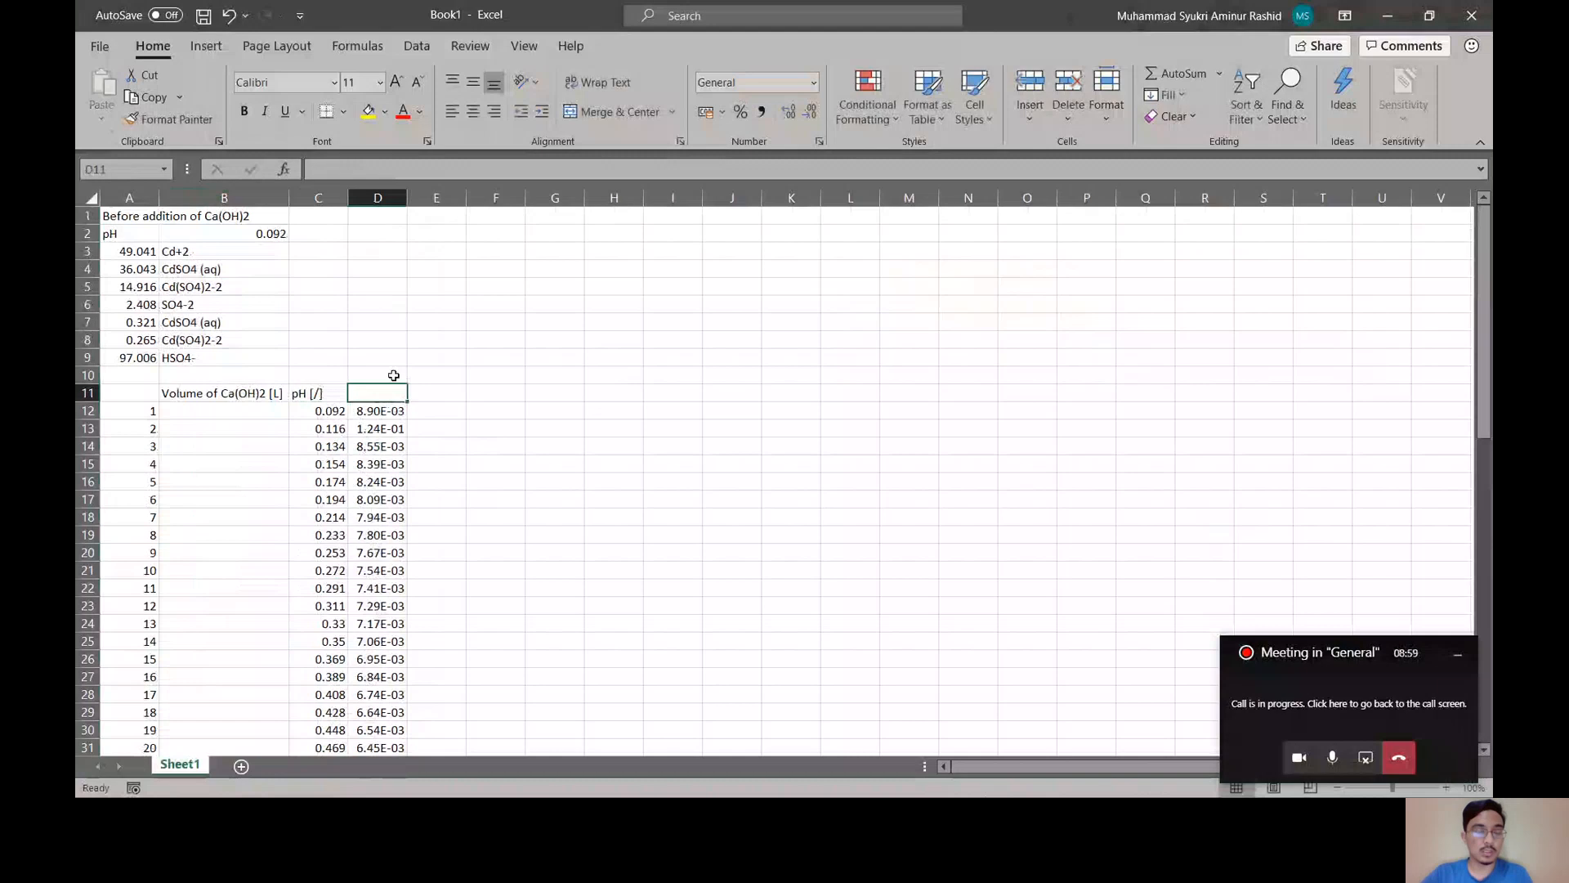
type("To")
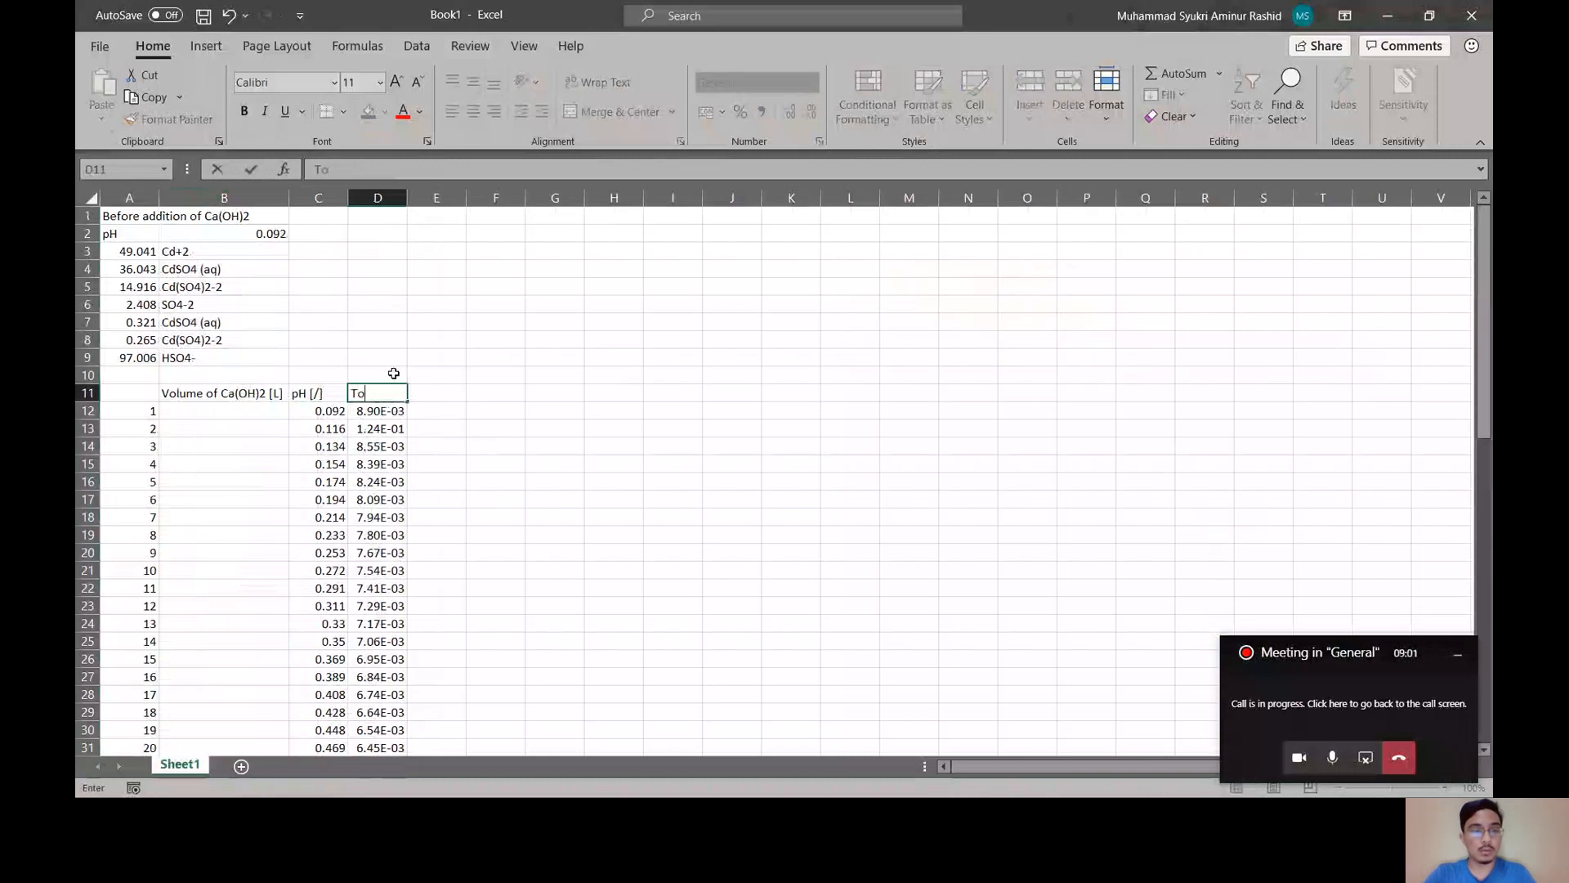
type("tal Dissol")
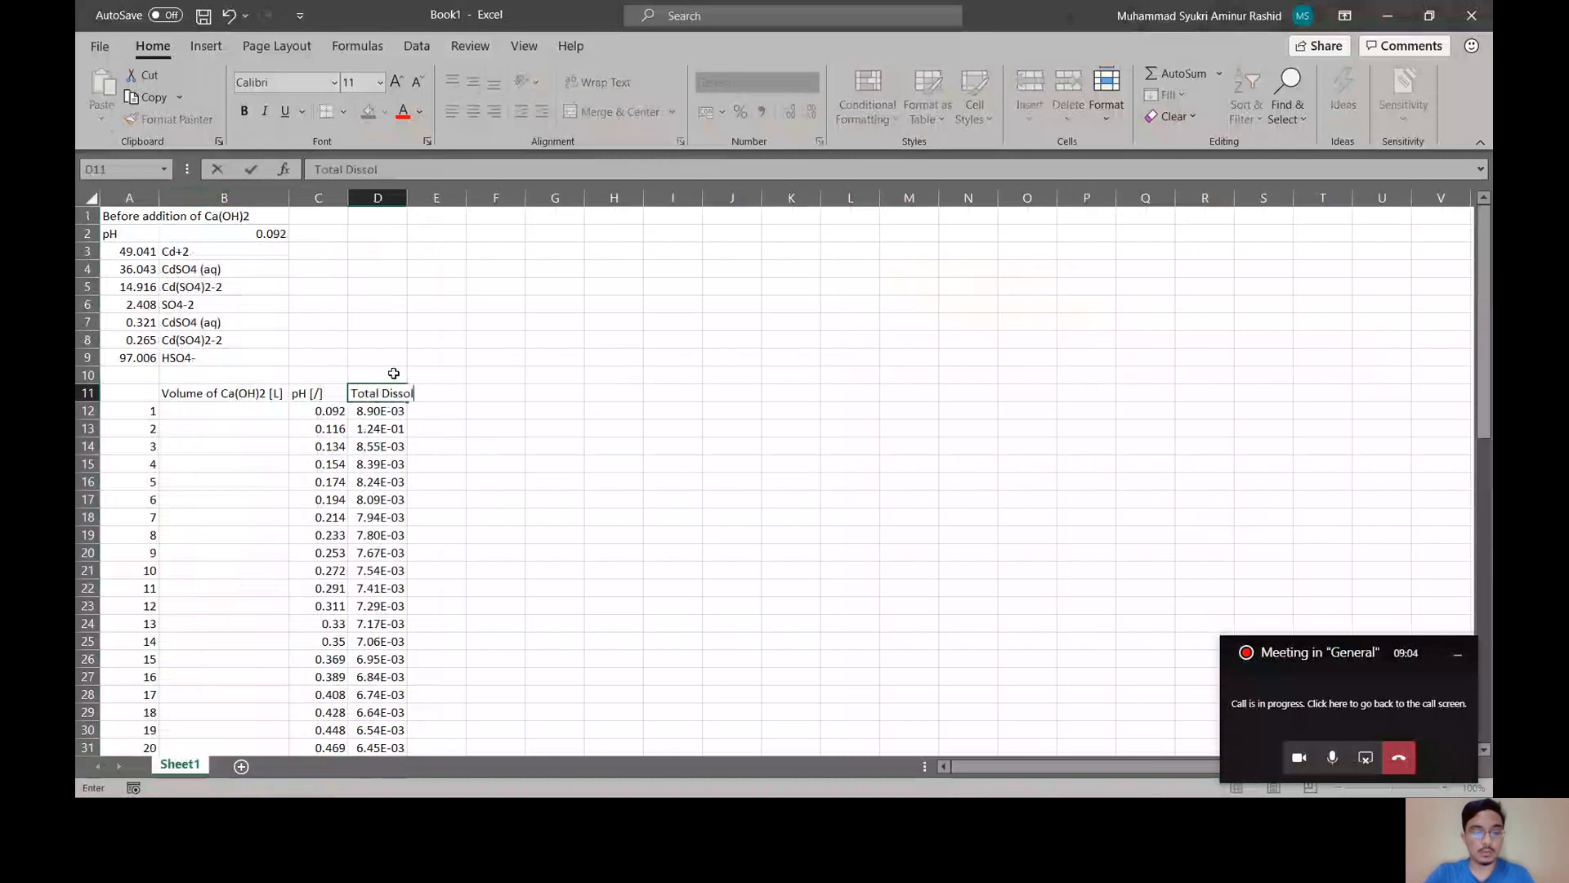
type("ve")
type("d ")
type("(")
type("Cd")
type(")")
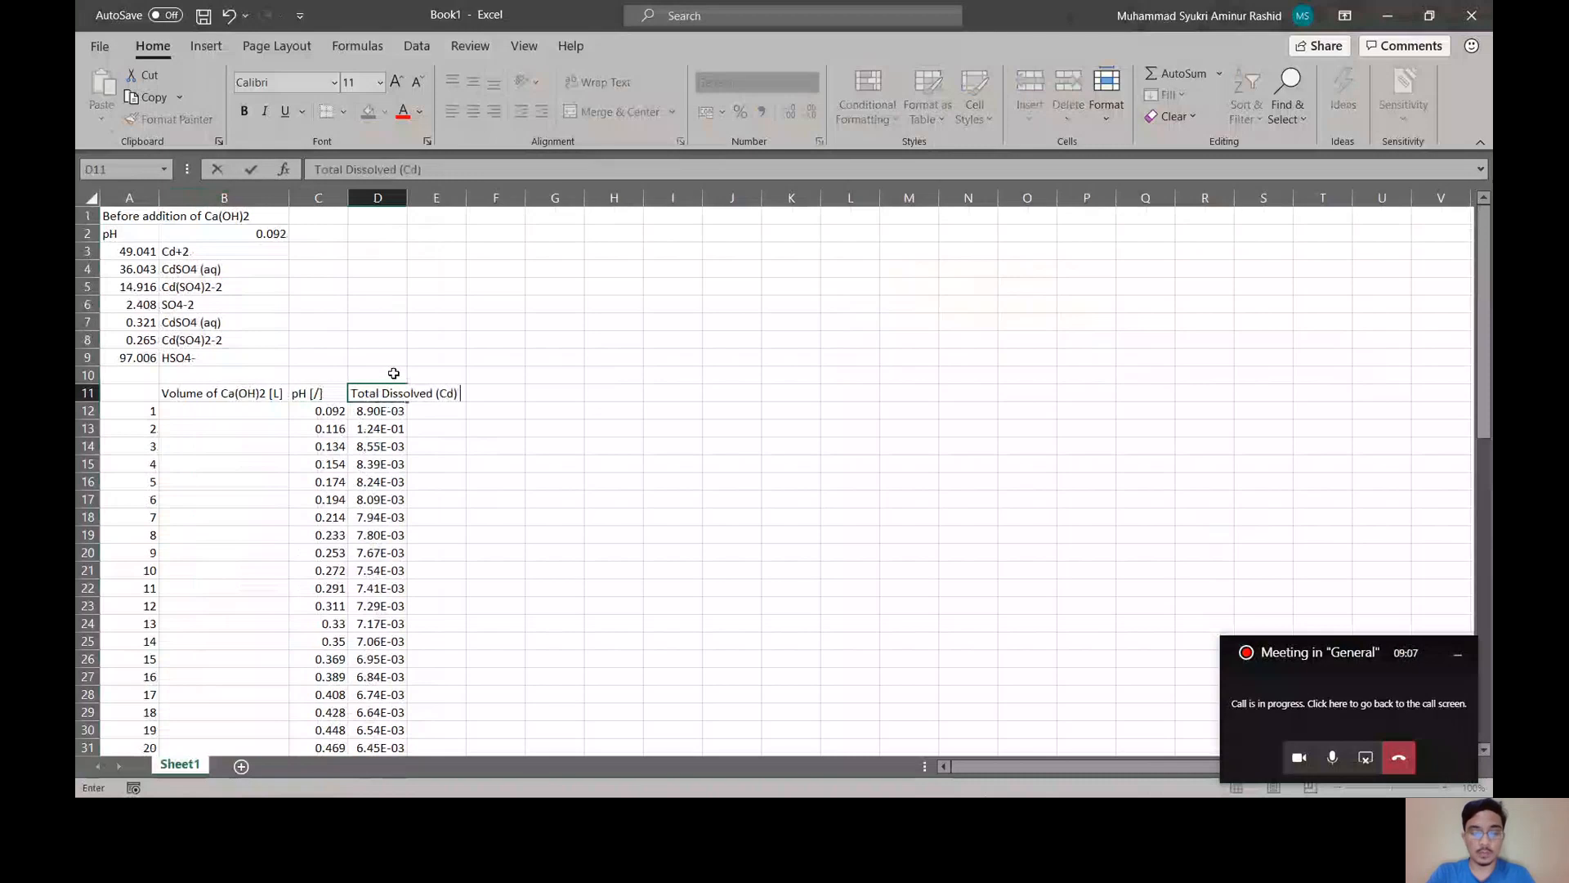
type(" [mol")
type("/L]")
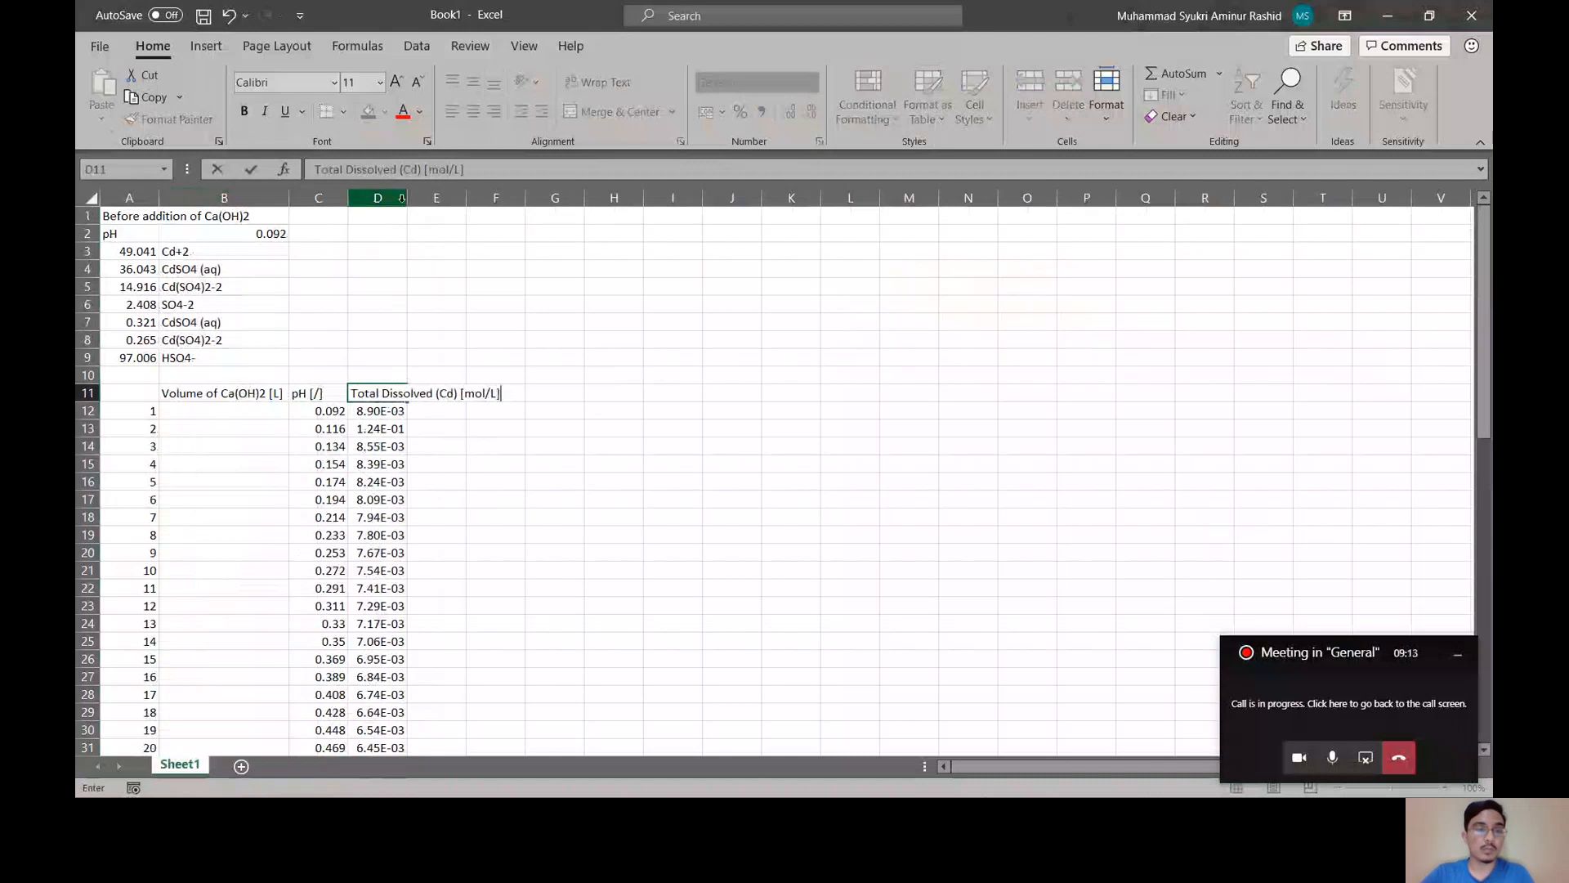
double_click(401, 198)
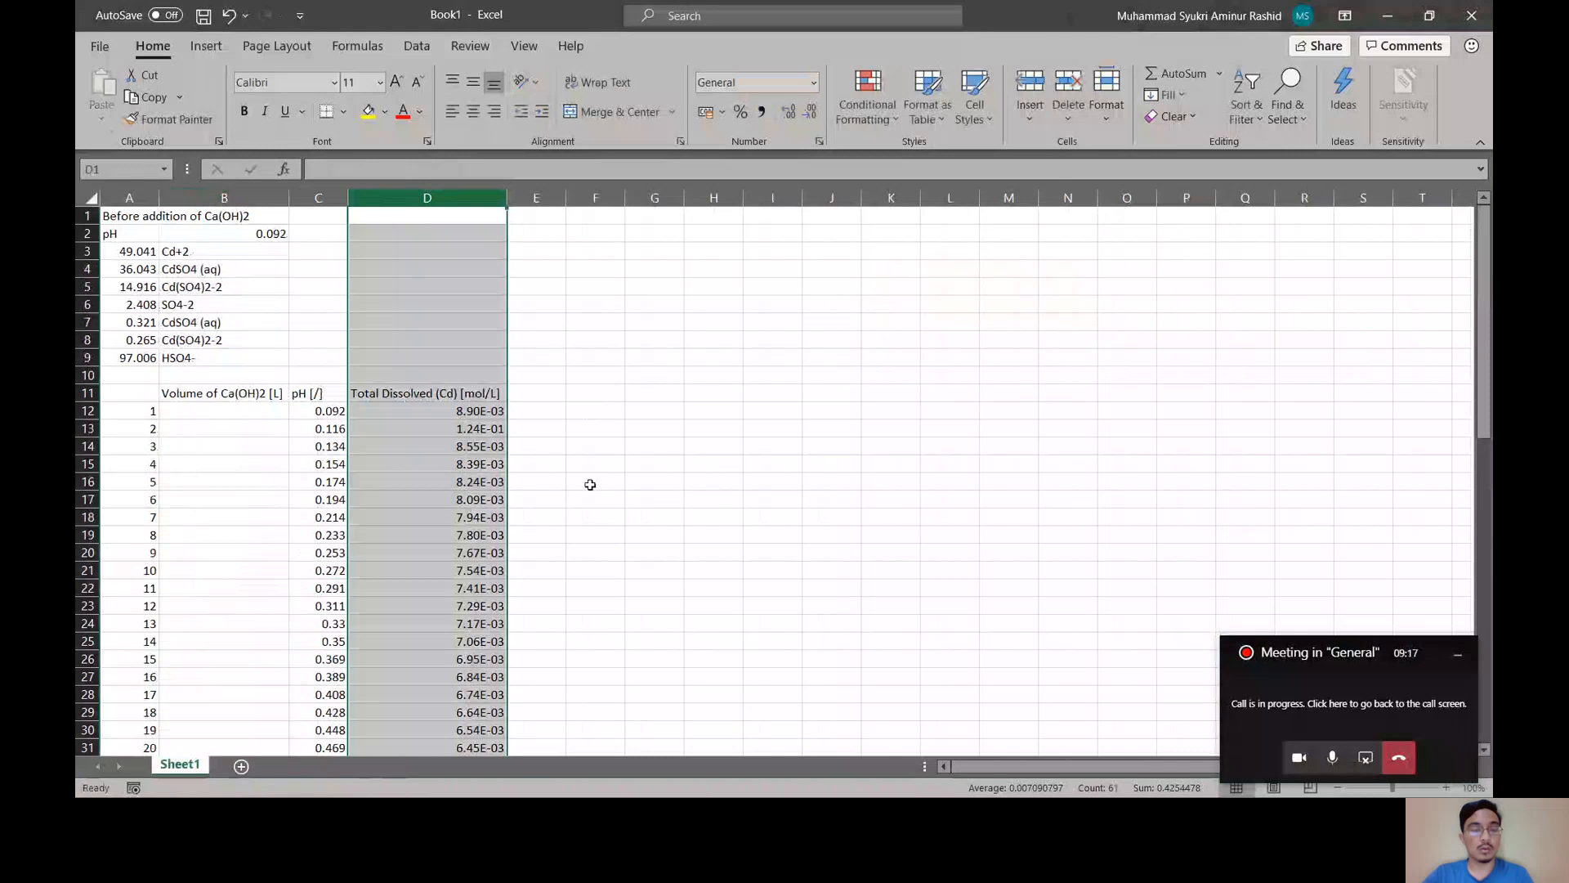
left_click(595, 411)
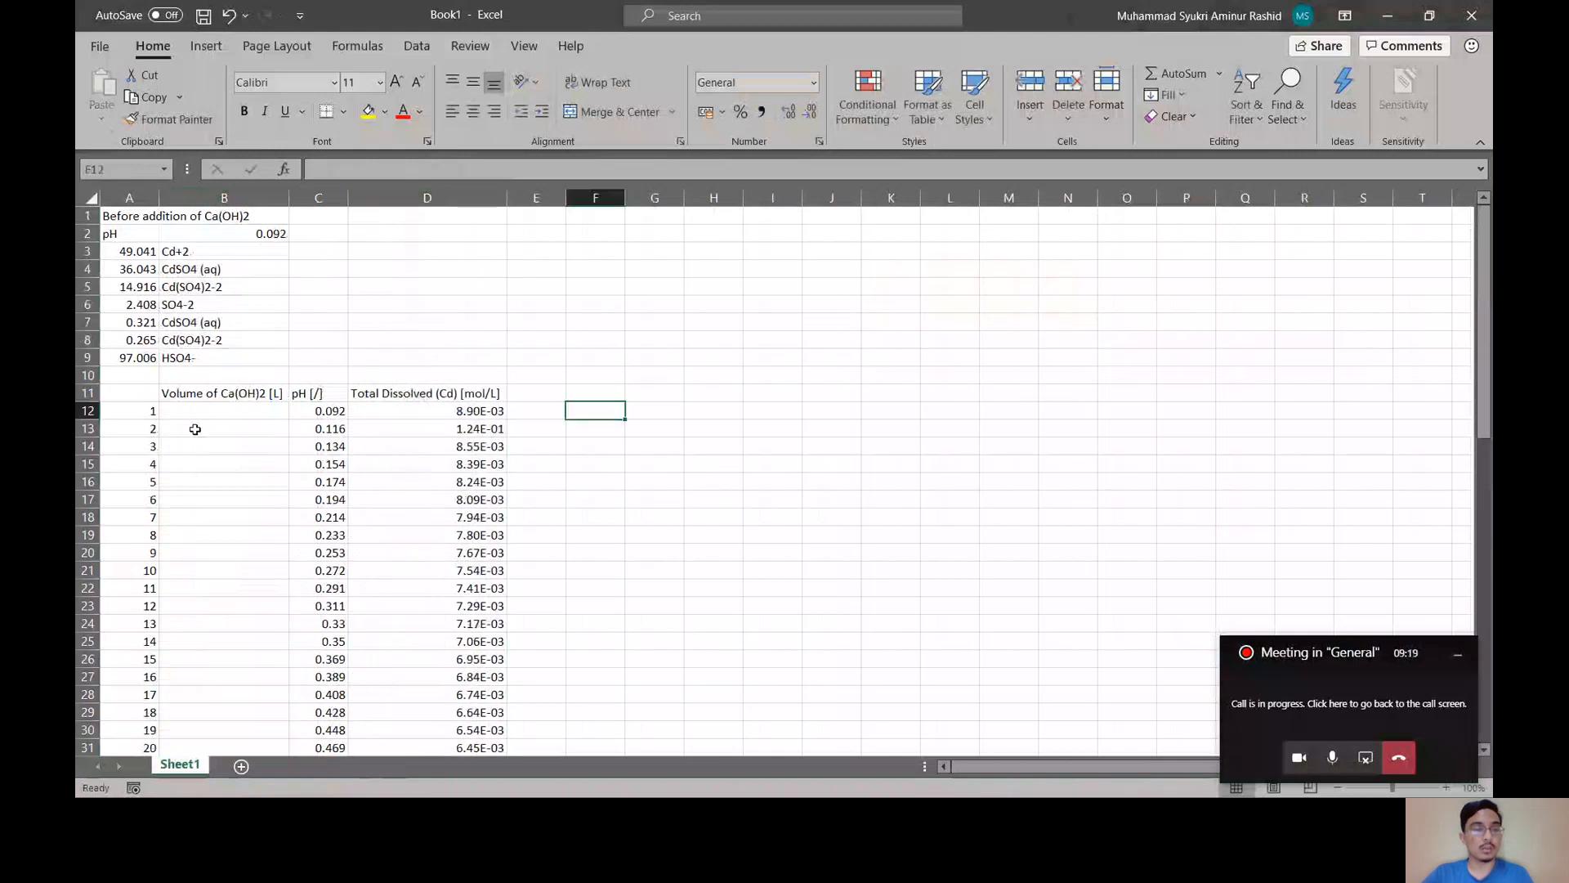
- Enter the volumes 0 in B12 and 0.02 in B13, and fill the series down column B to row 71
left_click(228, 410)
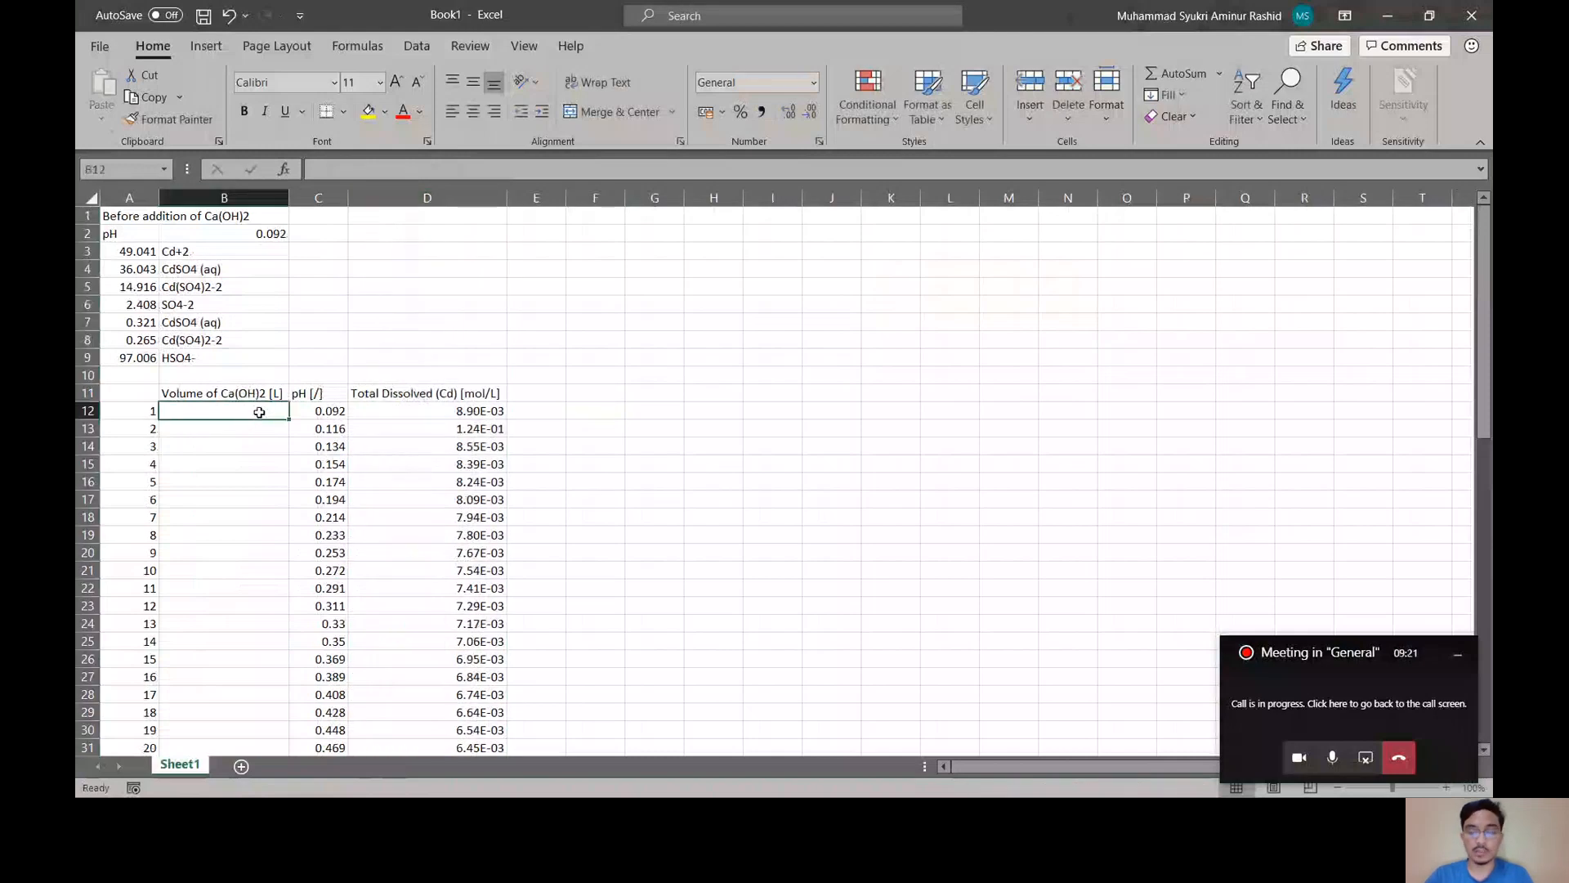
type("0")
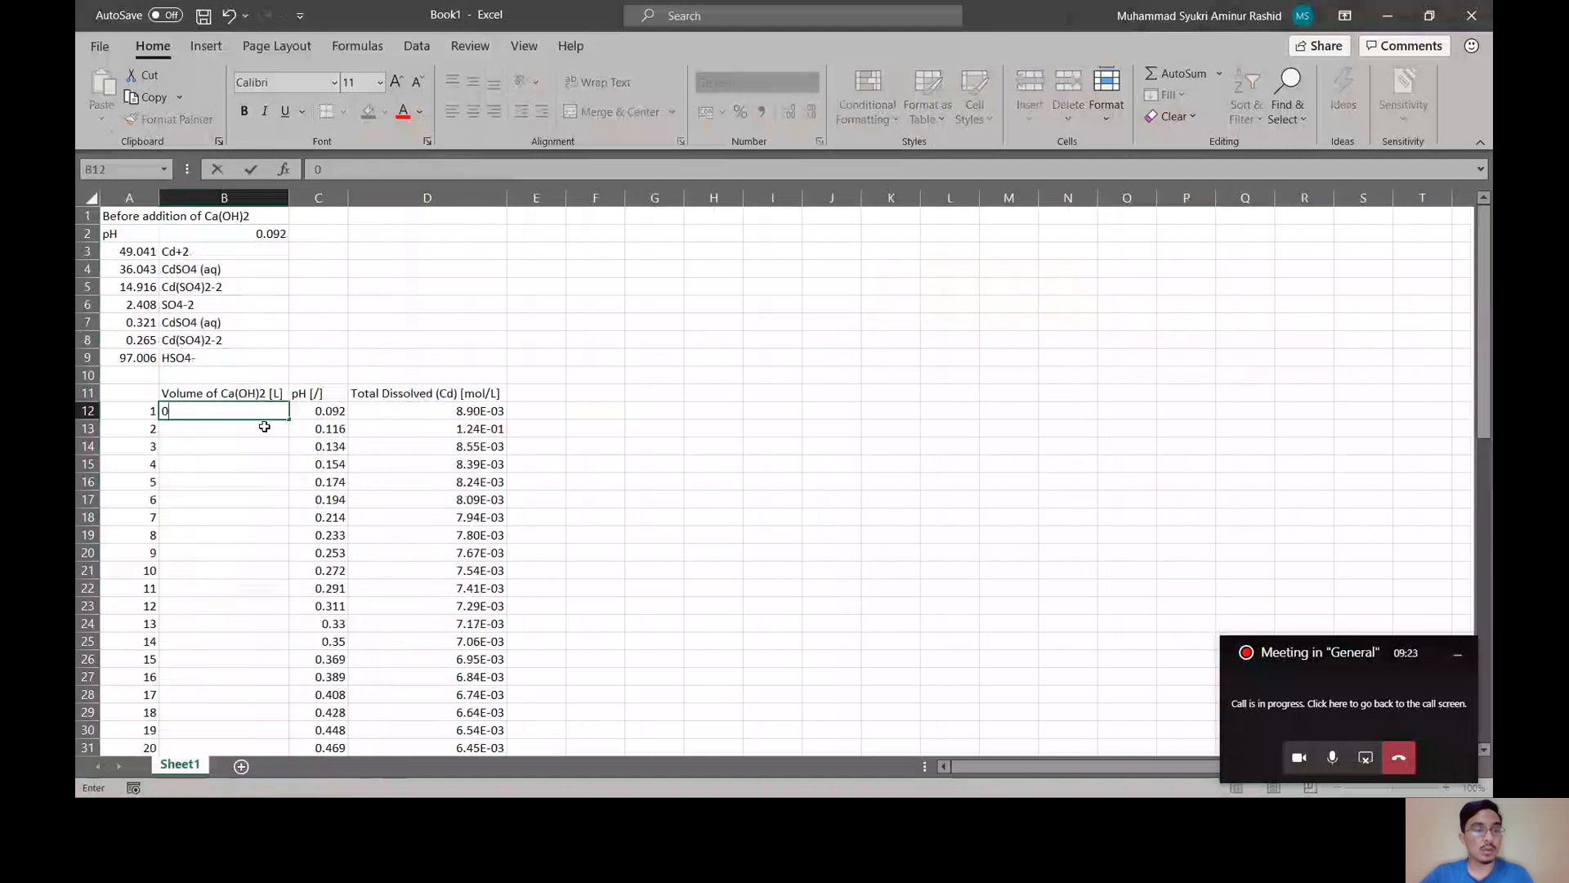
left_click(270, 428)
type("0.0")
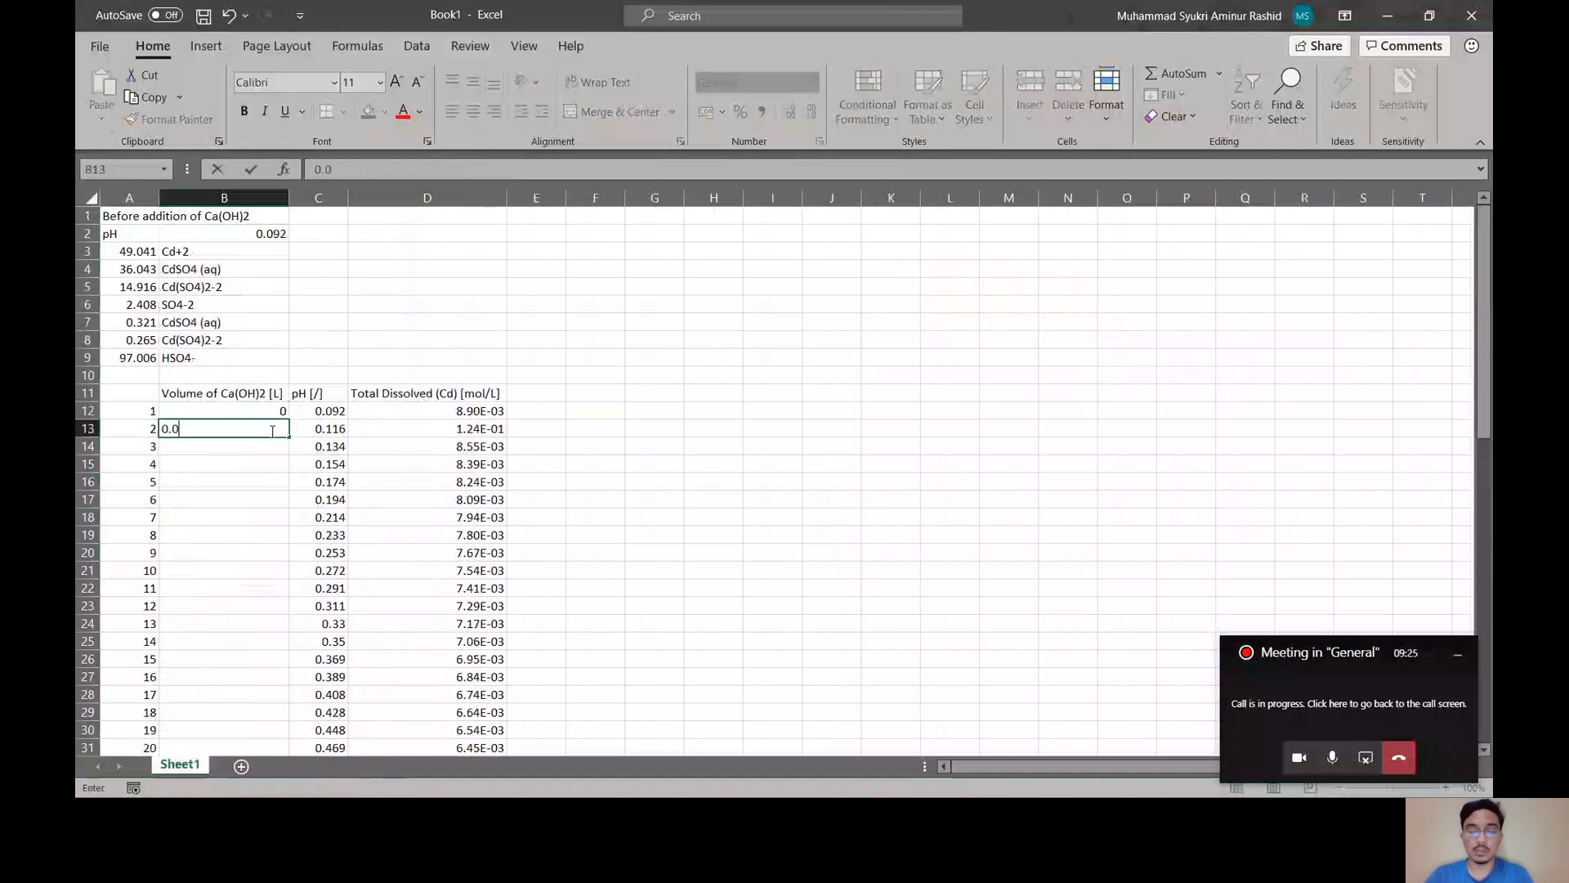
type("2")
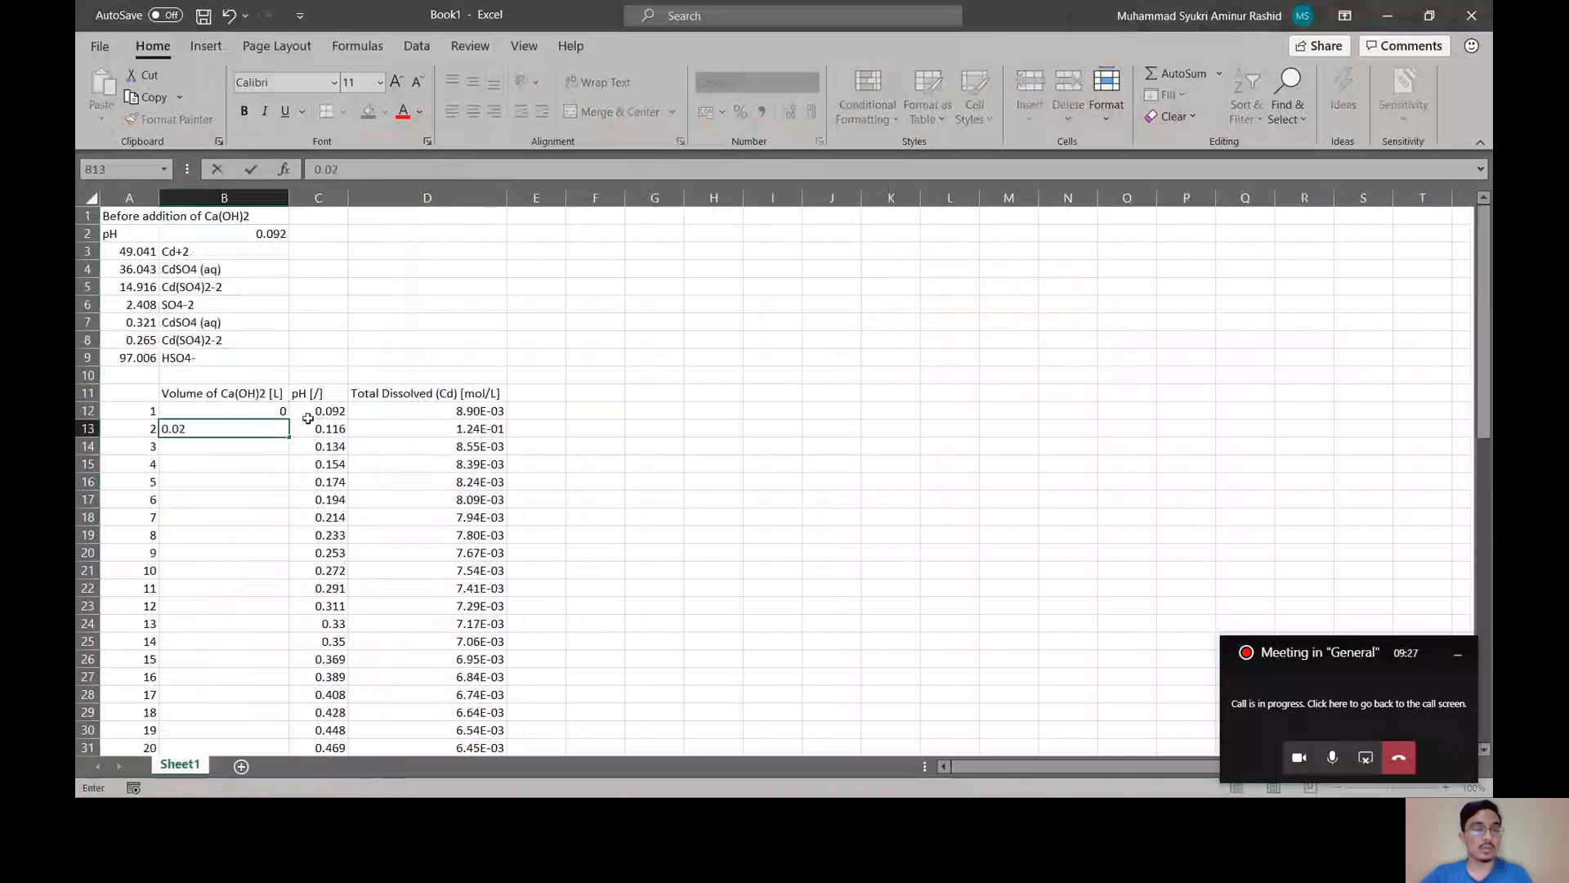
left_click(279, 413)
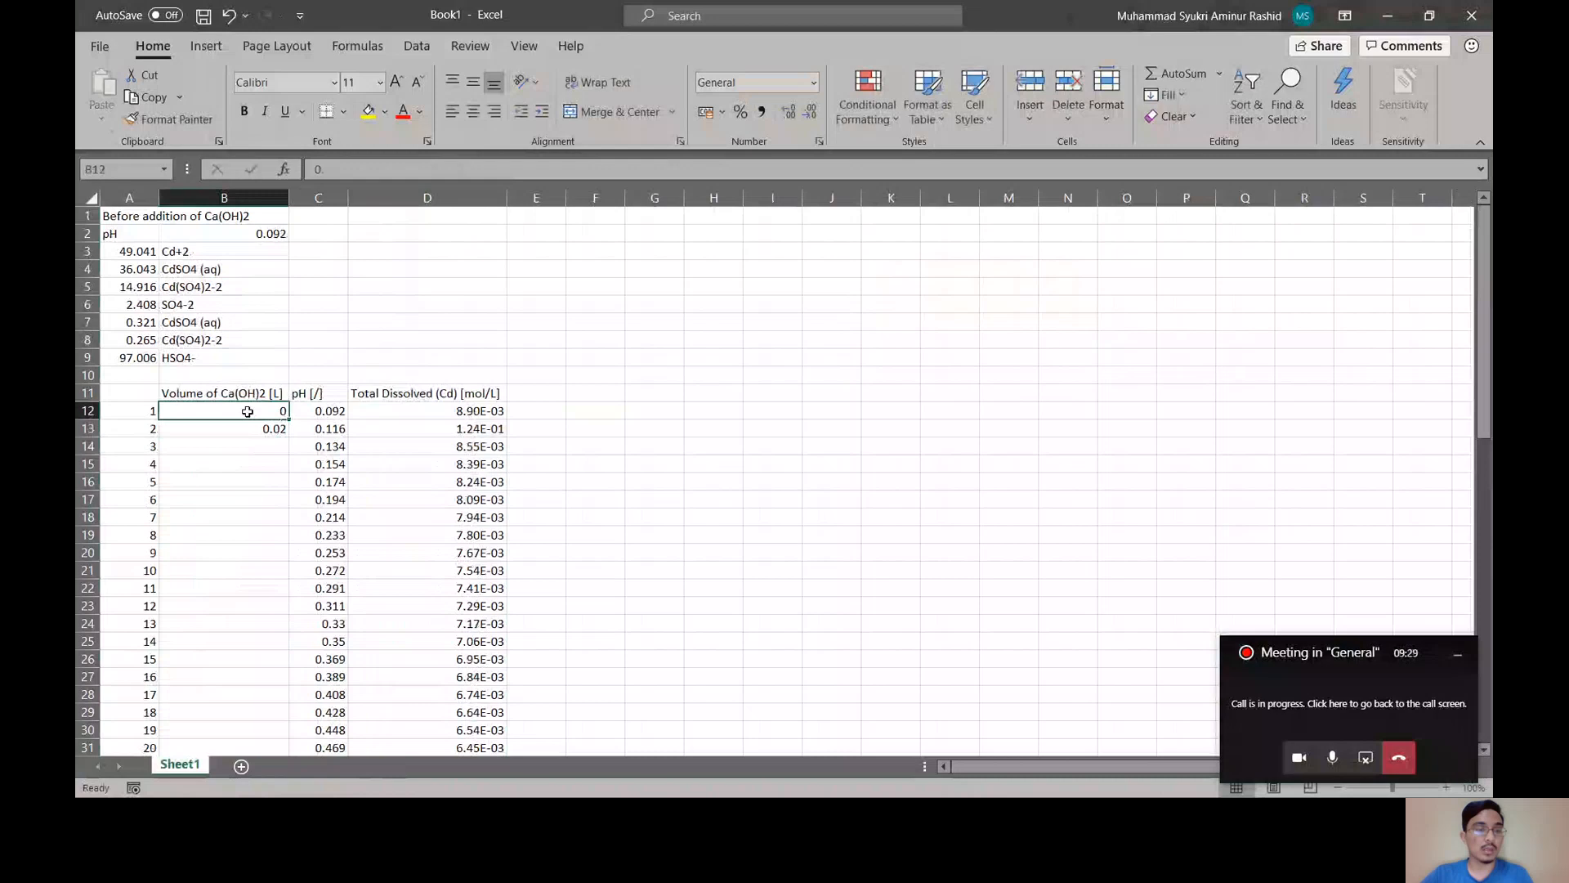
left_click_drag(248, 412, 252, 432)
double_click(288, 435)
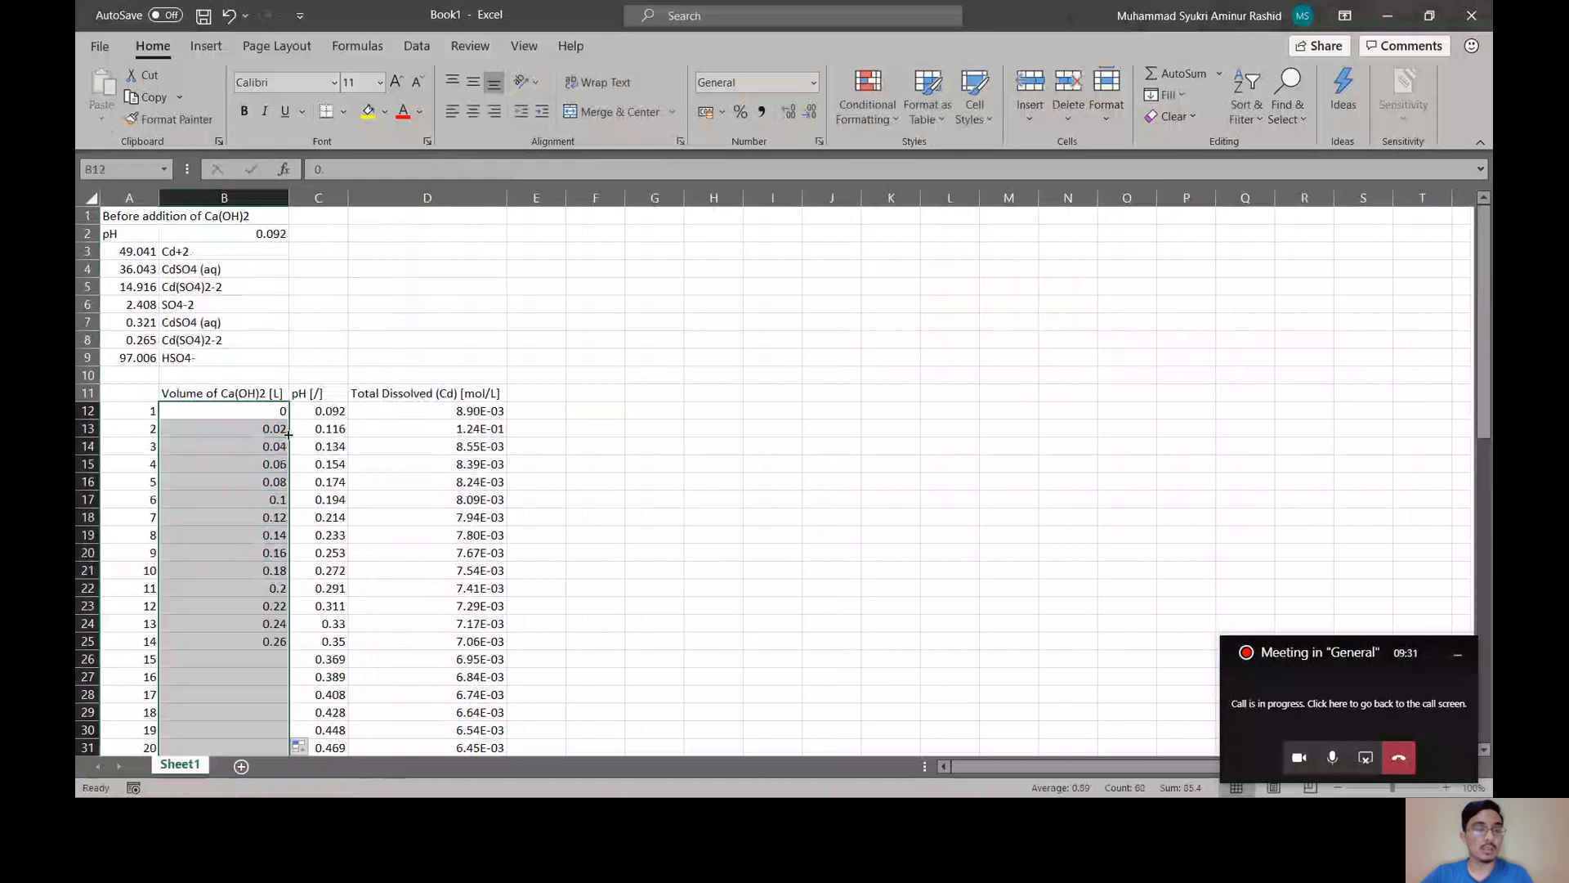
- Format the filled volumes in B12:B71 to show two decimal places and check the series down to its last row
left_click(813, 113)
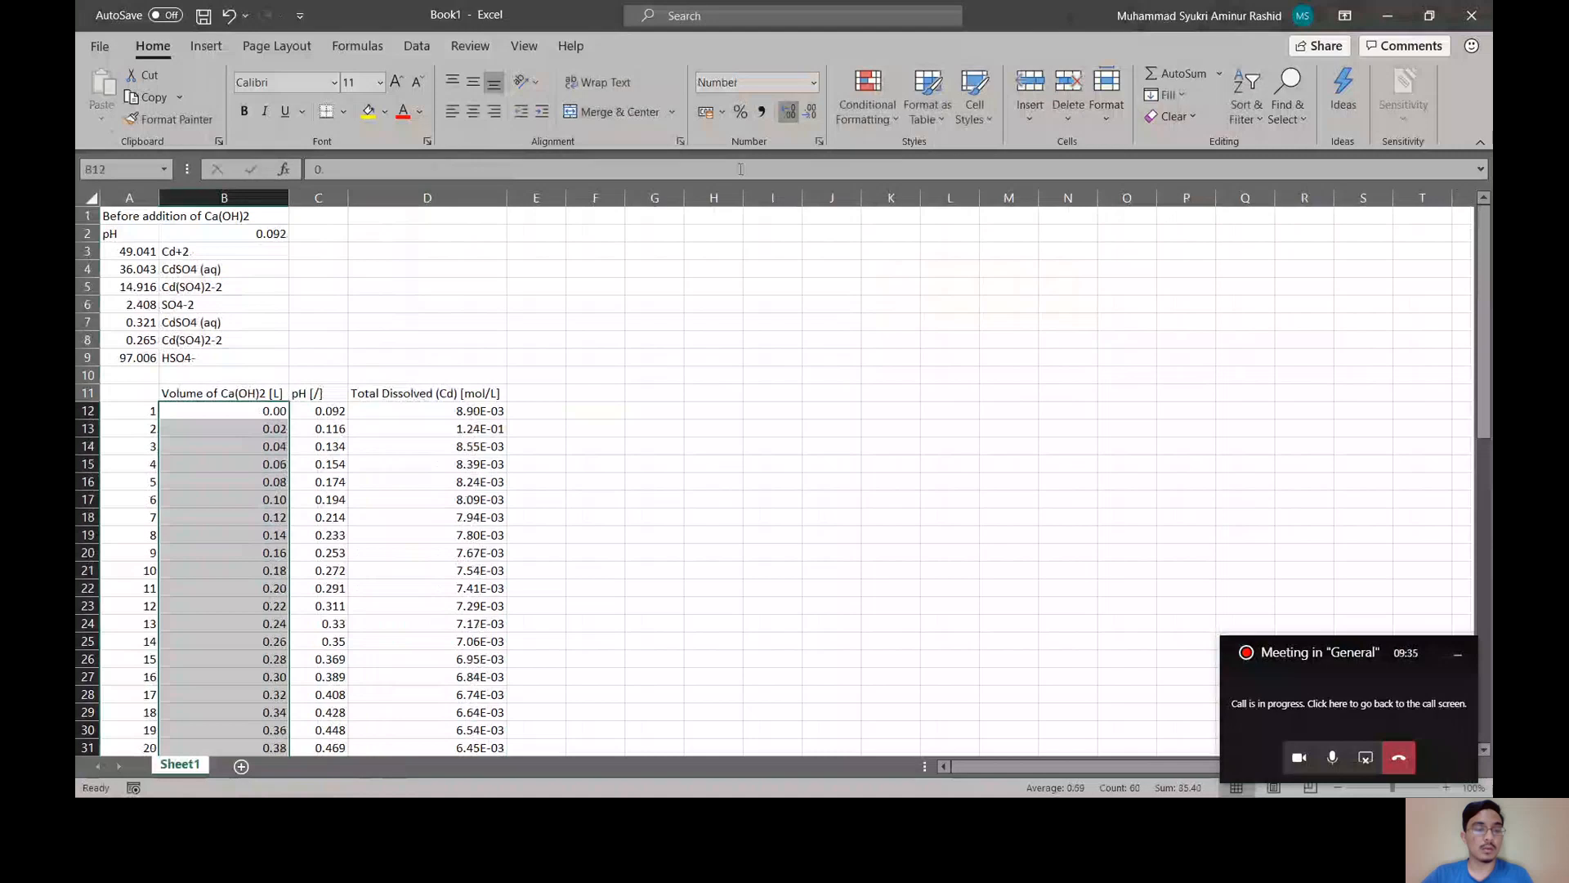
scroll(295, 450, "down", 11)
scroll(295, 450, "down", 6)
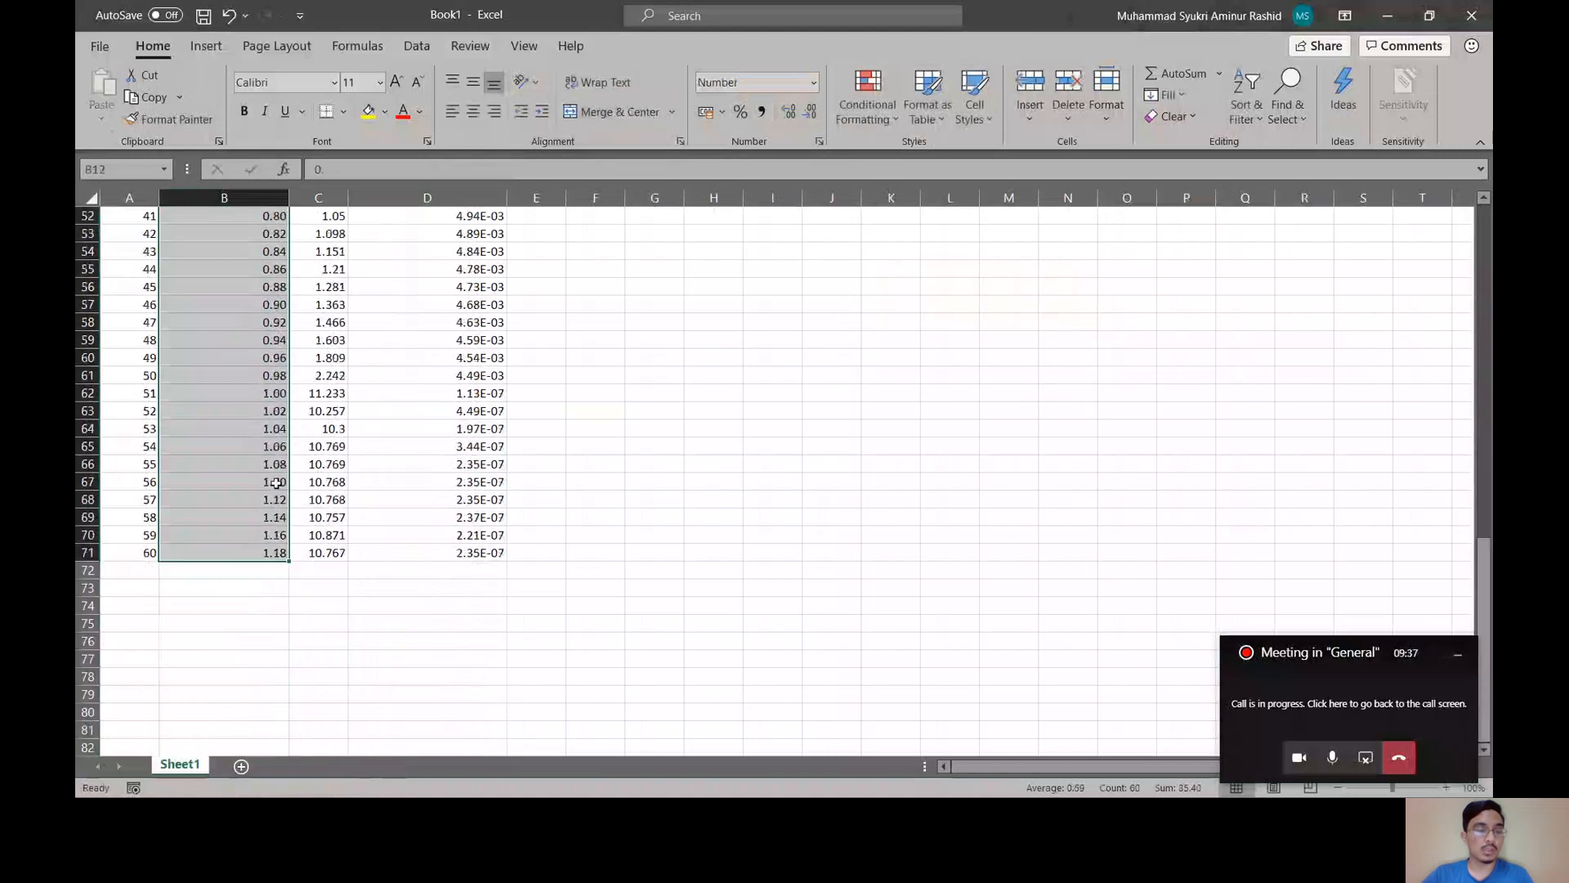
left_click(278, 572)
scroll(331, 546, "up", 17)
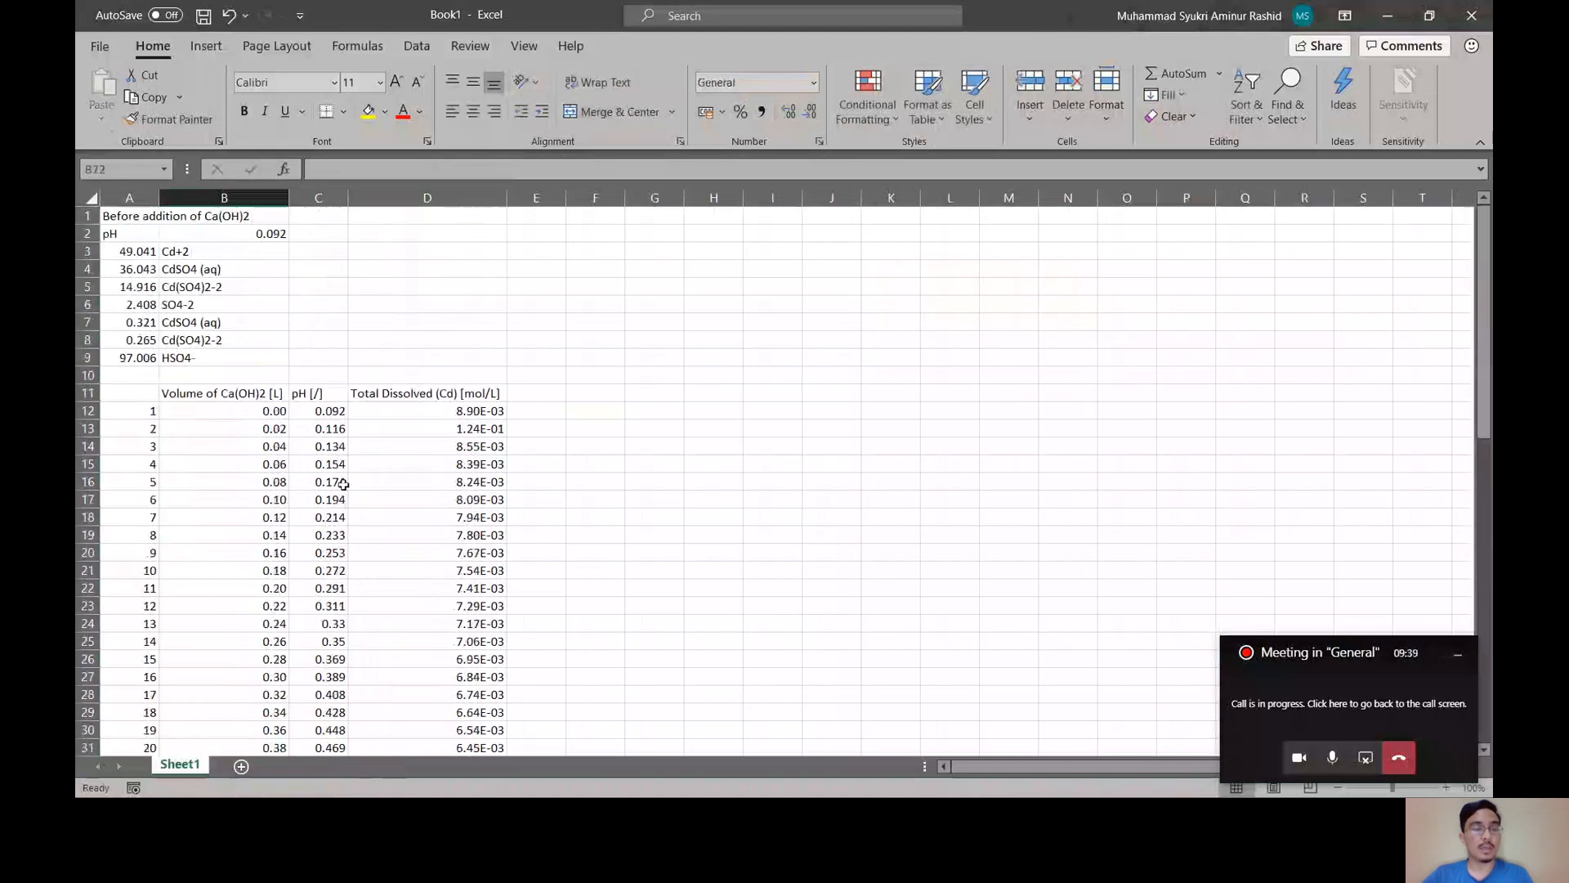
- Switch to the Task slide in PowerPoint to read the plotting instructions, and return to the Excel workbook
key("alt+Tab")
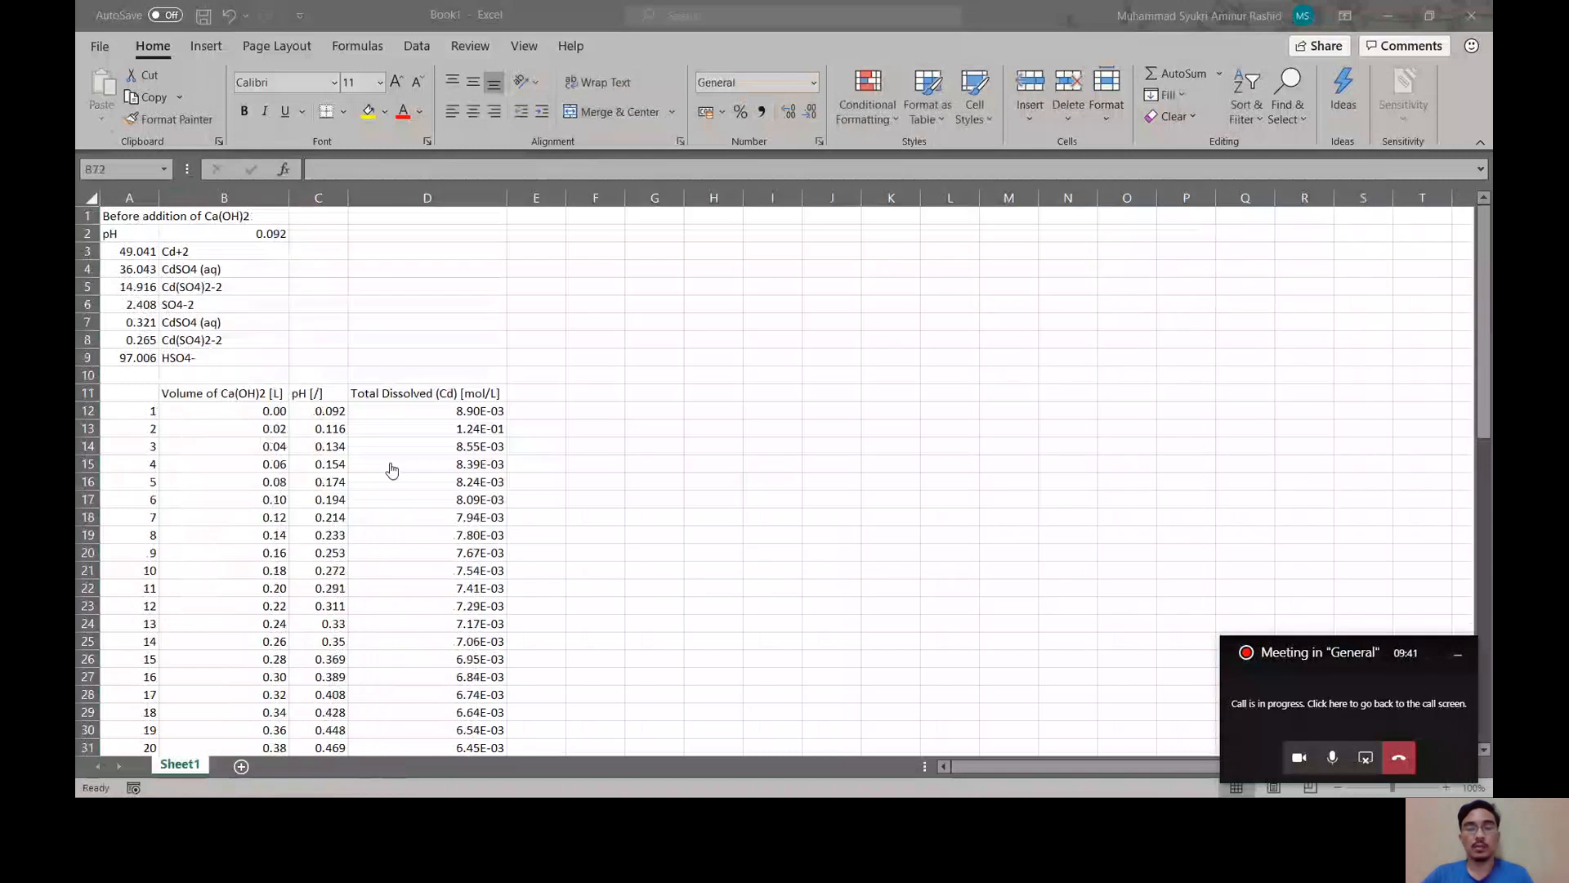
key("alt+Tab")
key("alt+Tab")
key("alt+Tab")
key("alt+Tab")
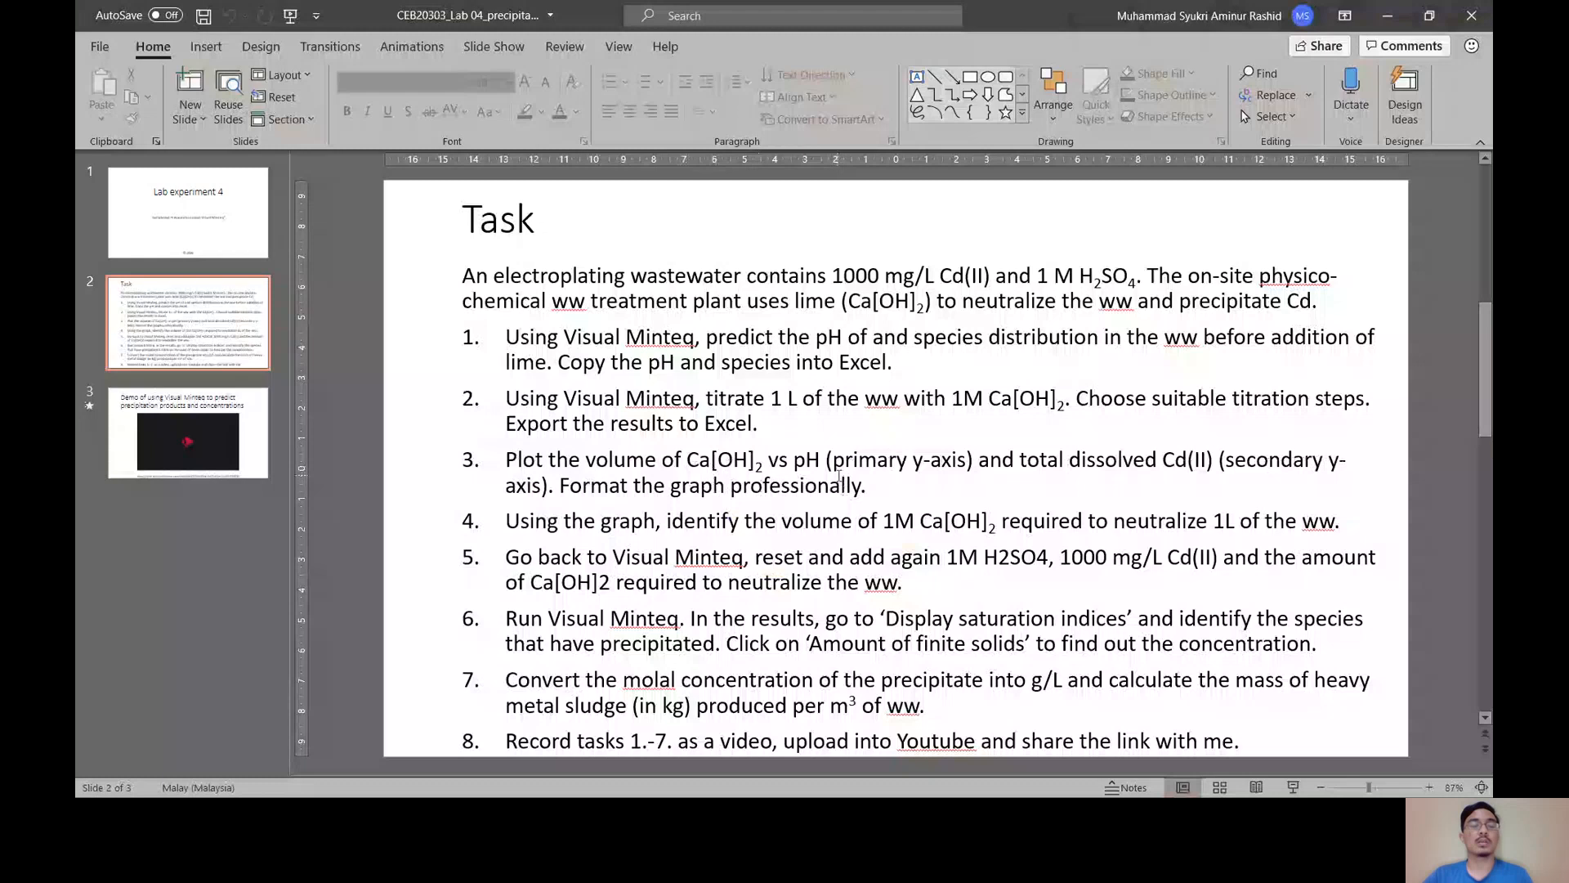
key("alt+Tab")
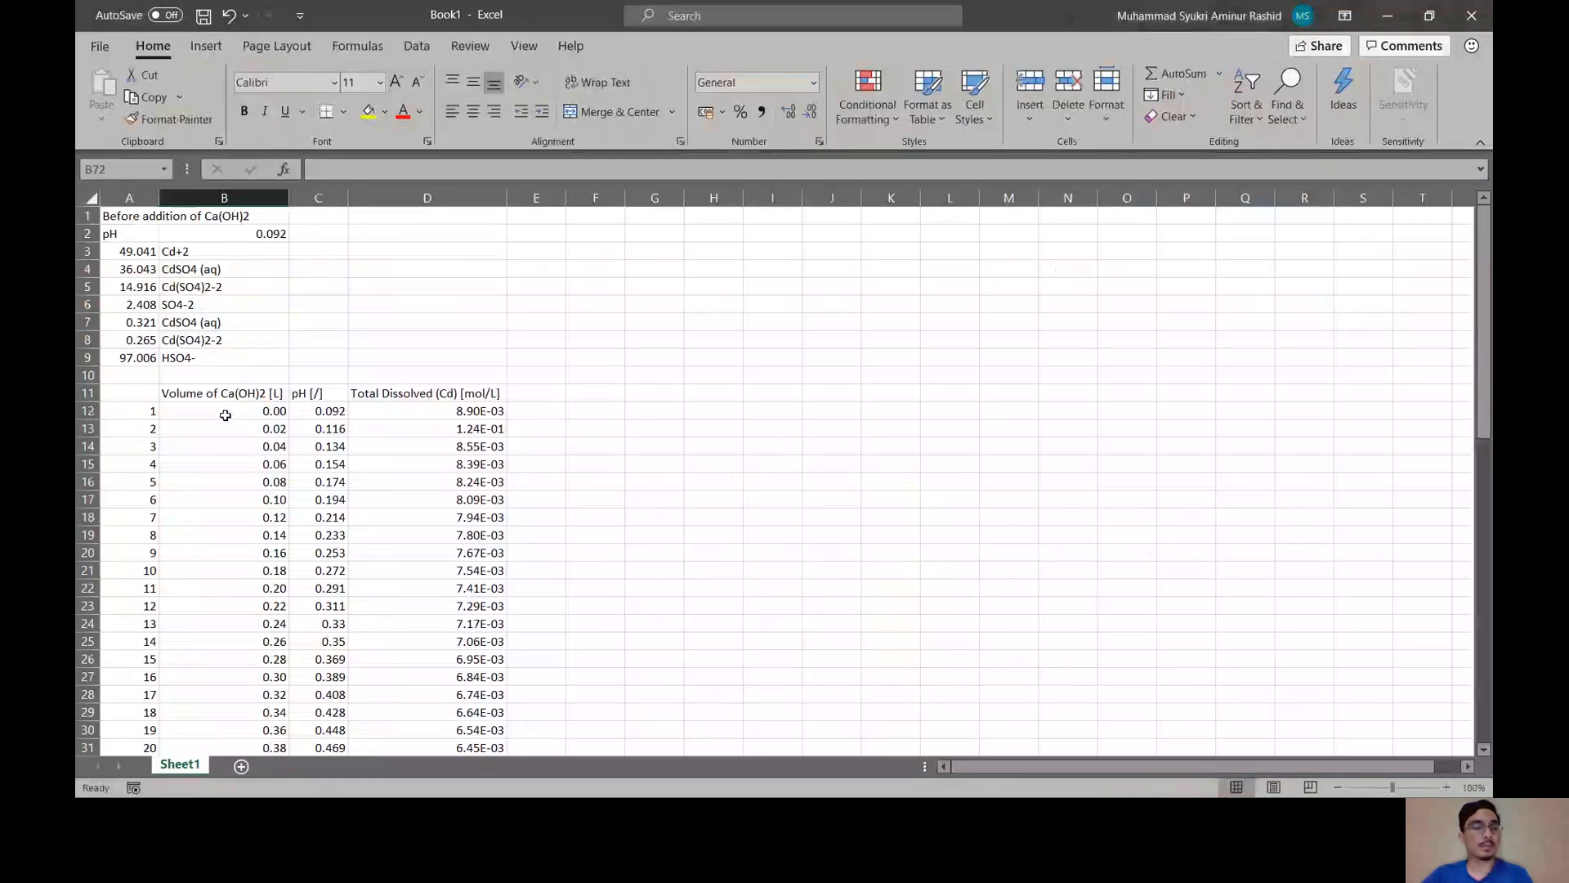
- Insert a markers-only scatter chart from B12:D71 and place it beside the table with its upper-left corner at F12
left_click_drag(226, 411, 422, 236)
scroll(604, 335, "up", 18)
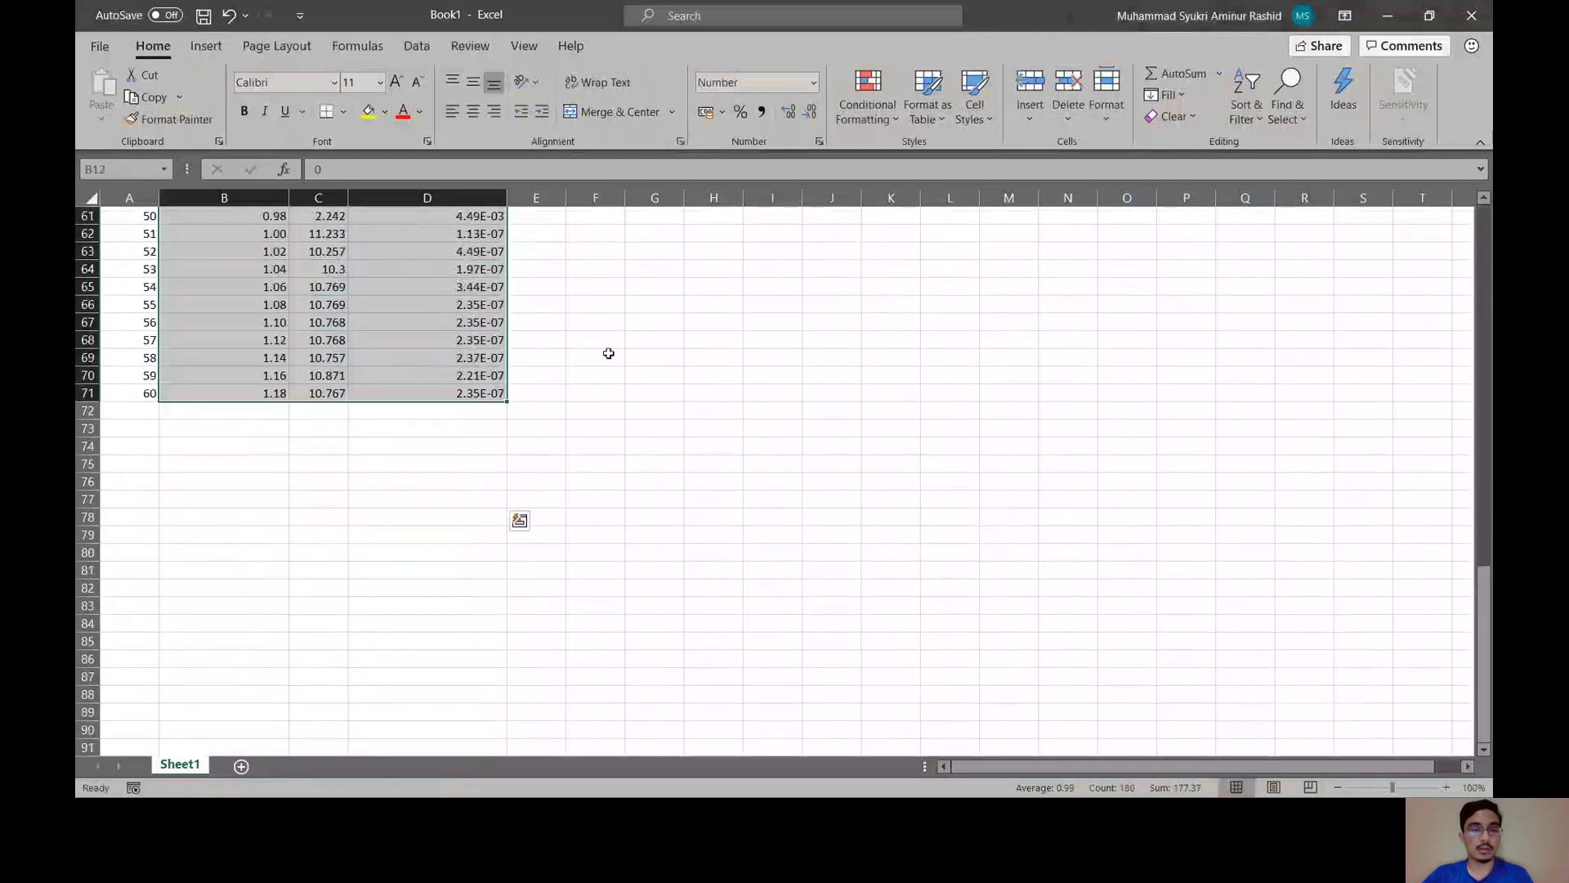
scroll(603, 317, "up", 5)
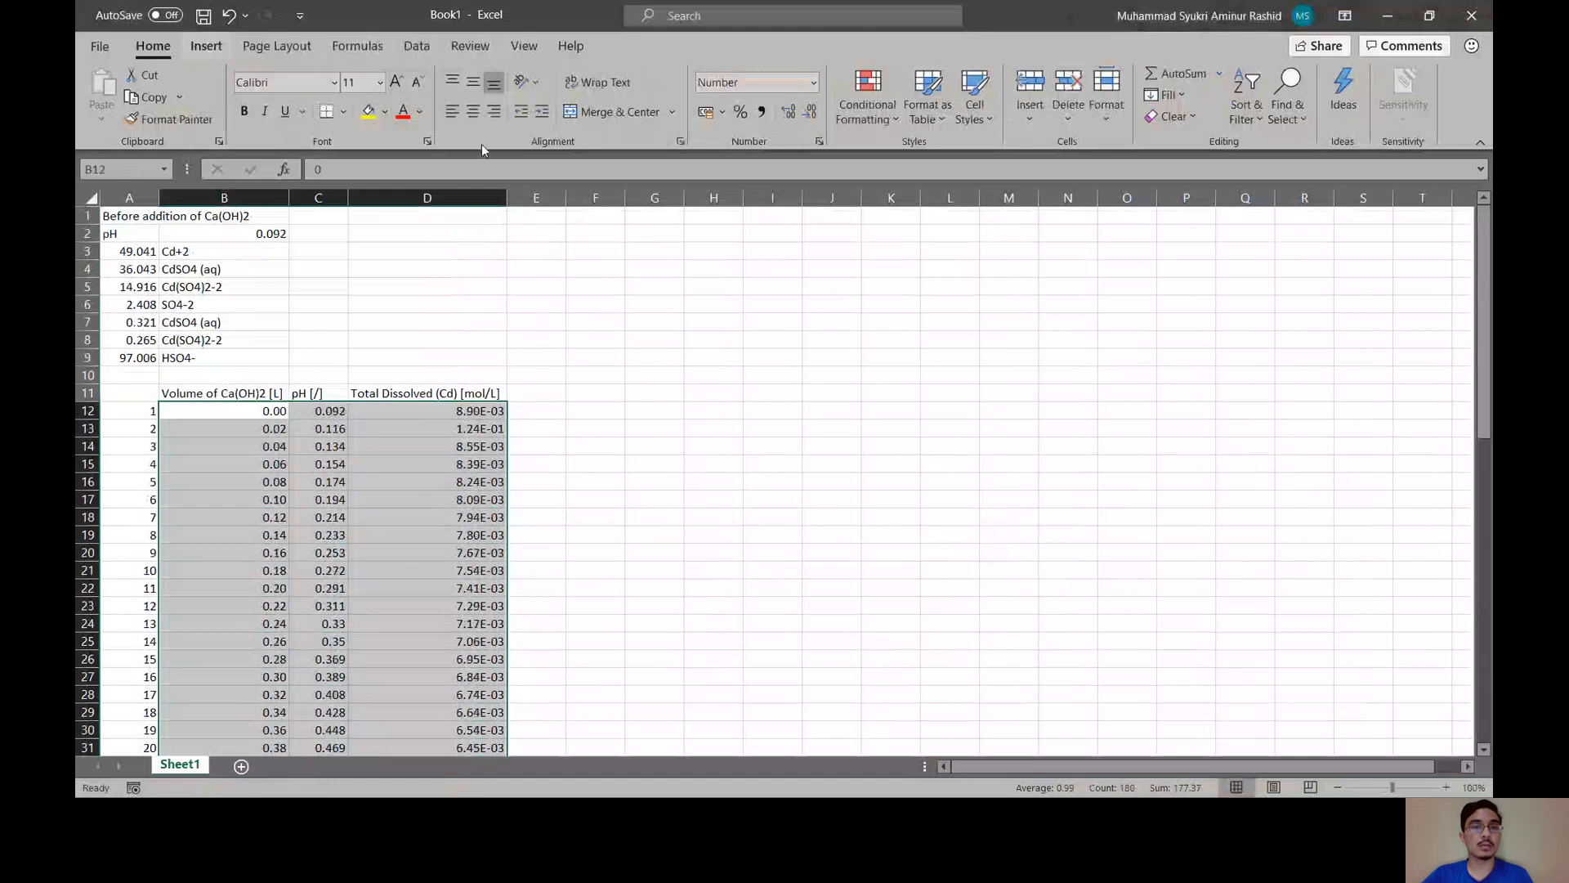
left_click(206, 48)
left_click(780, 121)
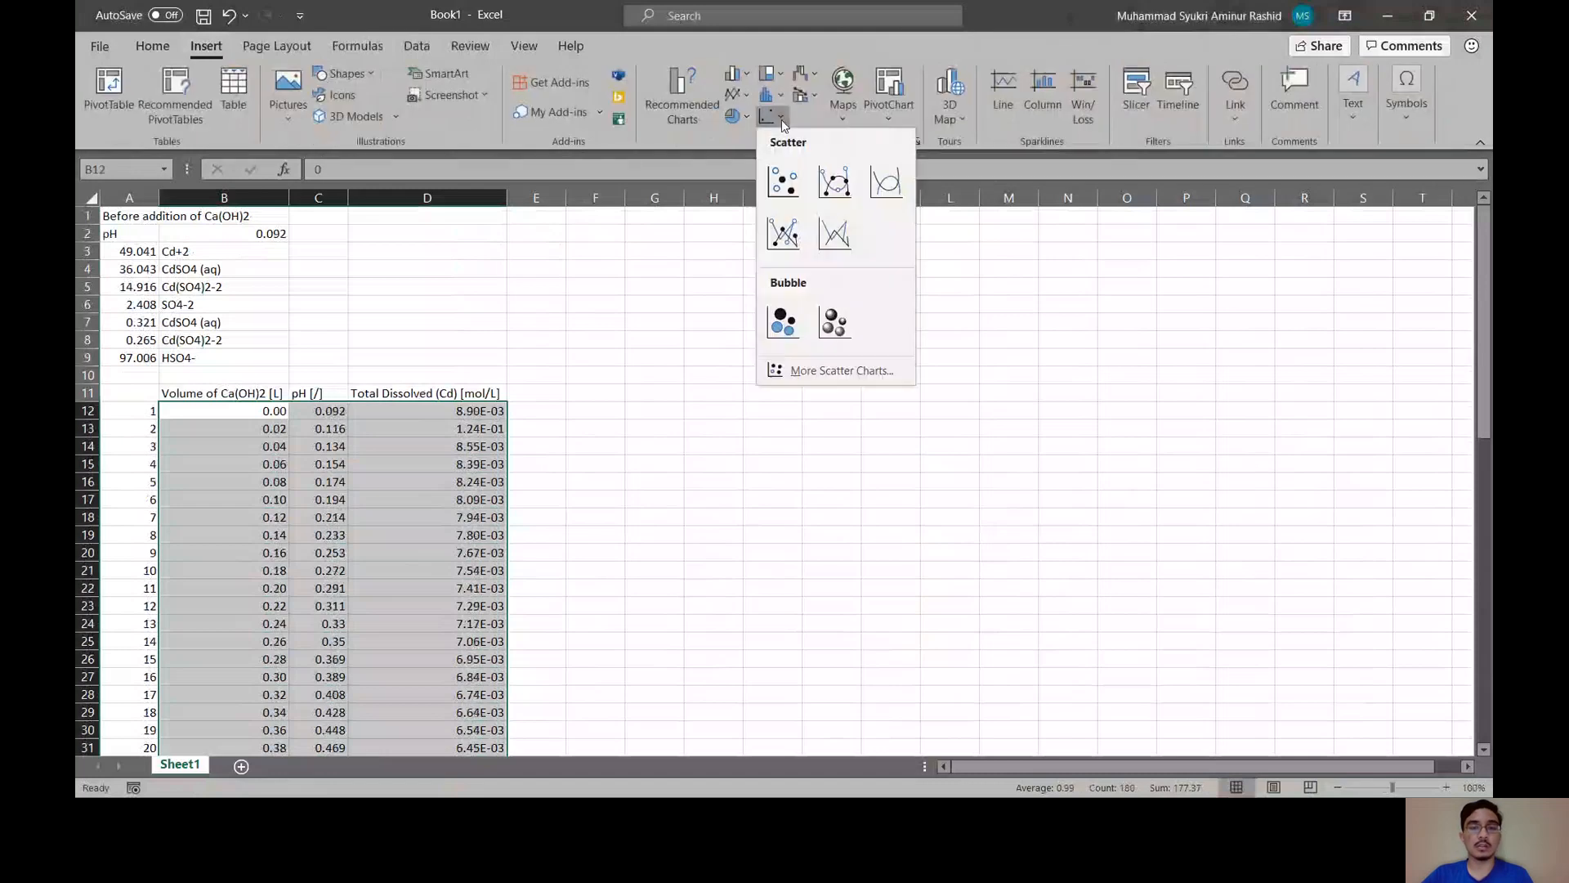
left_click(782, 181)
left_click_drag(935, 364, 940, 417)
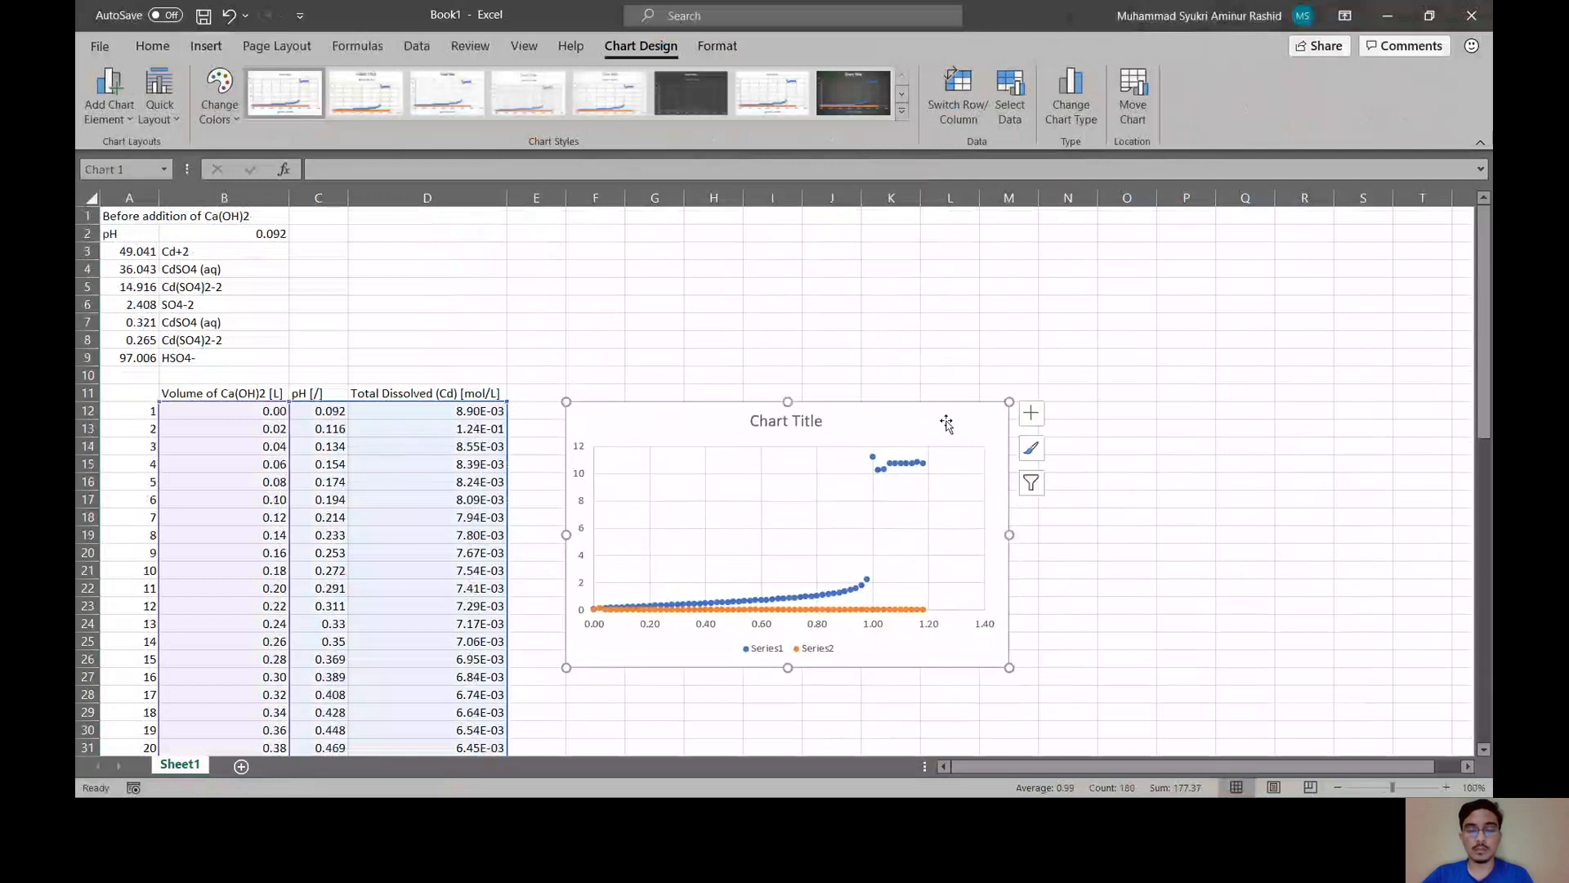
- Set the chart area's border to No line and remove the chart's gridlines
double_click(942, 418)
left_click(1267, 336)
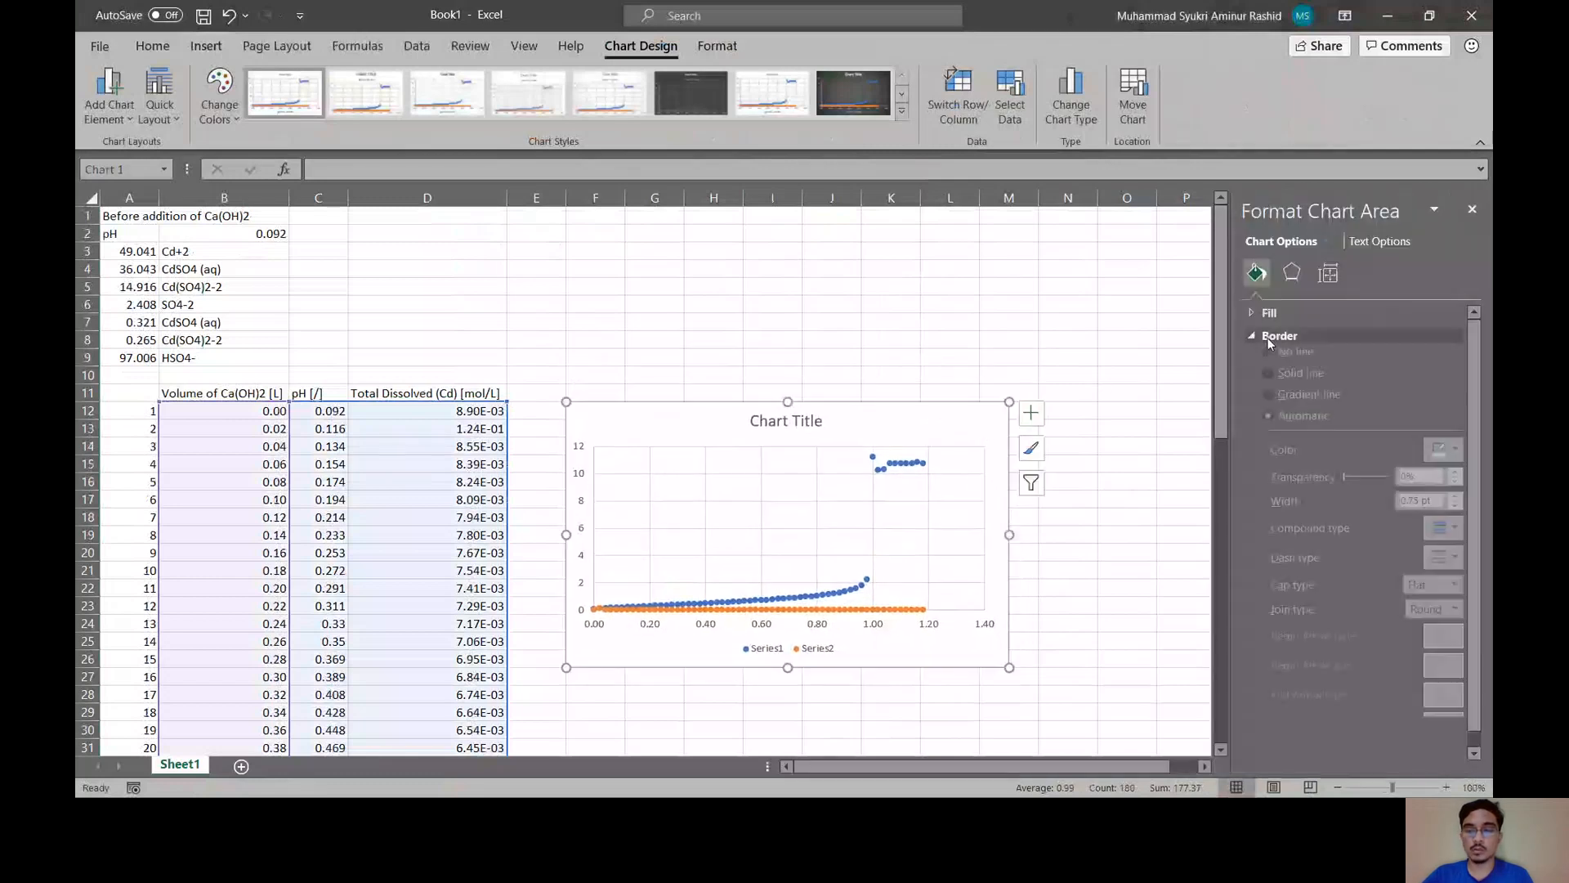
left_click(1278, 362)
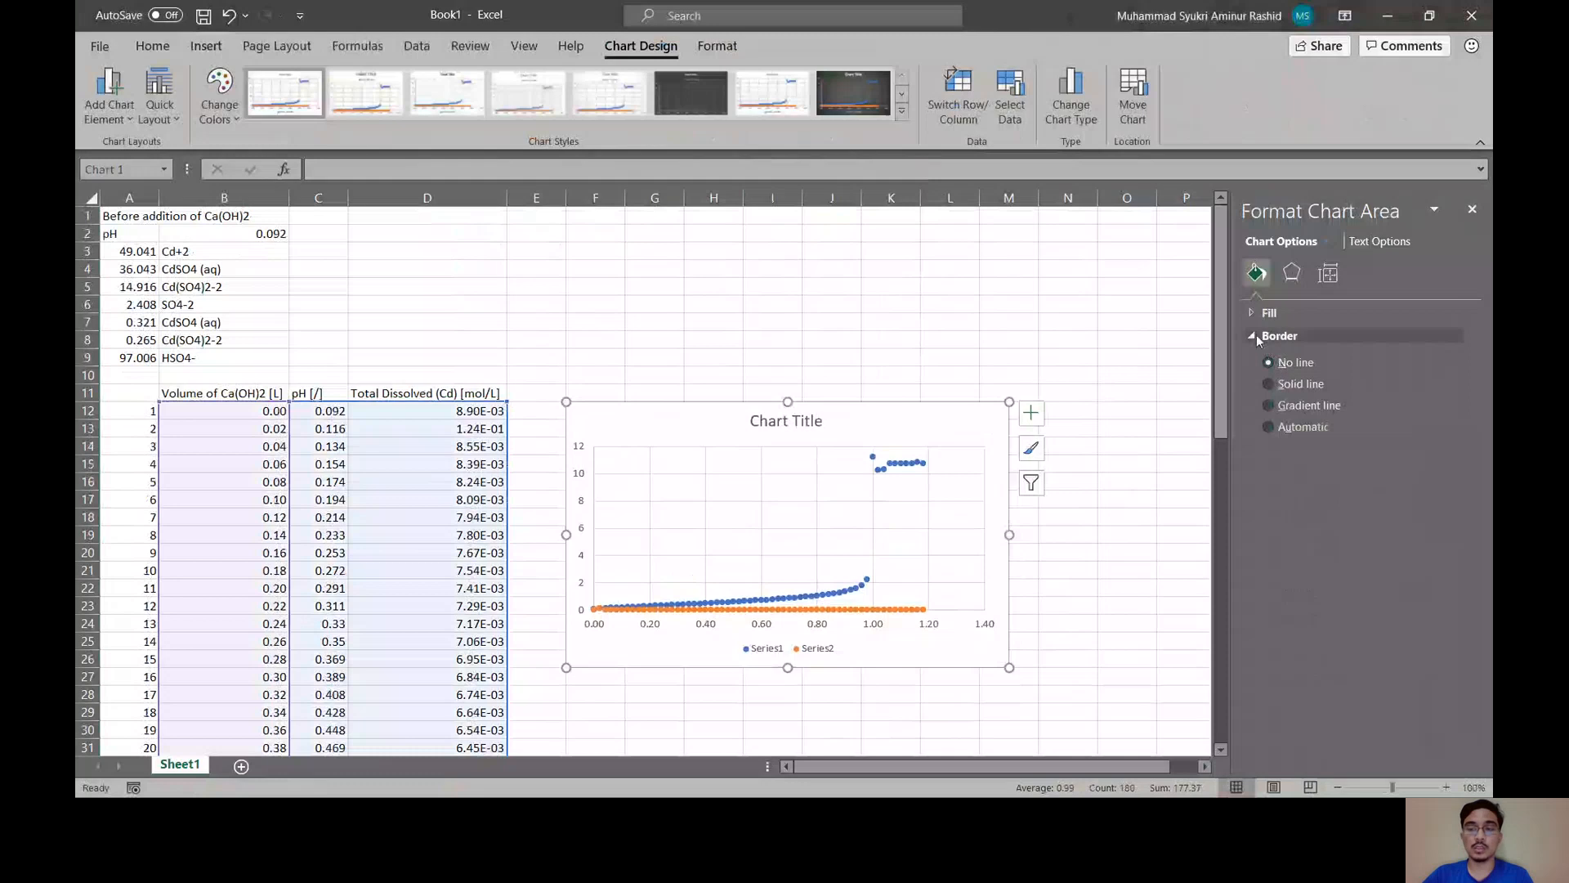
left_click(1257, 335)
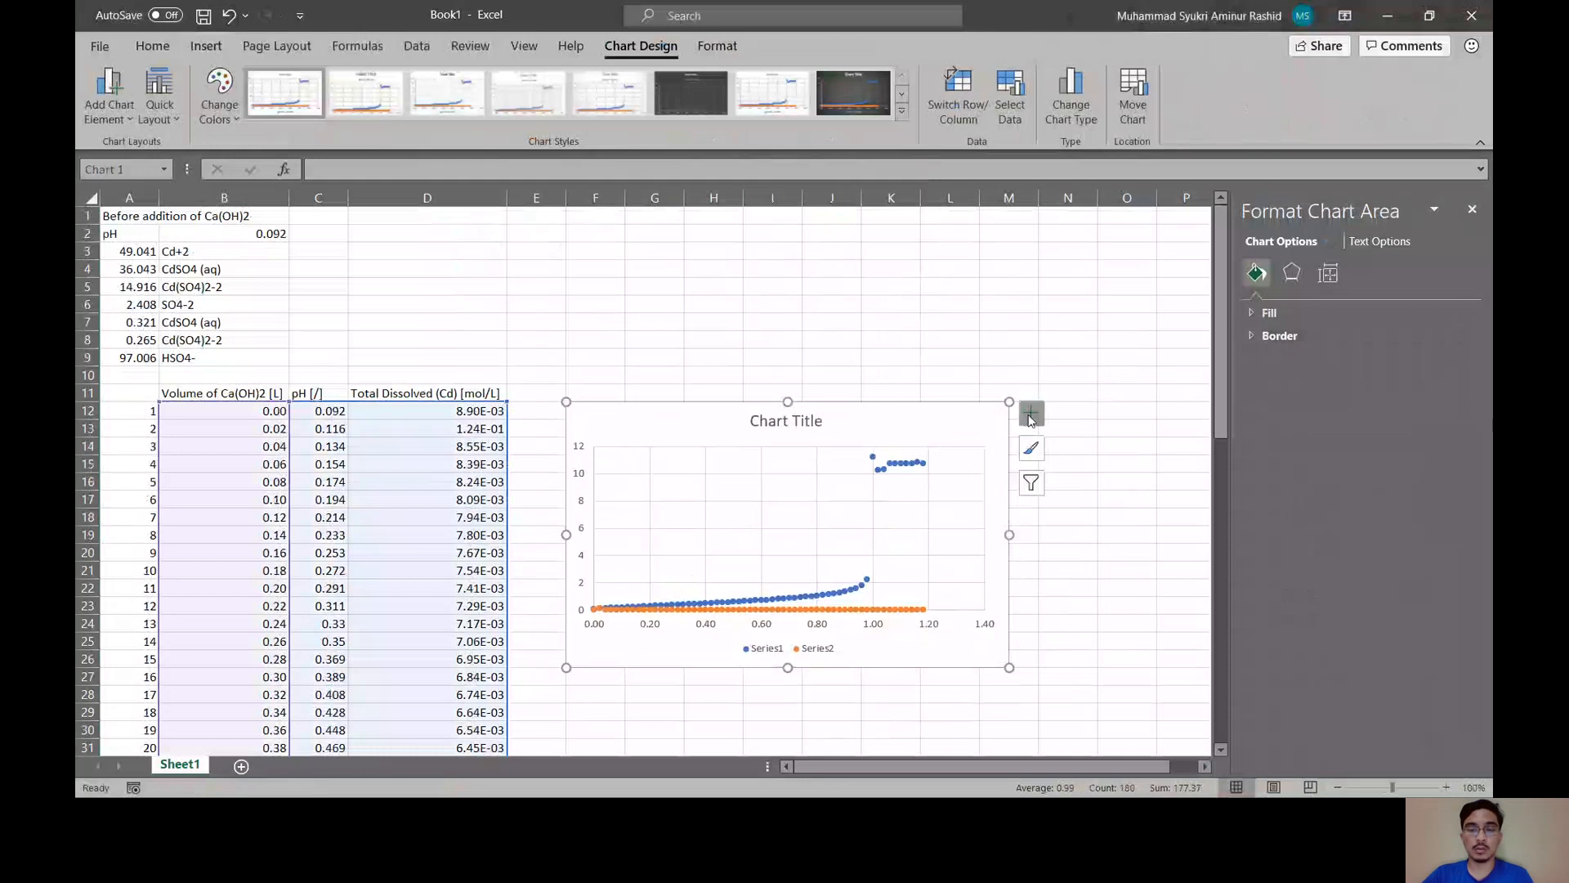
left_click(1031, 413)
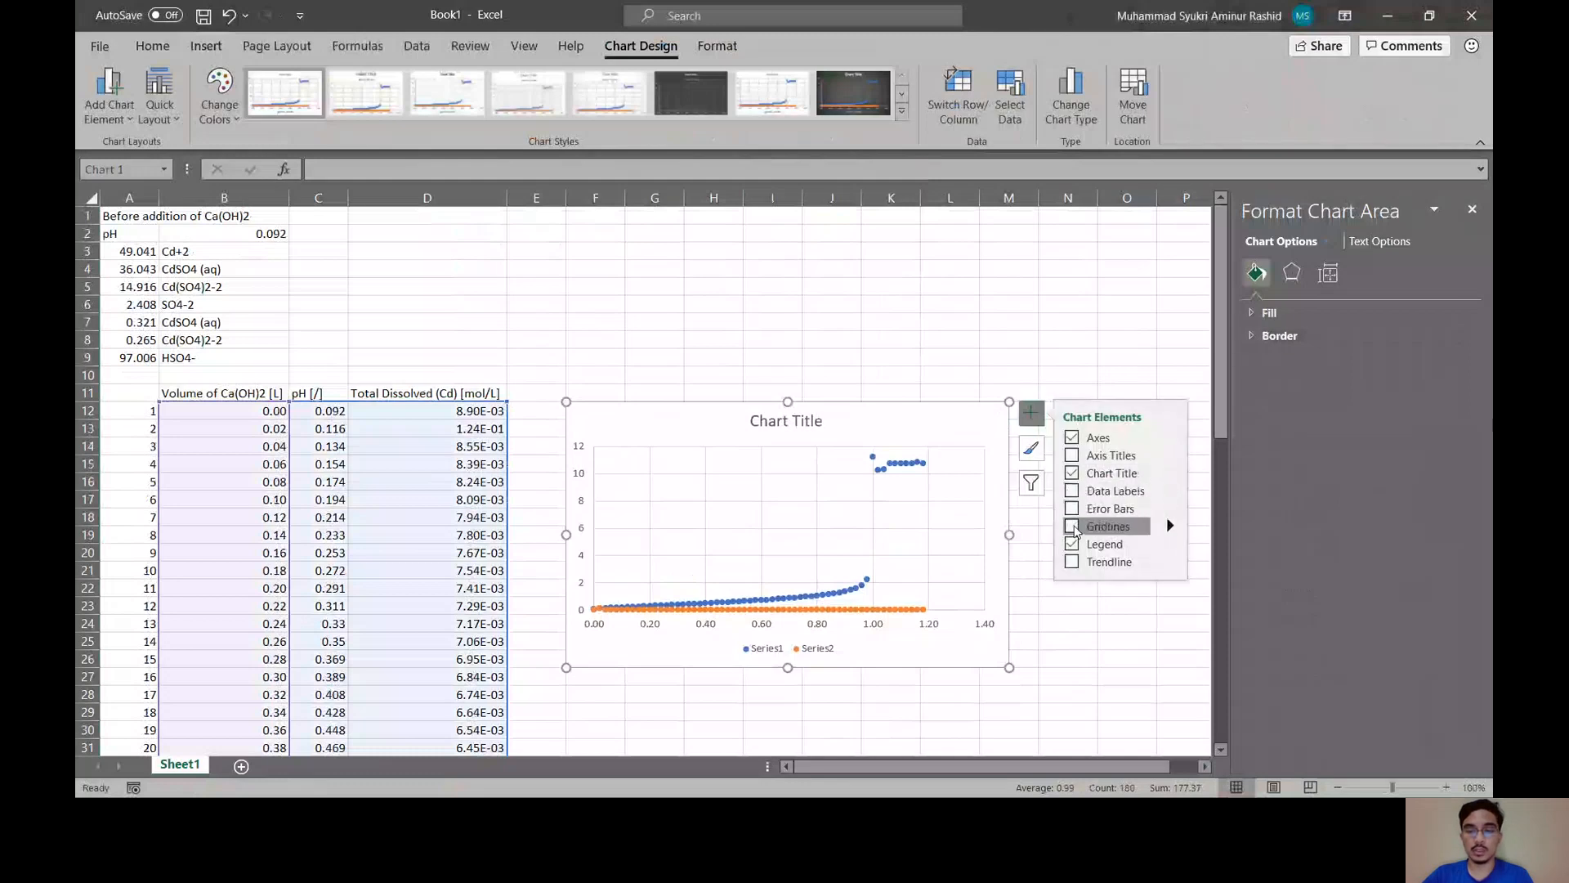
left_click(1072, 527)
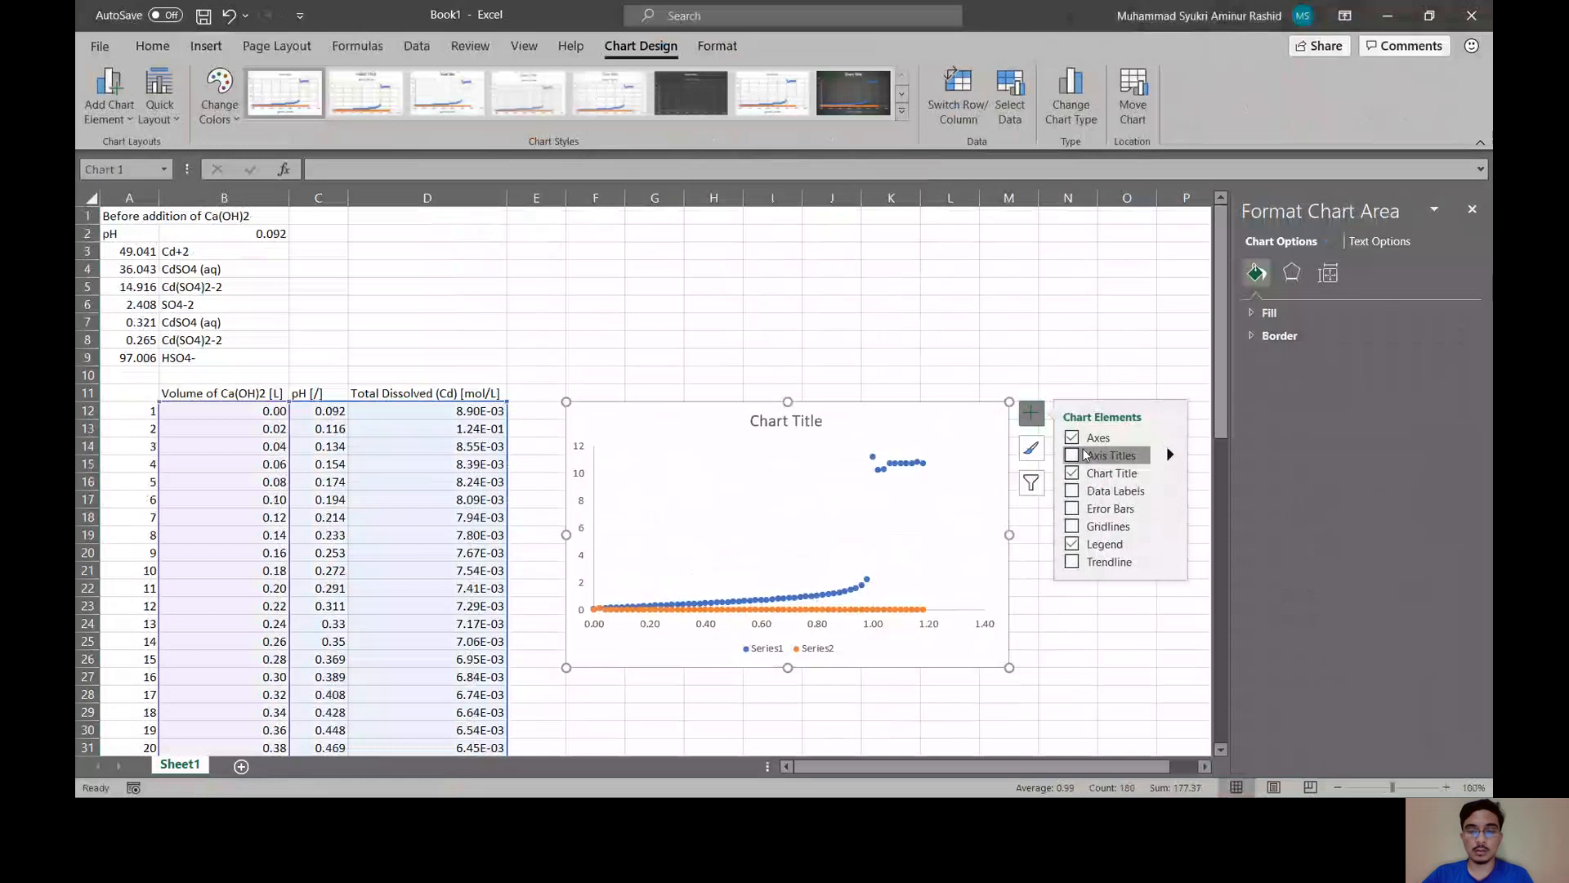
- Plot the orange total dissolved Cd series on the secondary axis
left_click(917, 609)
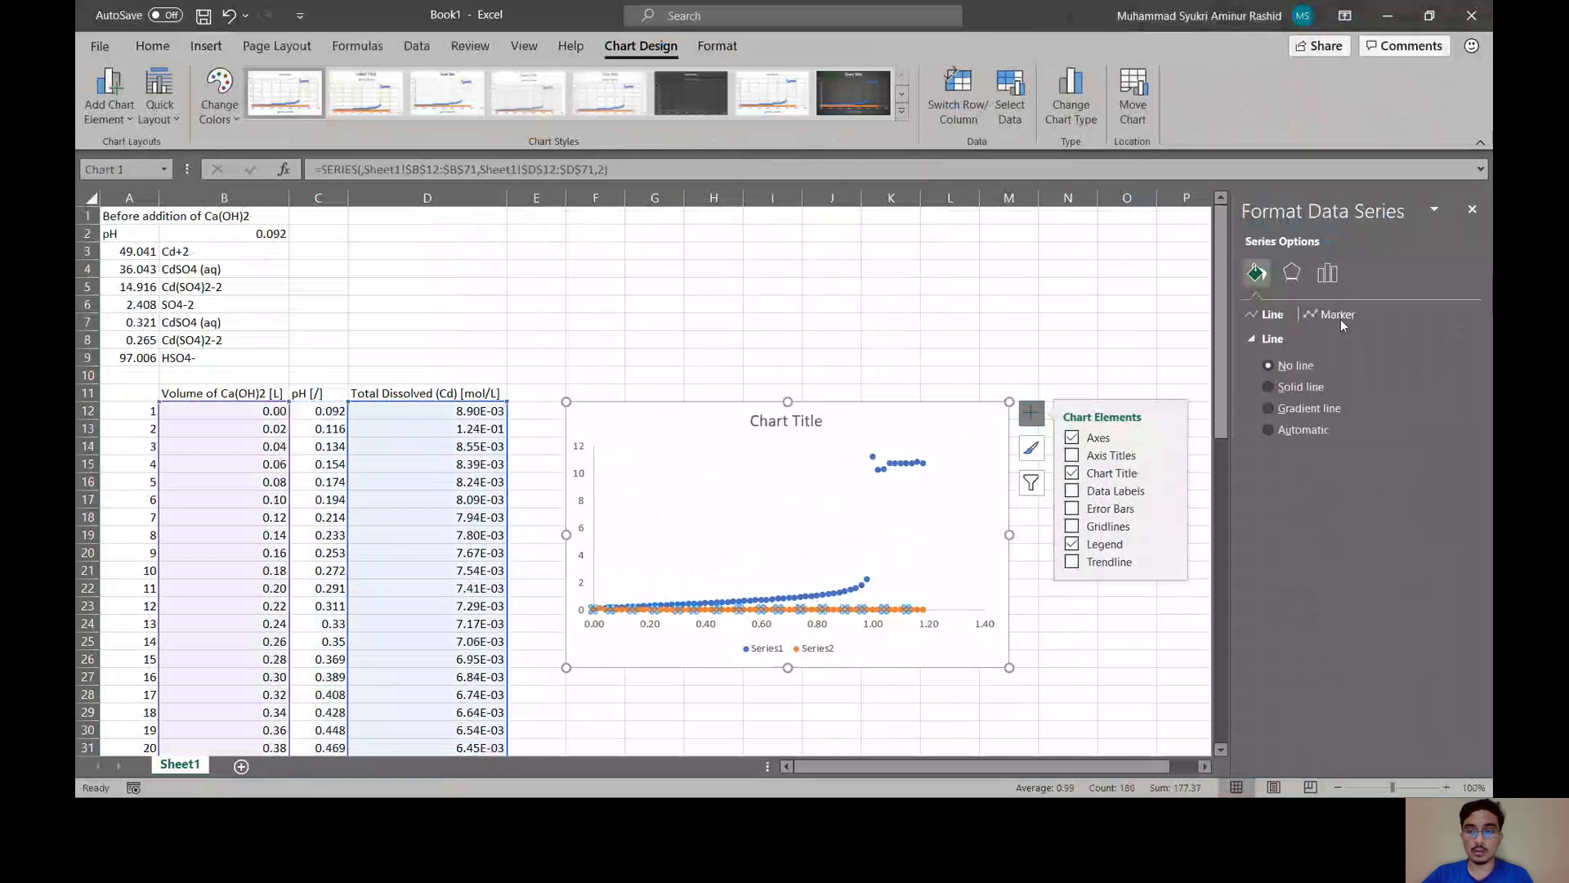
left_click(1327, 272)
left_click(1278, 382)
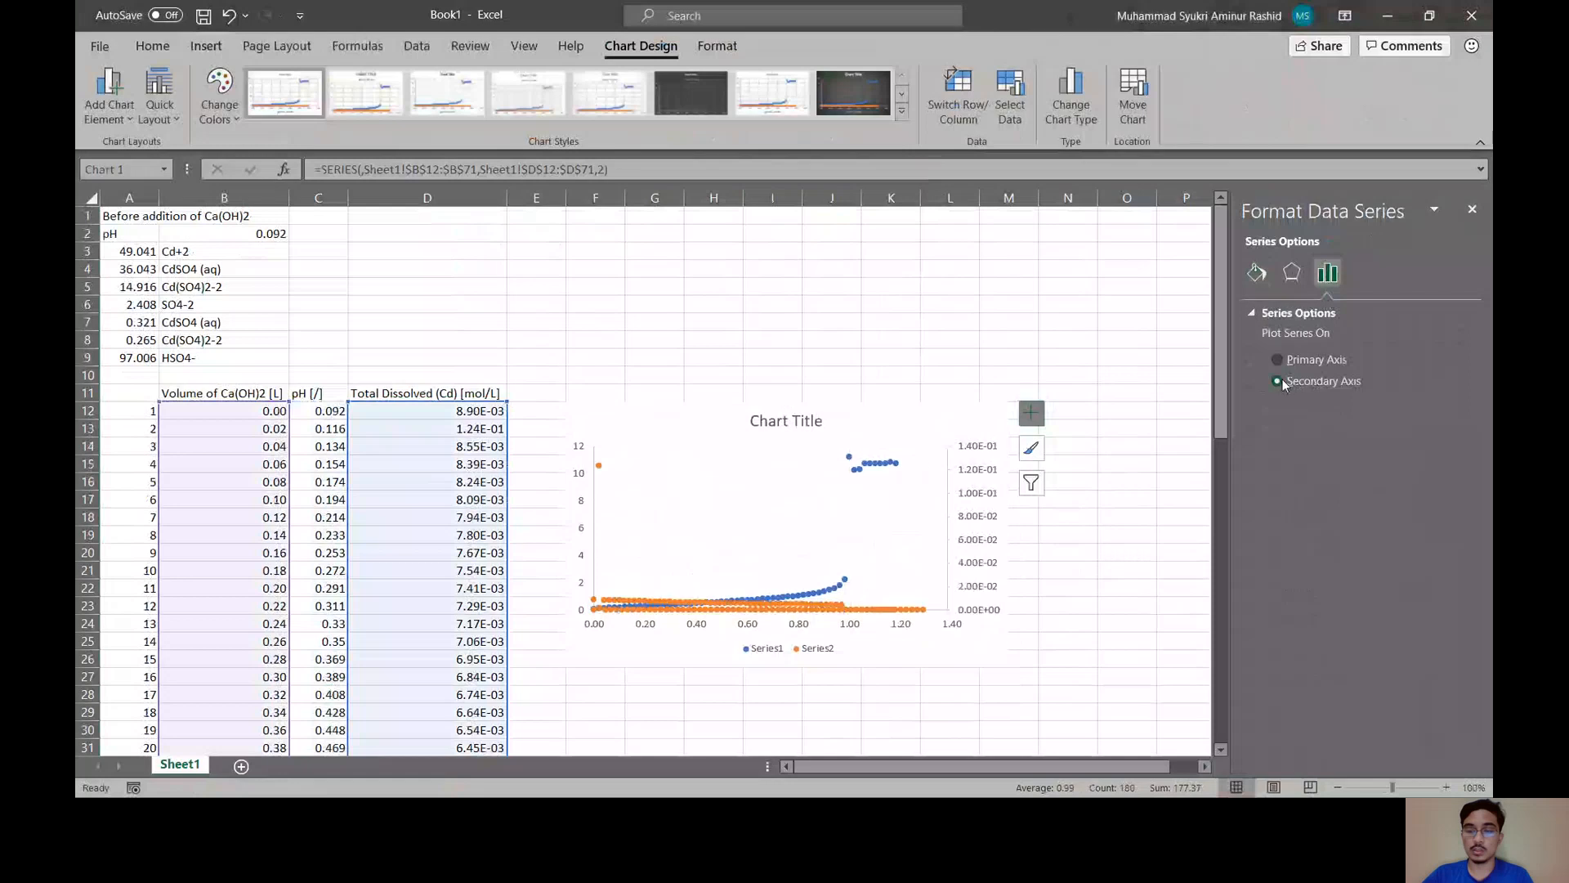
left_click(922, 654)
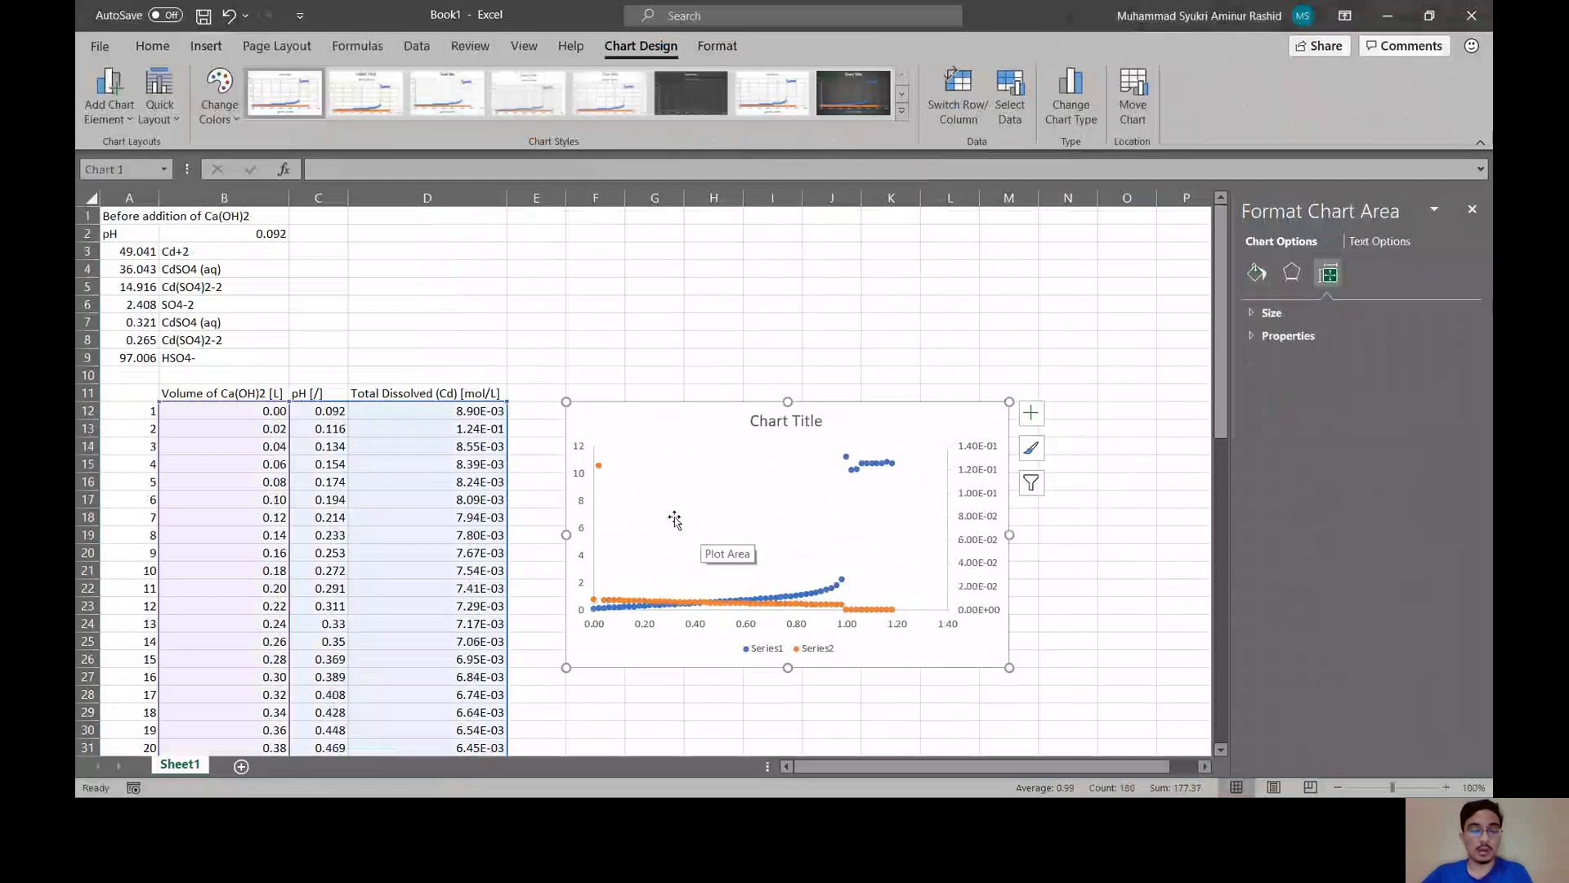
- Set the major tick marks to Outside on both the primary vertical pH axis and the horizontal volume axis
left_click(587, 501)
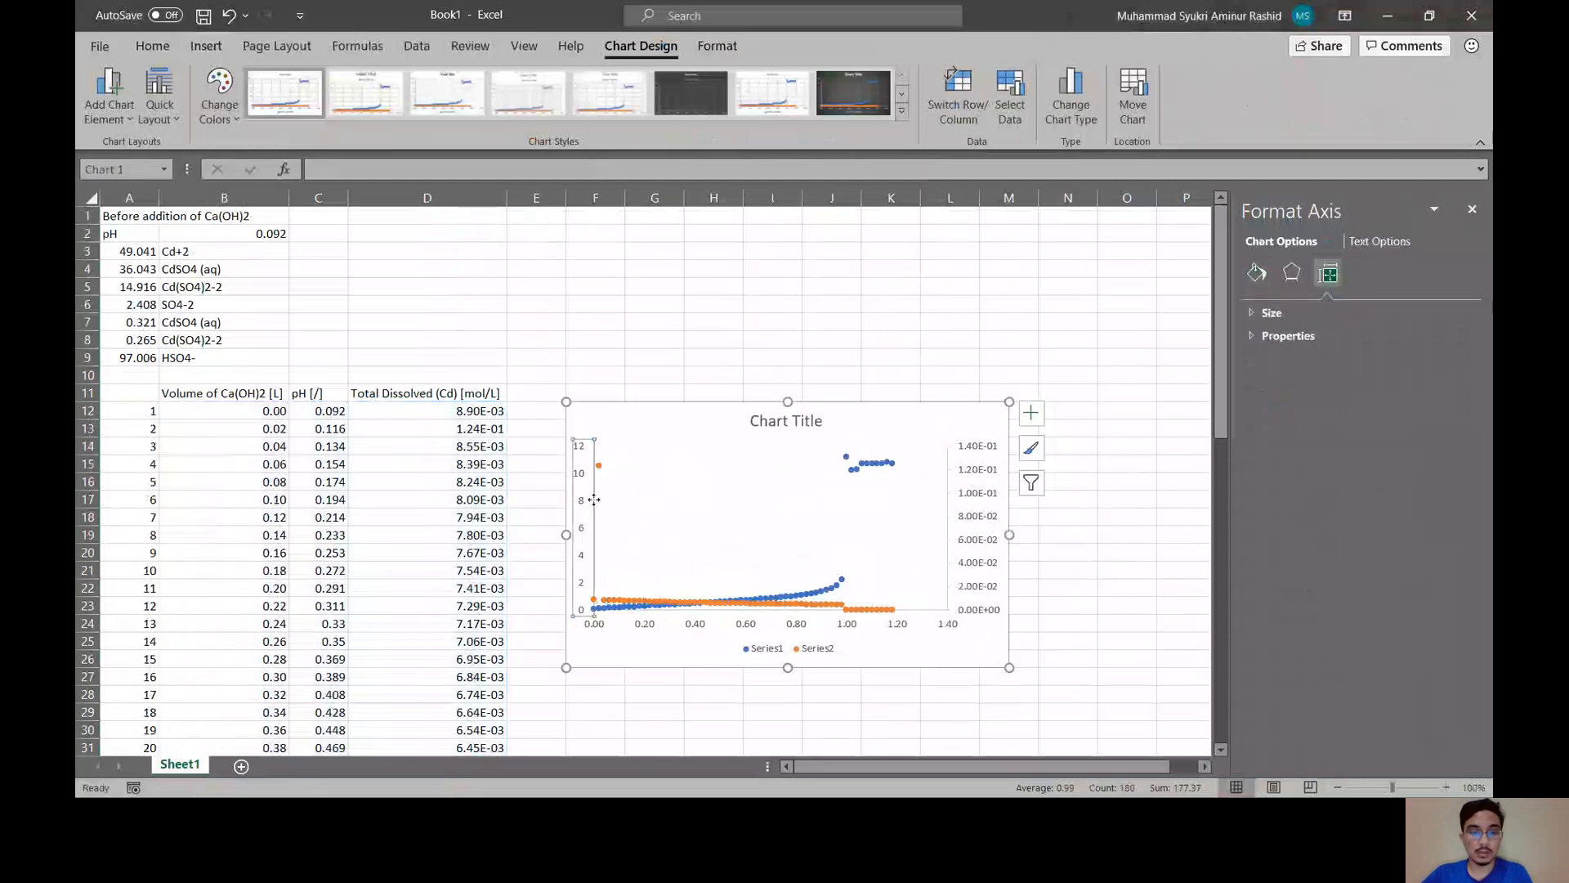
left_click(1292, 281)
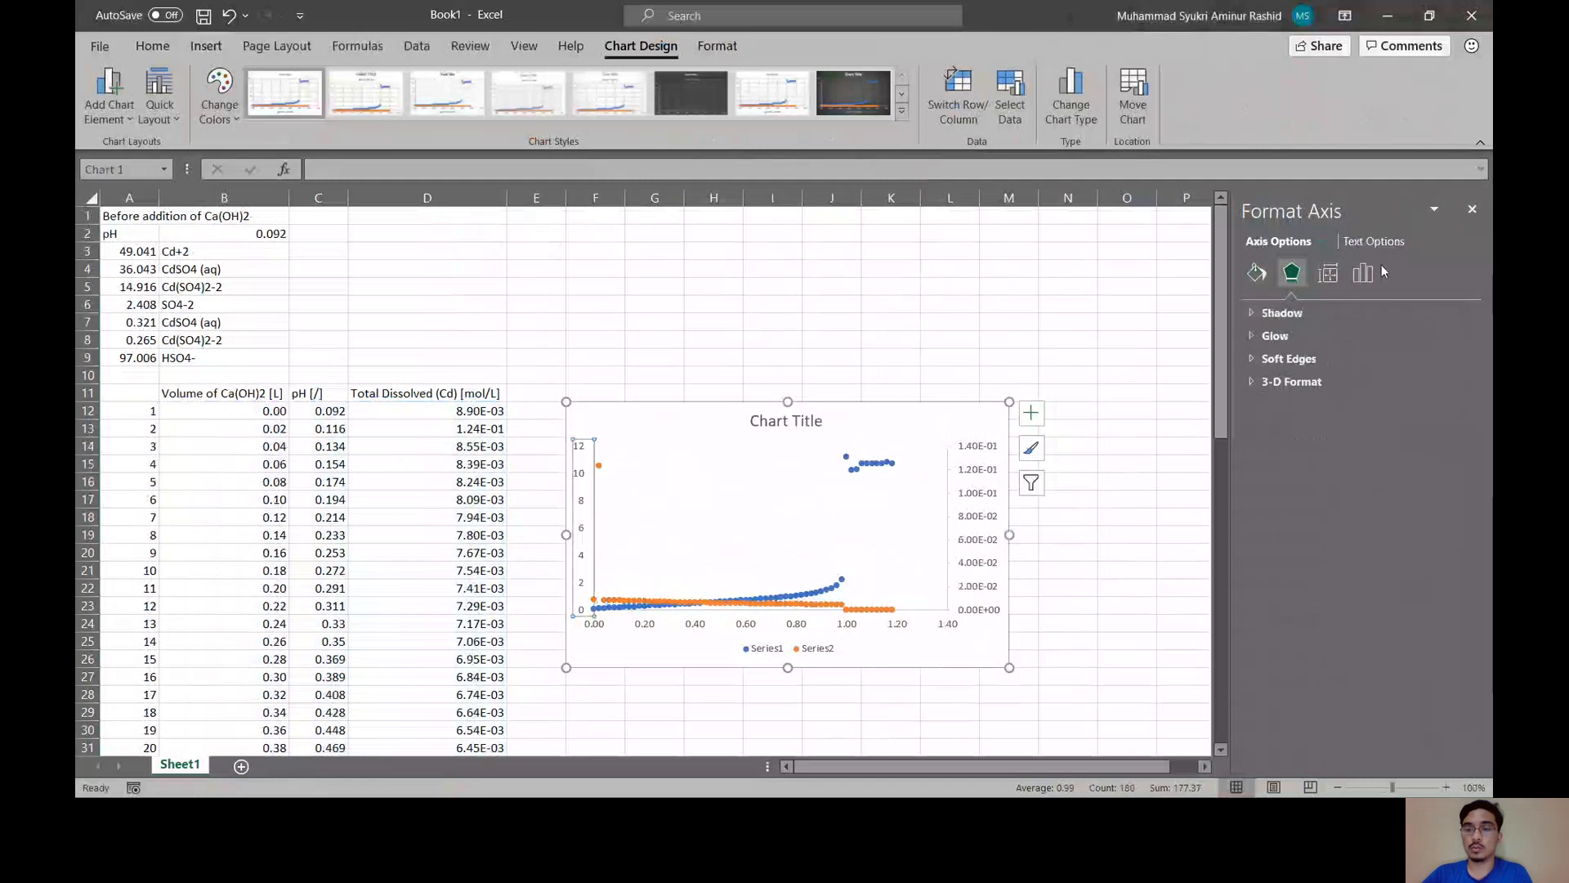
left_click(1362, 272)
left_click(1255, 336)
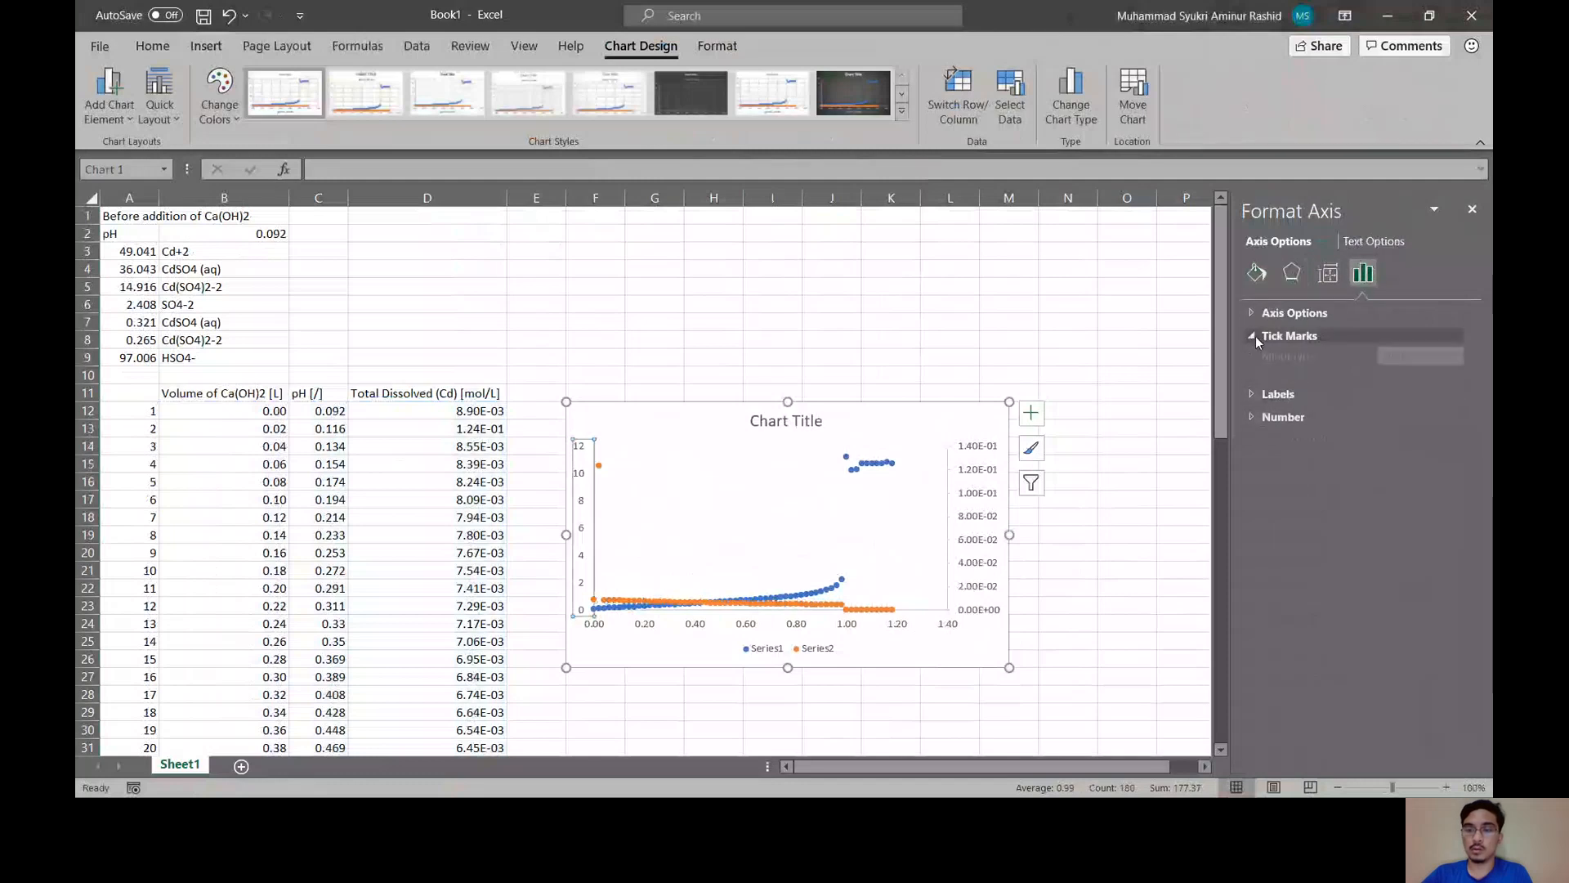
left_click(1418, 357)
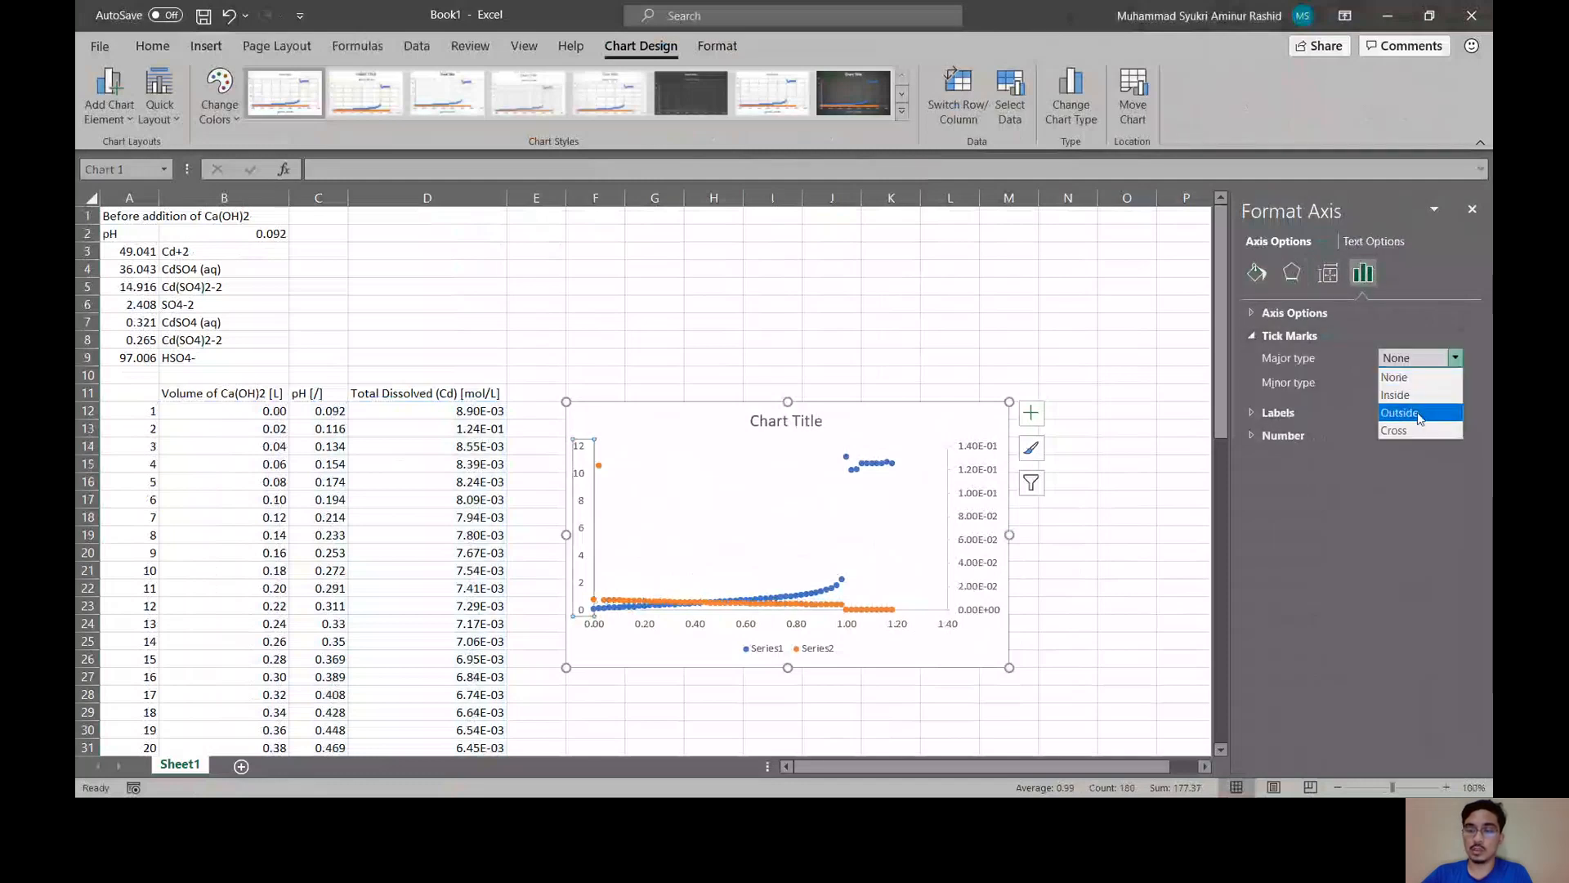
left_click(1417, 413)
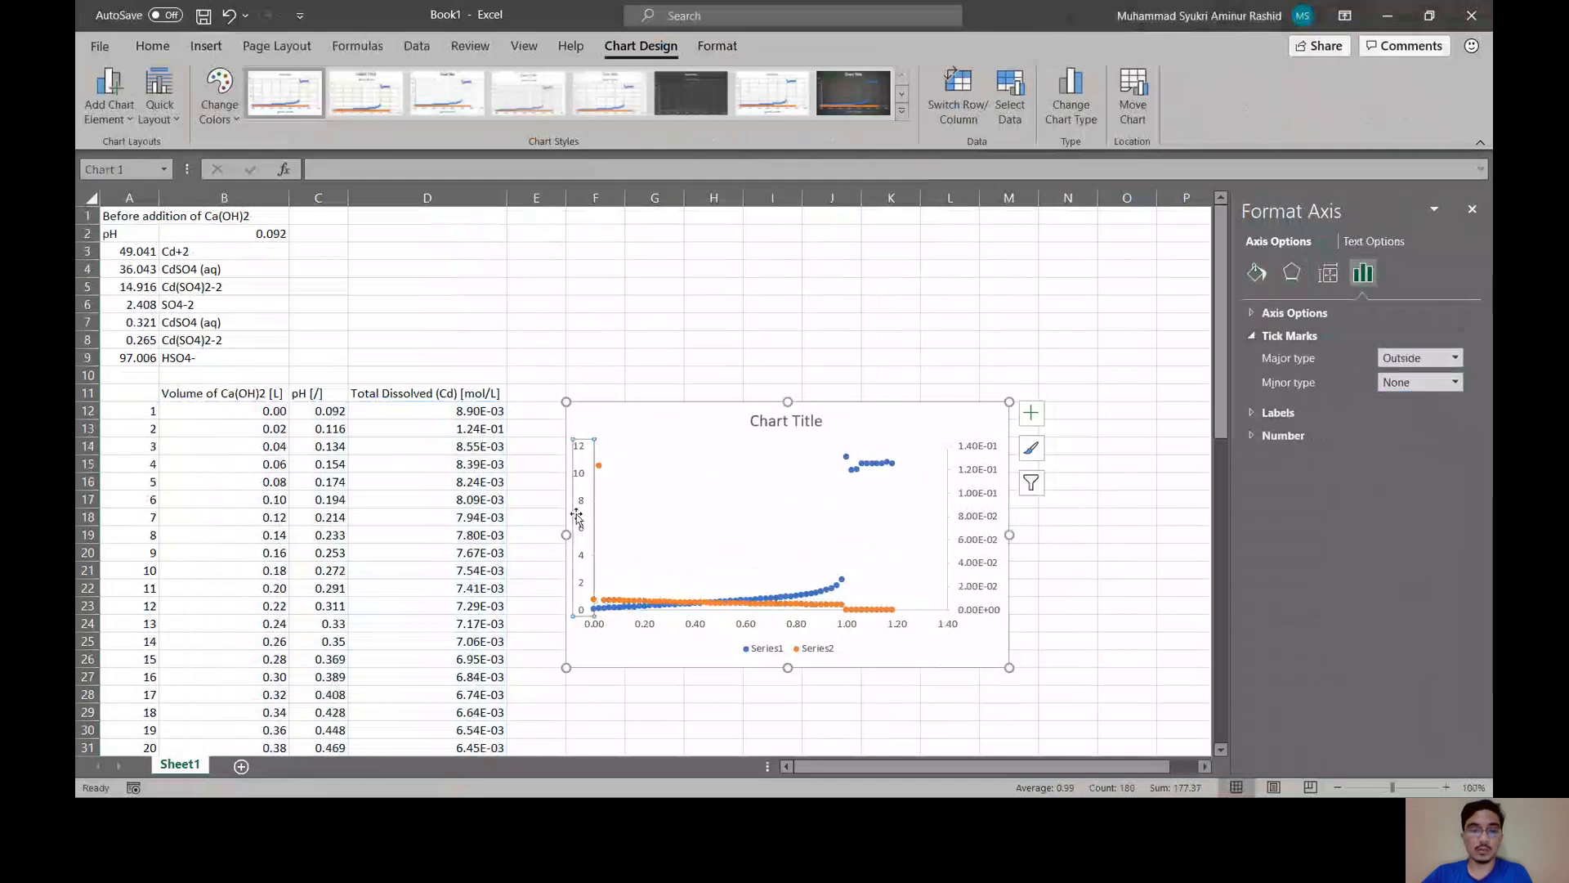
left_click(885, 626)
left_click(1407, 358)
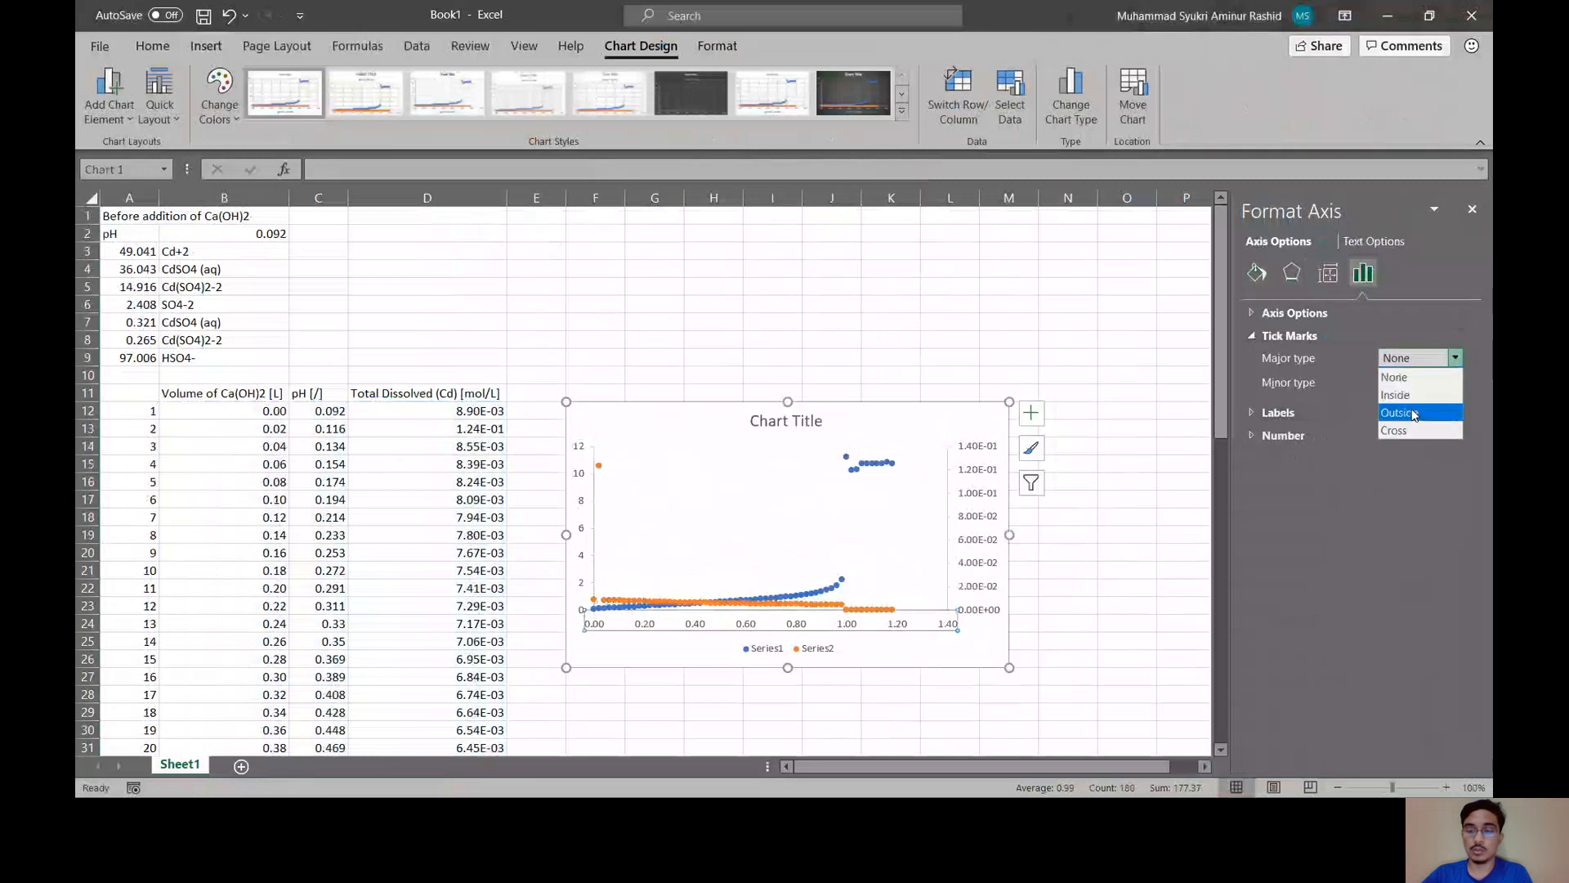
left_click(1414, 413)
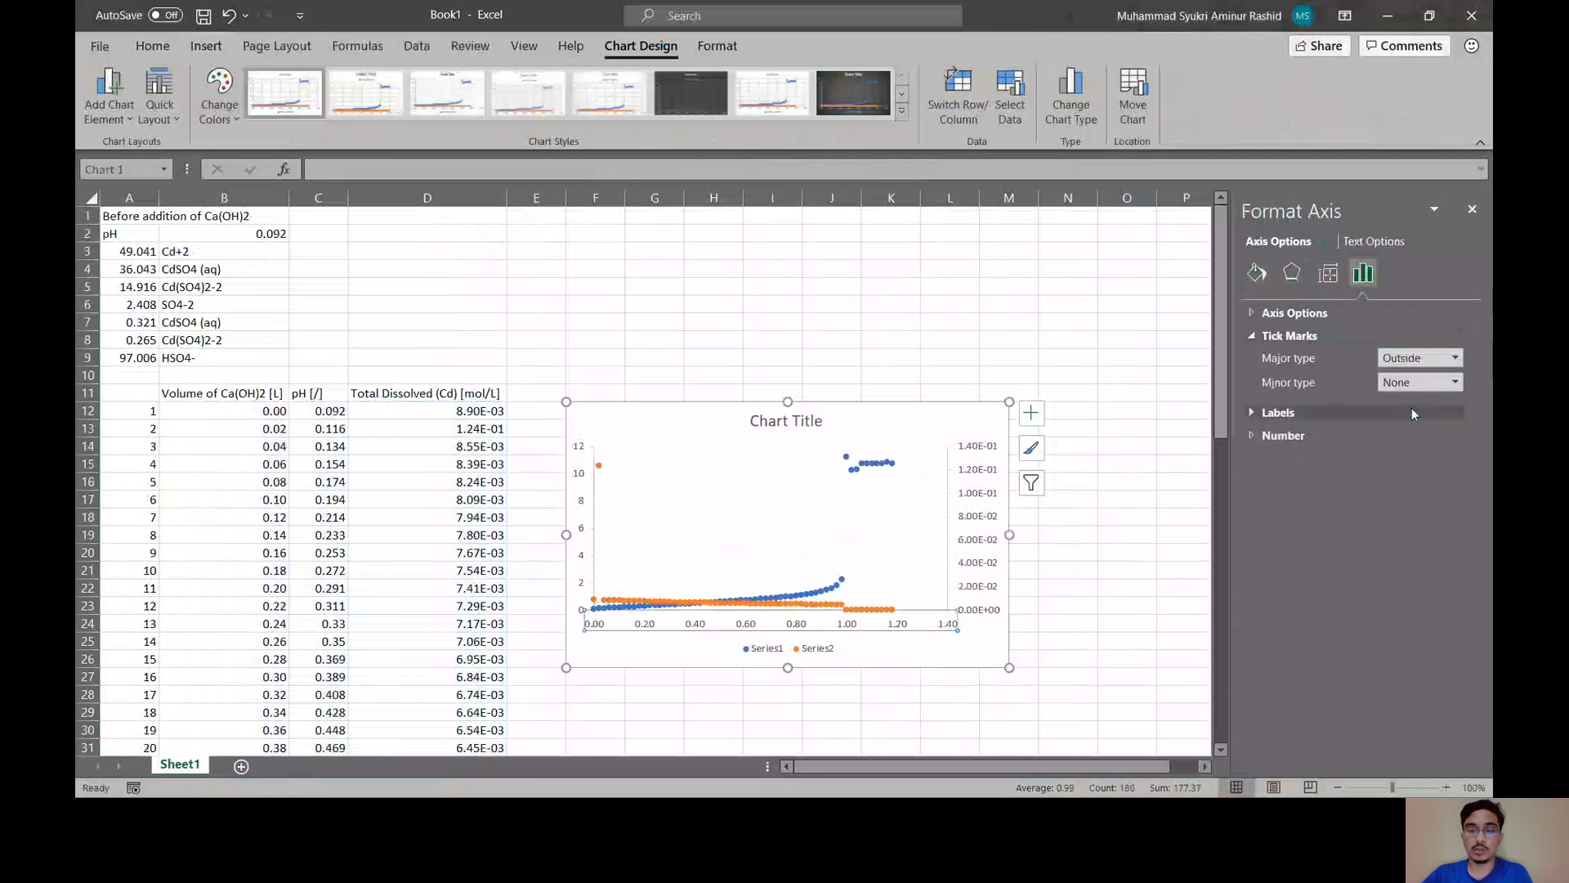
- Format the primary vertical pH axis with a black 1 pt line and bold black labels
left_click(590, 482)
left_click(1257, 272)
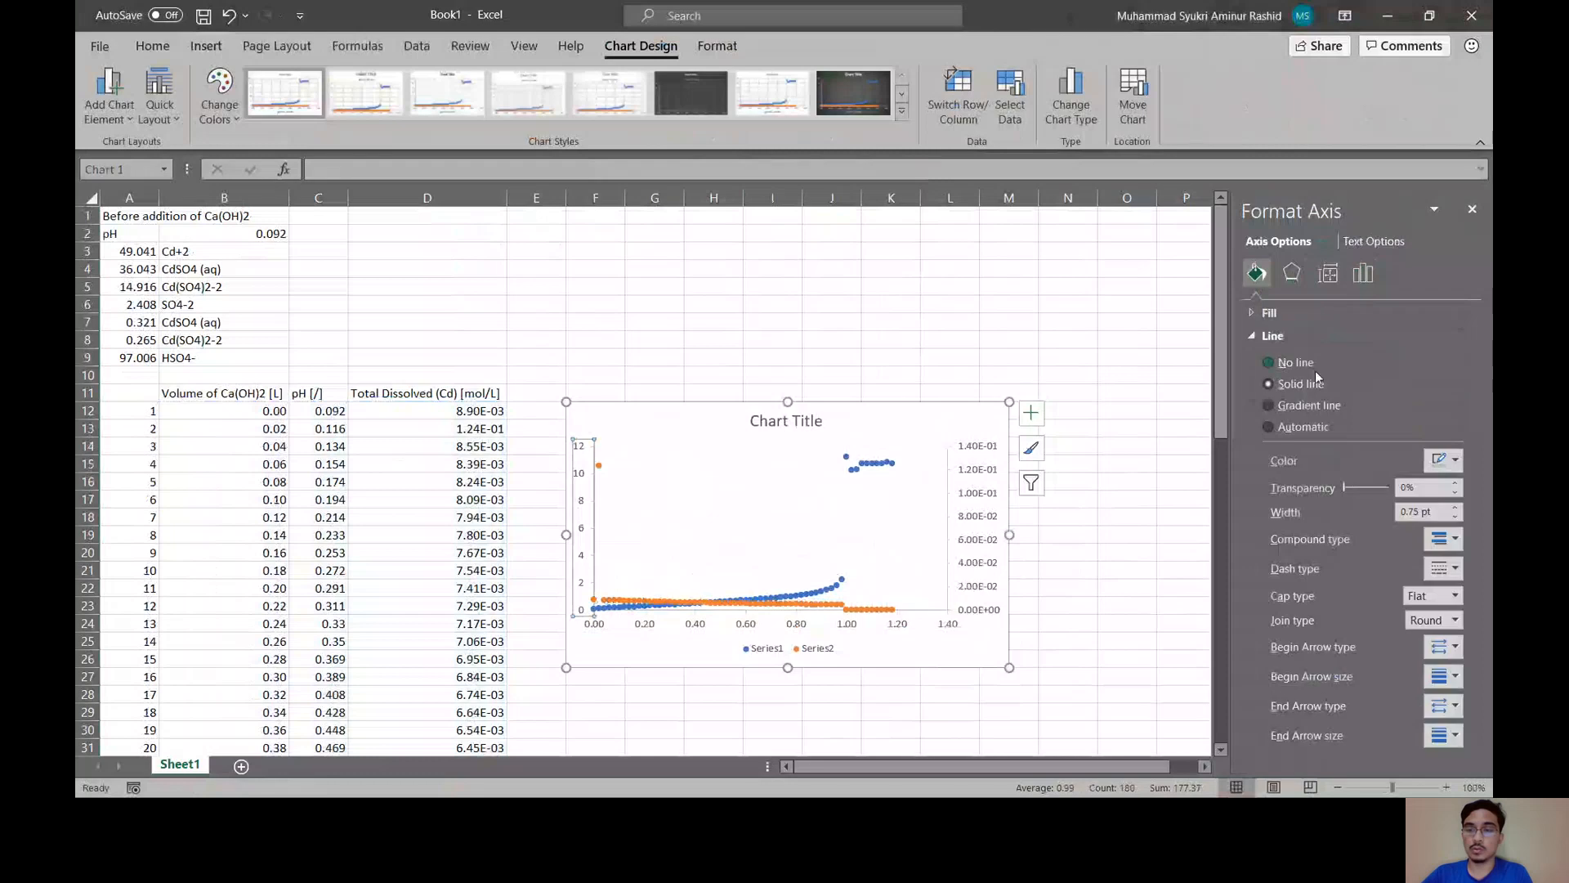
left_click(1442, 459)
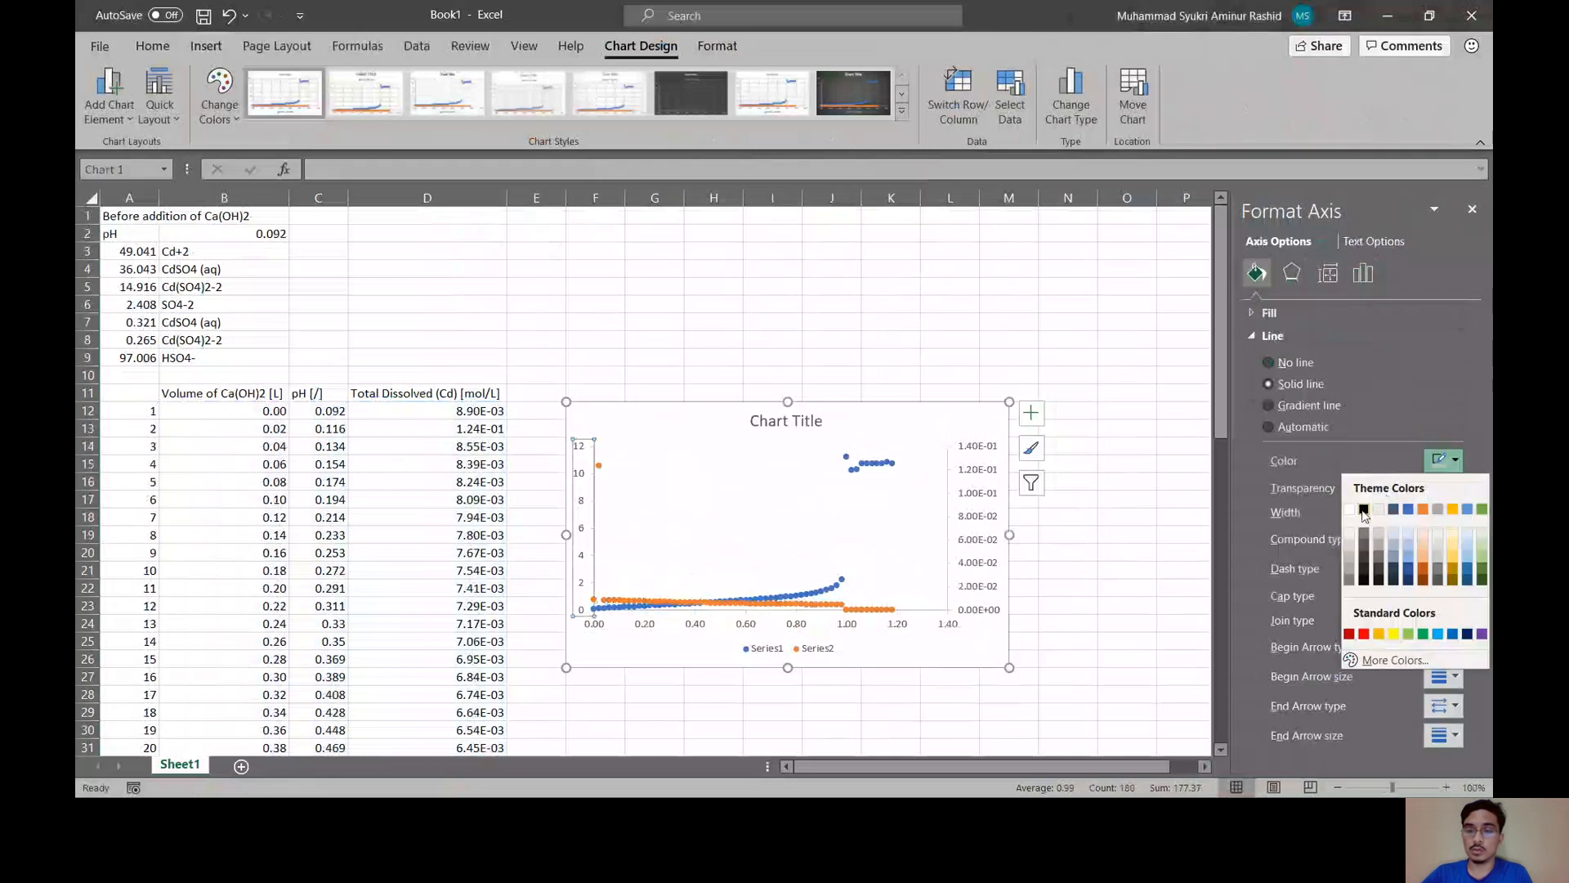
left_click(1363, 509)
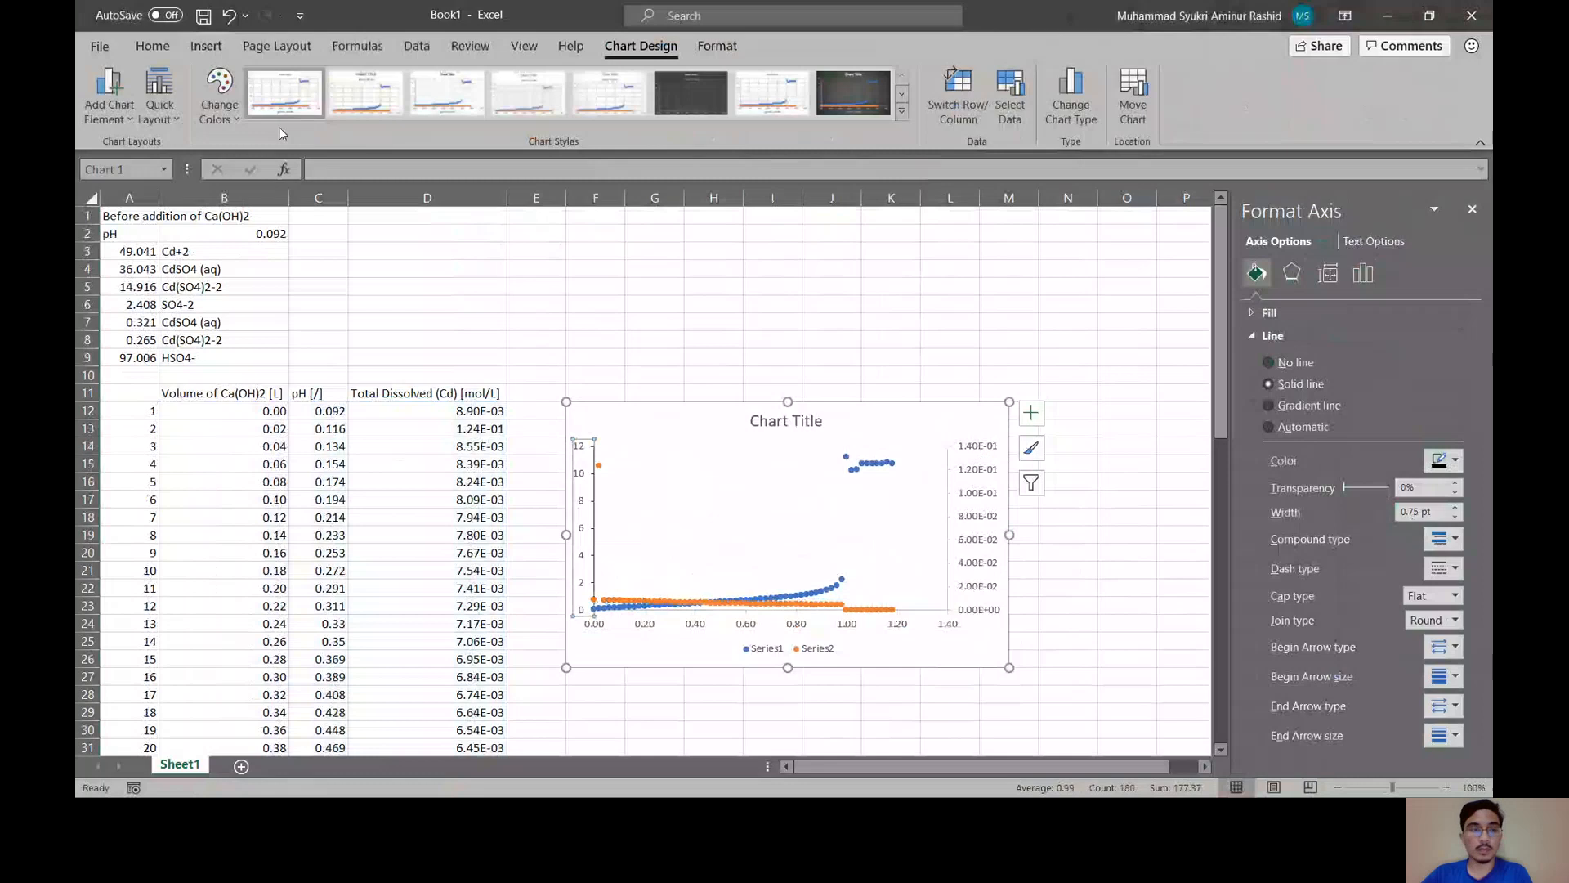
left_click(153, 46)
left_click(420, 112)
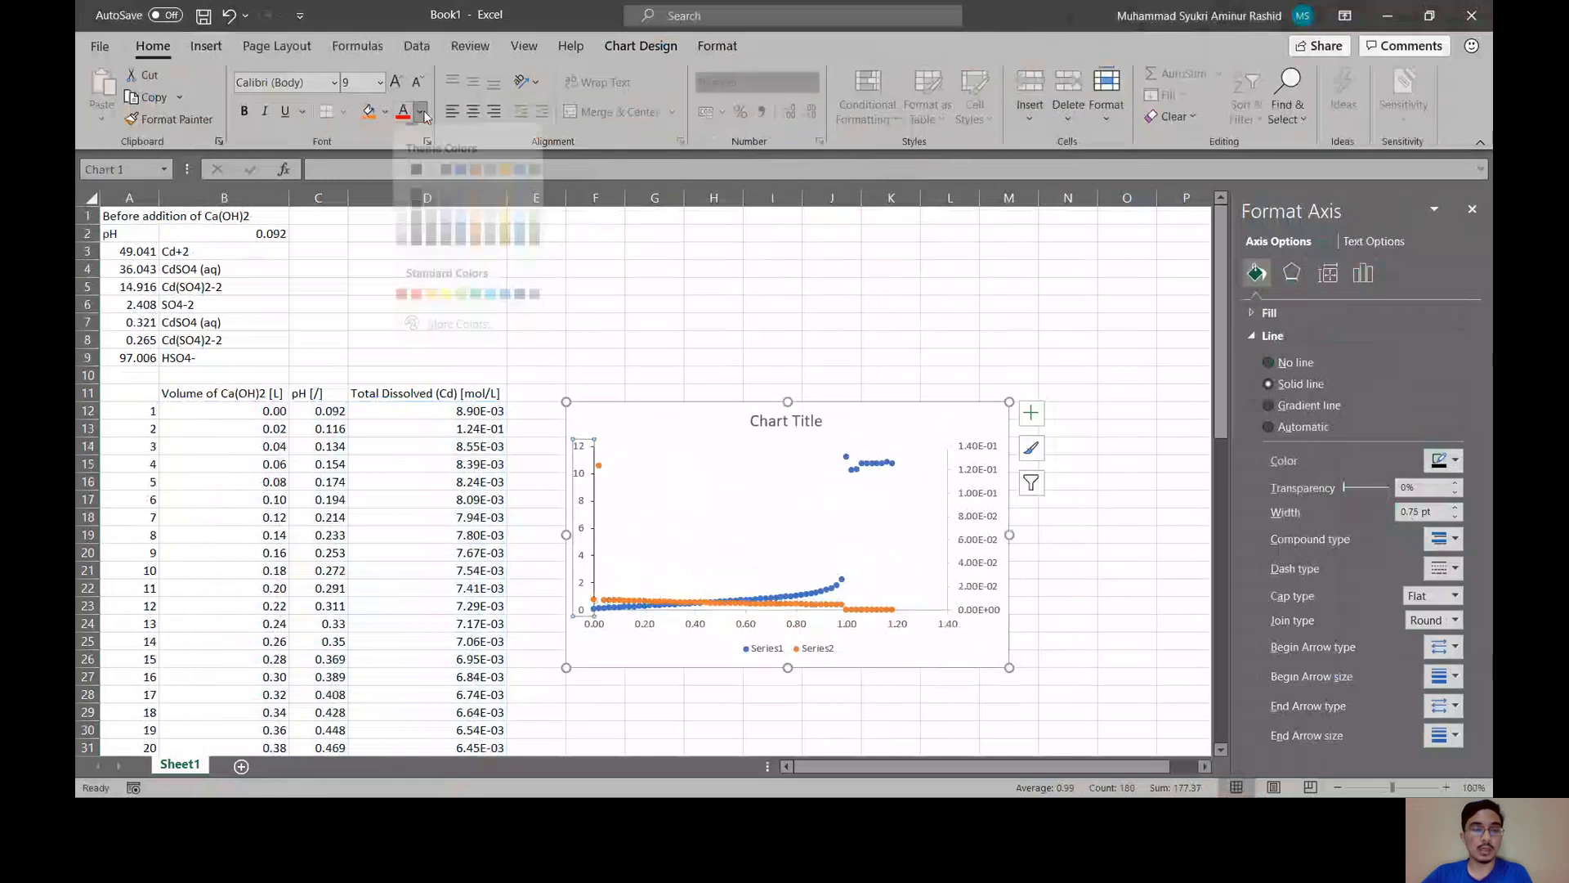
left_click(416, 139)
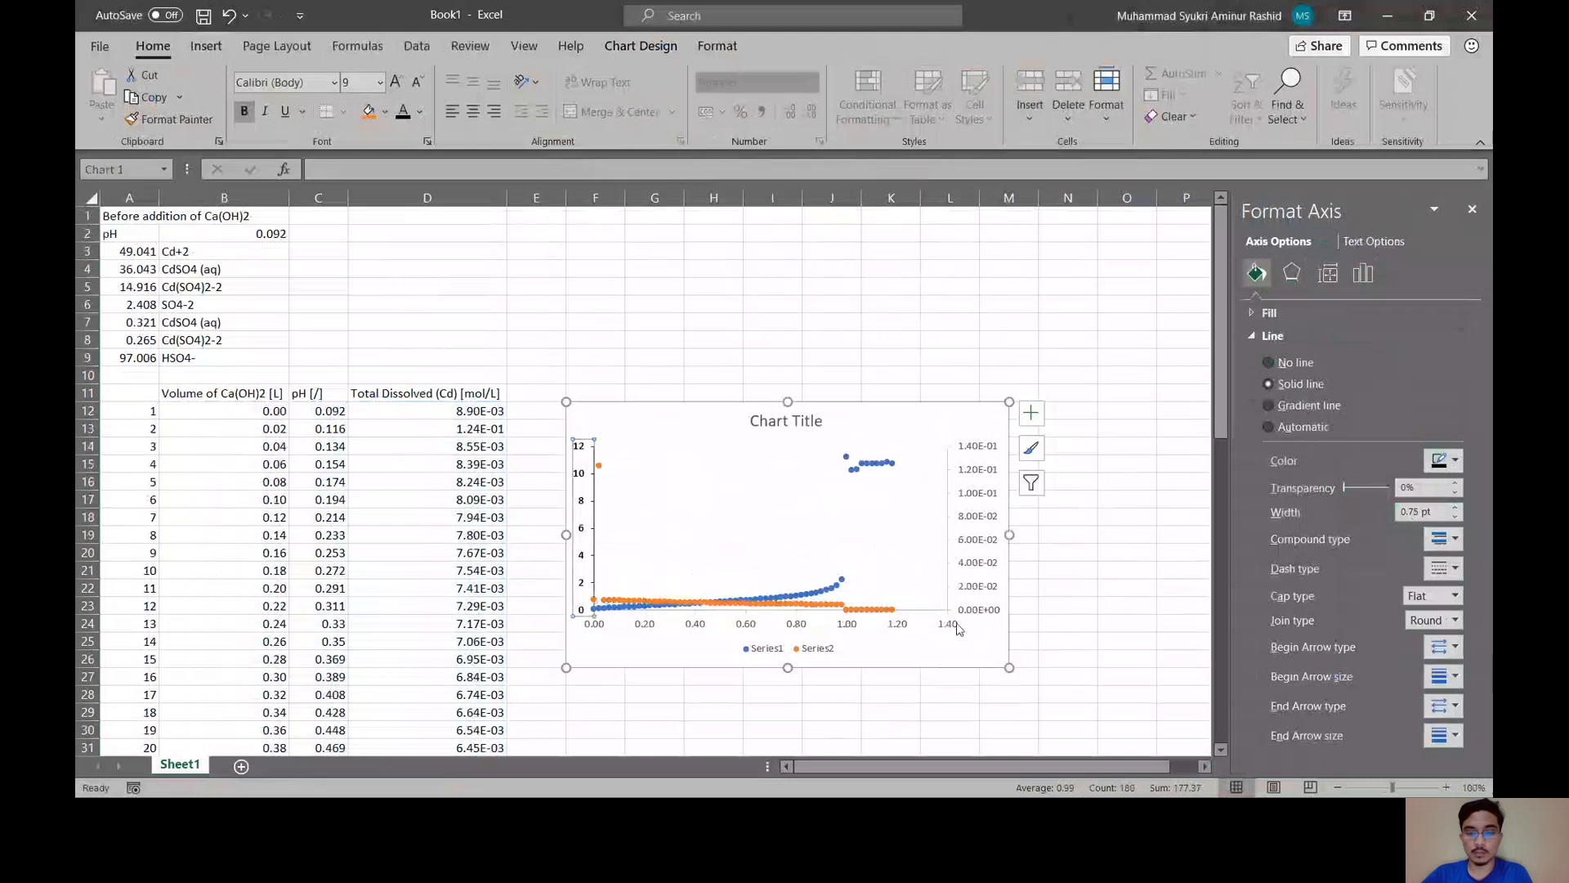
left_click(1455, 506)
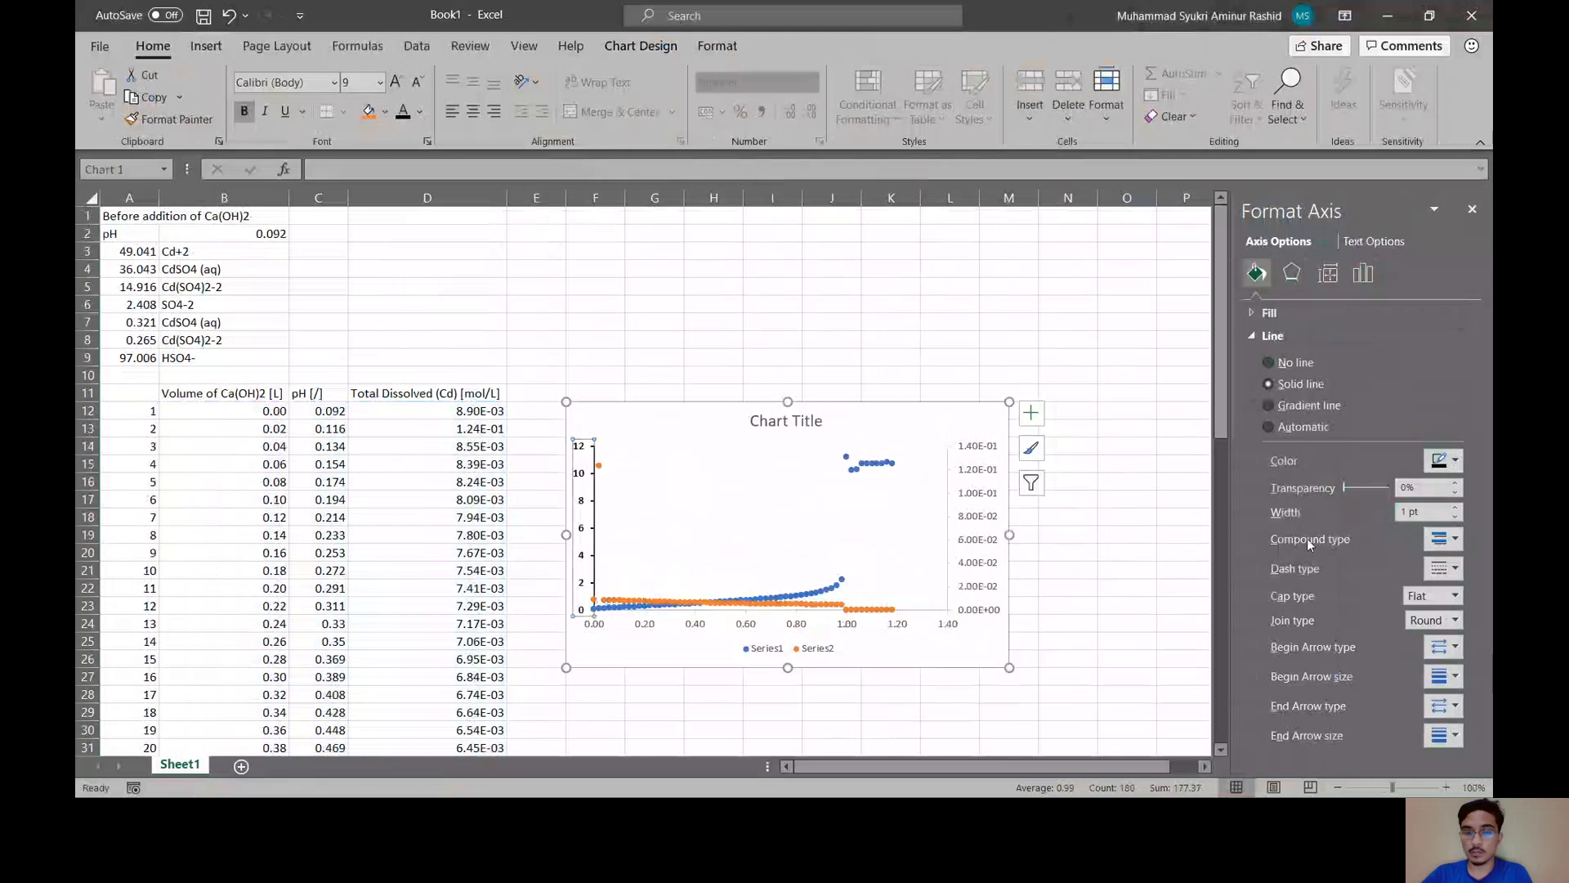
- Give the horizontal volume axis a black 1 pt line and bold black labels
left_click(750, 613)
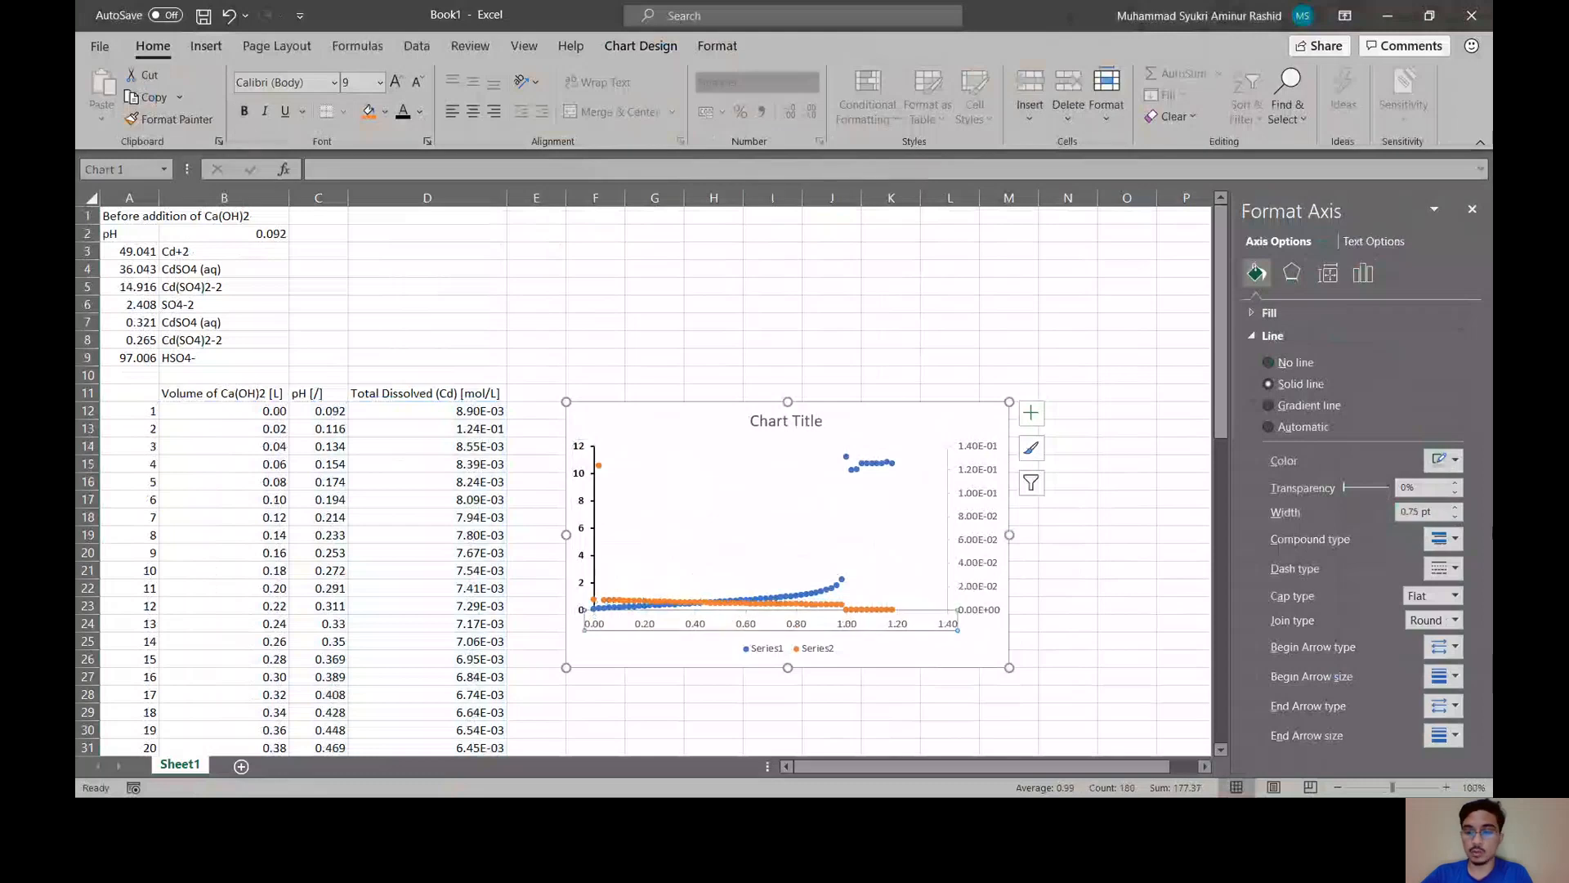
left_click(1446, 460)
left_click(1361, 505)
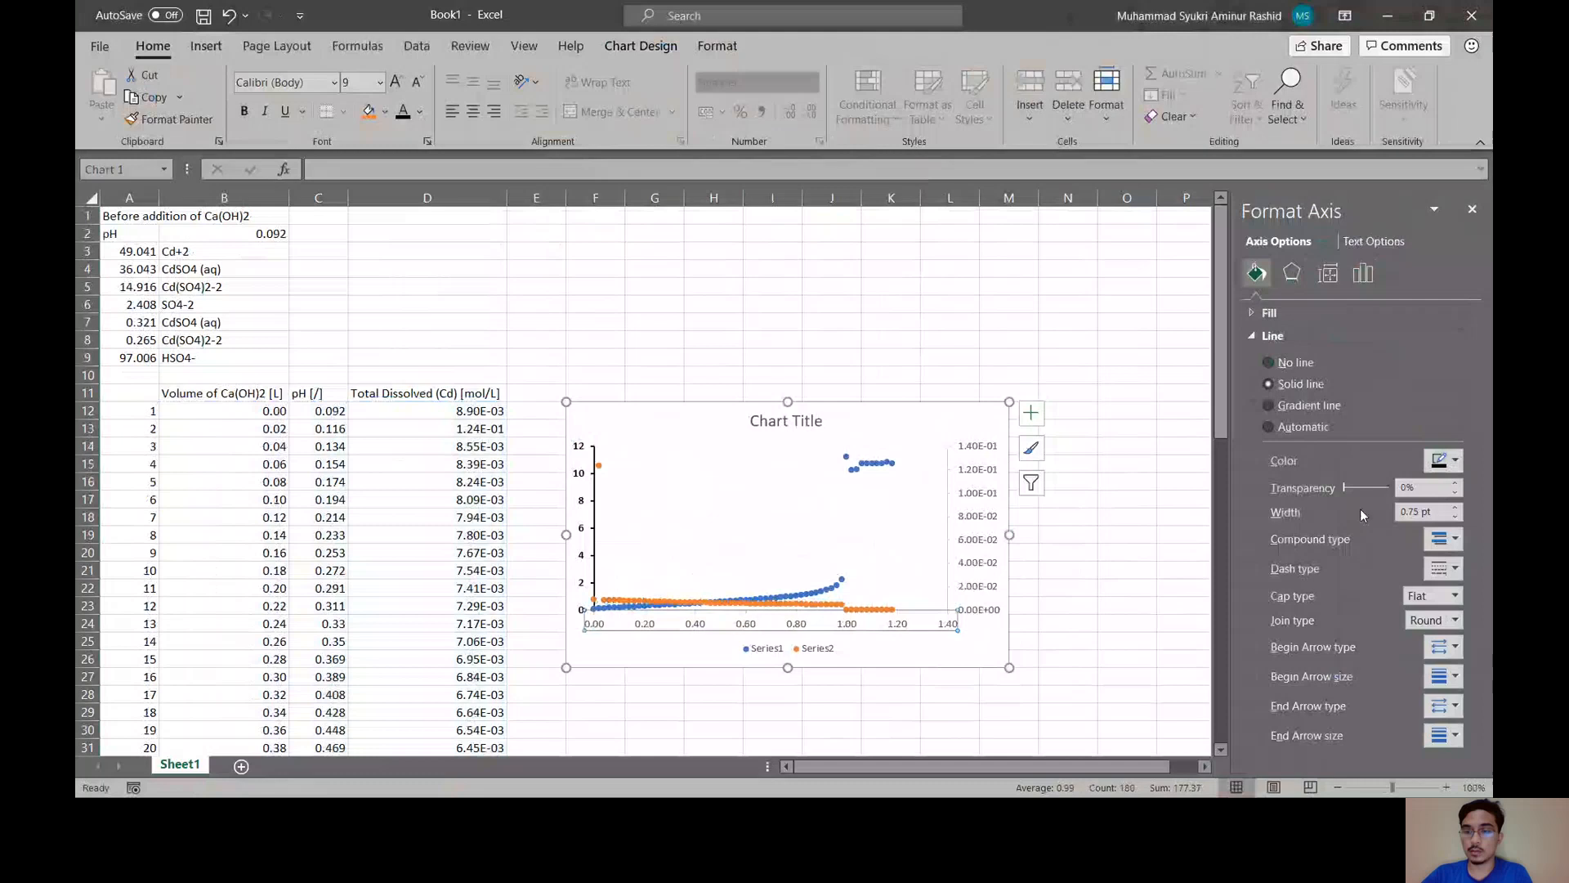
left_click(1455, 506)
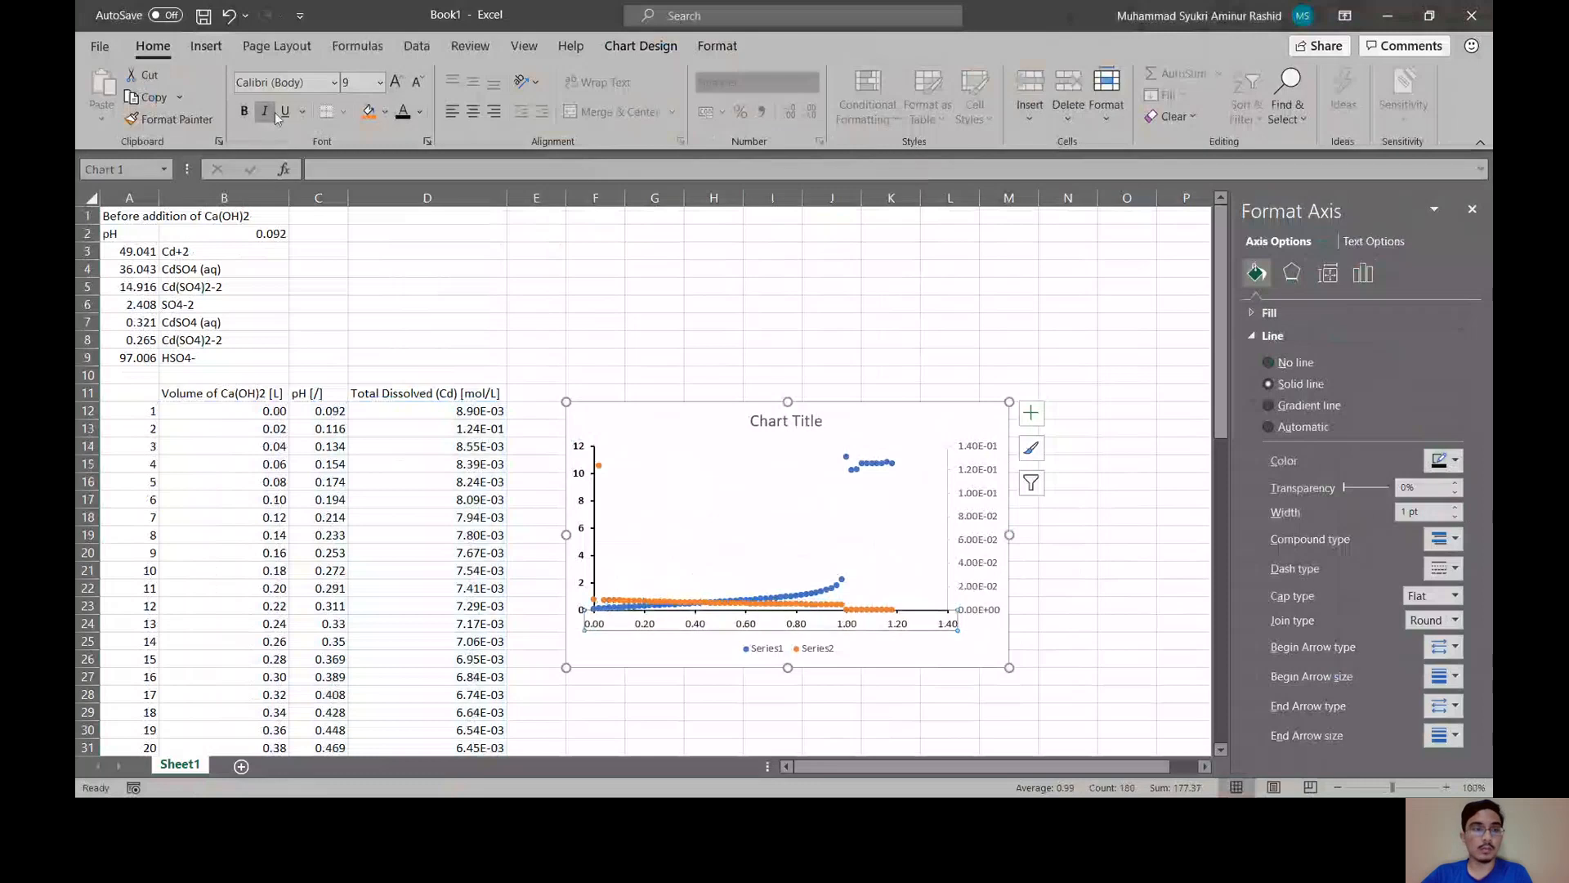
- Give the secondary vertical axis a solid black line and bold black labels
left_click(953, 476)
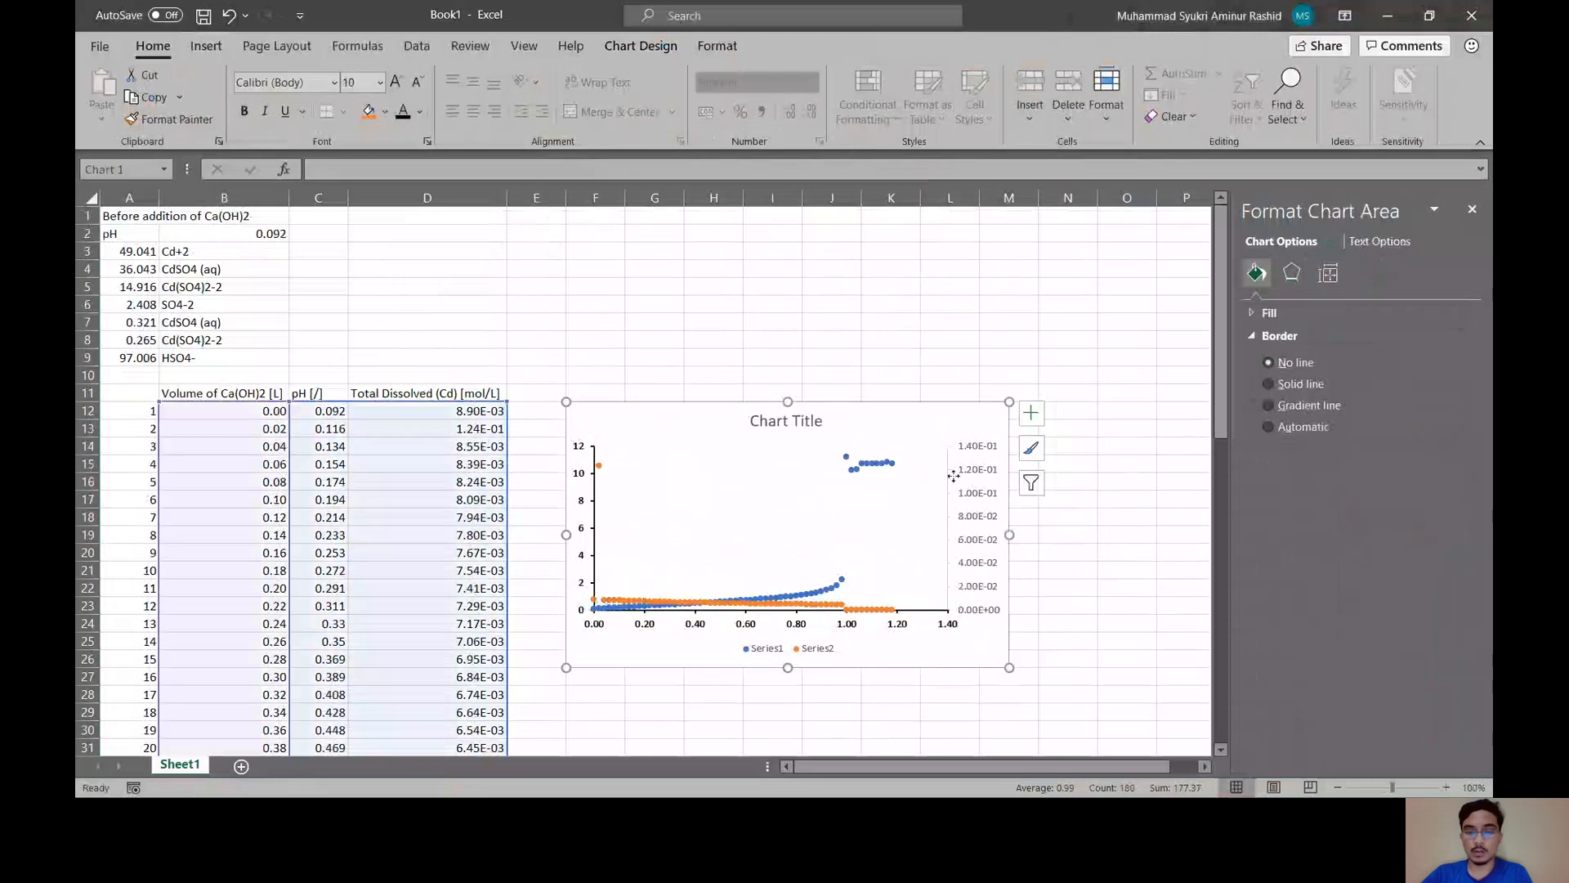
left_click(953, 476)
left_click(1299, 426)
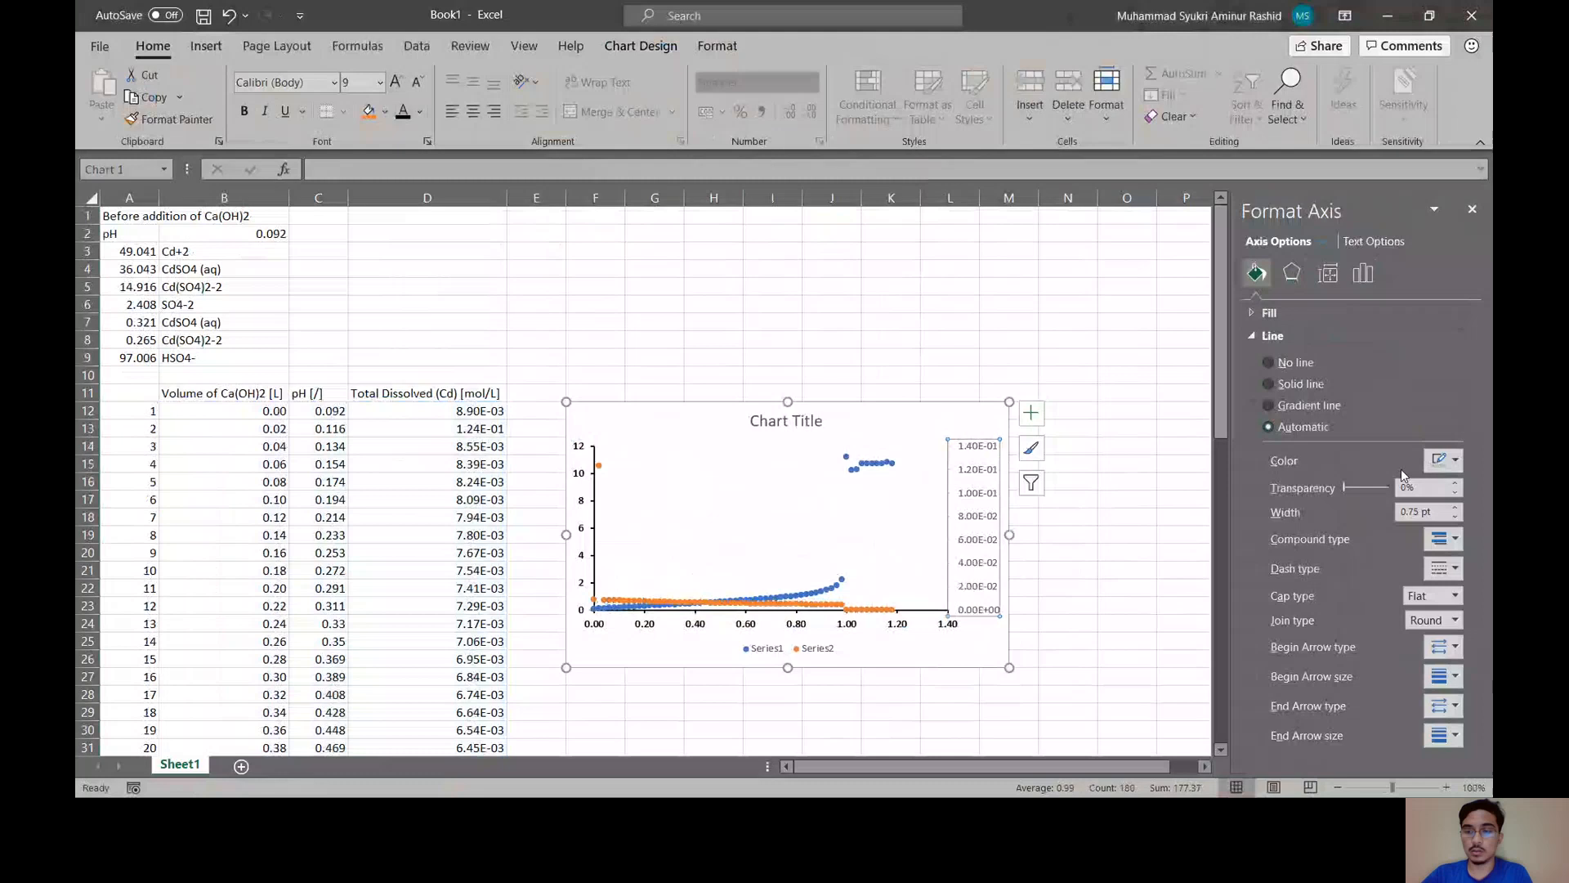
left_click(1446, 460)
left_click(1364, 508)
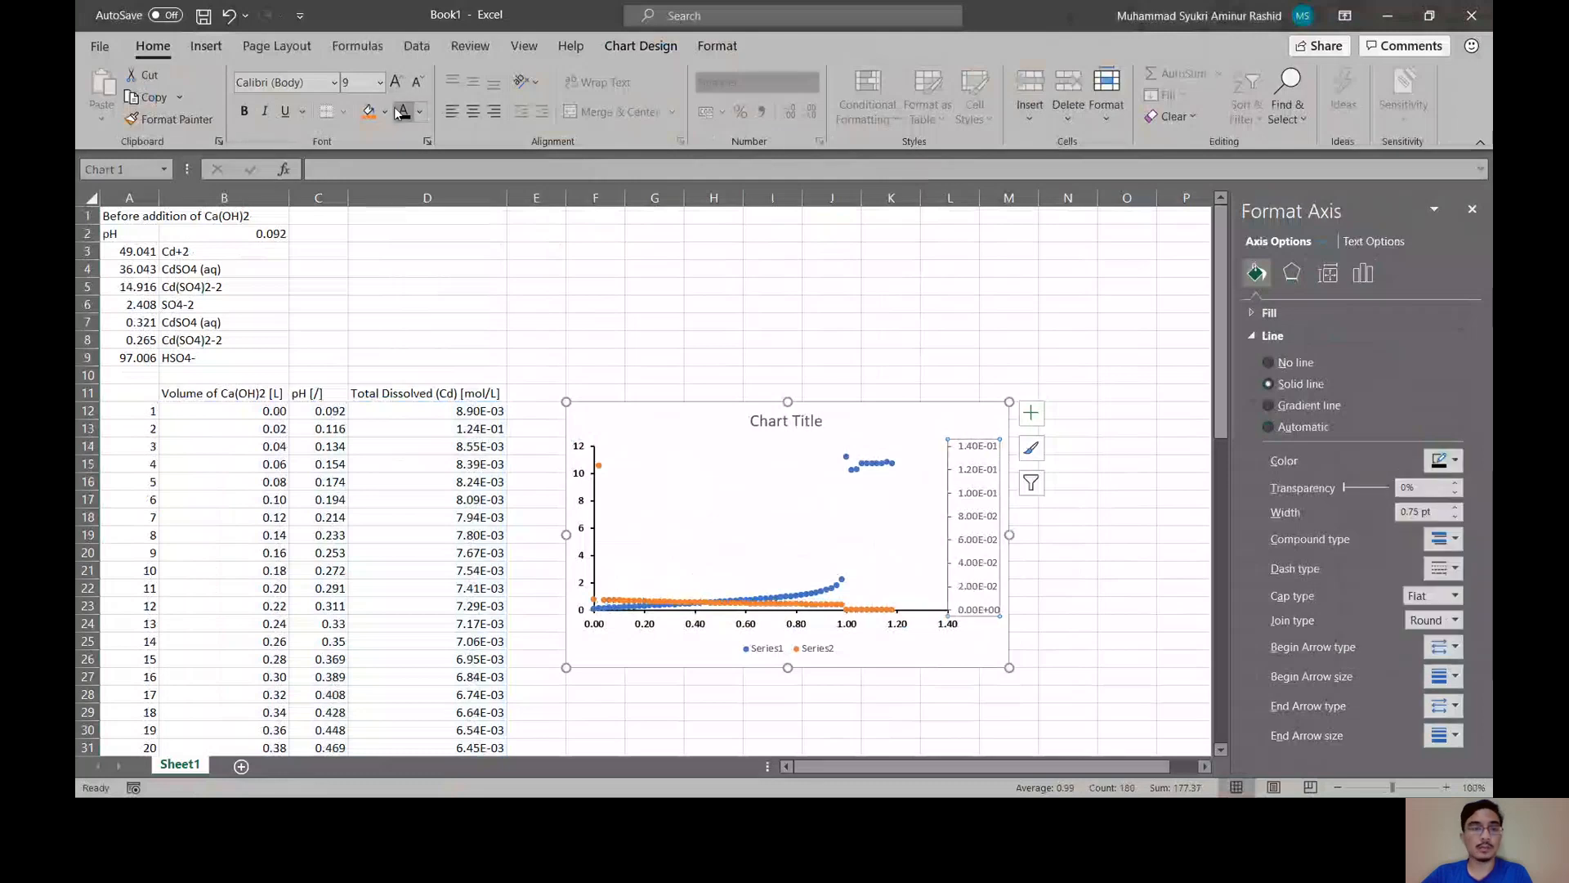
left_click(244, 110)
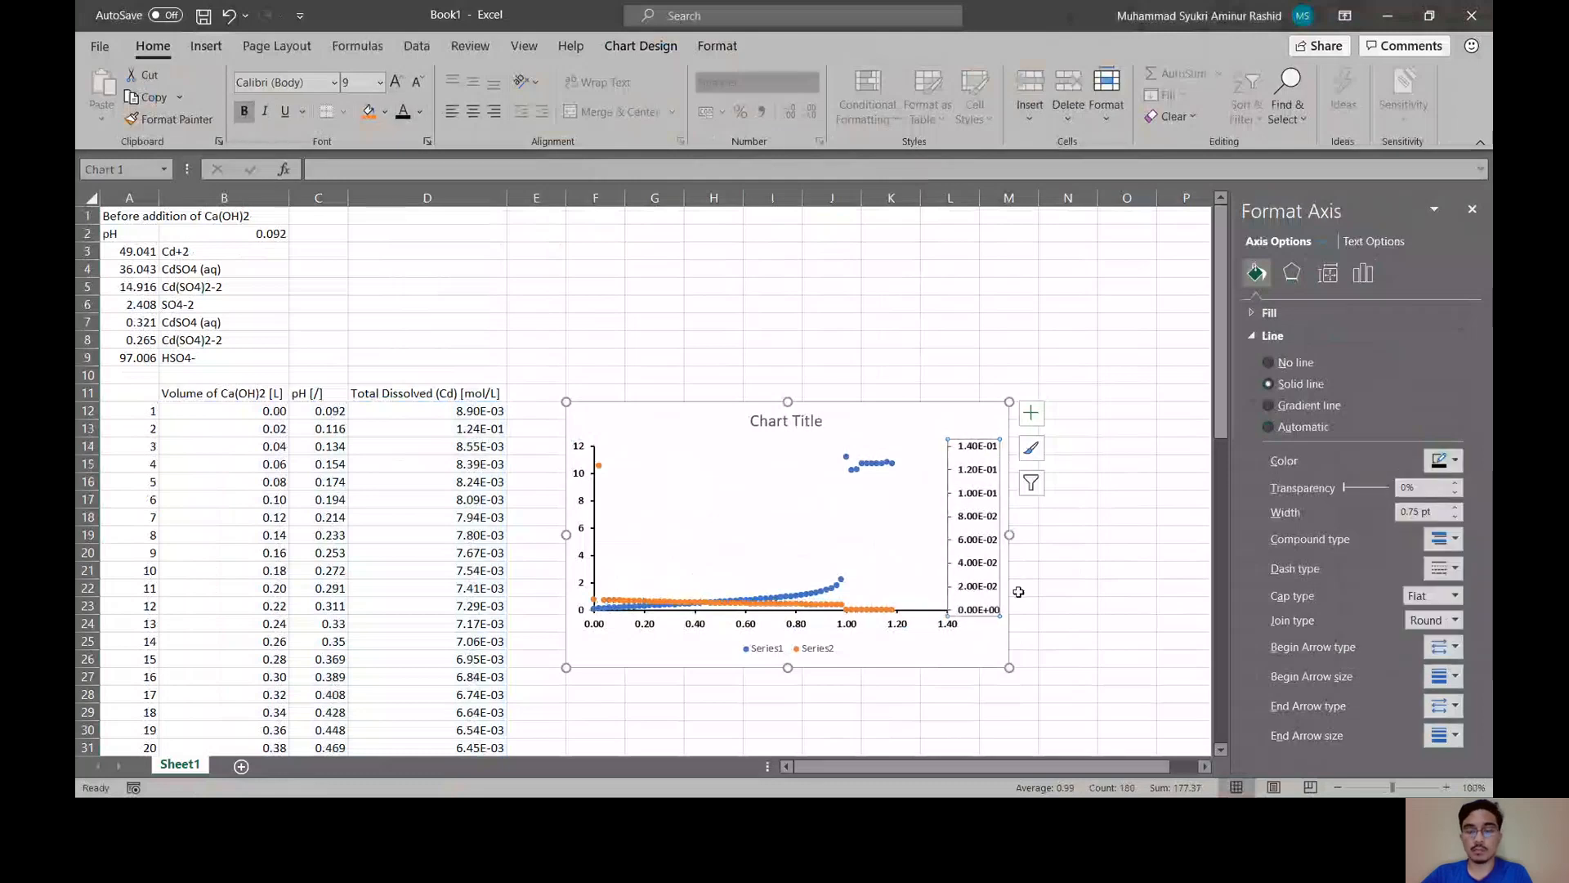
- Add axis titles to the chart and remove the chart title
left_click(958, 648)
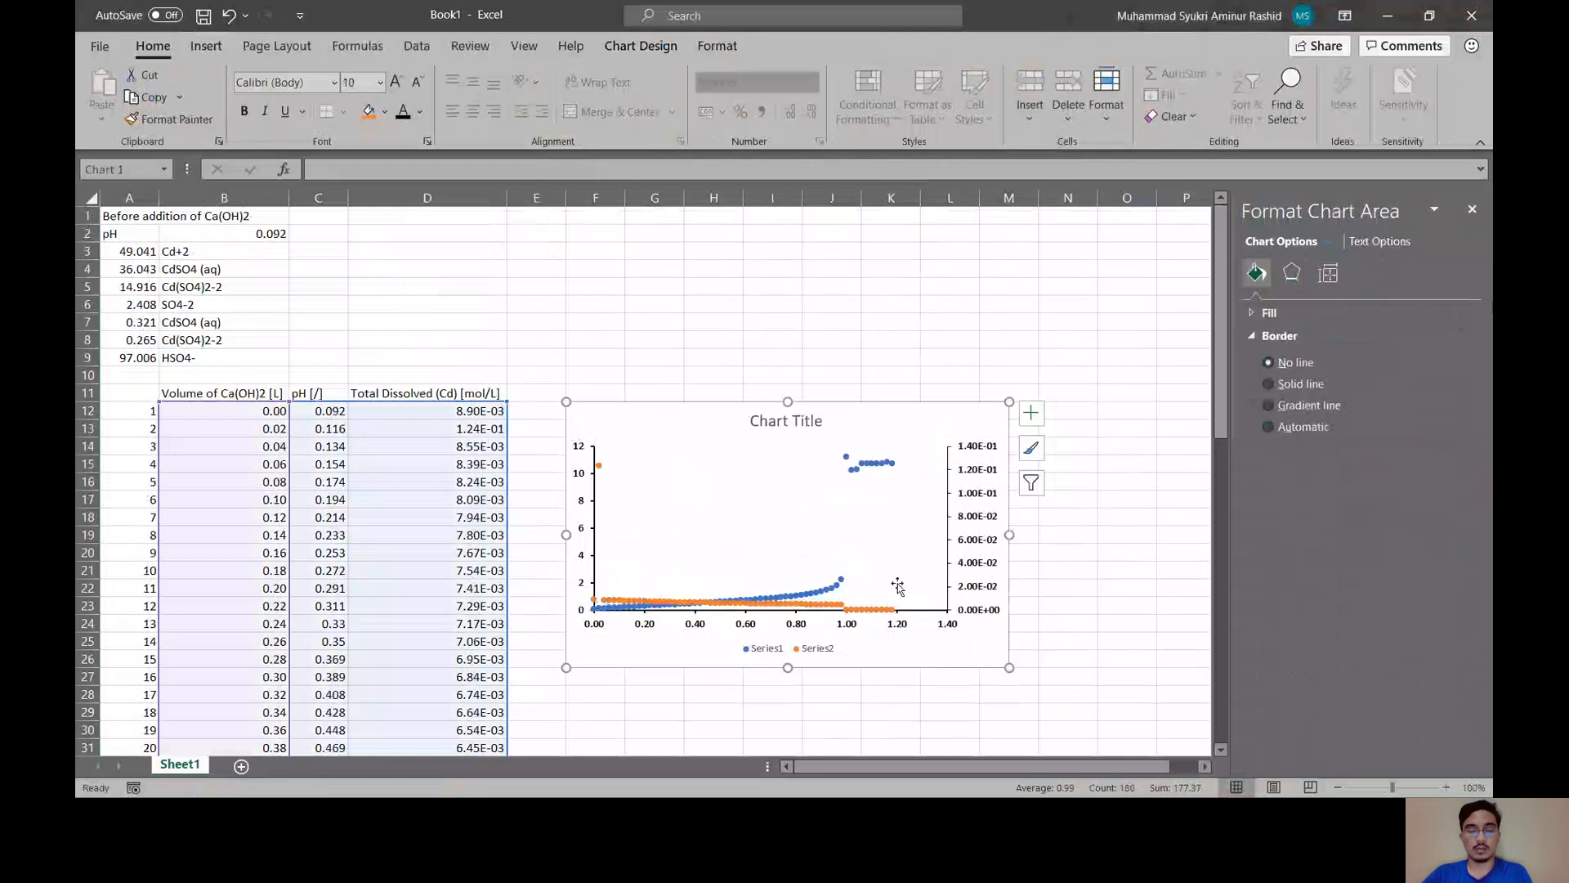
left_click(1030, 412)
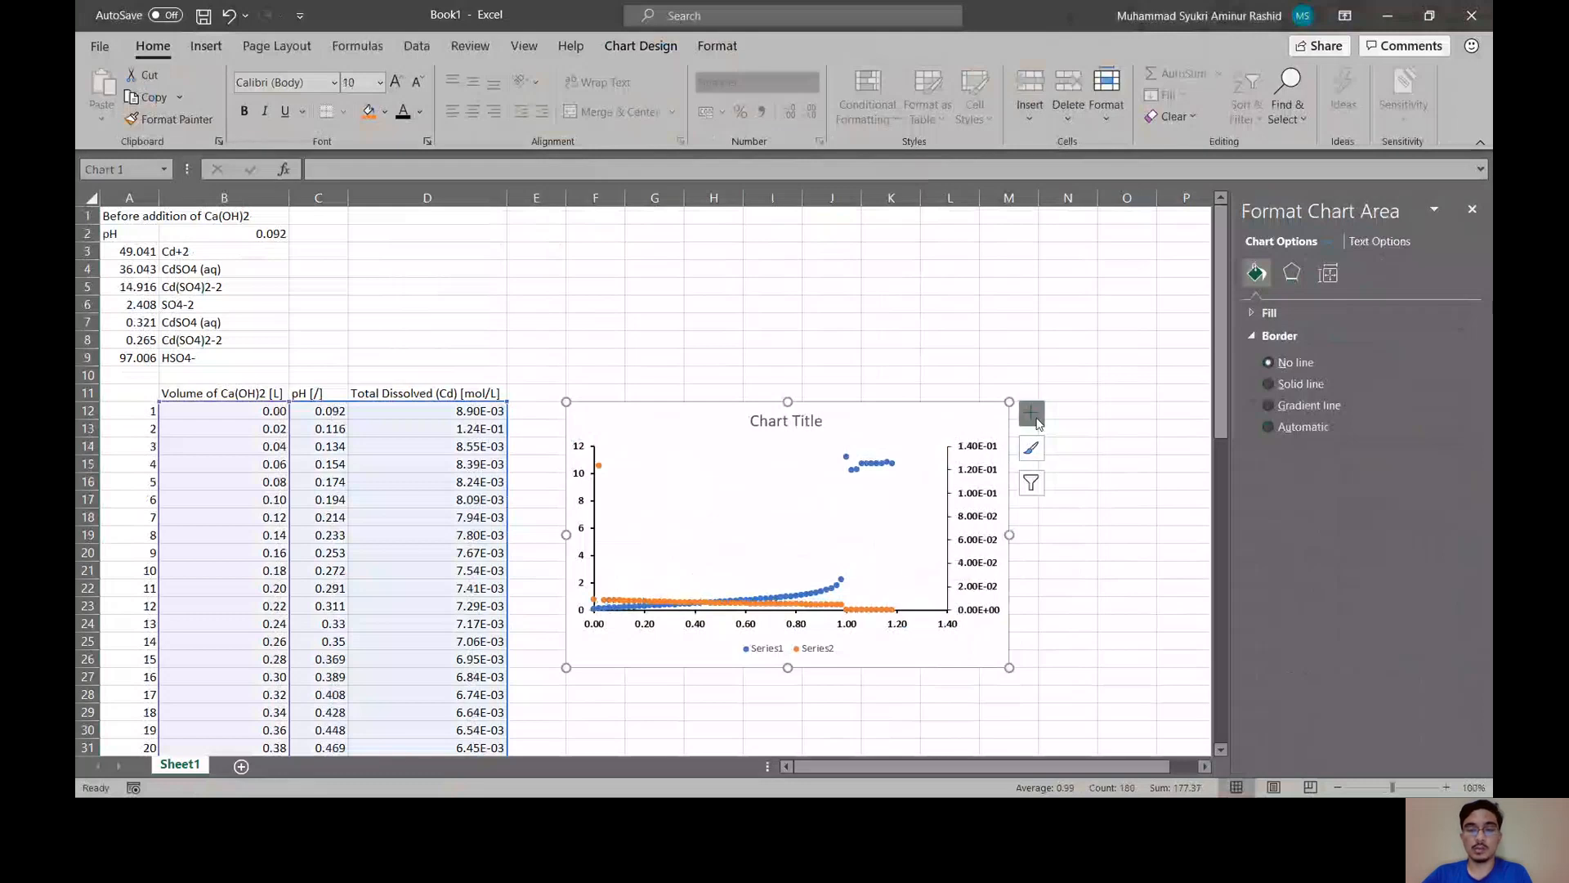
left_click(1072, 455)
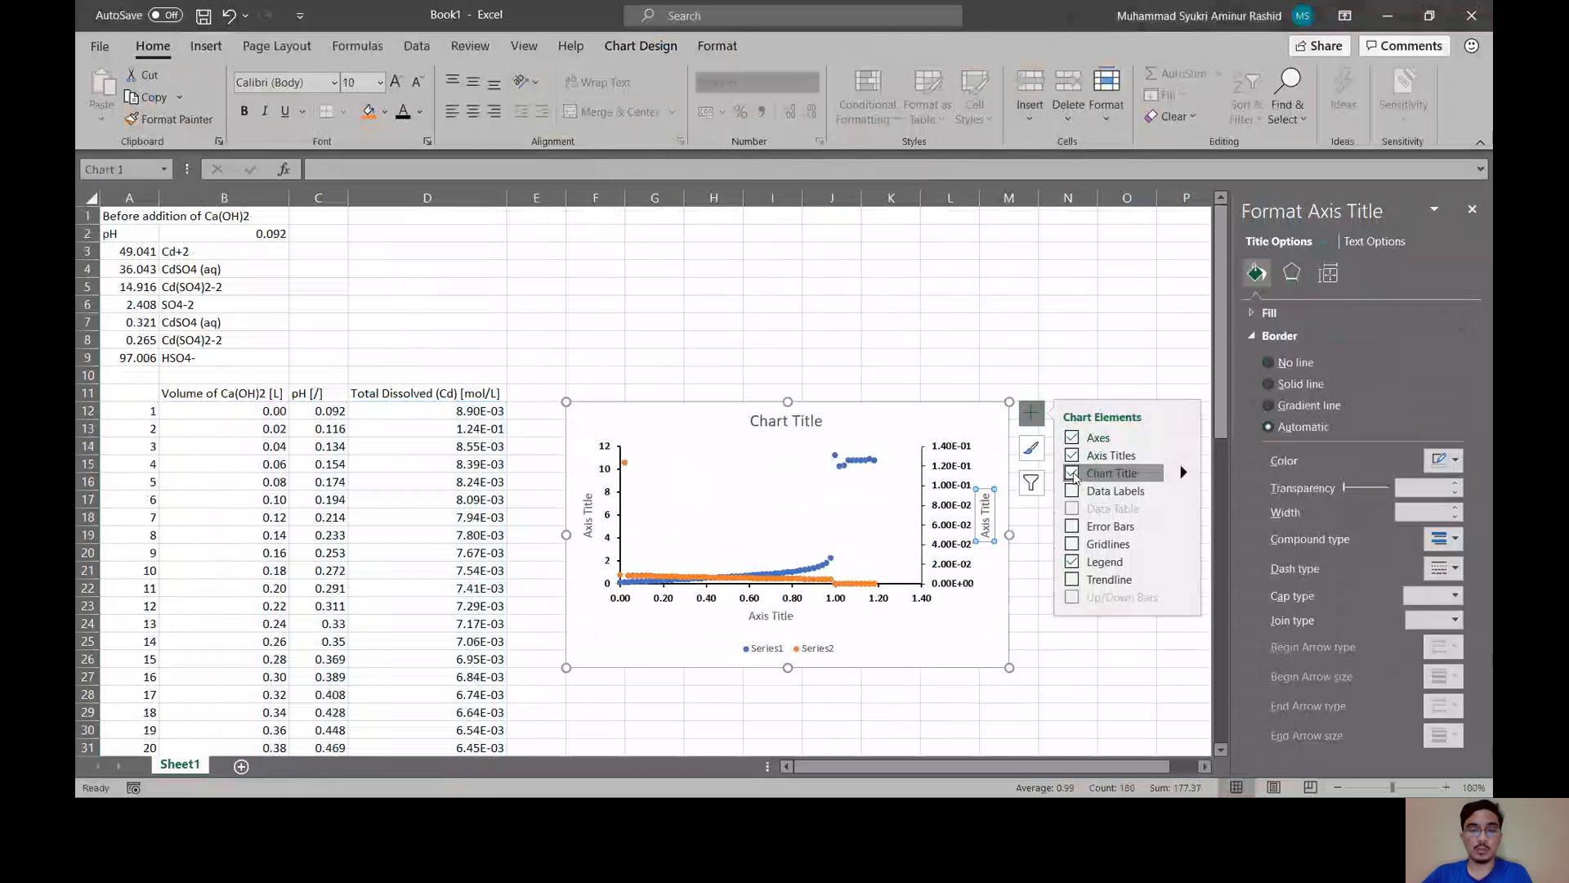
left_click(1072, 474)
- Shift the plot area slightly down and title the primary vertical axis "pH [/]"
left_click(889, 592)
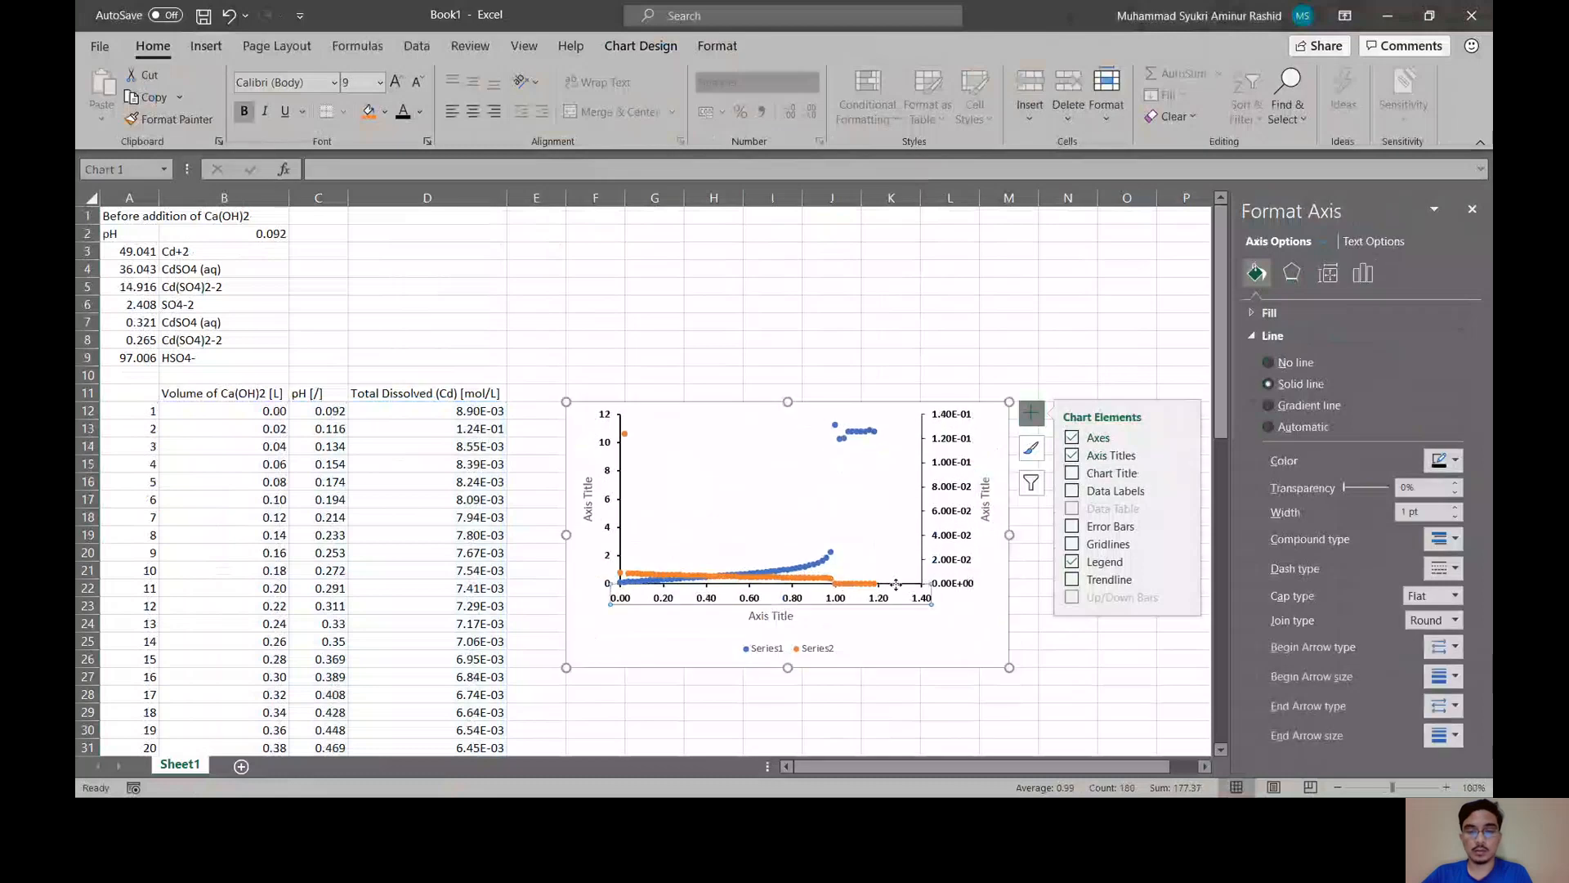
left_click(894, 518)
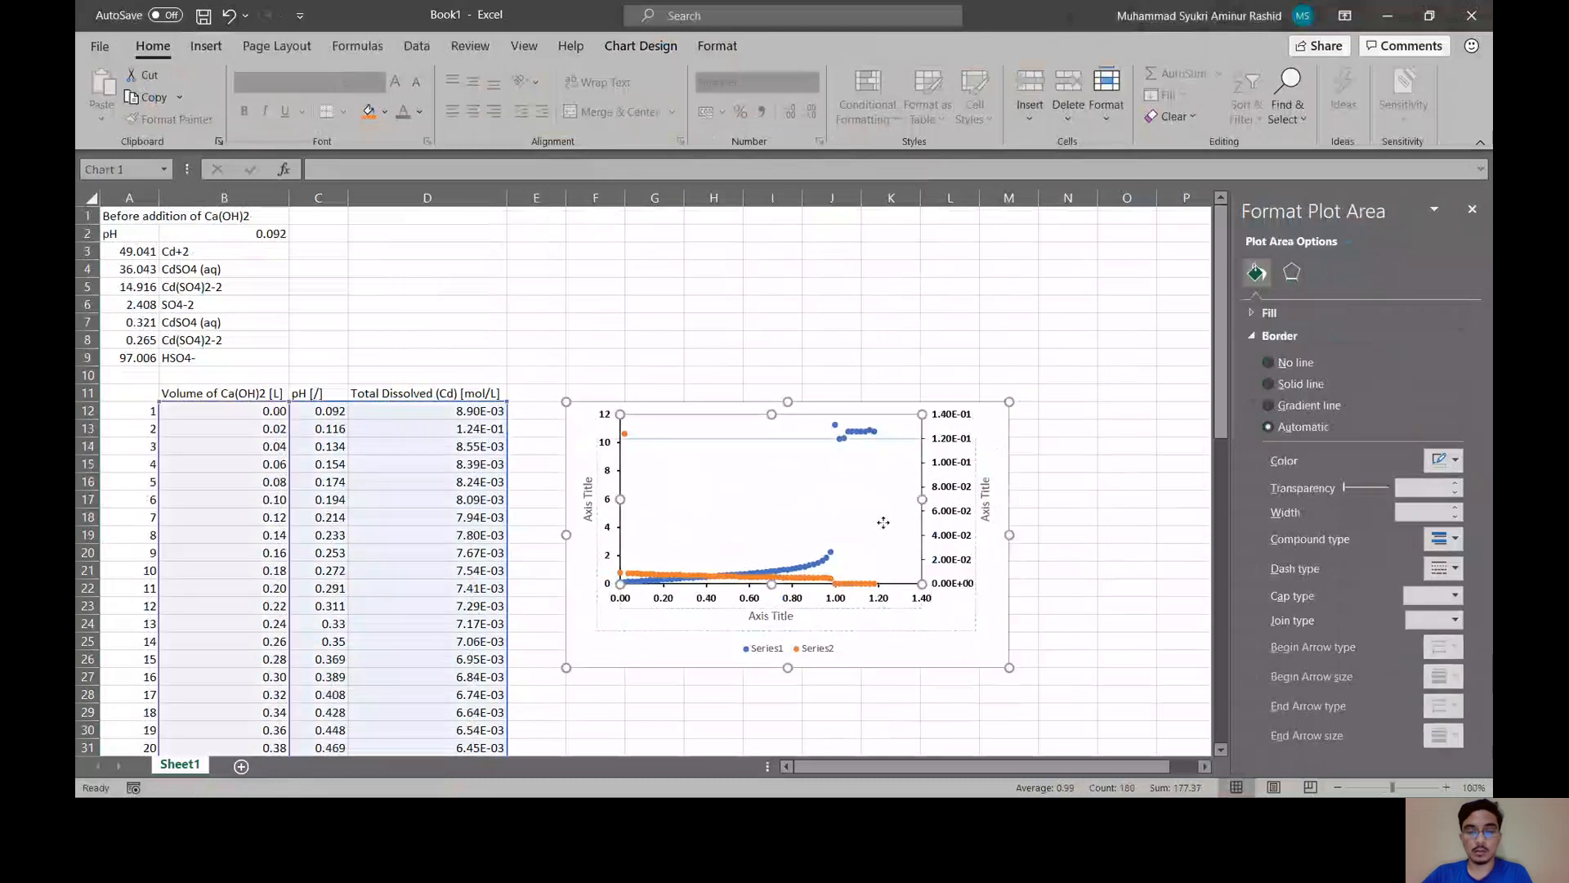
left_click(589, 523)
left_click(590, 530)
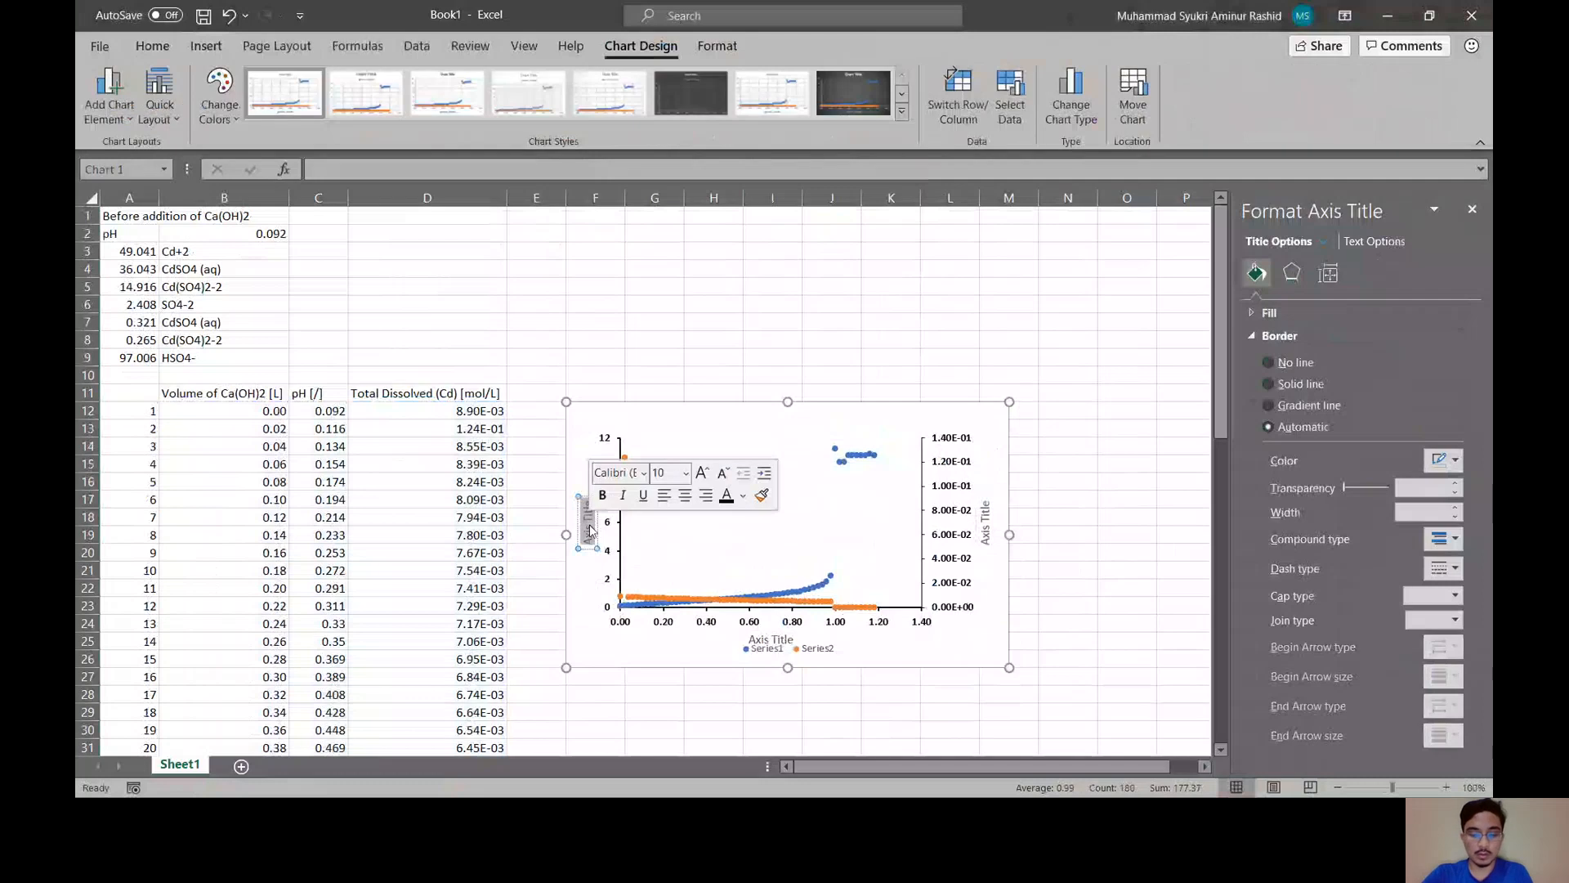
key("BackSpace")
type("pH [/")
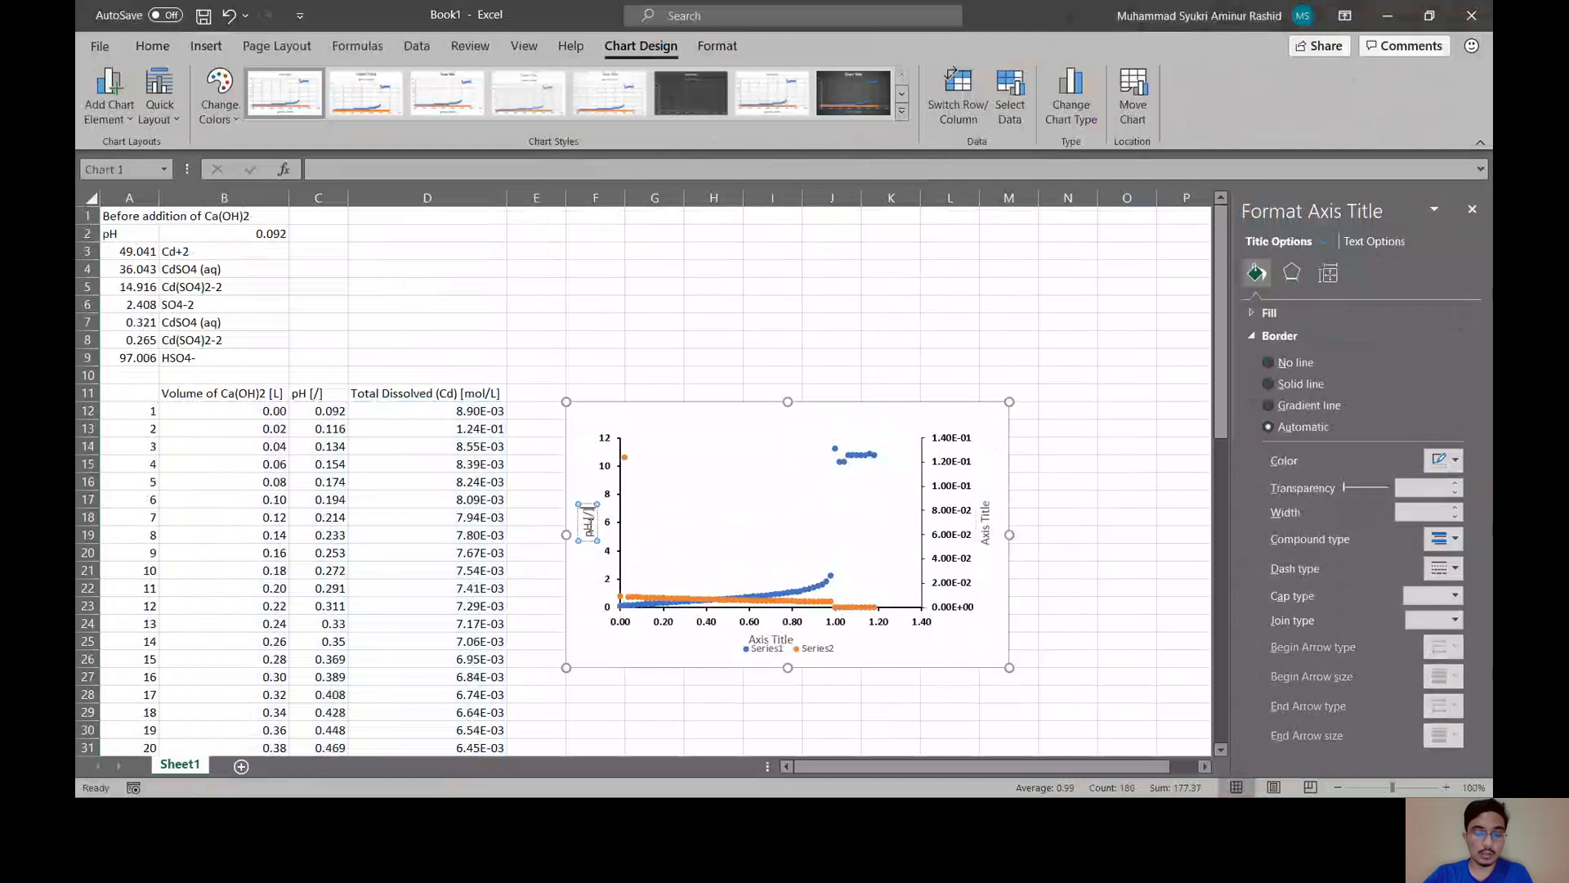
- Move the plot area up a little so the horizontal axis title clears the legend
left_click(775, 647)
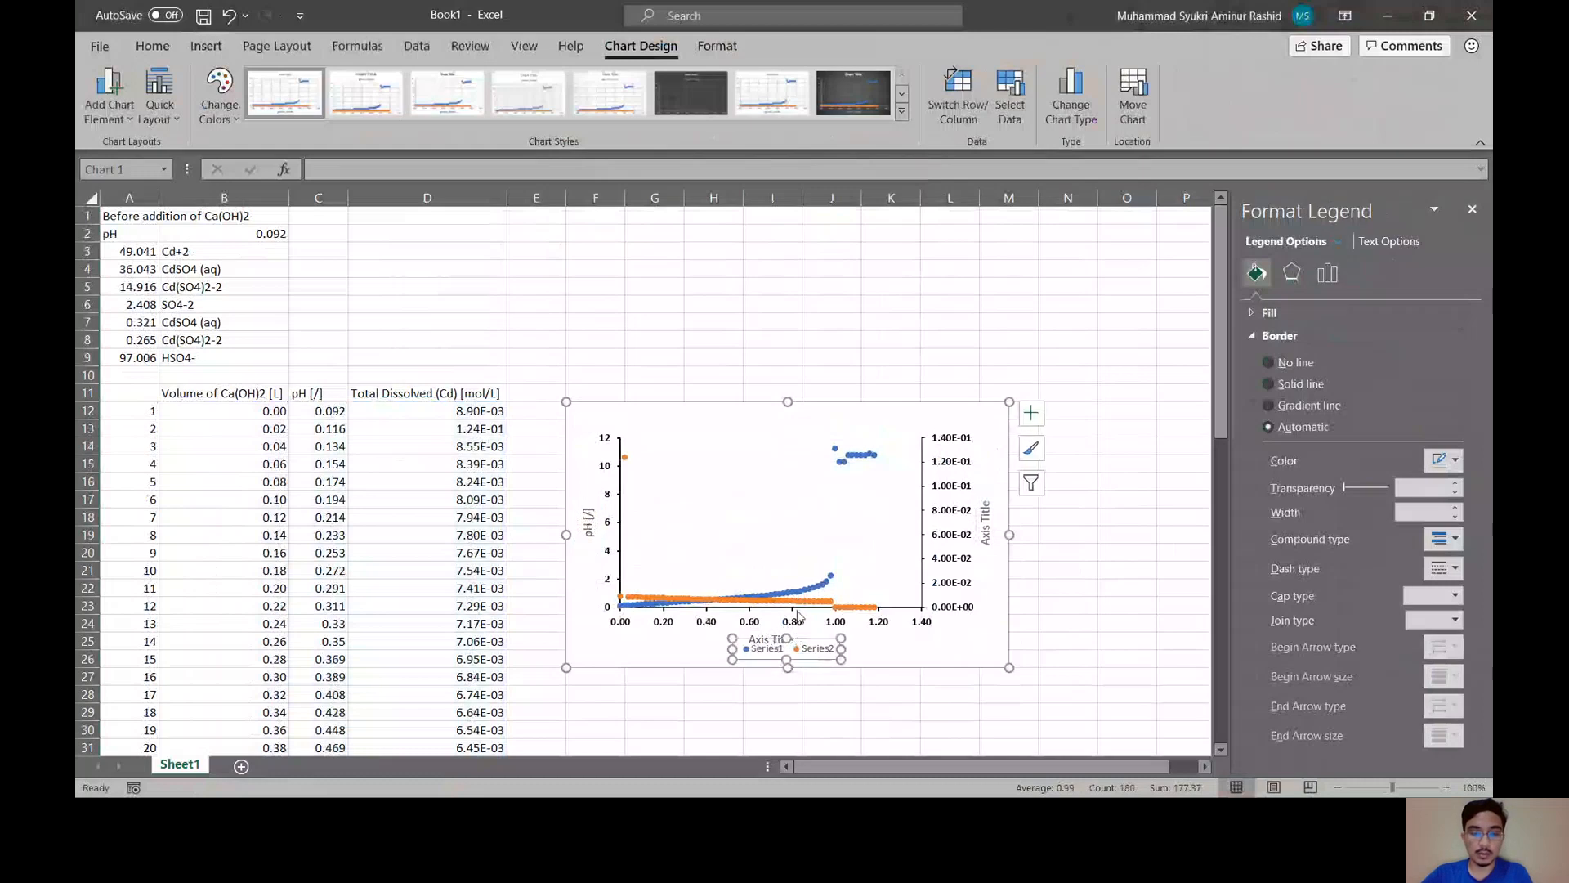
left_click(767, 634)
left_click(797, 582)
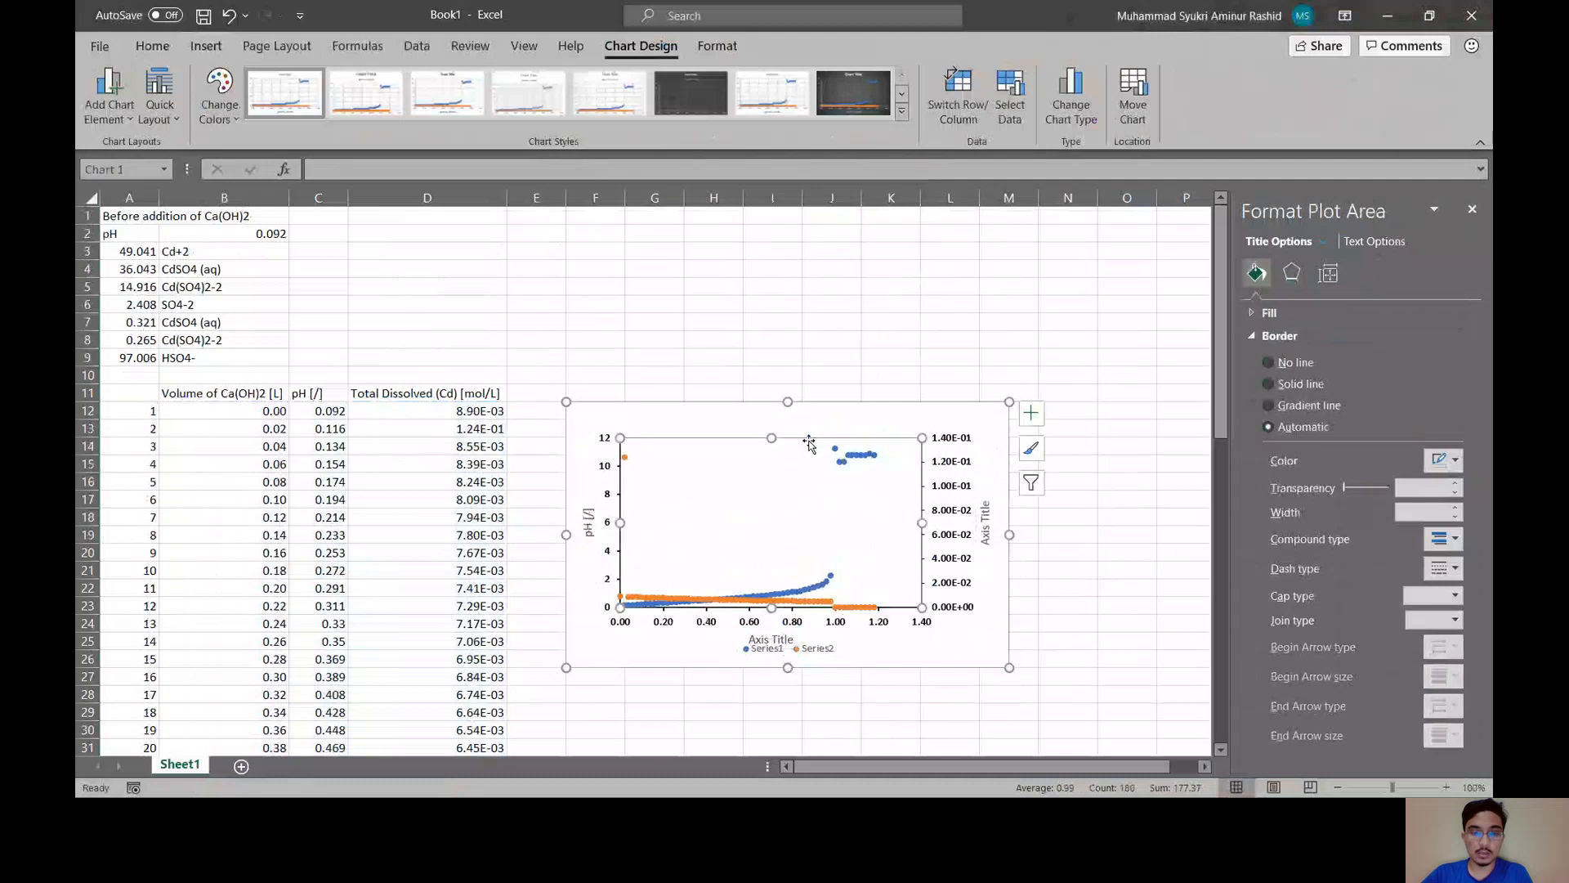
- Title the horizontal axis "Volume of Ca(OH)2 [L]"
left_click(772, 628)
triple_click(776, 628)
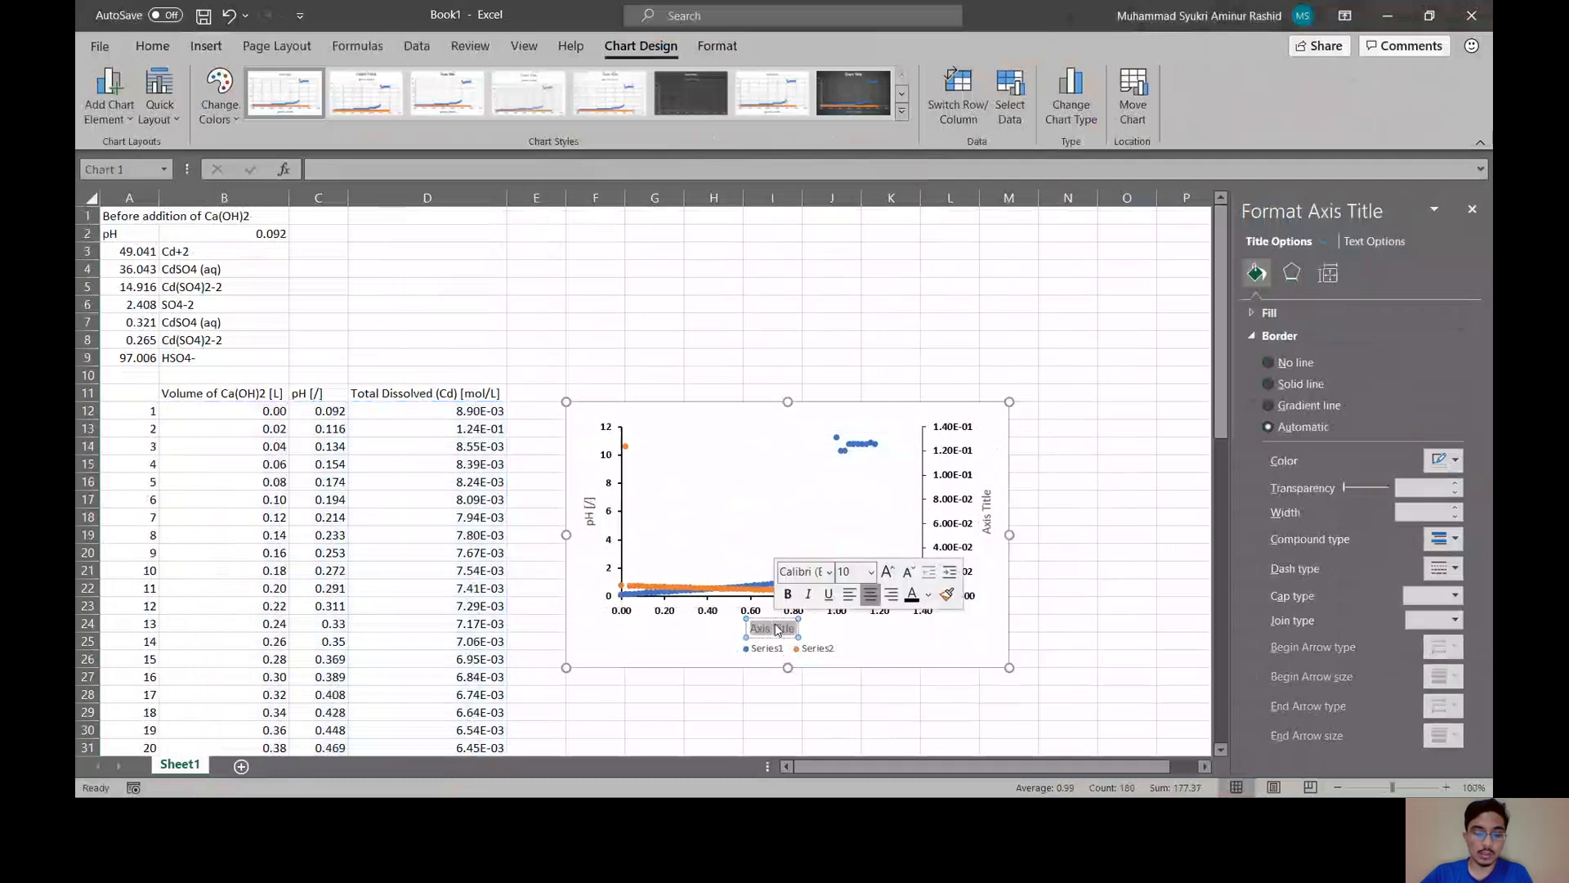
type("Volume")
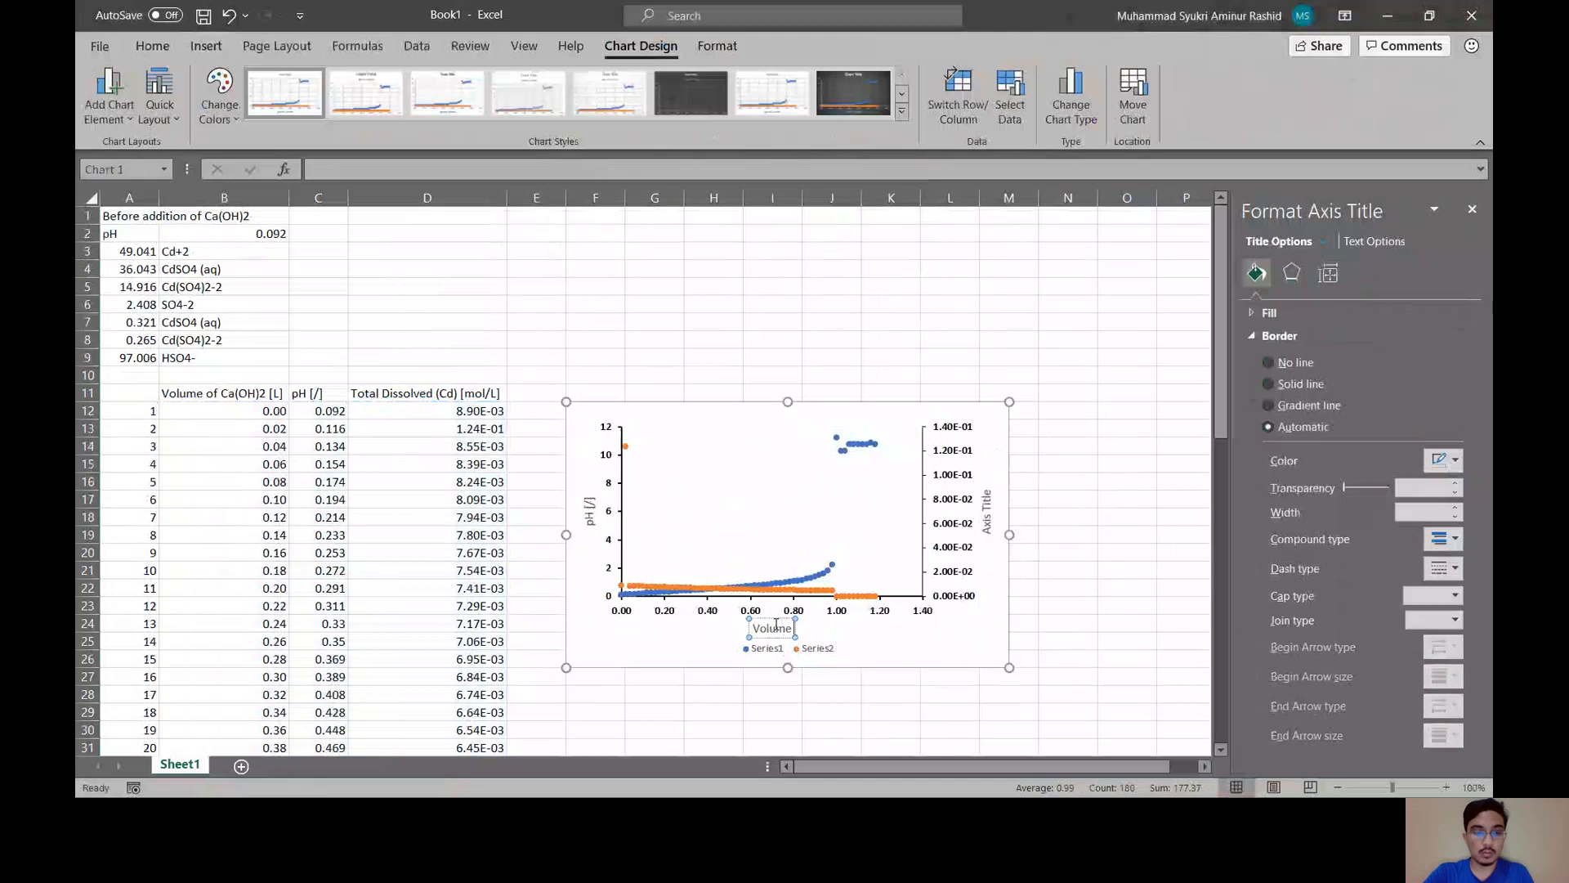
type(" of Ca")
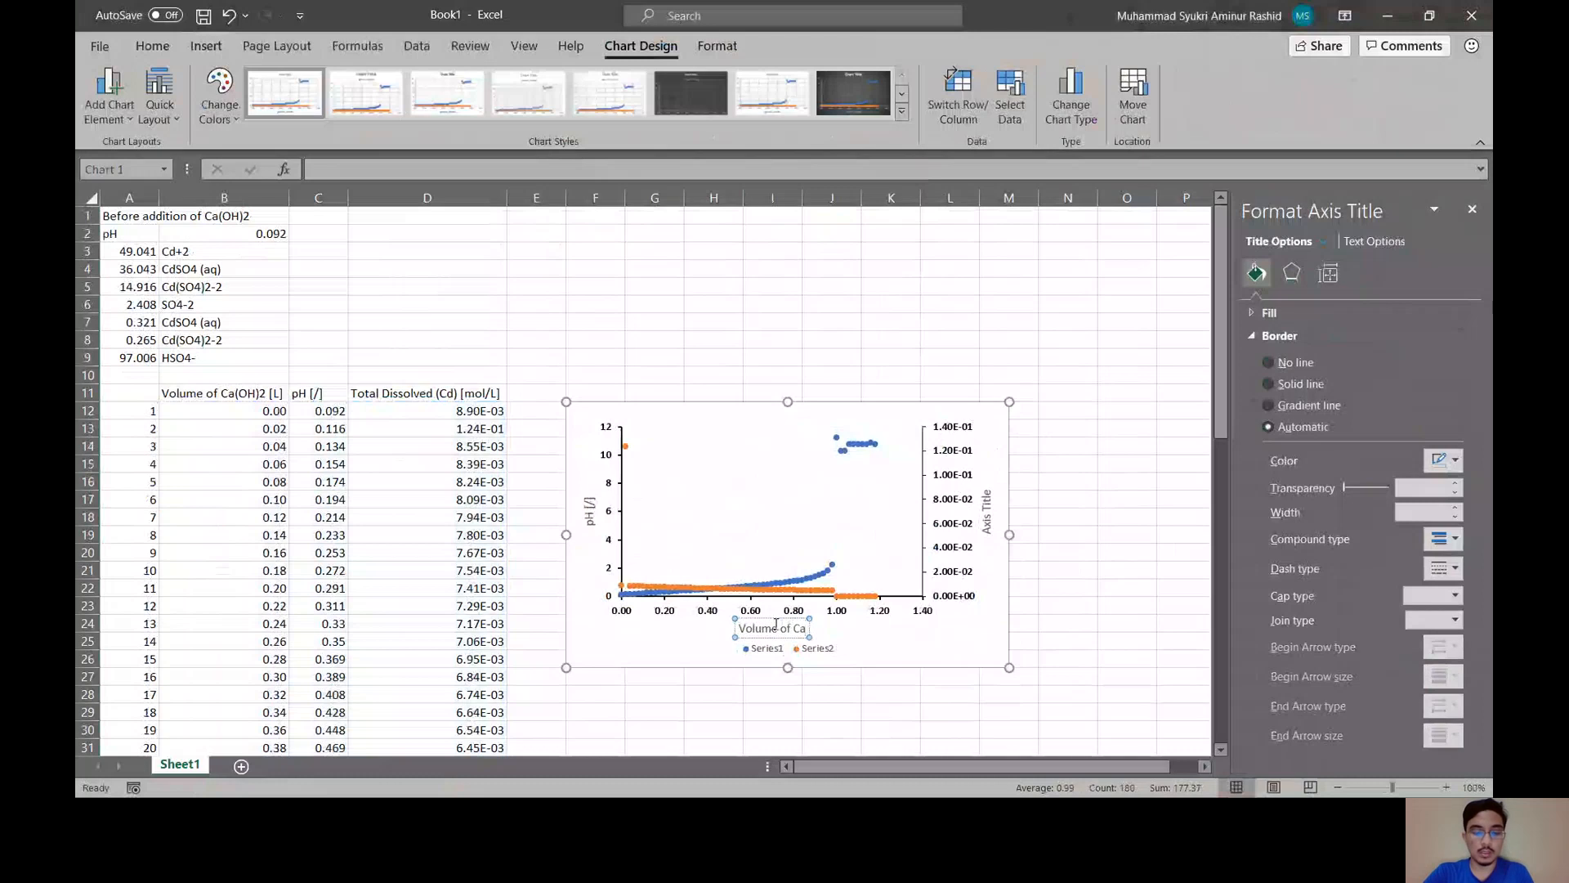
type("(OH)2")
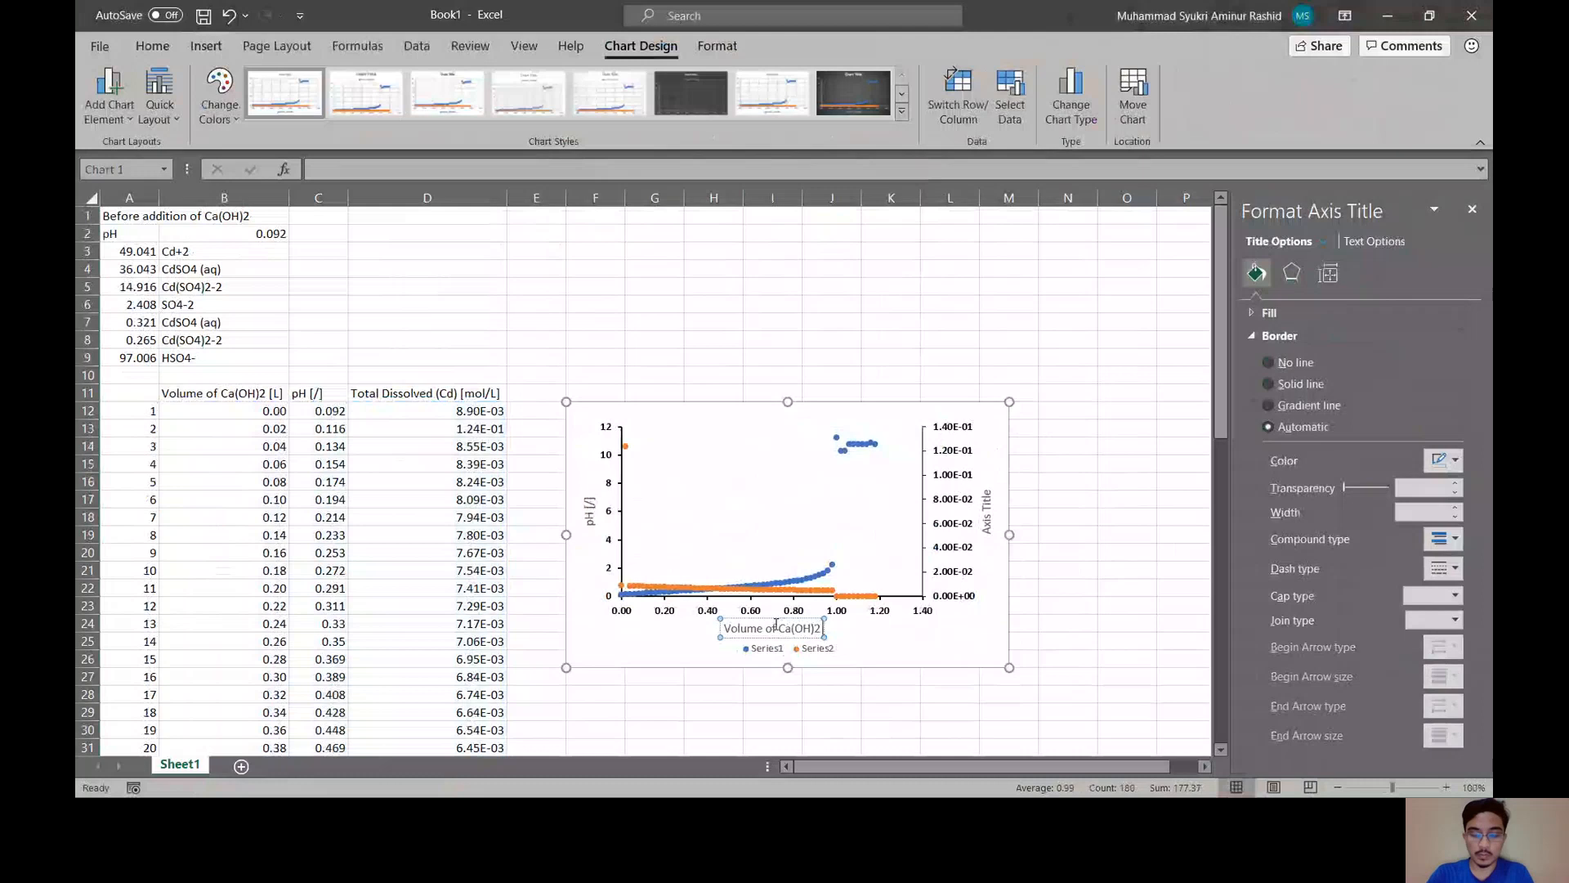
type(" [l]")
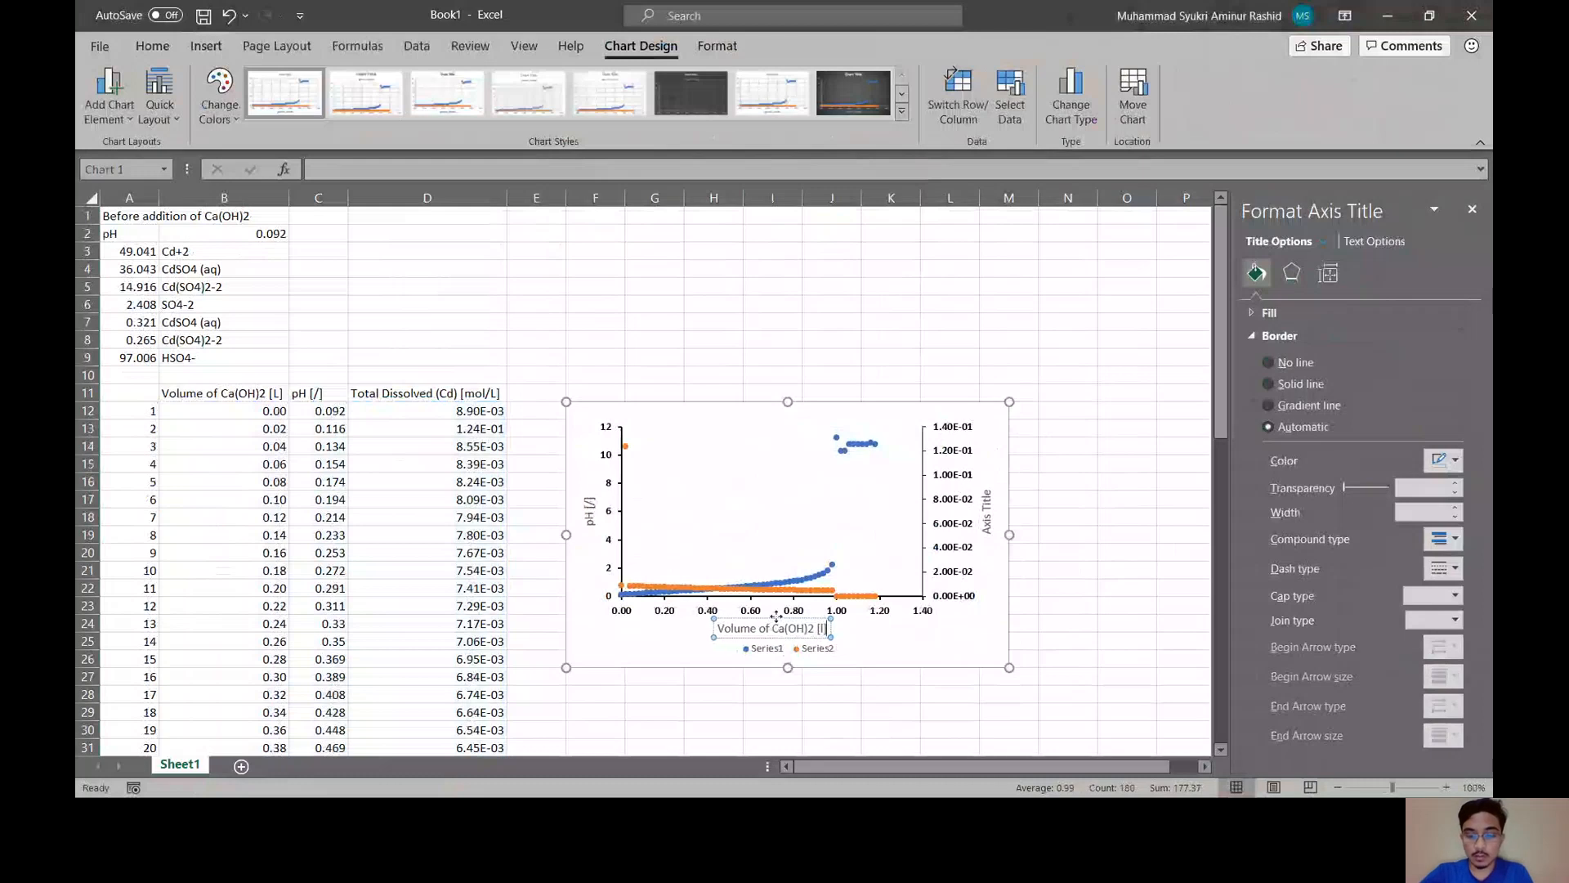
type("l")
key("BackSpace")
type("L")
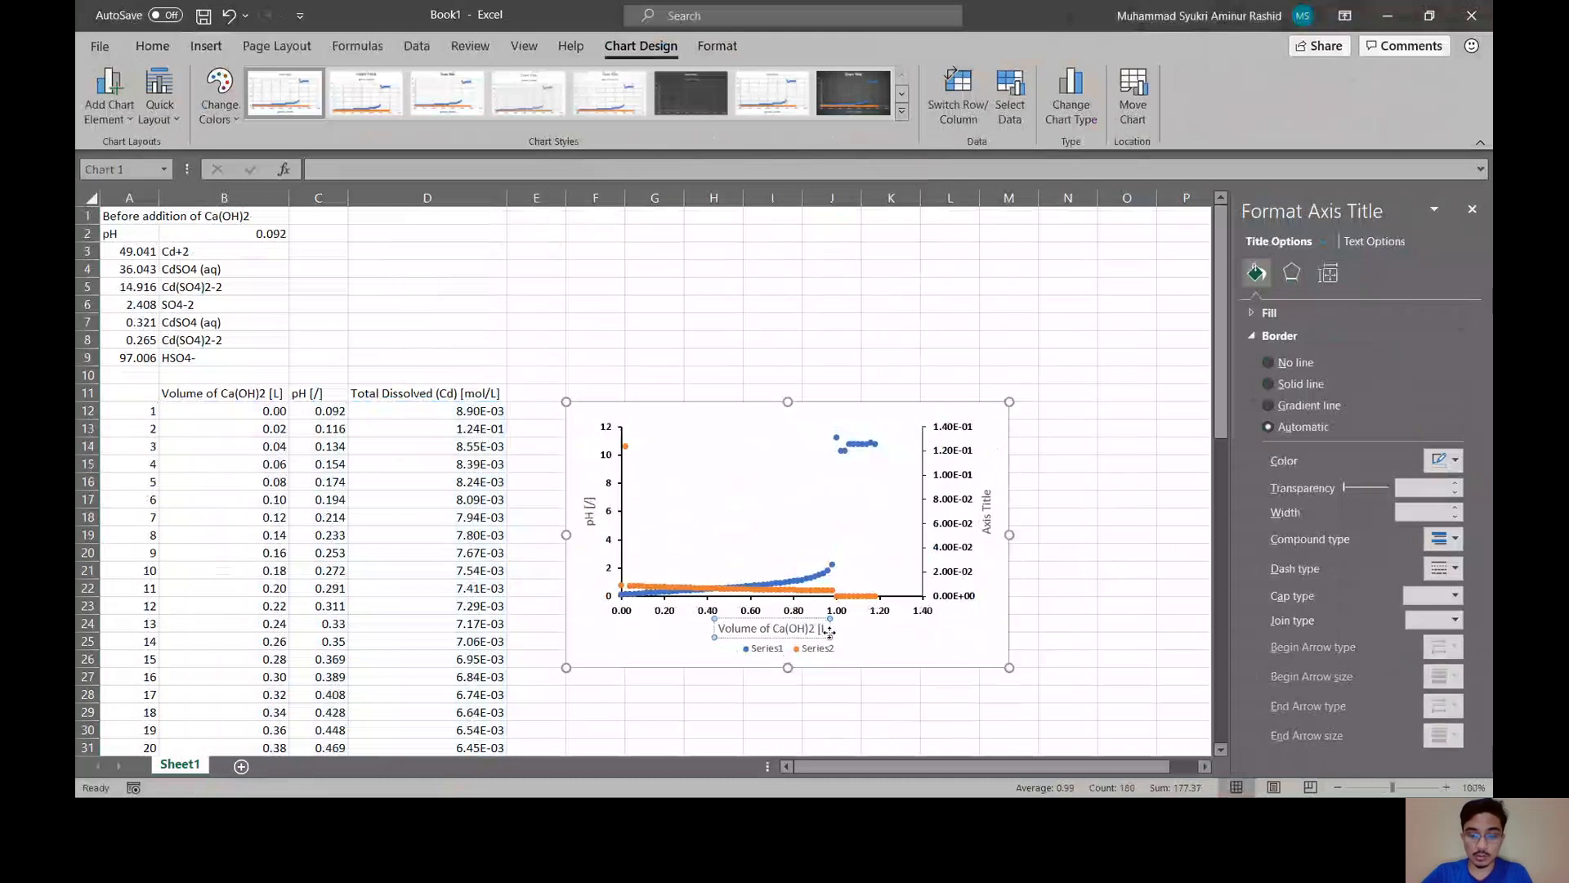
type("]")
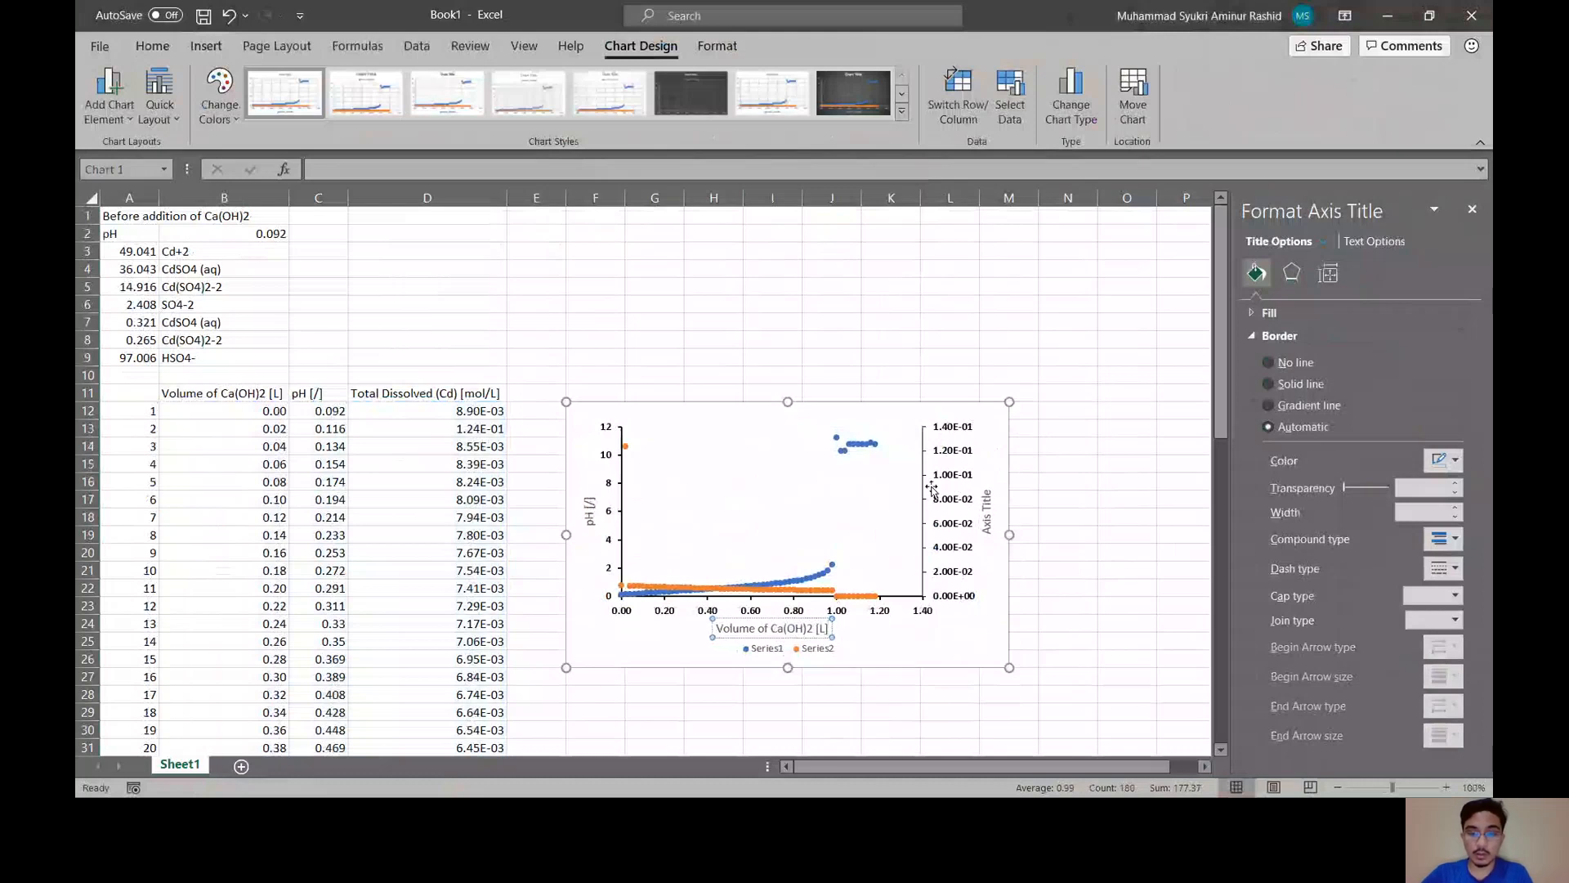
- Title the secondary vertical axis "Total Dissolved (Cd) [mol/L]"
left_click(984, 509)
double_click(984, 508)
triple_click(984, 508)
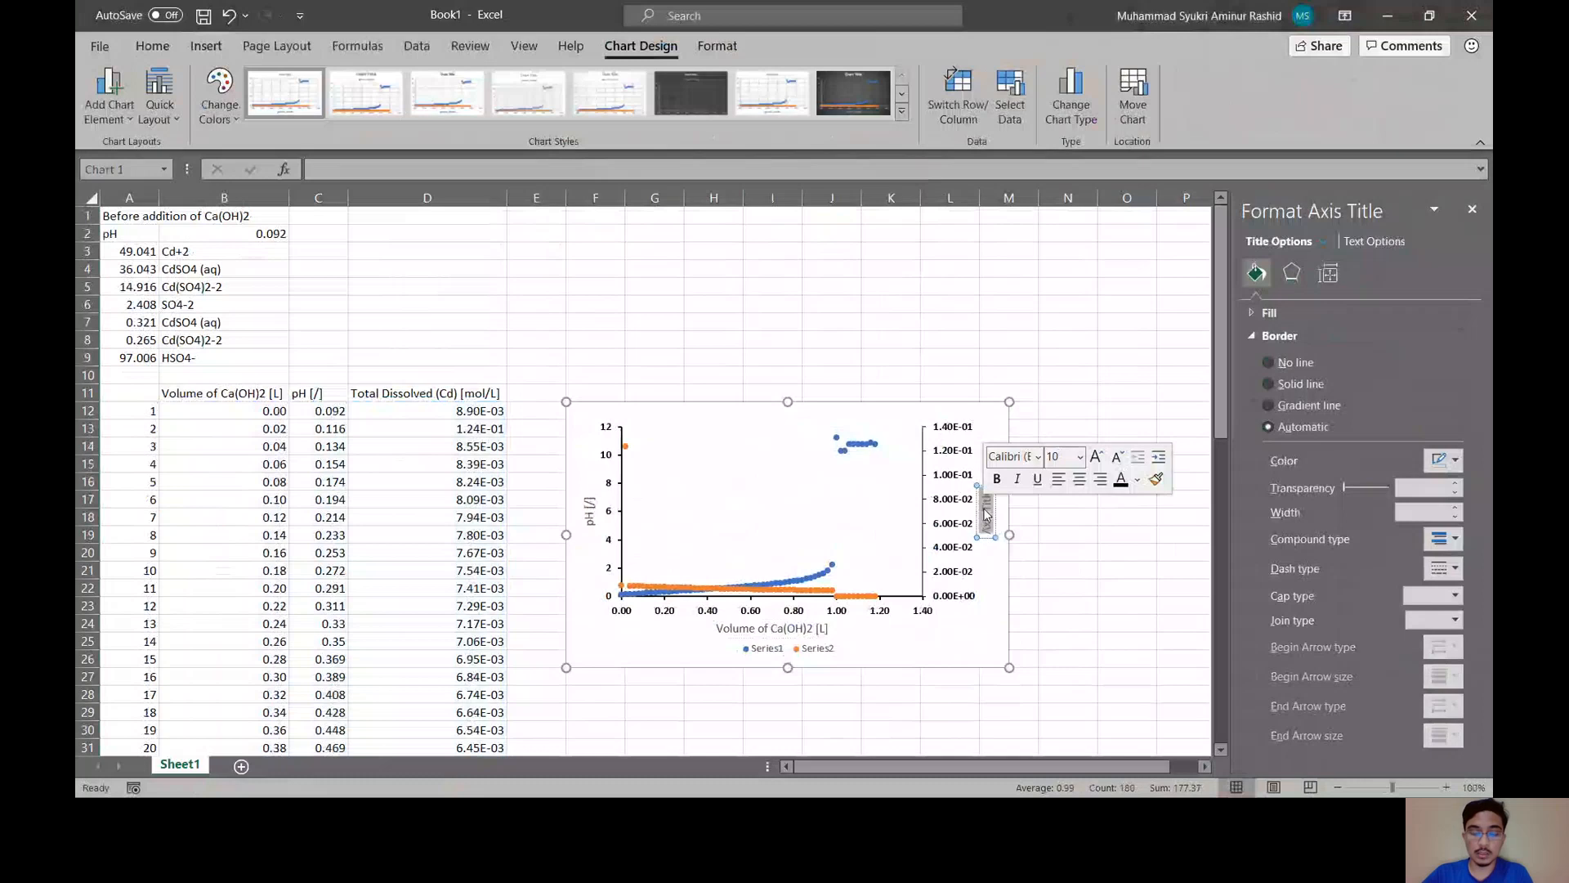
type("Total Diss")
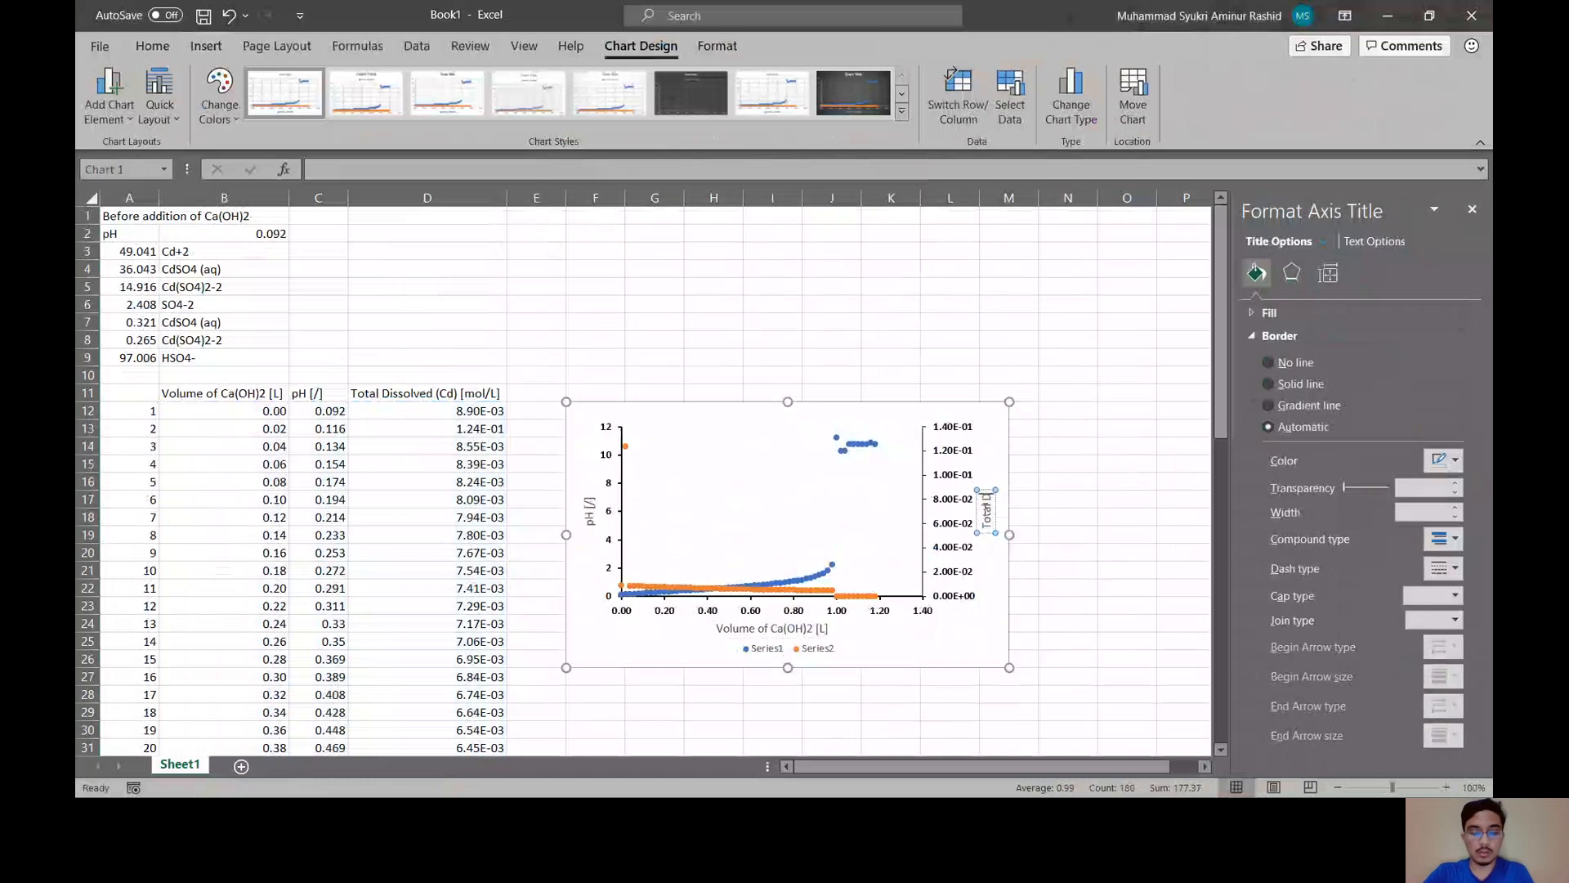
type("olved")
type(" (Cd")
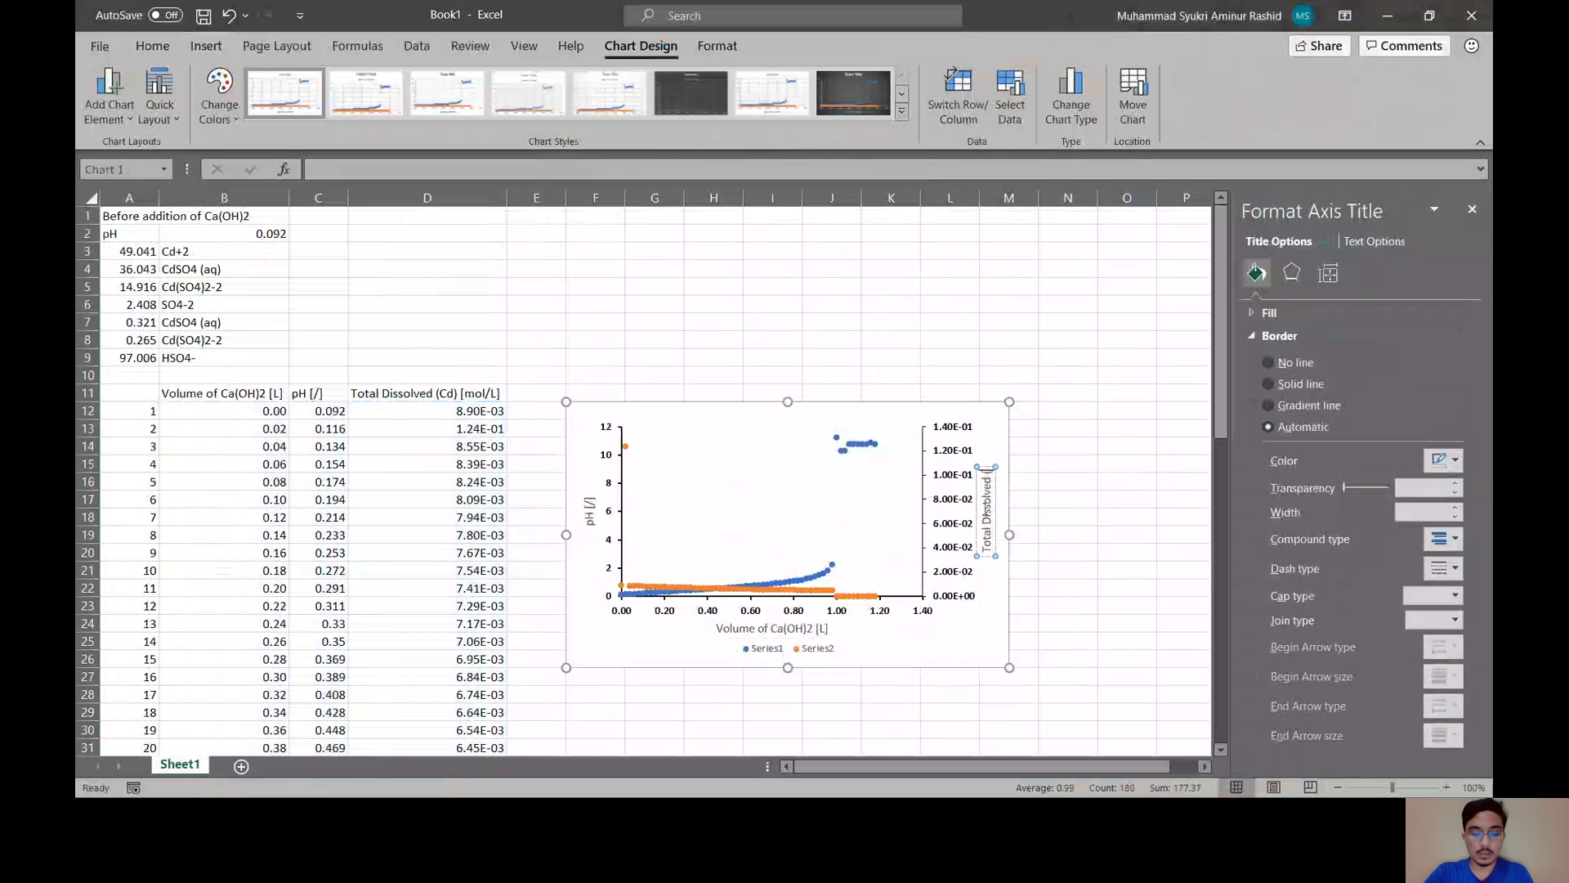
type(")")
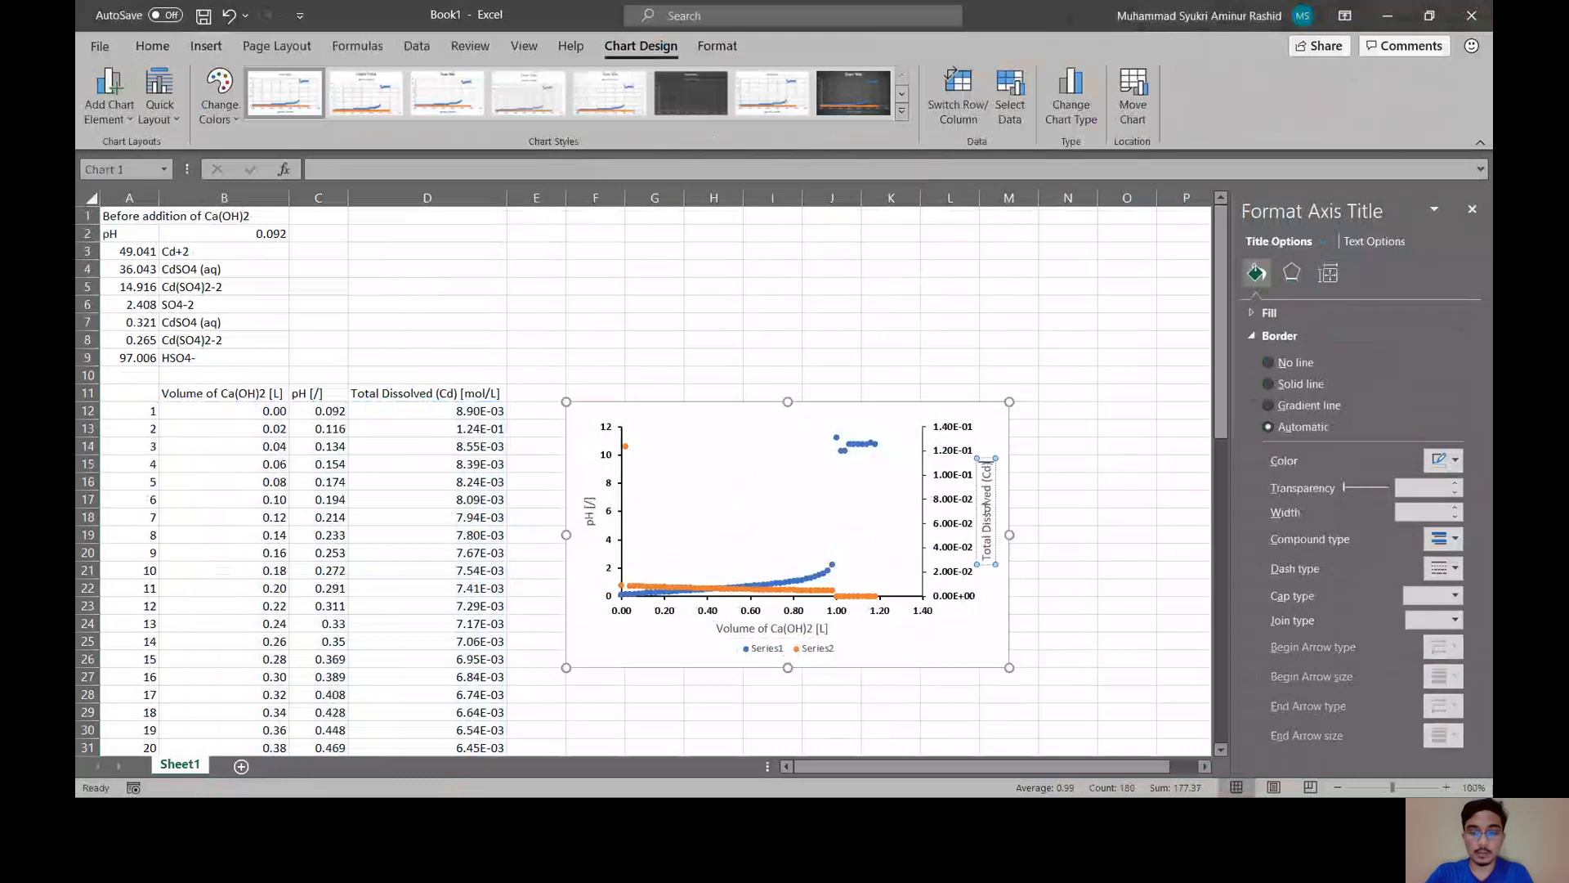
type(" [")
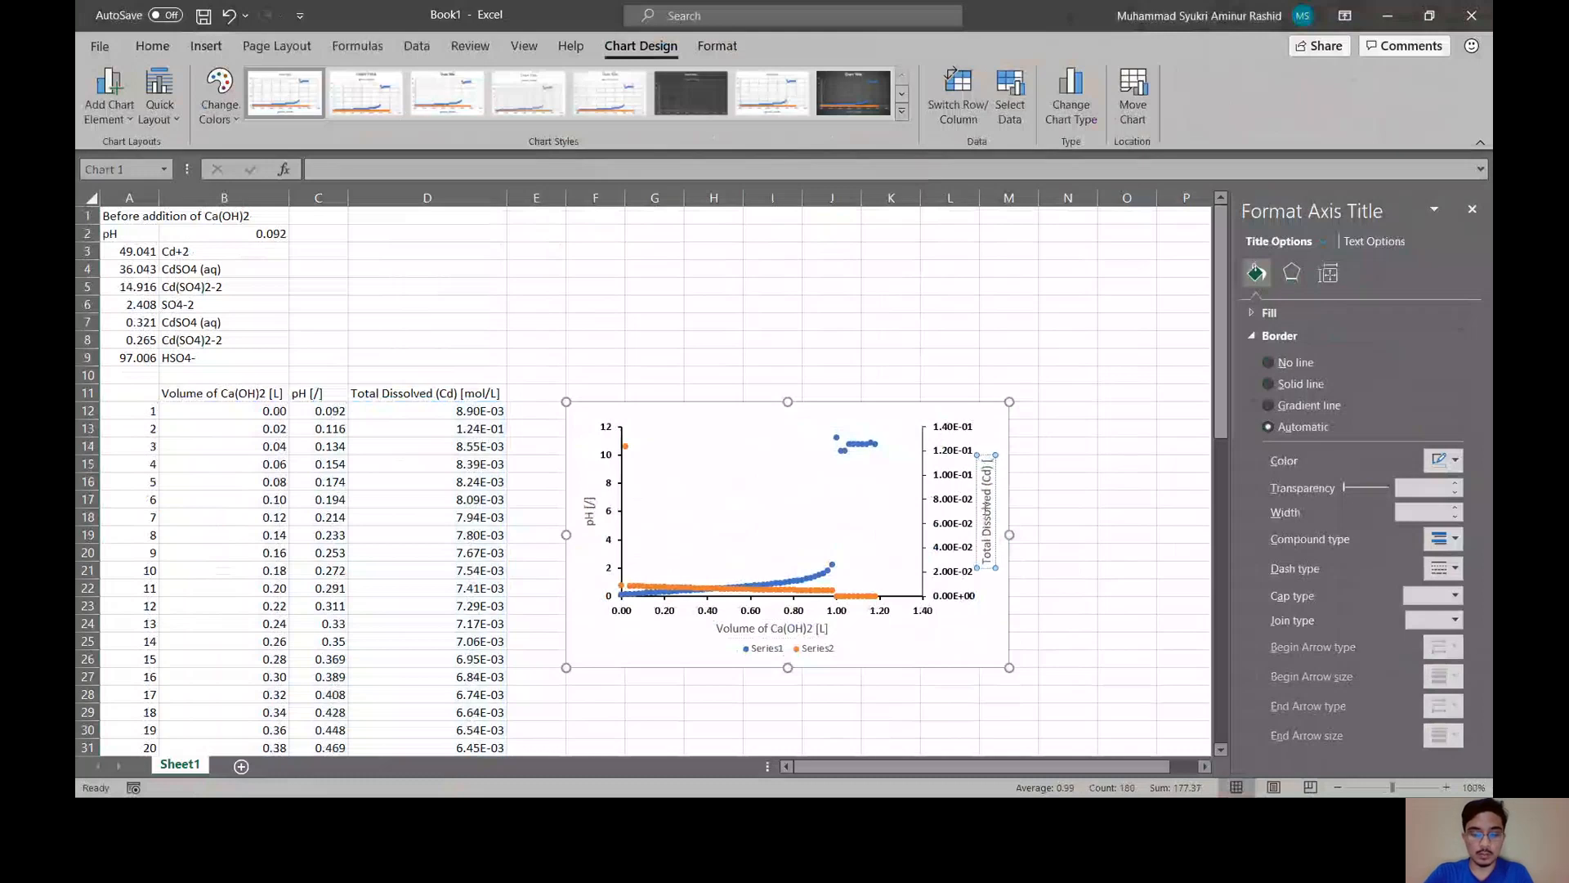
type("mol/")
type("L]")
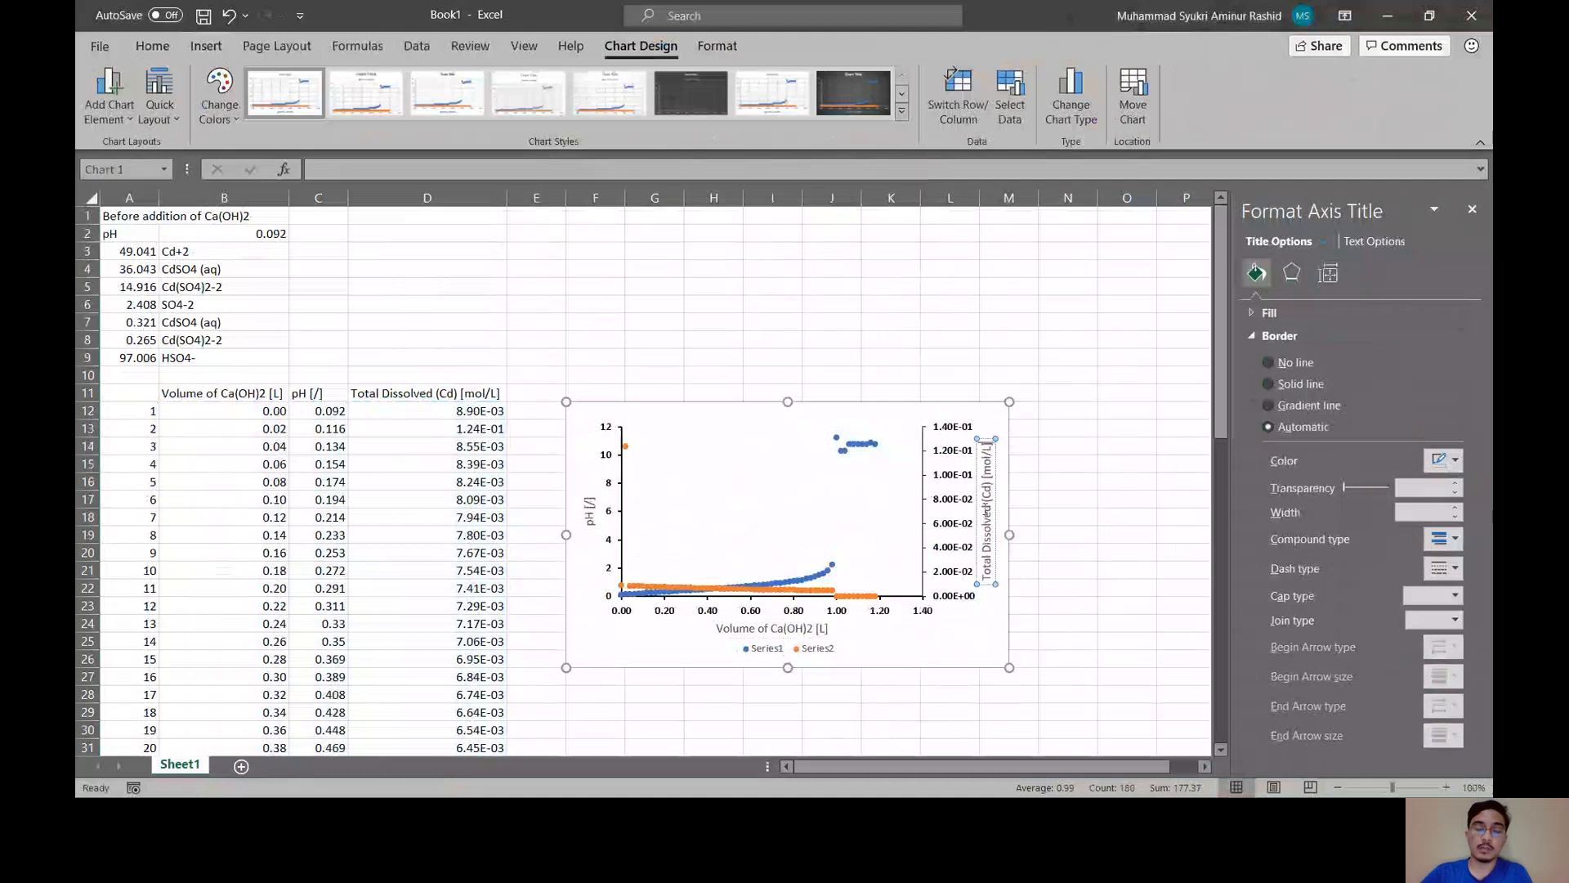
- Review the lab task list in the PowerPoint presentation and return to the Excel chart
left_click(920, 634)
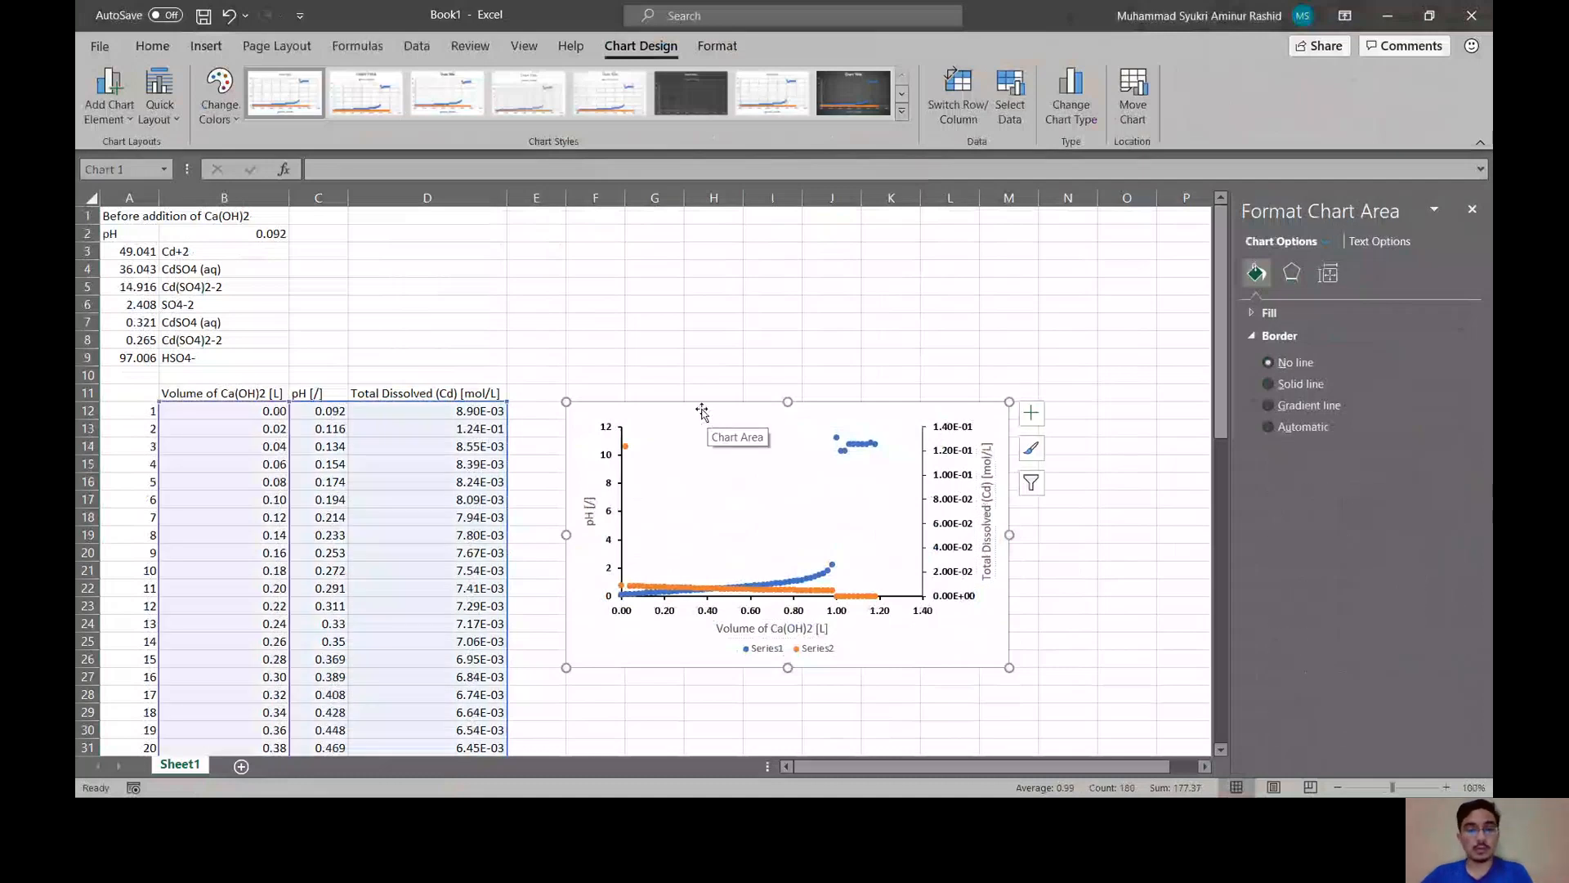
key("alt+Tab")
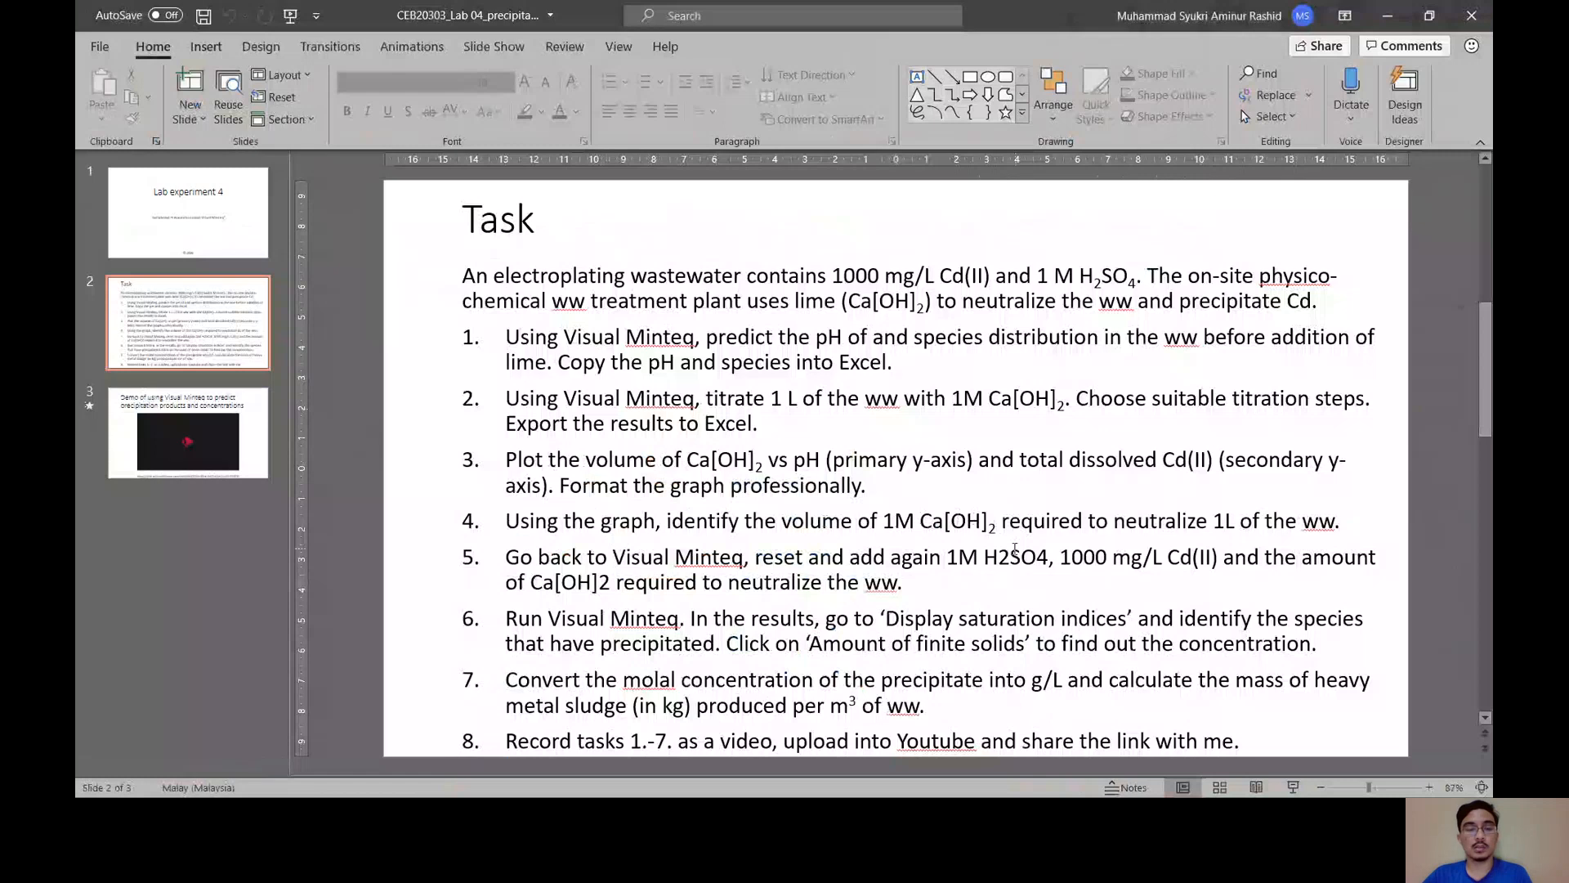
key("alt+Tab")
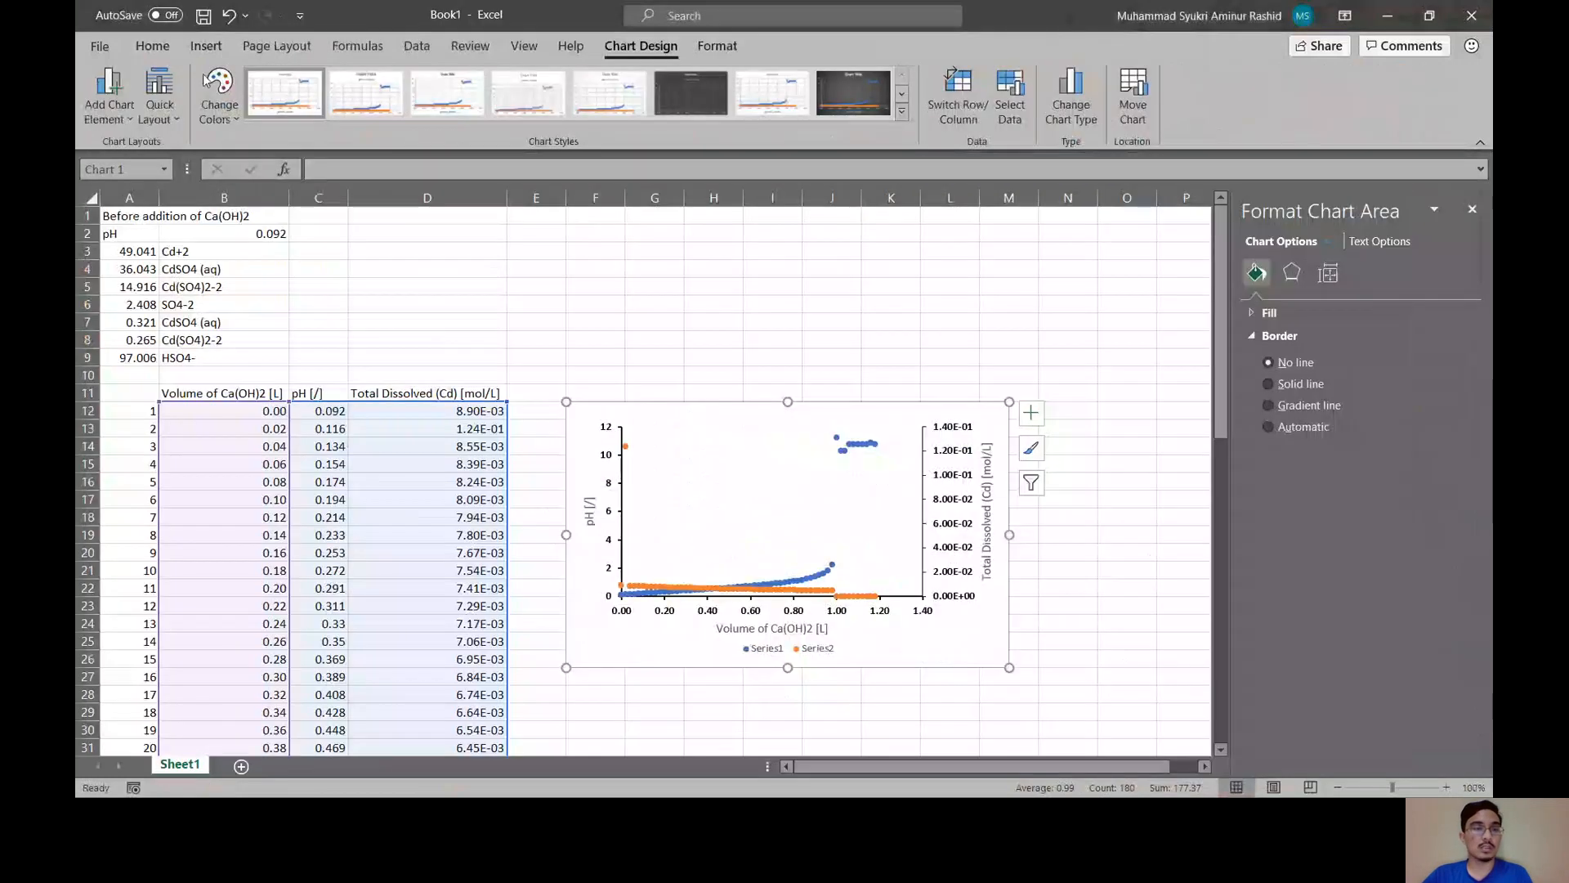
left_click(206, 45)
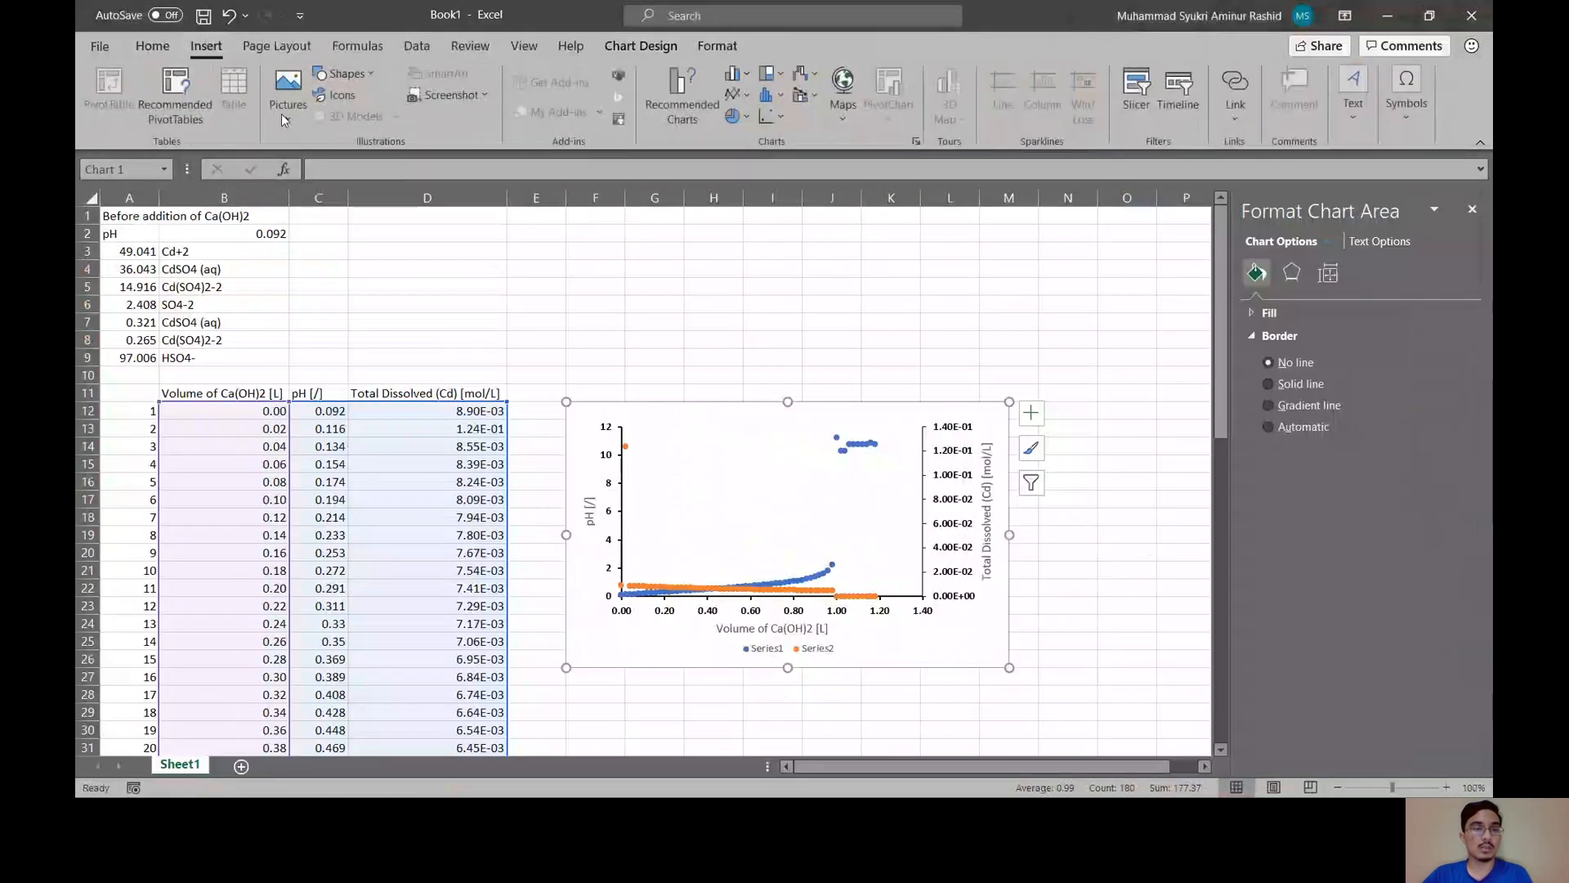
left_click(355, 76)
left_click(340, 124)
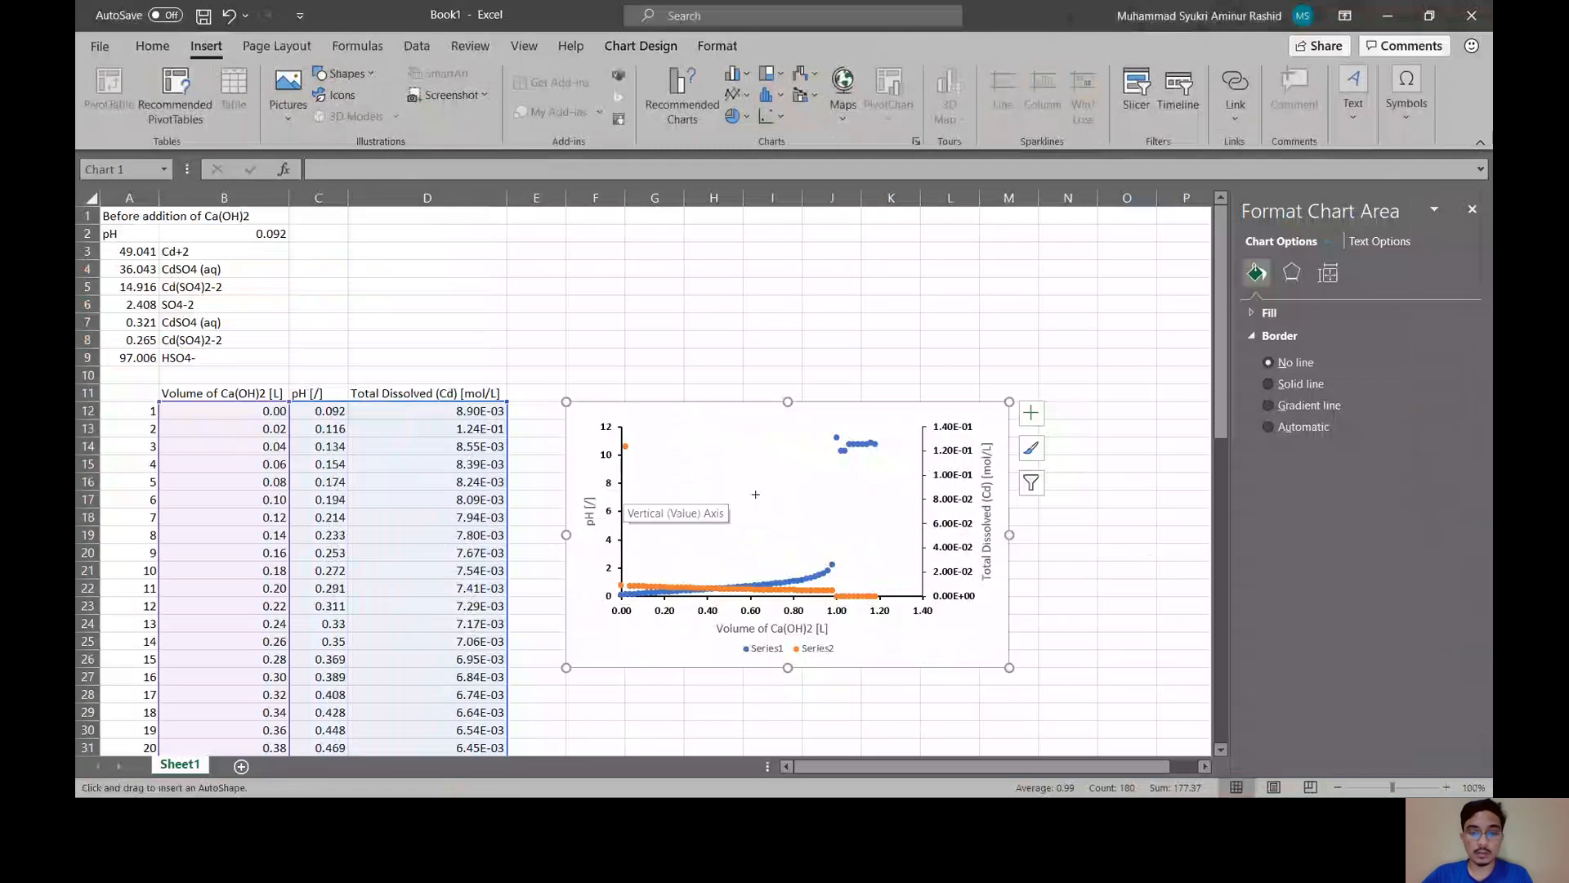
left_click_drag(1002, 658, 987, 616)
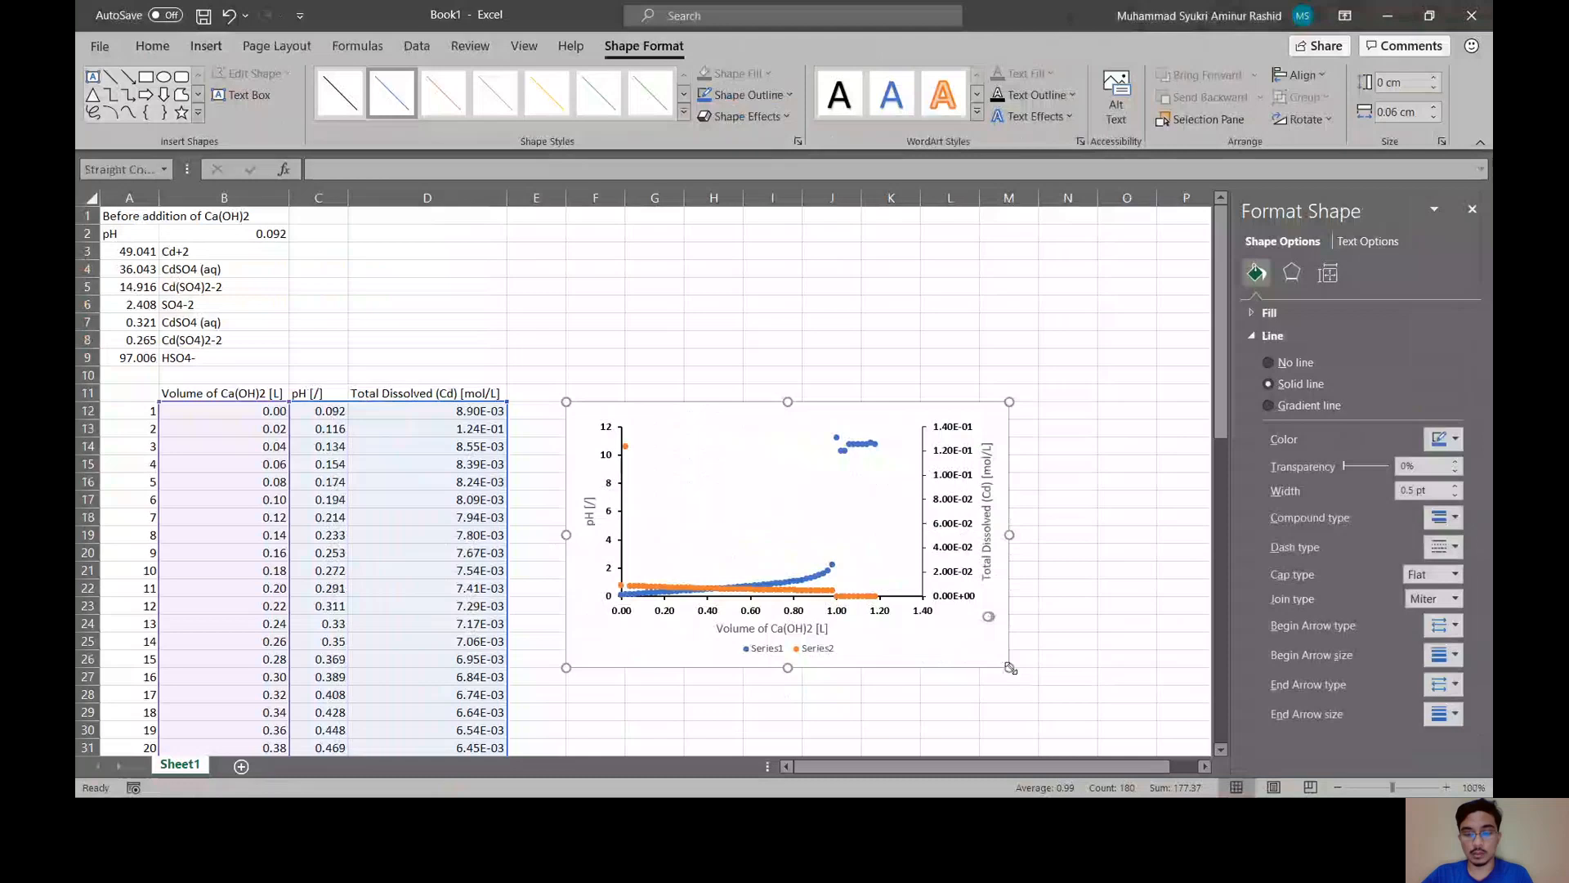
- Enlarge the chart towards column O and row 29, and delete the stray short line near its lower corner
left_click_drag(1011, 668, 1103, 699)
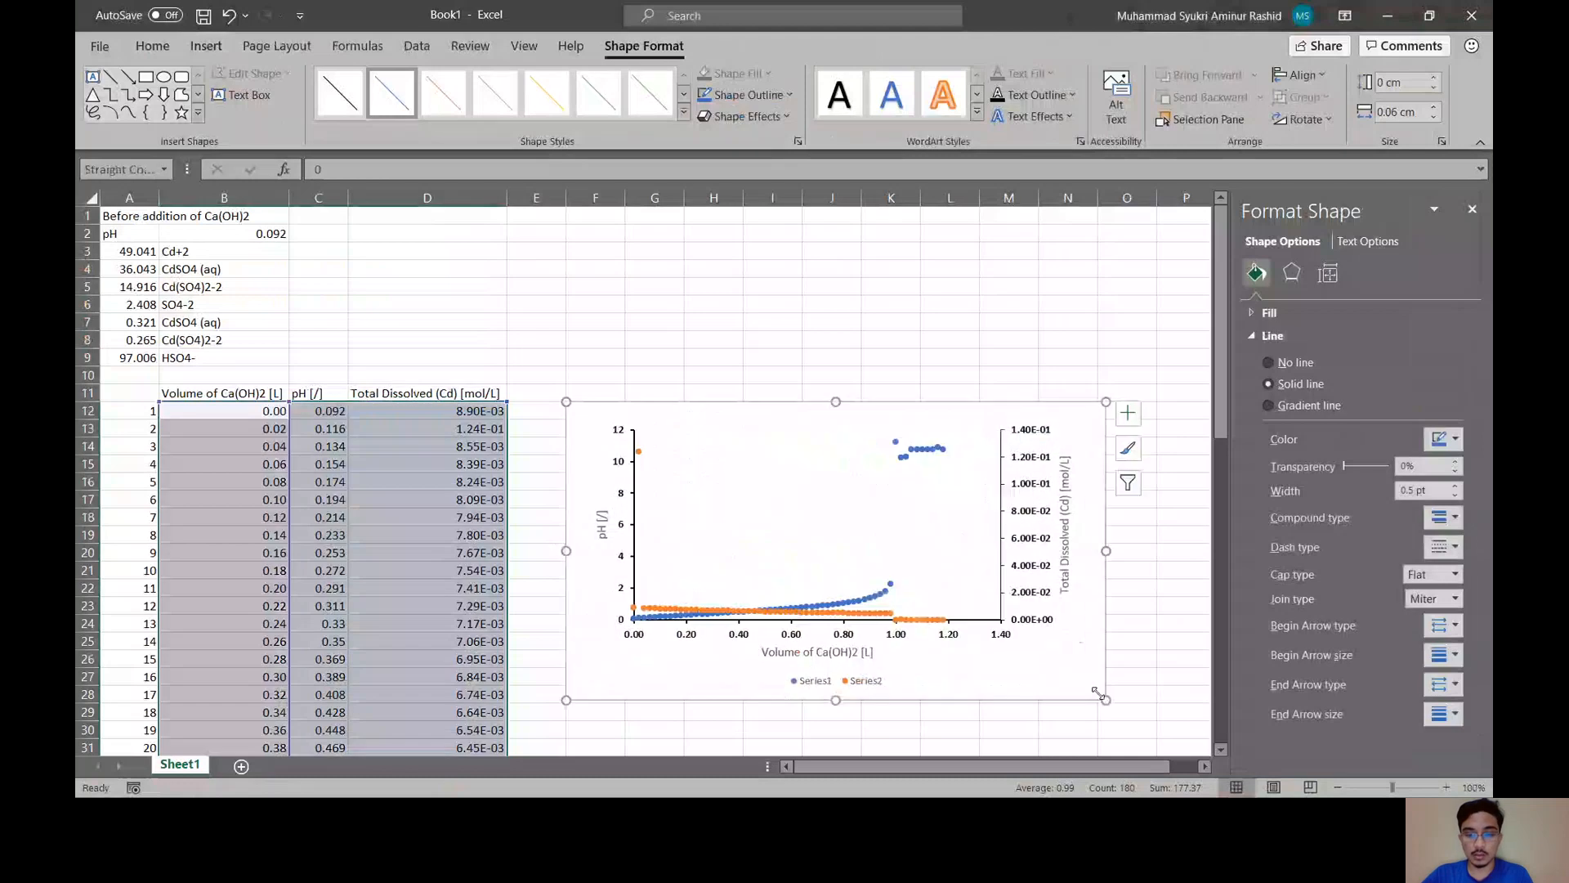
left_click(1084, 666)
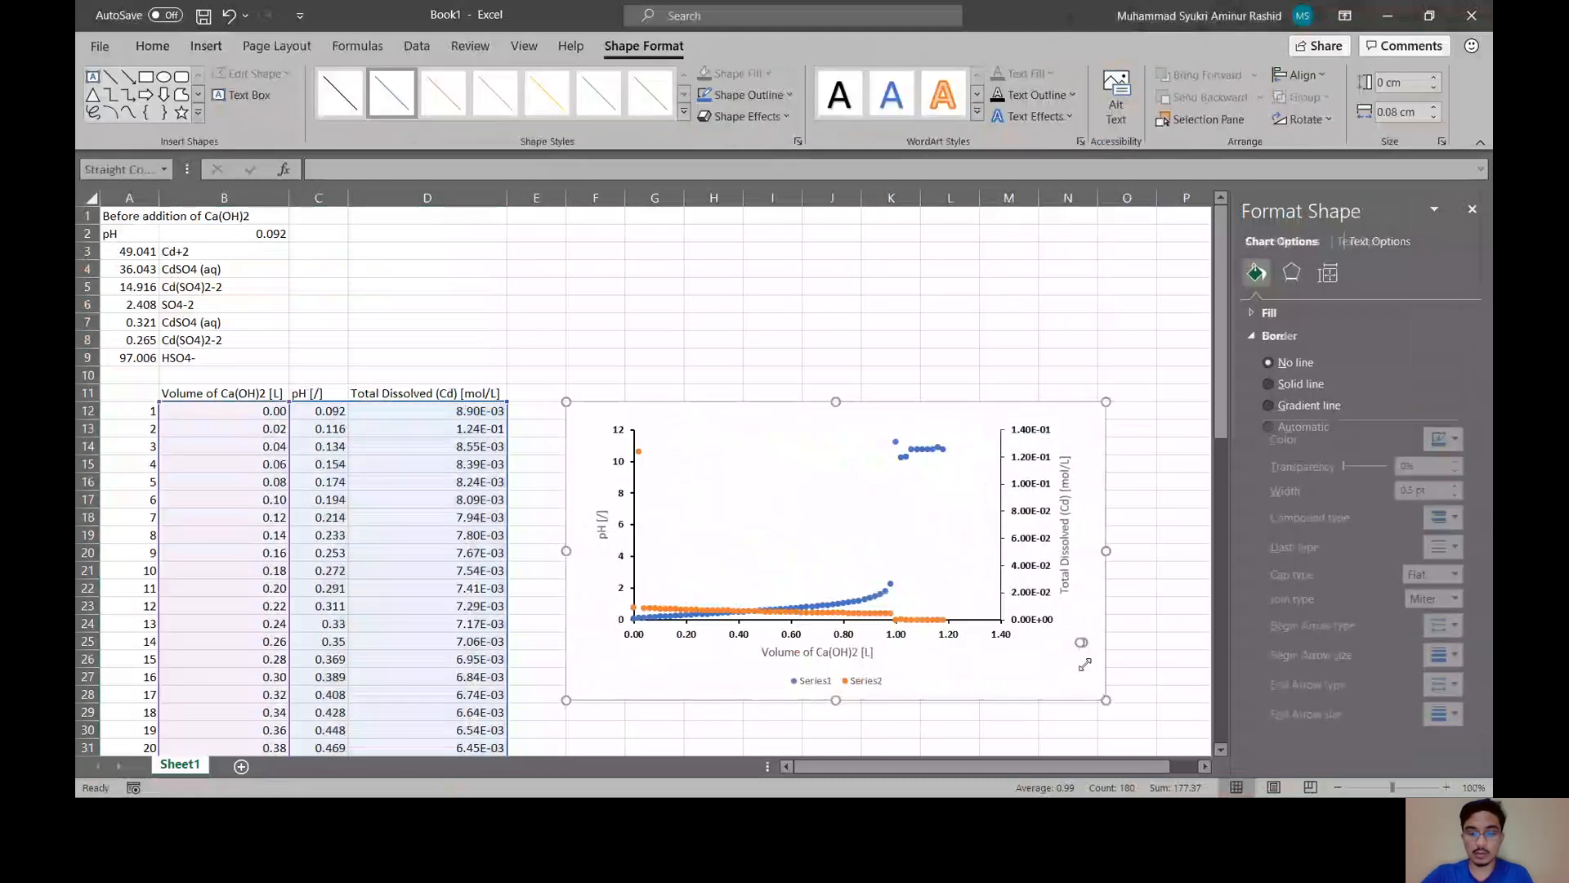
key("Delete")
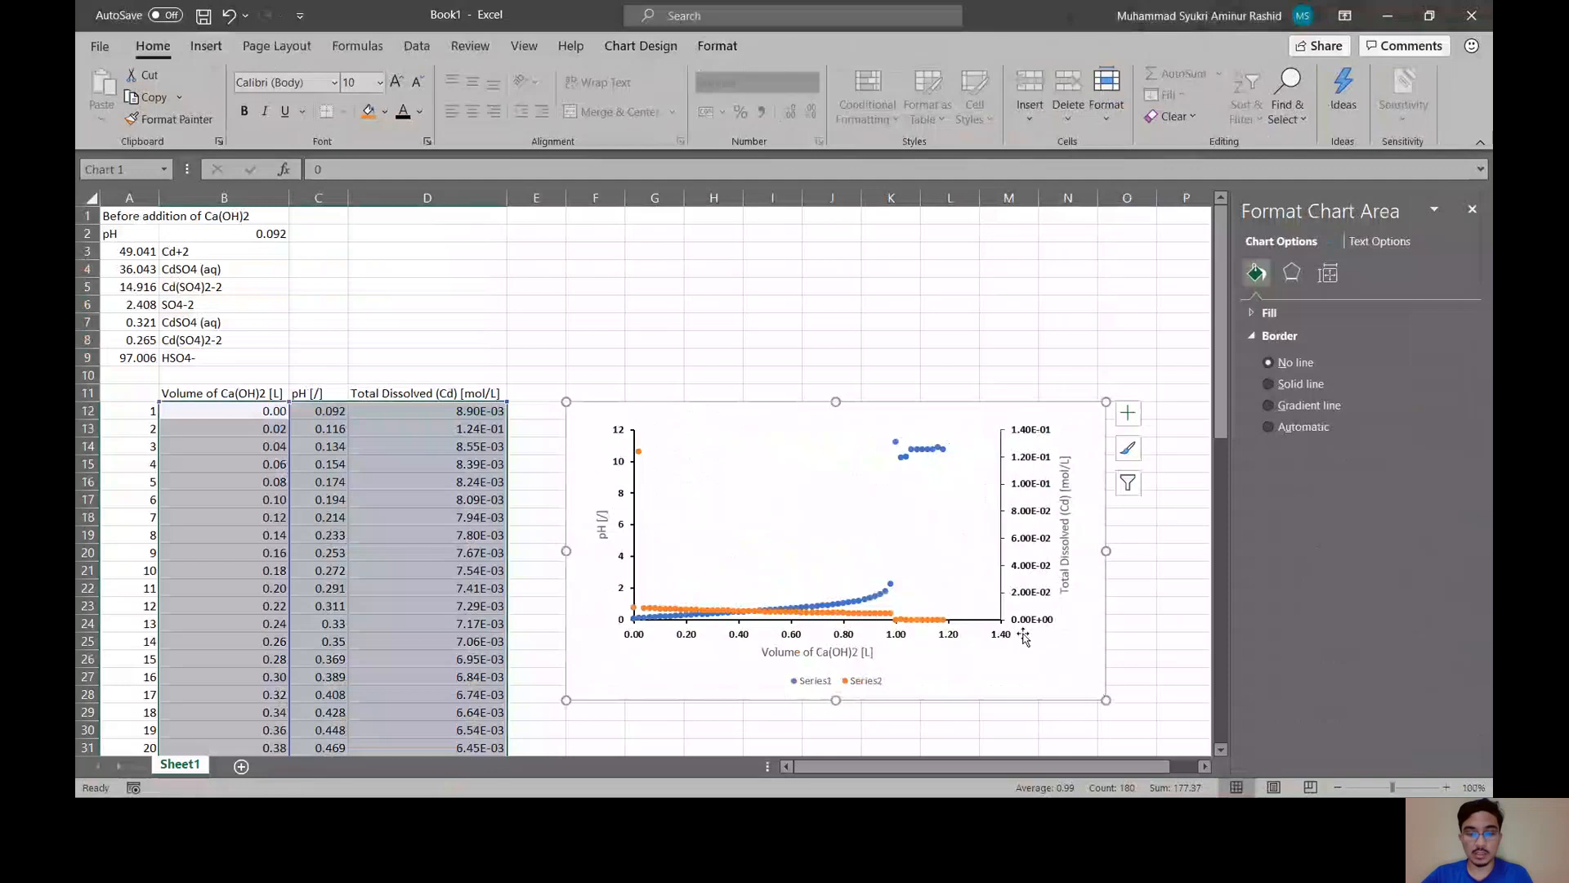
left_click_drag(1107, 697, 1152, 720)
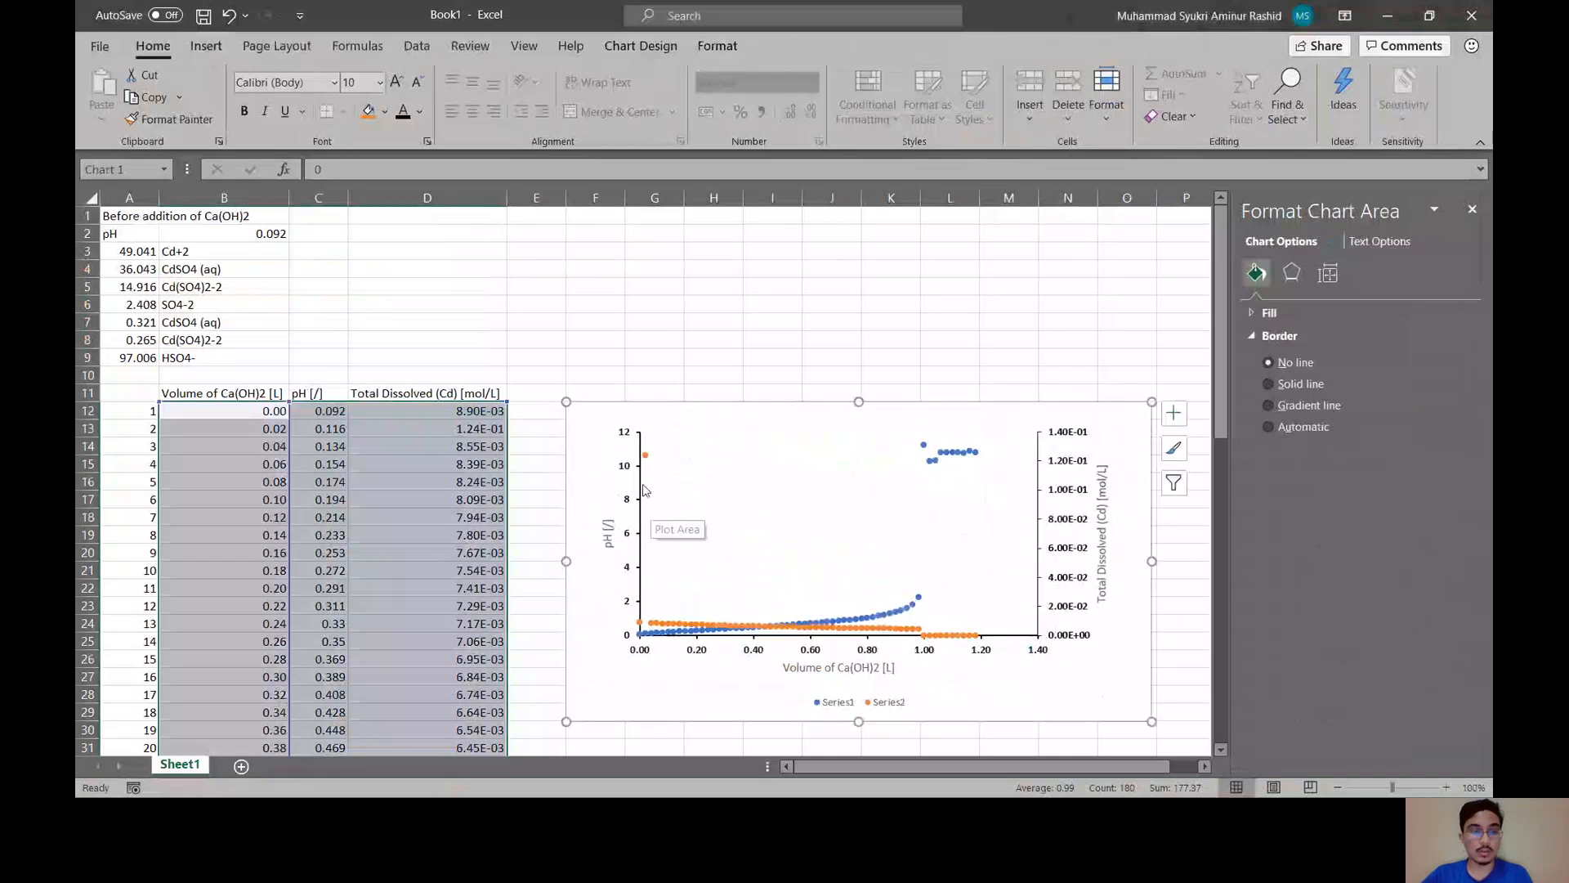
- Draw a horizontal straight line about 7.96 cm long at pH 7, from the pH axis to the jump in the pH curve
left_click(200, 47)
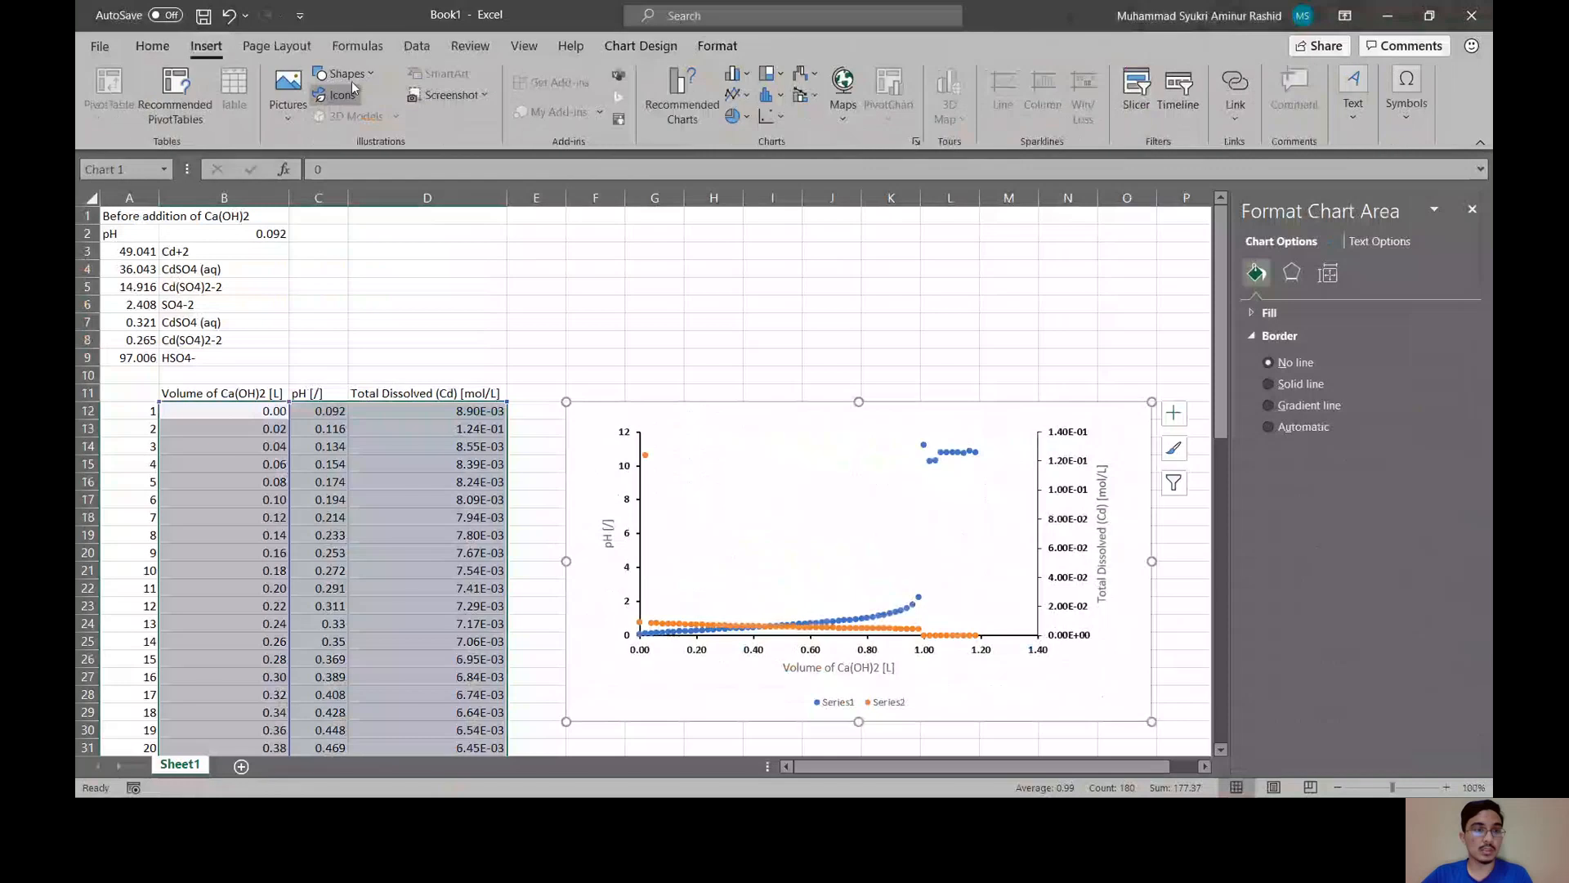
left_click(350, 75)
left_click(337, 121)
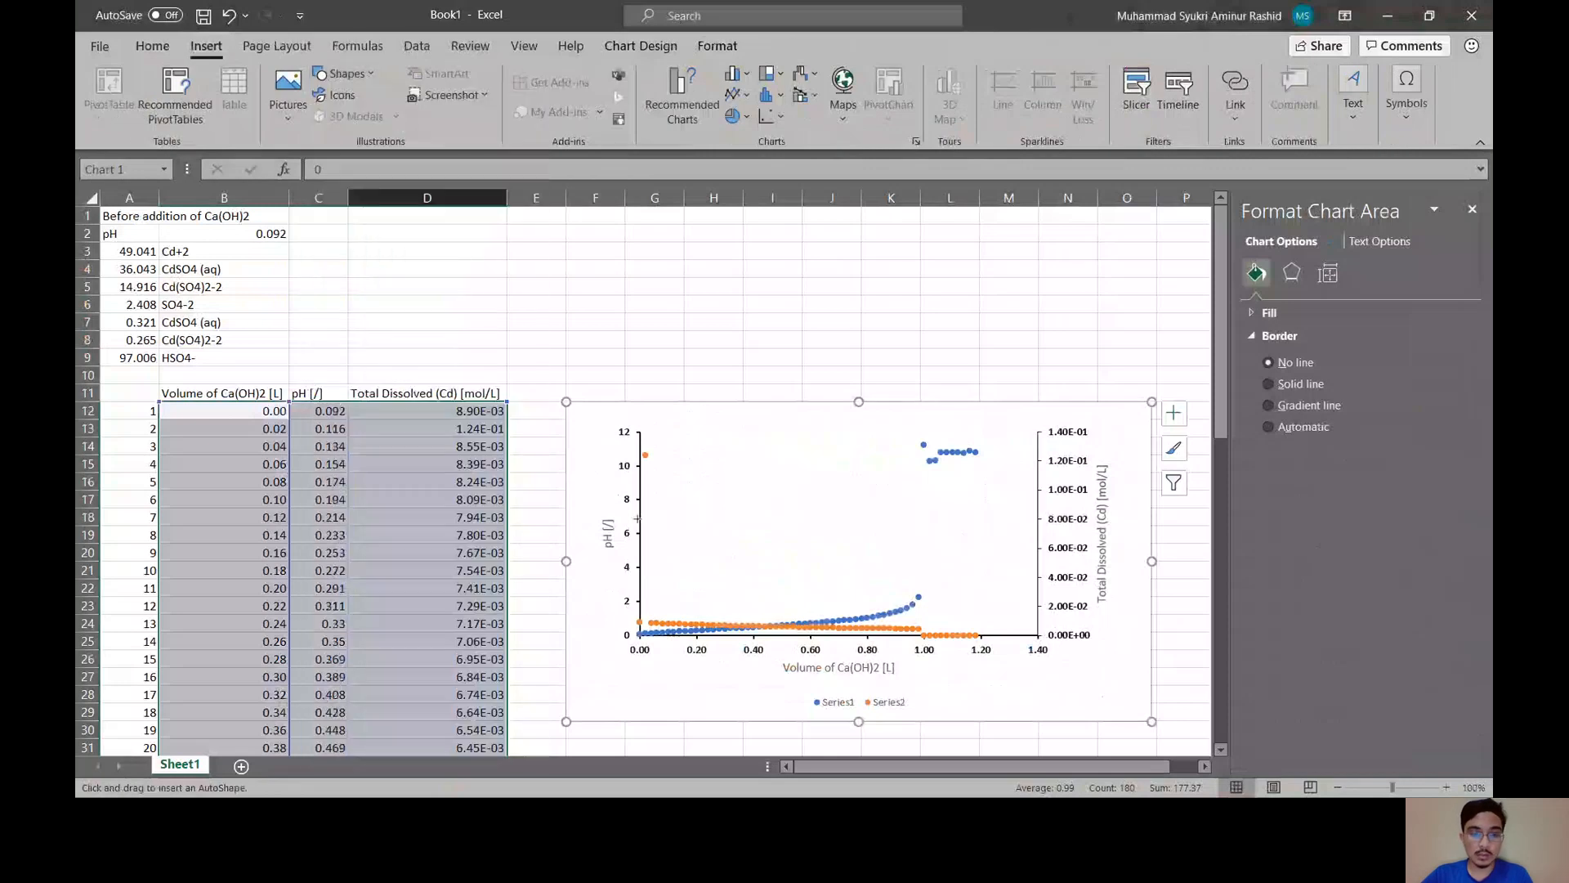
left_click_drag(633, 515, 916, 517)
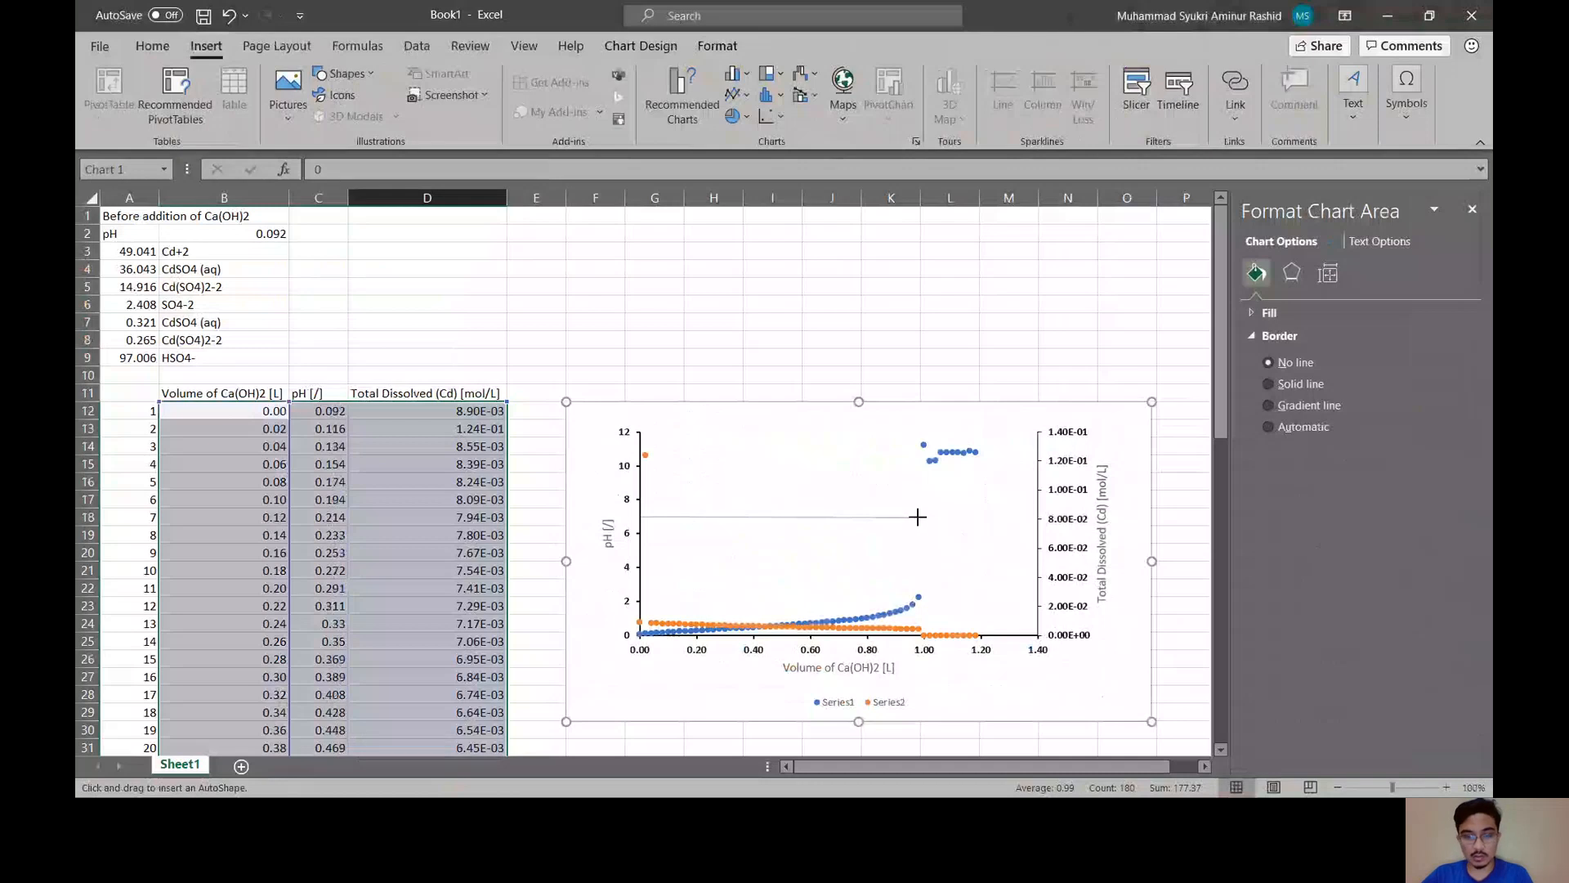
left_click_drag(917, 516, 918, 516)
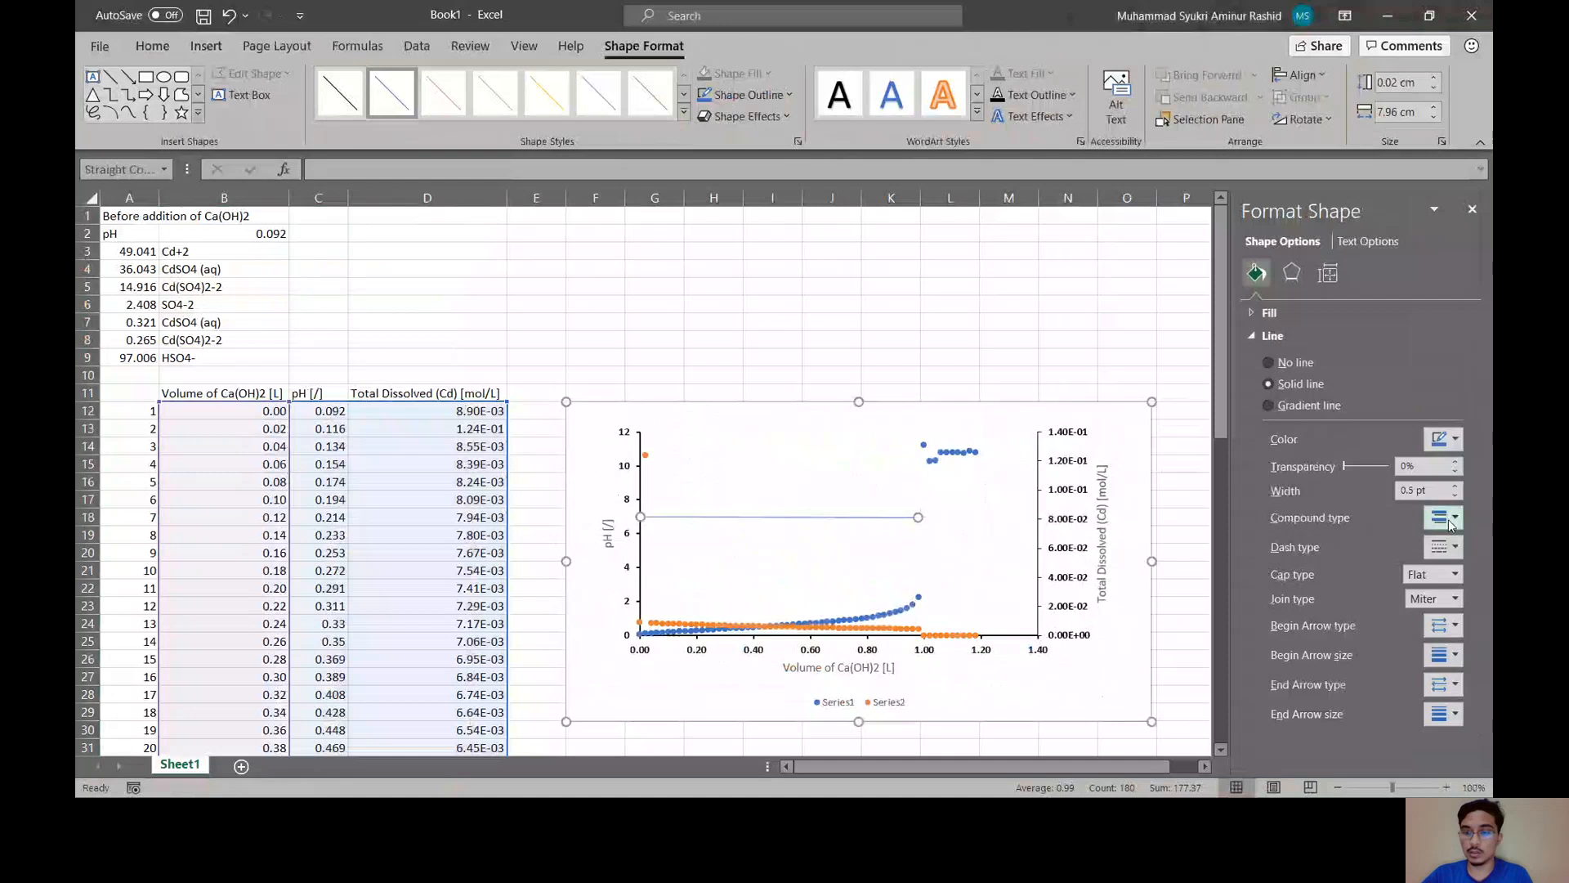
- Format the horizontal pH 7 line as dashed, 2 pt wide and red
left_click(1447, 547)
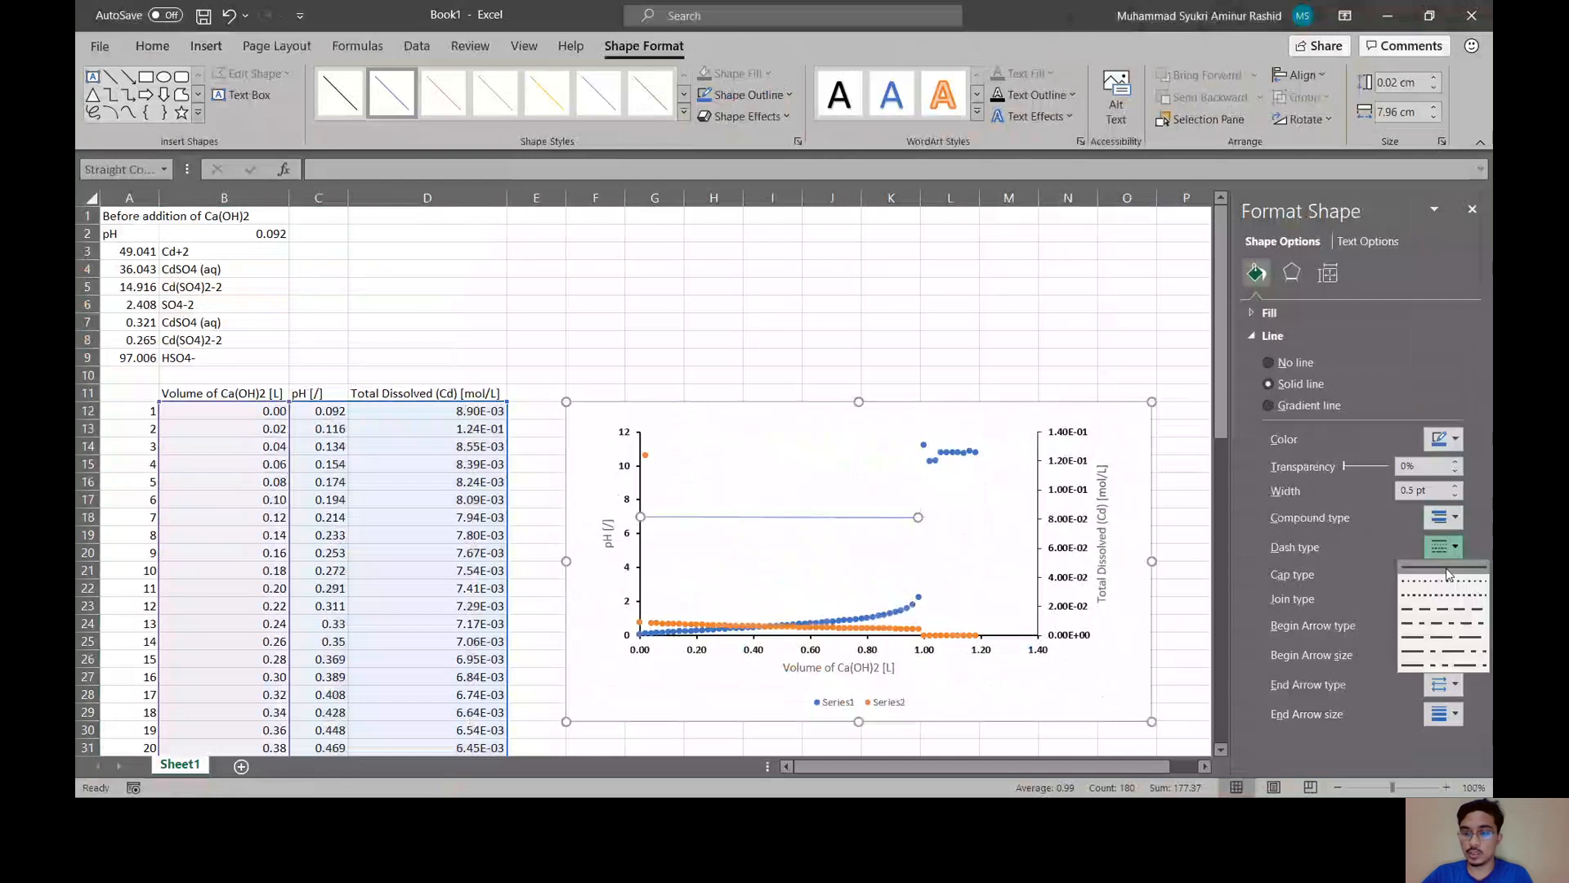
left_click(1448, 611)
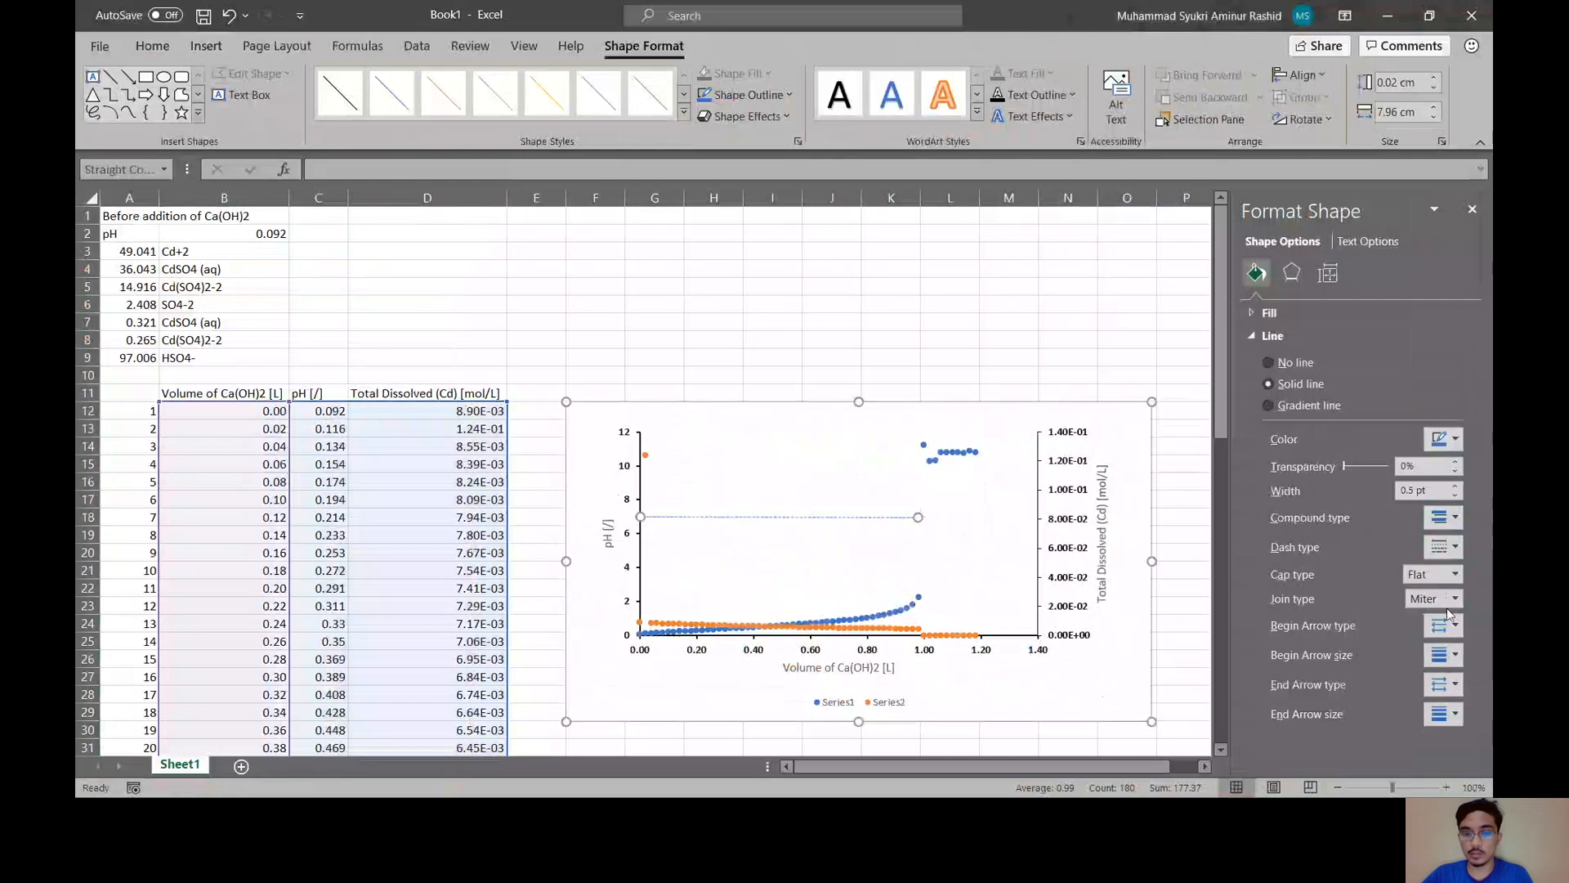
left_click(1455, 486)
left_click(1454, 487)
left_click(1455, 486)
left_click(1455, 487)
left_click(1455, 487)
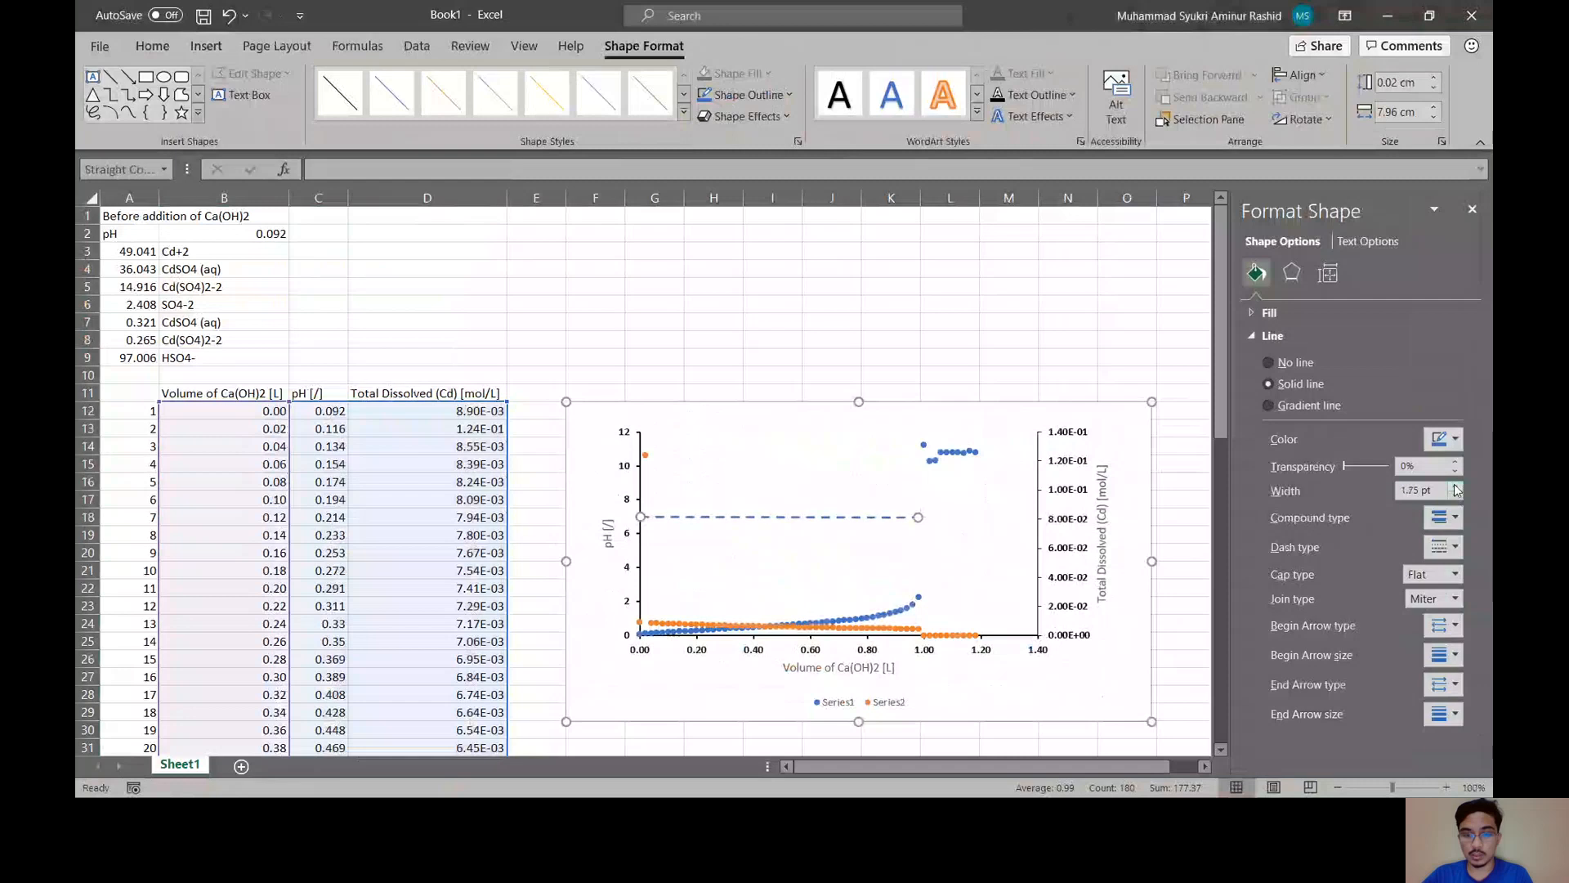
left_click(1456, 487)
left_click(1448, 439)
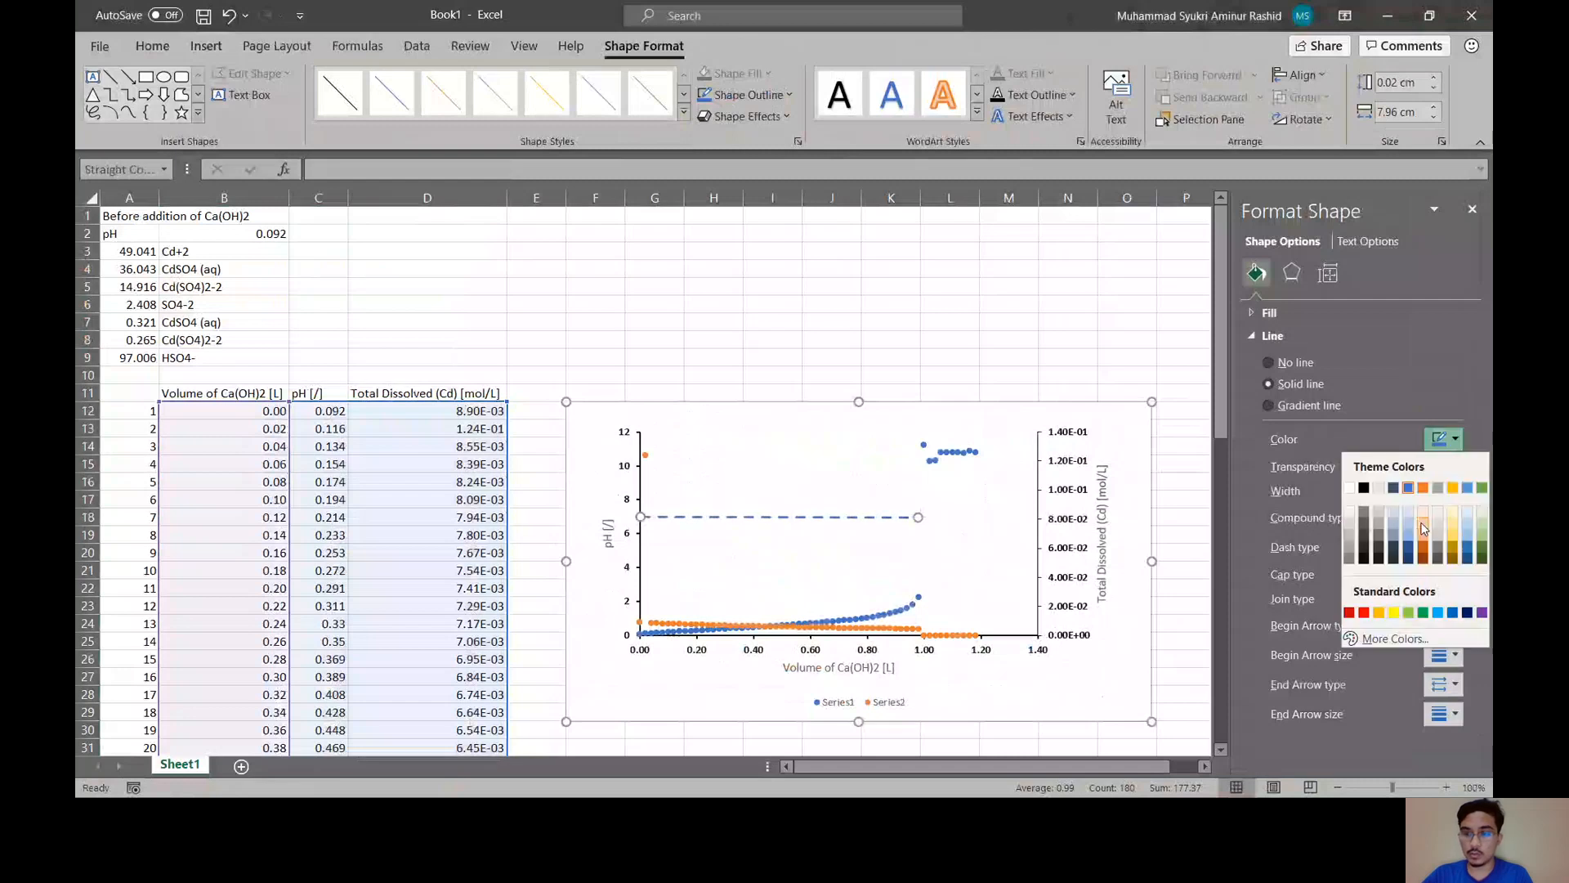
left_click(1375, 609)
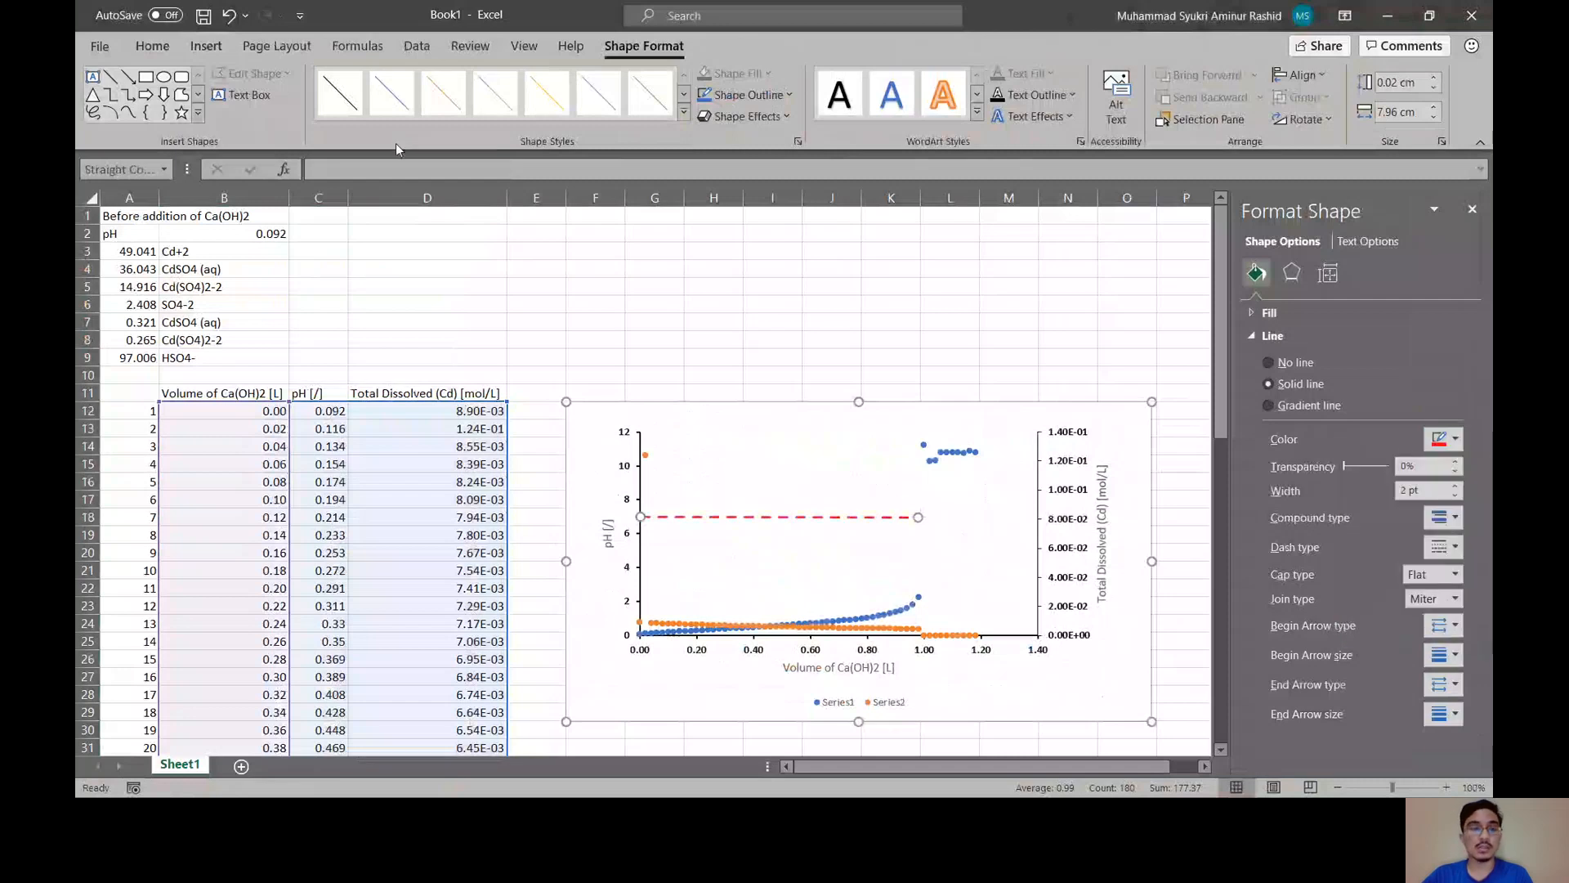
- Draw a vertical line about 3.34 cm long from the far end of the pH 7 line down to the volume axis
left_click(200, 46)
left_click(343, 73)
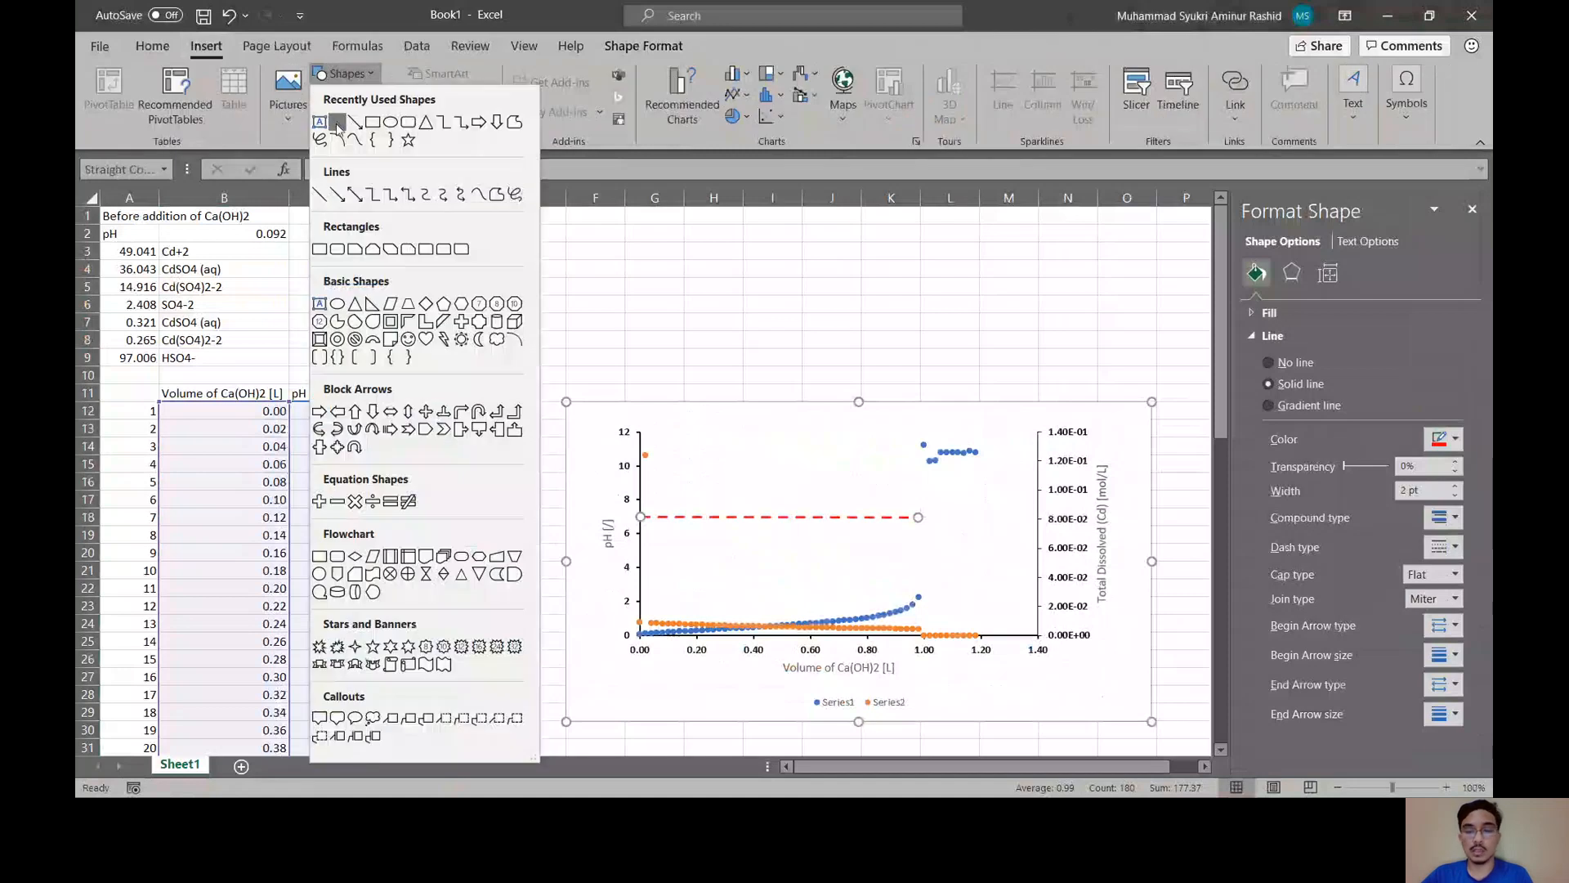
left_click(336, 123)
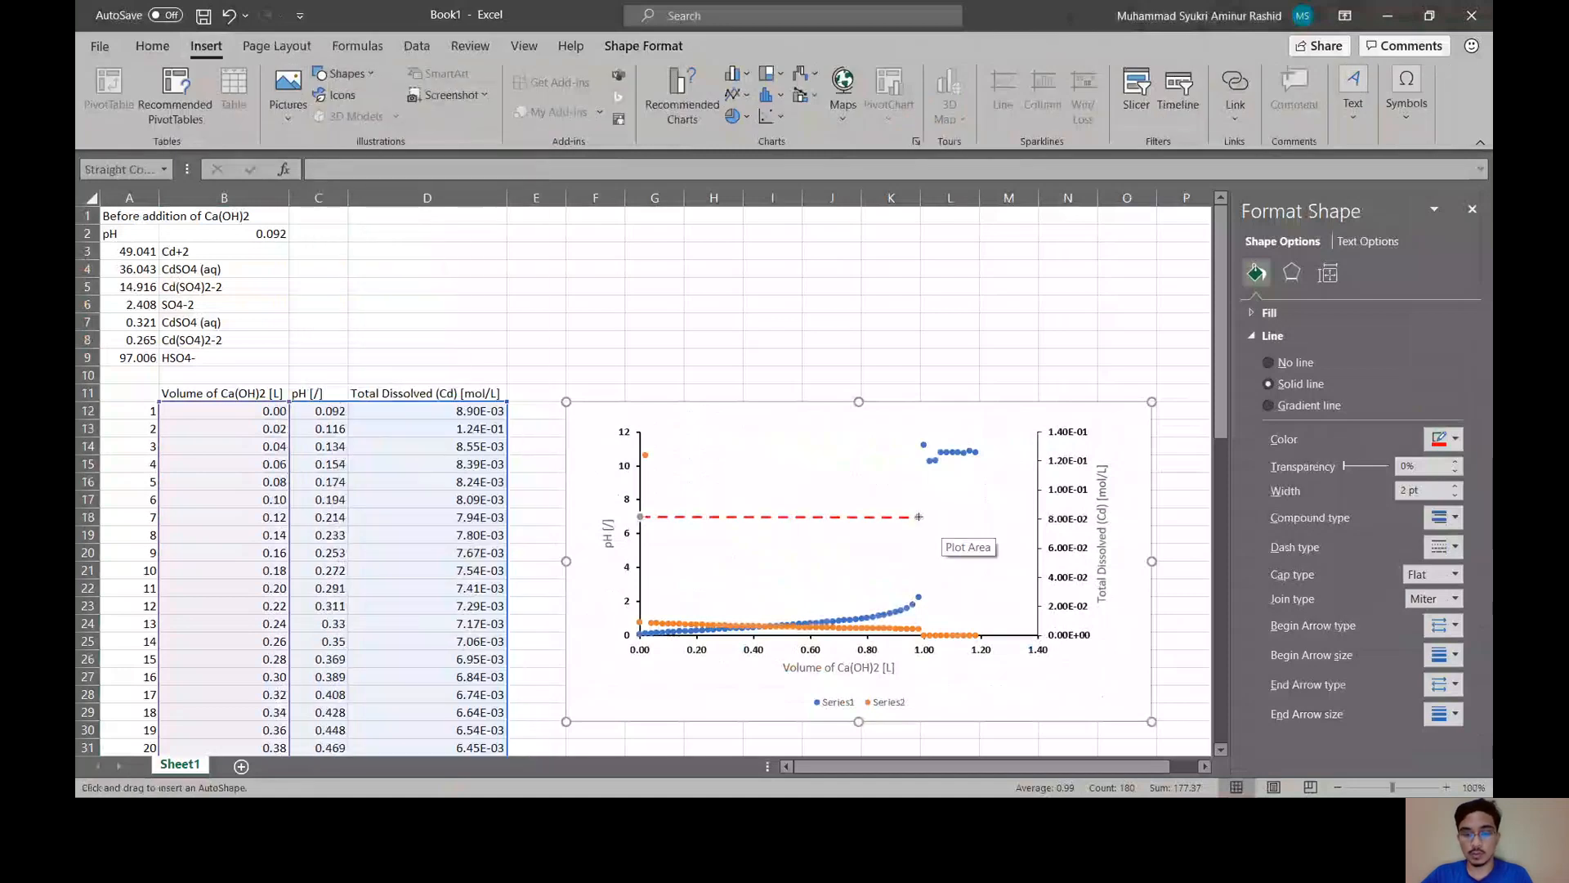
left_click_drag(919, 517, 922, 636)
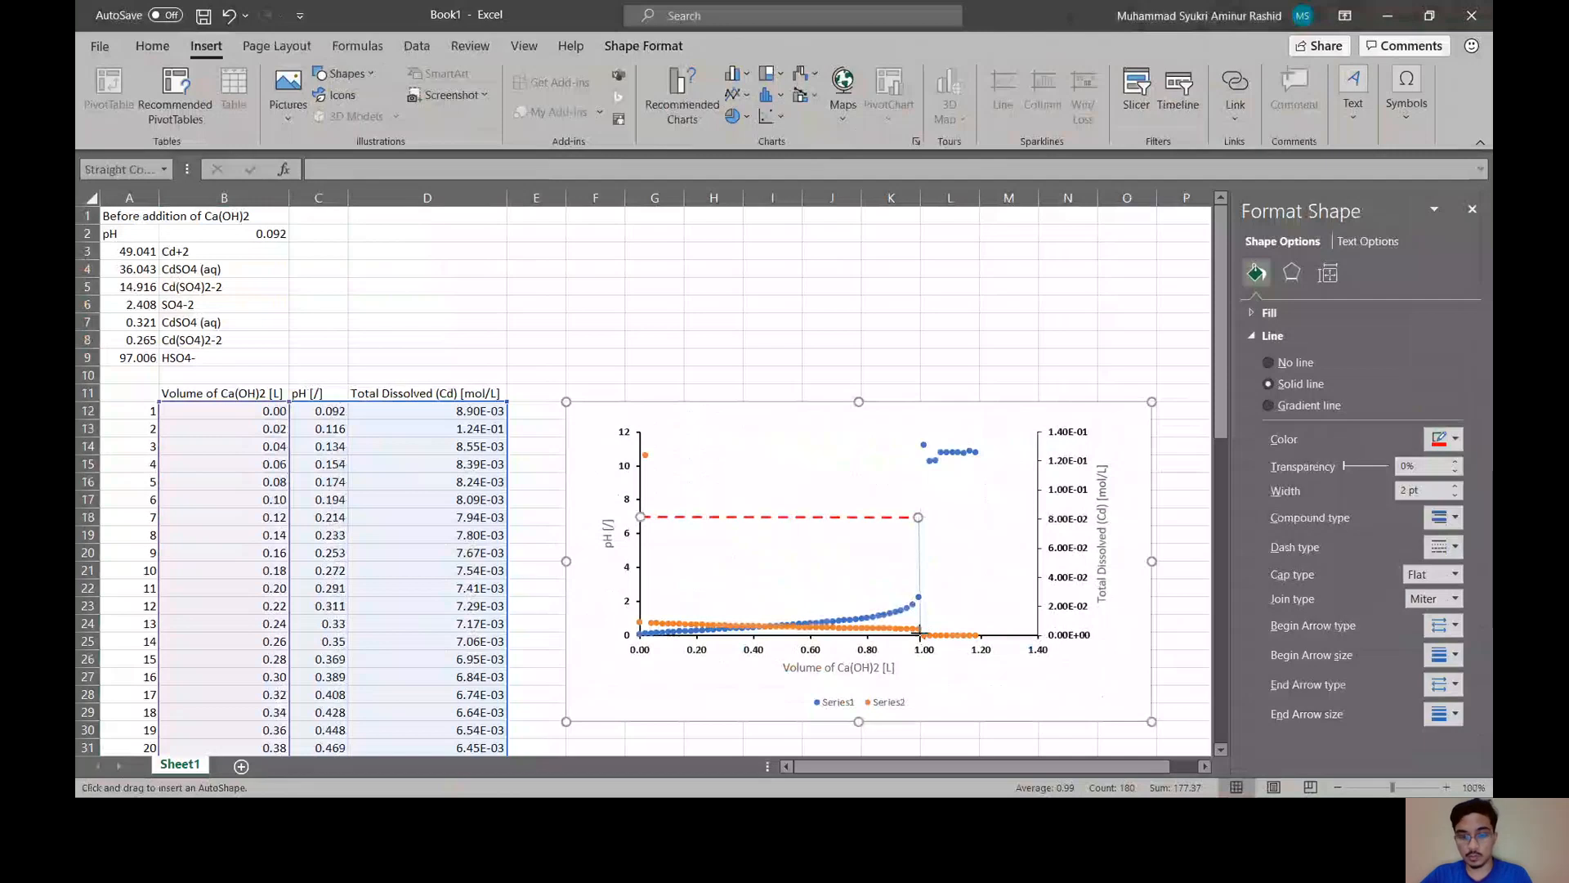
- Format the vertical line as dashed, 1.75 pt wide and red, then deselect it
left_click(1444, 547)
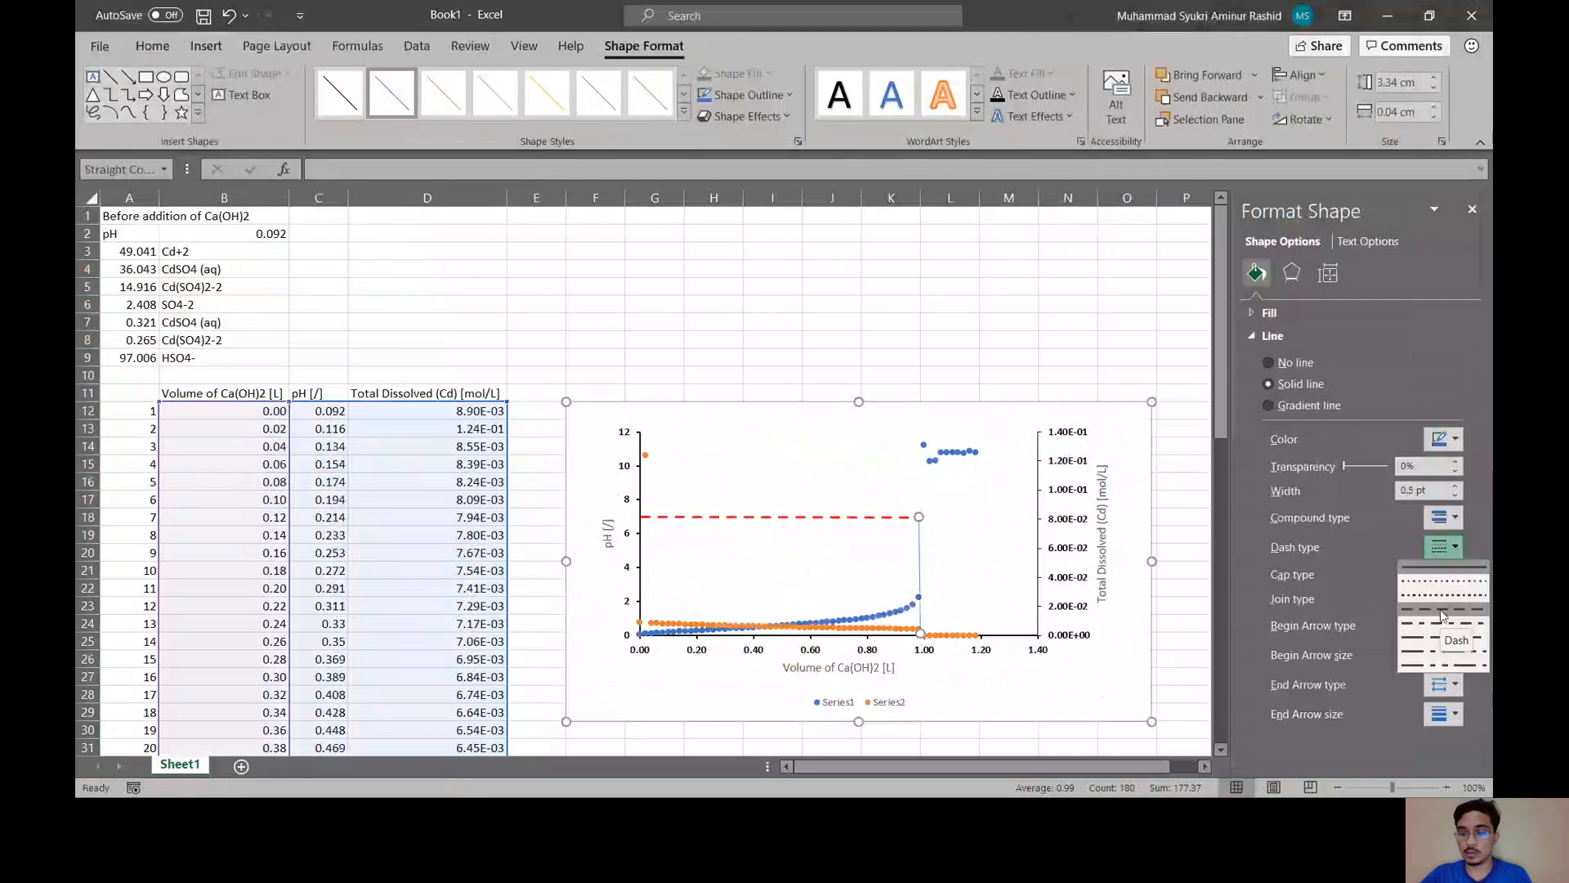
left_click(1442, 636)
left_click(1456, 486)
left_click(1455, 486)
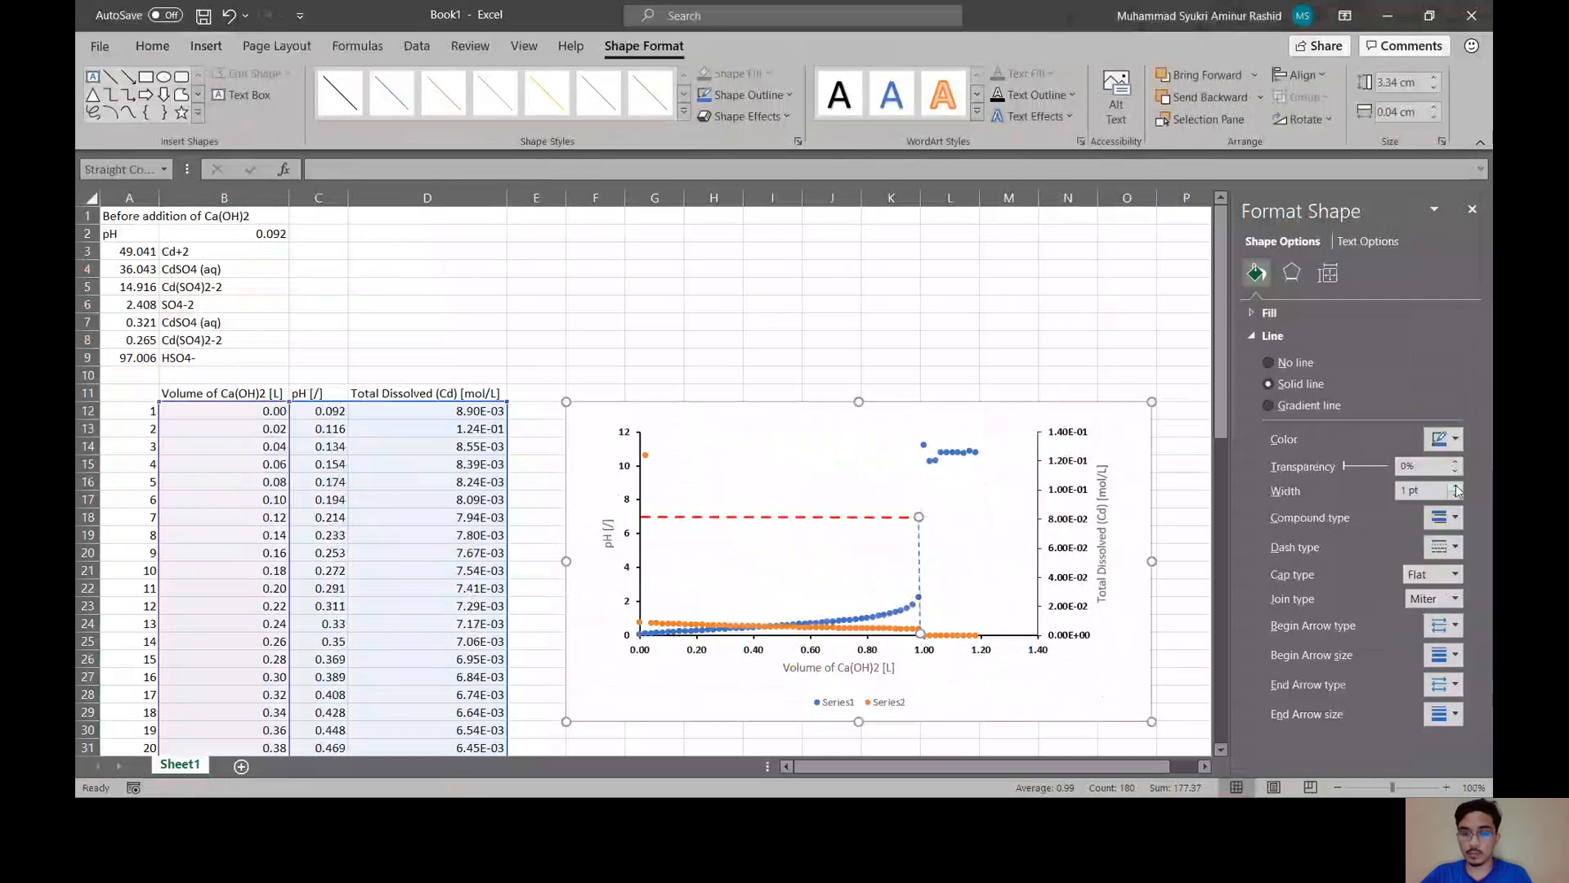
left_click(1455, 485)
left_click(1455, 485)
left_click(1456, 486)
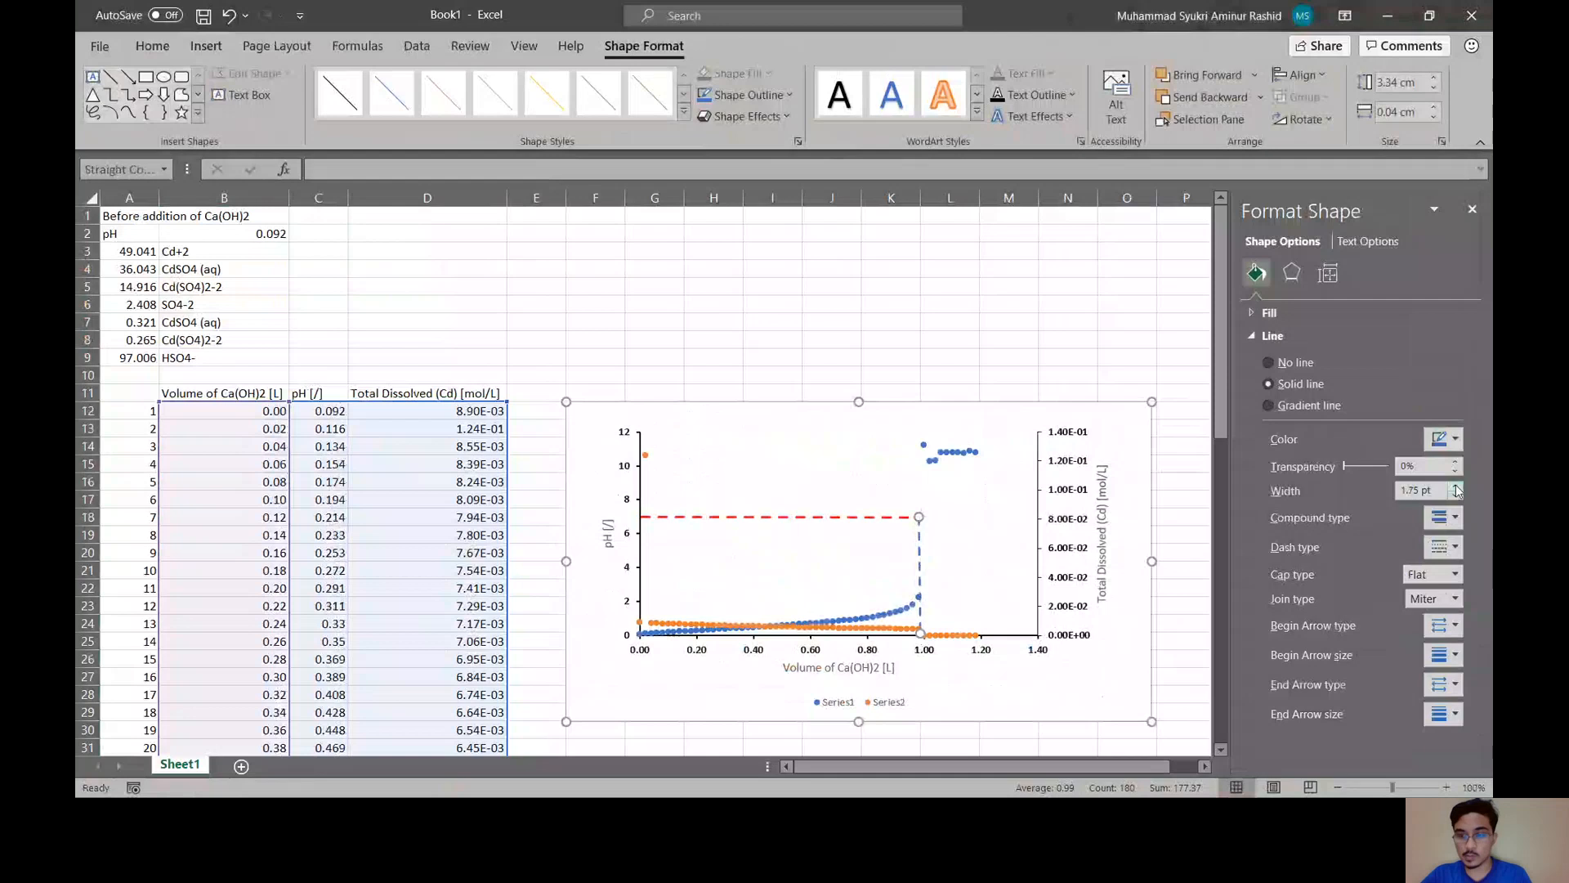
left_click(1454, 439)
left_click(1367, 599)
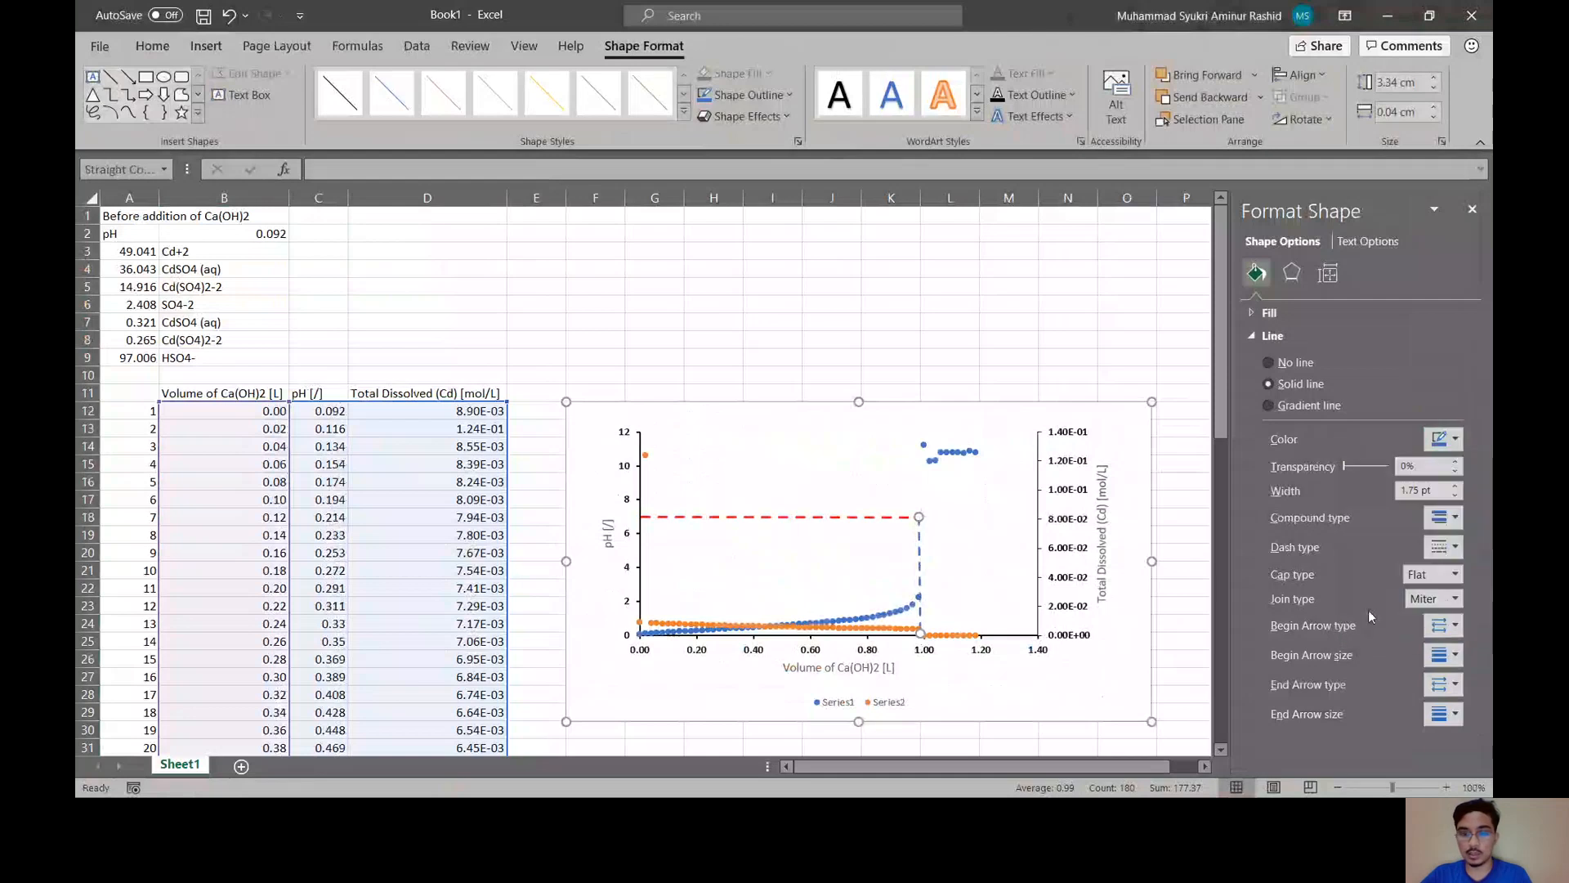
left_click(976, 680)
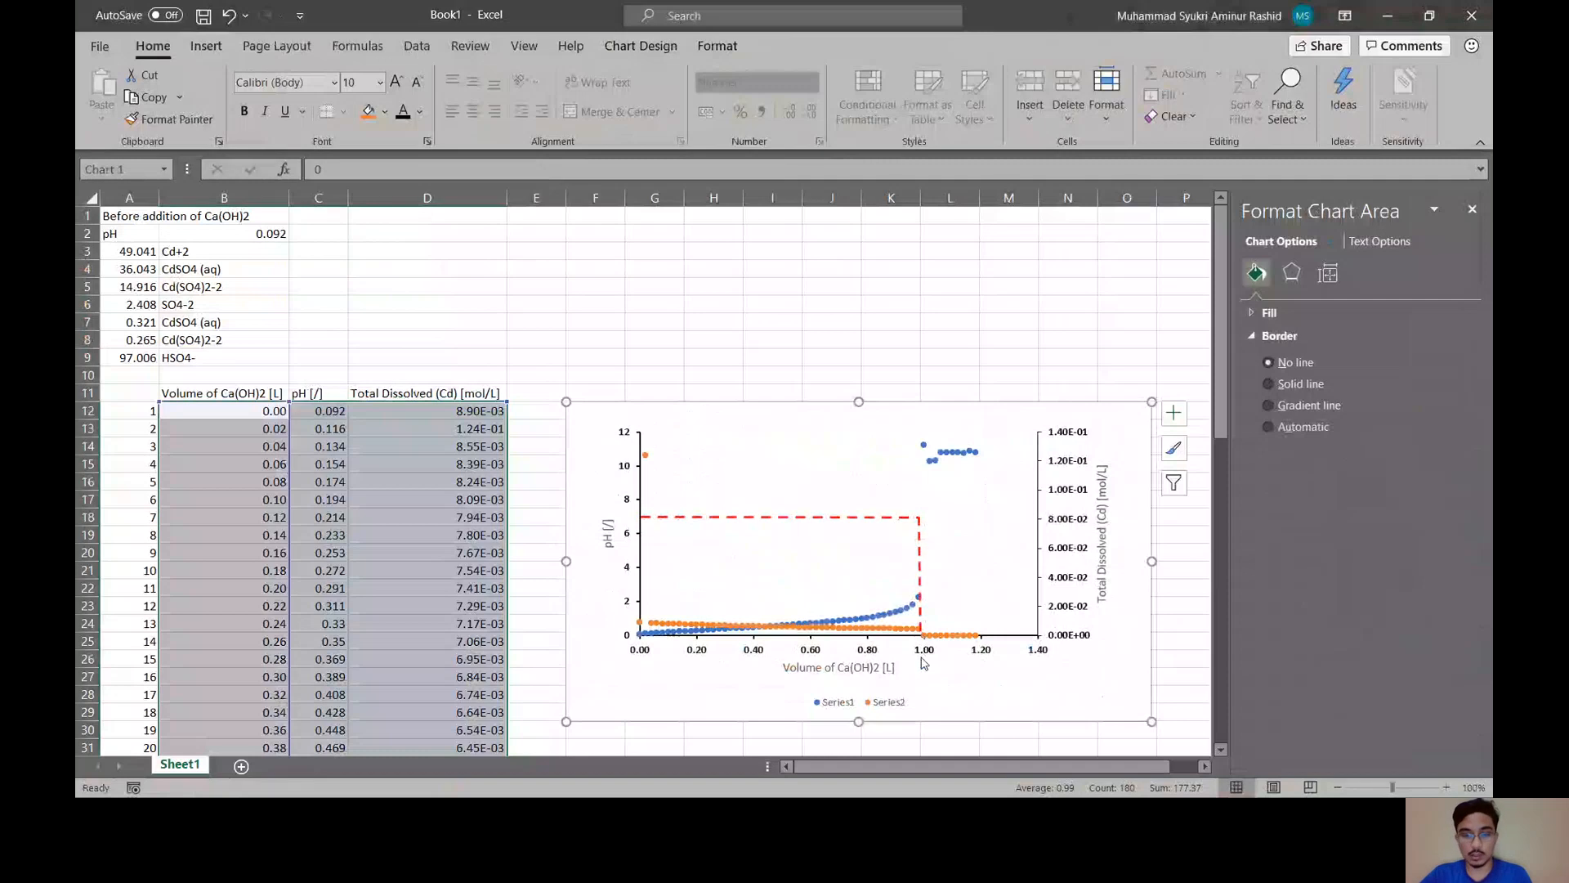
- Copy the volume and pH values for 0.98 L and 1.00 L, cells B61:C62, from the titration table
scroll(530, 487, "down", 11)
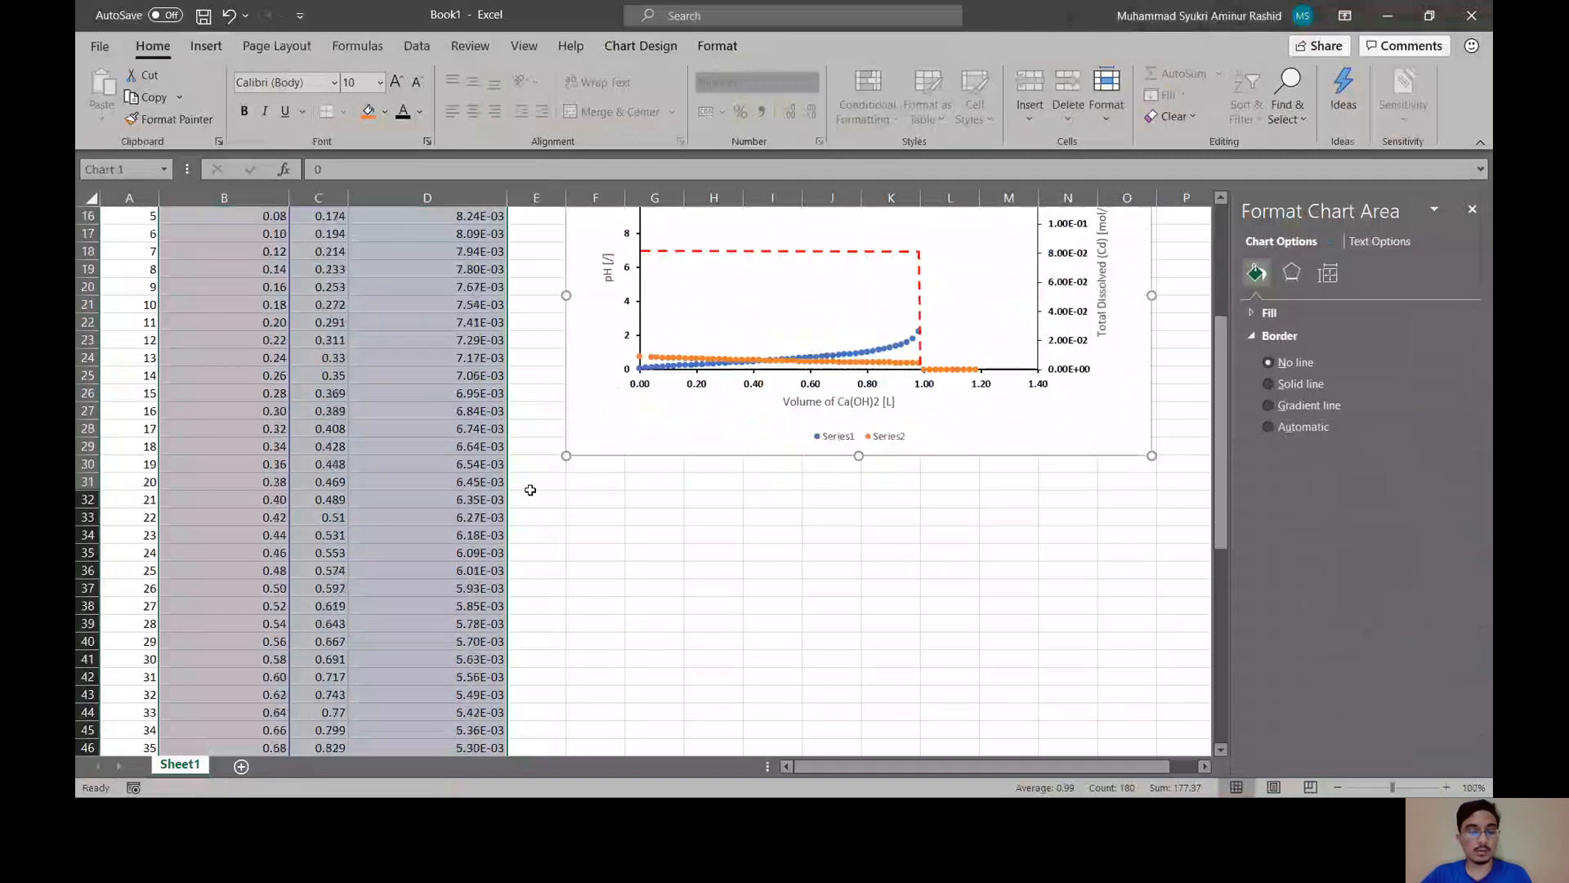
scroll(530, 487, "down", 3)
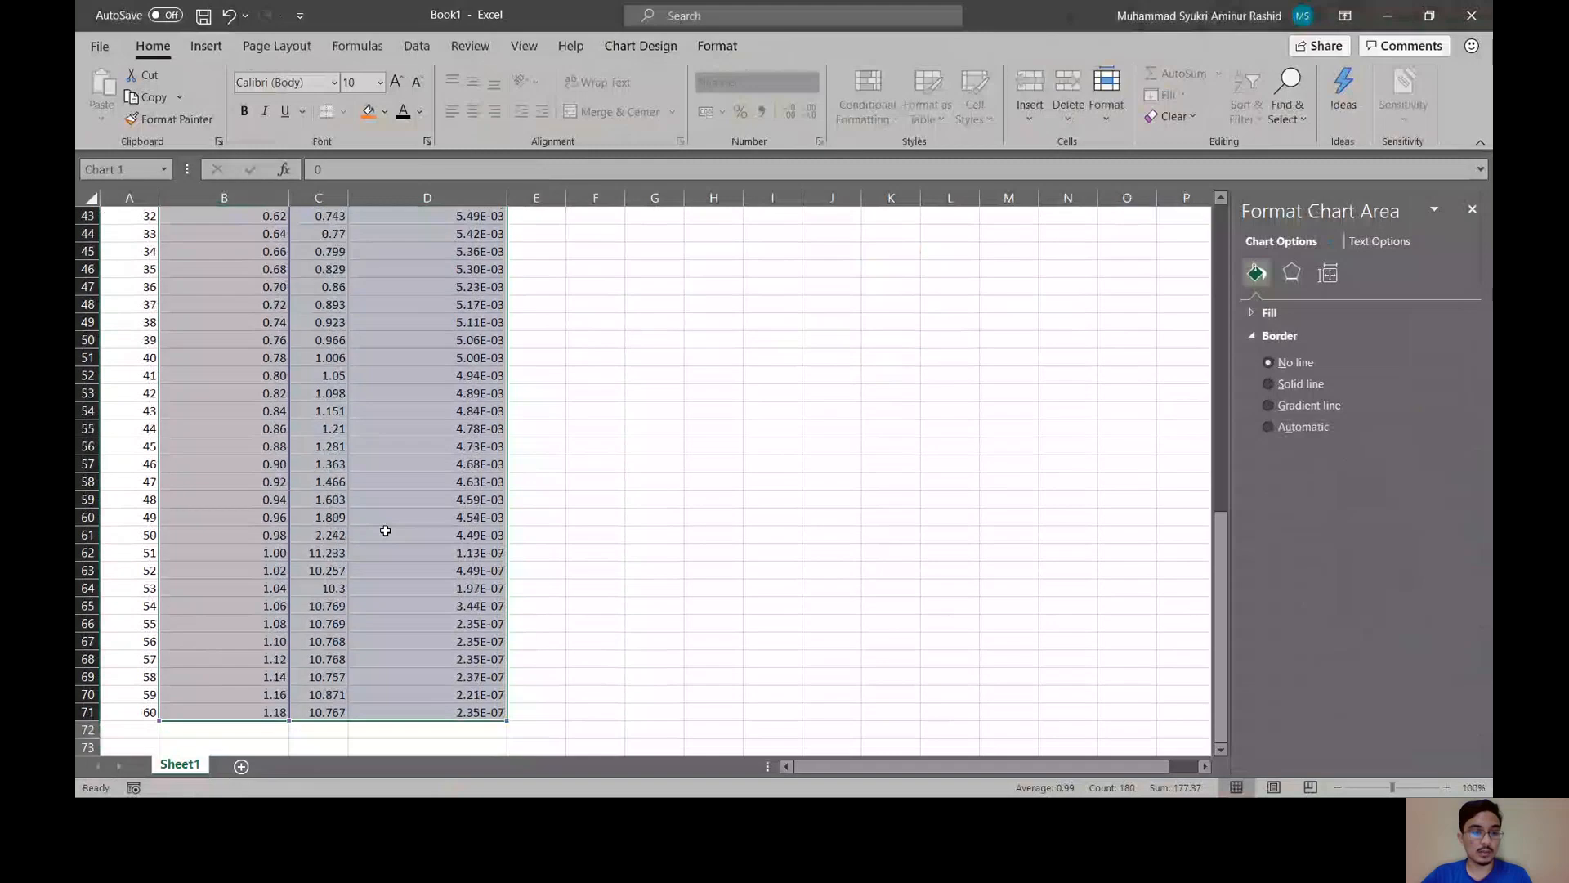
left_click(254, 536)
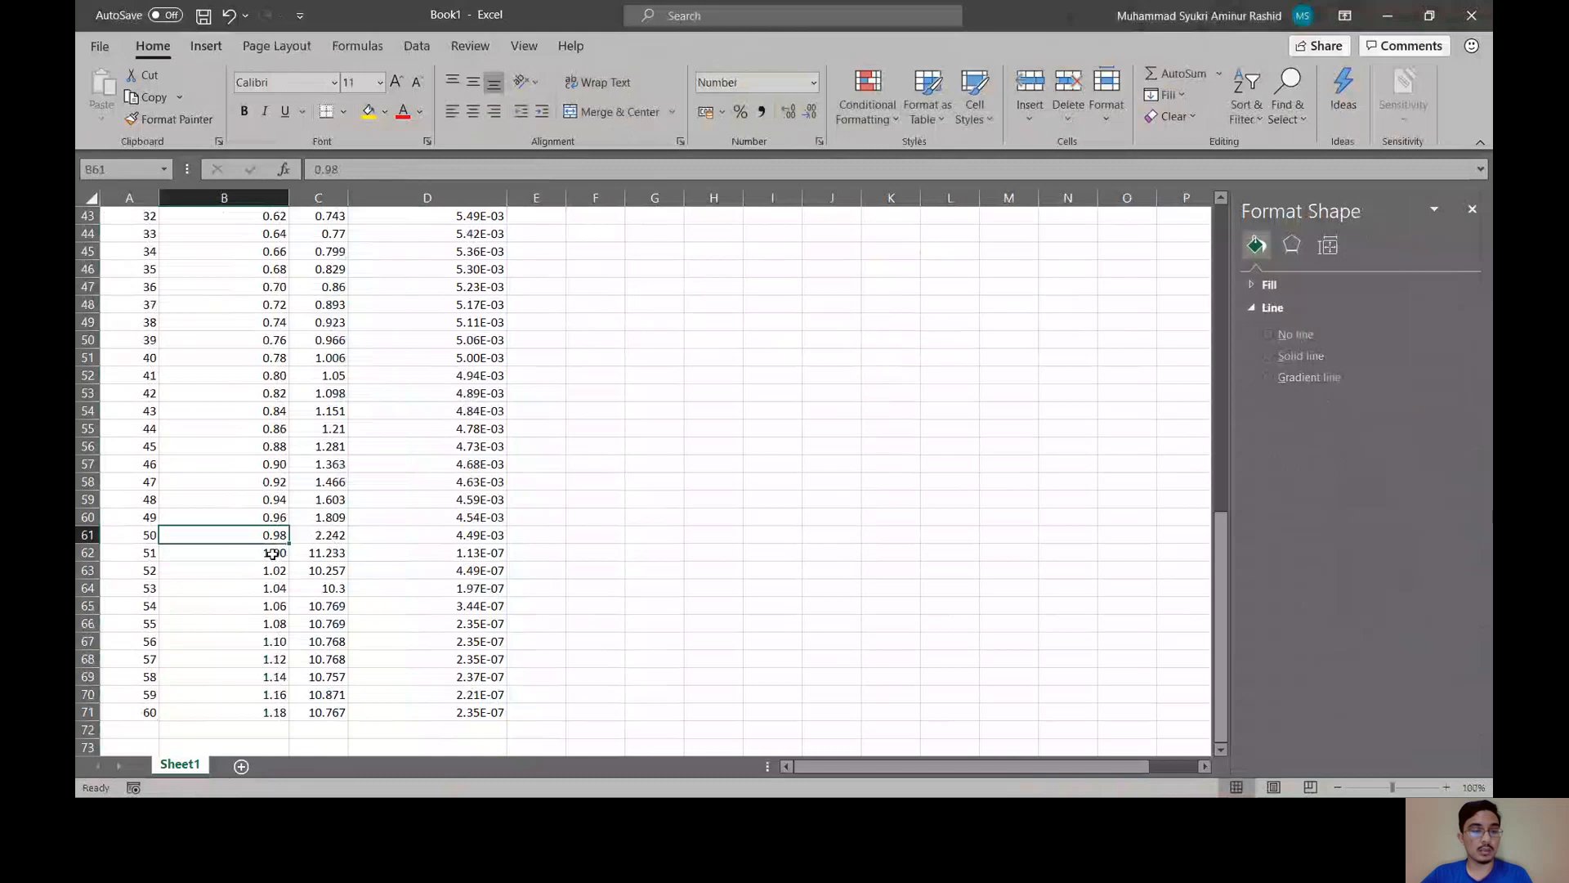
left_click(273, 554)
left_click_drag(241, 537, 315, 552)
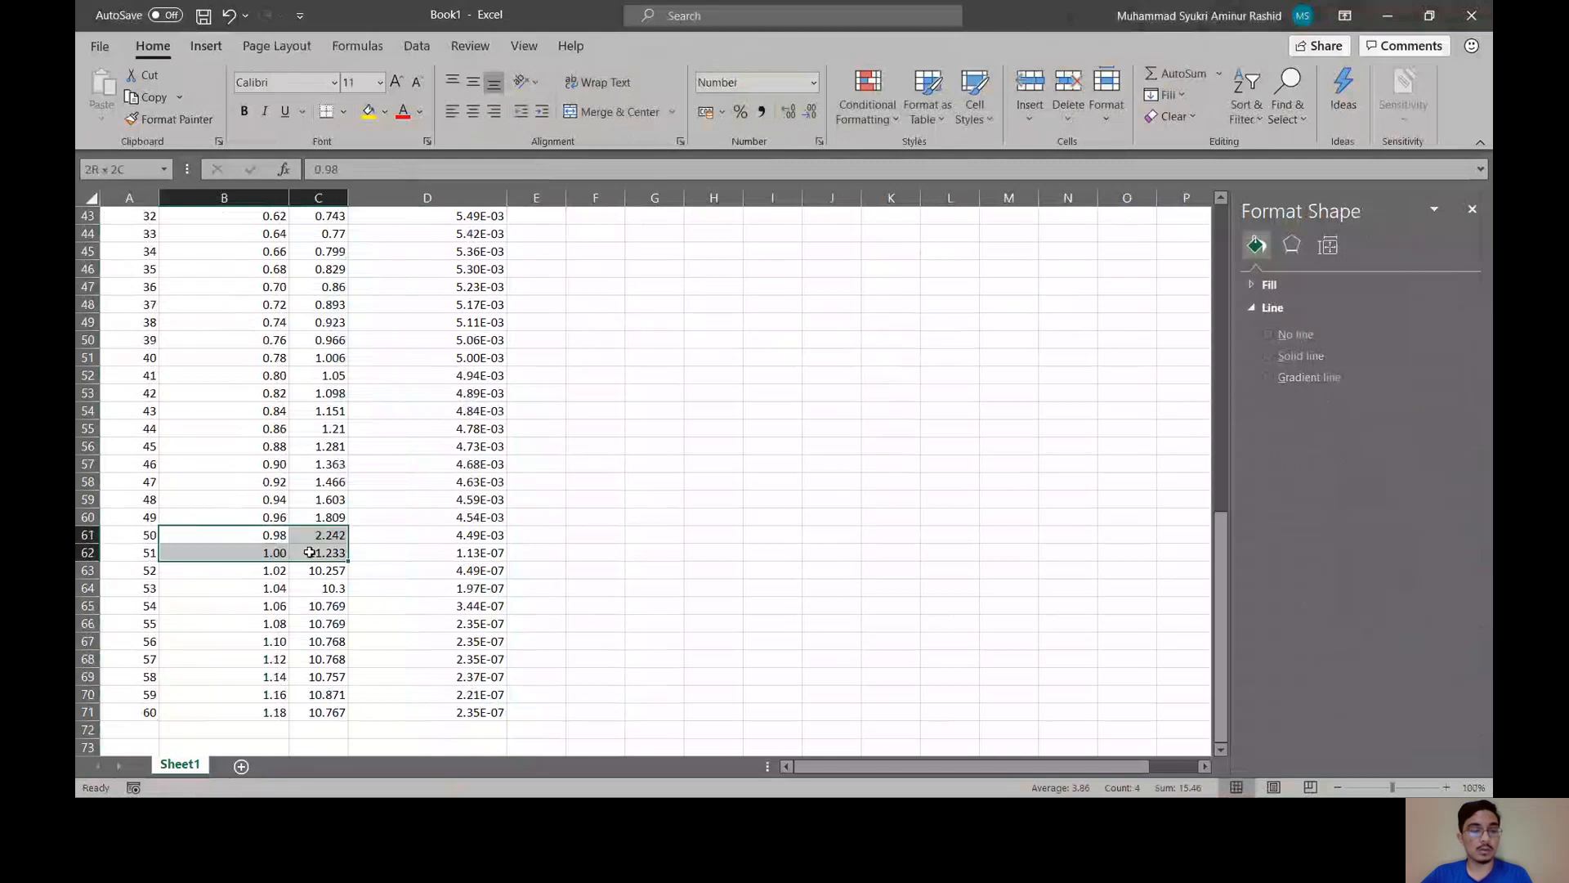
right_click(260, 534)
left_click(309, 47)
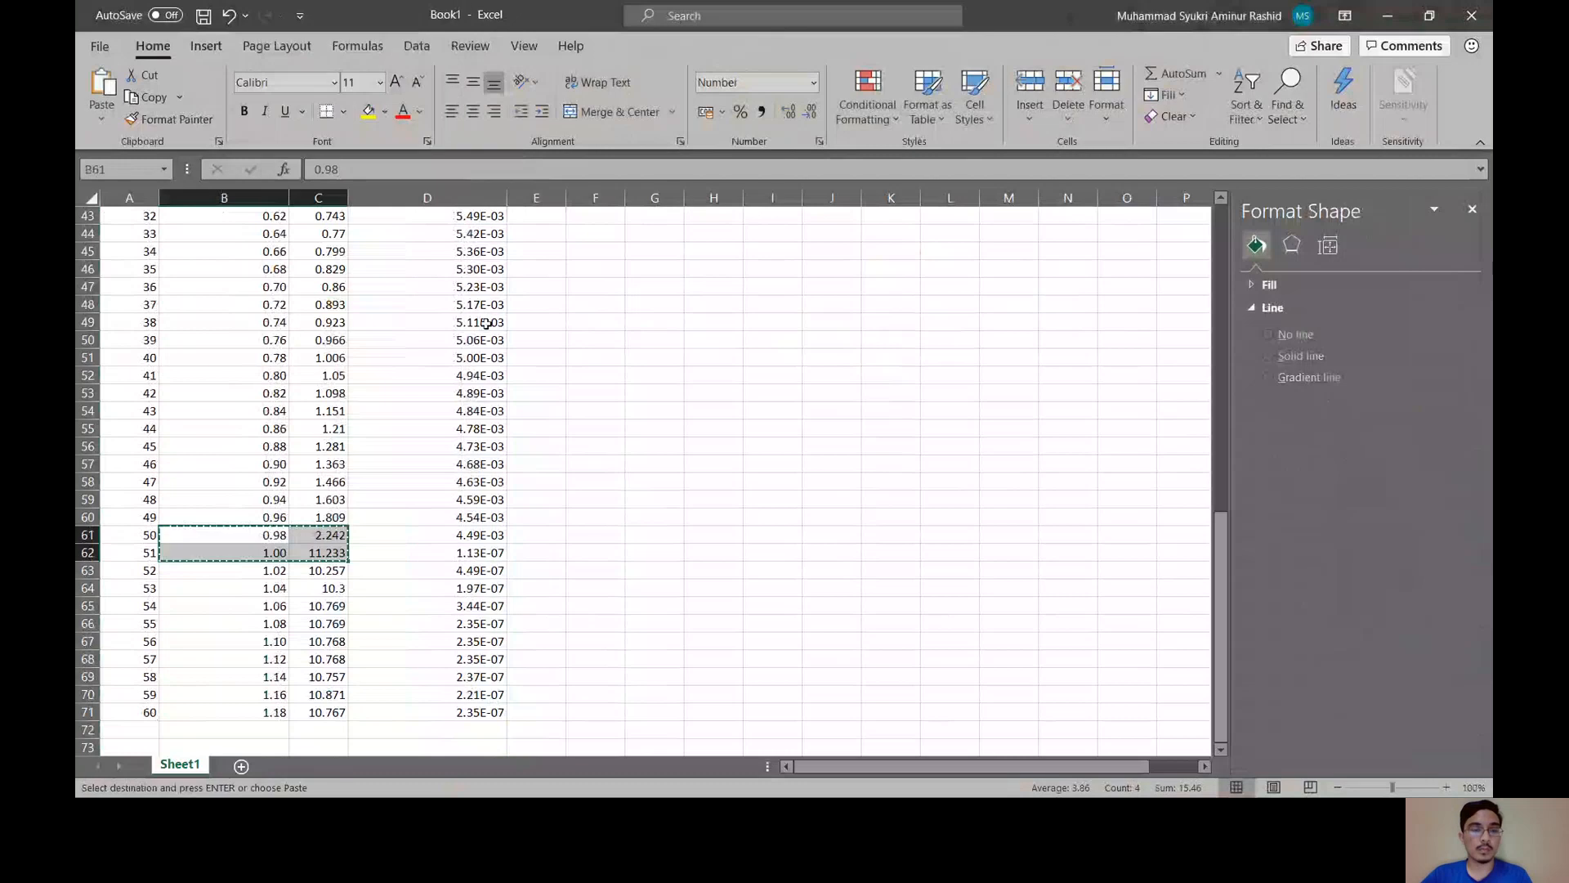
- Paste the copied values at E3 and move the 1.00 L row down to row 5, leaving row 4 empty between them
scroll(494, 319, "up", 7)
scroll(494, 319, "up", 7)
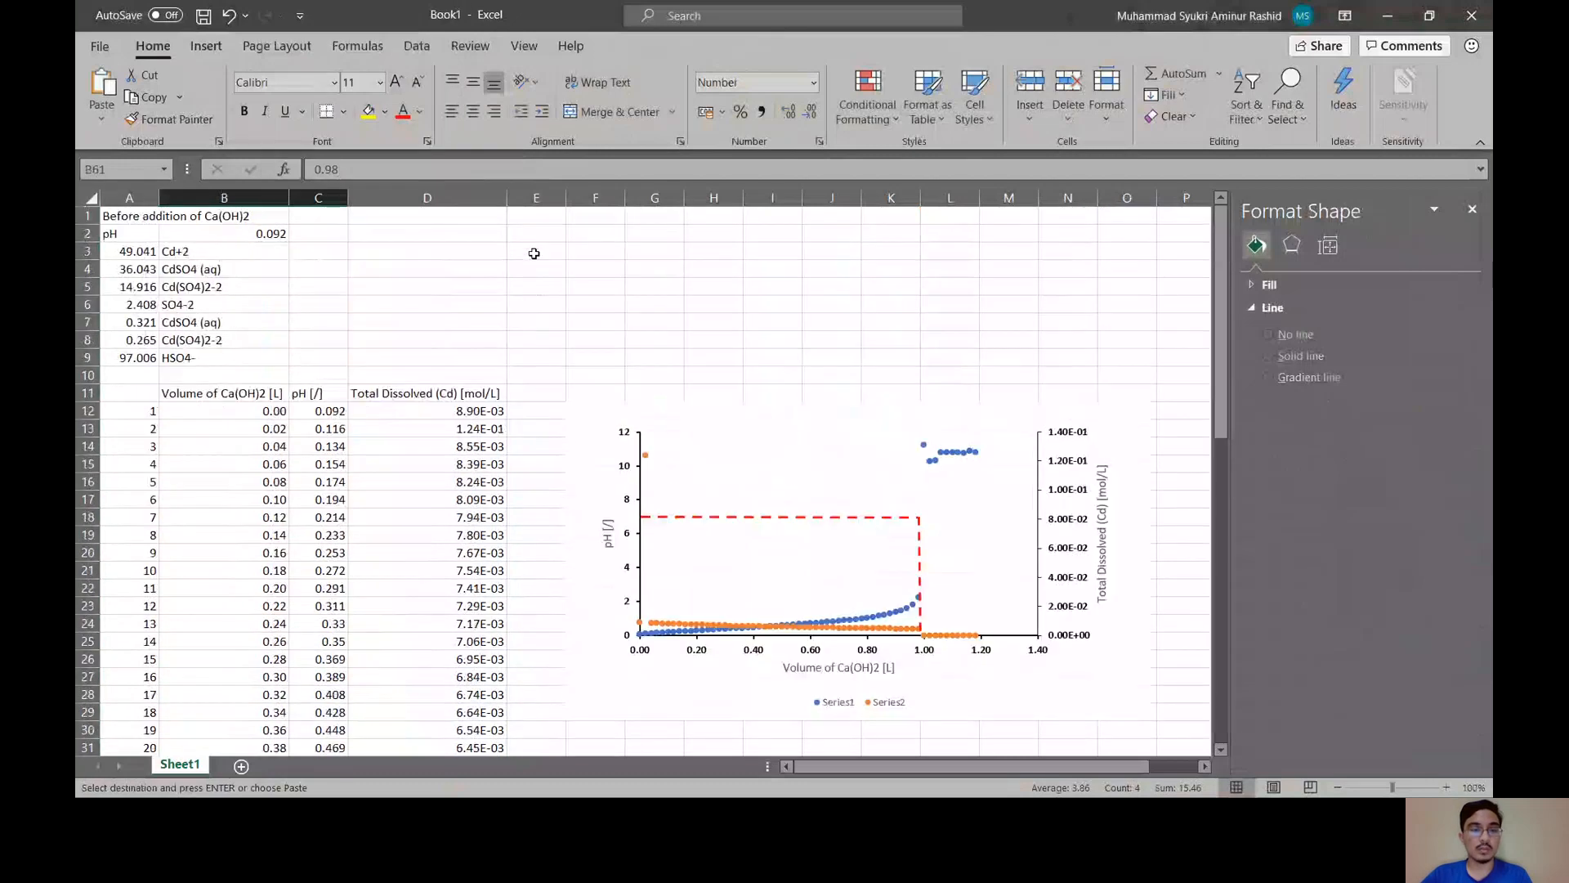
left_click(542, 254)
right_click(543, 255)
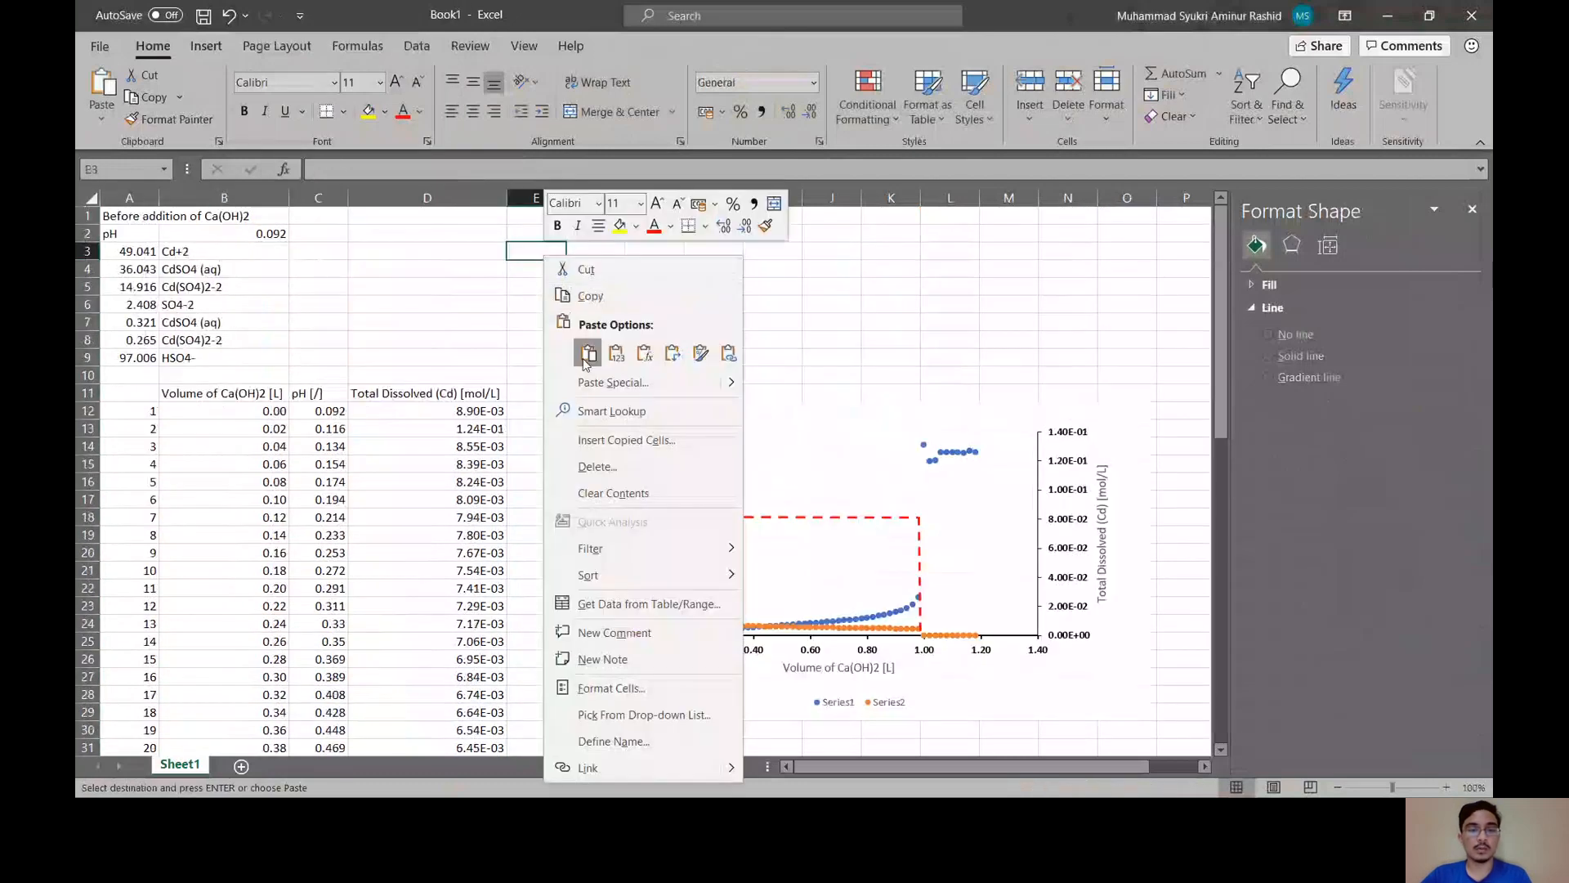
left_click(588, 354)
mouse_move(546, 268)
left_mouse_down()
mouse_move(579, 267)
mouse_move(550, 291)
left_mouse_up()
left_click(560, 268)
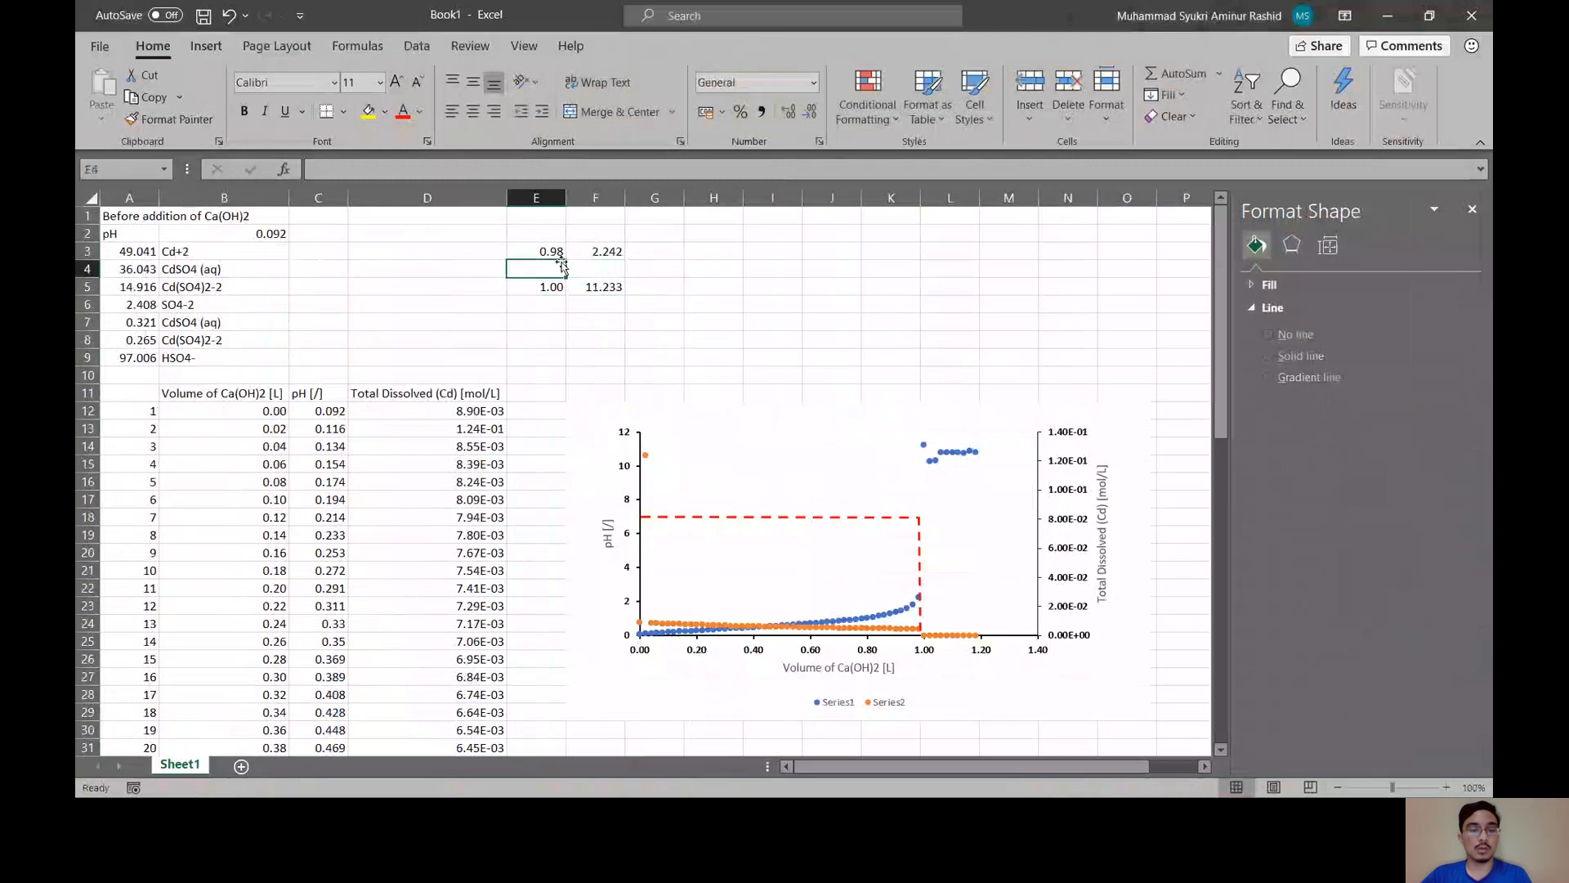
- Fill the empty row 4 of the copied values with a right-aligned x in E4 and the pH value 7 in F4
type("x")
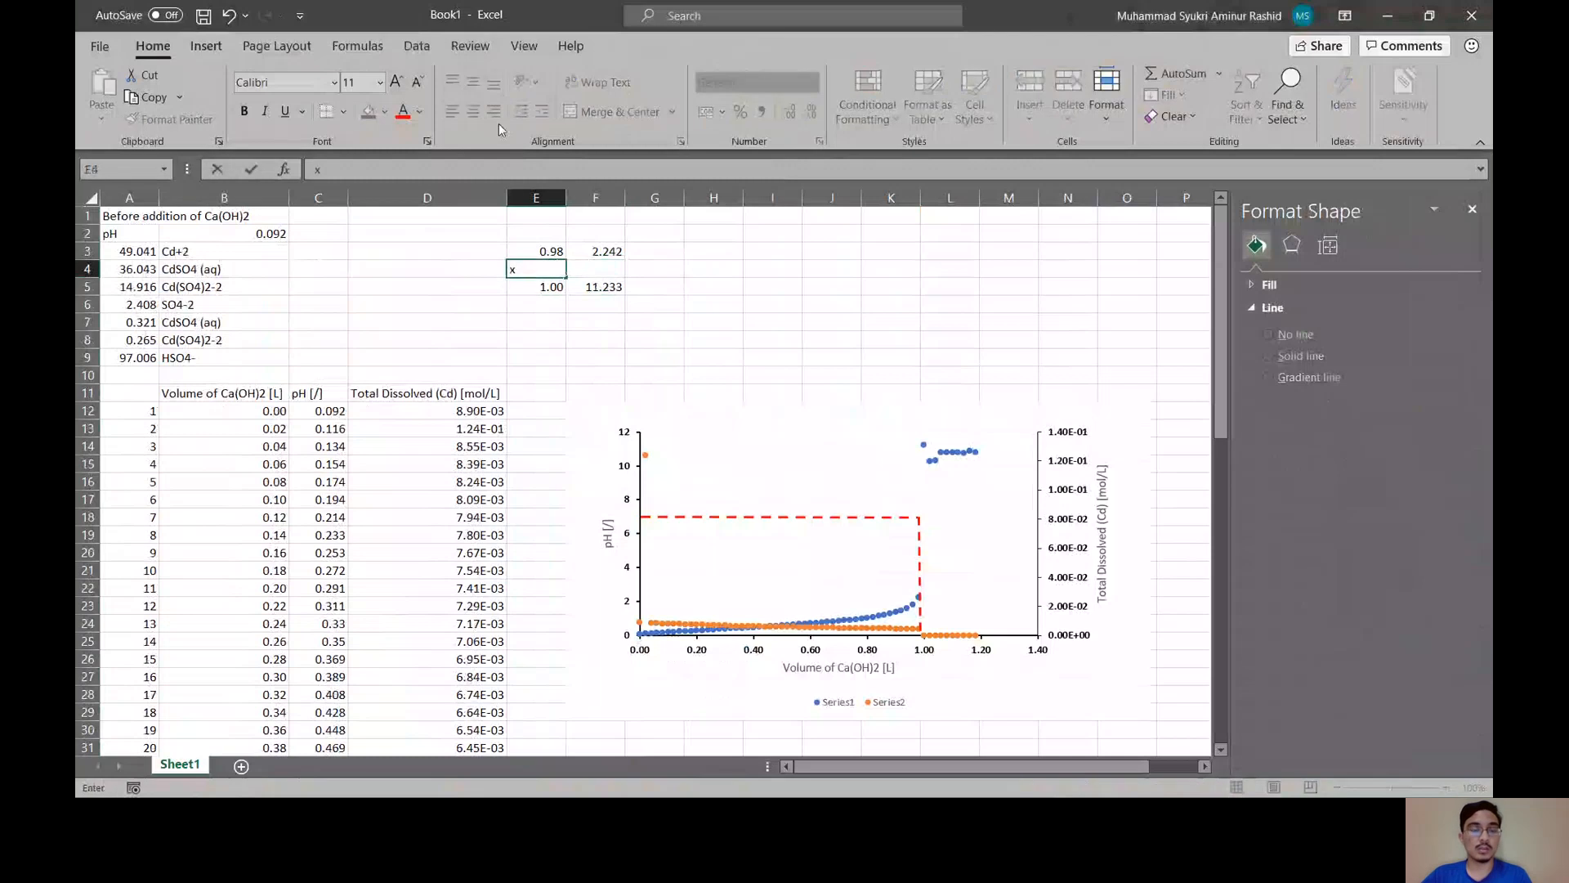
left_click(575, 269)
left_click(549, 269)
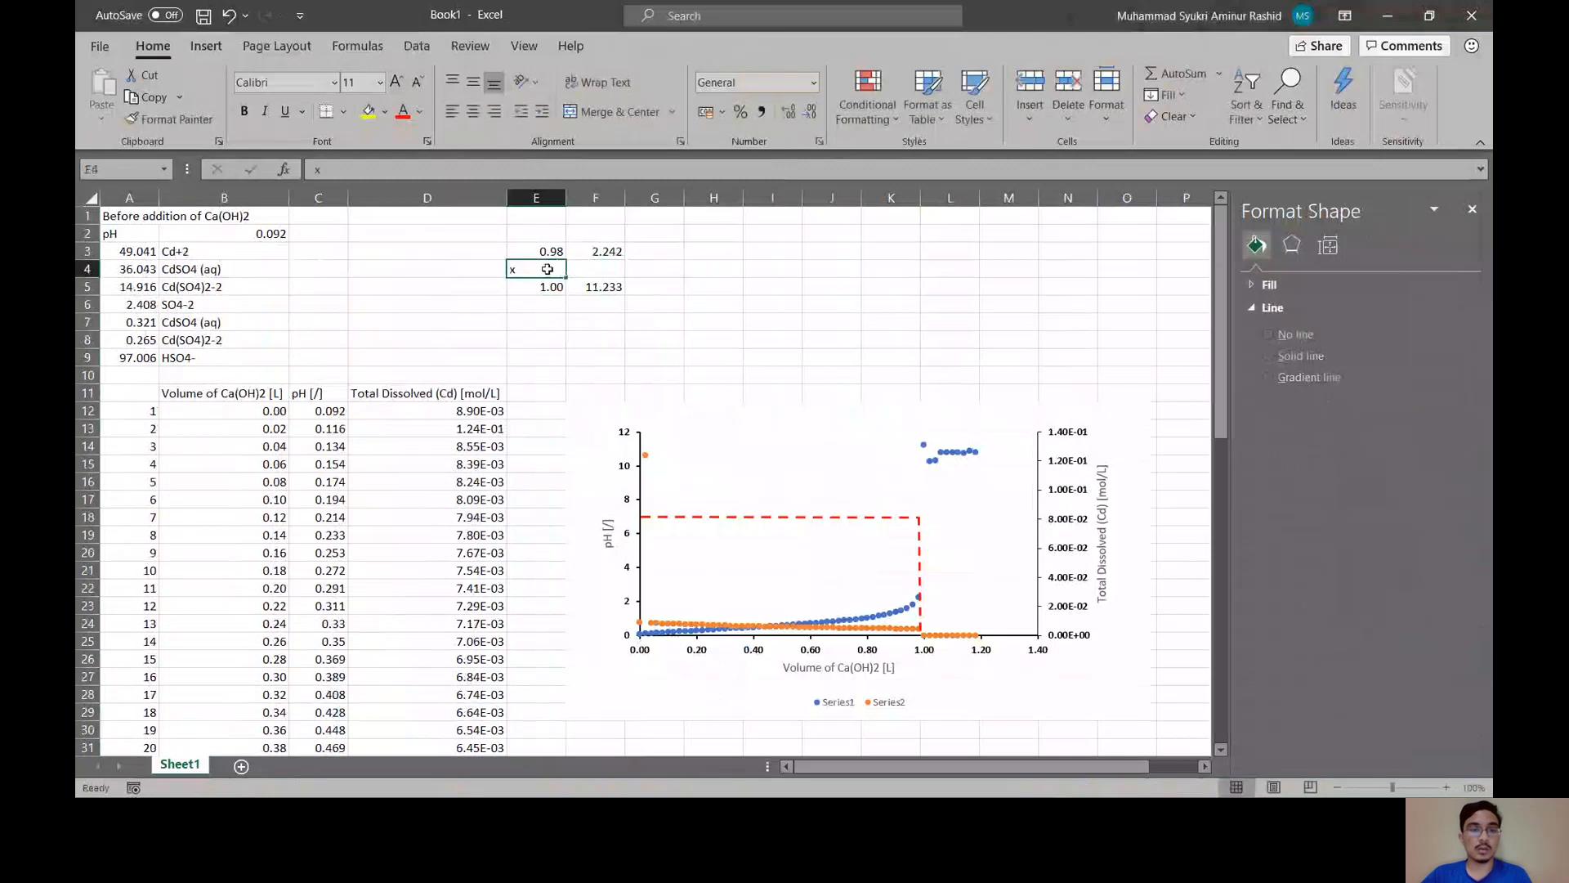
left_click(497, 111)
left_click(599, 262)
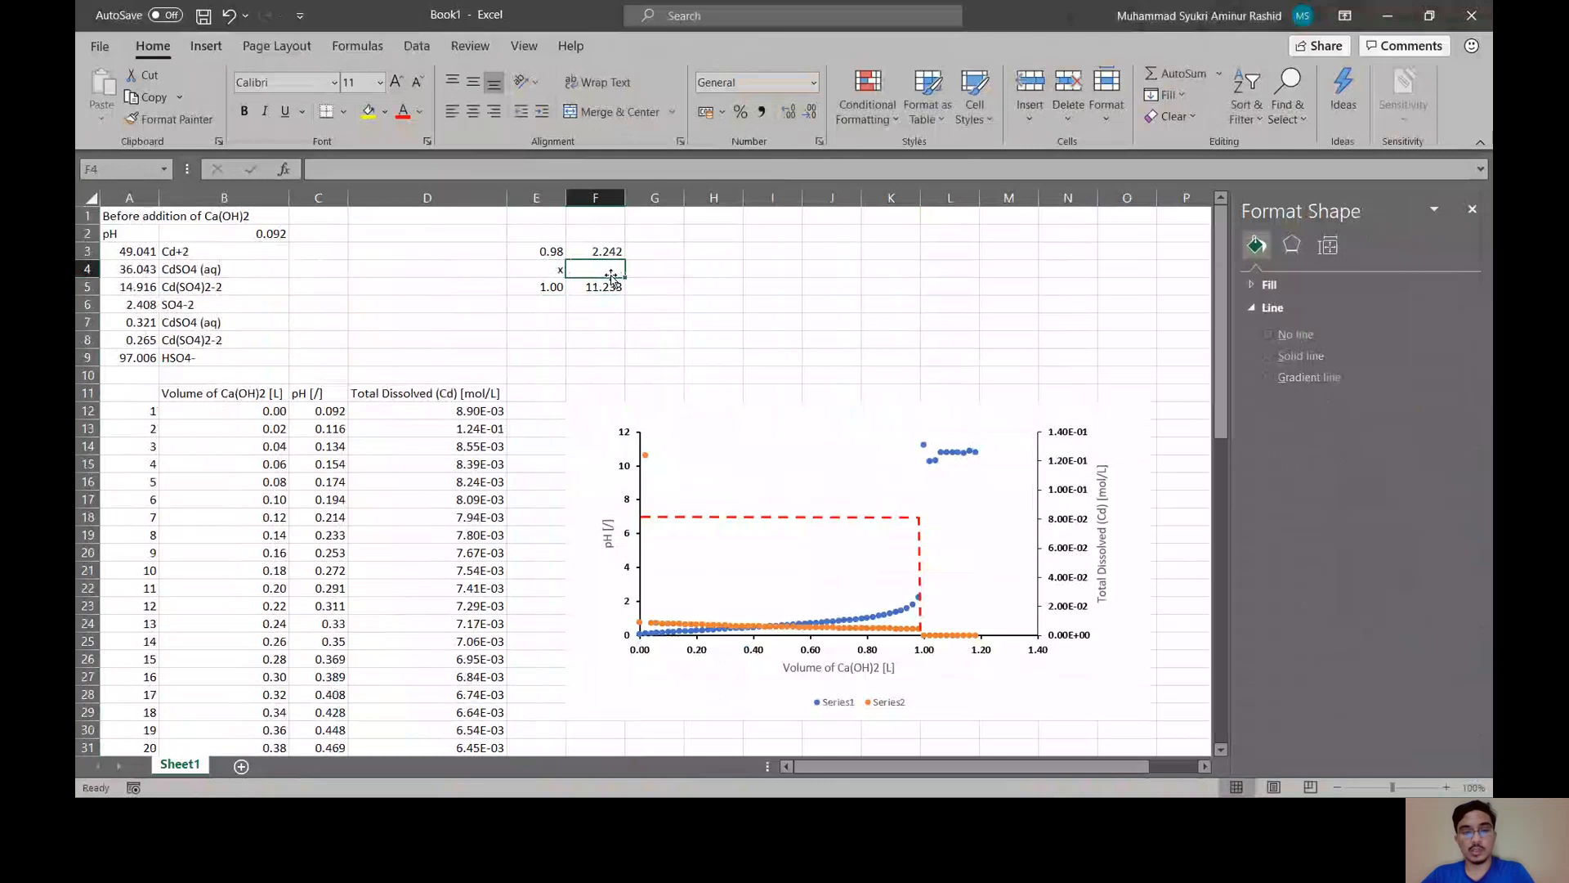
type("7")
key("Return")
key("Return")
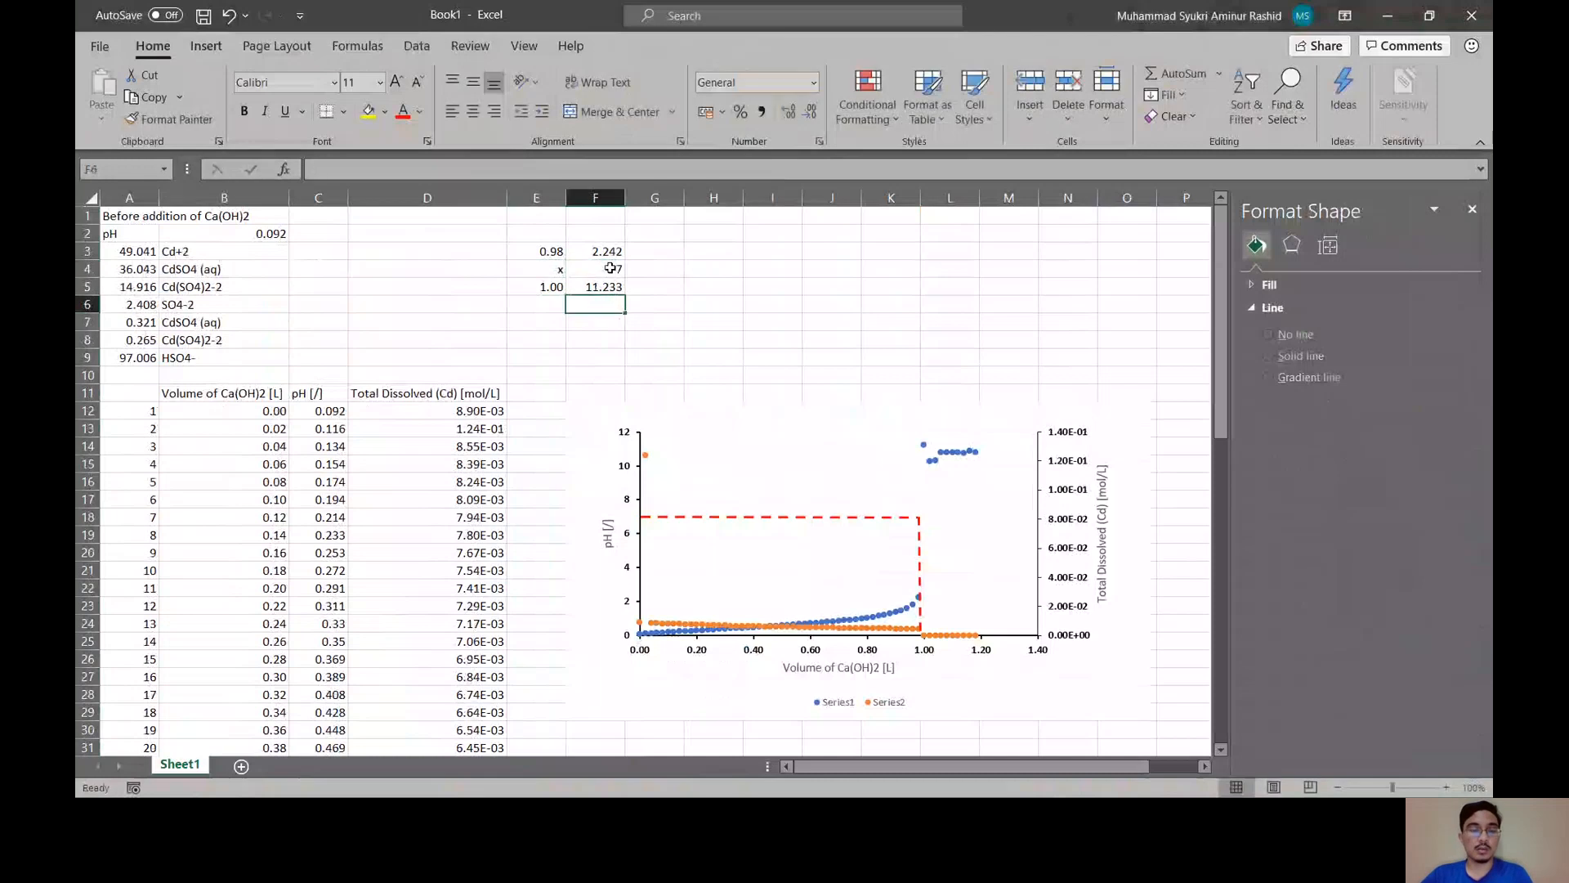
left_click(610, 268)
key("Left")
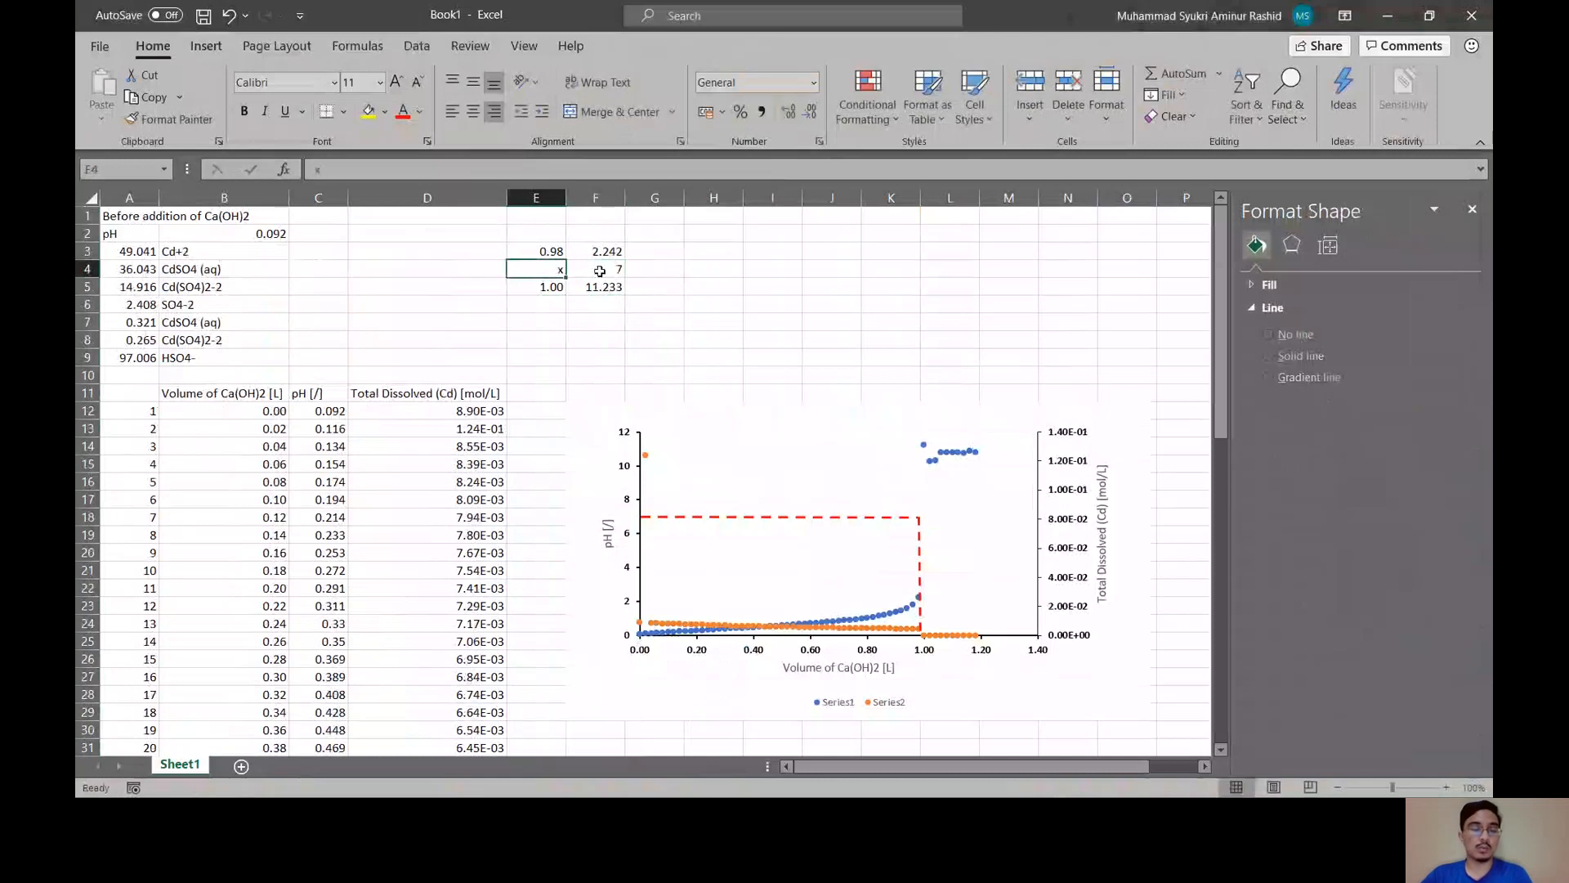
- Enter the heading "Interpolation" in cell E1 above the copied values
left_click(544, 233)
left_click(536, 217)
type("in")
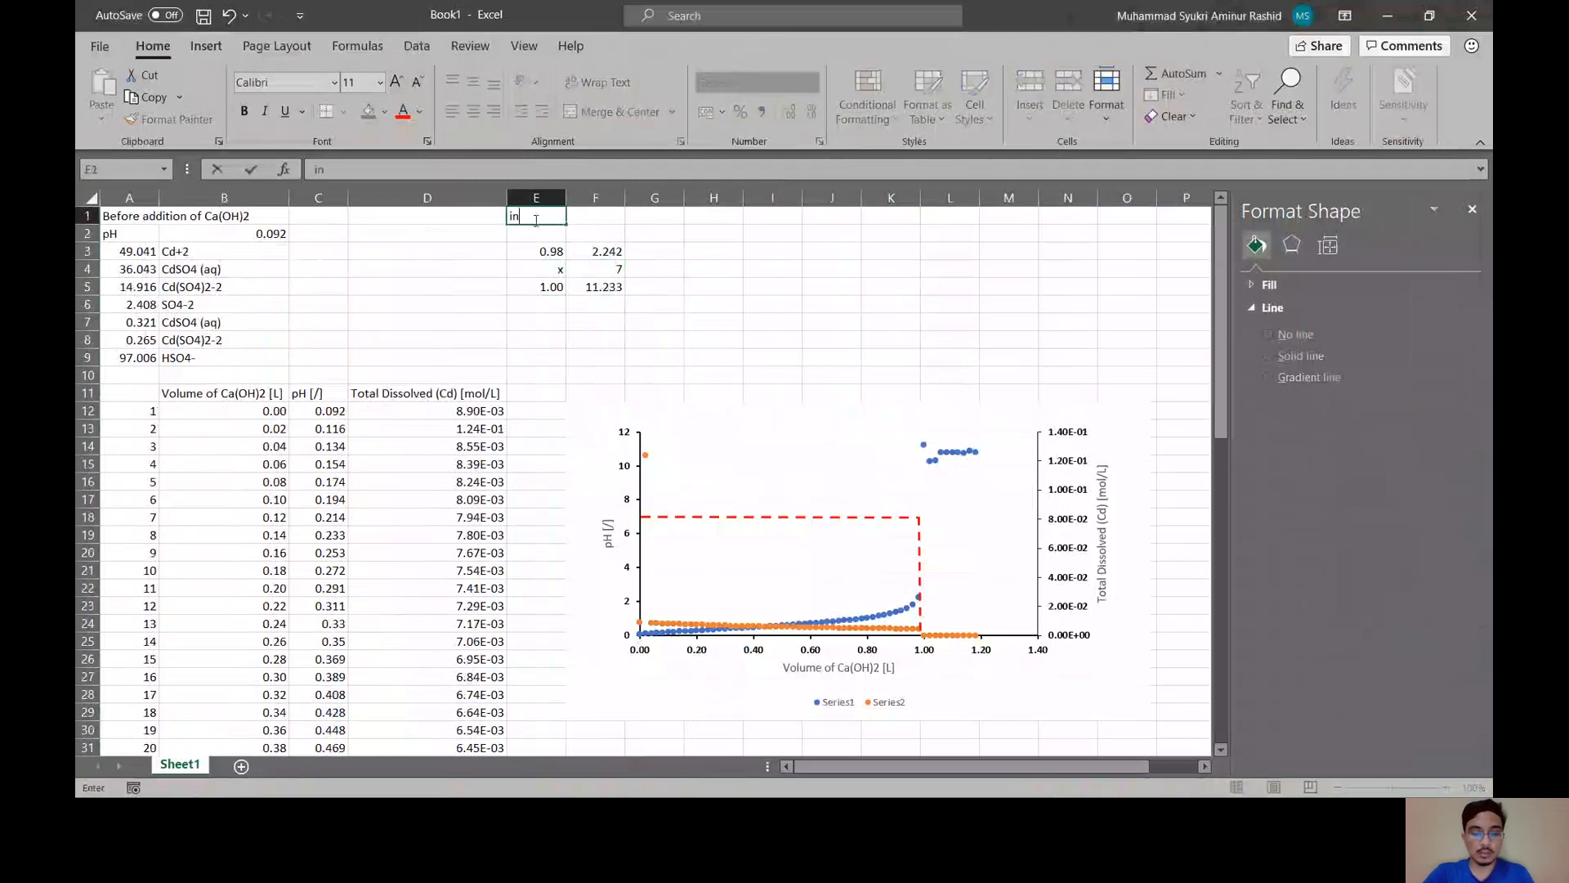
type("trpolation")
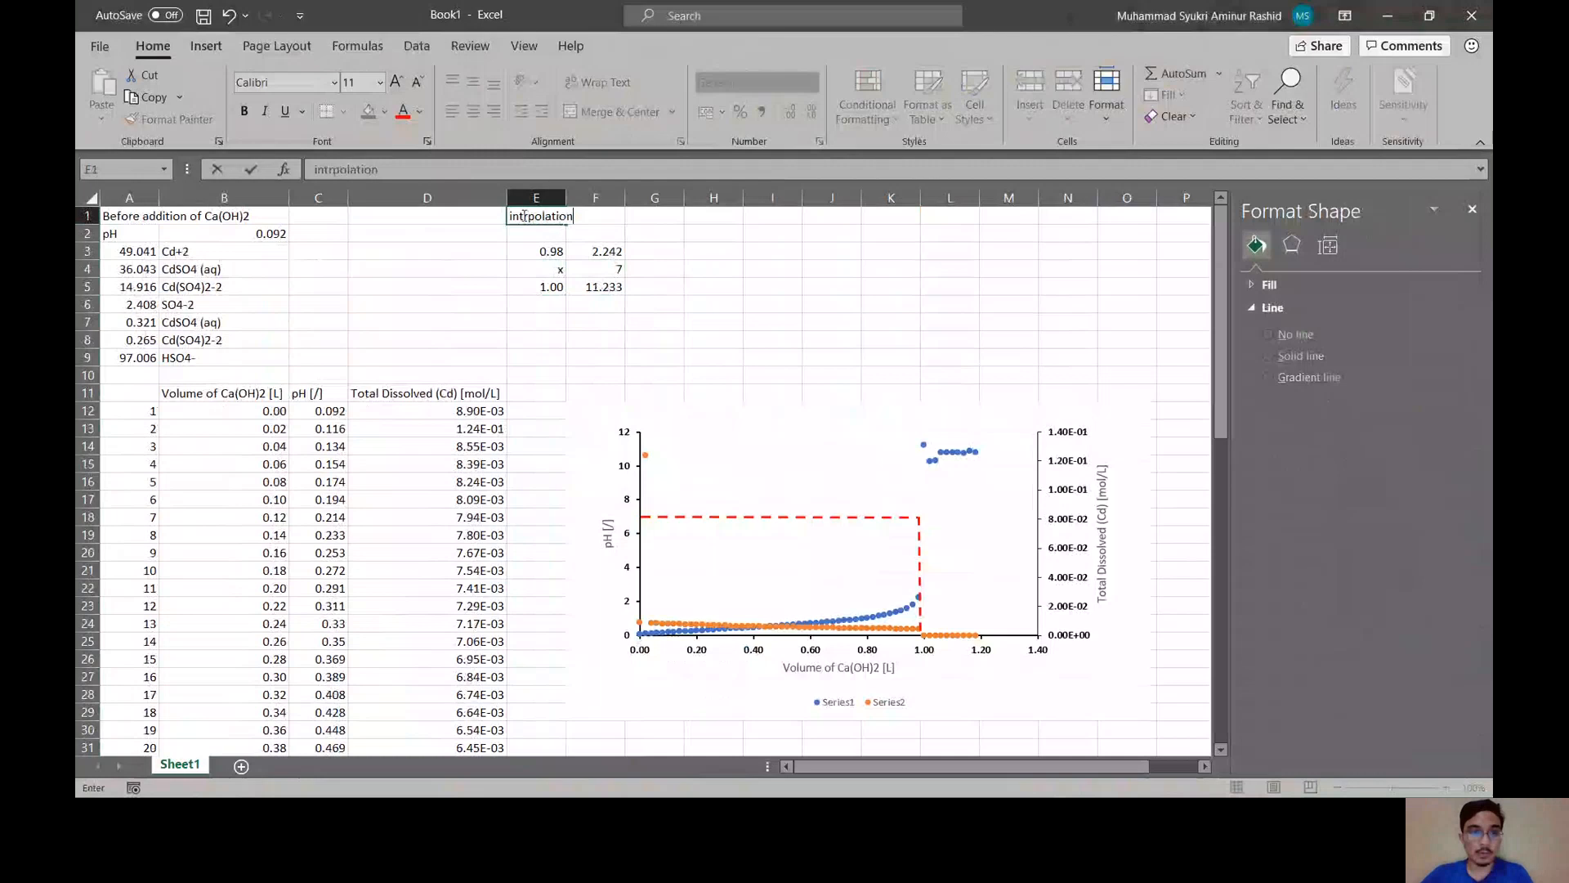
left_click(524, 216)
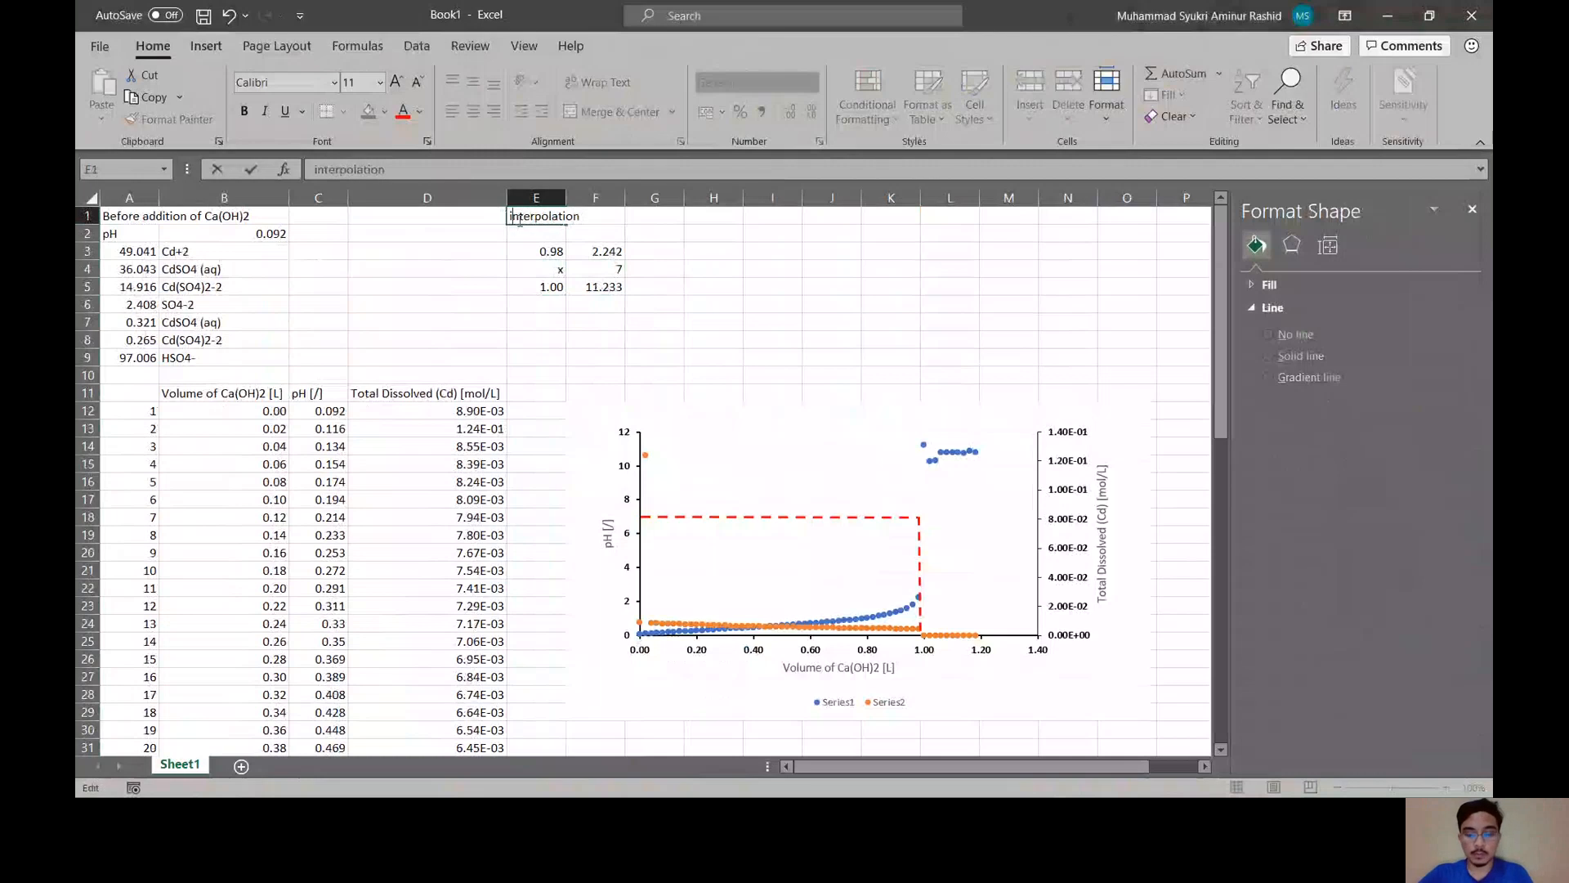
type("eI")
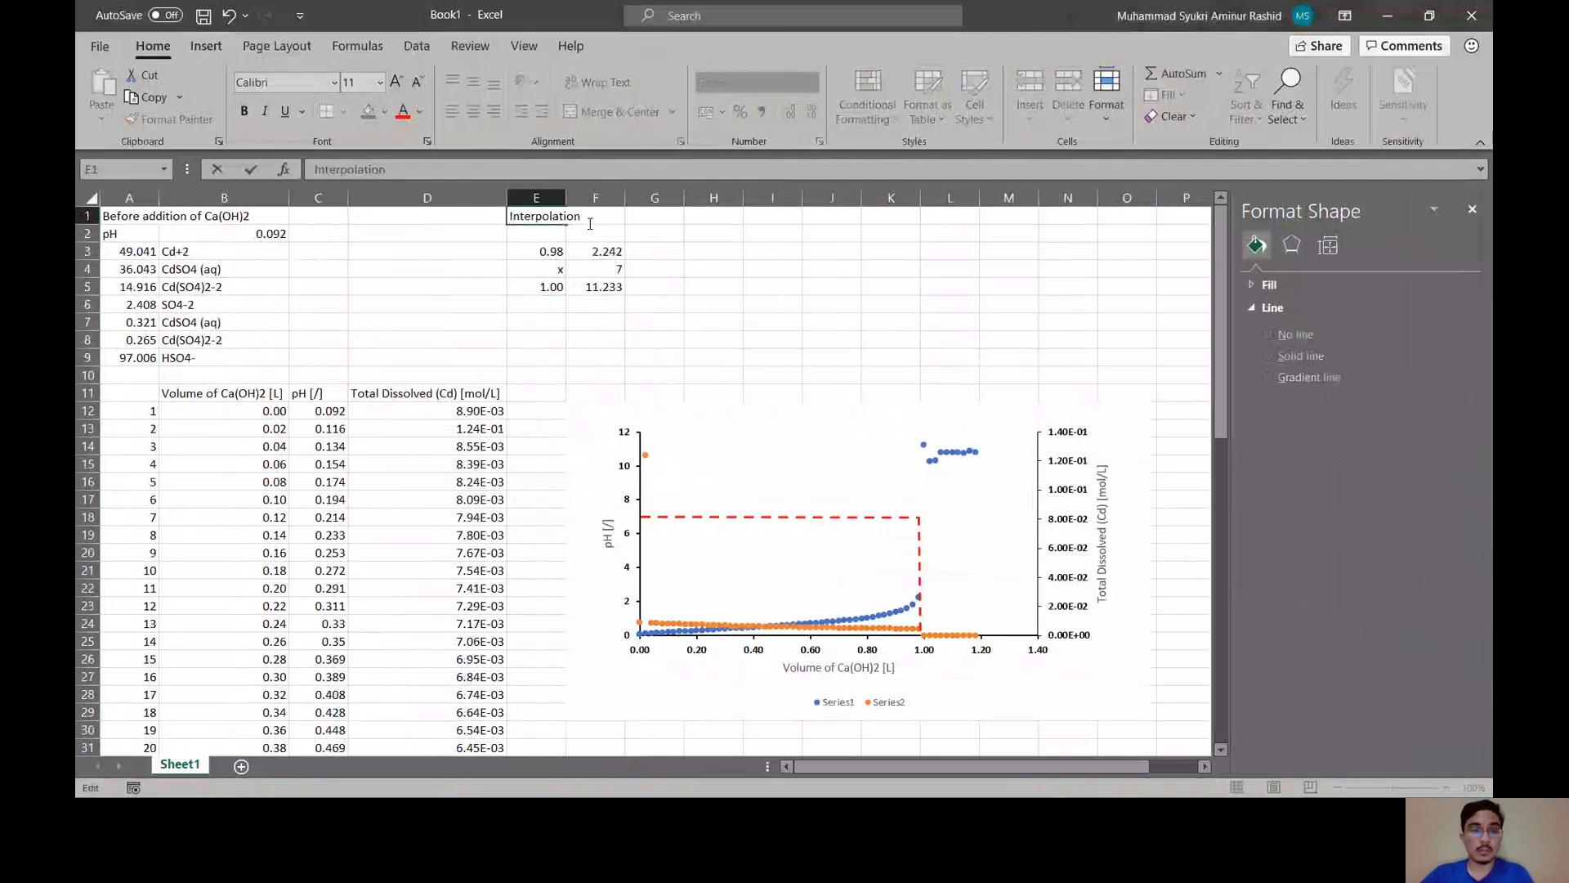
left_click(529, 252)
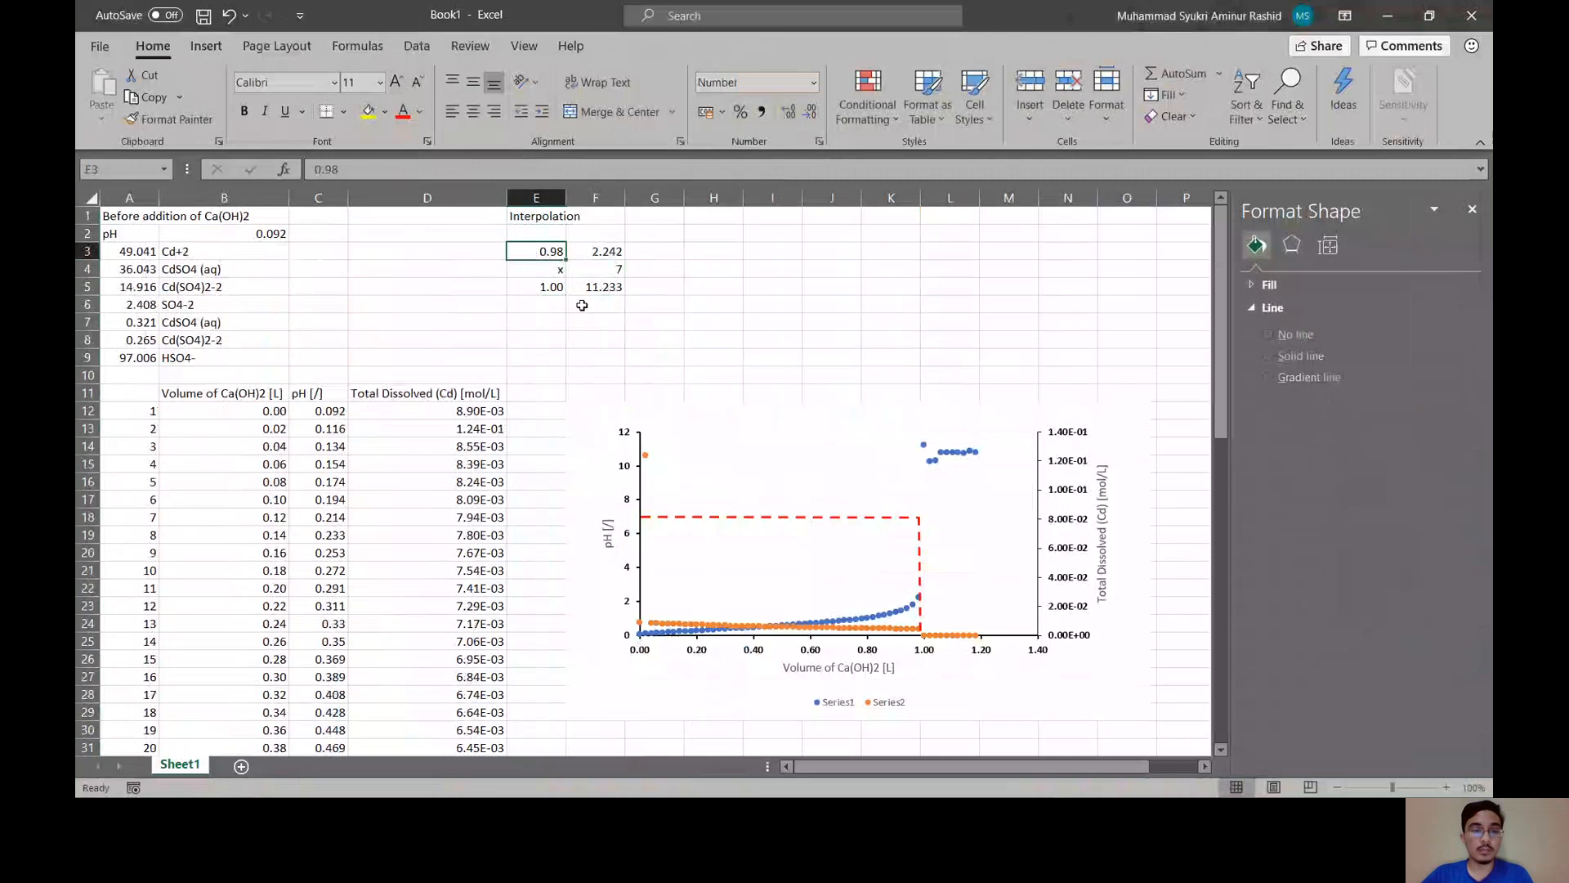
- Enter the label "x=" in cell E6, right-align it and select F6 for the result
left_click(541, 305)
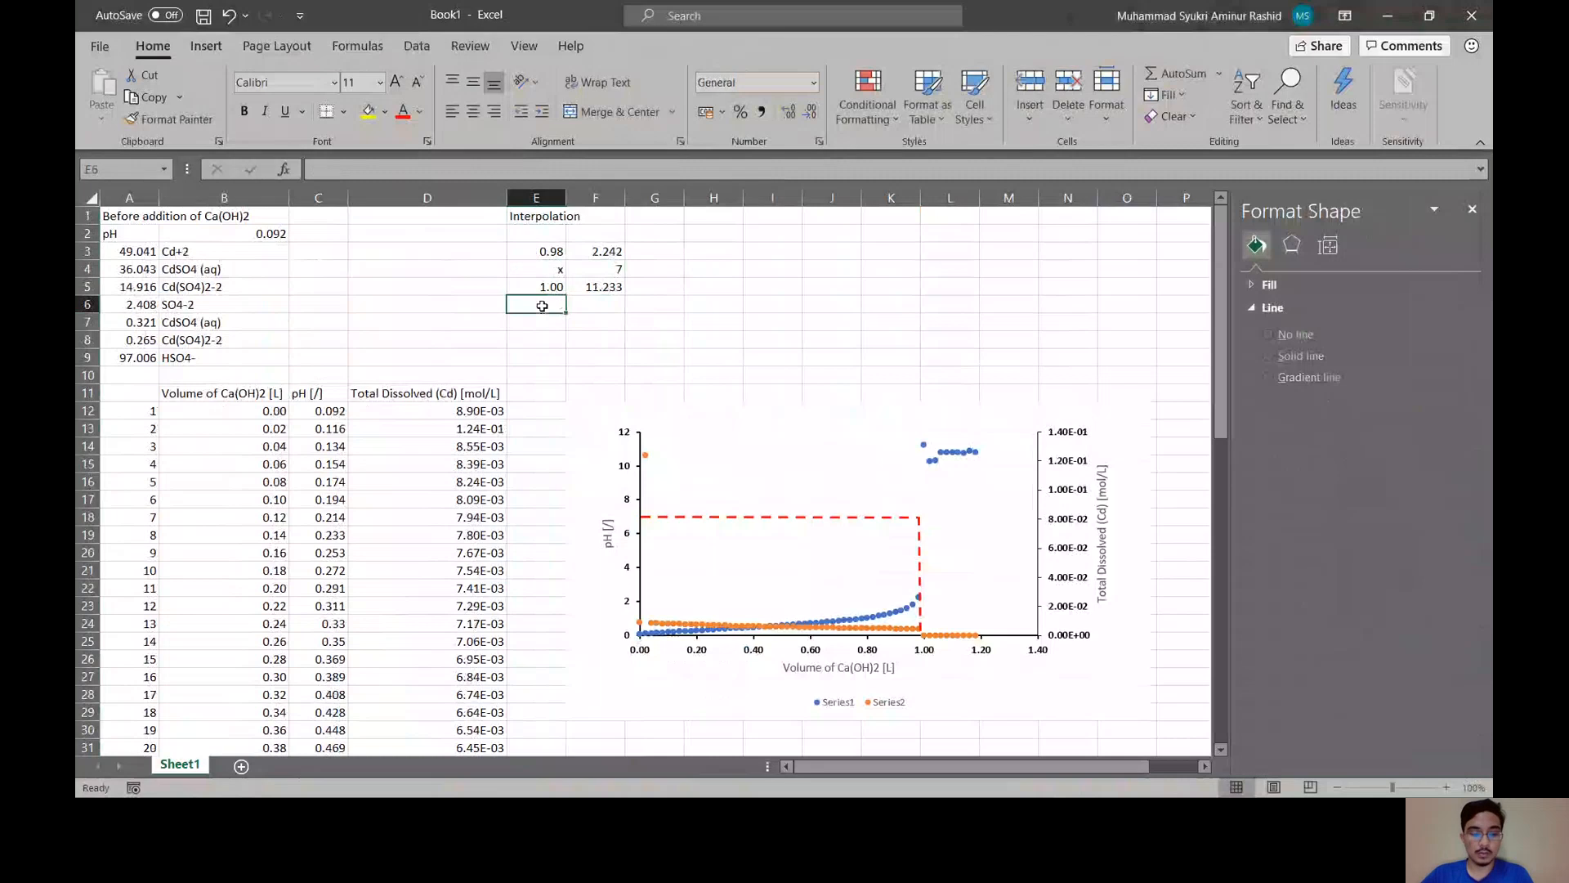
type("x")
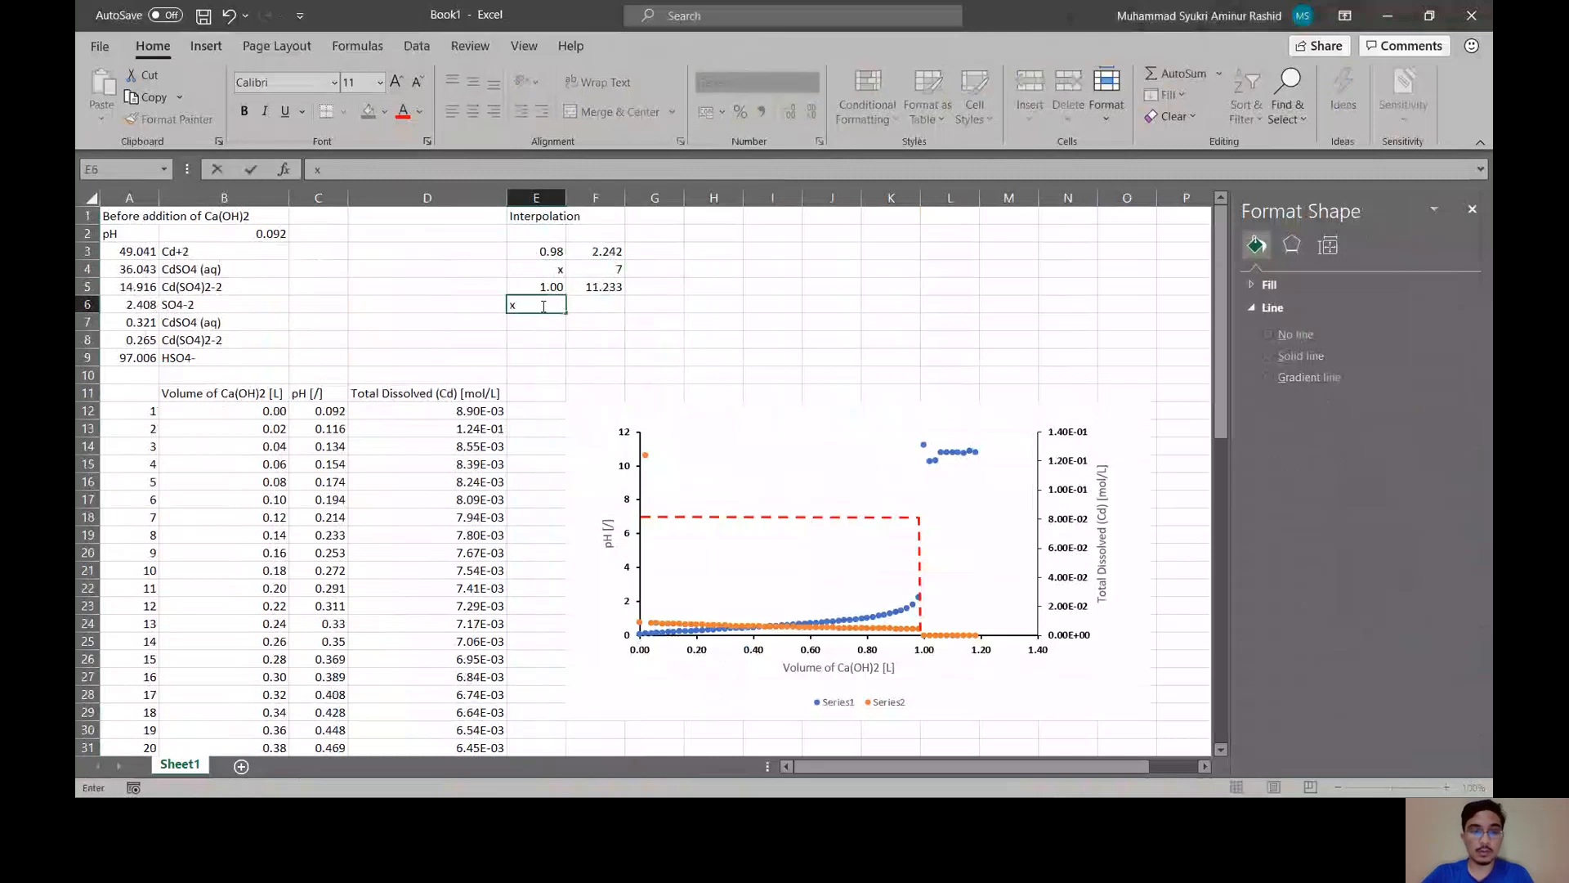
type("=")
left_click(578, 304)
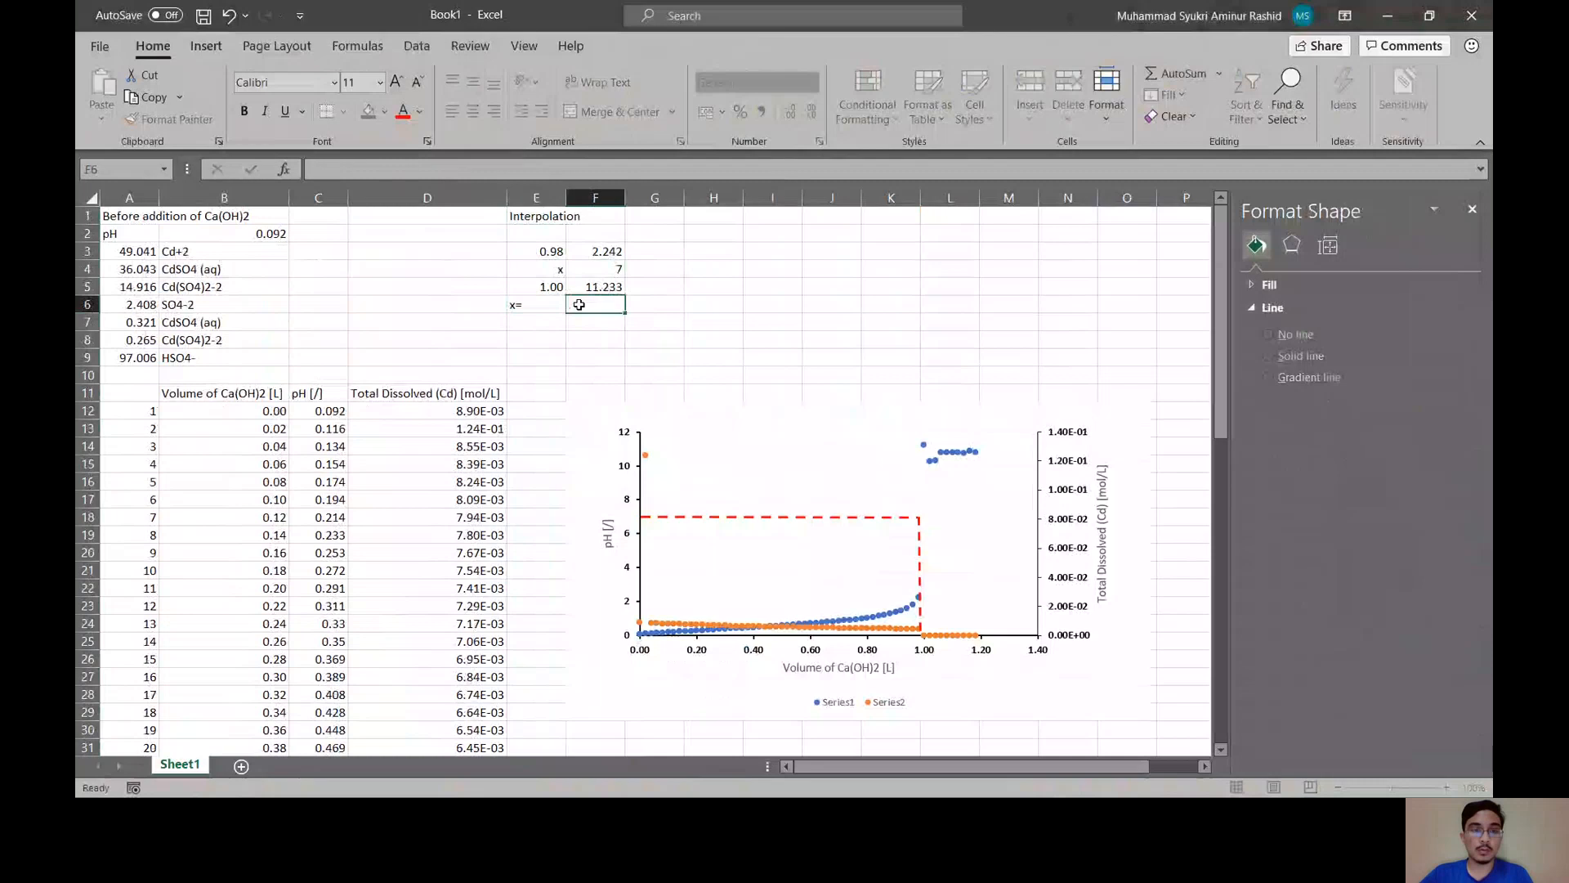
left_click(543, 305)
left_click(495, 112)
left_click(586, 305)
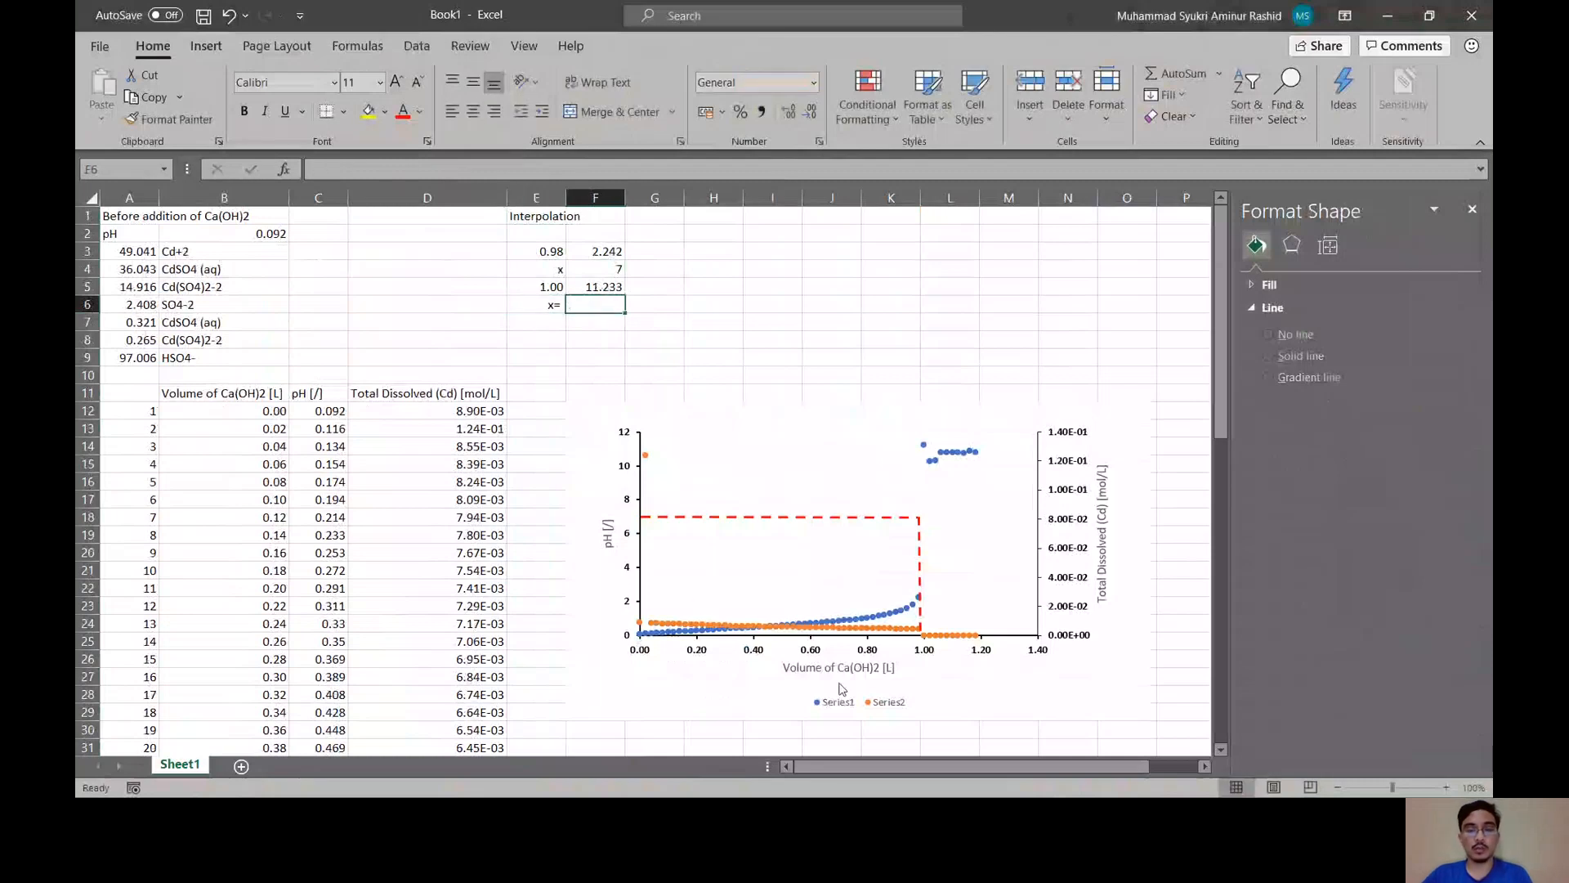
- Consult the x2 interpolation formula in the browser and start the Excel formula in F6 with the numerator =(((F4-F3)*(E5-E3))
key("alt+Tab")
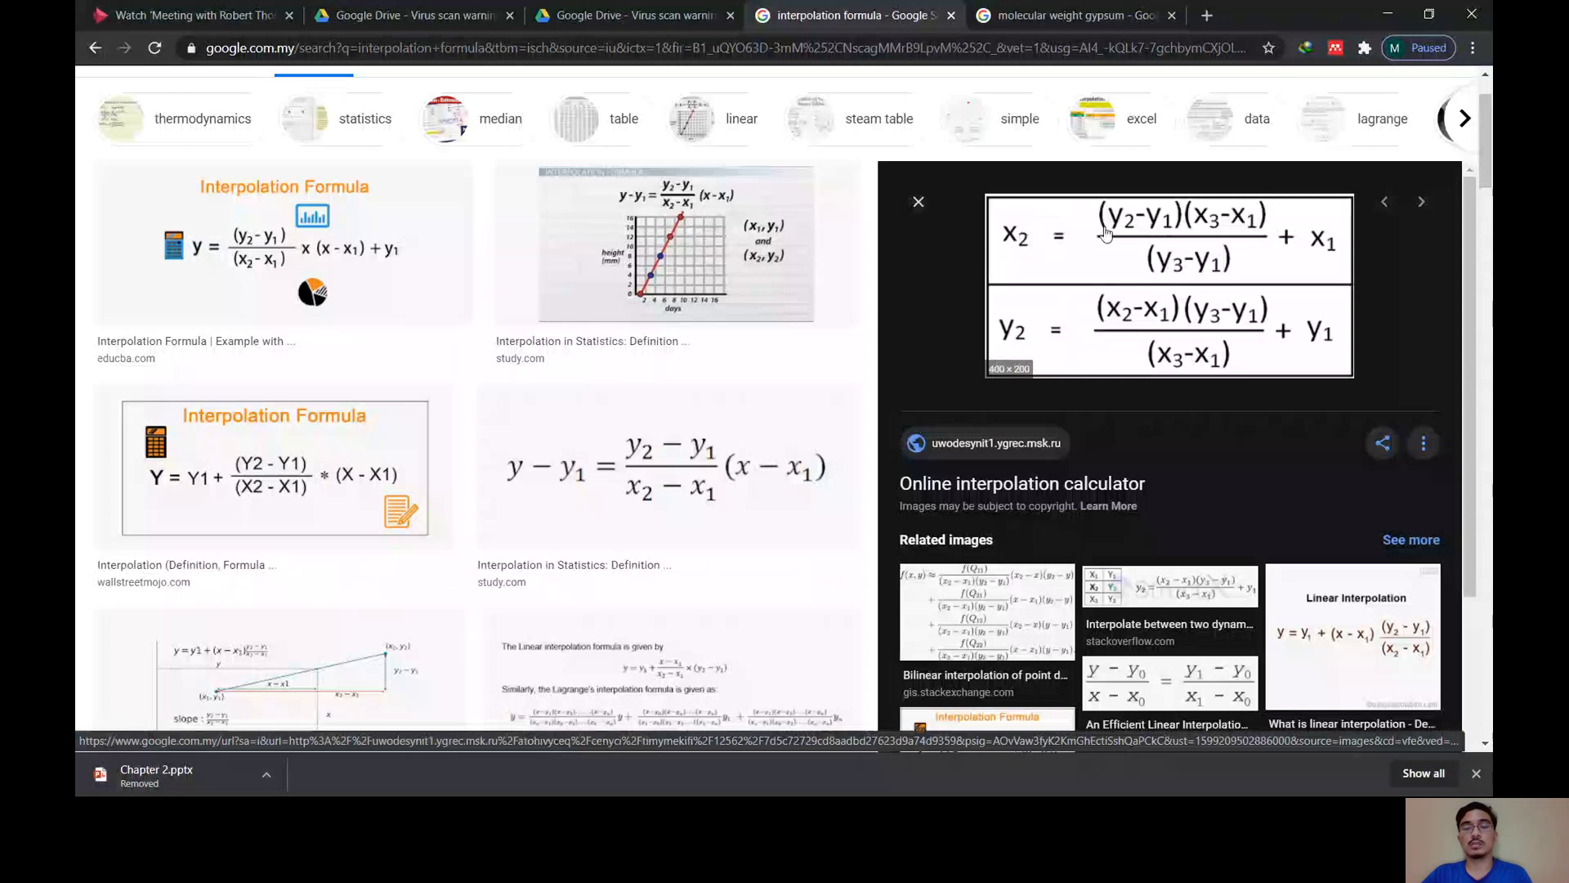
key("alt+Tab")
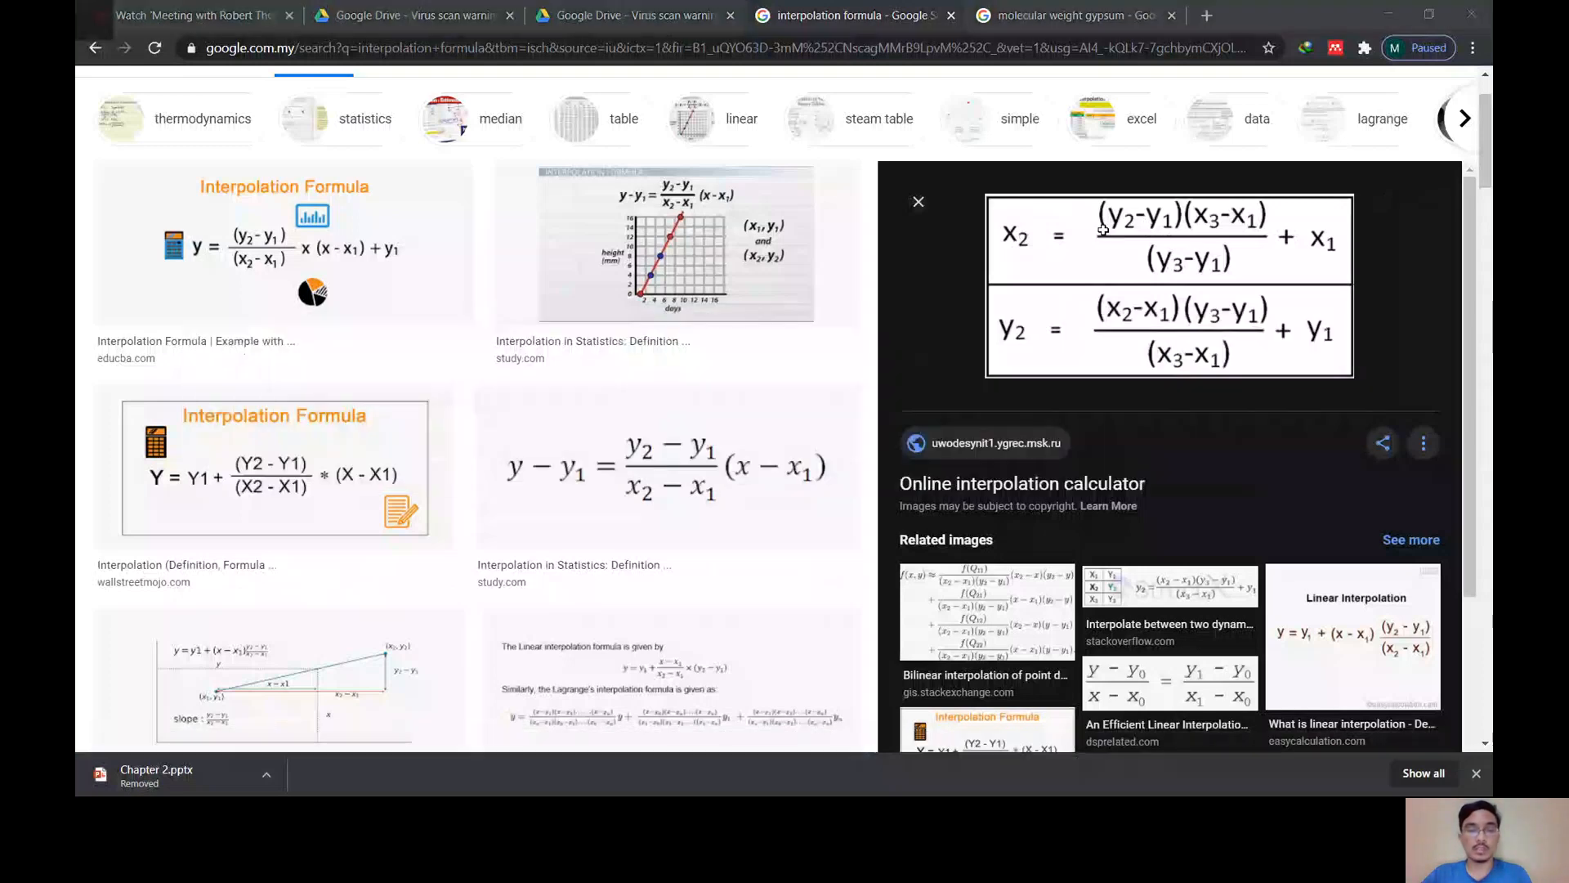
key("alt+Tab")
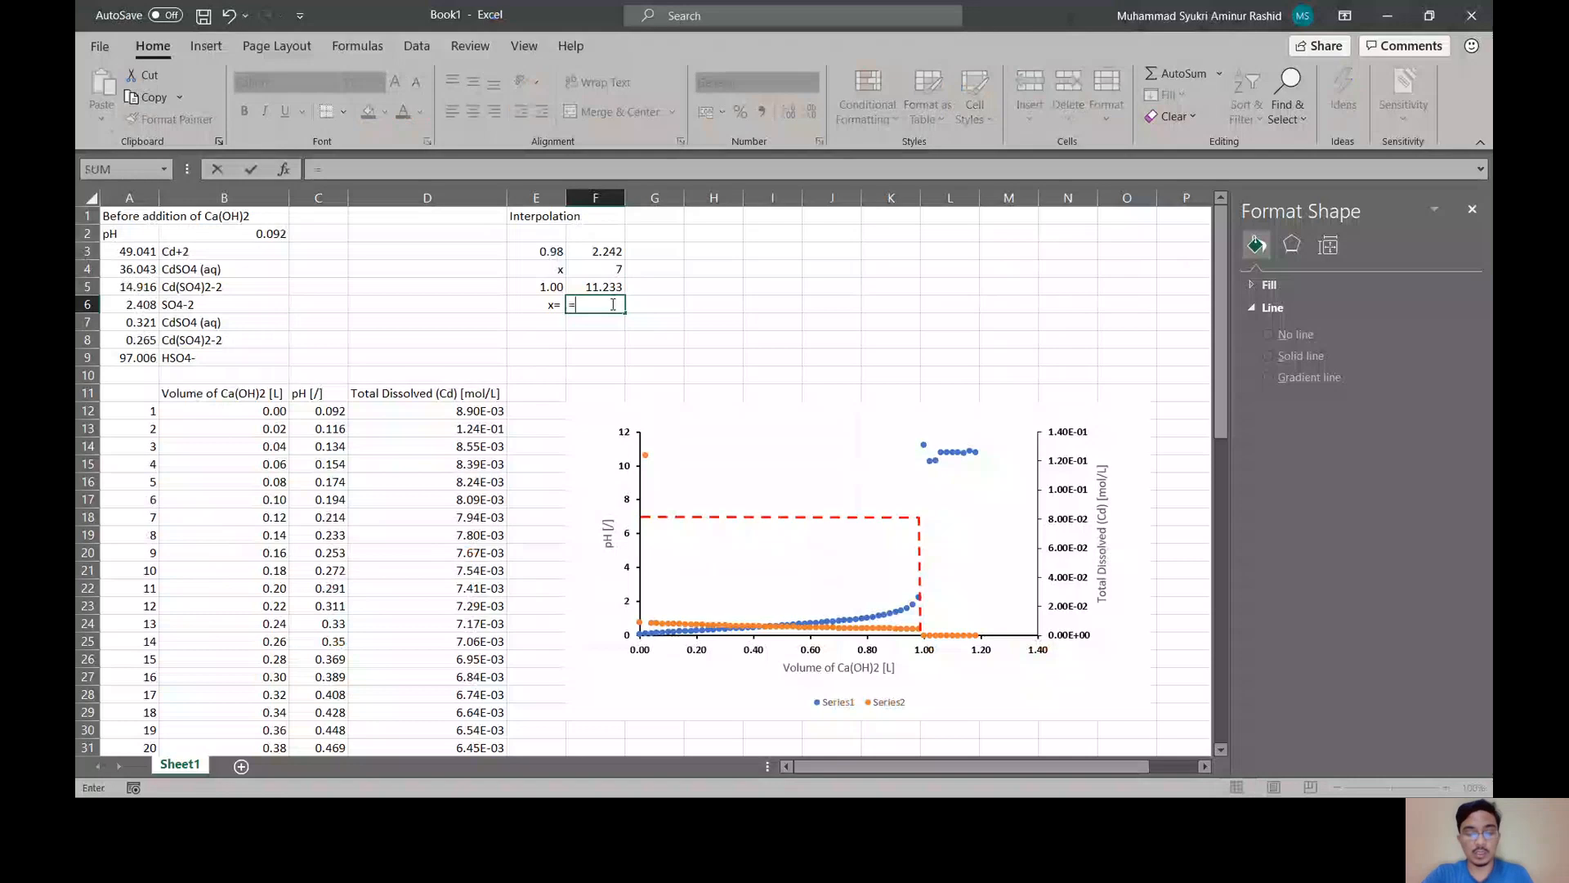
type("(((")
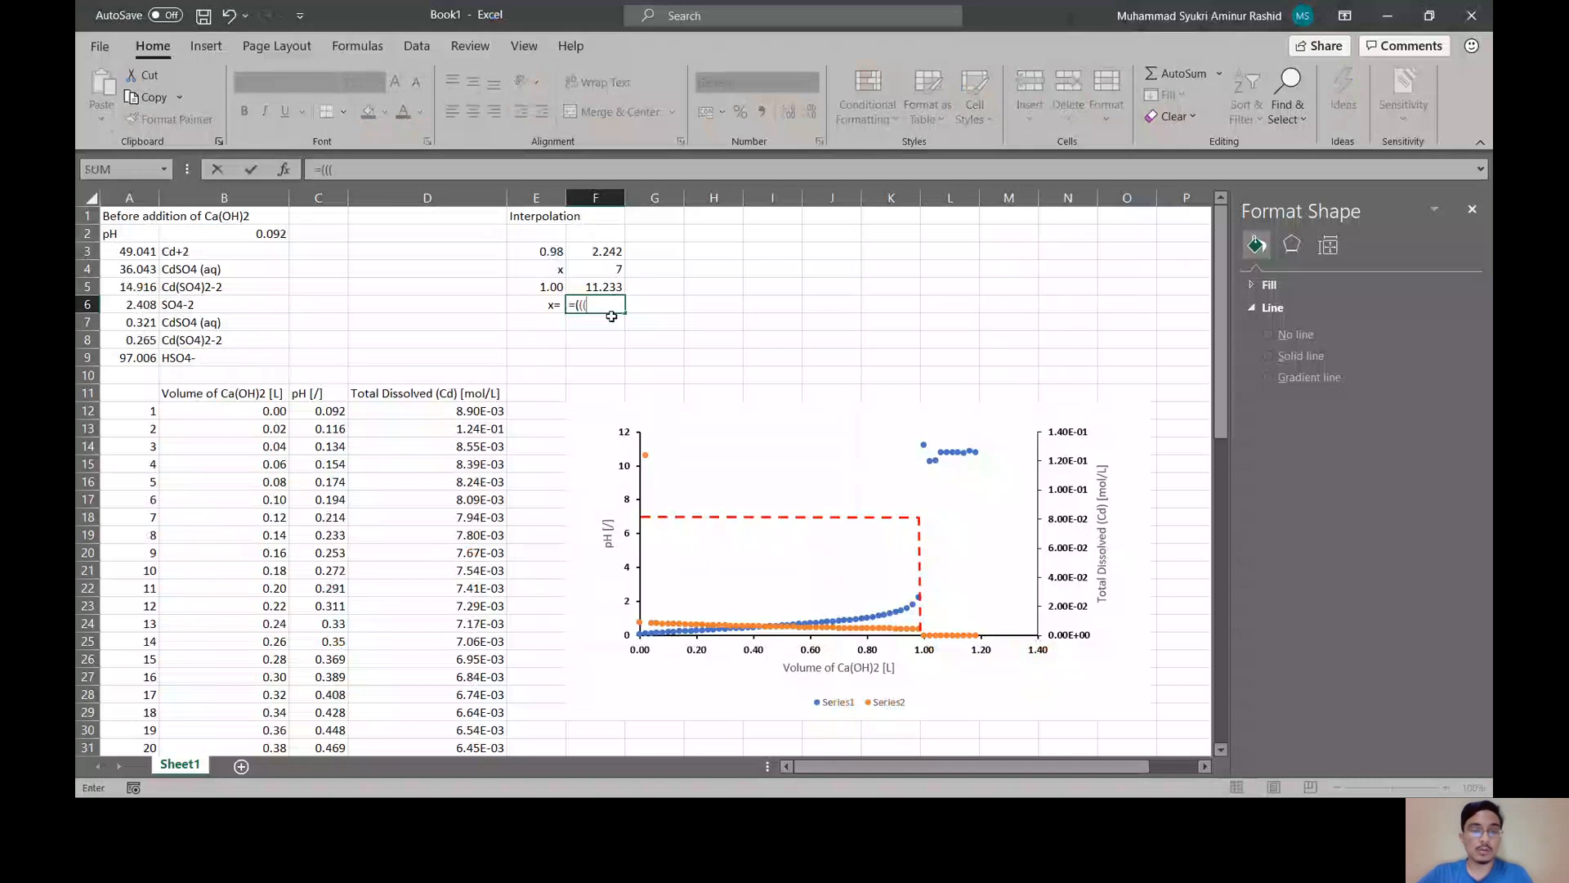
left_click(601, 269)
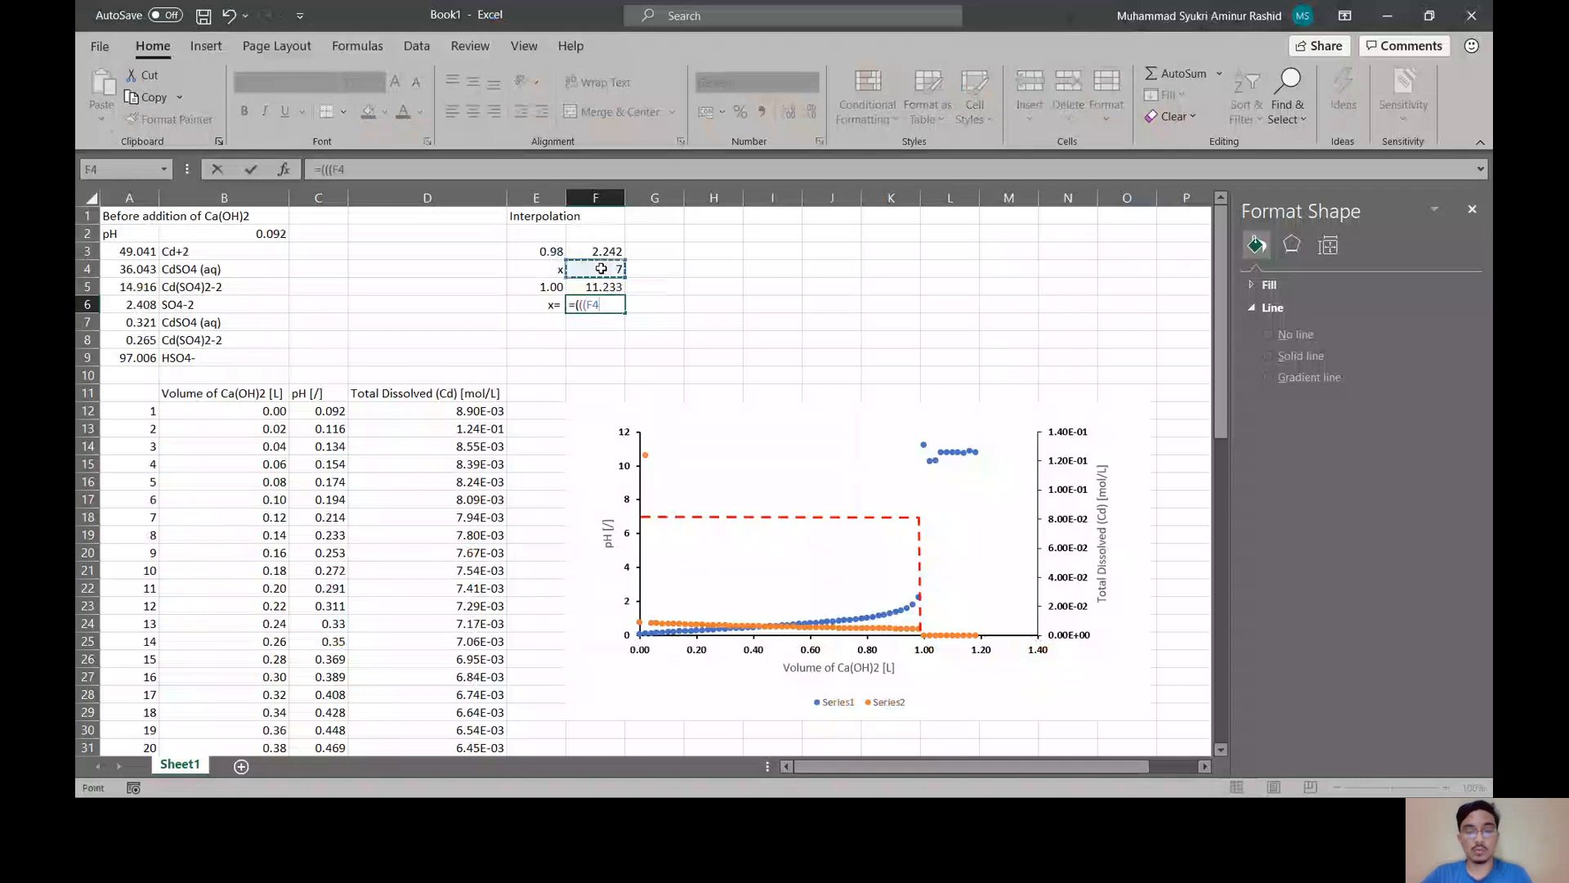
type("-")
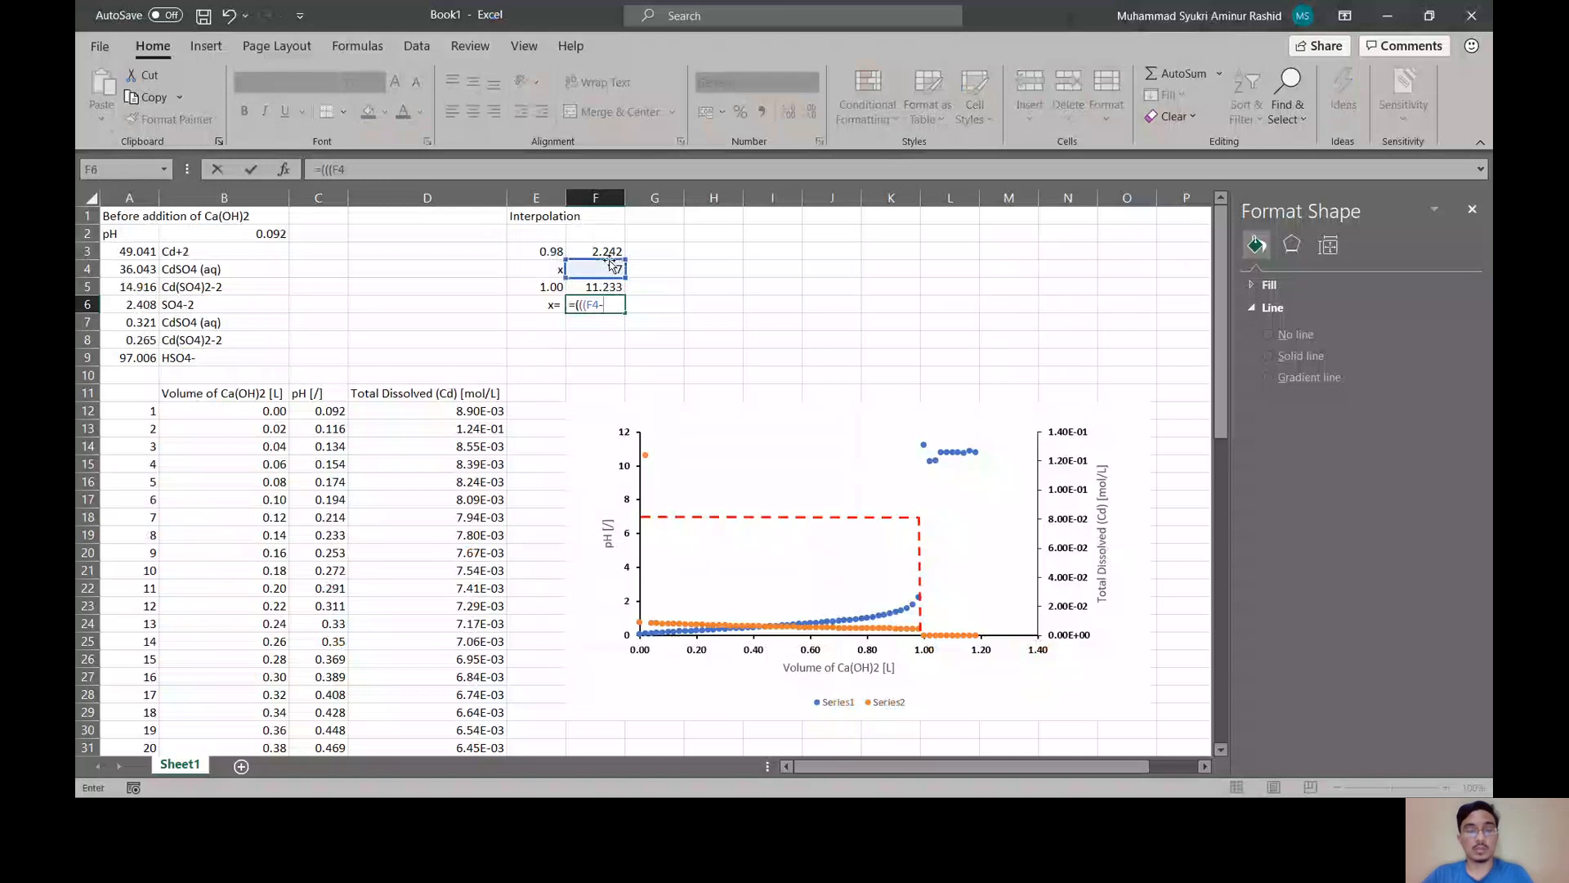
left_click(611, 253)
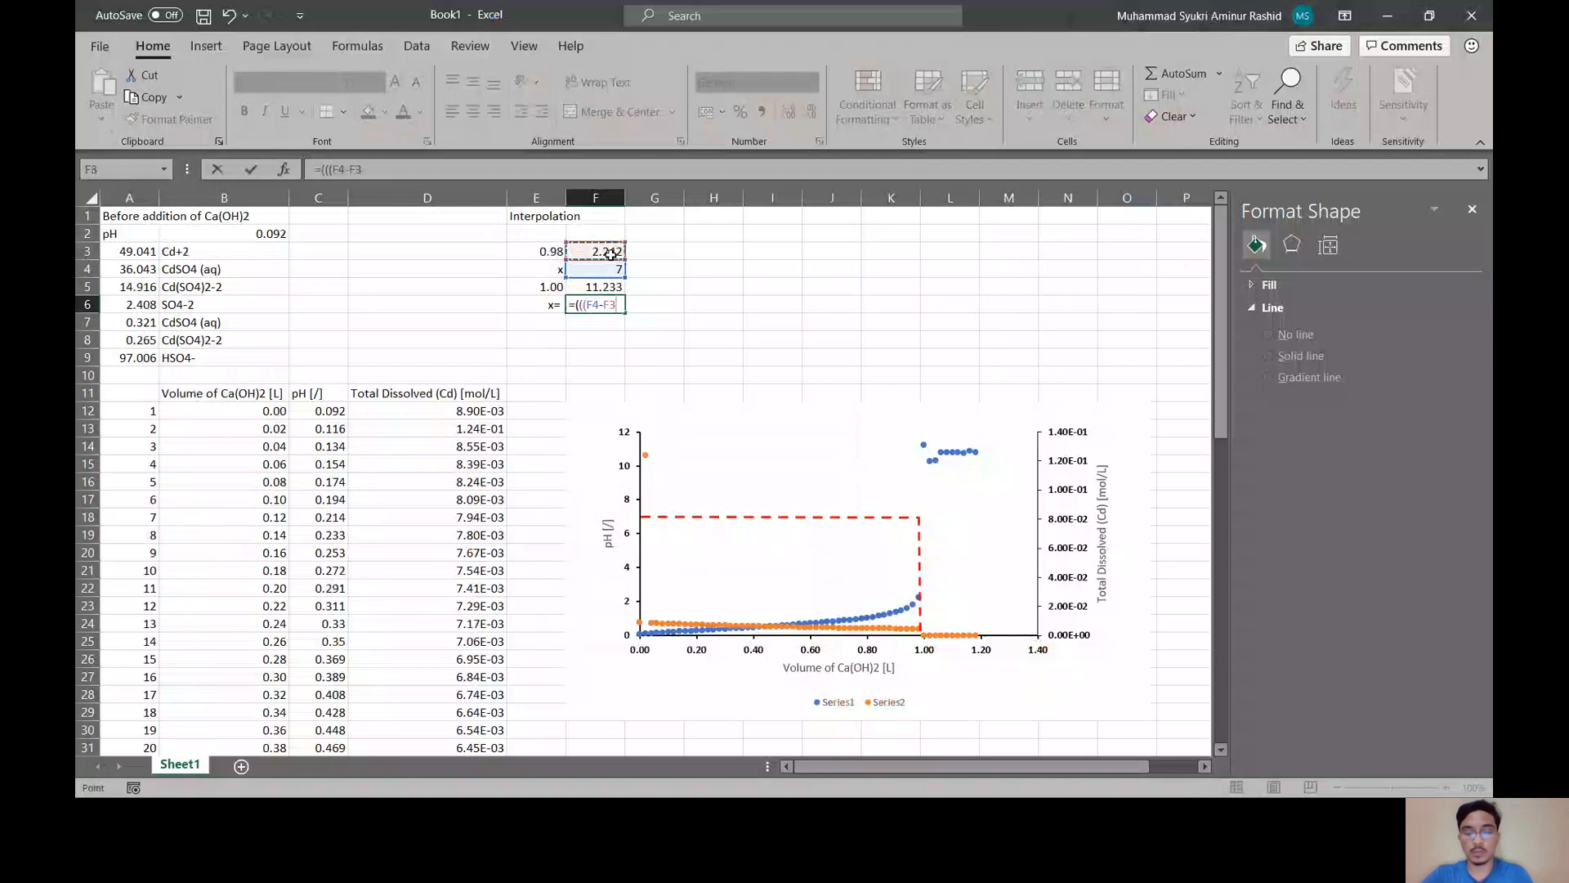
type(")")
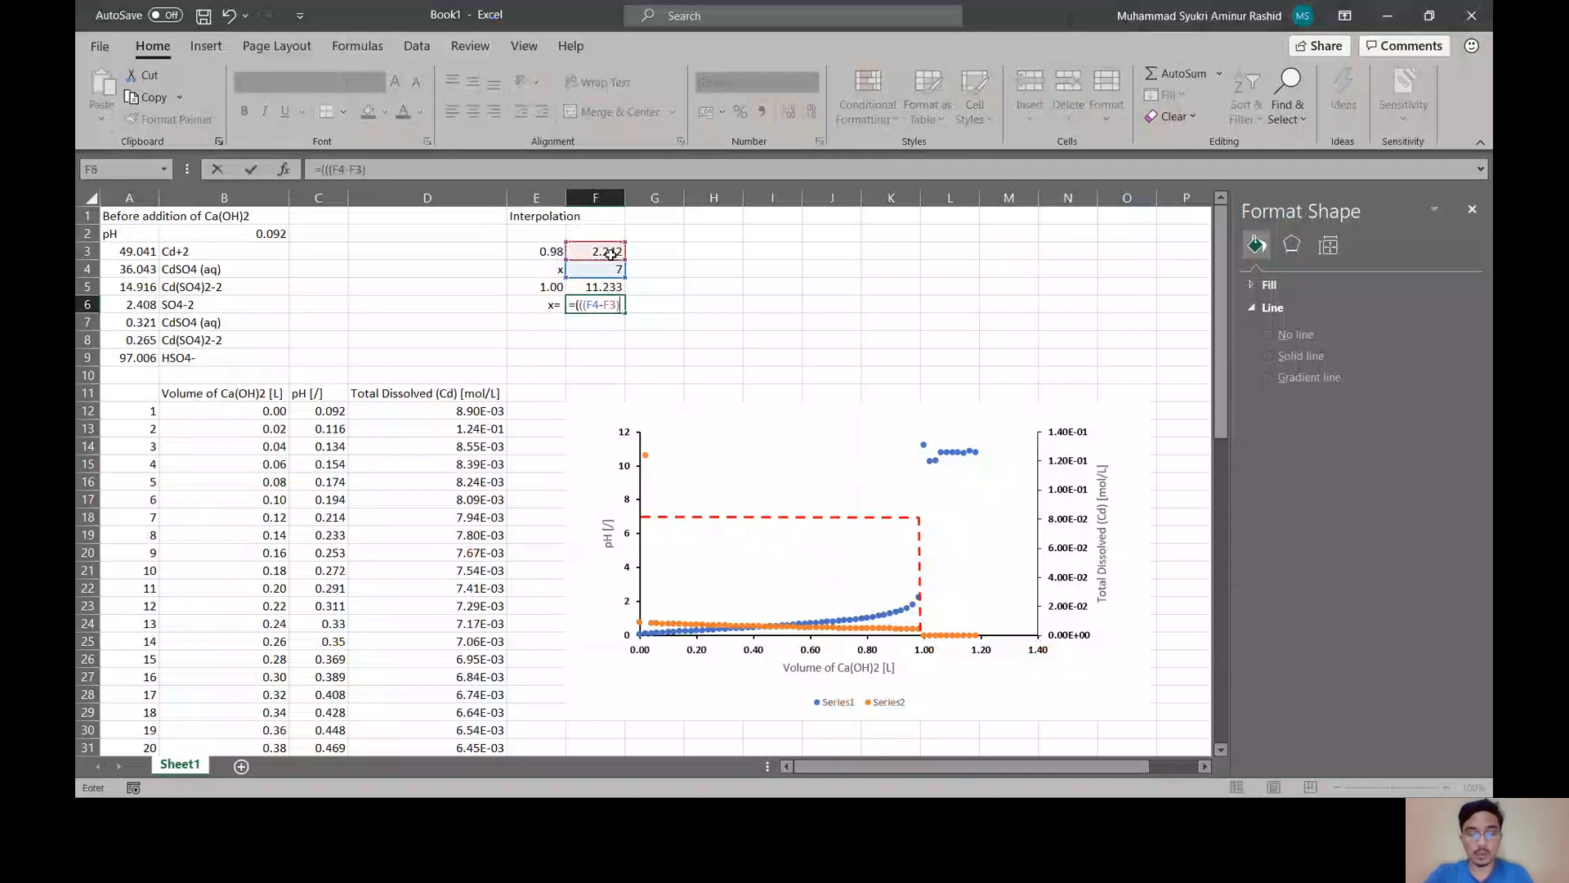
type("*(")
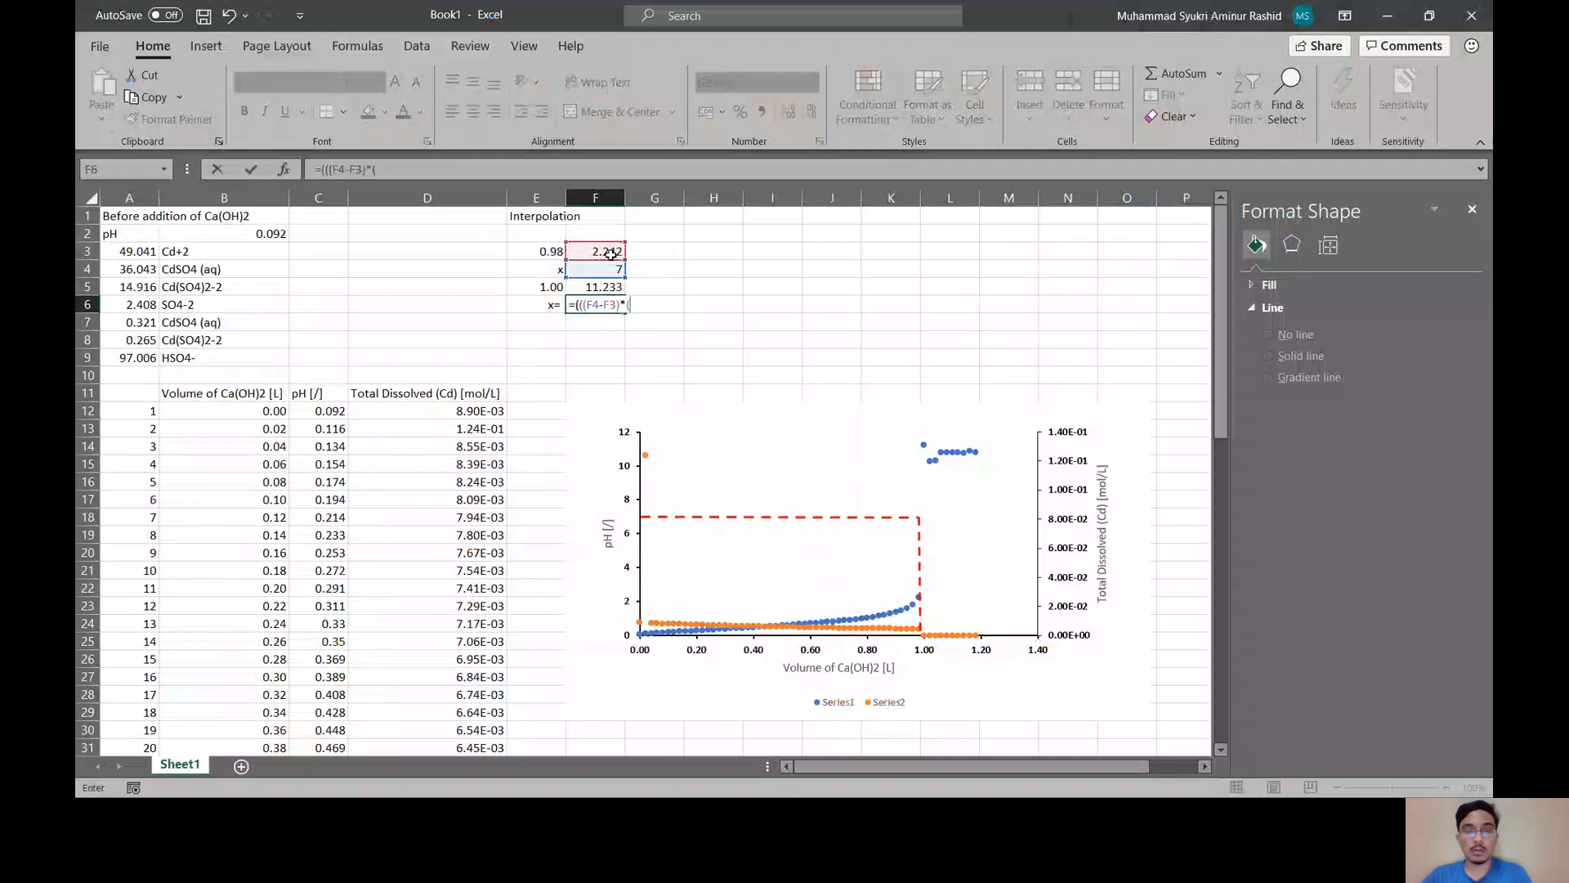
key("alt+Tab")
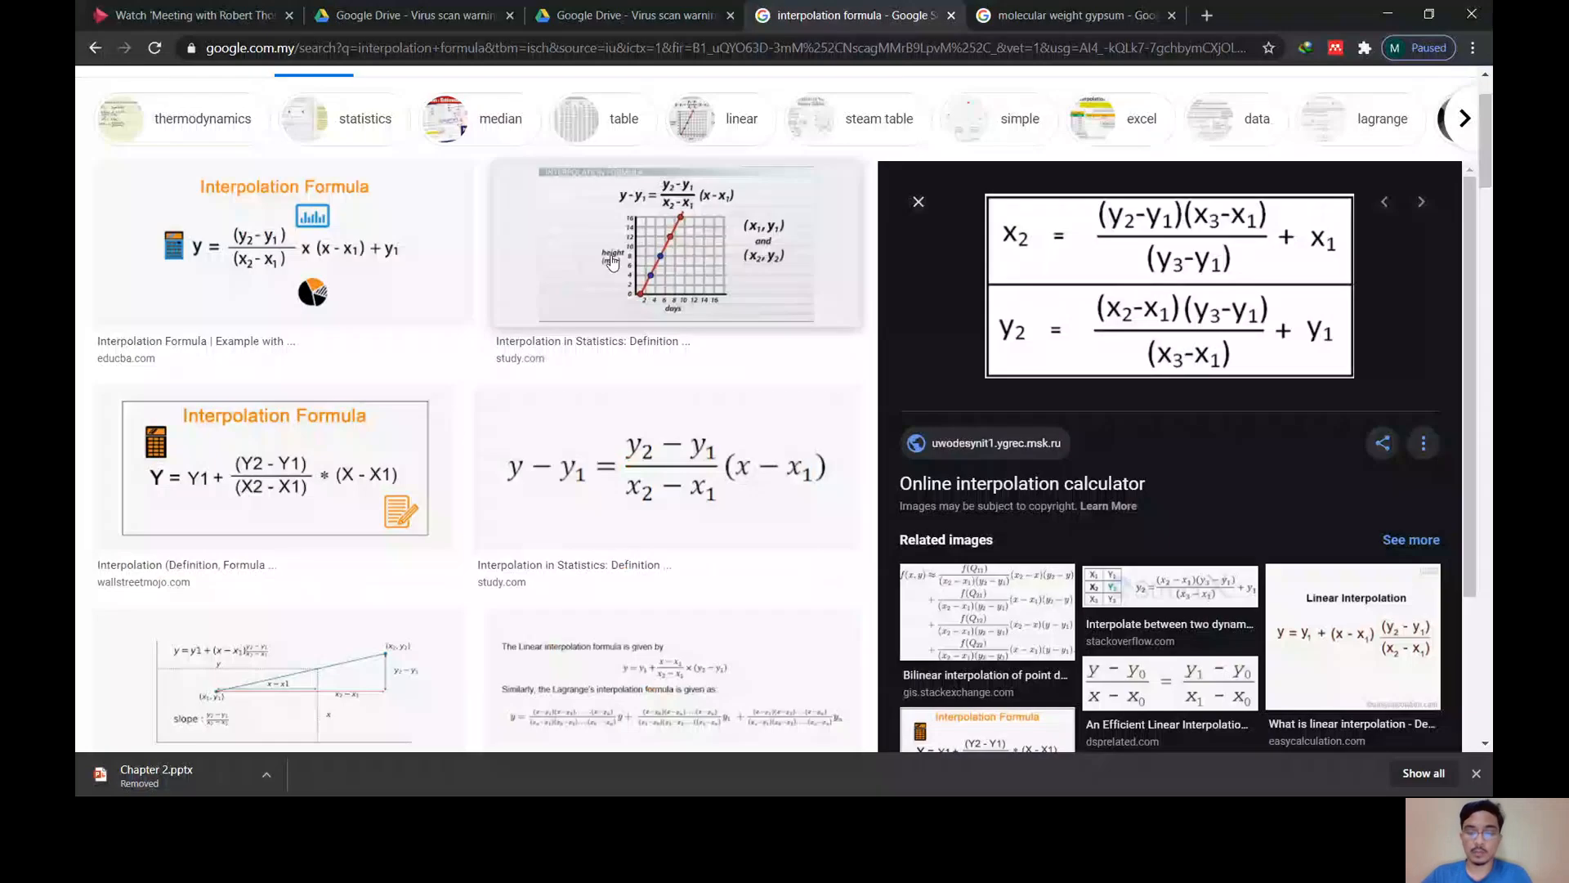
key("alt+Tab")
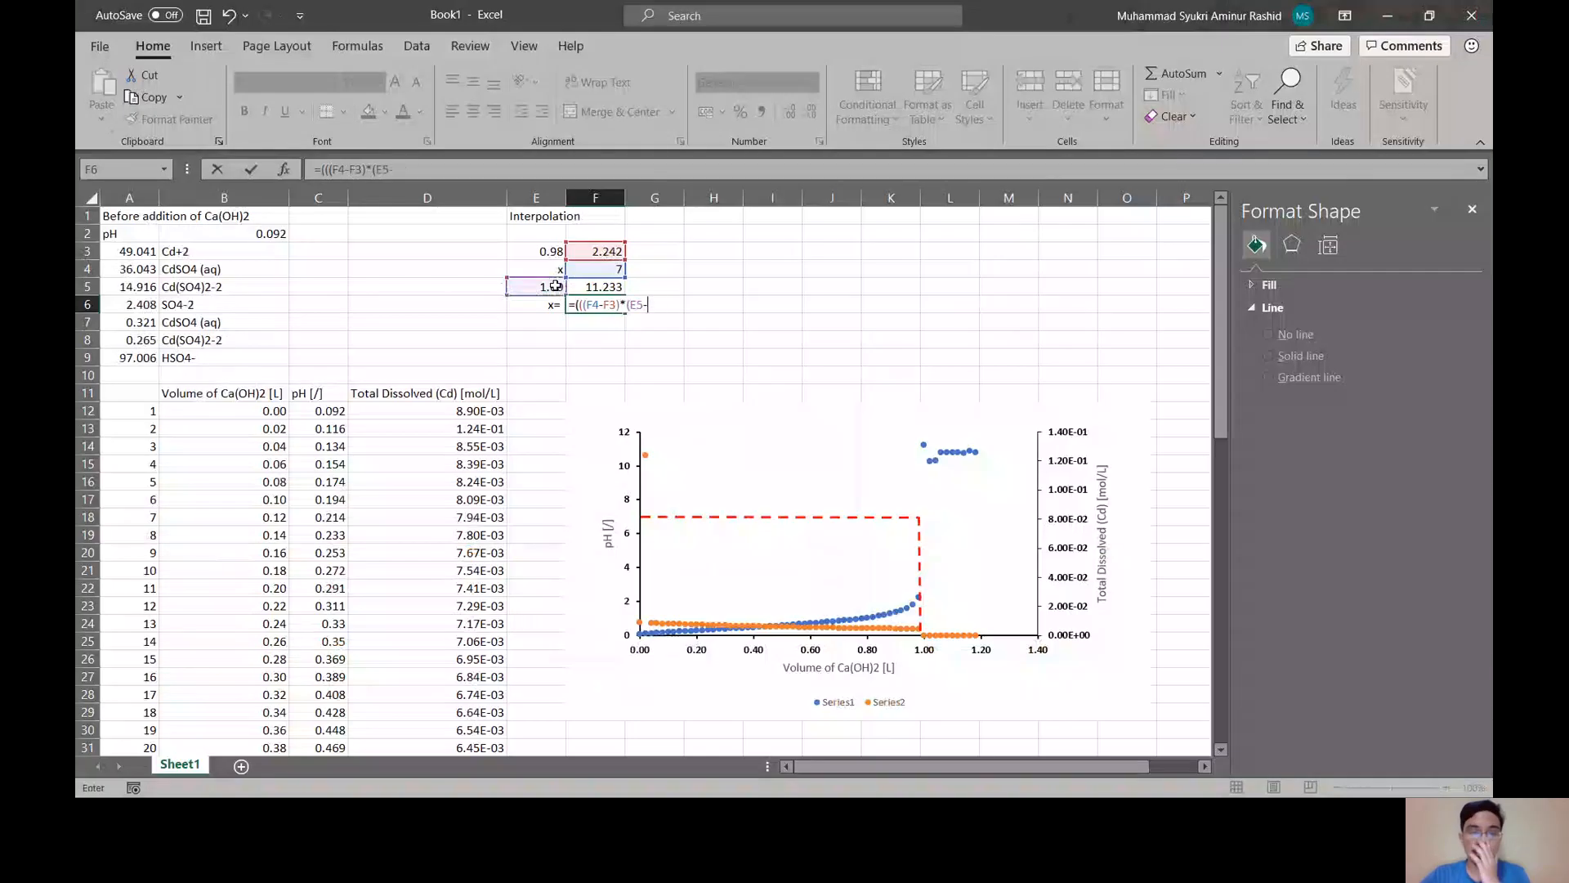
type(")")
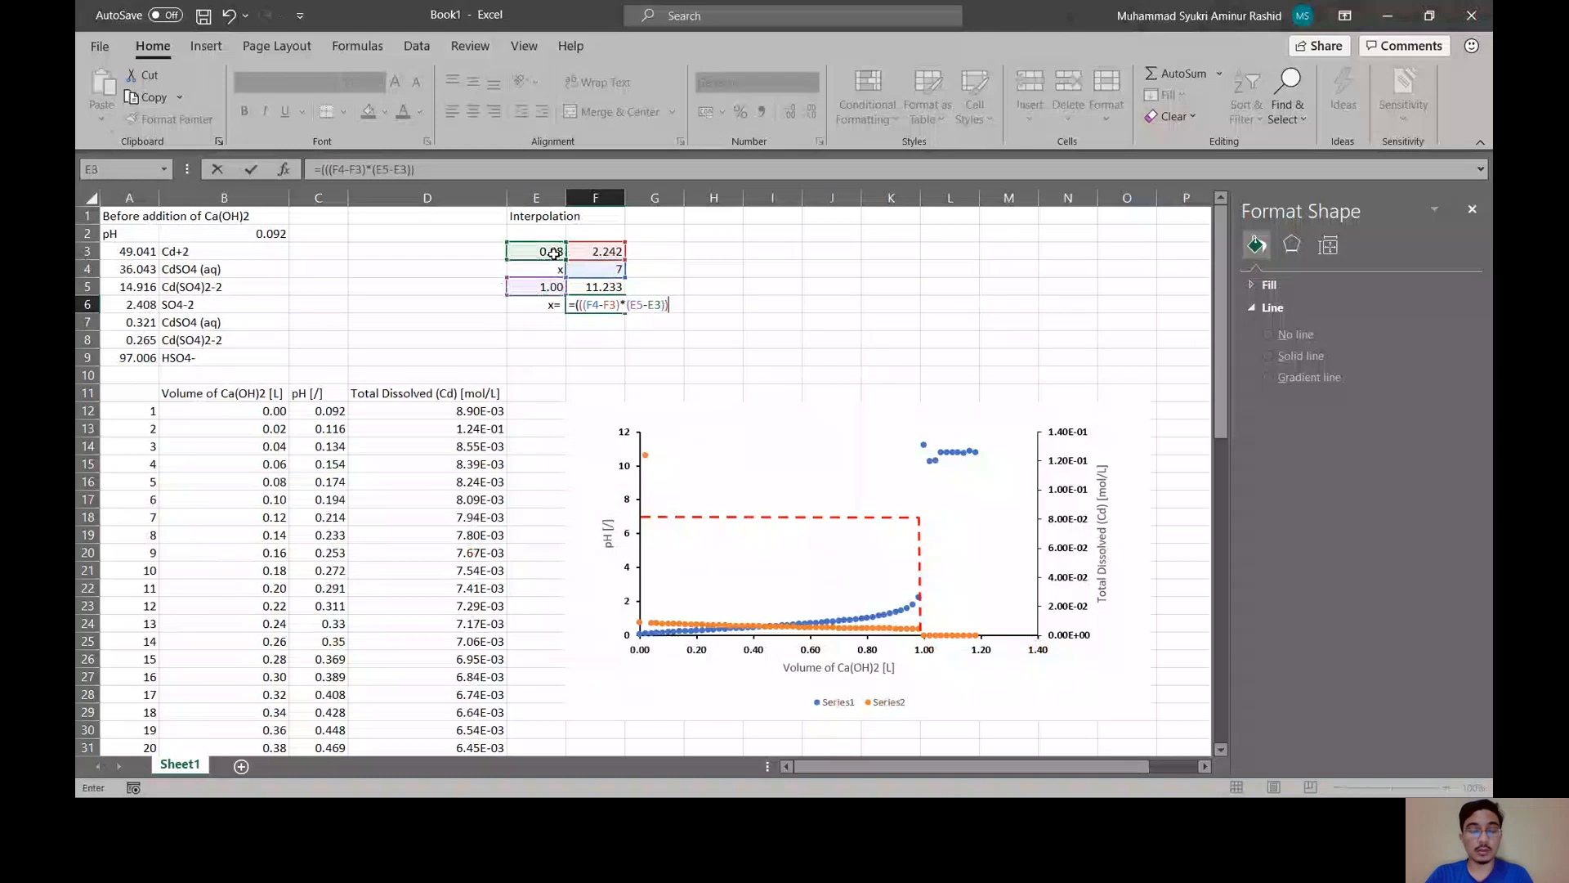
- Check the rest of the formula in the browser, then finish the F6 formula in Excel by dividing by (F5-F3) and adding E3
type("/(")
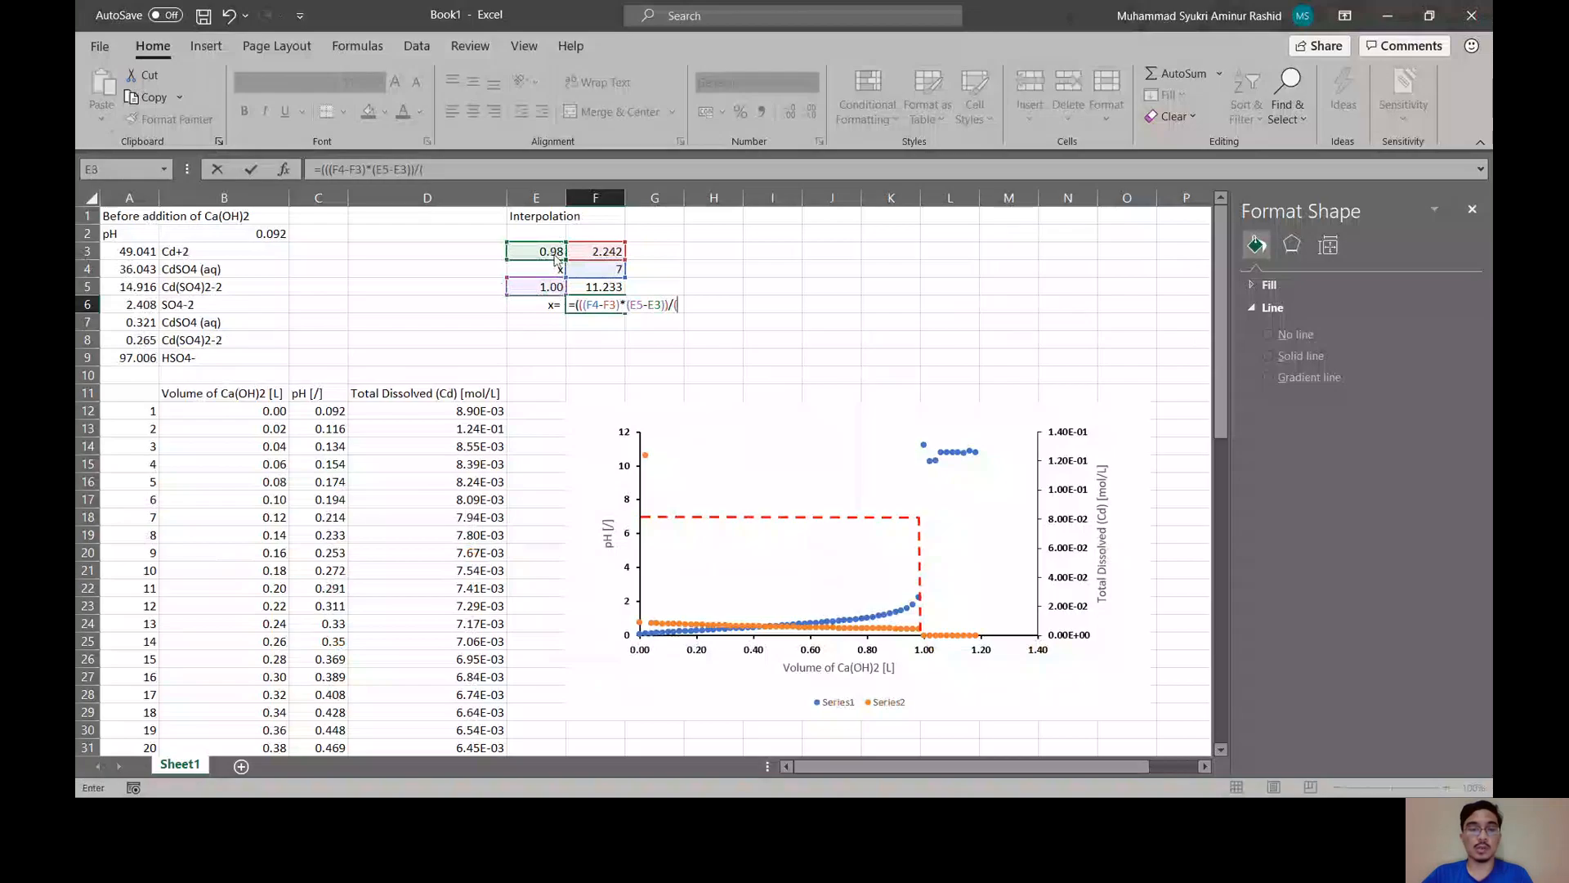
key("alt+Tab")
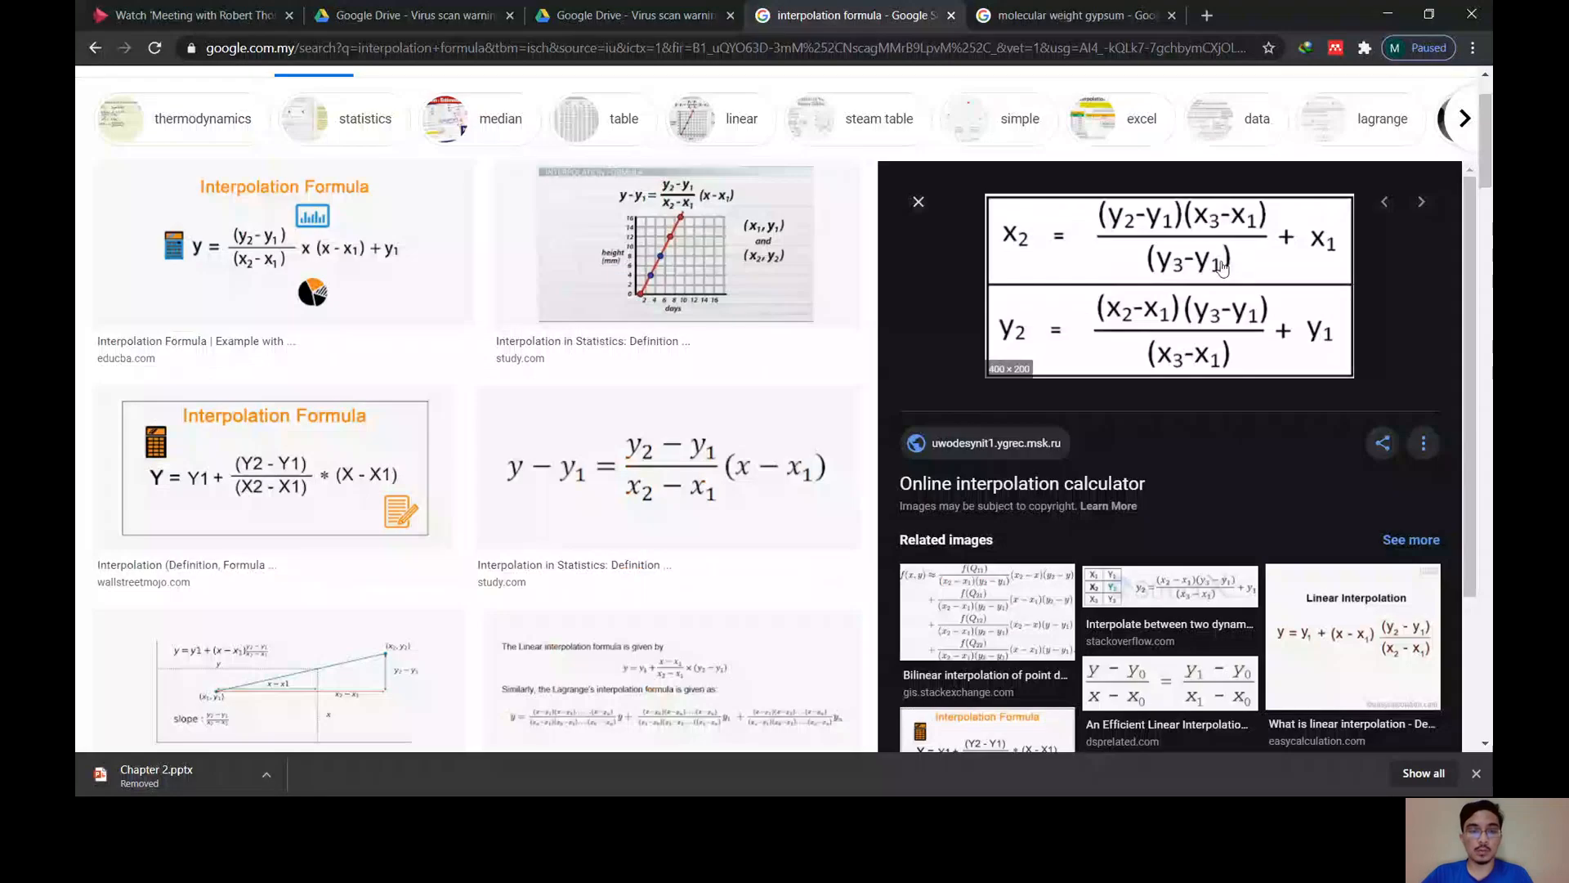
key("alt+Tab")
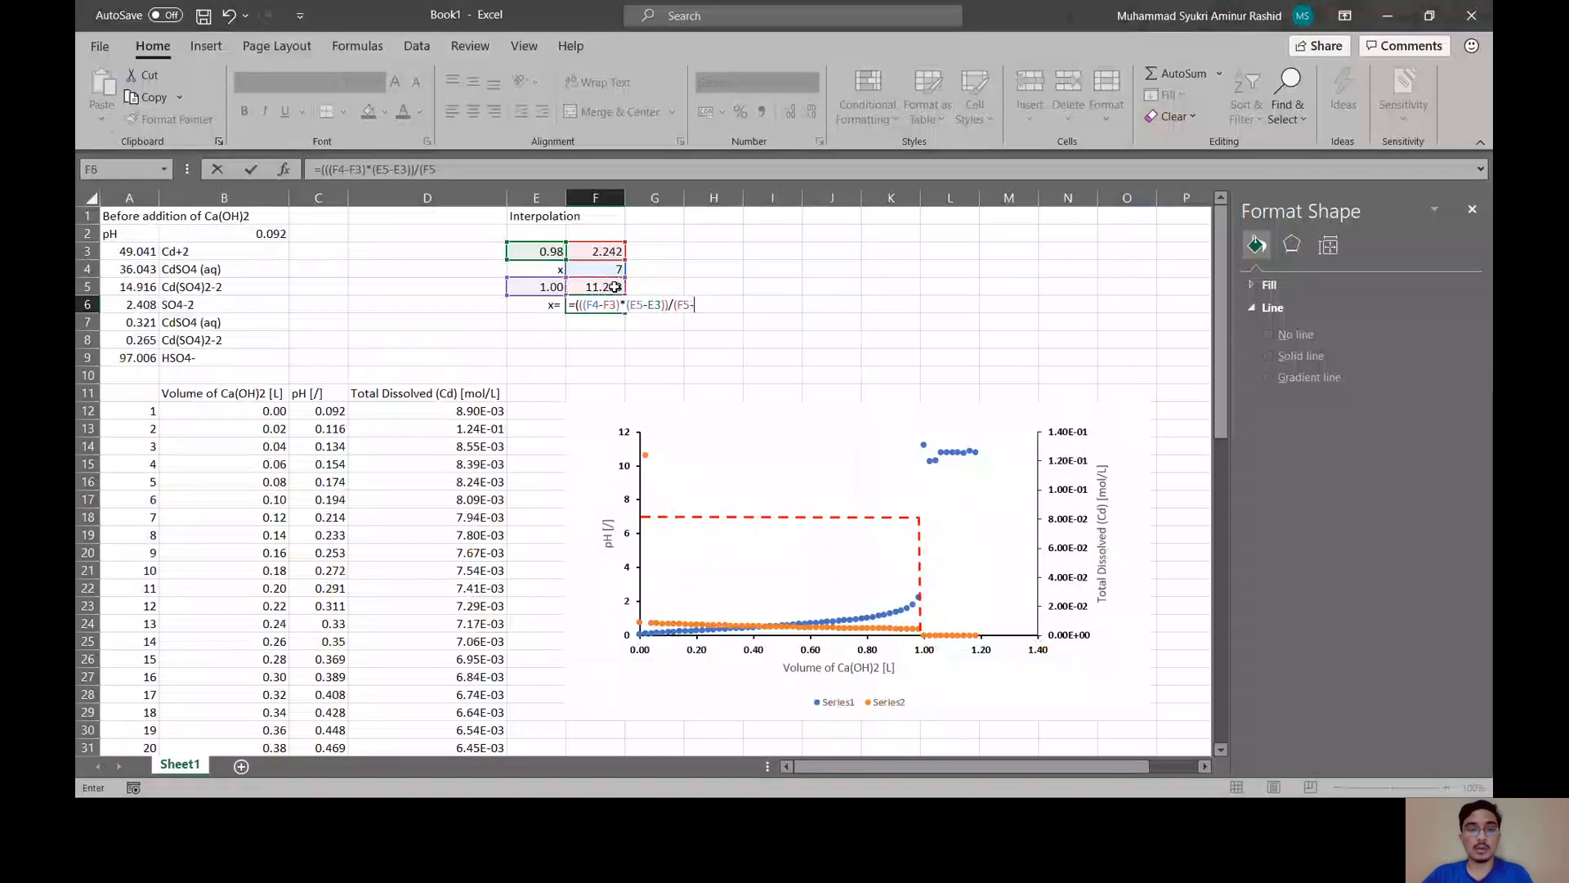
left_click(601, 255)
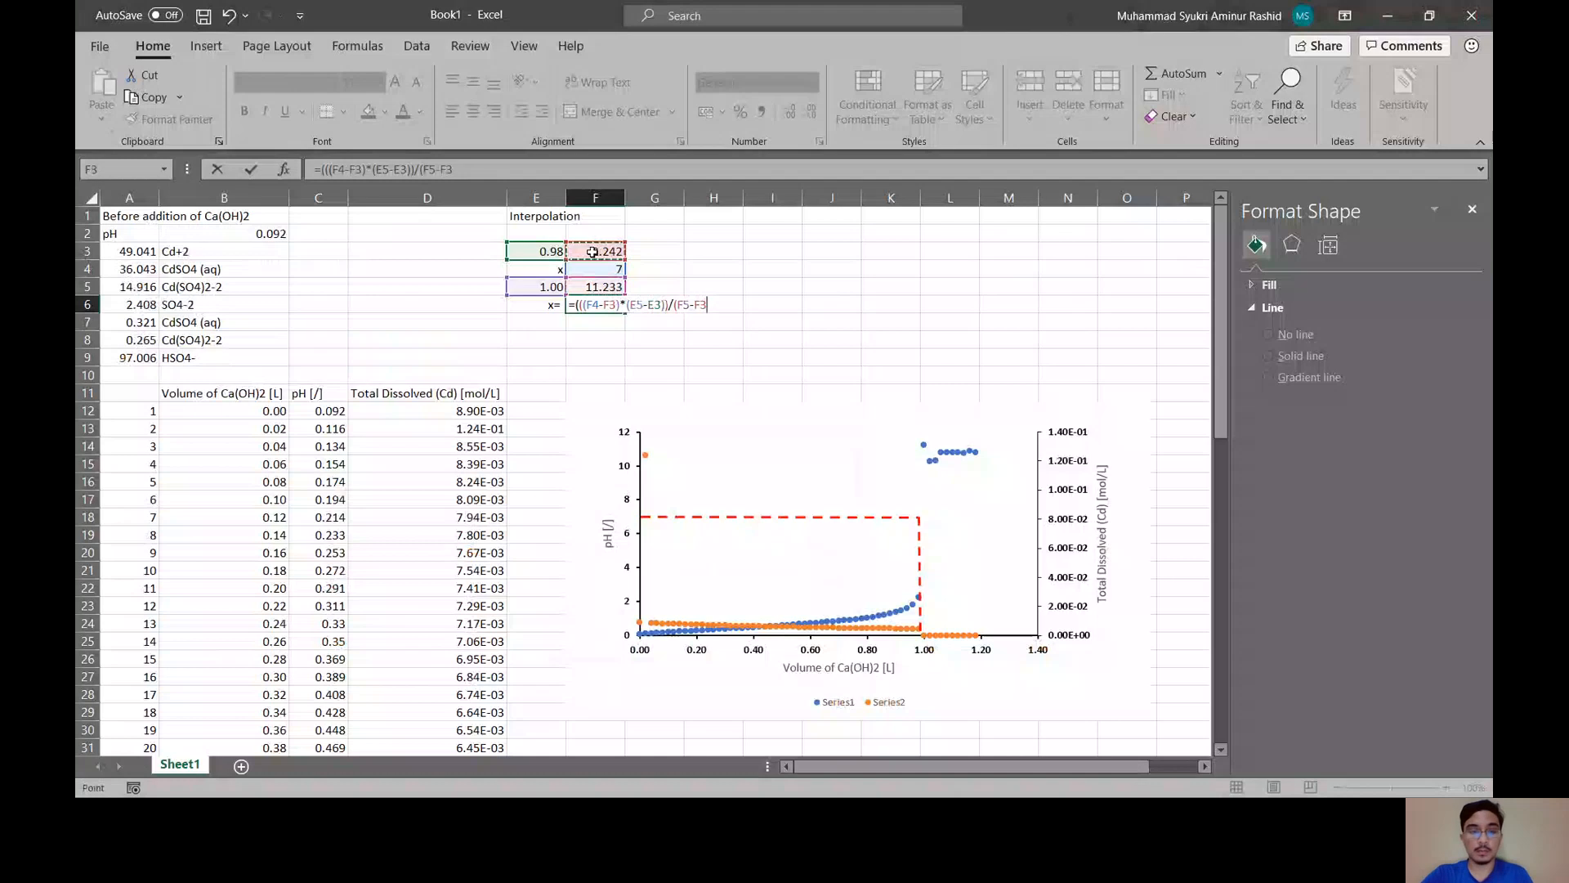
type(")")
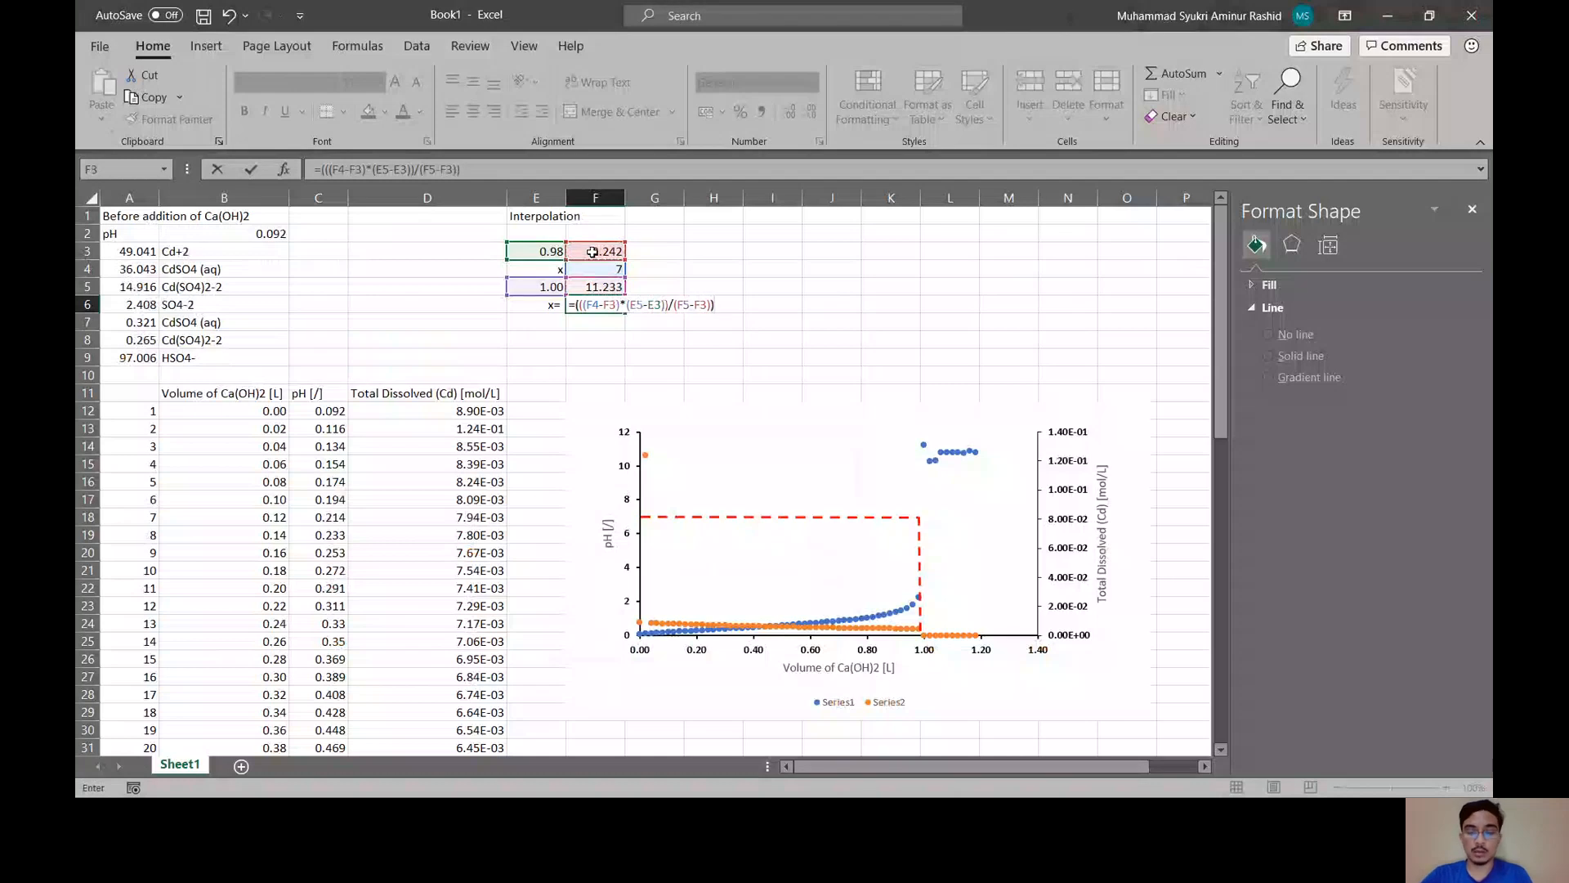
type("+")
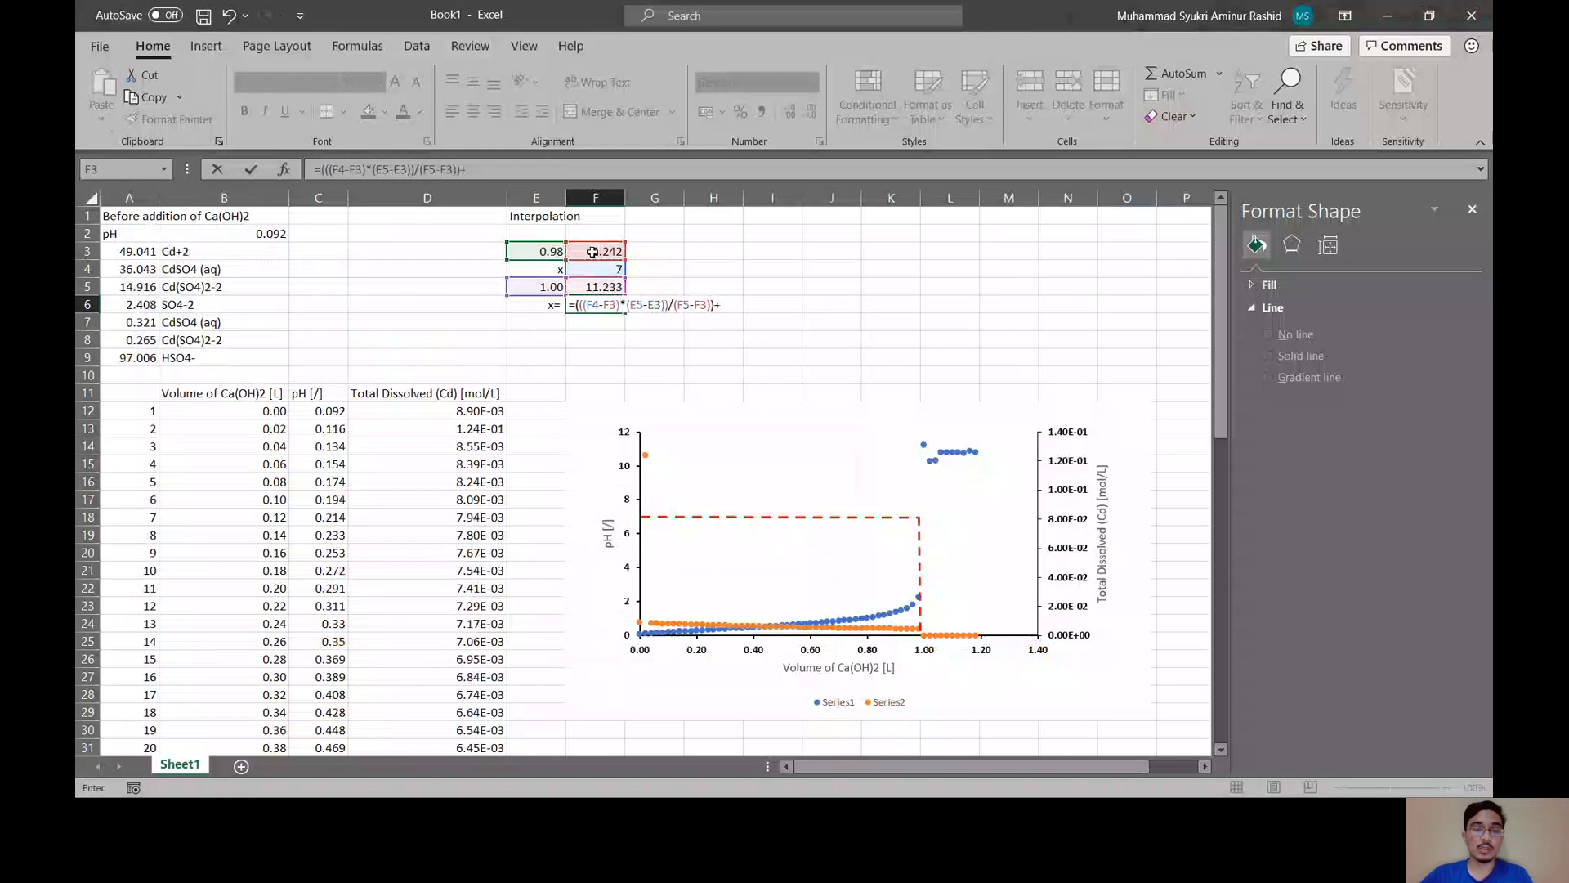
key("alt+Tab")
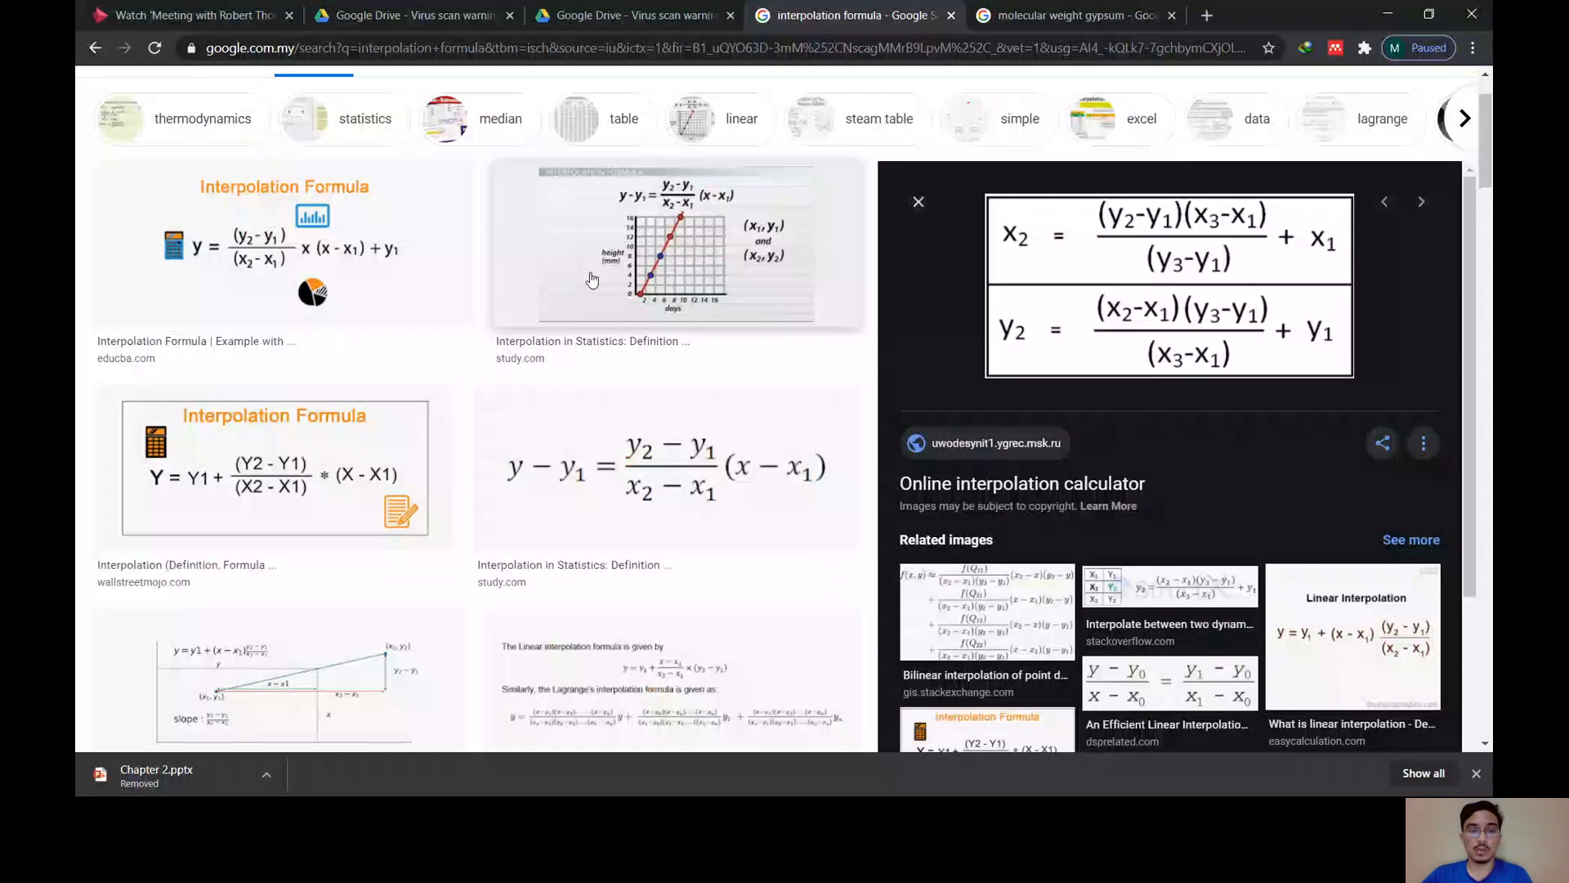
key("alt+Tab")
left_click(538, 248)
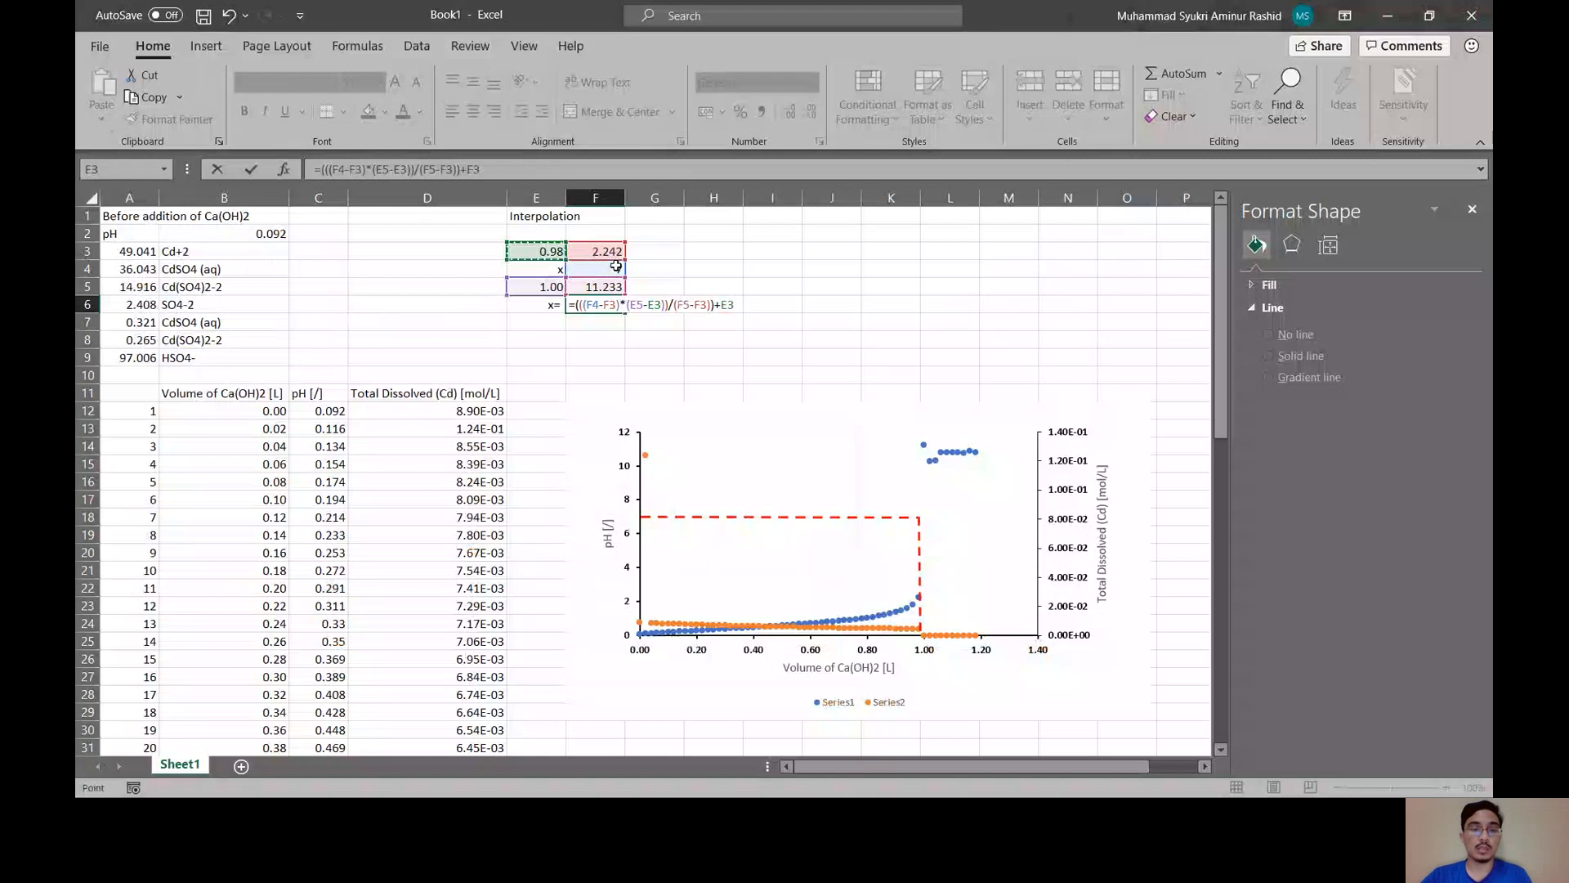
key("Return")
left_click(611, 306)
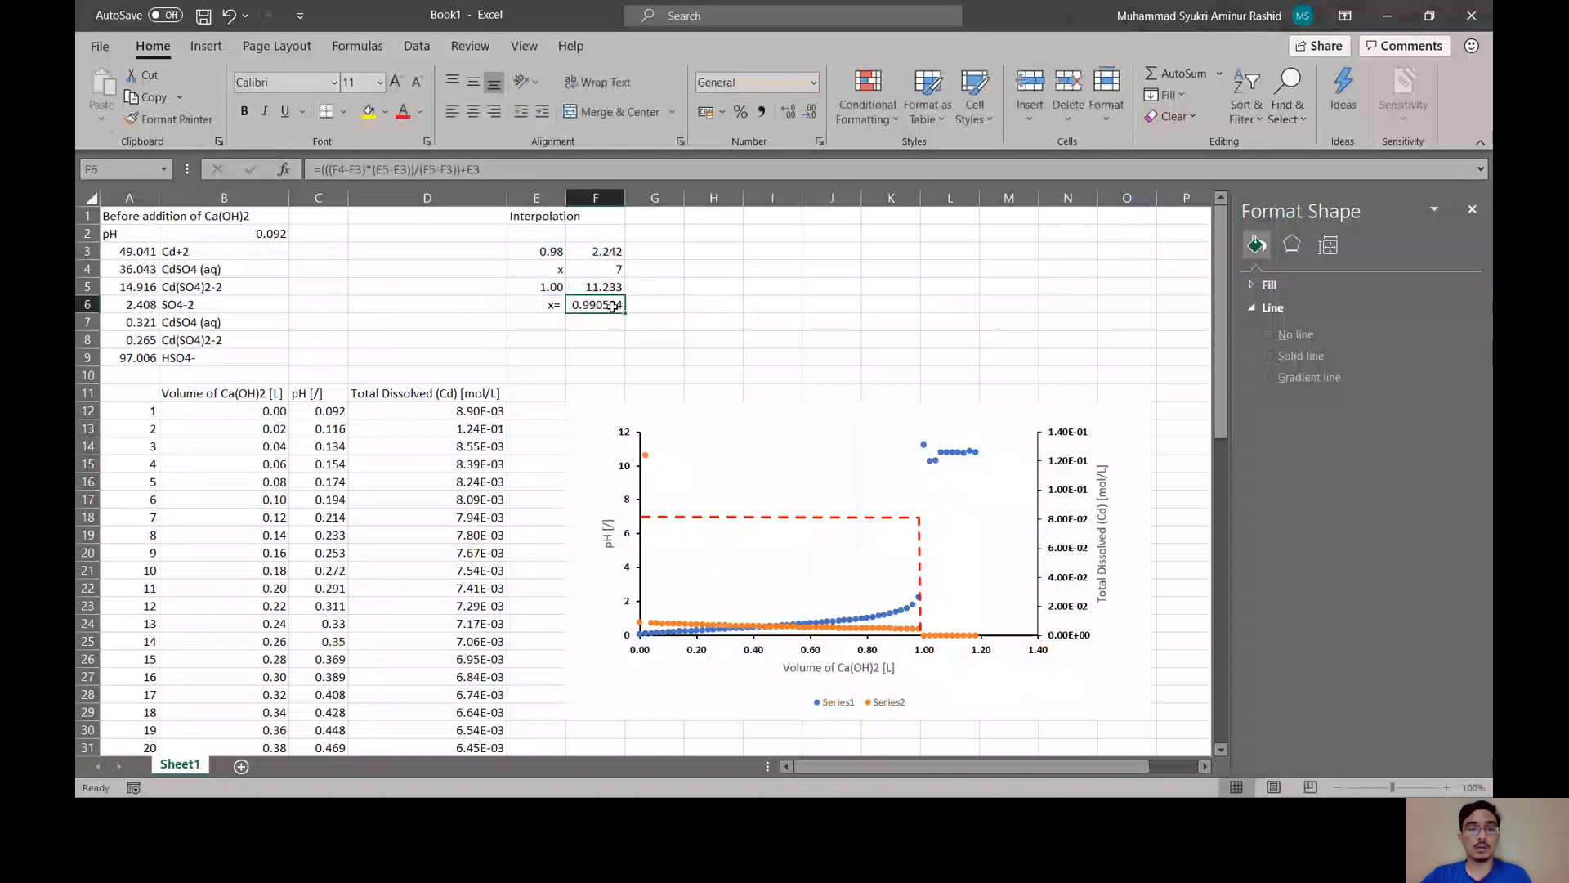
- Display the interpolated result in F6 with three decimal places and select E7 for the follow-up calculation
left_click(808, 113)
left_click(808, 113)
left_click(807, 112)
left_click(559, 322)
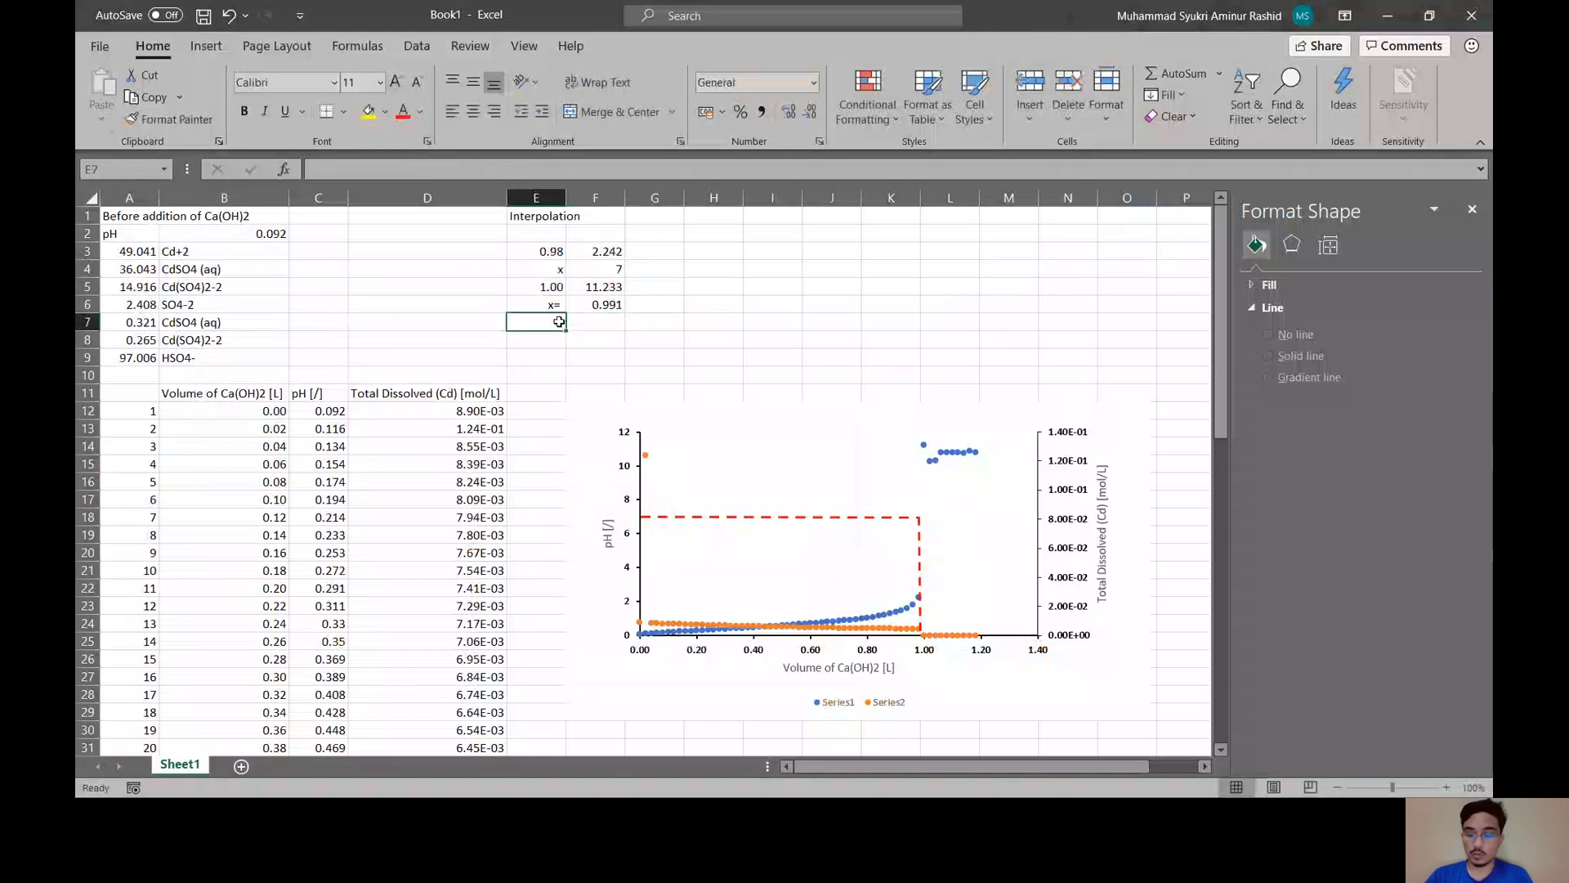
type("0.991")
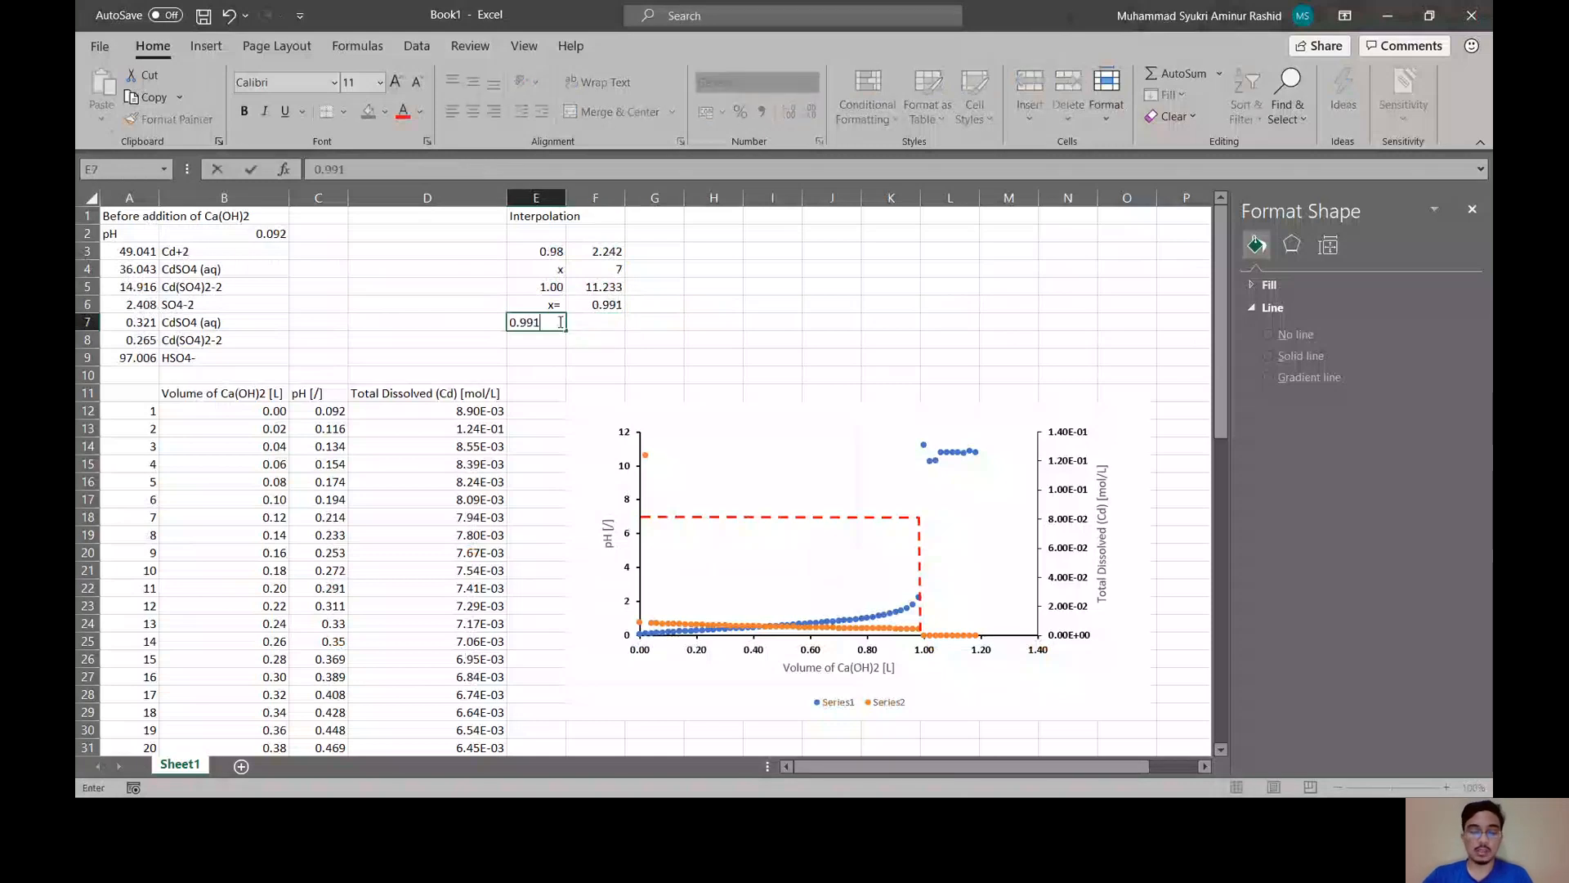
type("L")
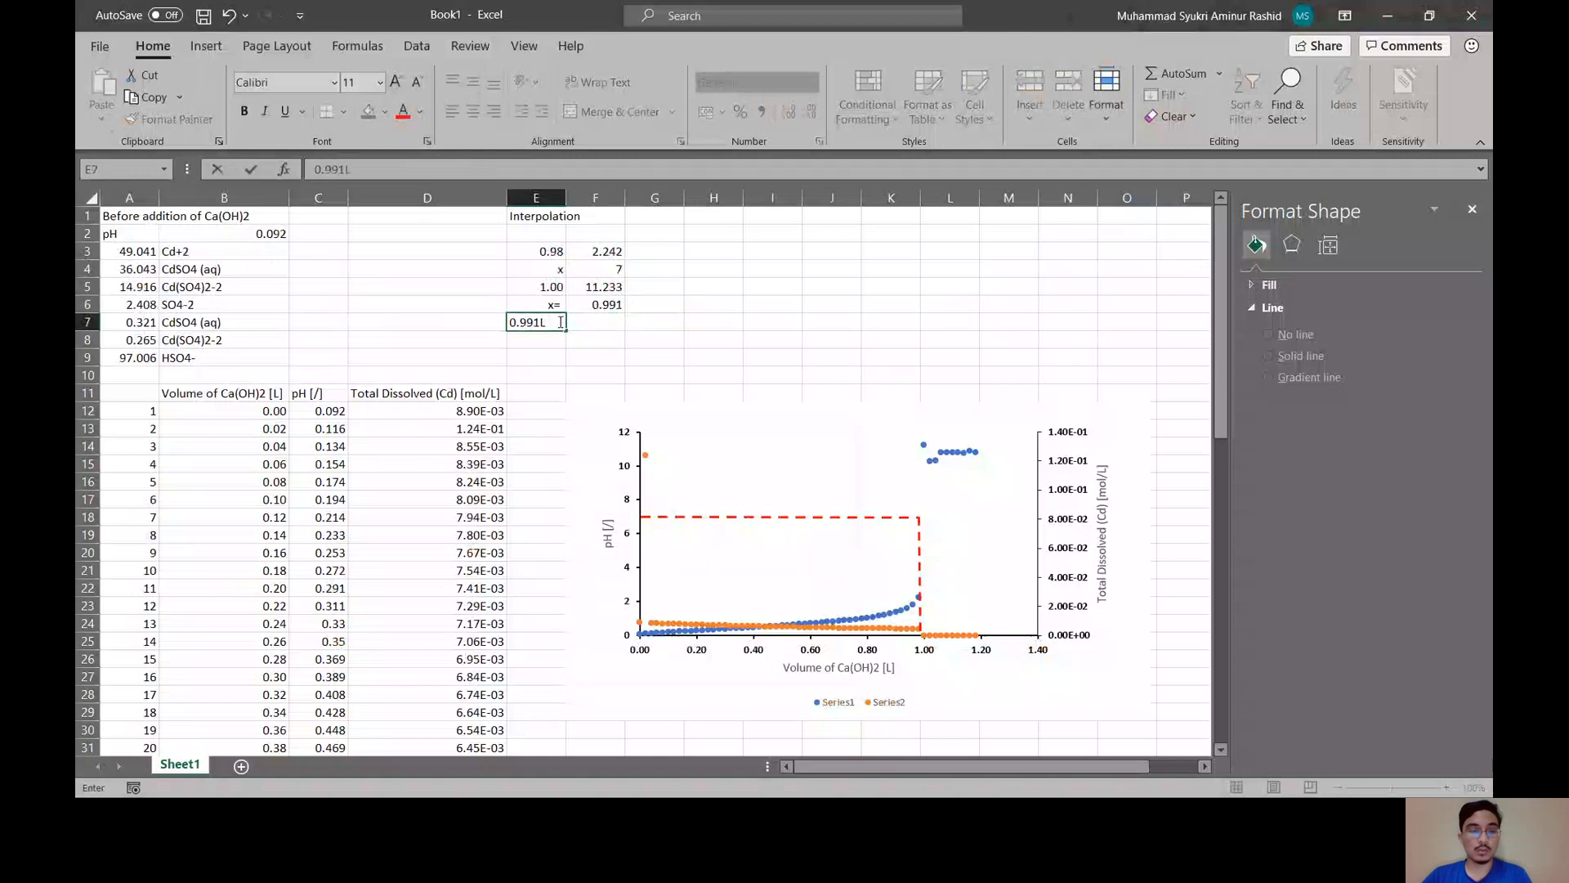
type(" x")
key("BackSpace")
key("BackSpace")
key("BackSpace")
key("BackSpace")
key("BackSpace")
key("BackSpace")
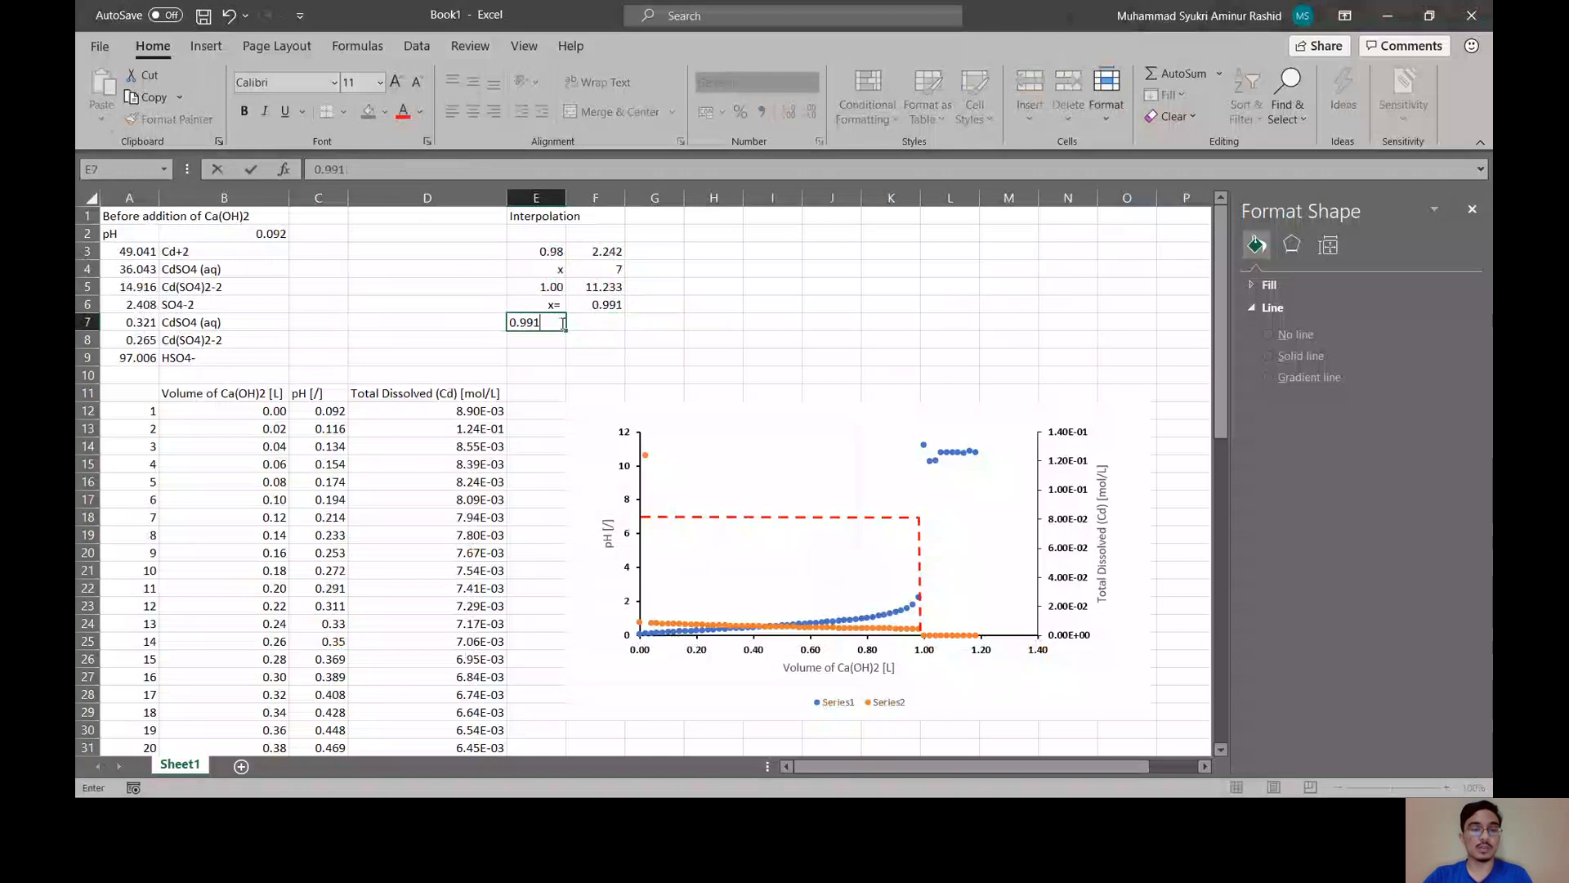
key("BackSpace")
key("BackSpace")
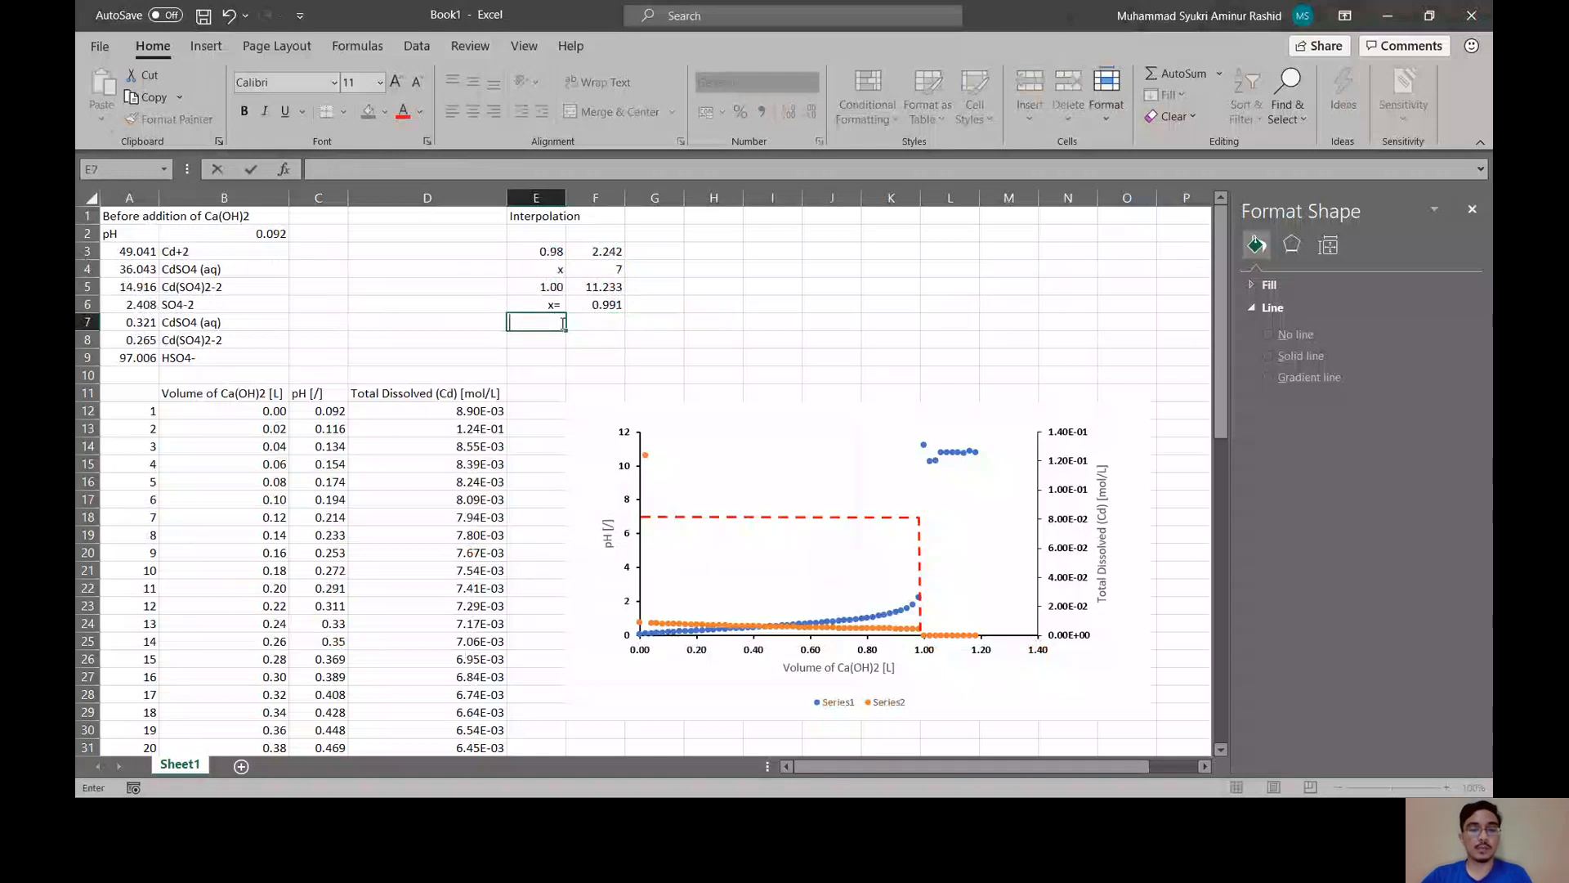
- Check the task slide in PowerPoint and enter "0.991L x 1 mol/L Ca = 0.991 mol Ca" in cell E7 of the Excel sheet
key("alt+Tab")
key("Tab")
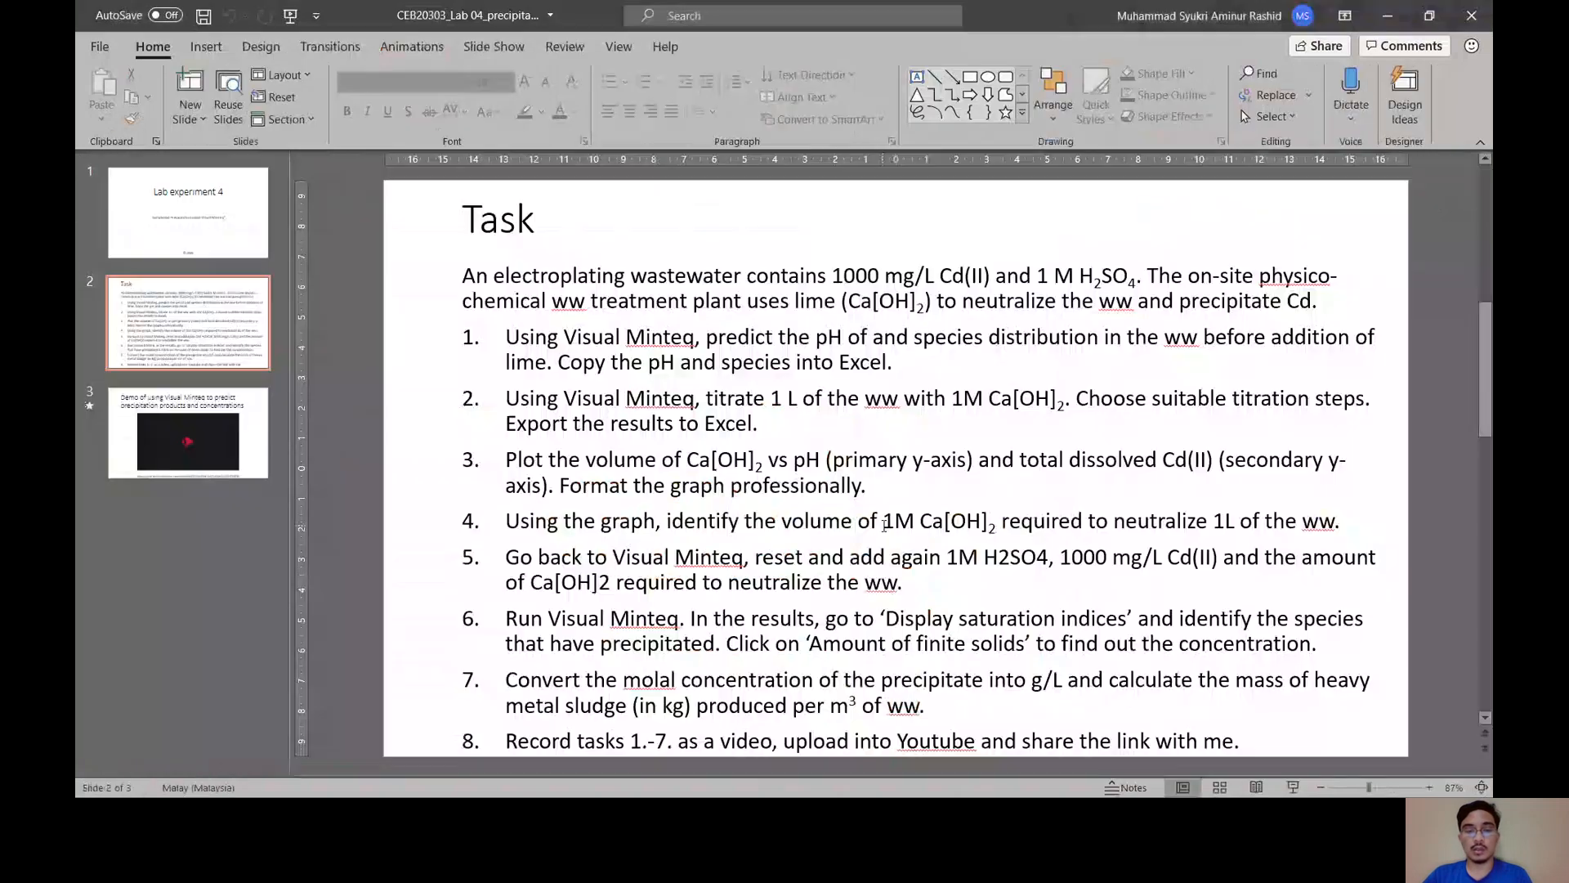
key("alt+Tab")
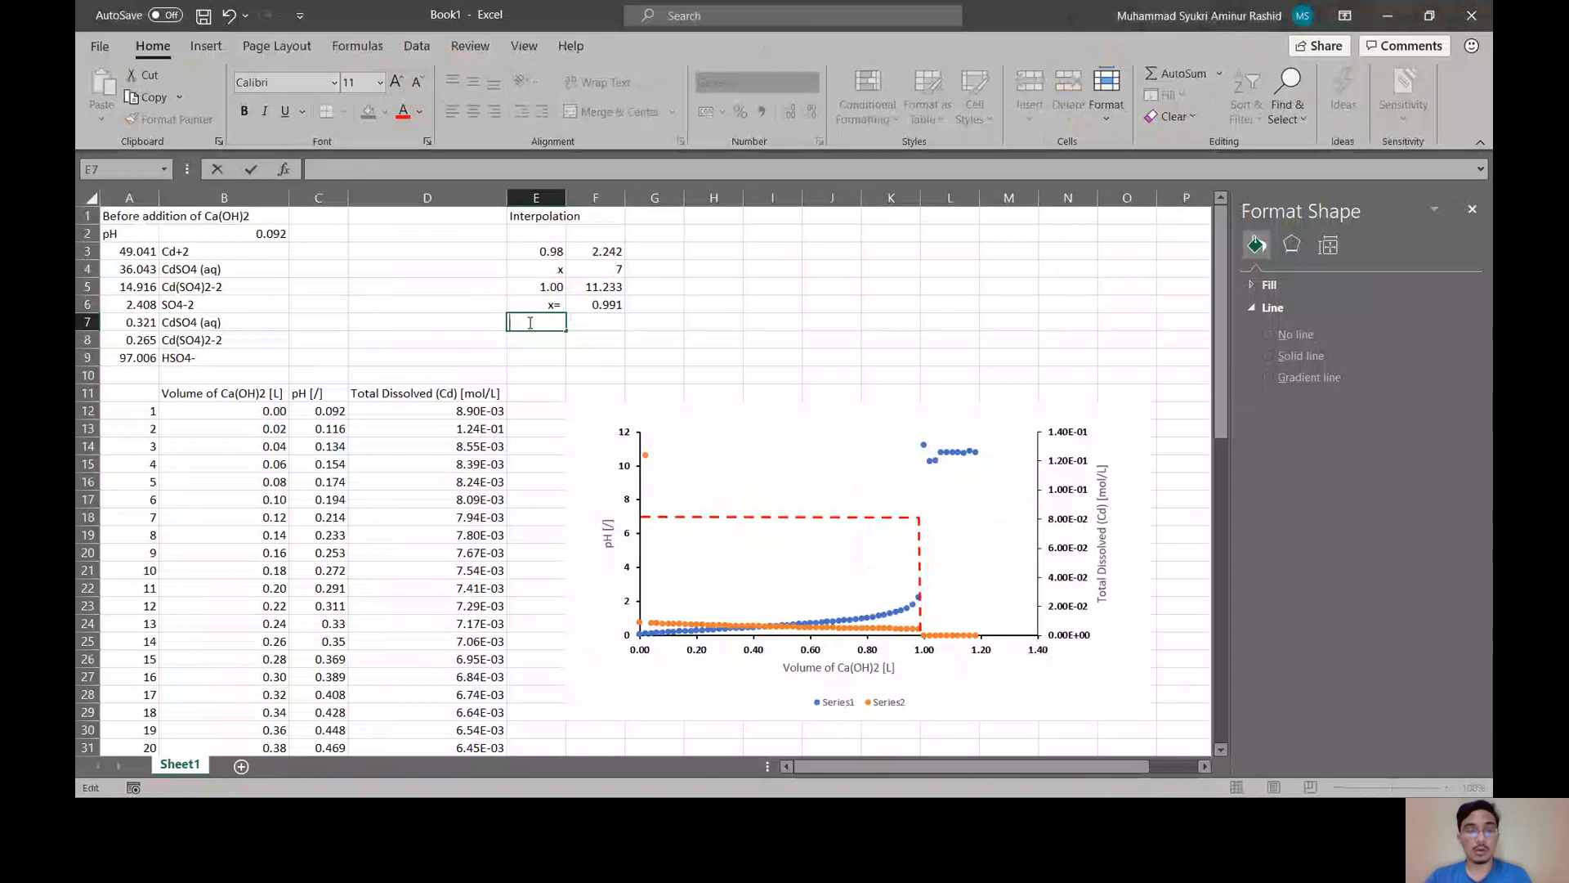
type("0.991")
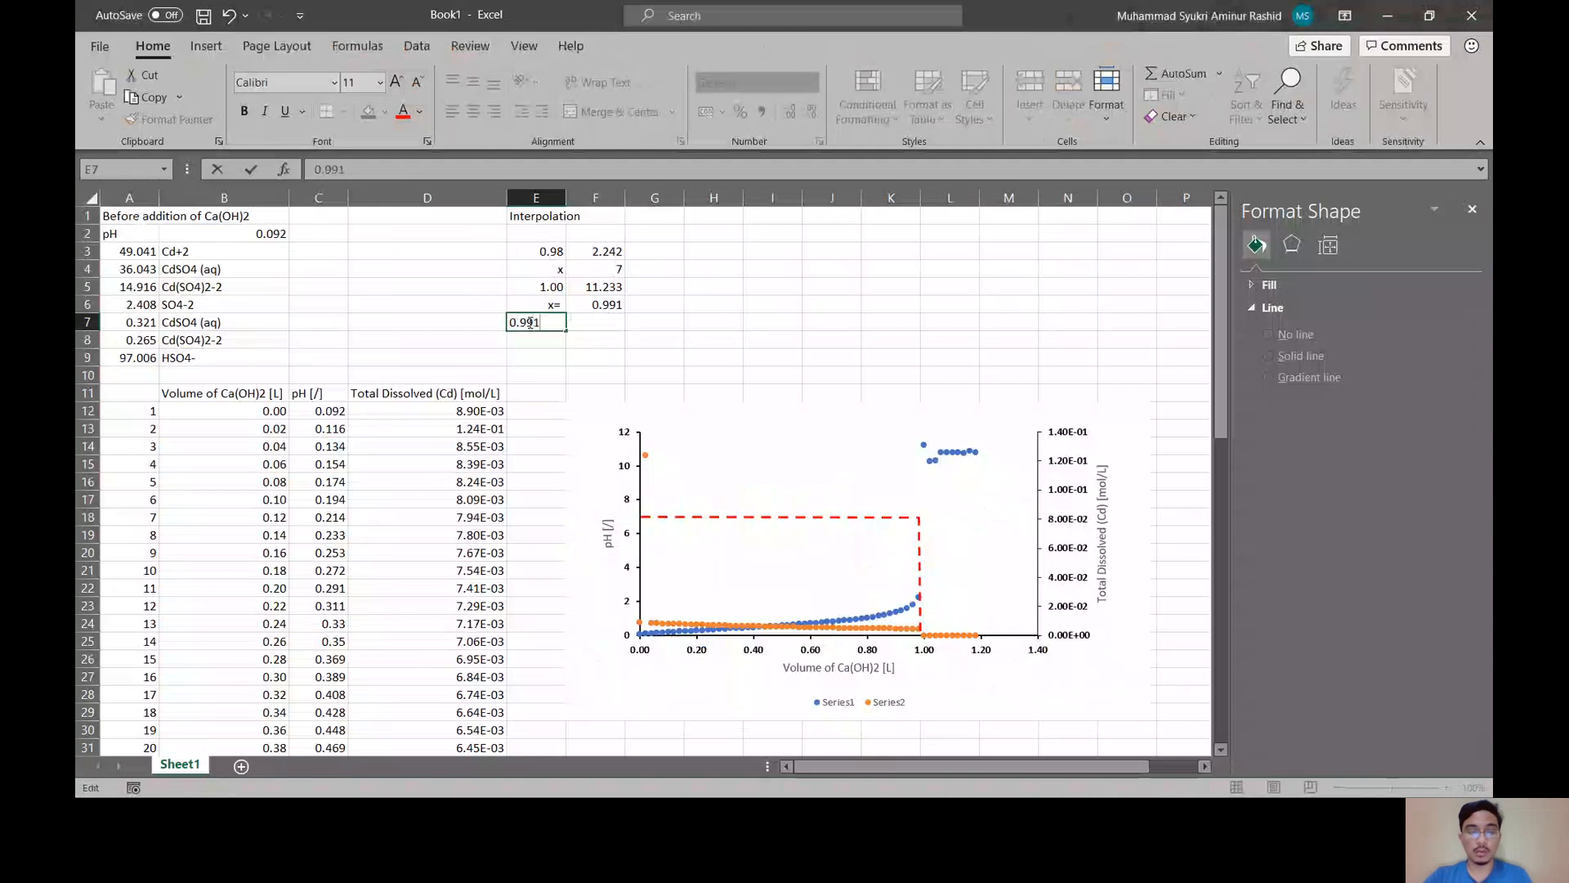
type("L x")
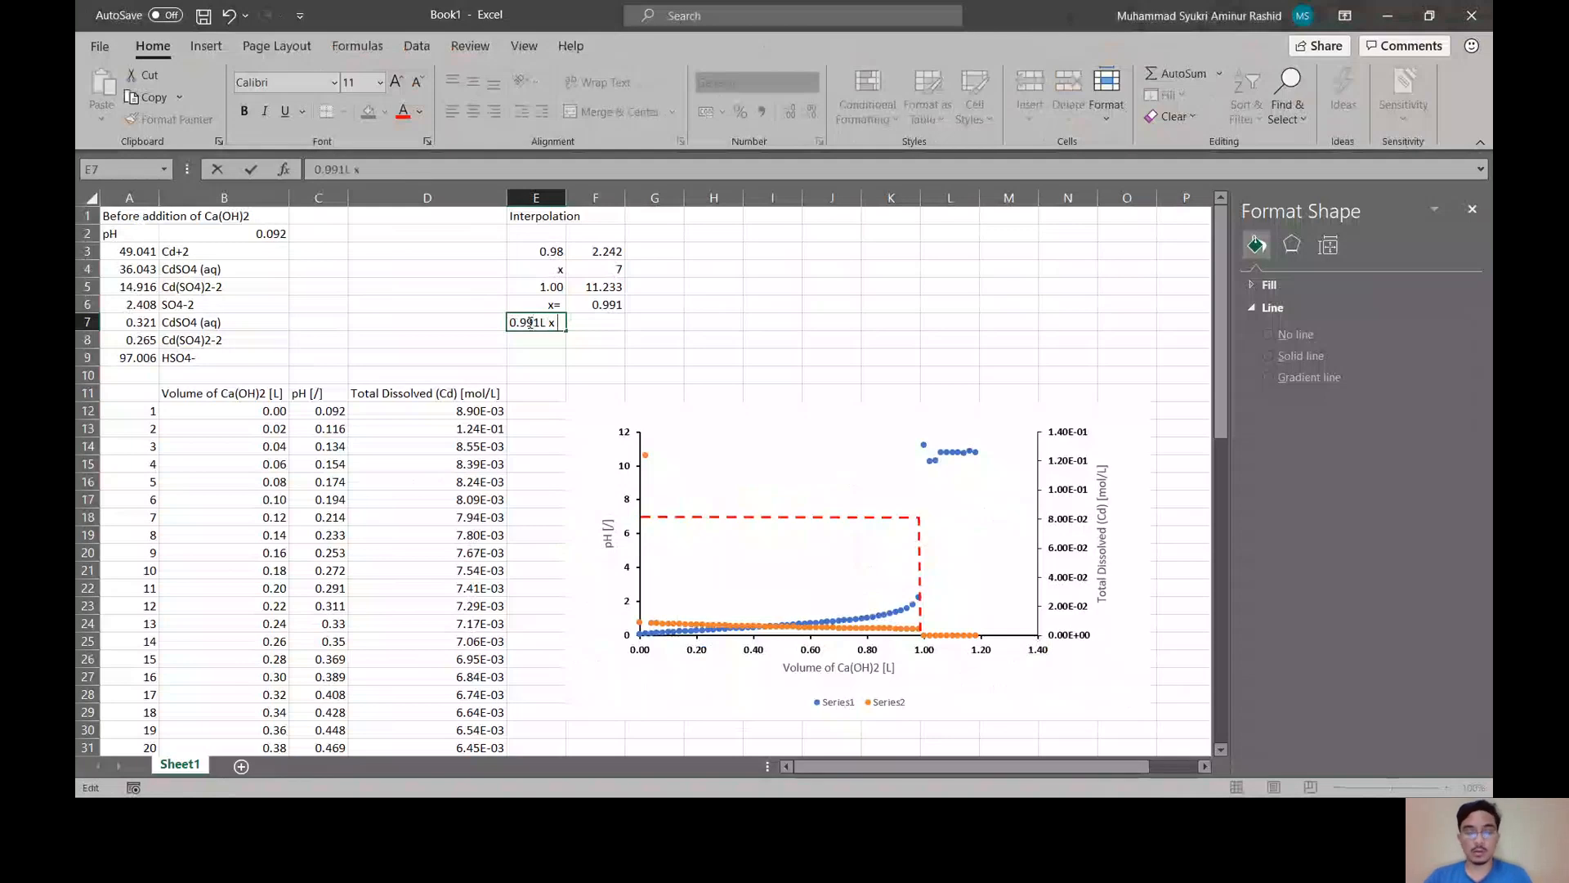
type(" 1M")
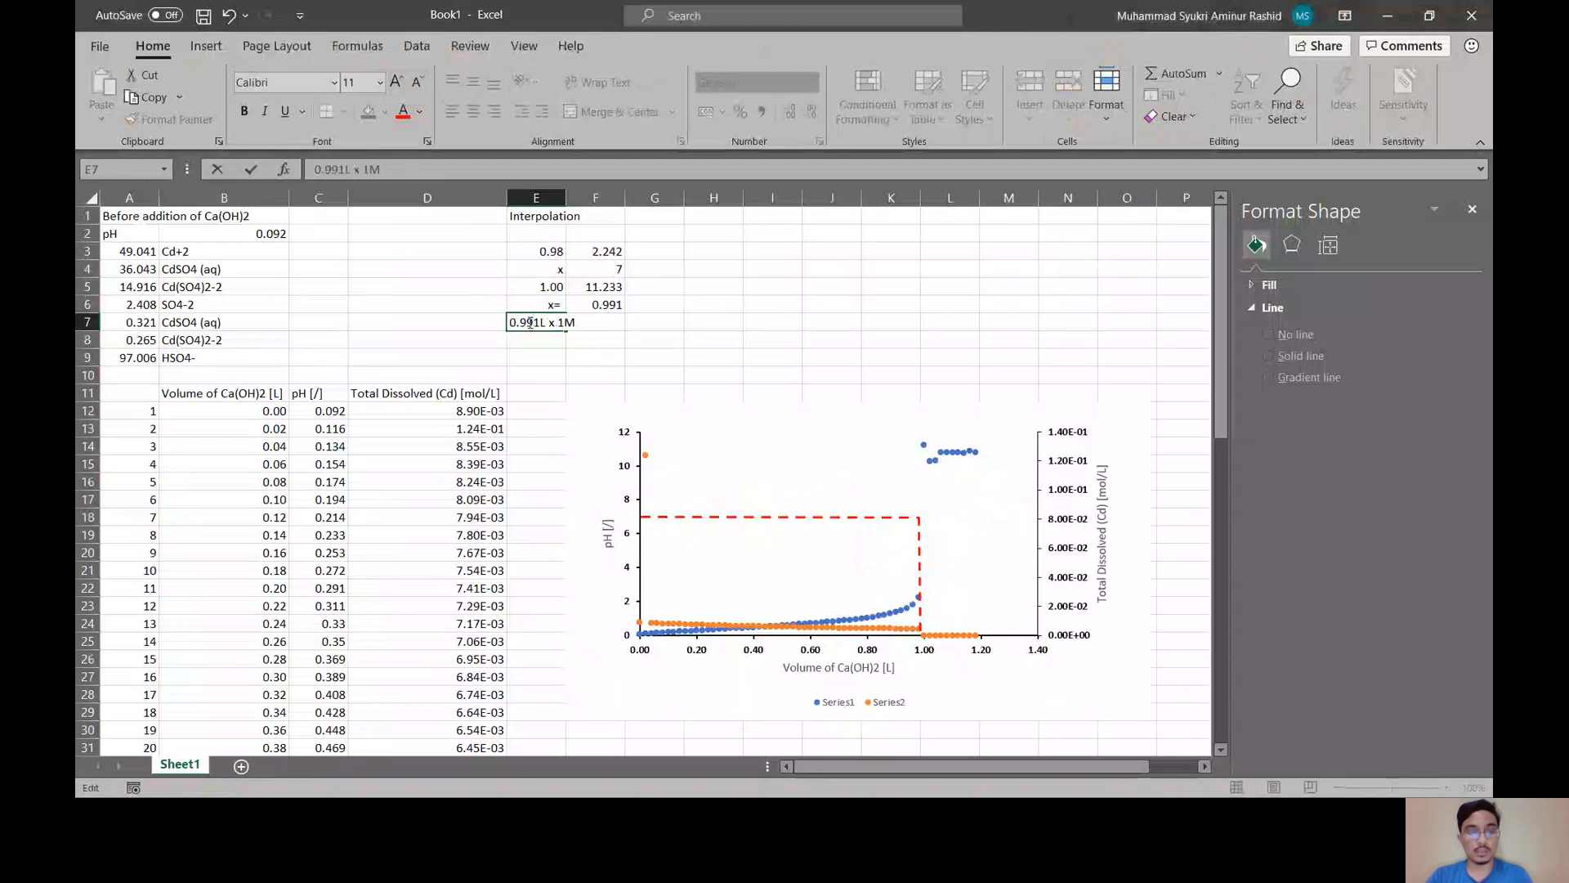
type(" Ca")
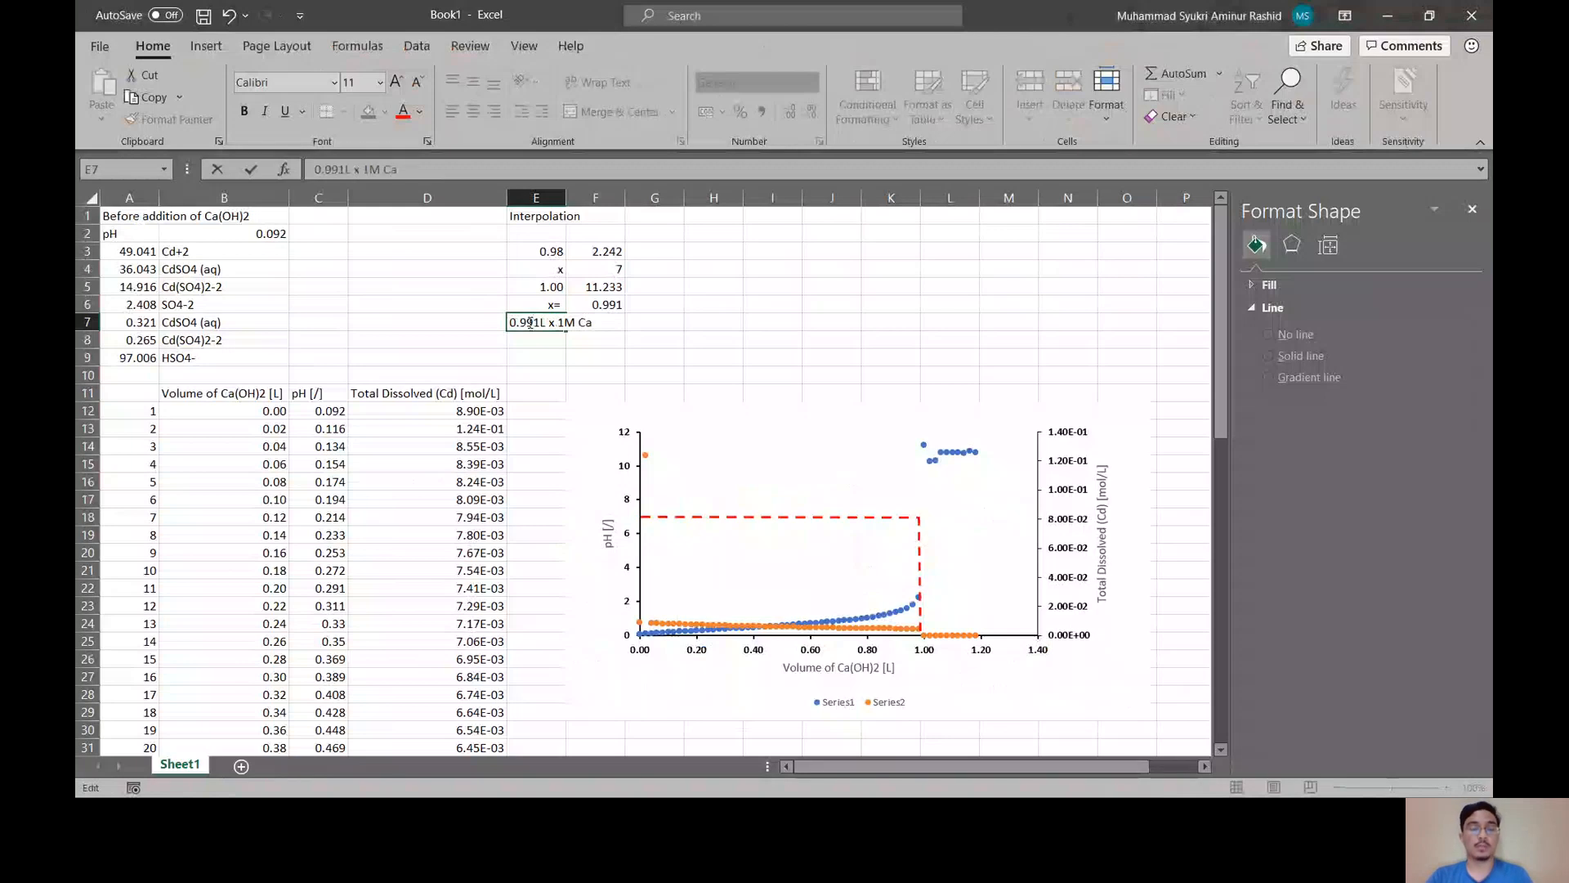
key("BackSpace")
key("BackSpace")
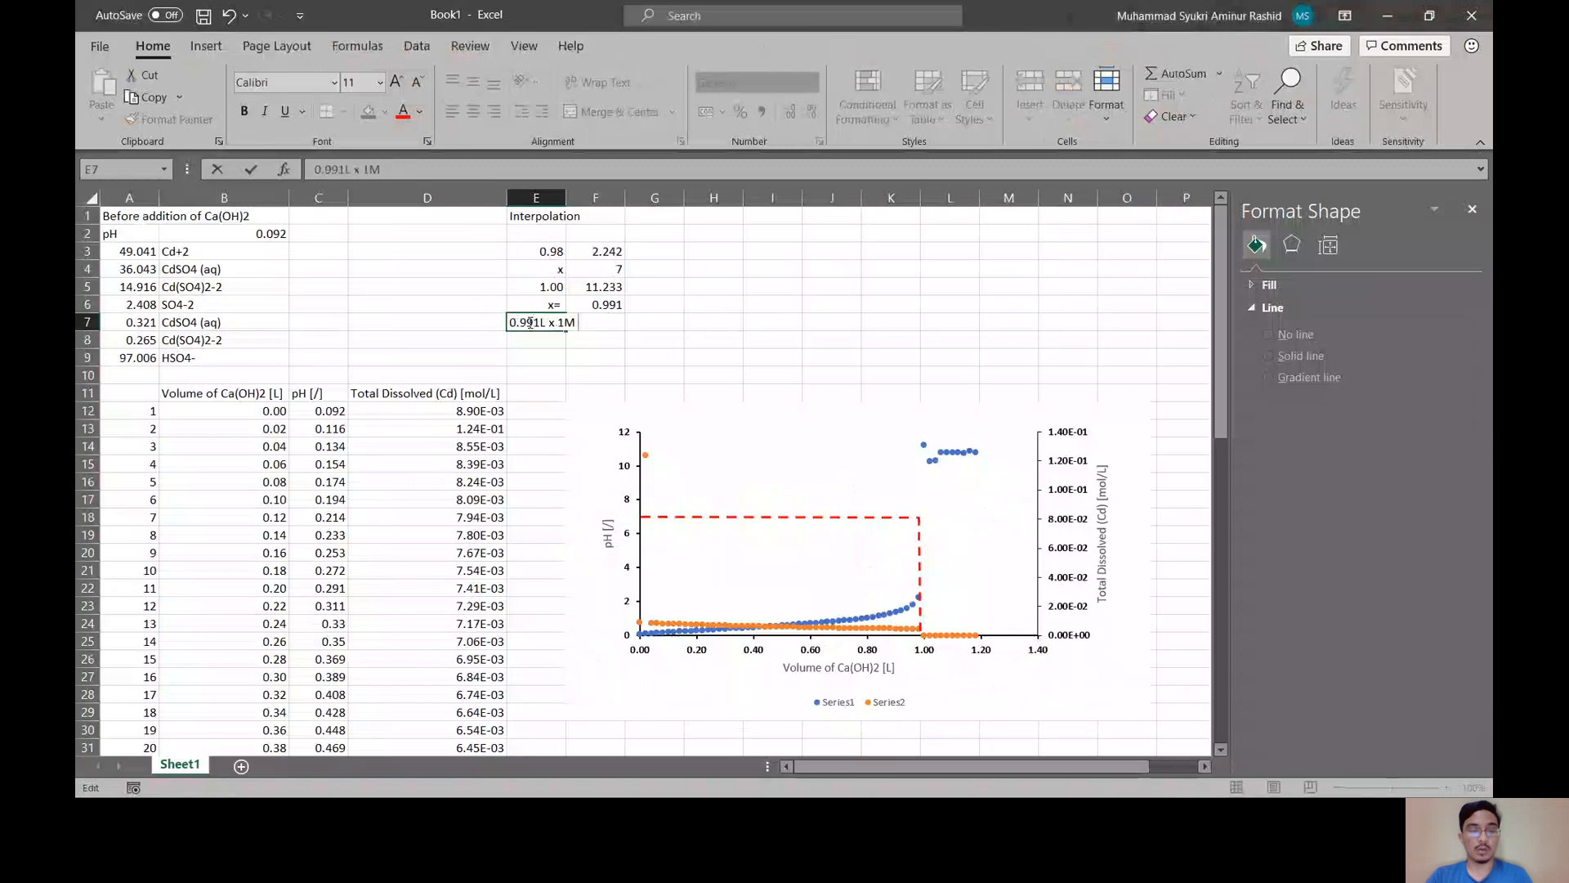
key("BackSpace")
key("BackSpace")
type("mol")
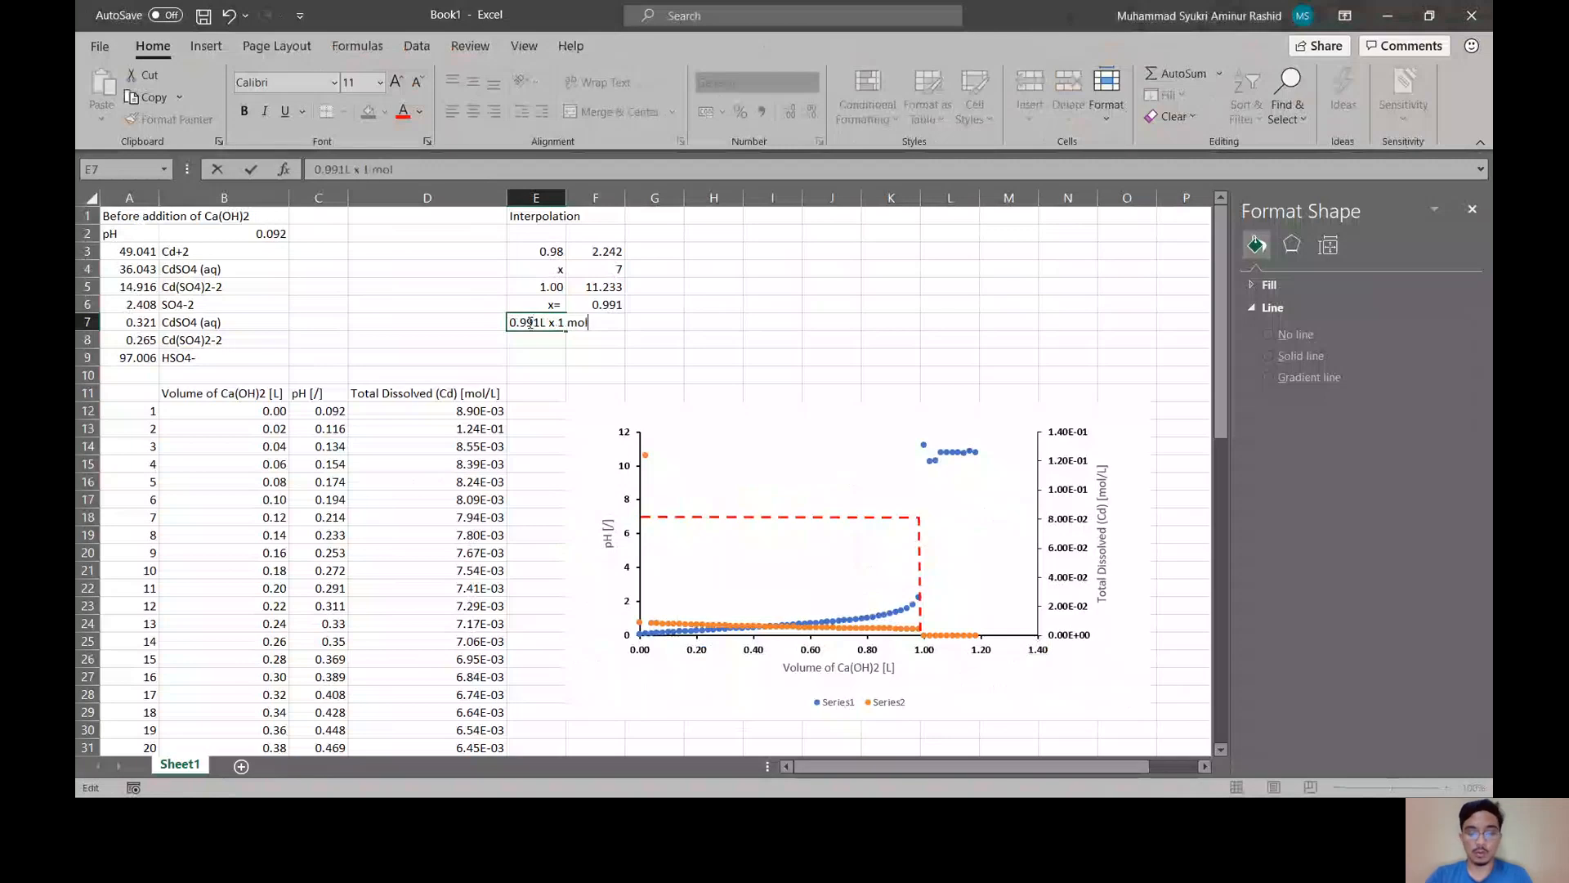
type("/L Ca =")
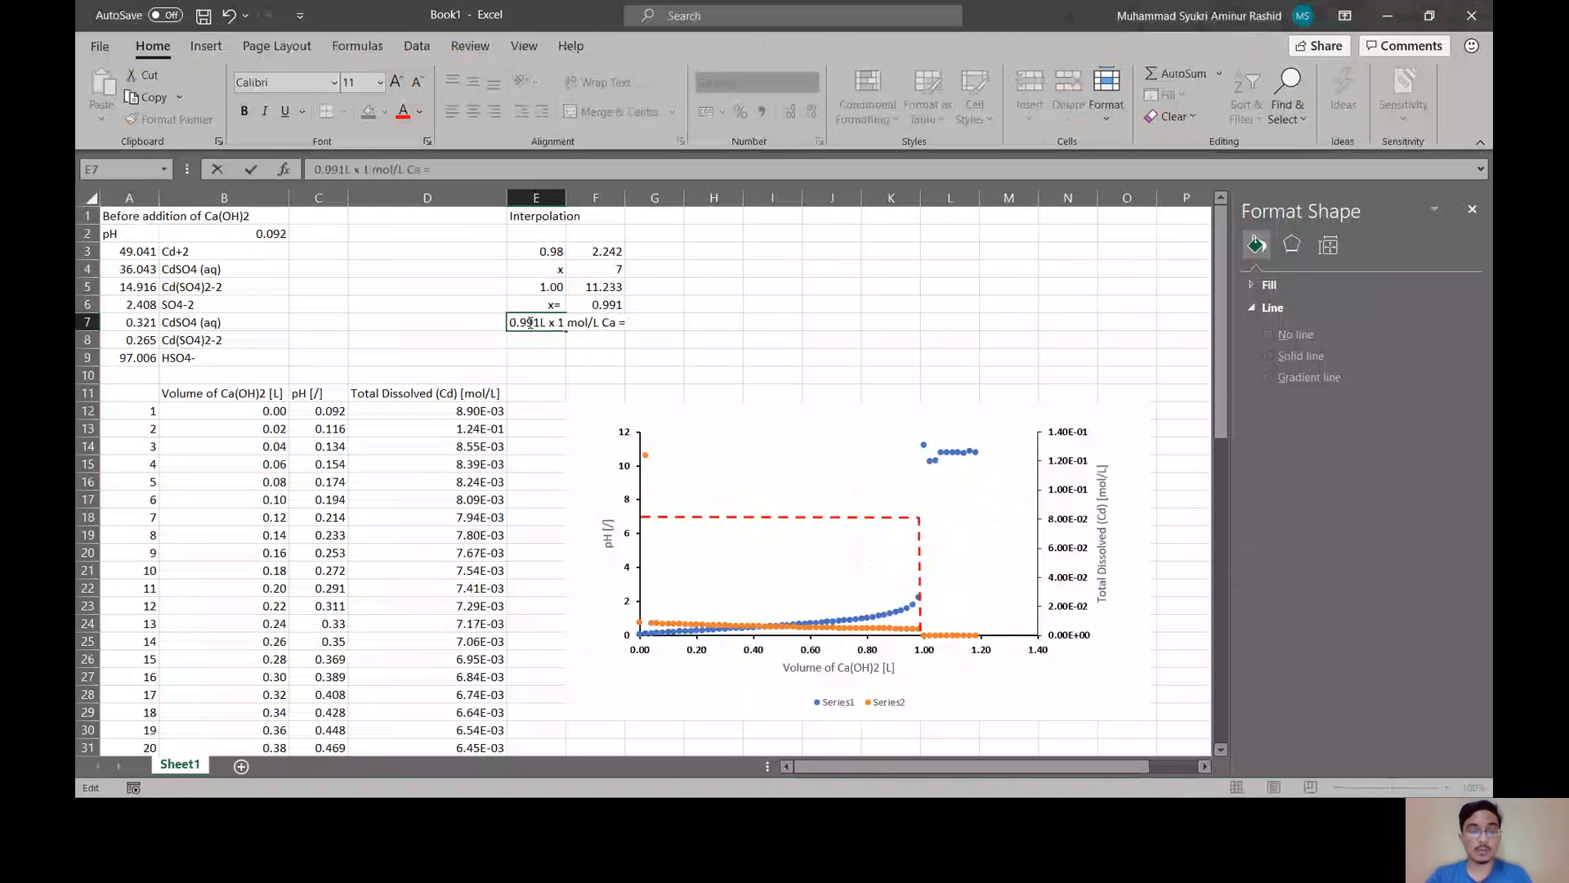
type(" 0.99")
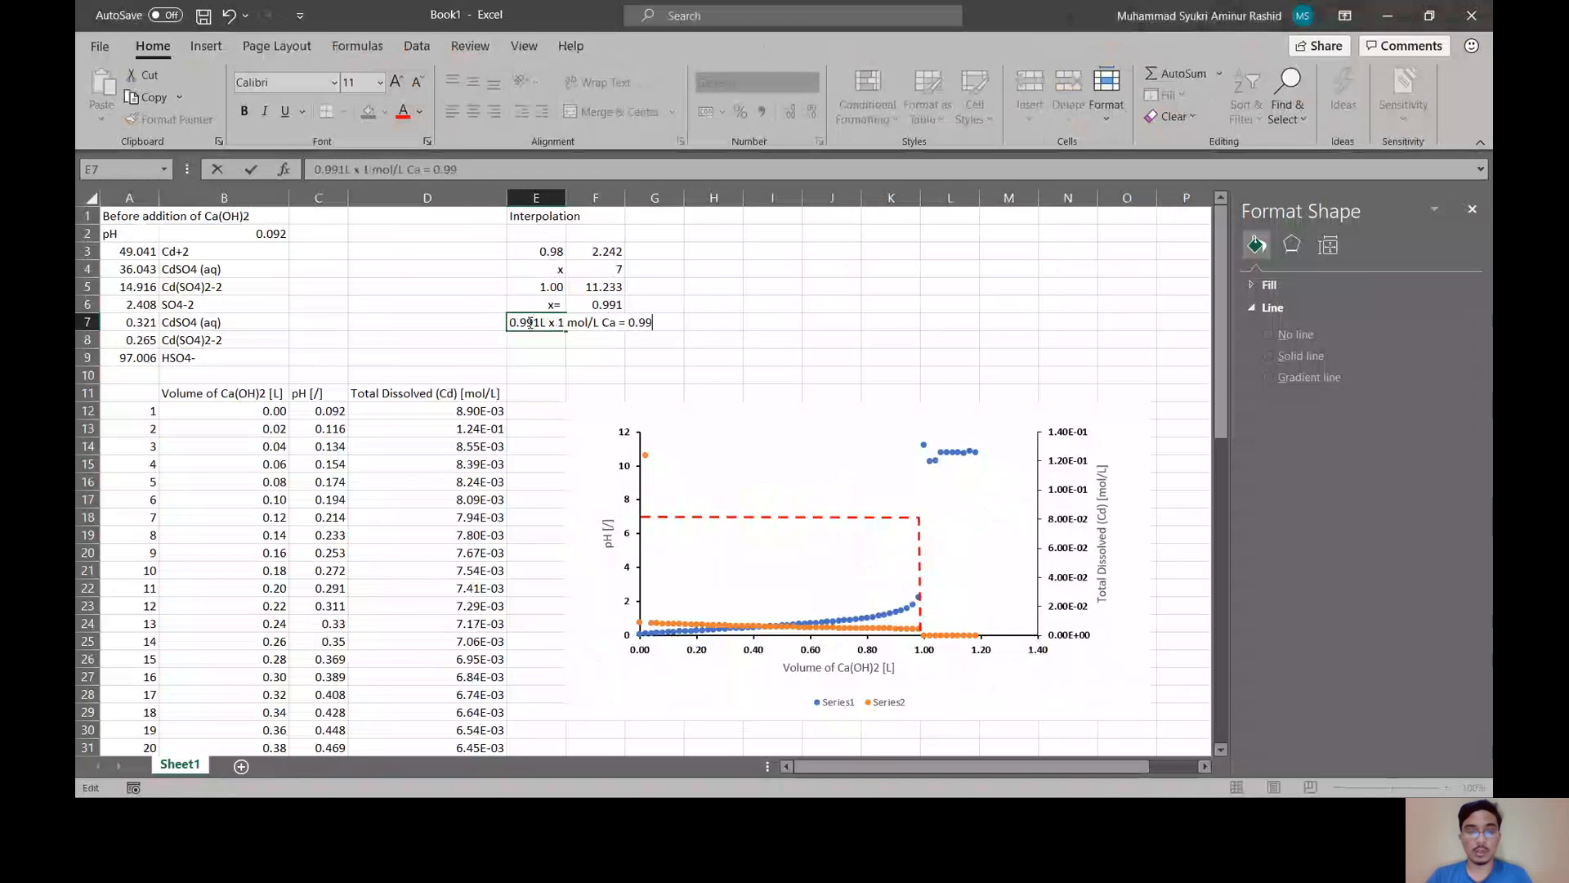
type("1mol")
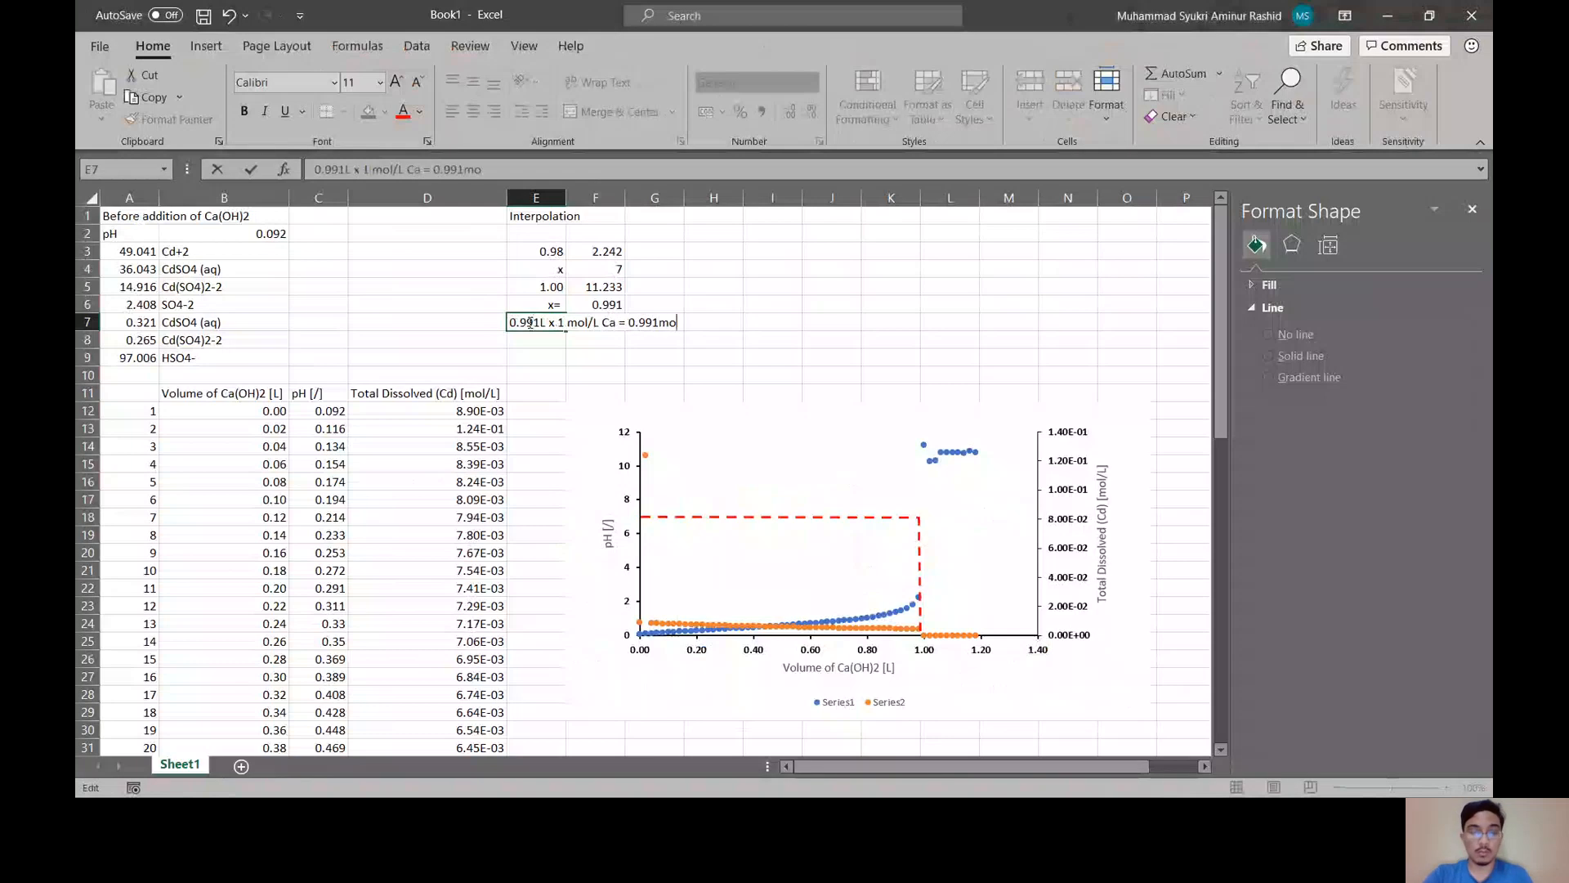
key("BackSpace")
key("BackSpace")
key("BackSpace")
key("BackSpace")
key("BackSpace")
type("1 mol Ca")
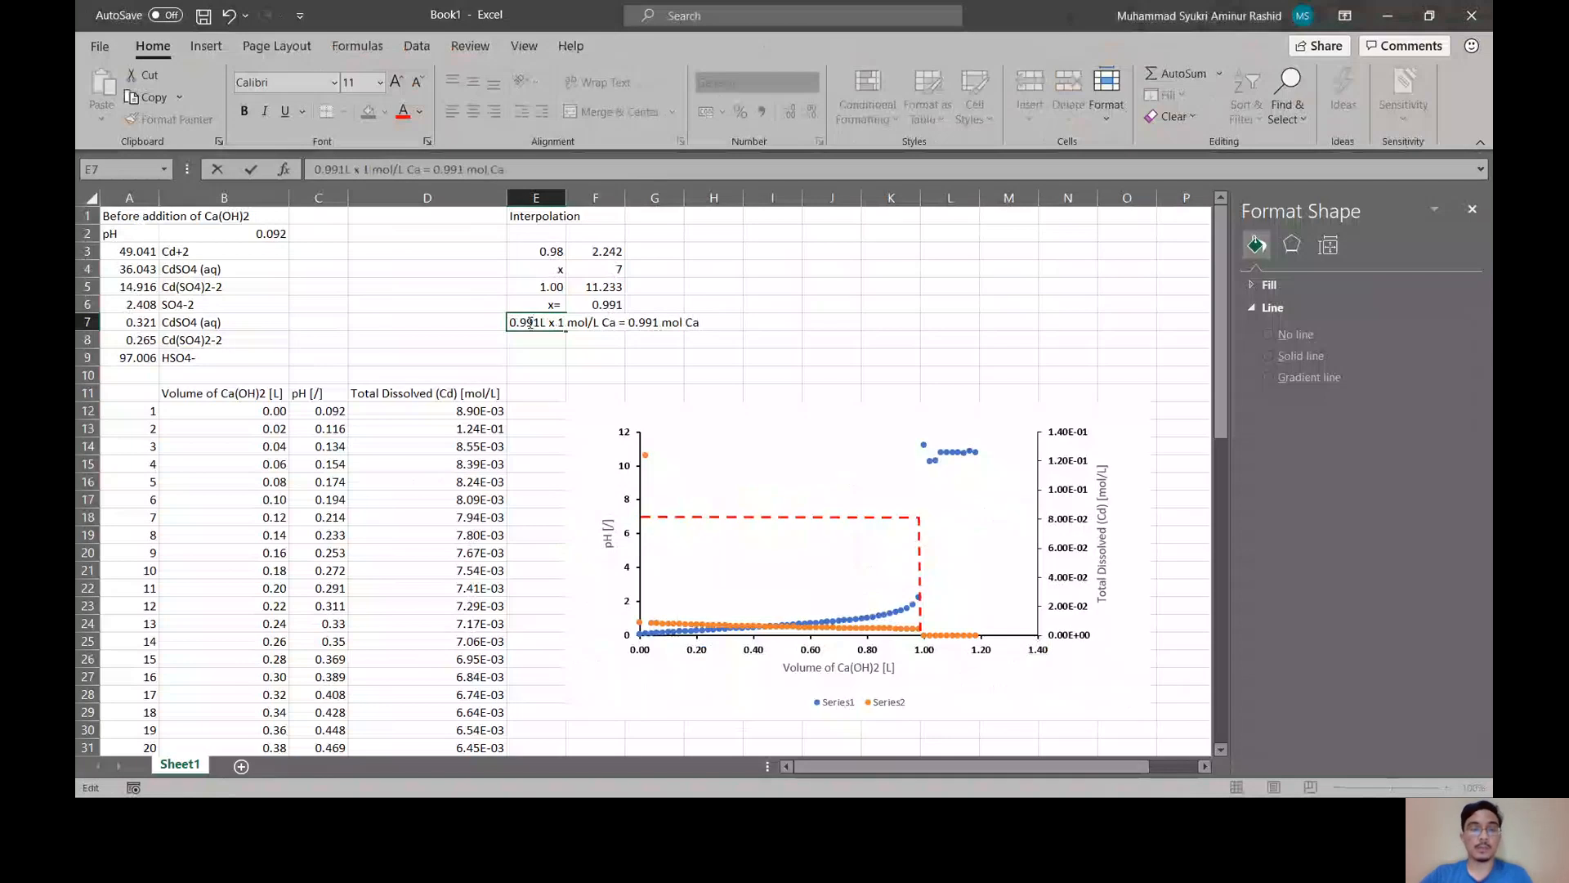
left_click(536, 340)
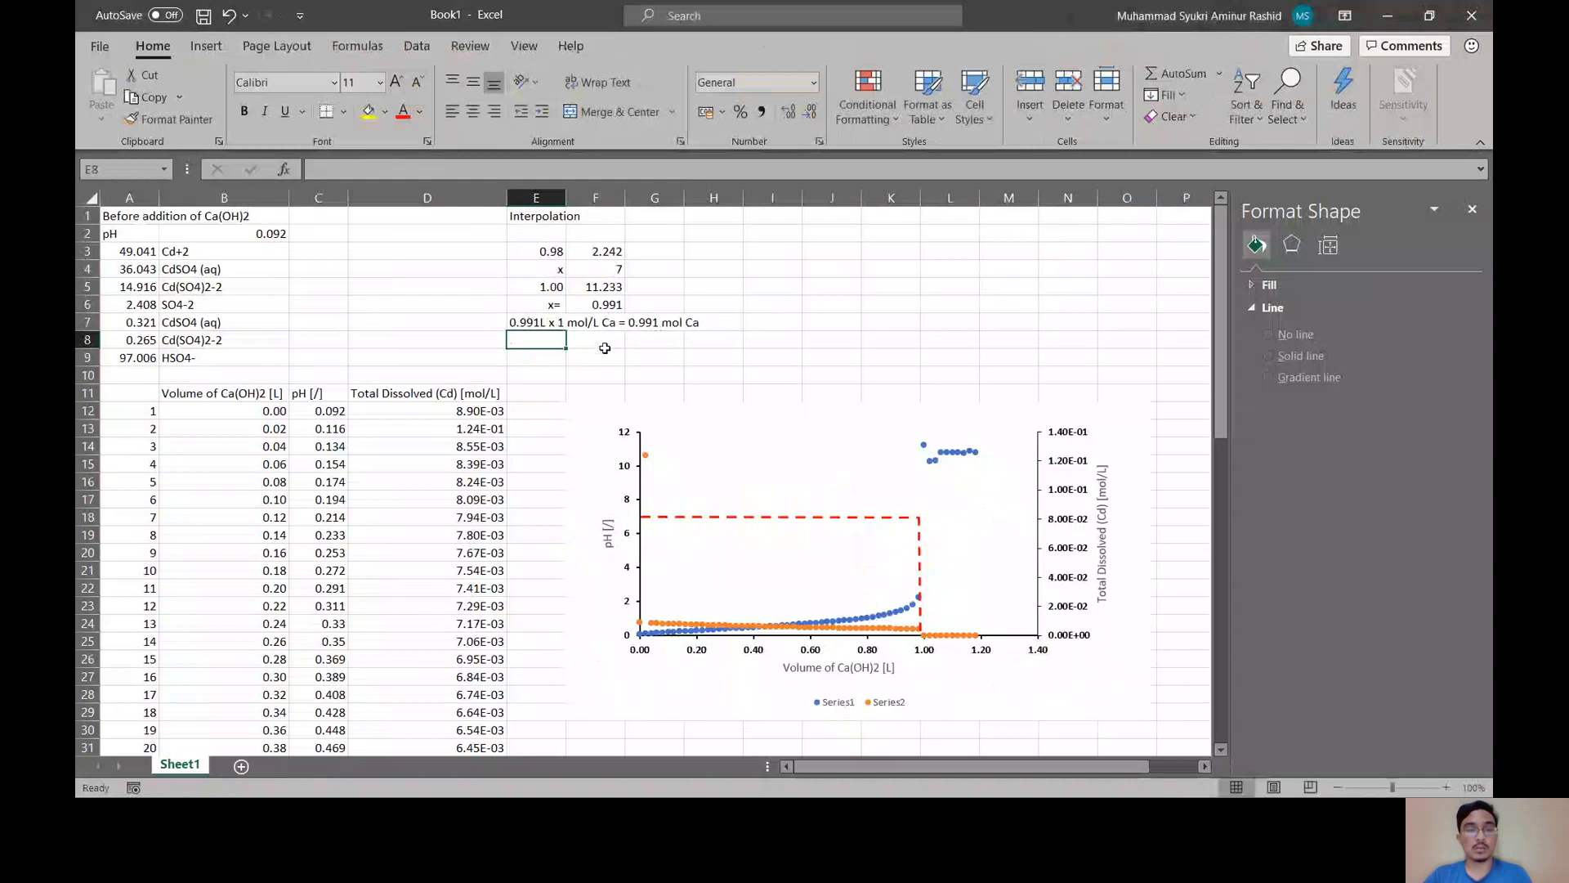
- Review the remaining tasks on the lab experiment slides in PowerPoint
key("alt+Tab")
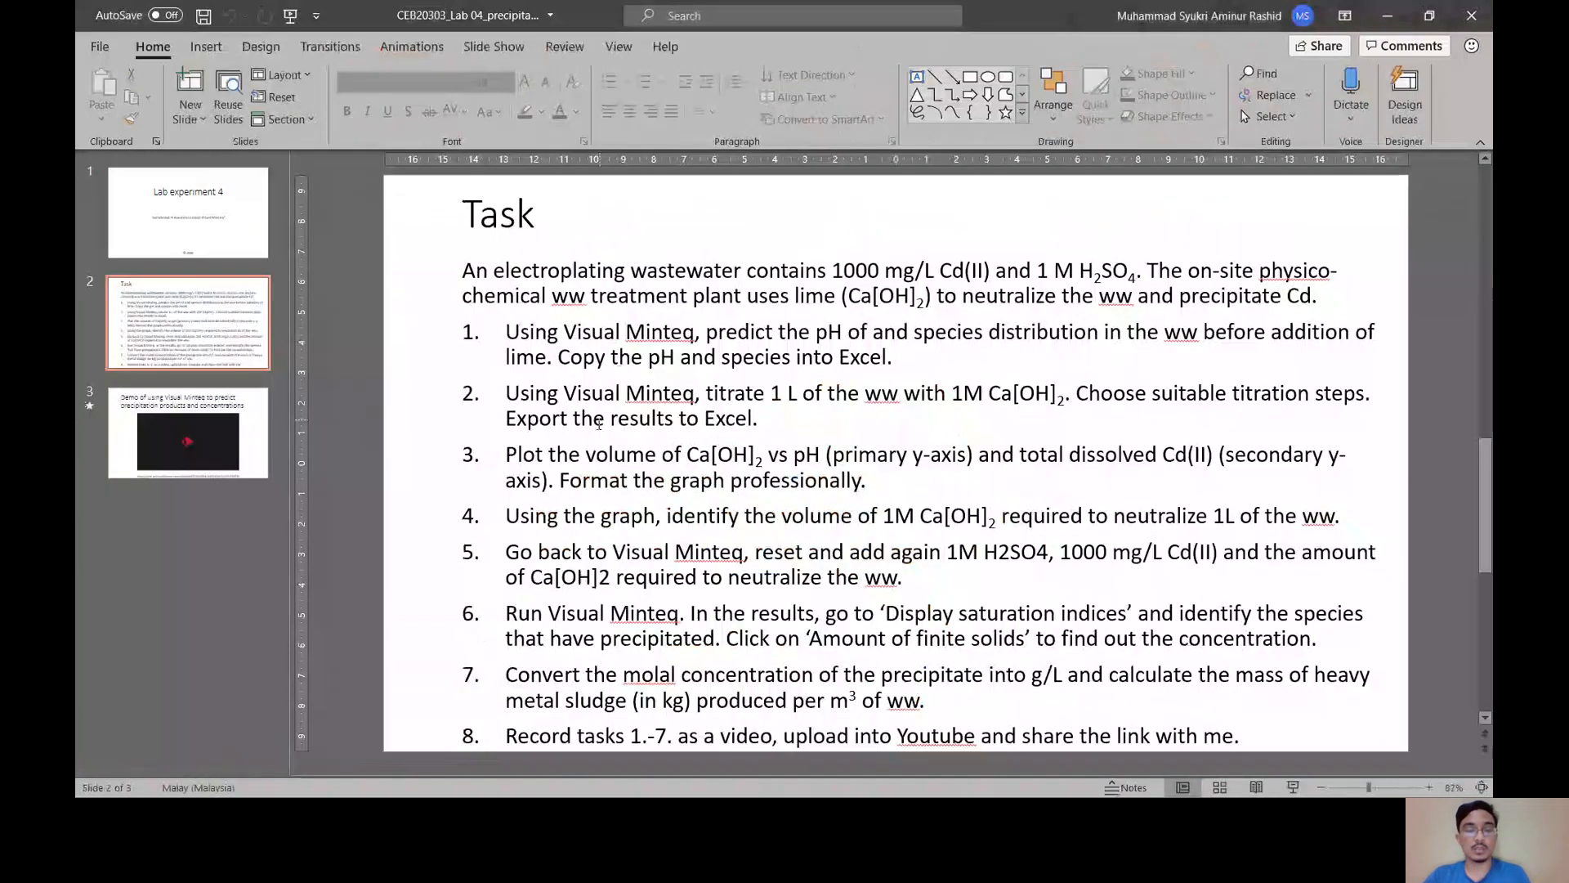
key("Page_Down")
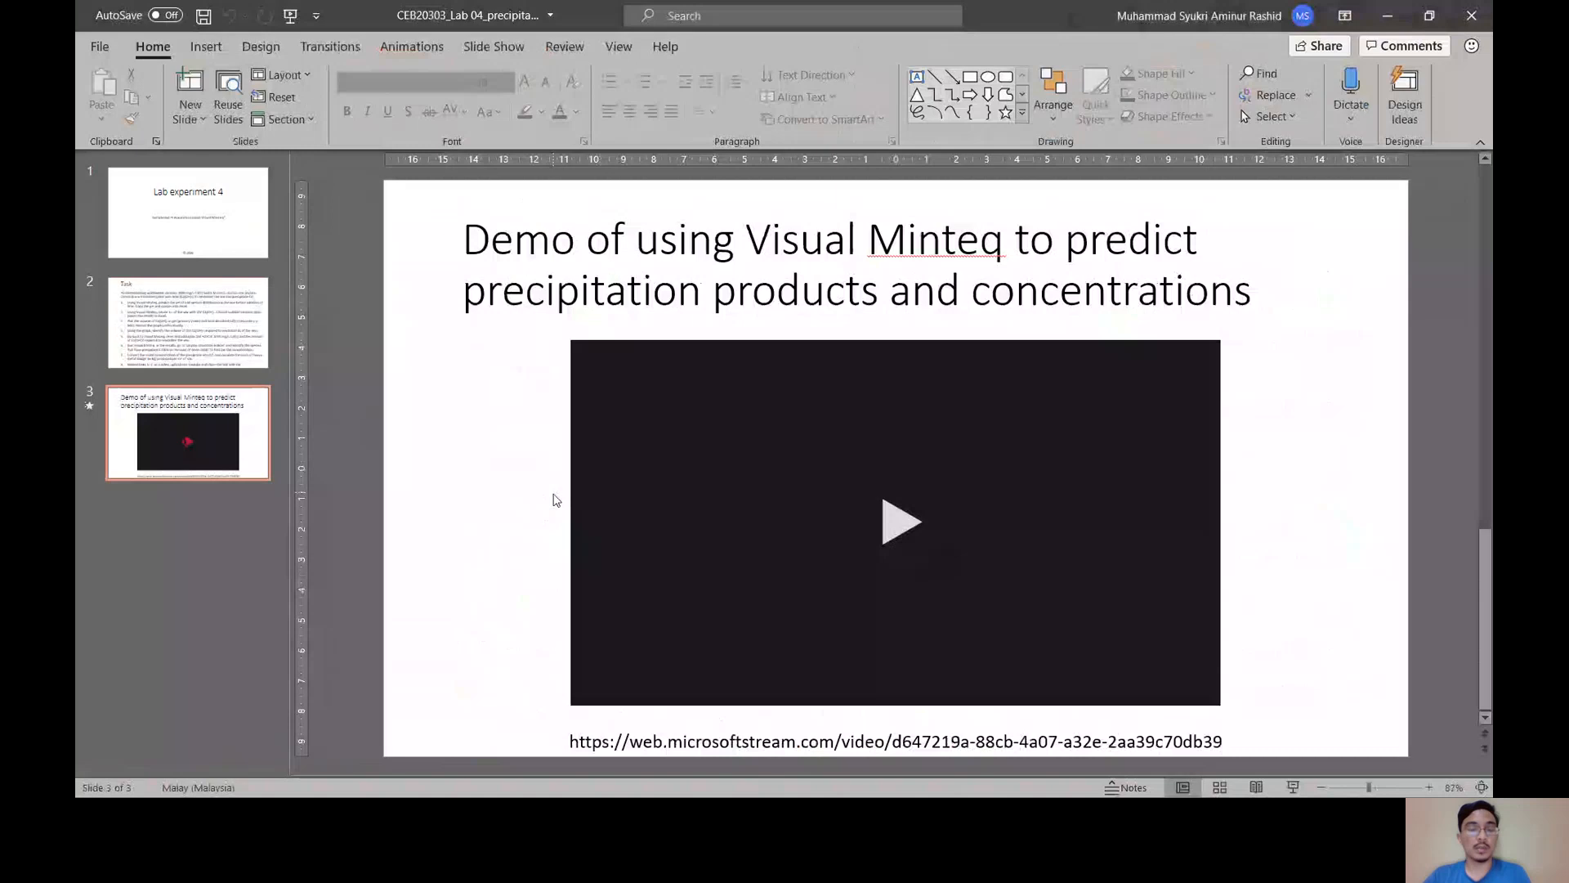
key("Page_Up")
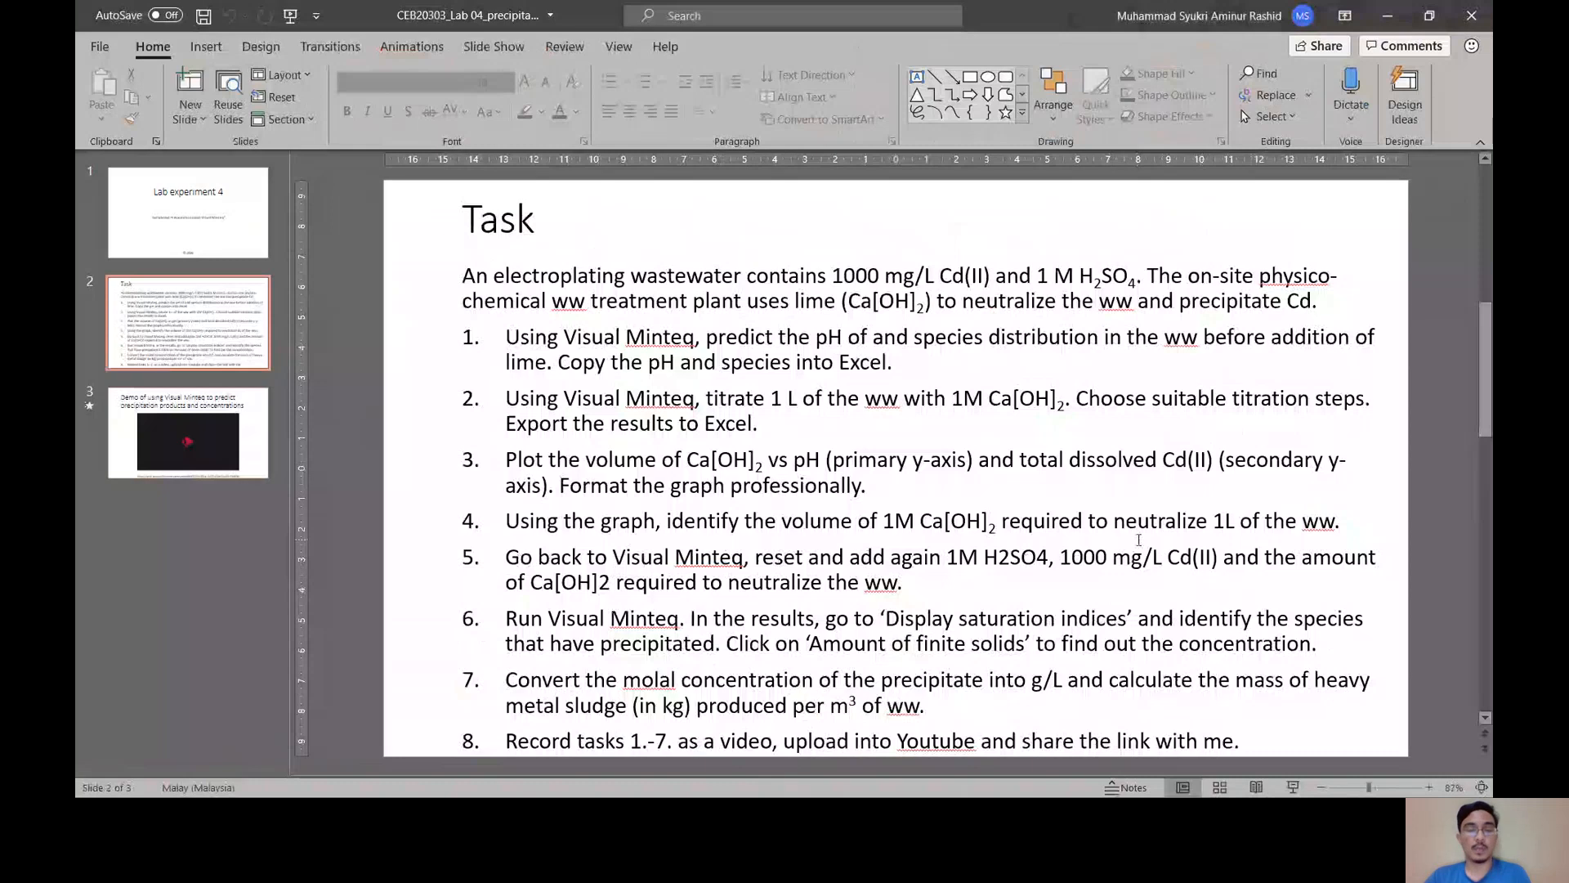
- Switch to Visual MINTEQ, close the selected sweep results and return to the input menu
key("alt+Tab")
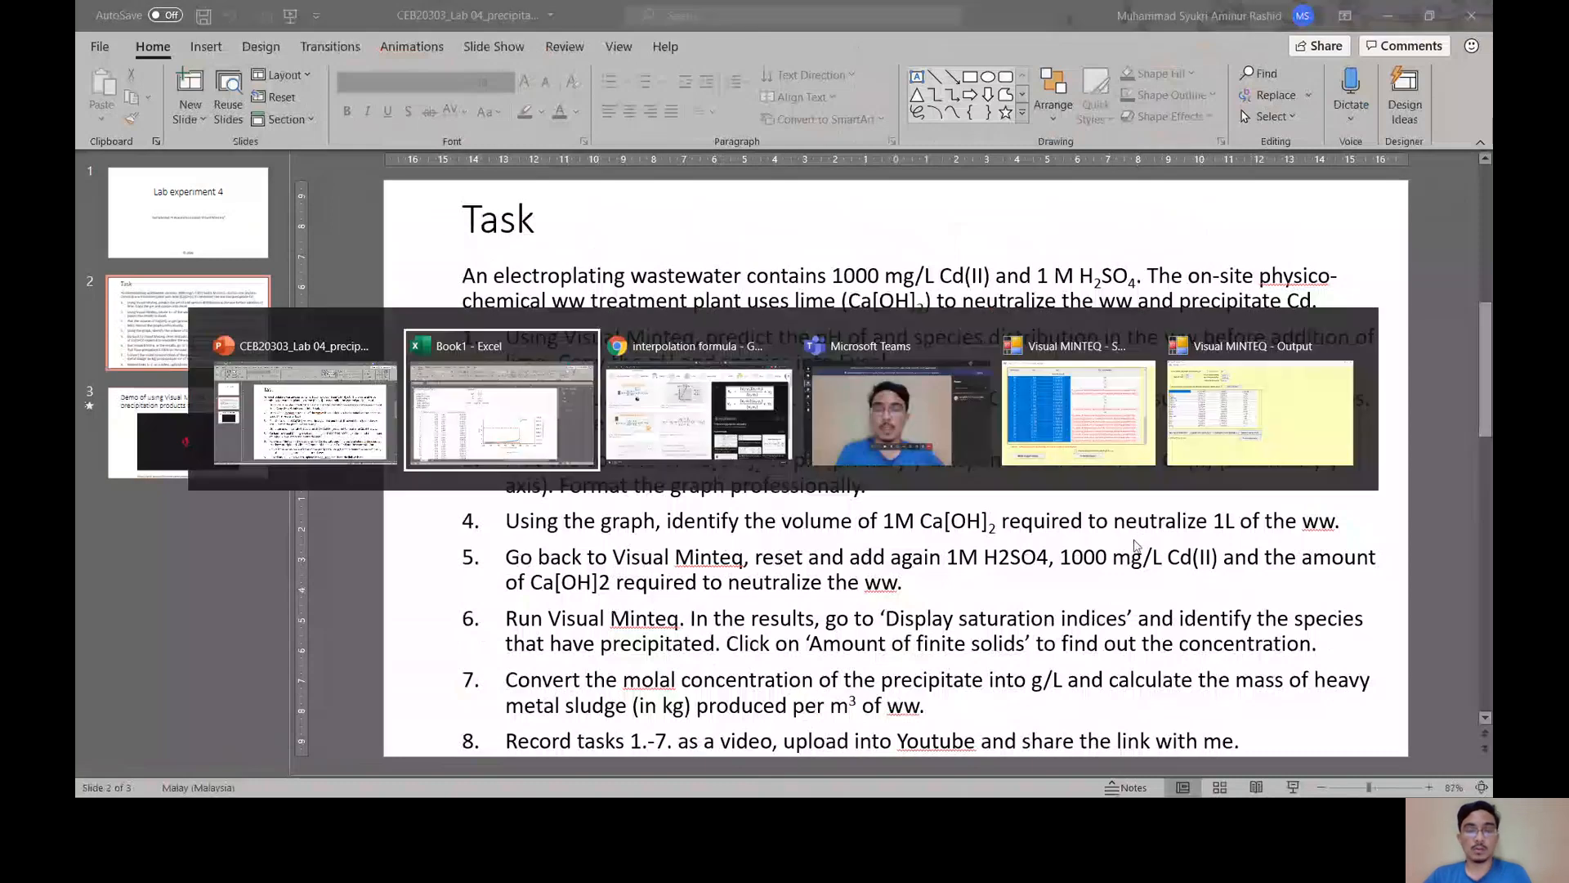
key("alt+Tab")
key("Tab")
key("Tab")
key("Tab")
key("Tab")
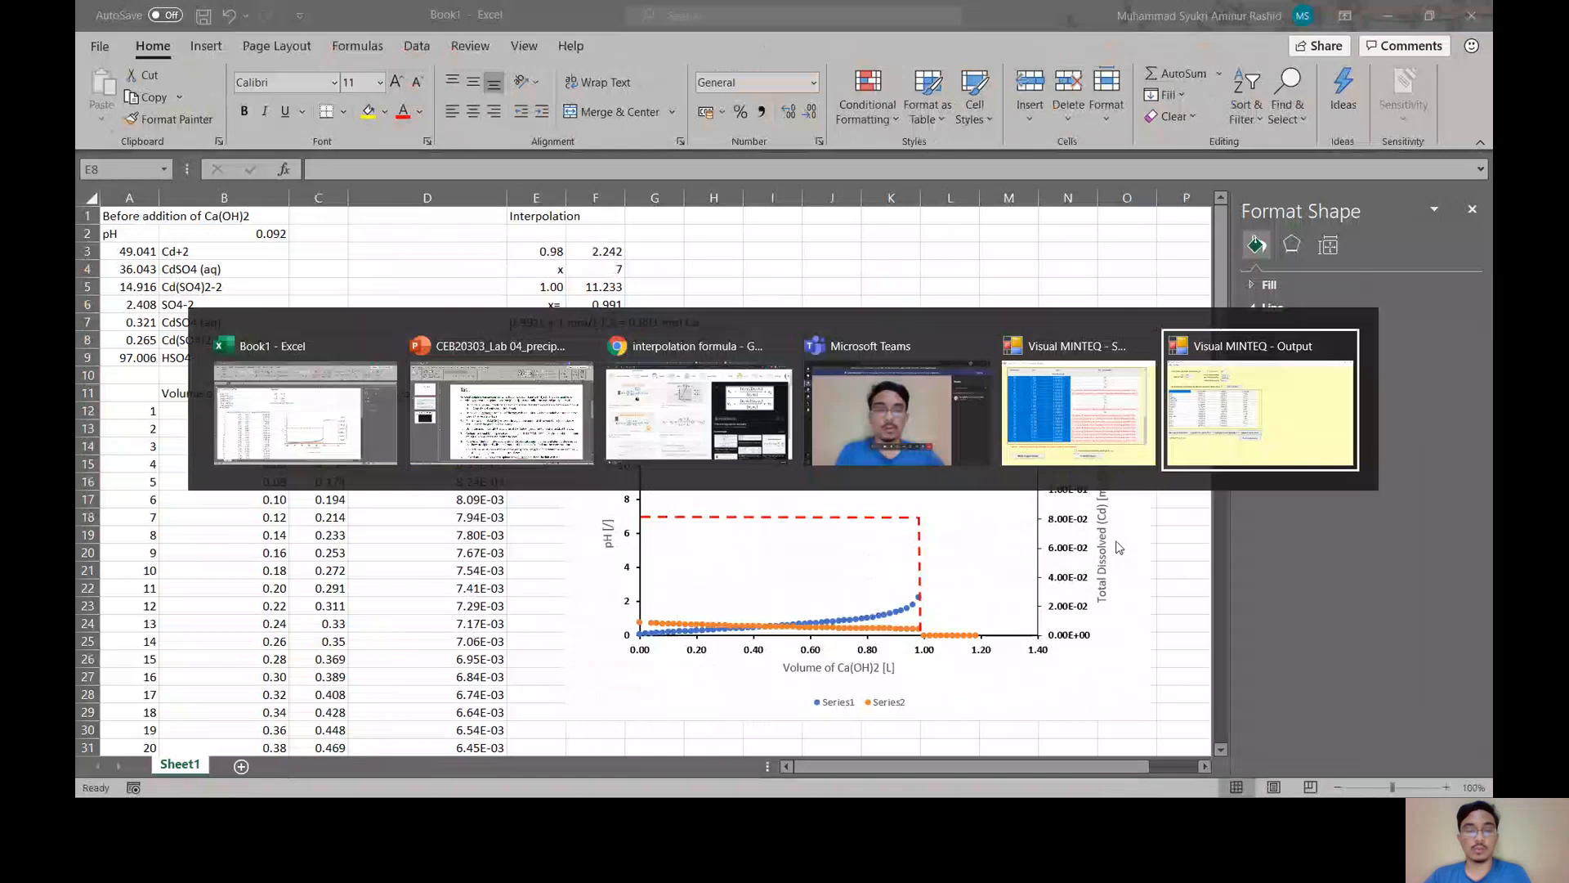
key("alt+Tab")
key("Tab")
key("Tab")
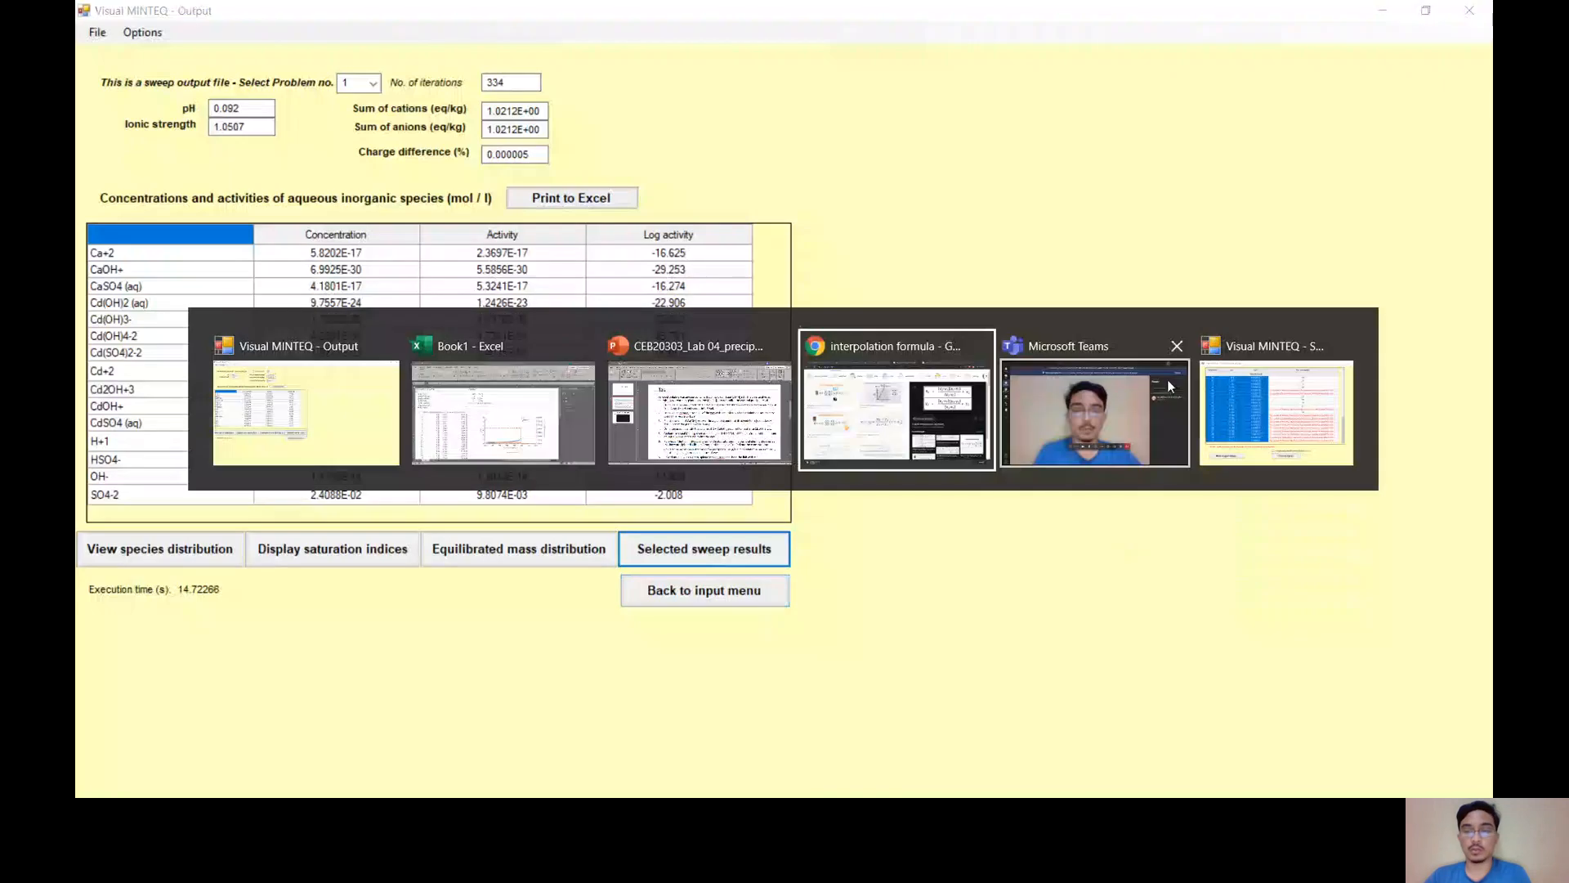
key("Tab")
key("Tab")
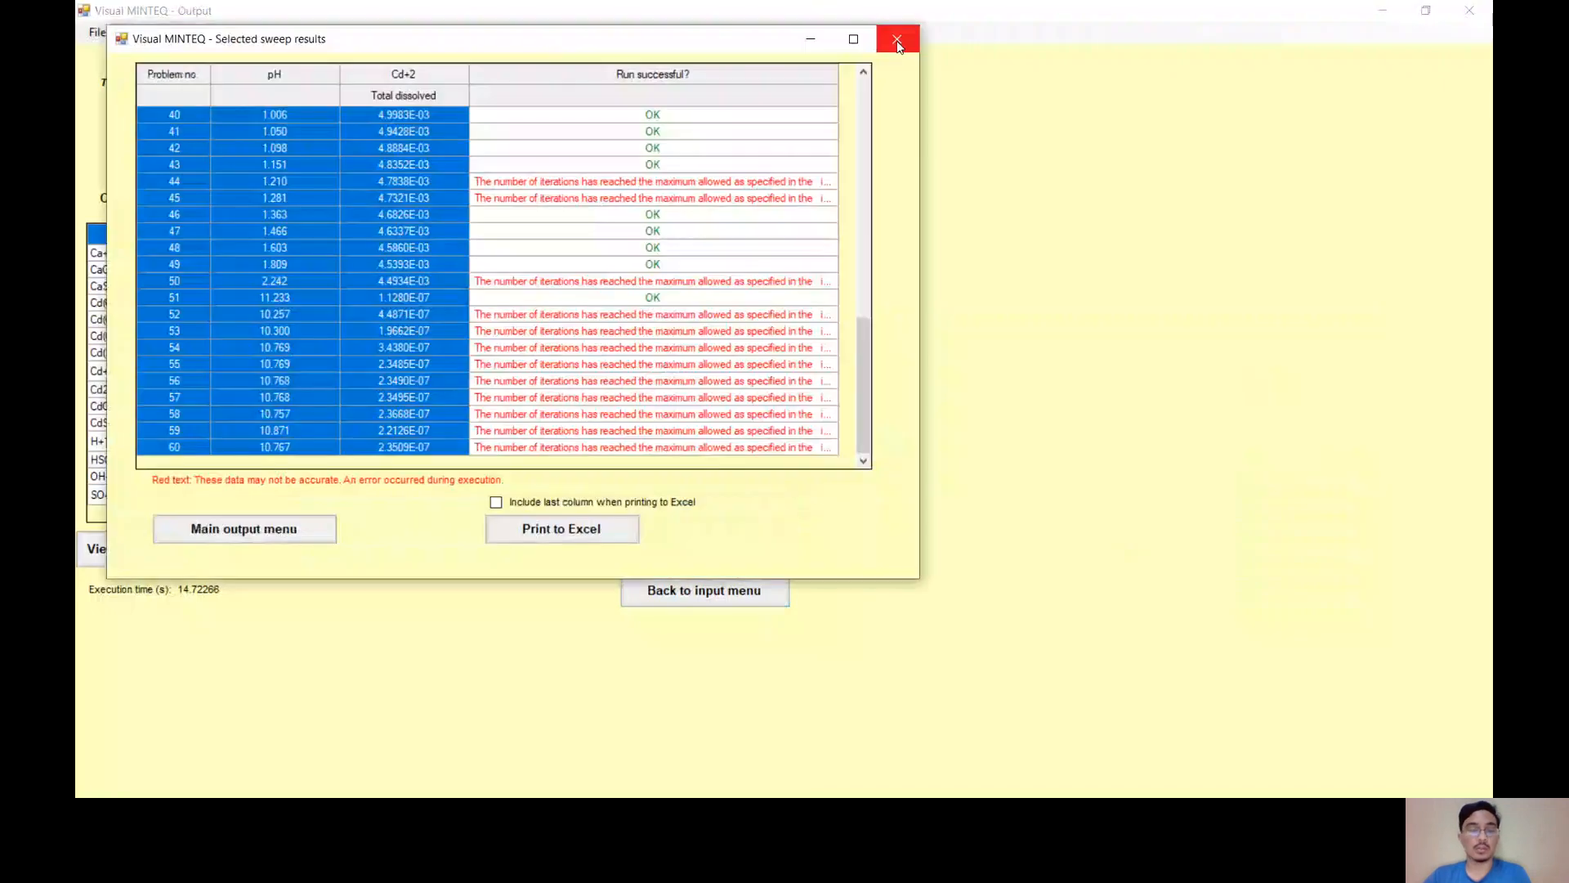
left_click(305, 527)
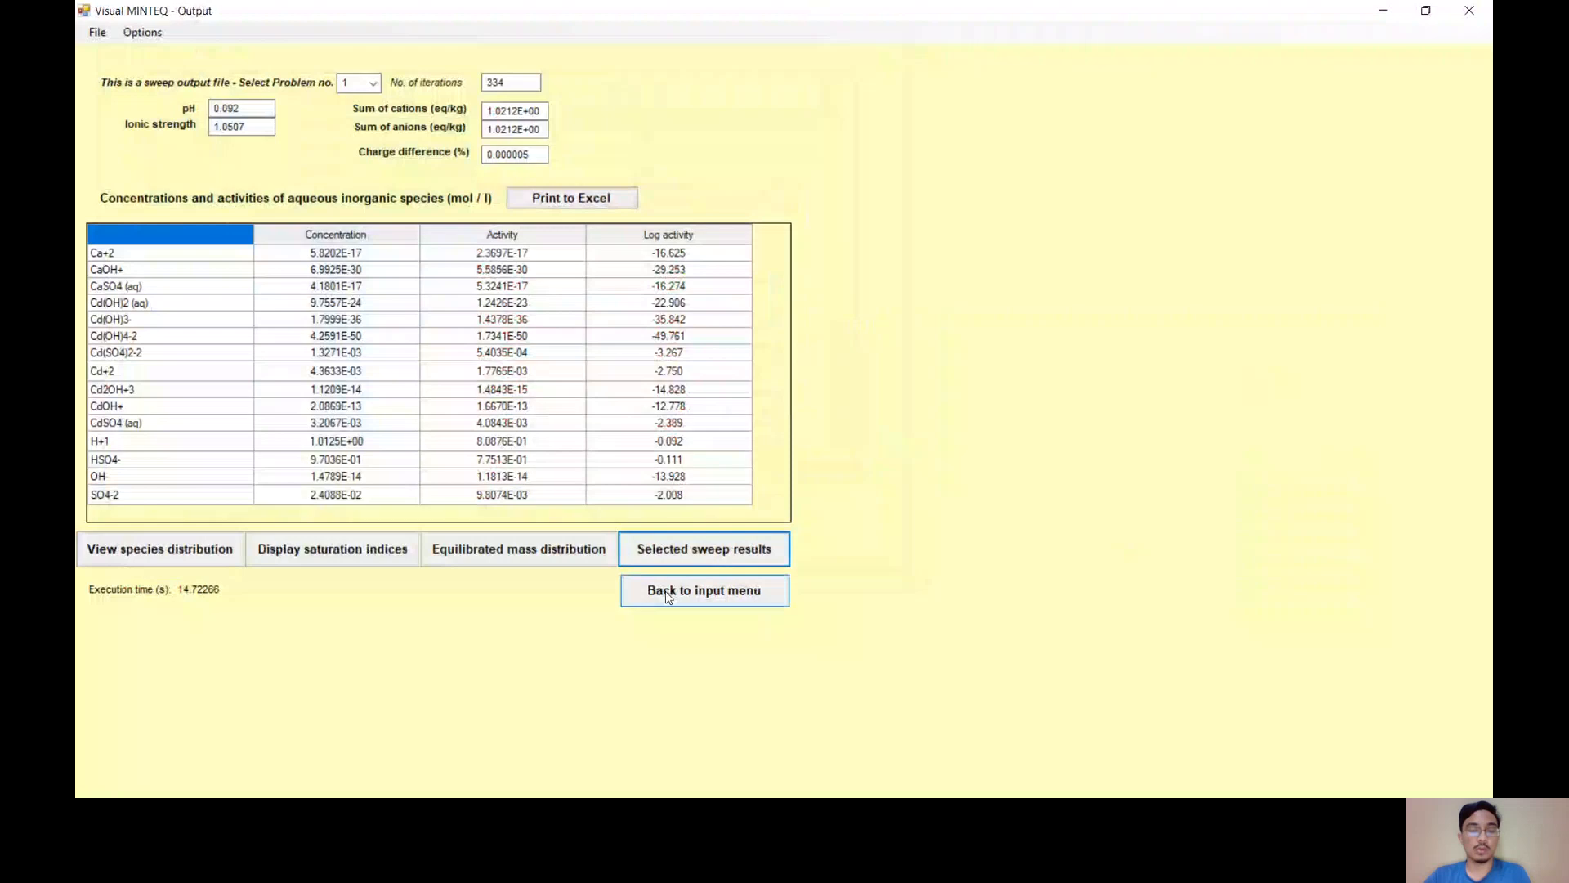
left_click(666, 592)
- Reset the Visual MINTEQ problem and set the pH to be calculated from mass and charge balance
left_click(603, 533)
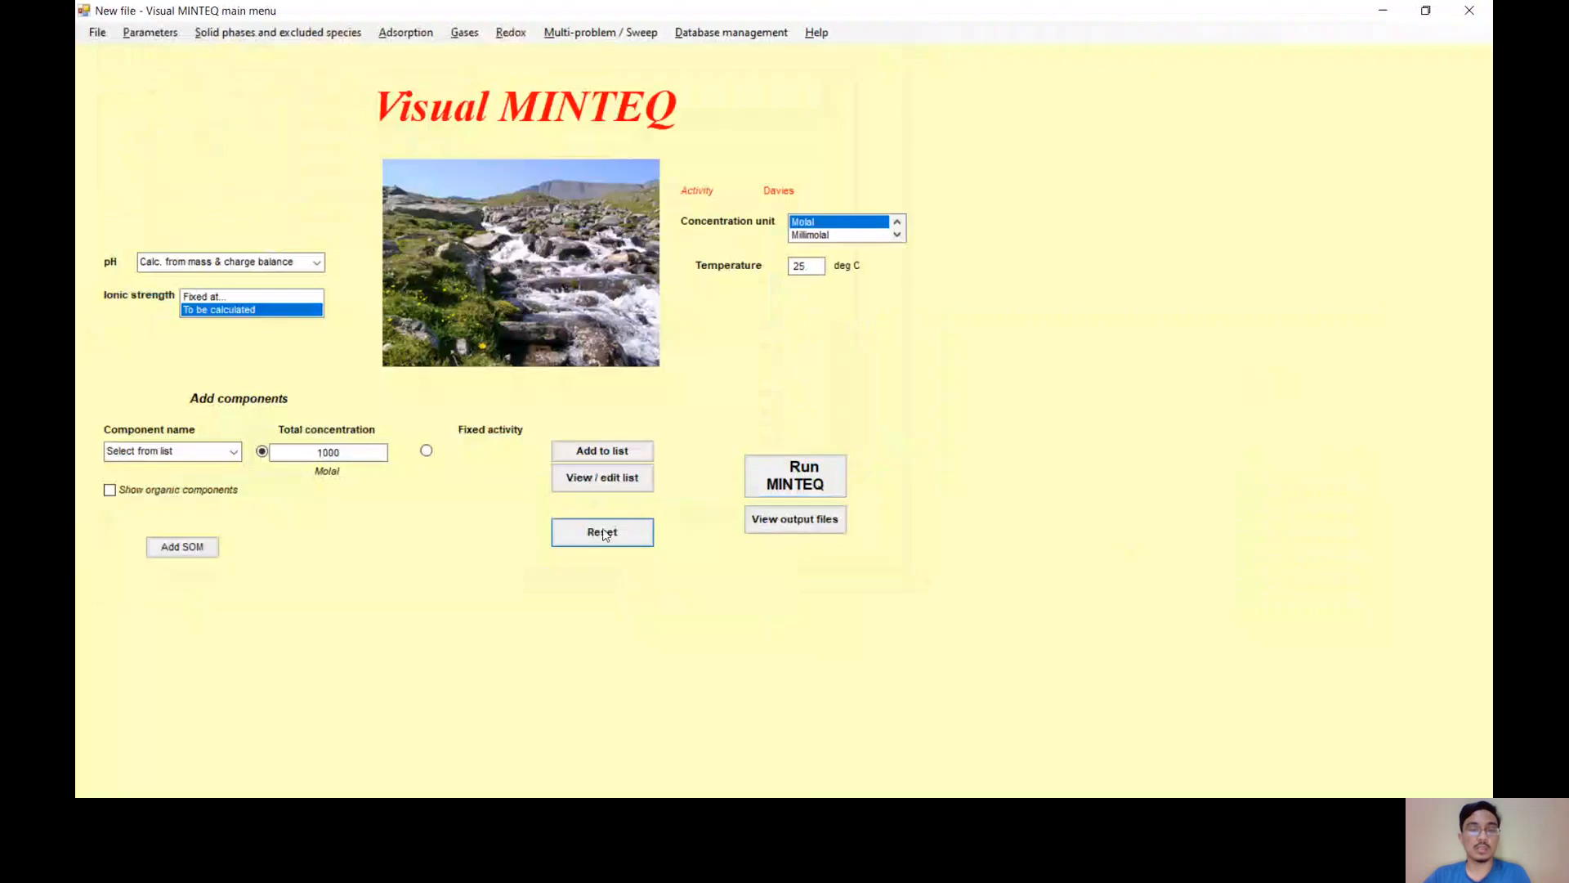
left_click(316, 261)
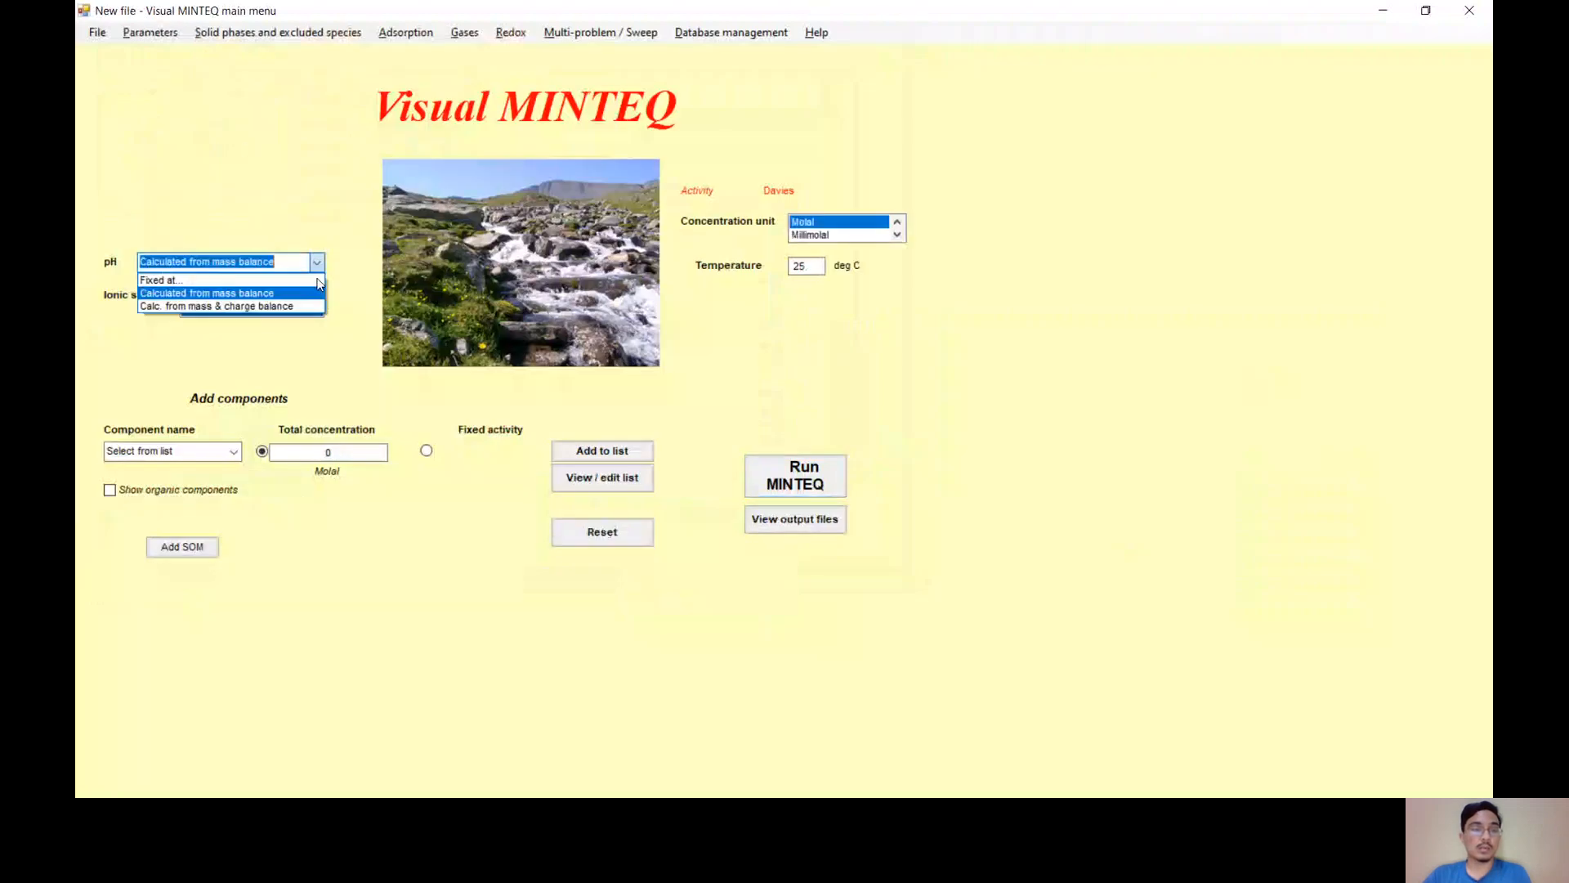
left_click(312, 308)
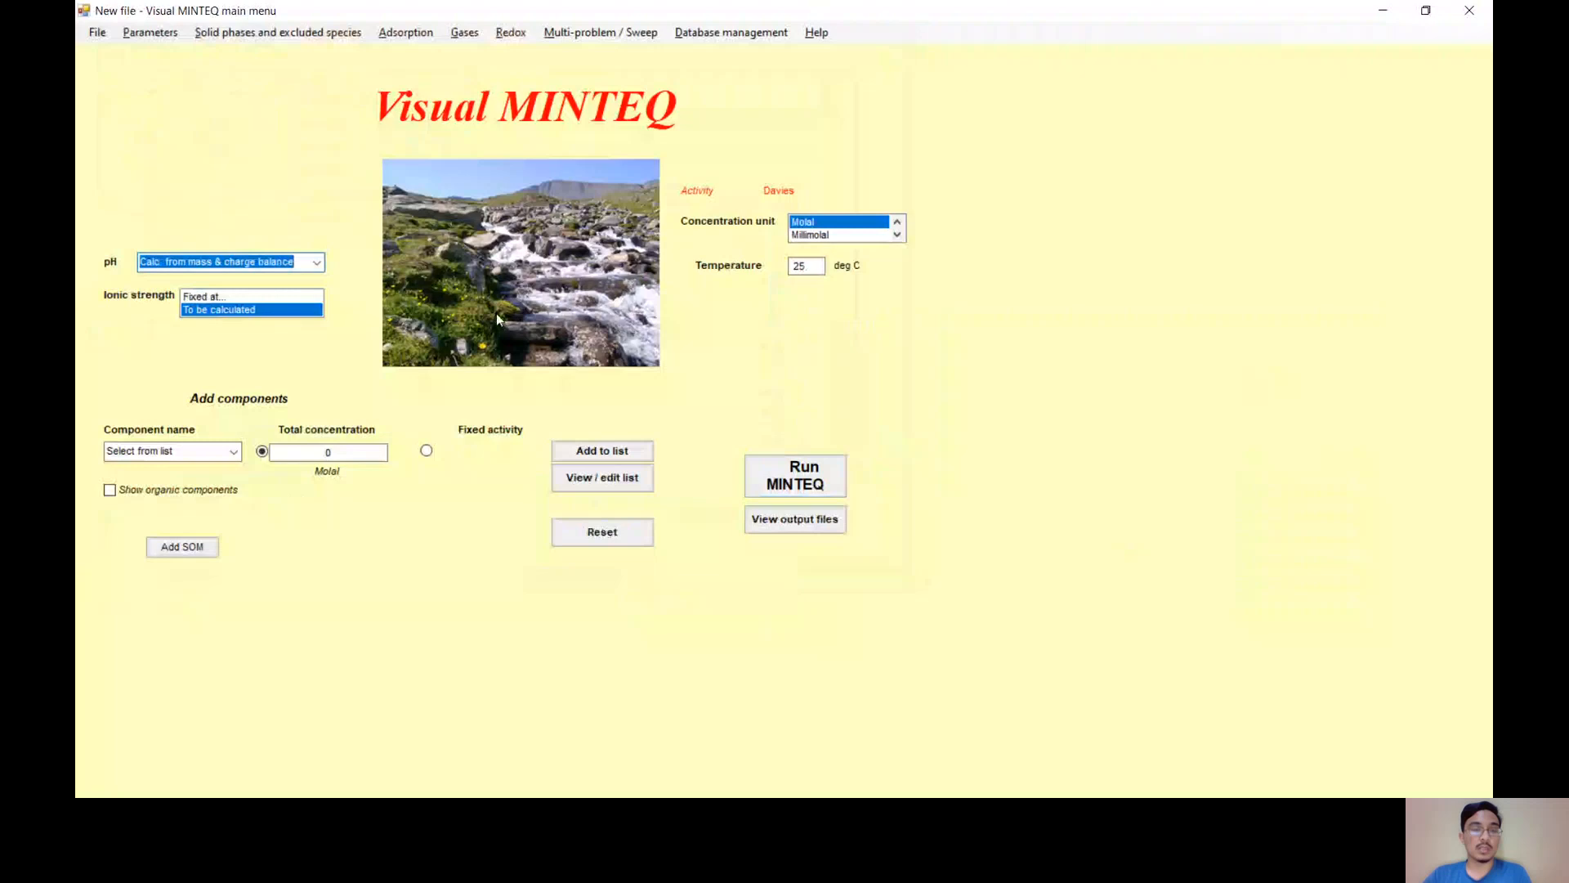
- Add the component H+1 to the list with a total concentration of 2 molal
left_click(234, 451)
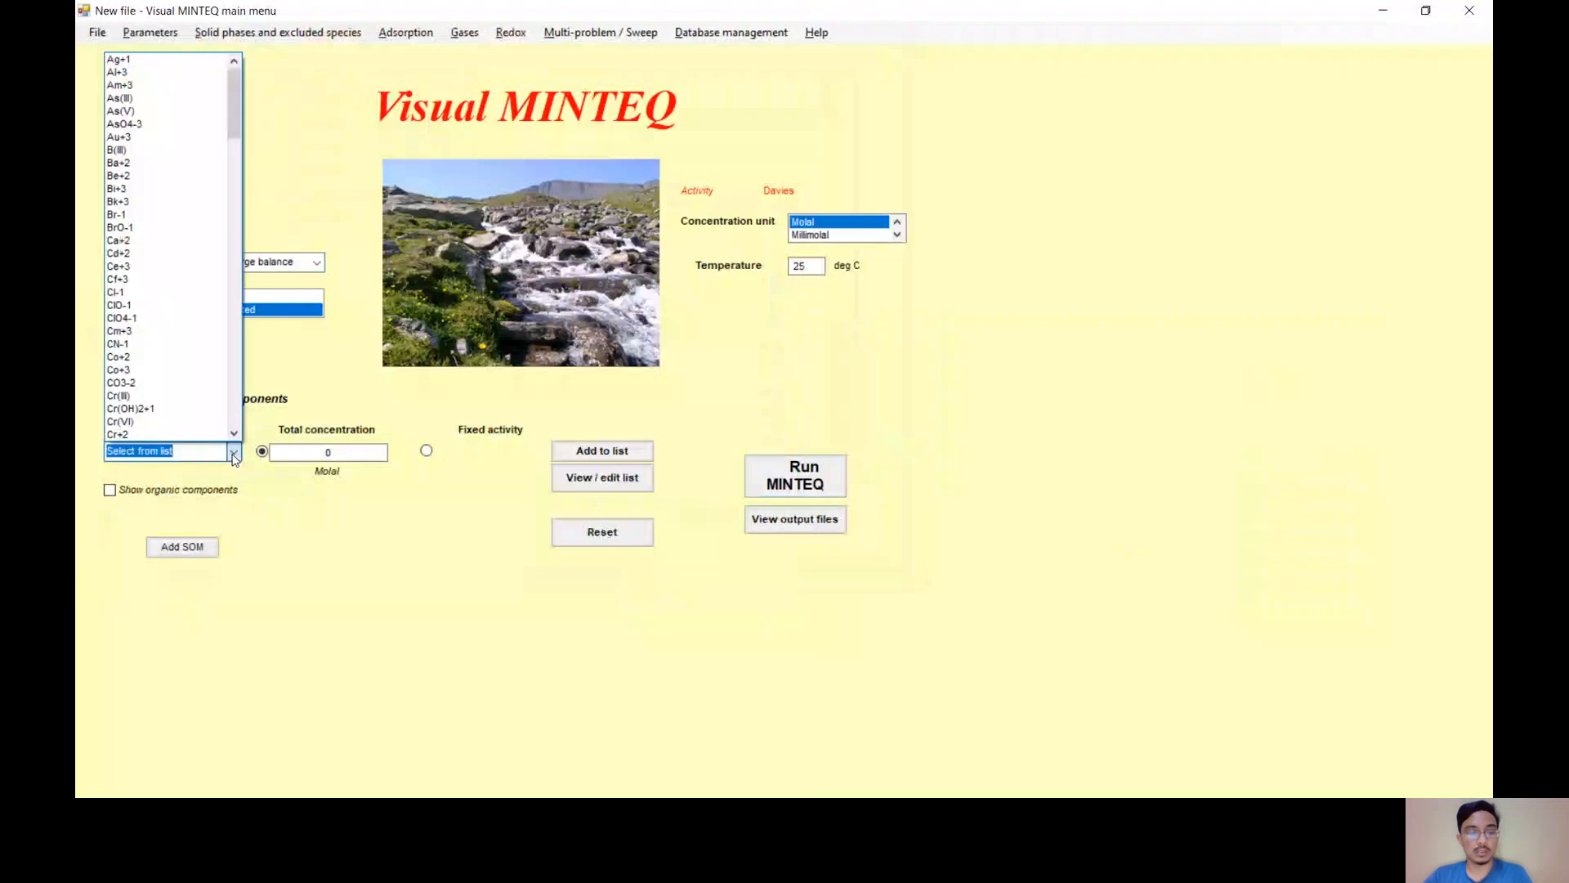
type("h")
left_click(129, 59)
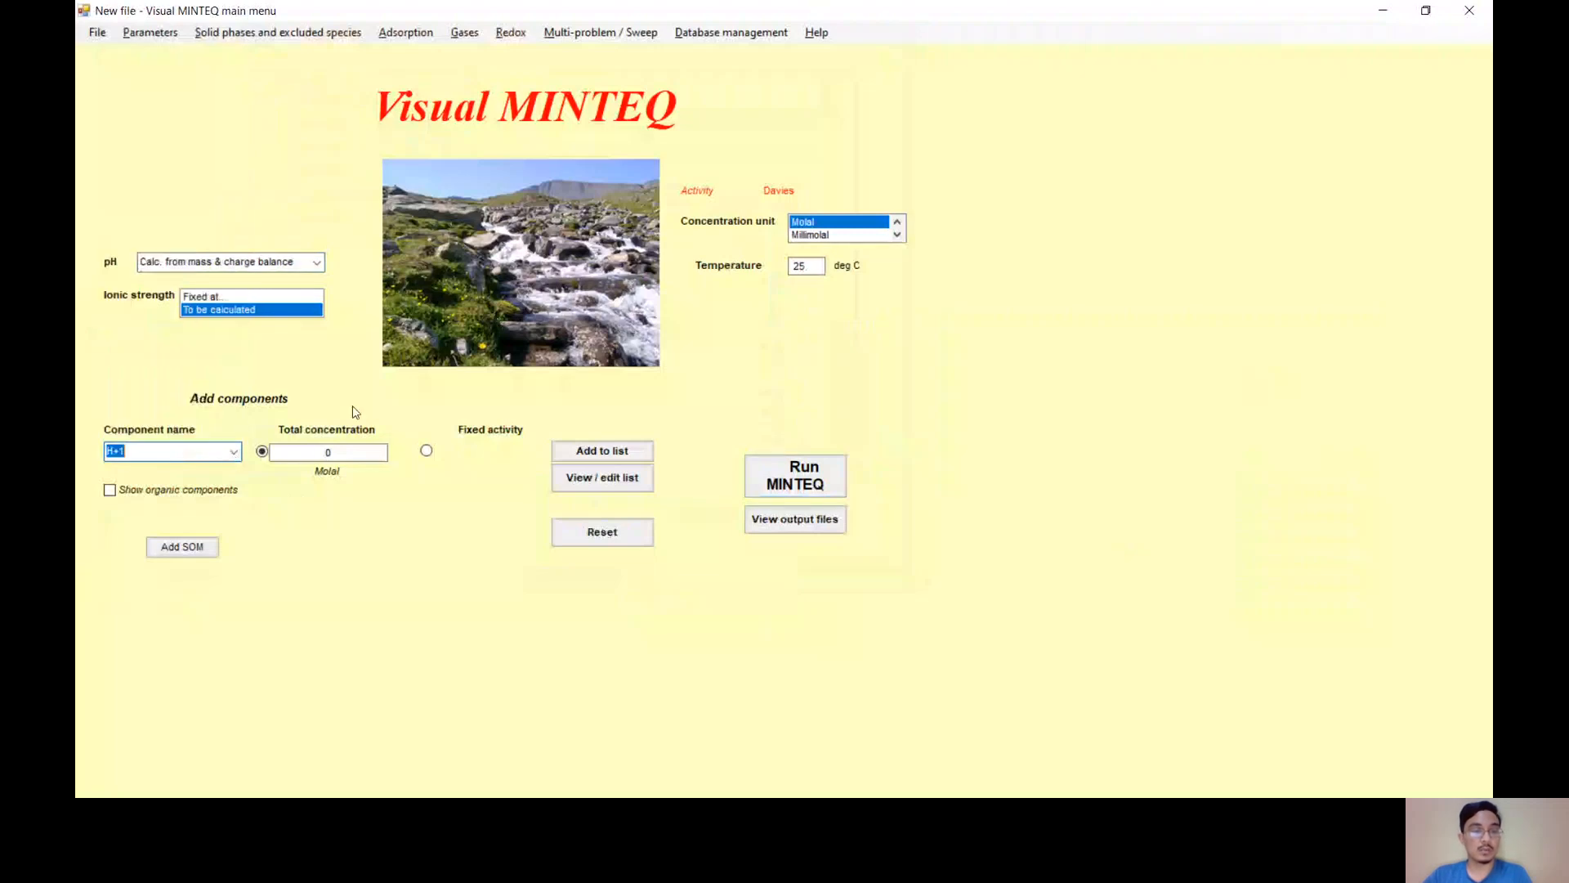
left_click(335, 454)
key("BackSpace")
type("2")
key("Tab")
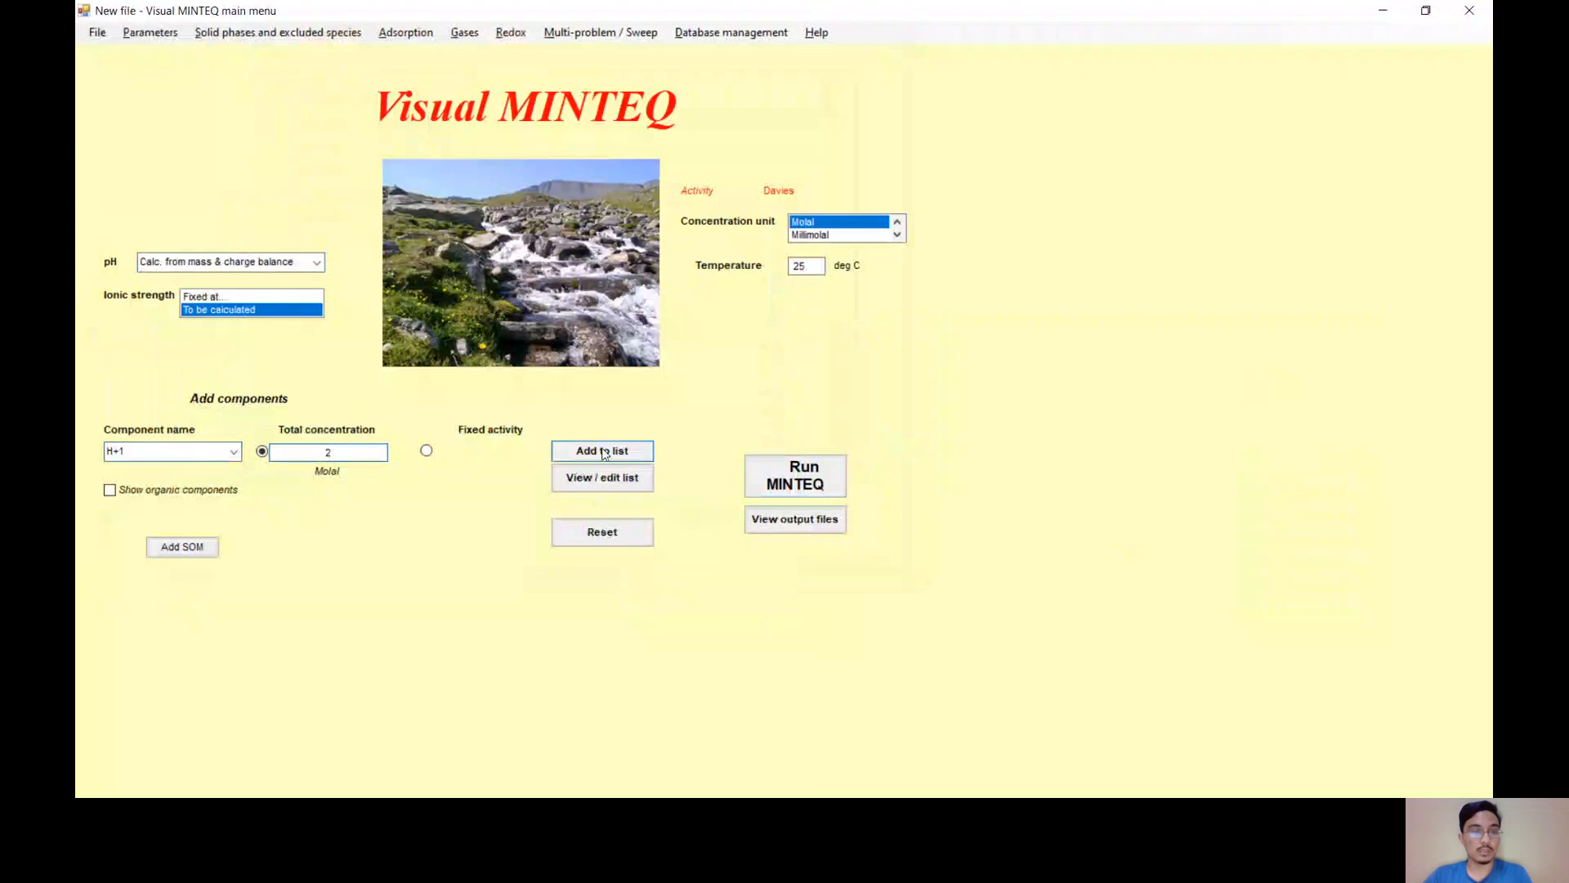
- Add the component SO4-2 to the list with a total concentration of 1 molal
left_click(235, 454)
type("so")
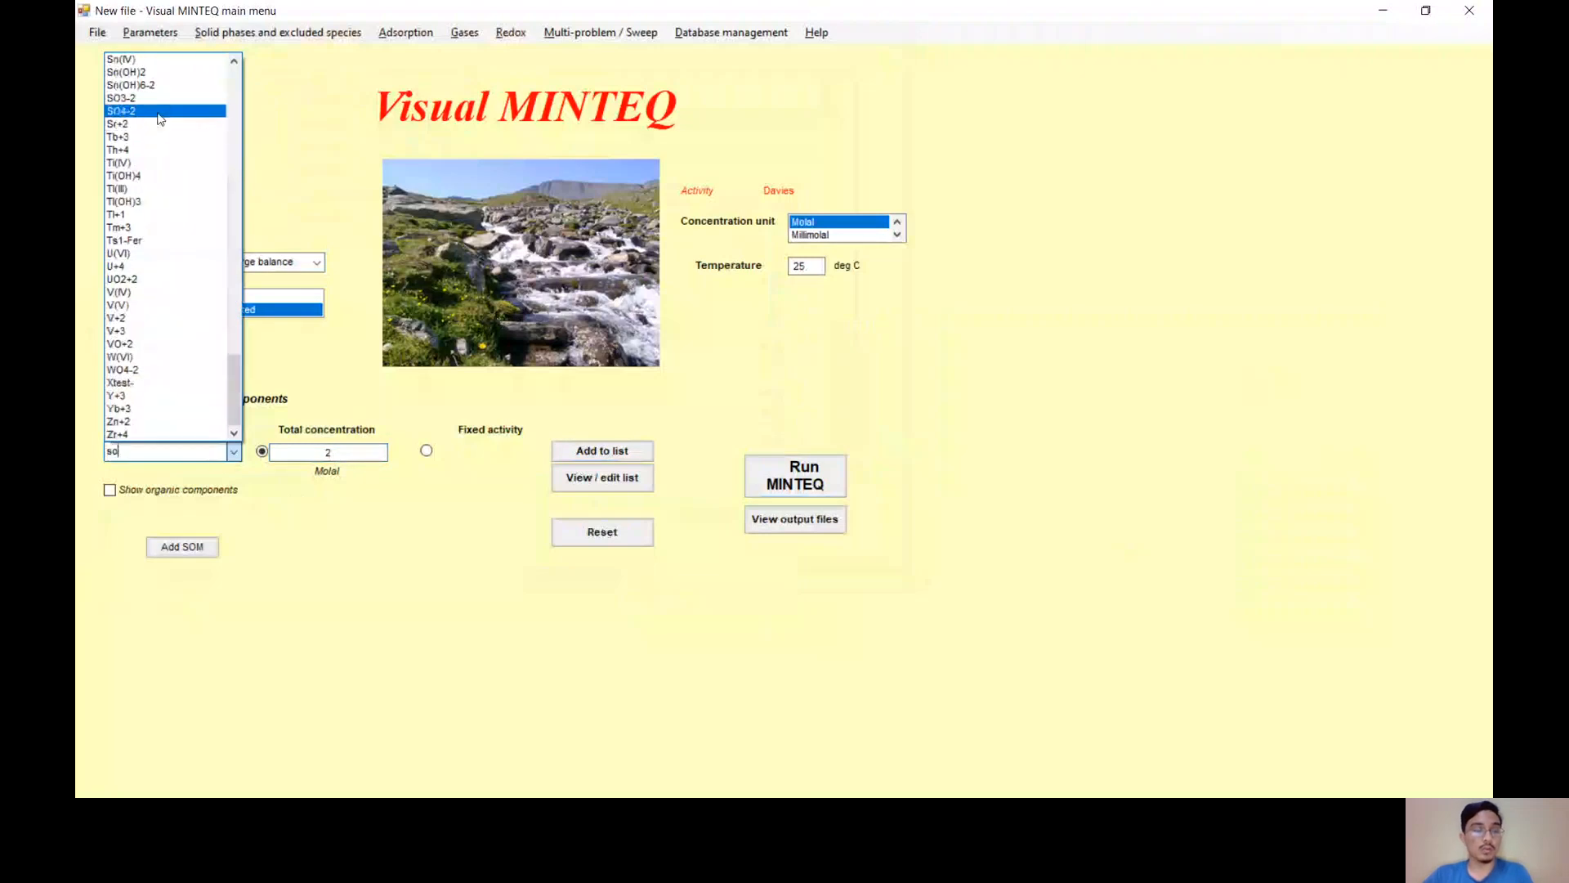
left_click(188, 110)
double_click(331, 450)
type("1")
key("Tab")
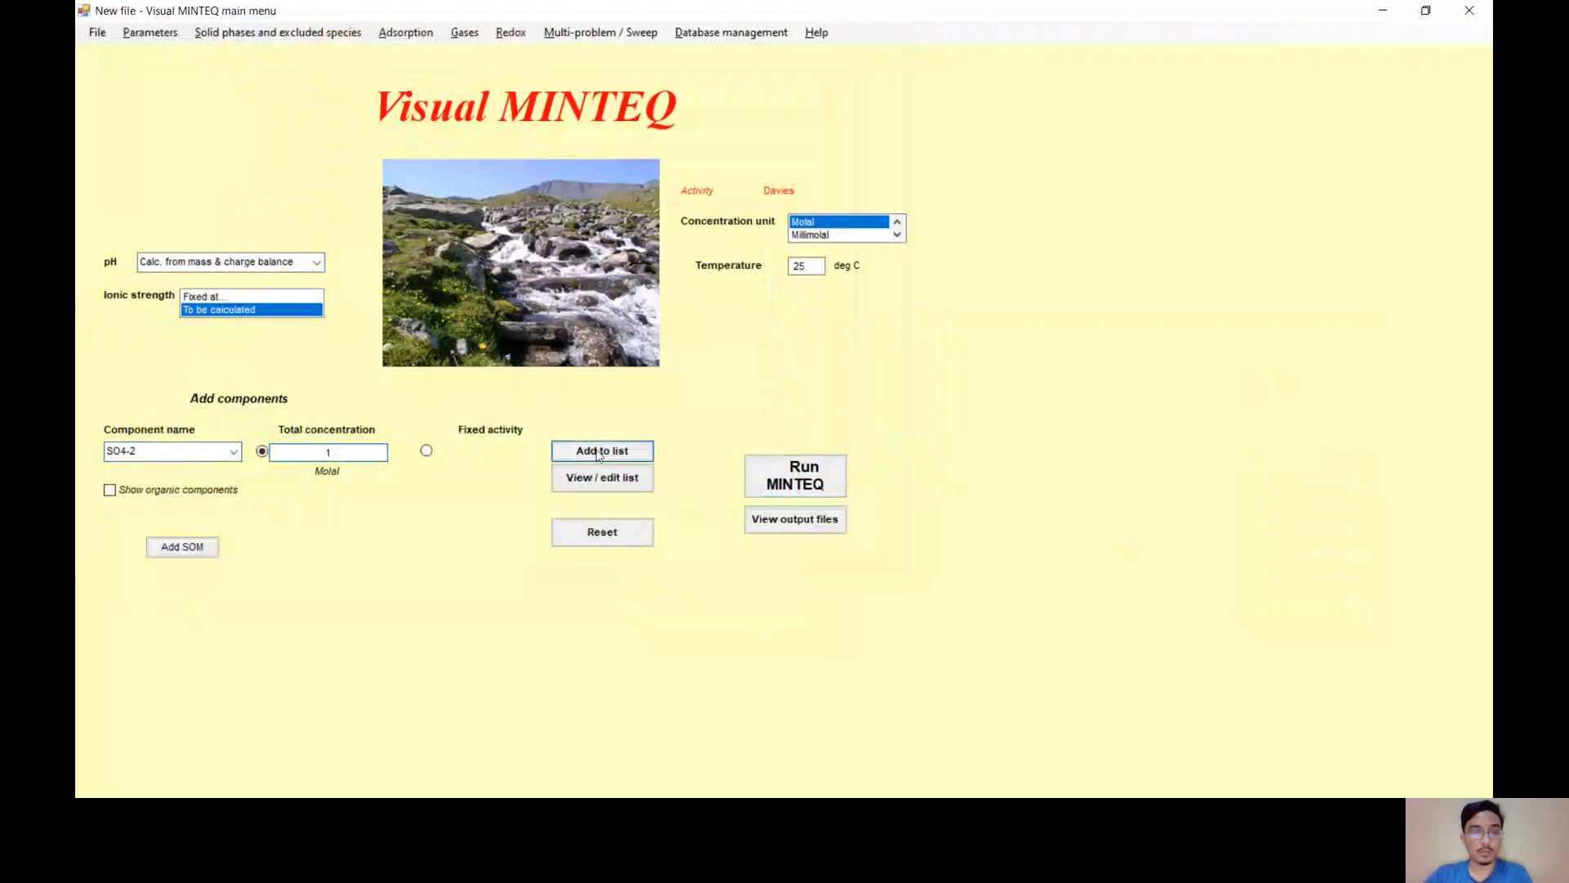
- Change the concentration unit to mg/l and add the component Cd+2 to the list with a total concentration of 1000 mg/l
left_click(897, 234)
left_click(896, 235)
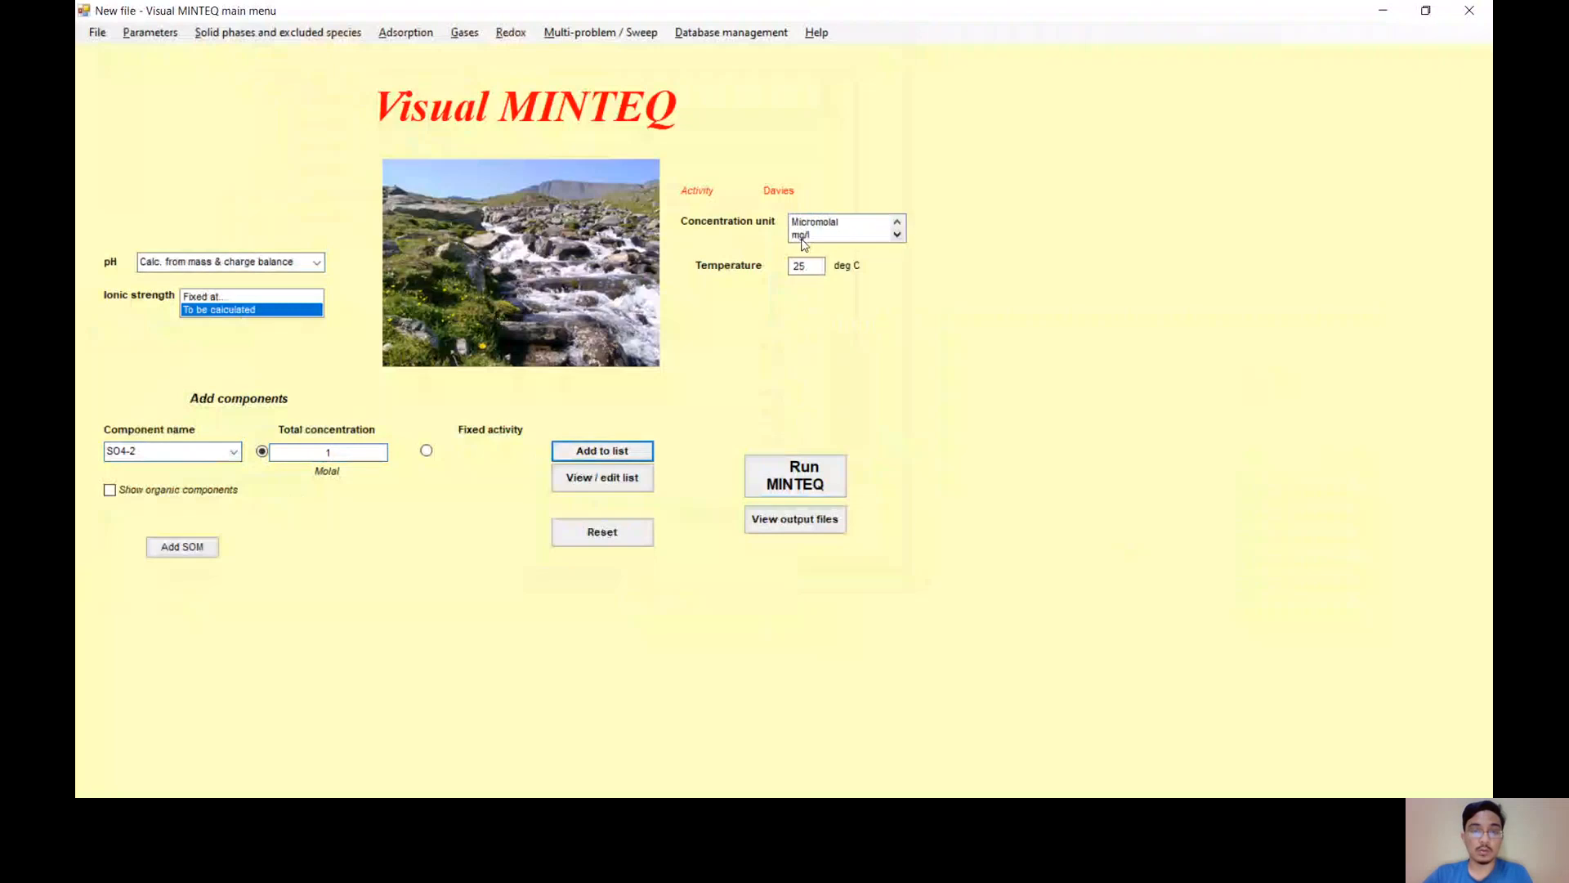
left_click(826, 234)
left_click(233, 455)
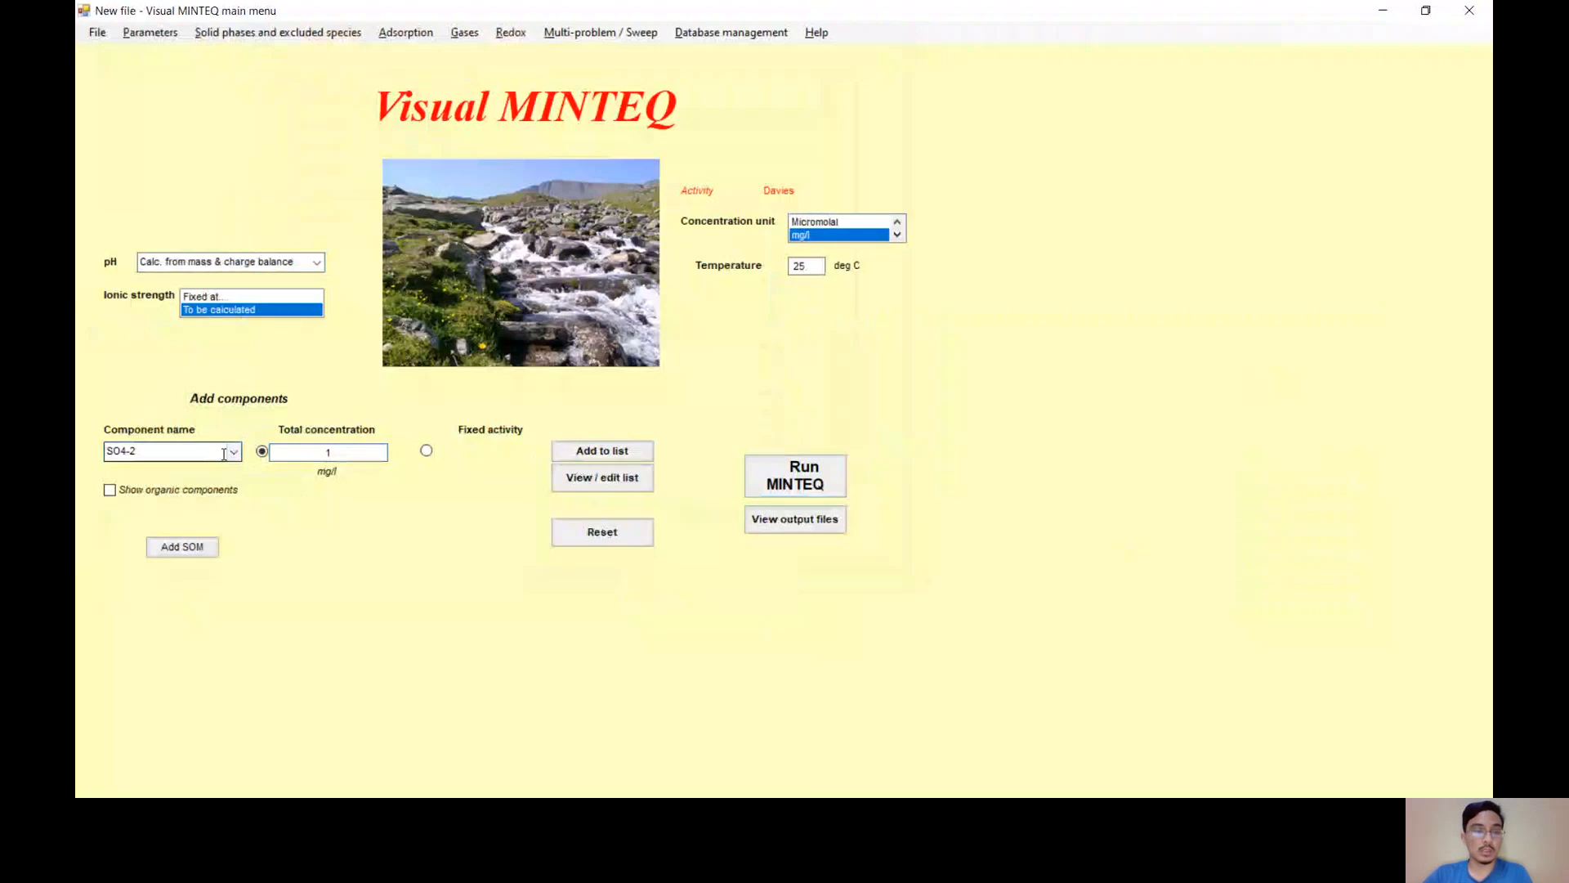
left_click(233, 455)
type("cd")
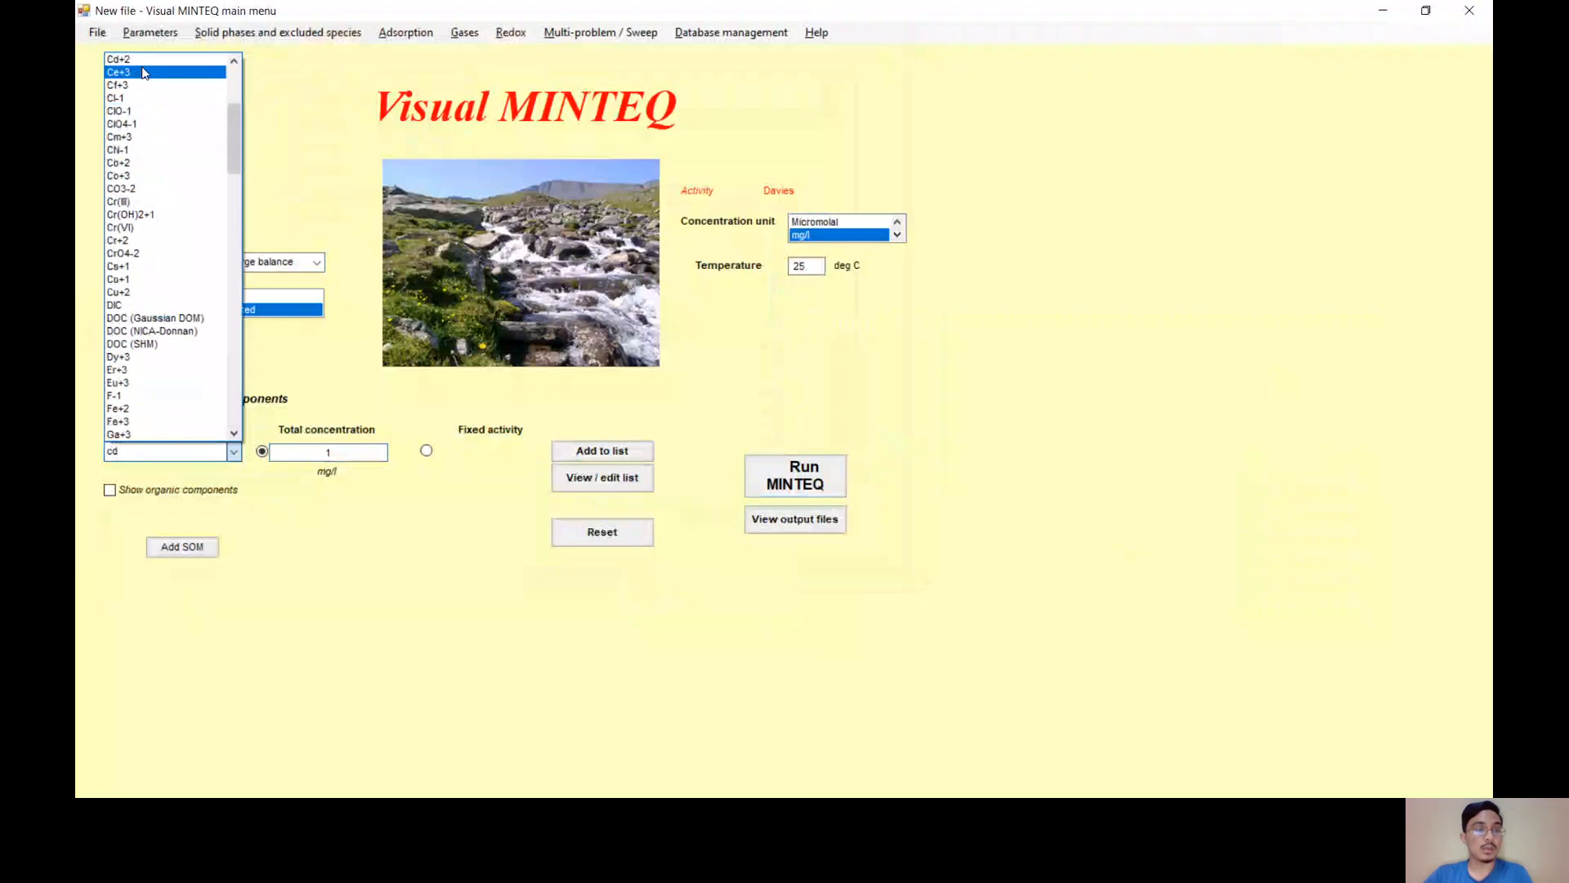
left_click(140, 61)
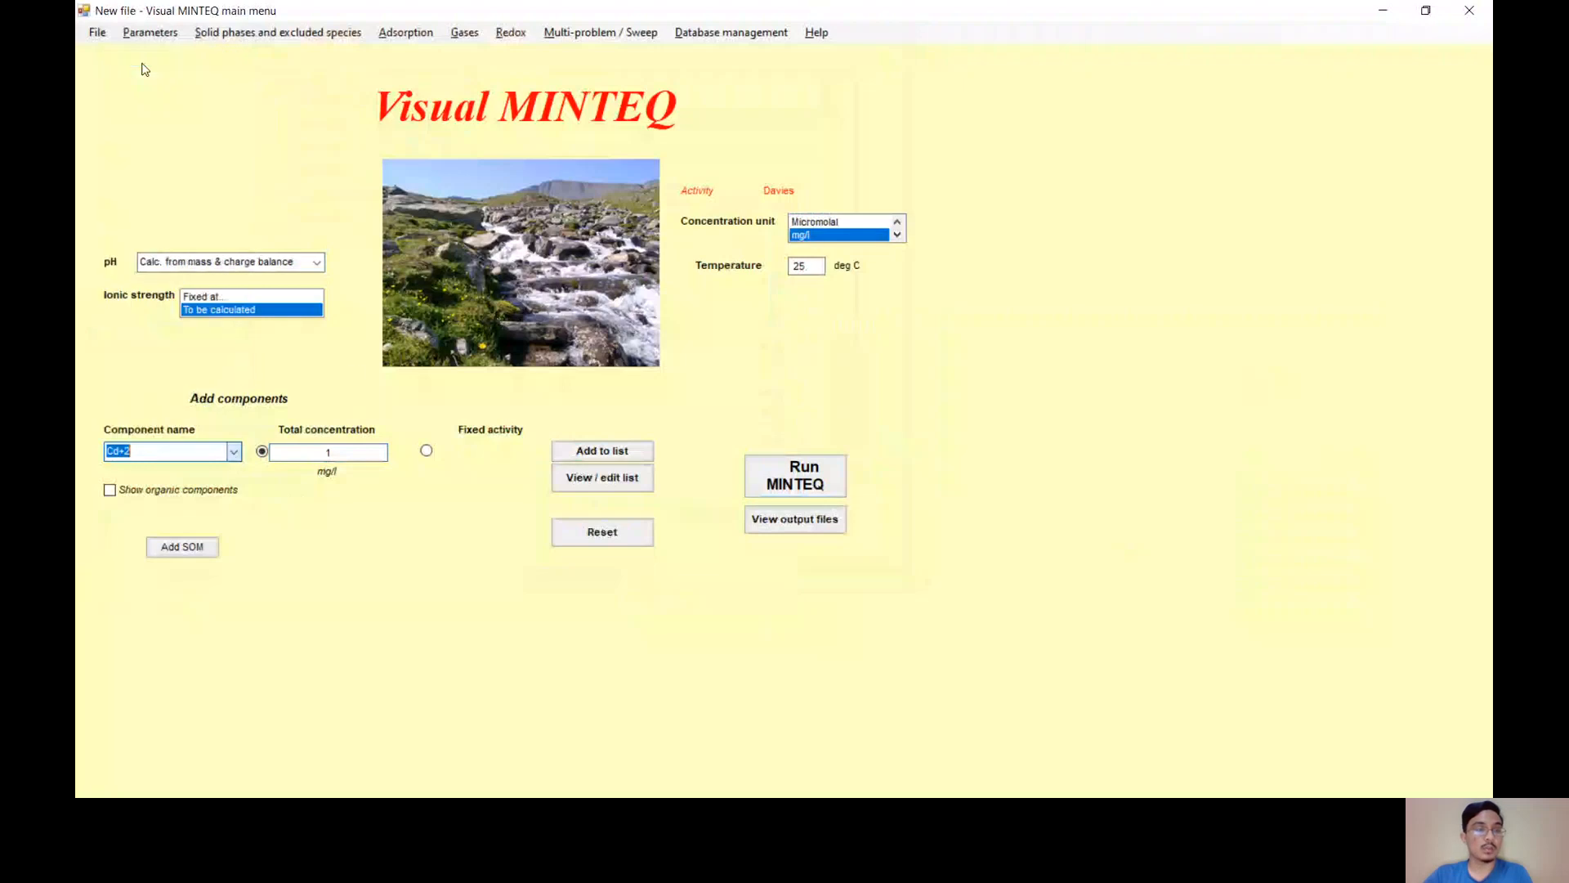
left_click(354, 449)
type("000")
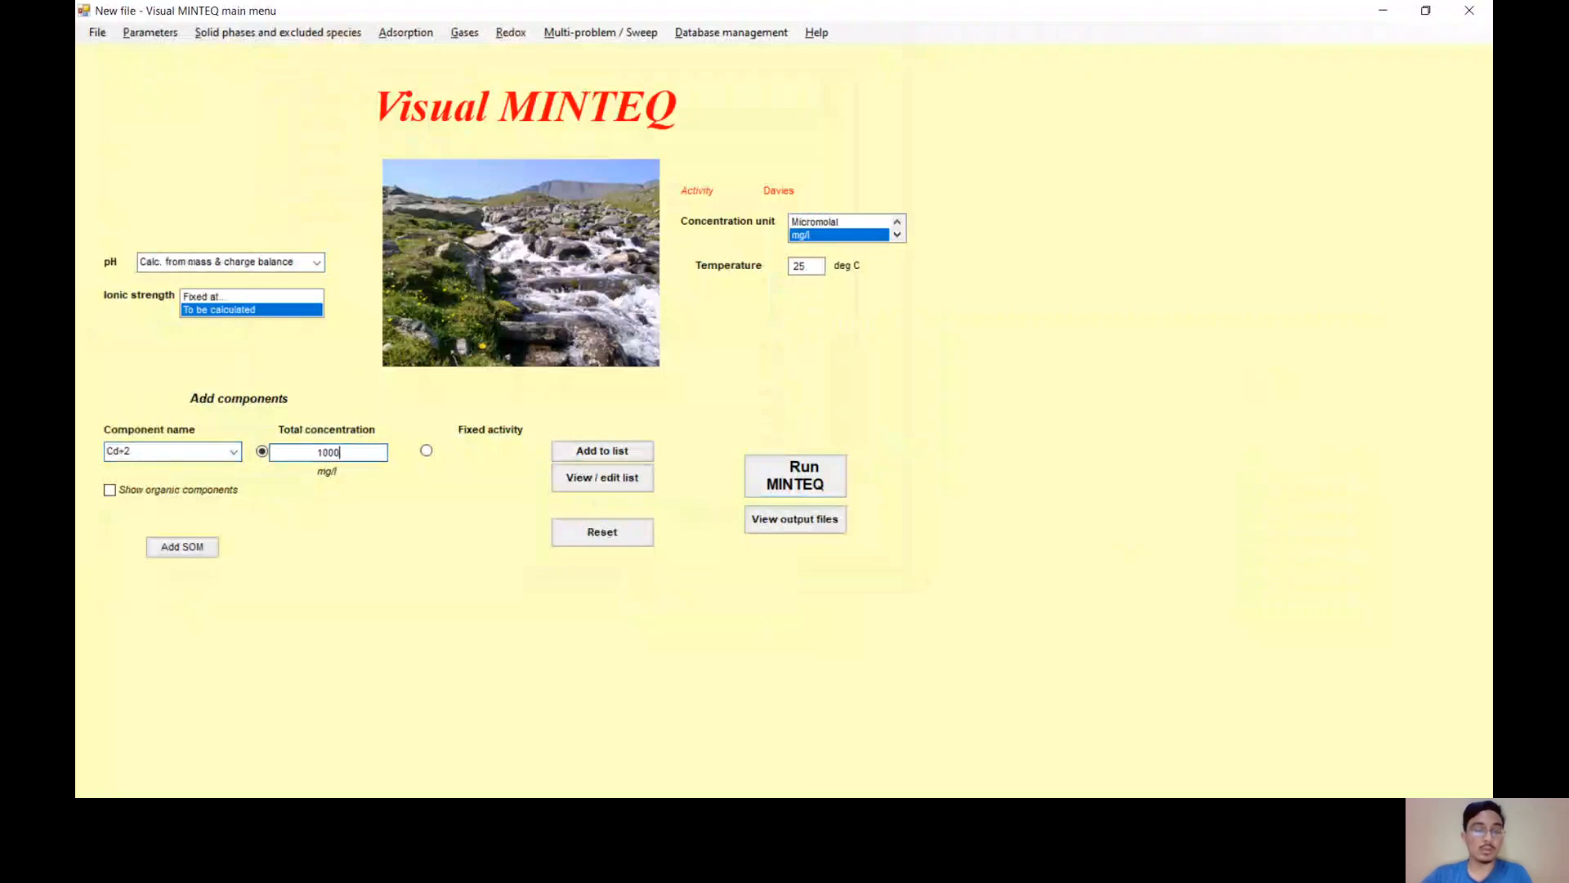
left_click(586, 450)
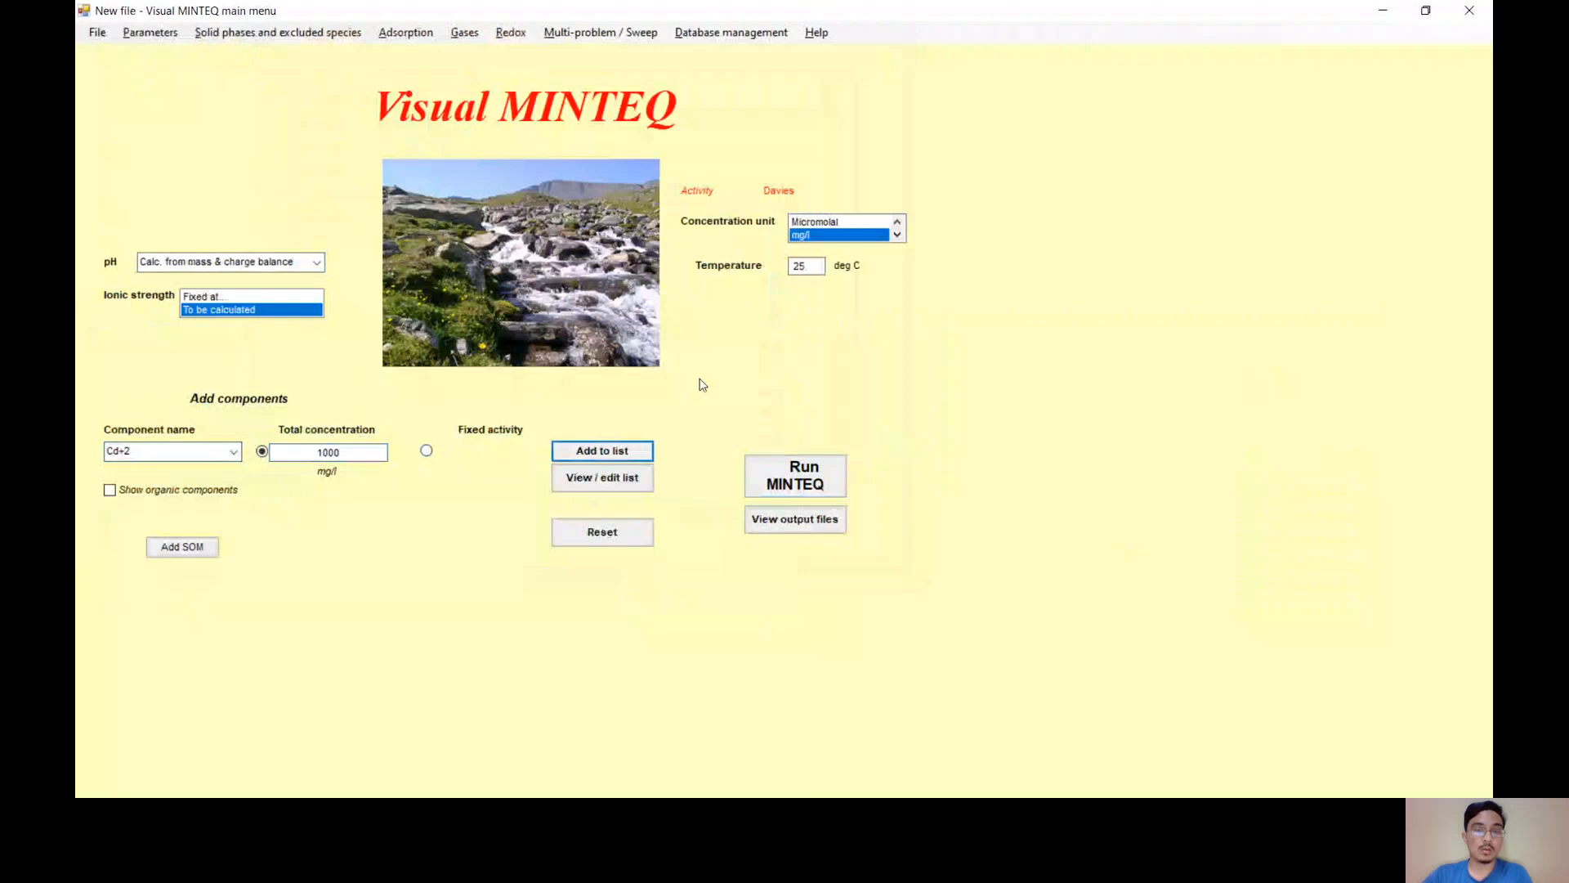
- Change the concentration unit back to molal and add the component Ca+2 to the list with a total concentration of 0.991
left_click(897, 221)
left_click(897, 220)
left_click(806, 223)
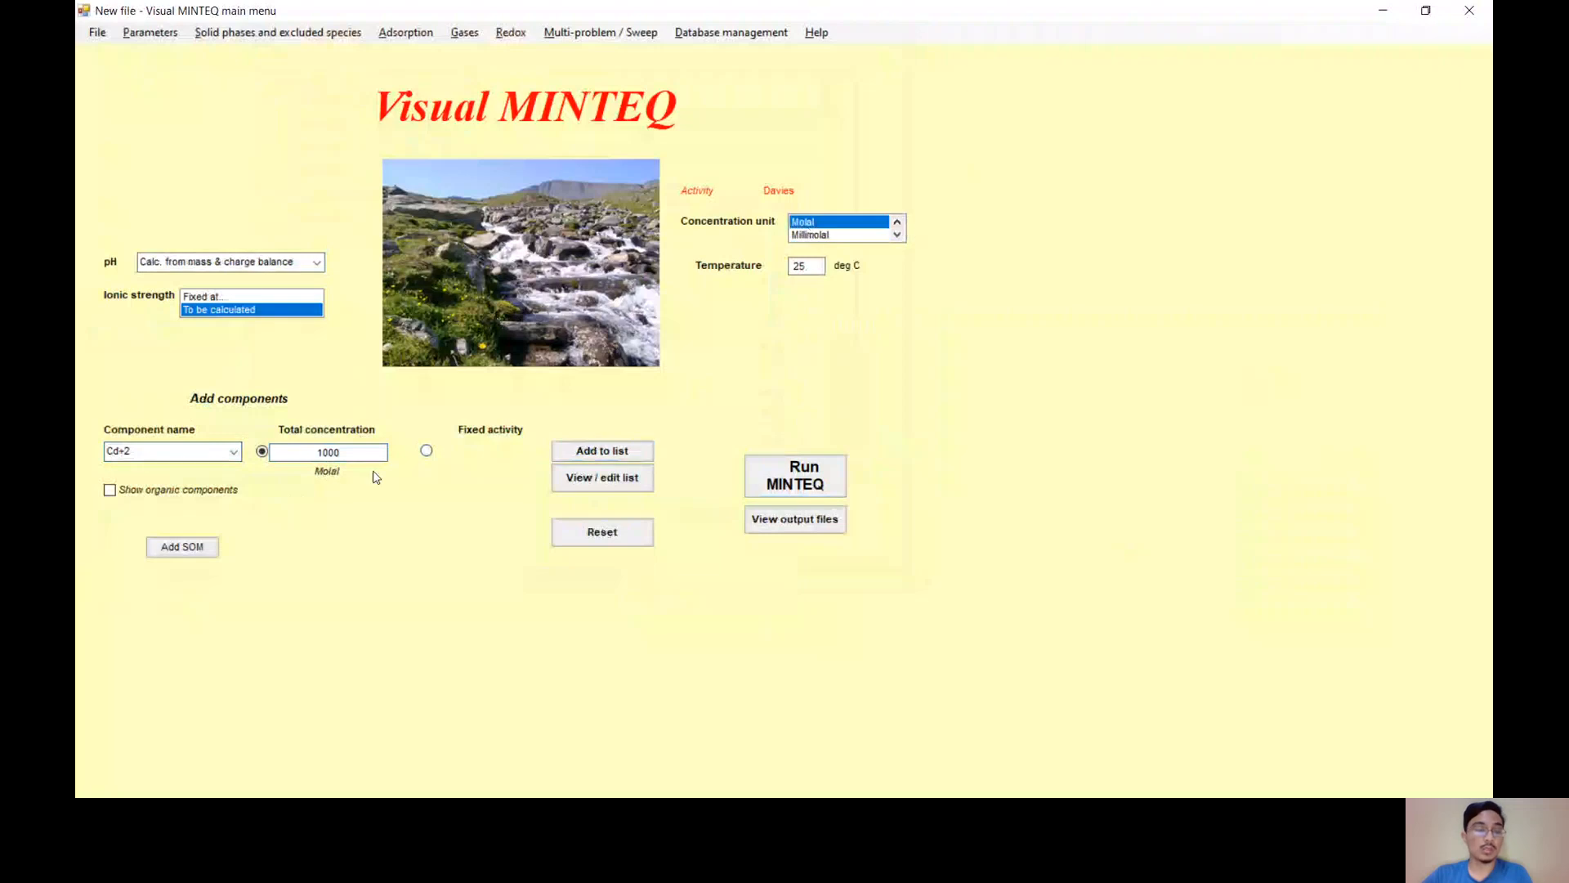
left_click(233, 452)
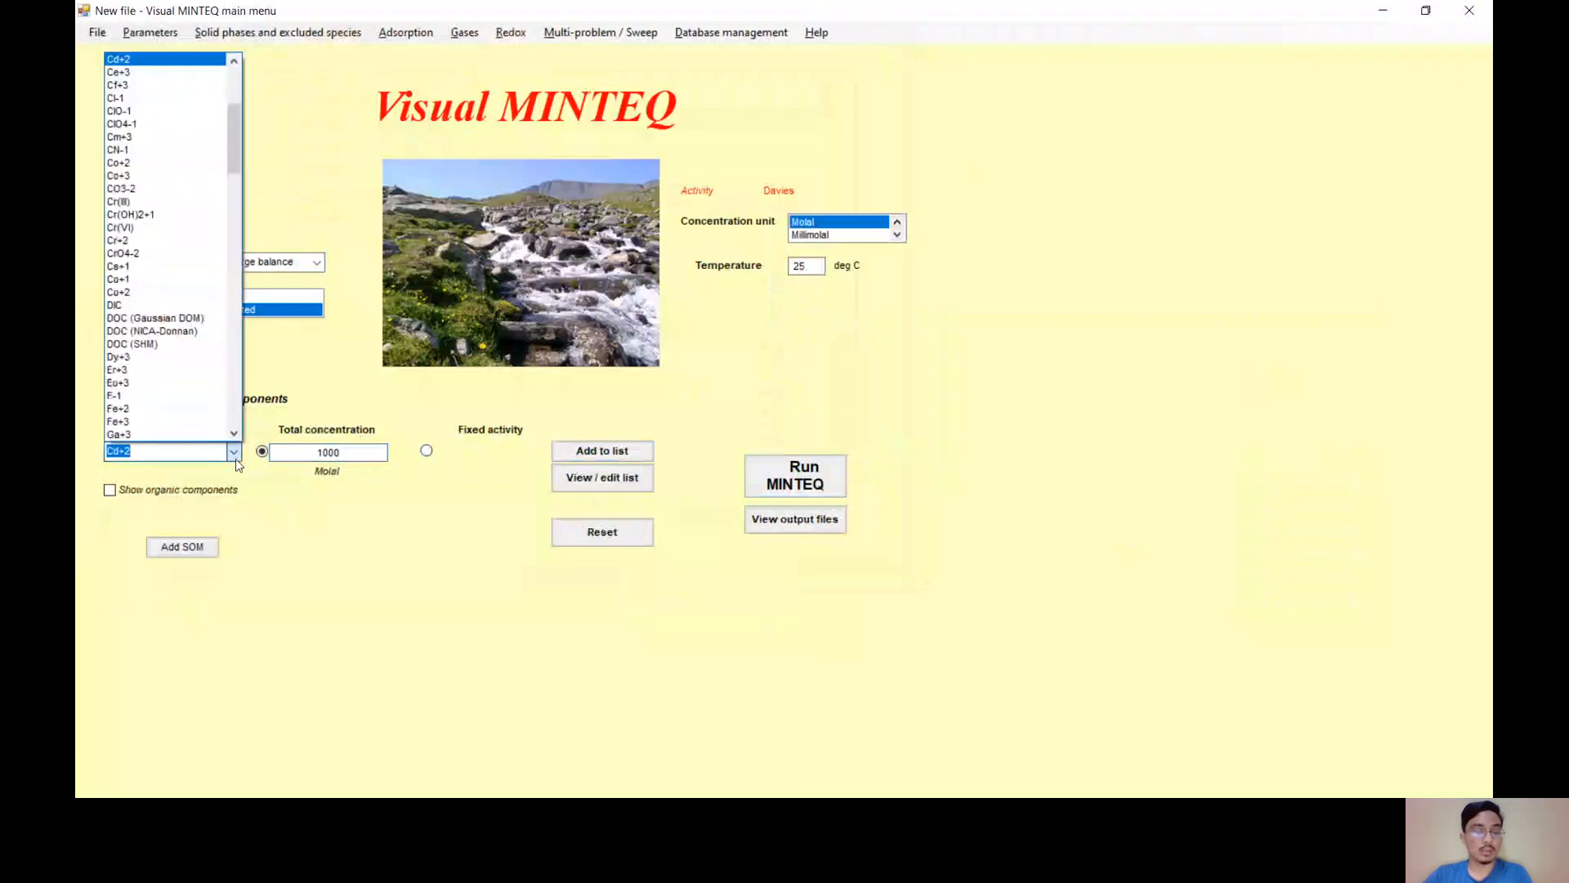
type("Ca")
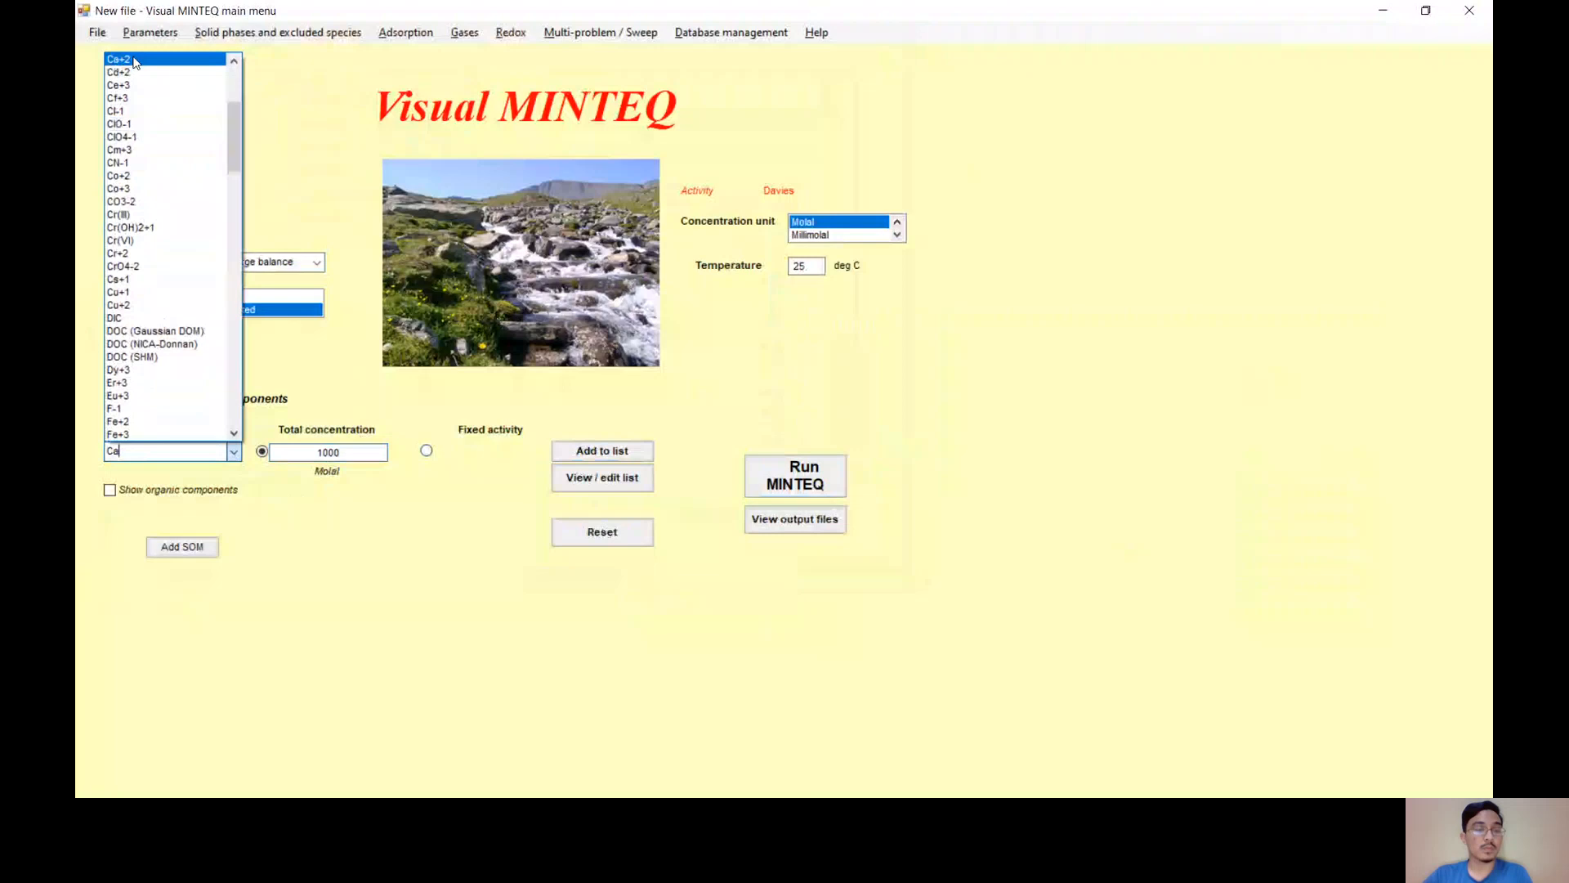
left_click(135, 61)
left_click(359, 452)
double_click(359, 452)
type("0.")
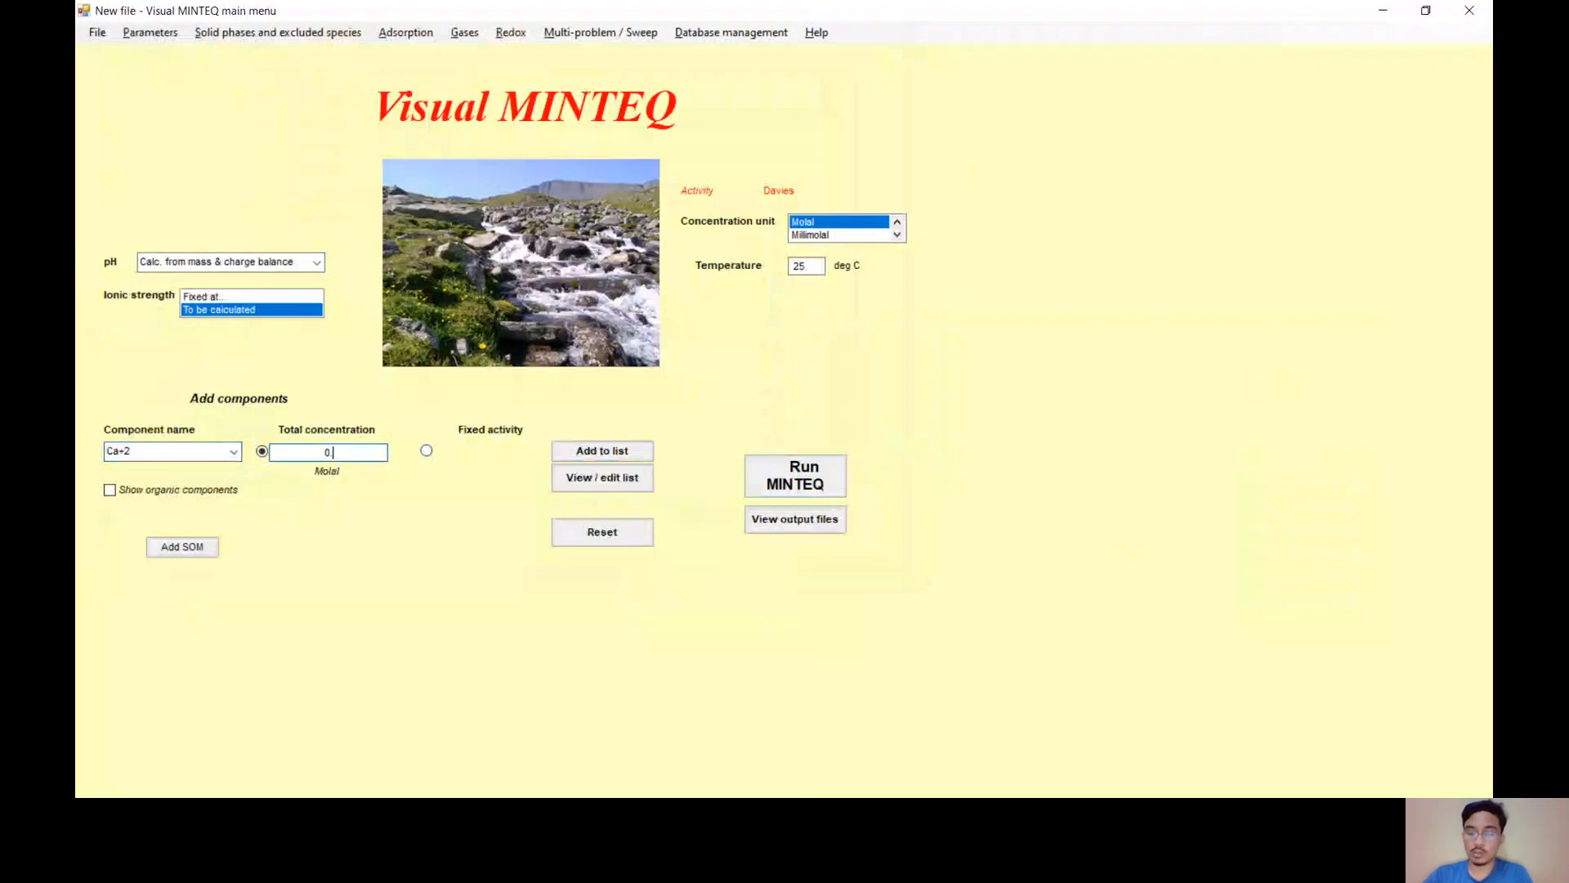
type("991")
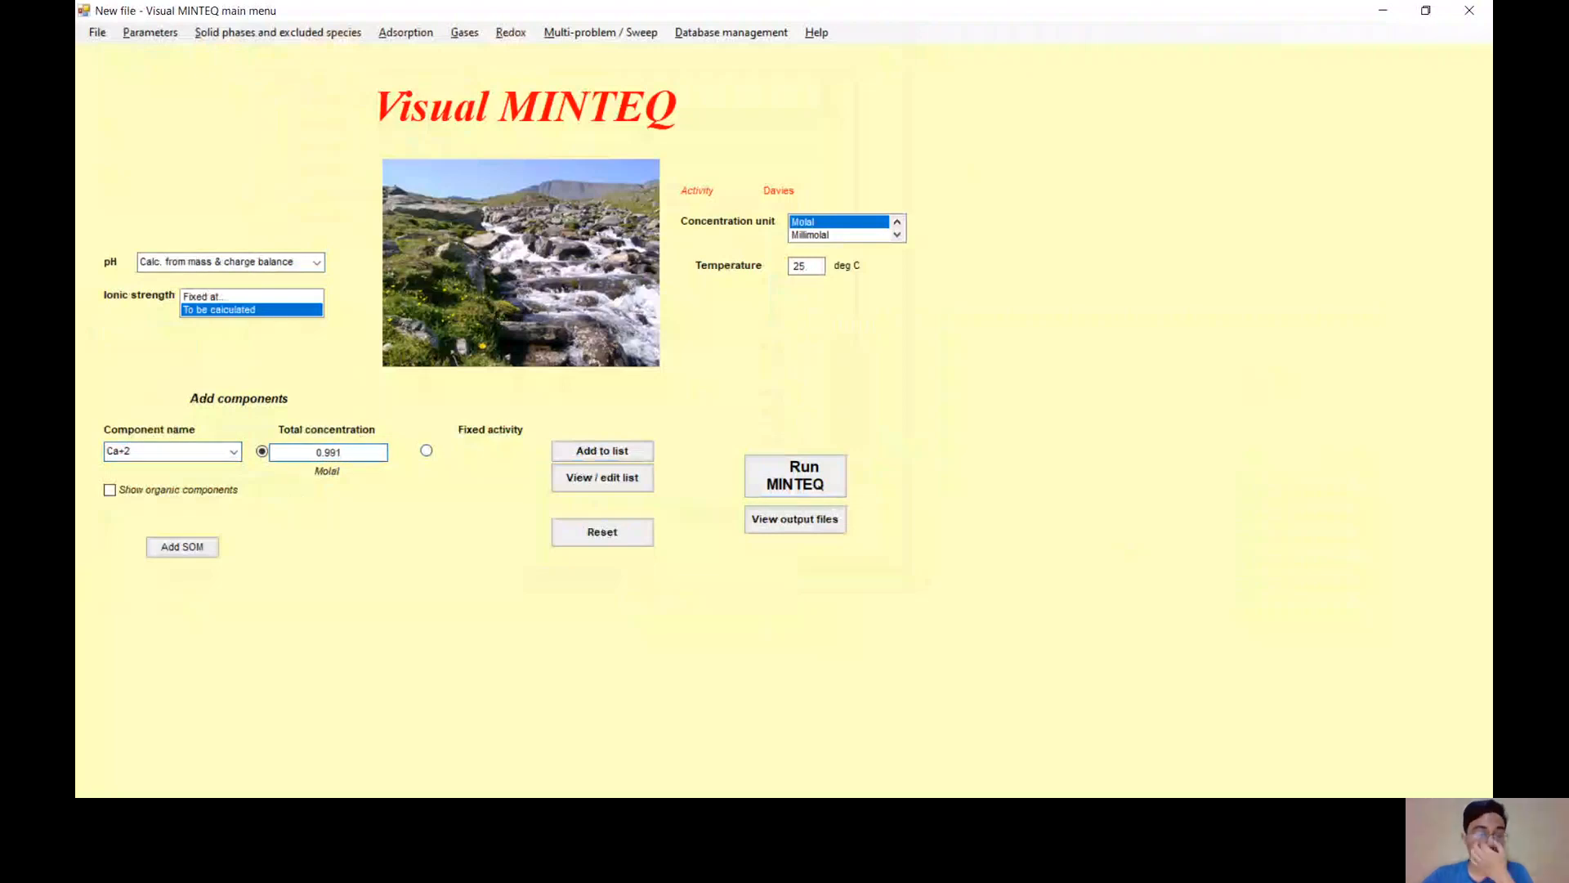
left_click(594, 453)
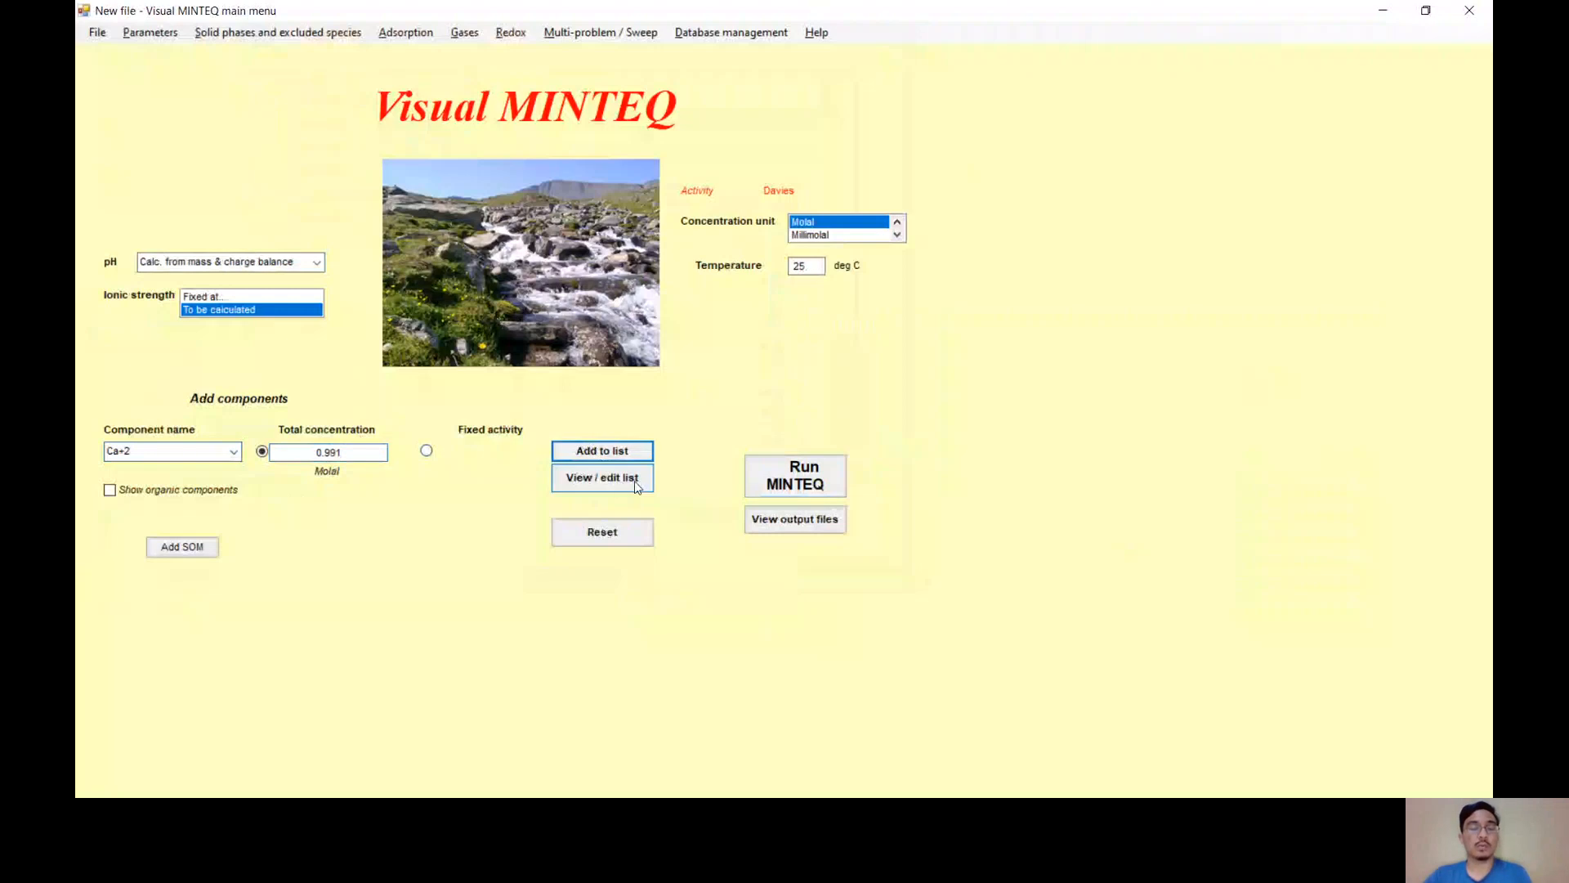
- Open the list of components in the problem and set the SO4-2 total concentration to 1 molal
left_click(634, 480)
left_click_drag(324, 115, 235, 127)
key("BackSpace")
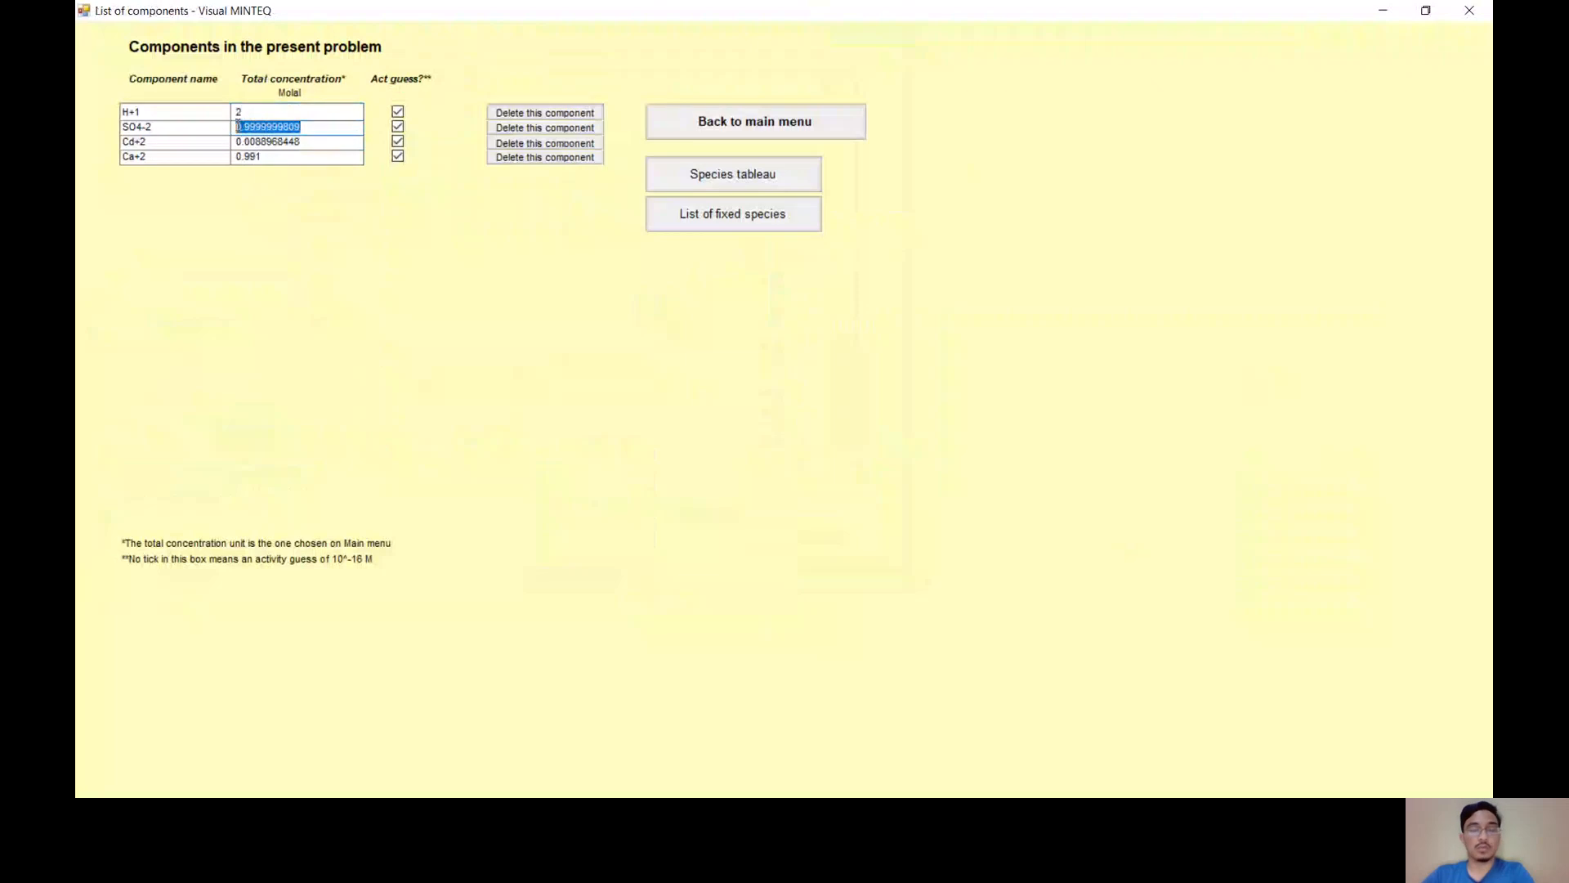
key("BackSpace")
type("1")
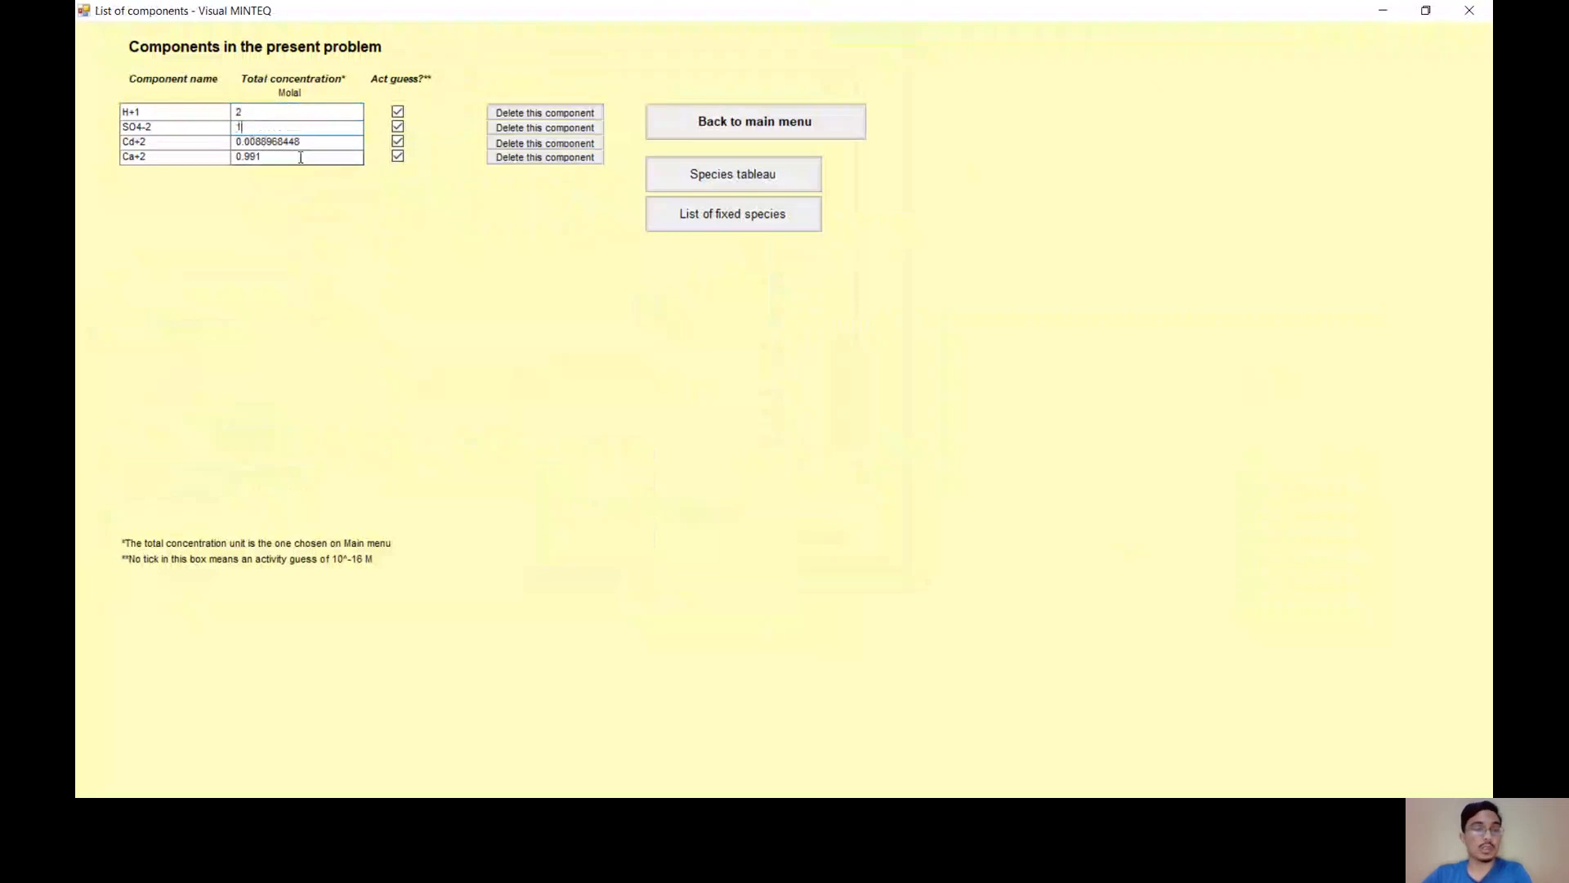
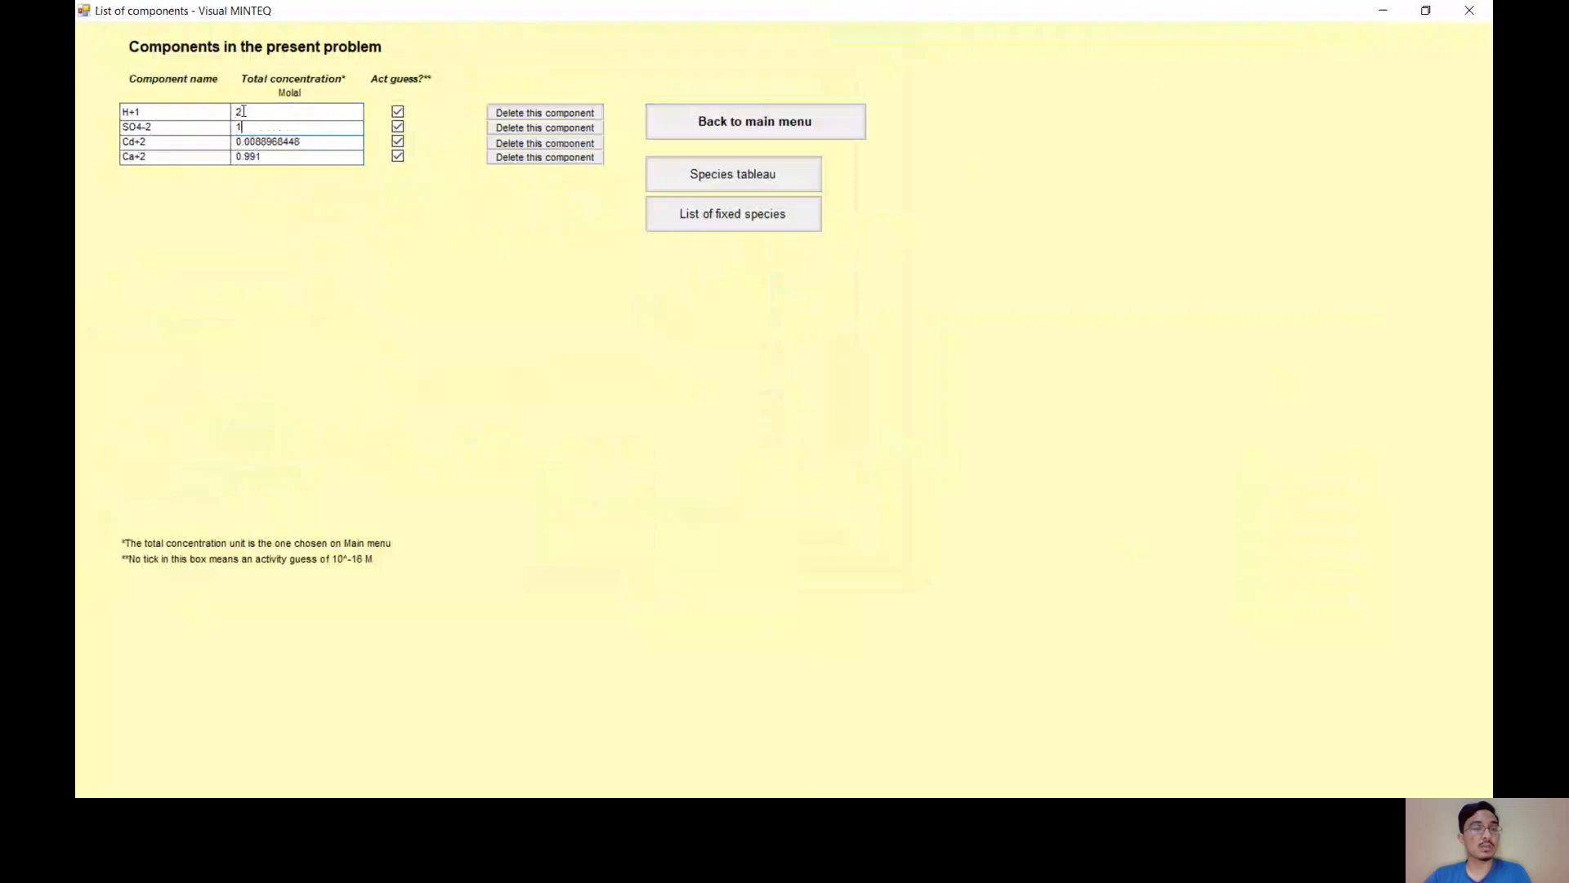
- Set the H+1 total concentration to 1.009 molal and return to the main menu
left_click(243, 112)
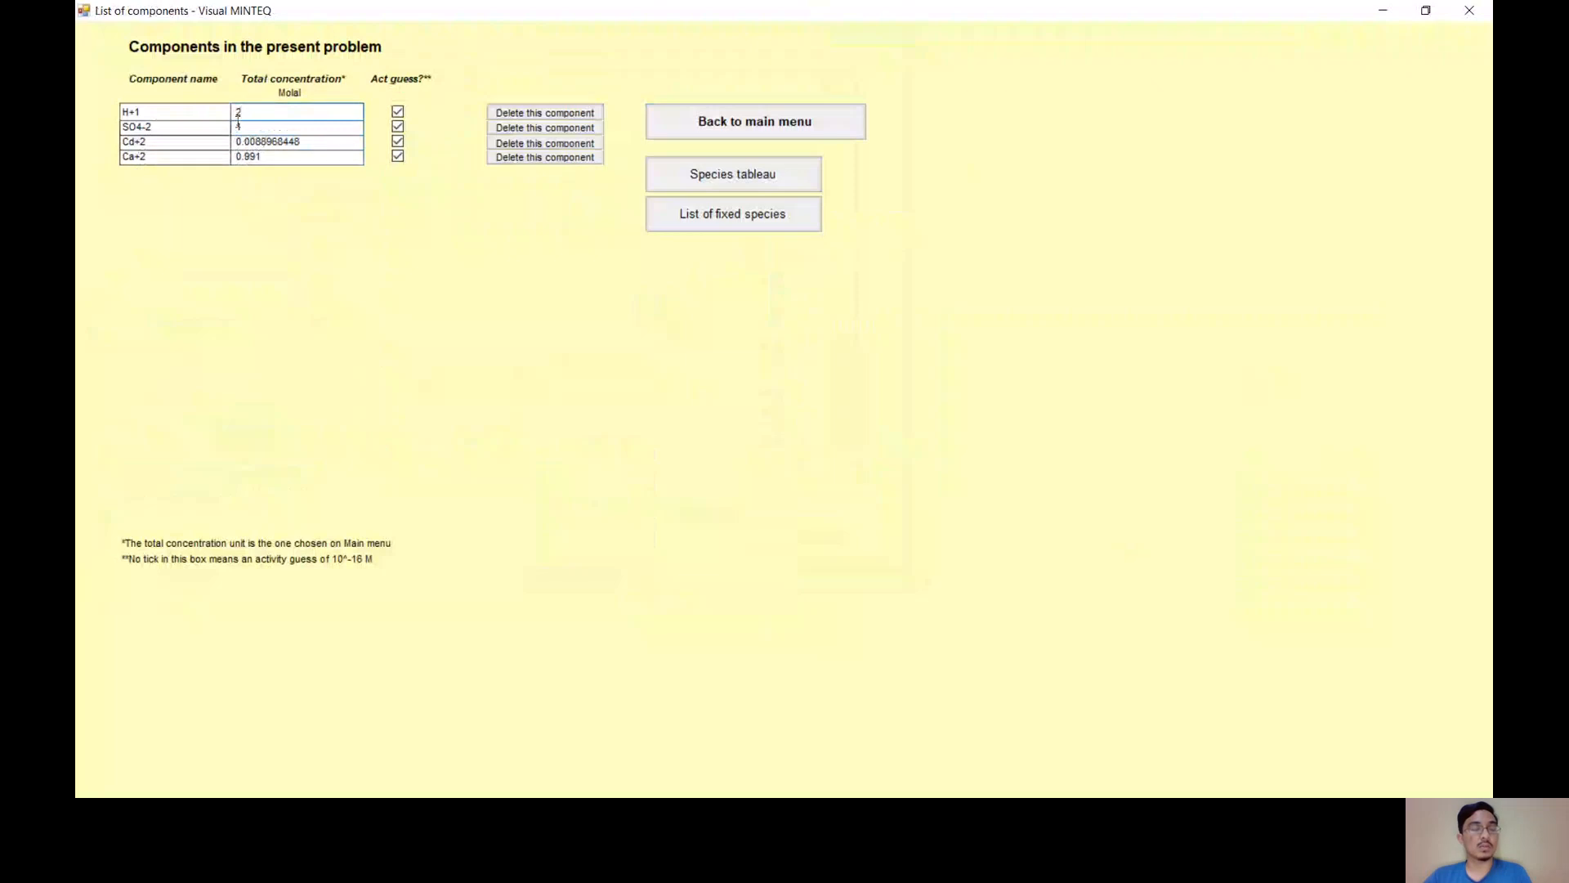
key("BackSpace")
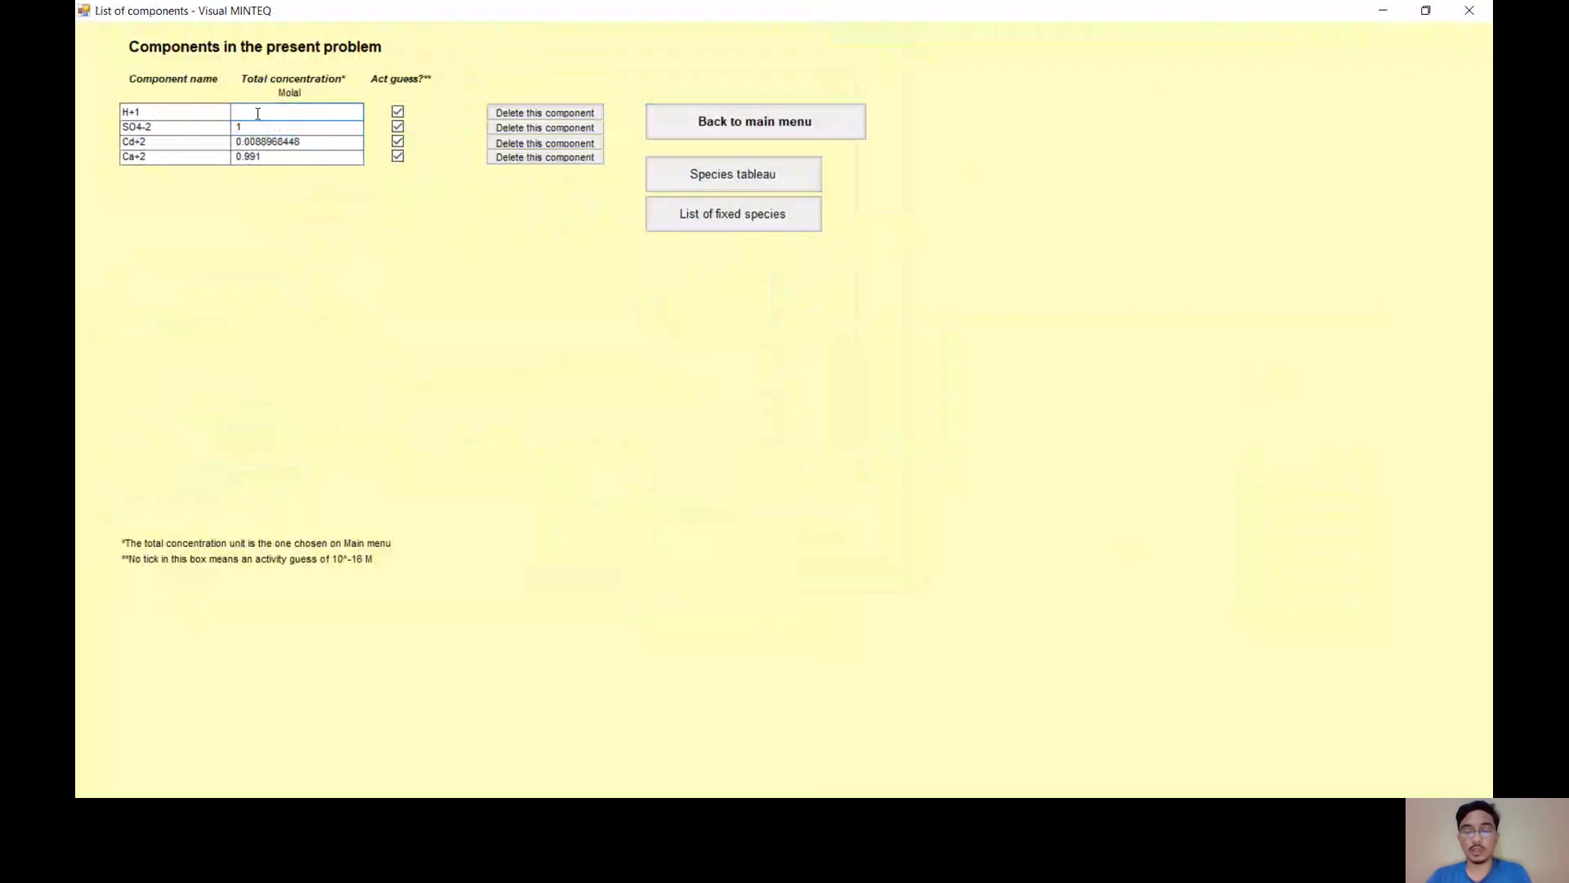
type("0")
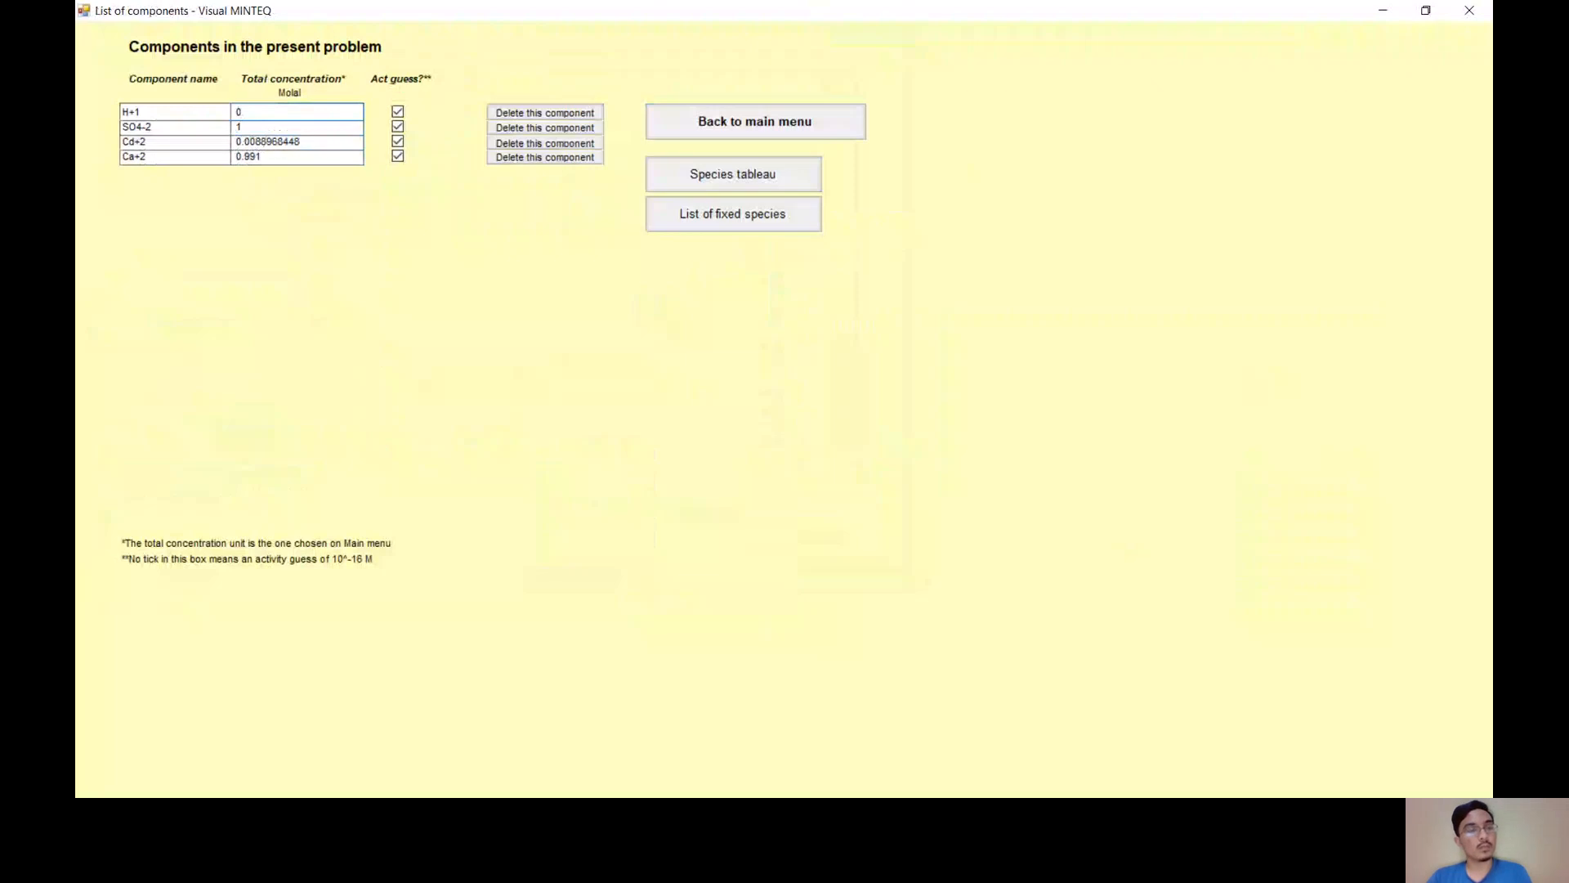
type(".0")
key("BackSpace")
key("BackSpace")
key("BackSpace")
type("1")
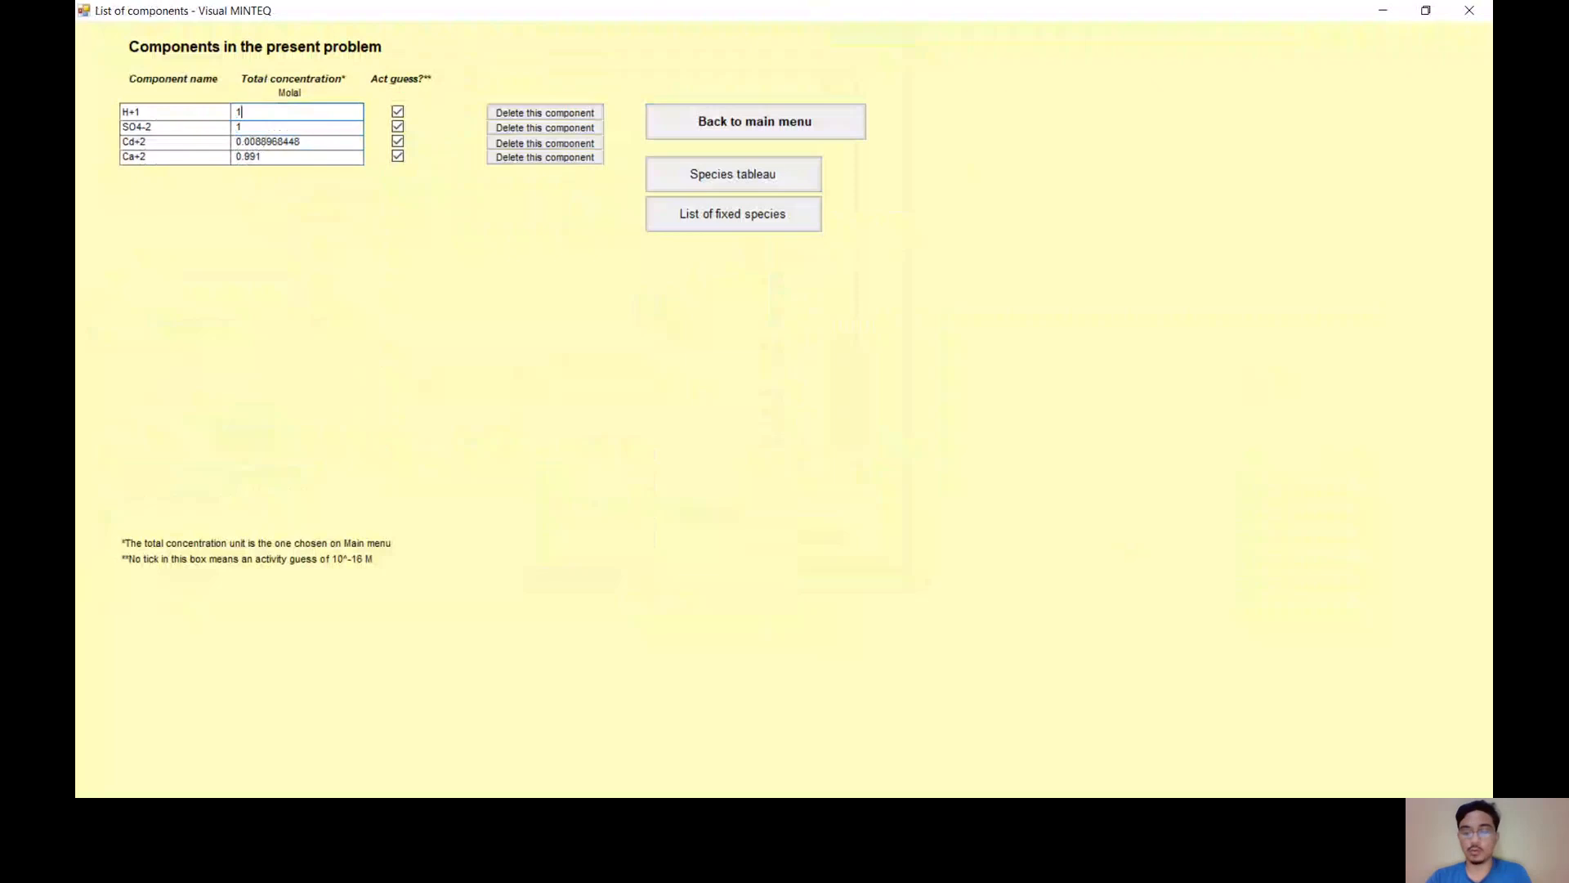
type(".009")
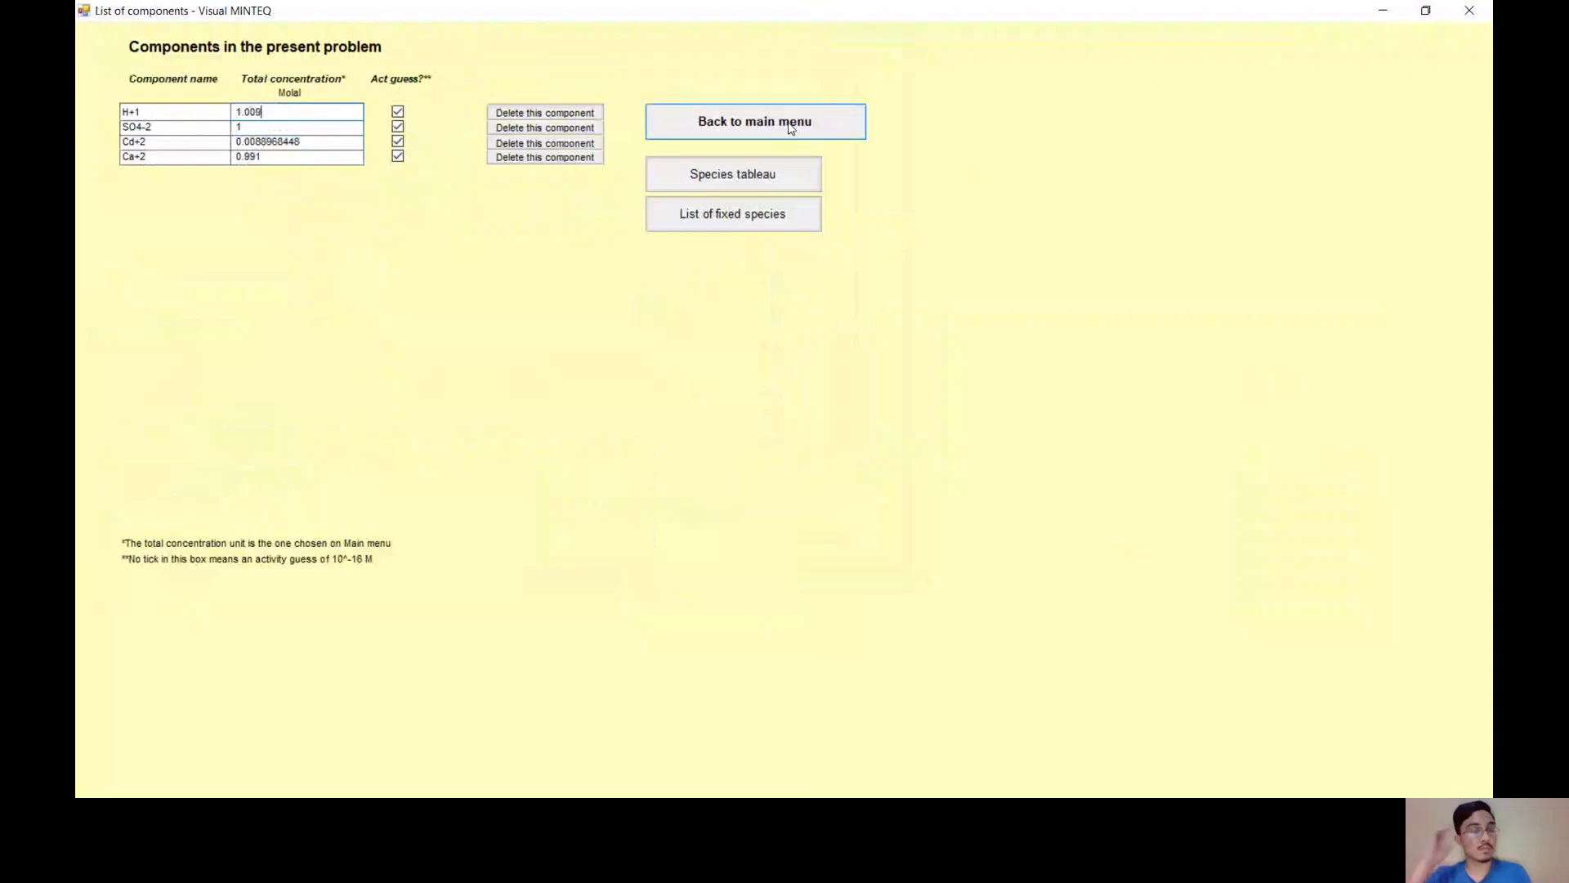
left_click(664, 133)
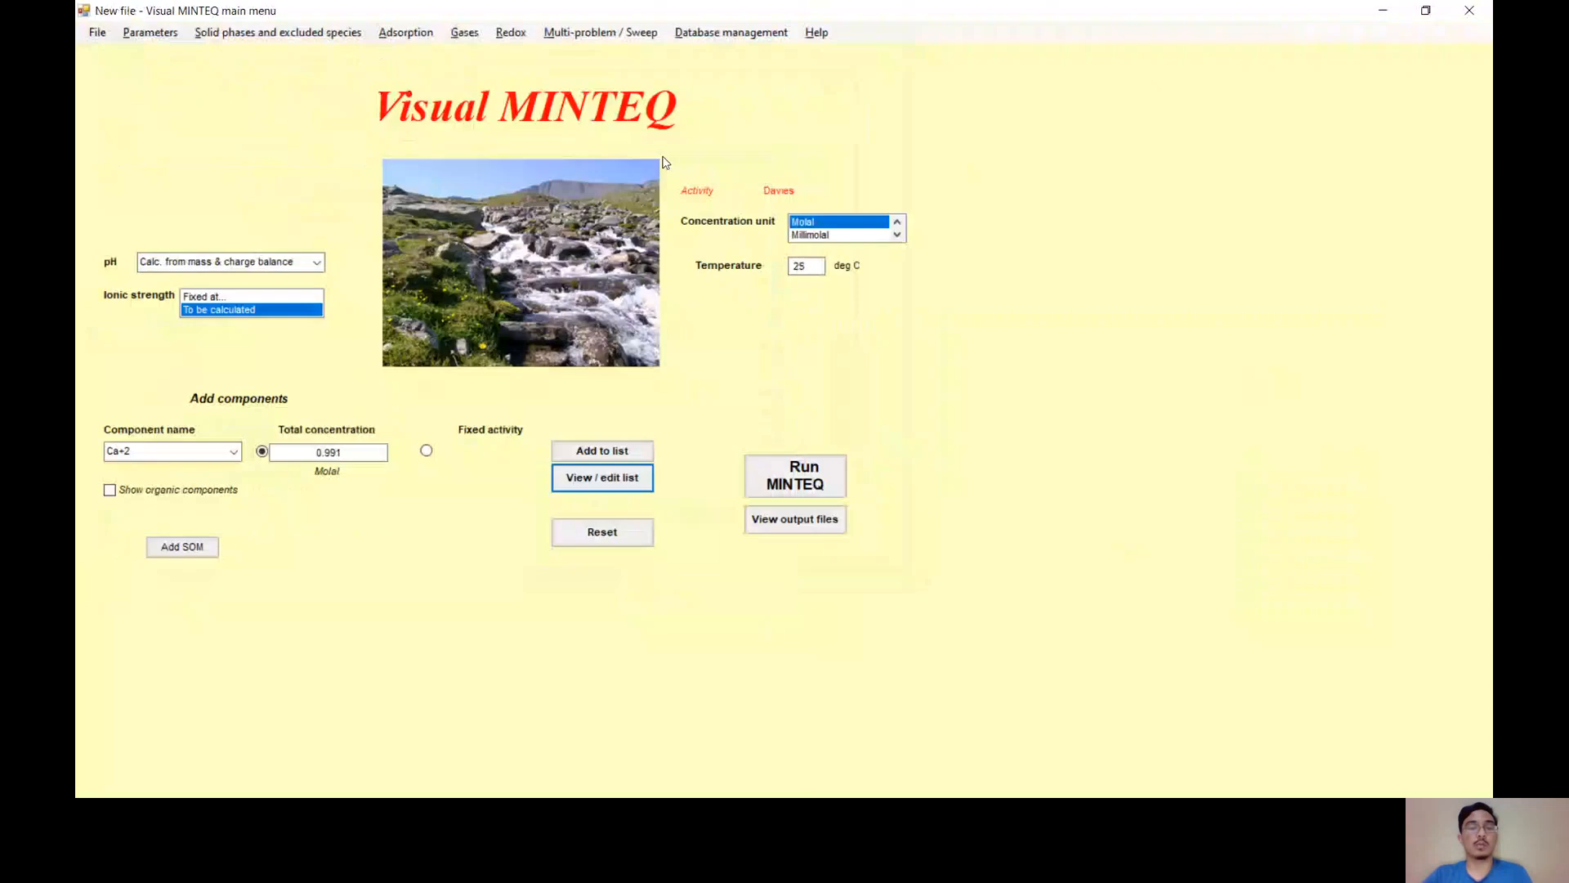
- Run the MINTEQ calculation and select the calculated pH value in the output
left_click(826, 470)
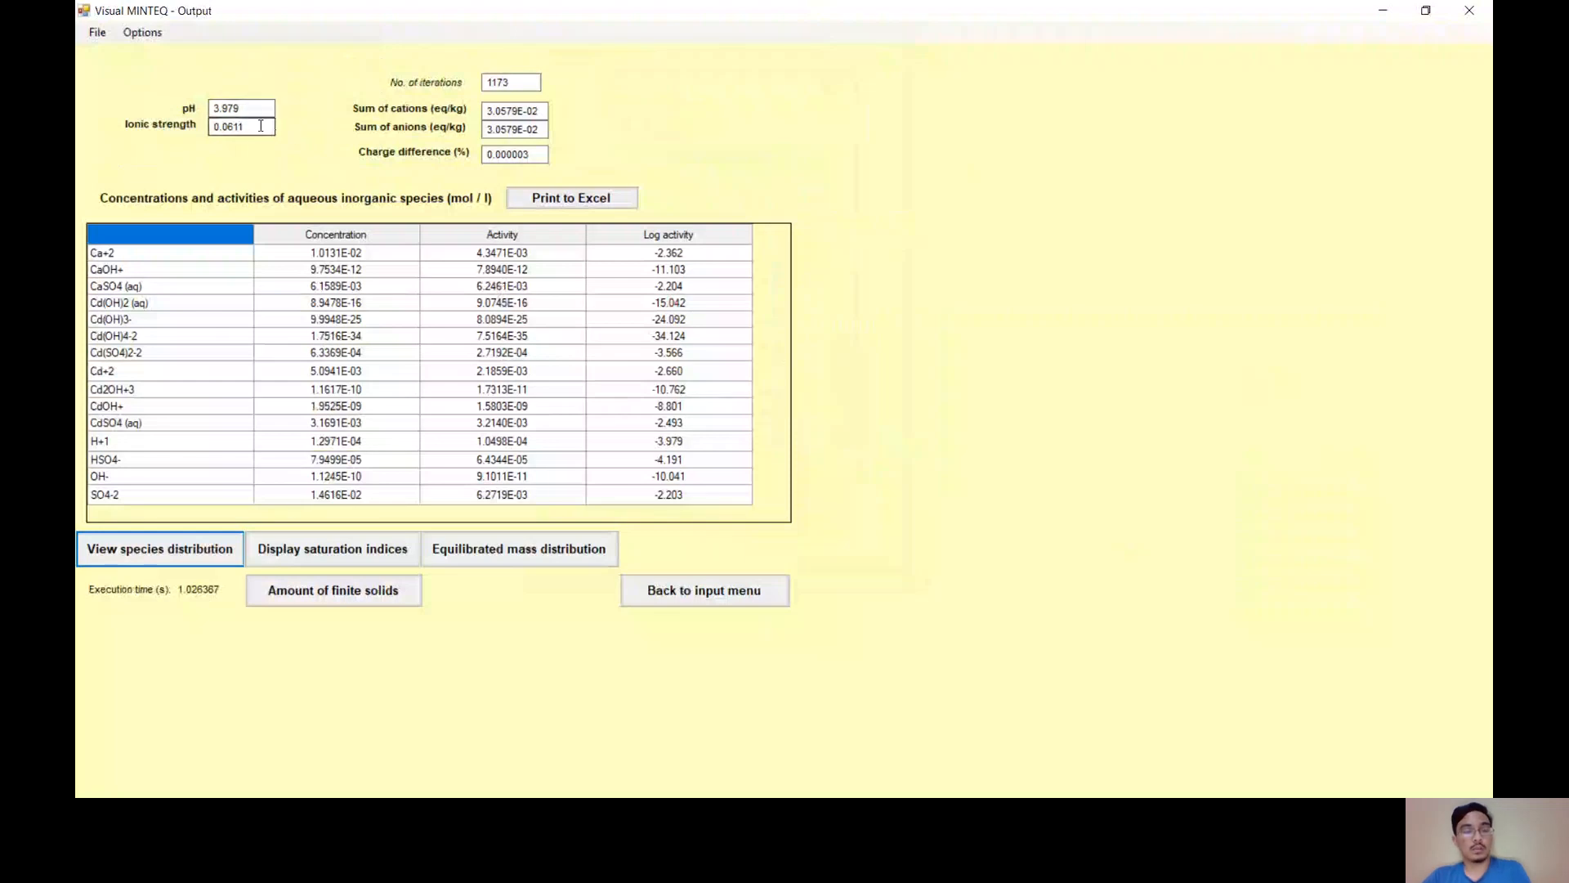
left_click(246, 107)
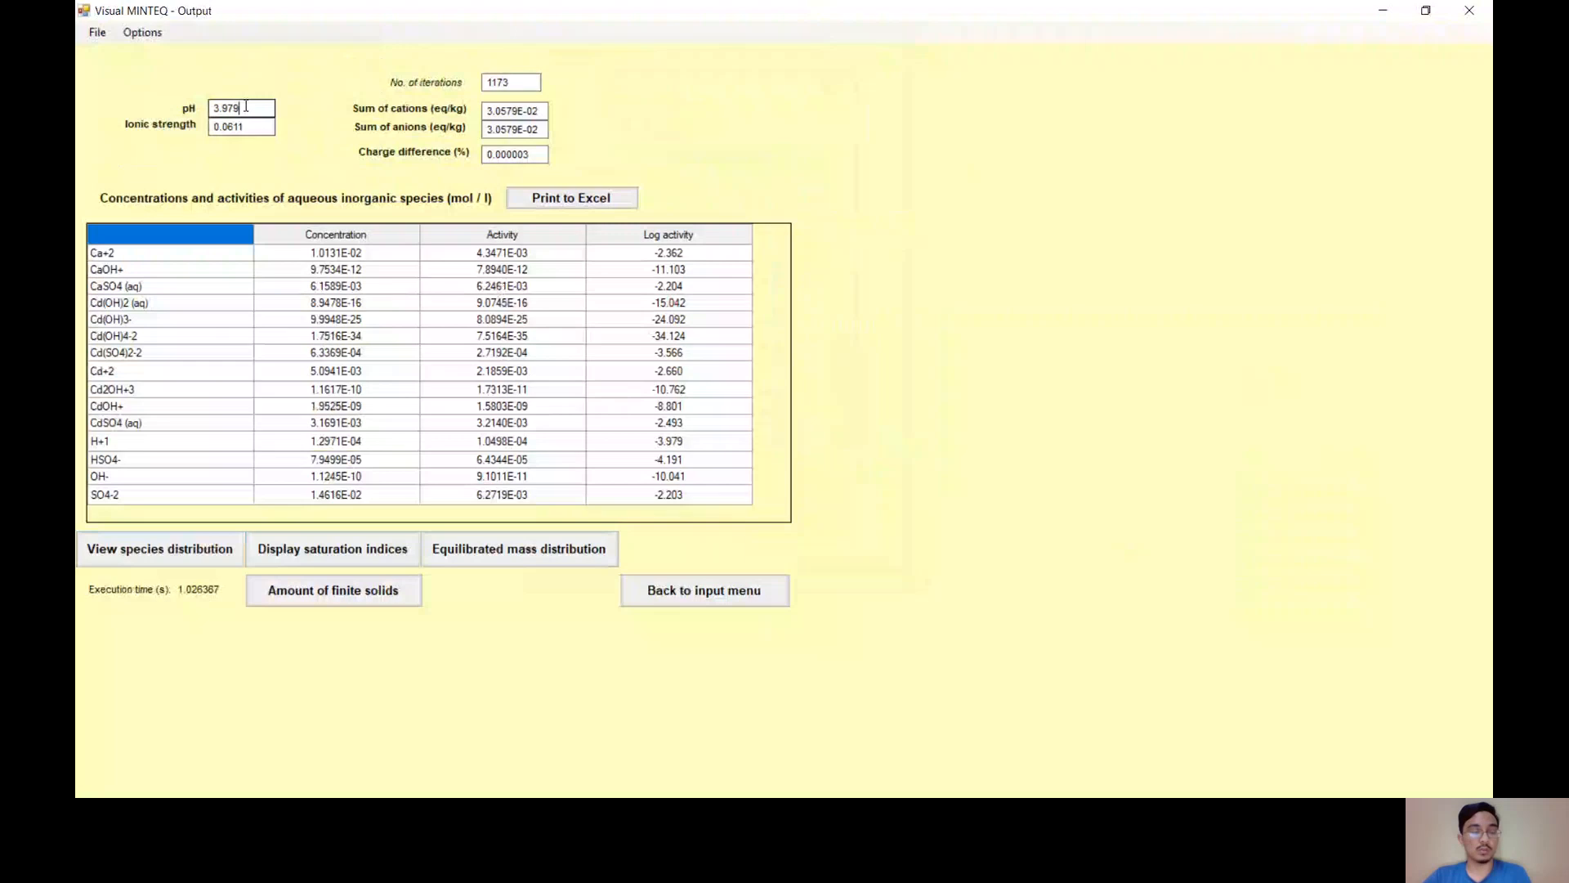
left_click_drag(246, 107, 194, 110)
- Switch to the Excel workbook and enter the heading "After addition of 0.991L of Ca(OH)2" in cell K1
key("alt+Tab")
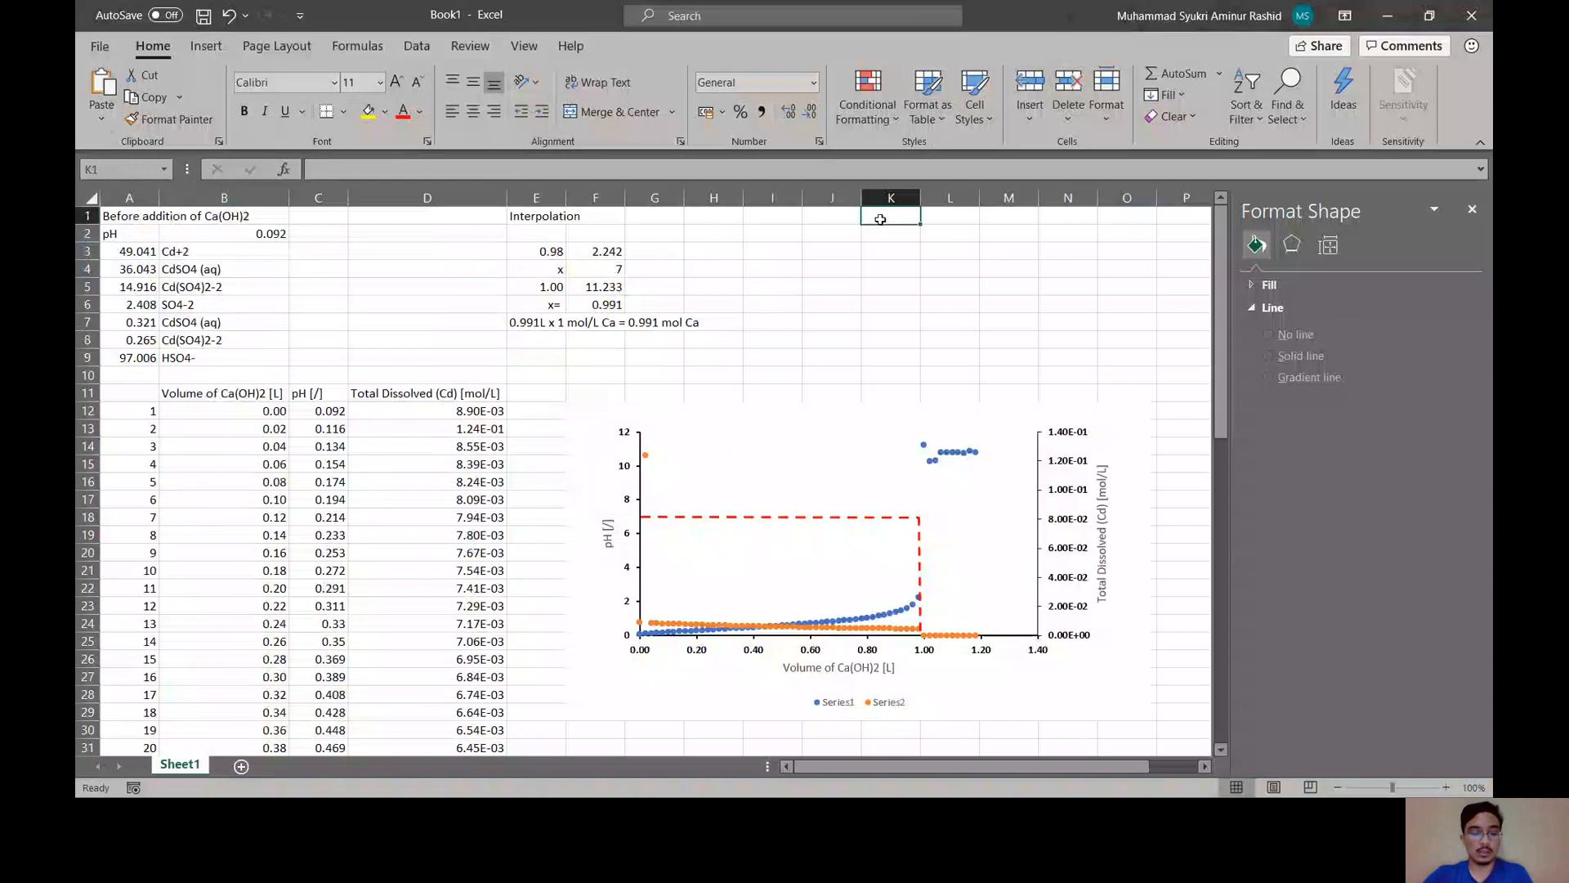
left_click(881, 217)
type("After")
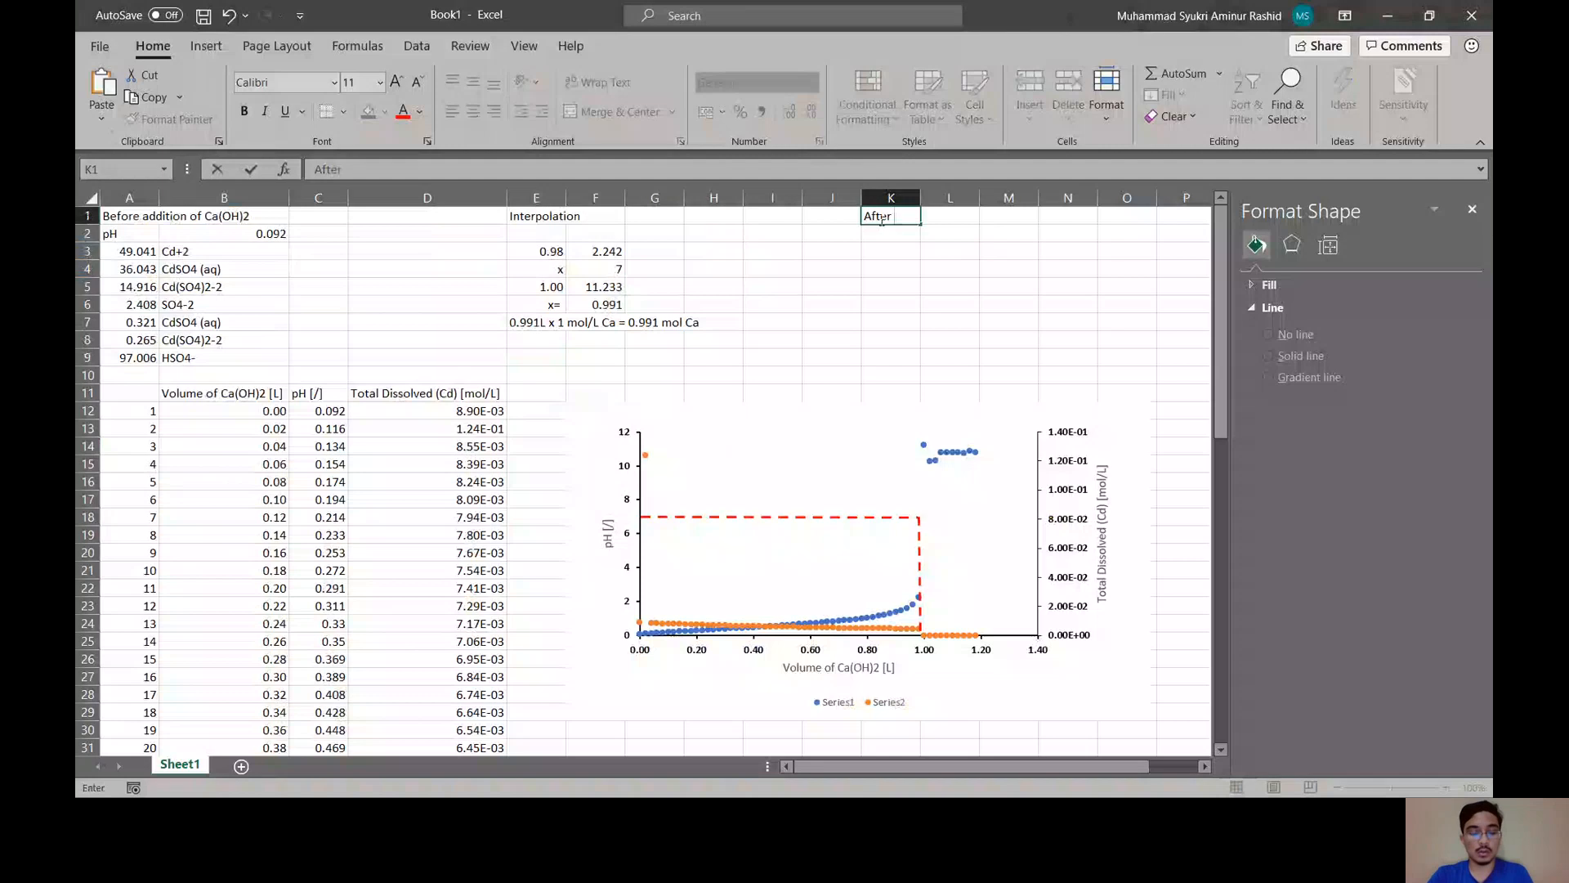
type(" addit")
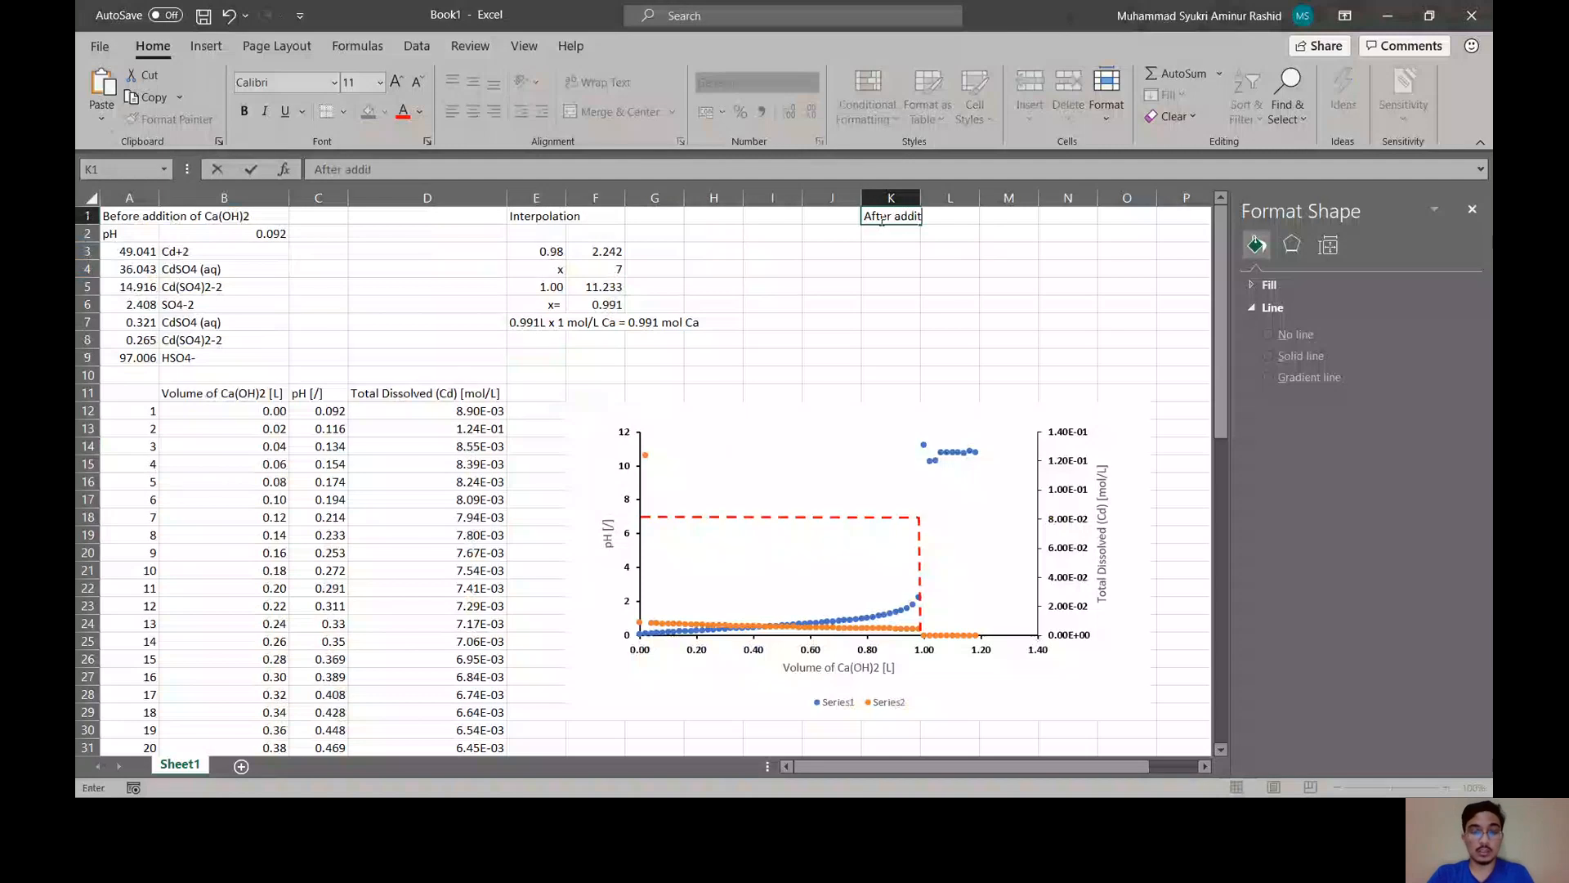
type("ion of 0")
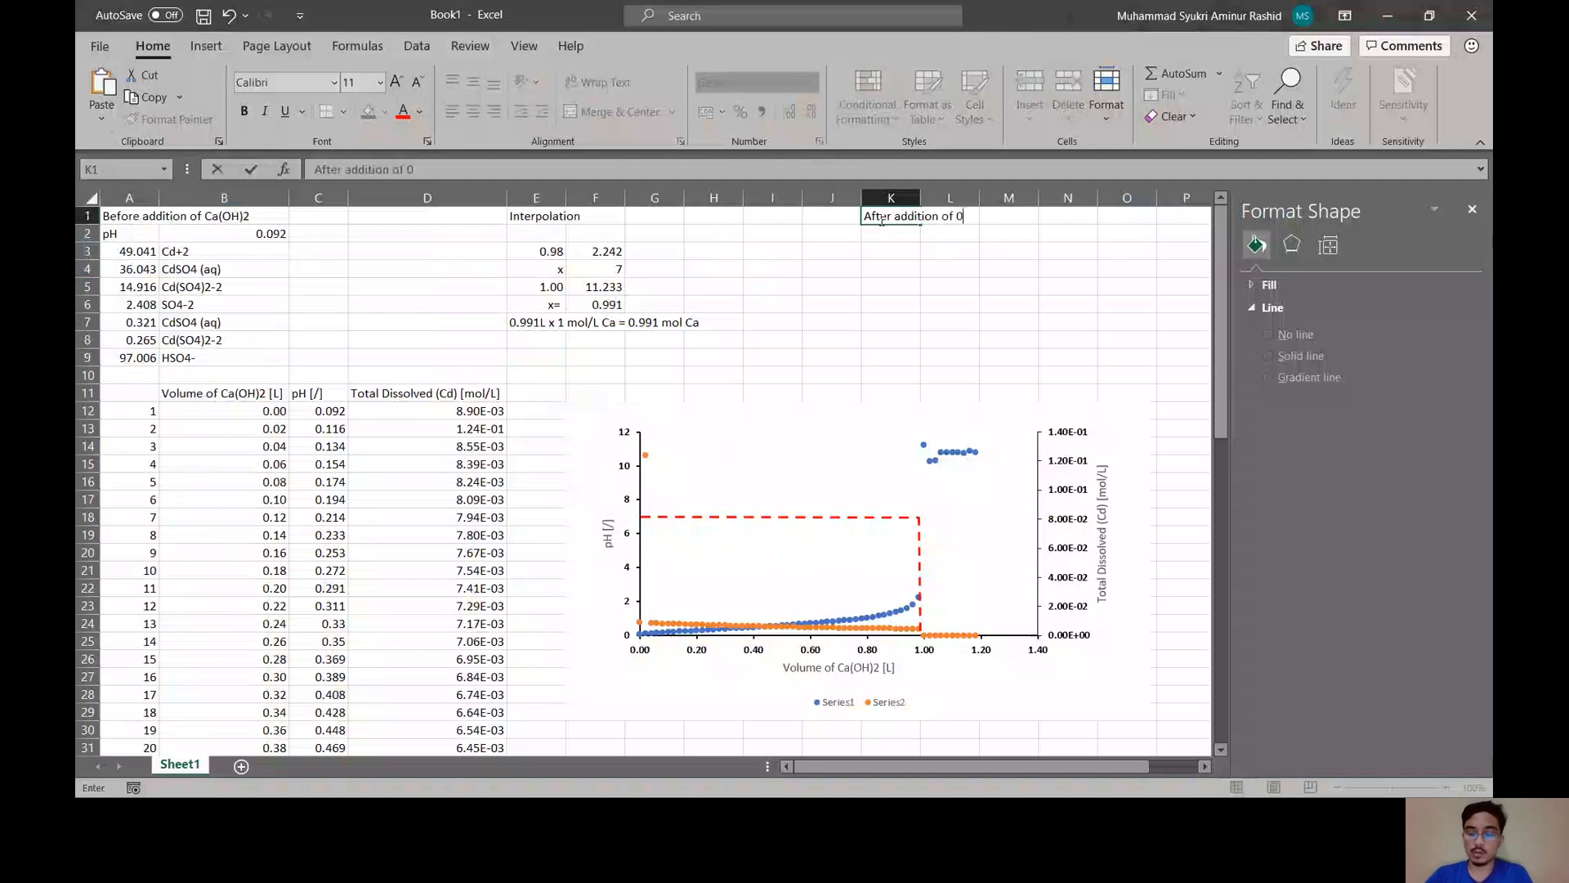
type(".991L ")
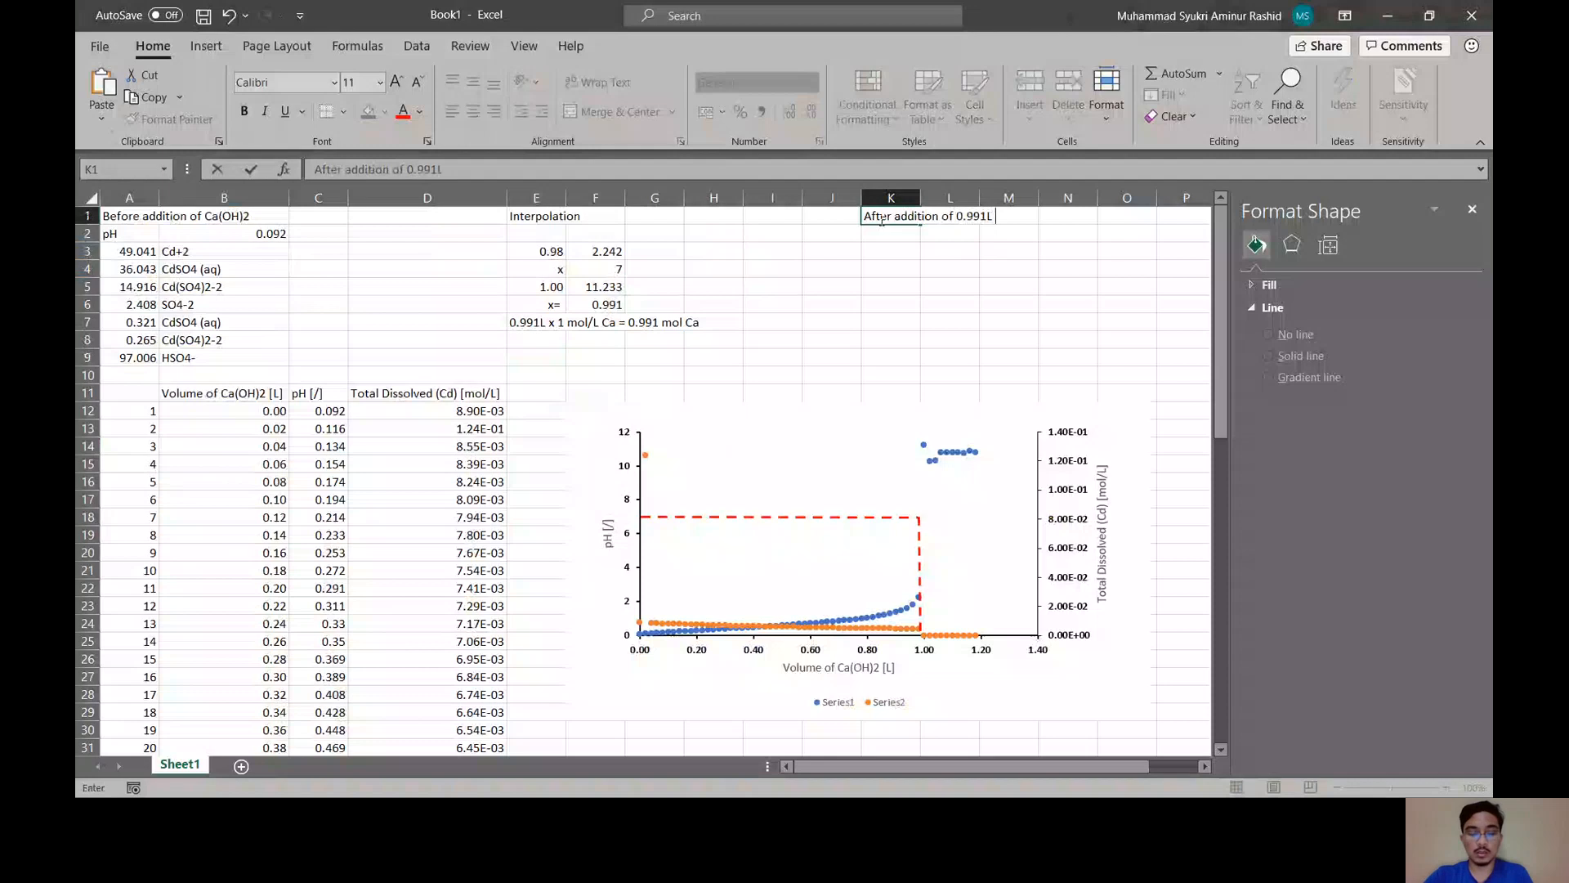
type("of Ca")
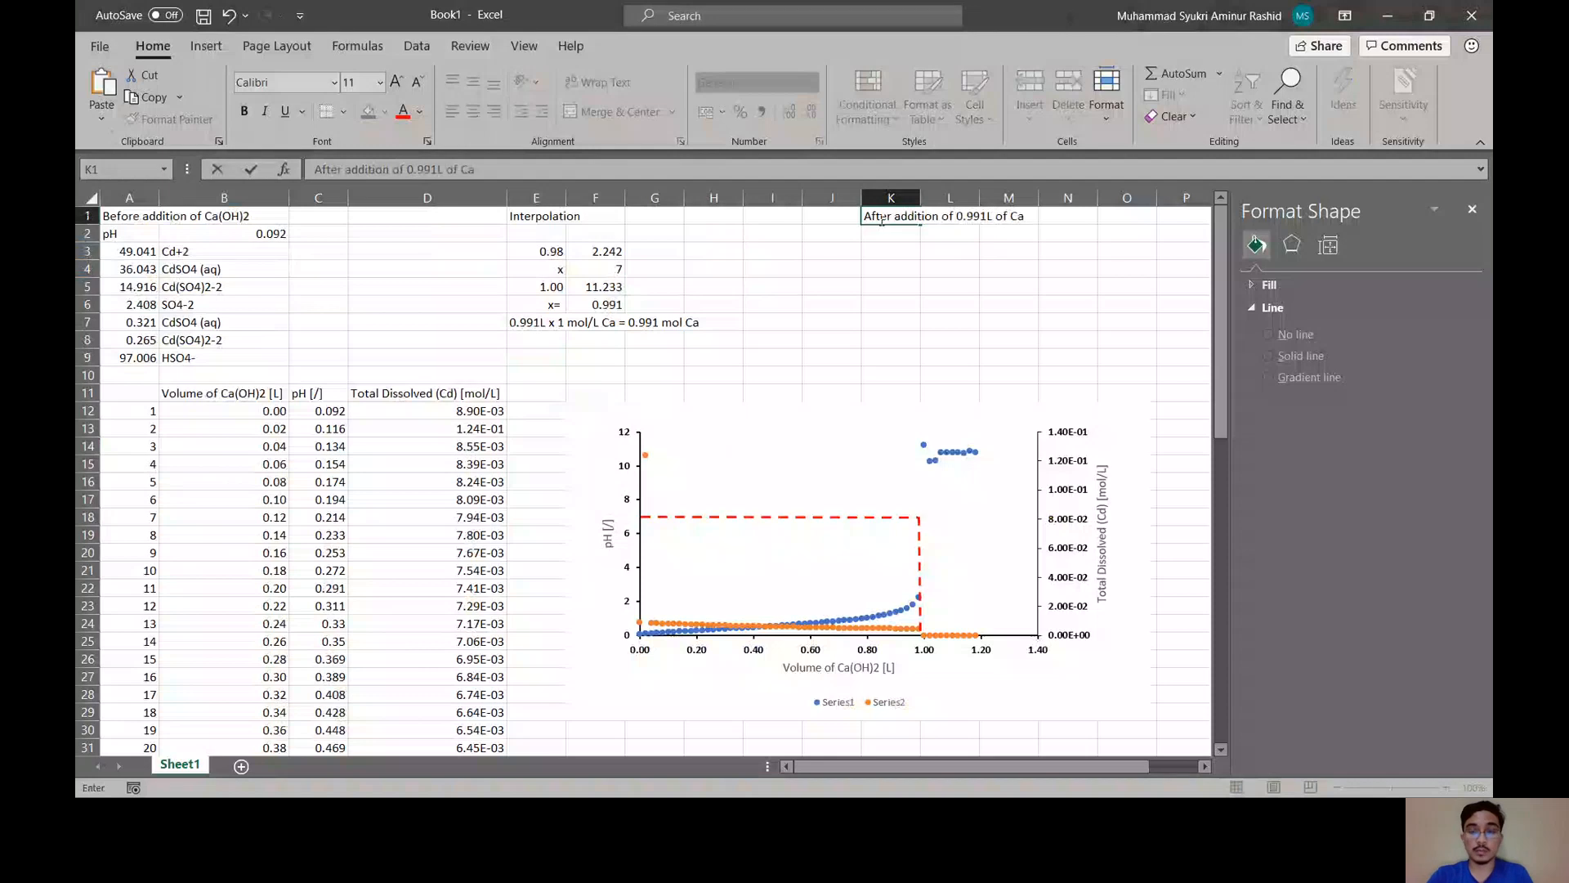
type("(Oh")
key("BackSpace")
type("H)2")
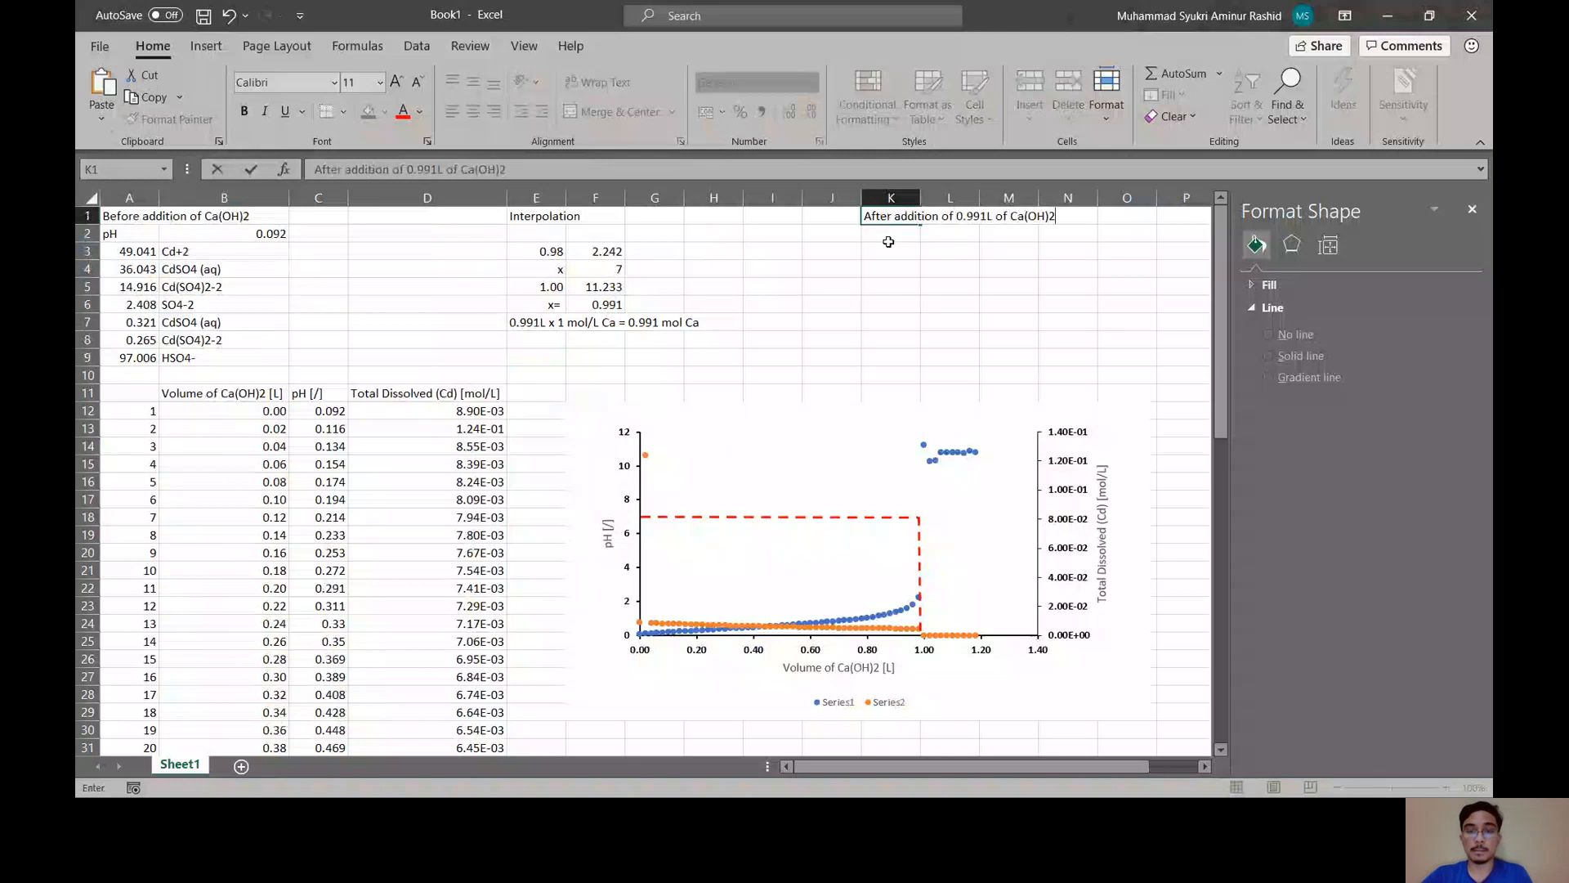
- Label cell K2 "pH" and copy the calculated pH of 3.979 from the Visual MINTEQ output into cell L2
left_click(892, 232)
type("pH")
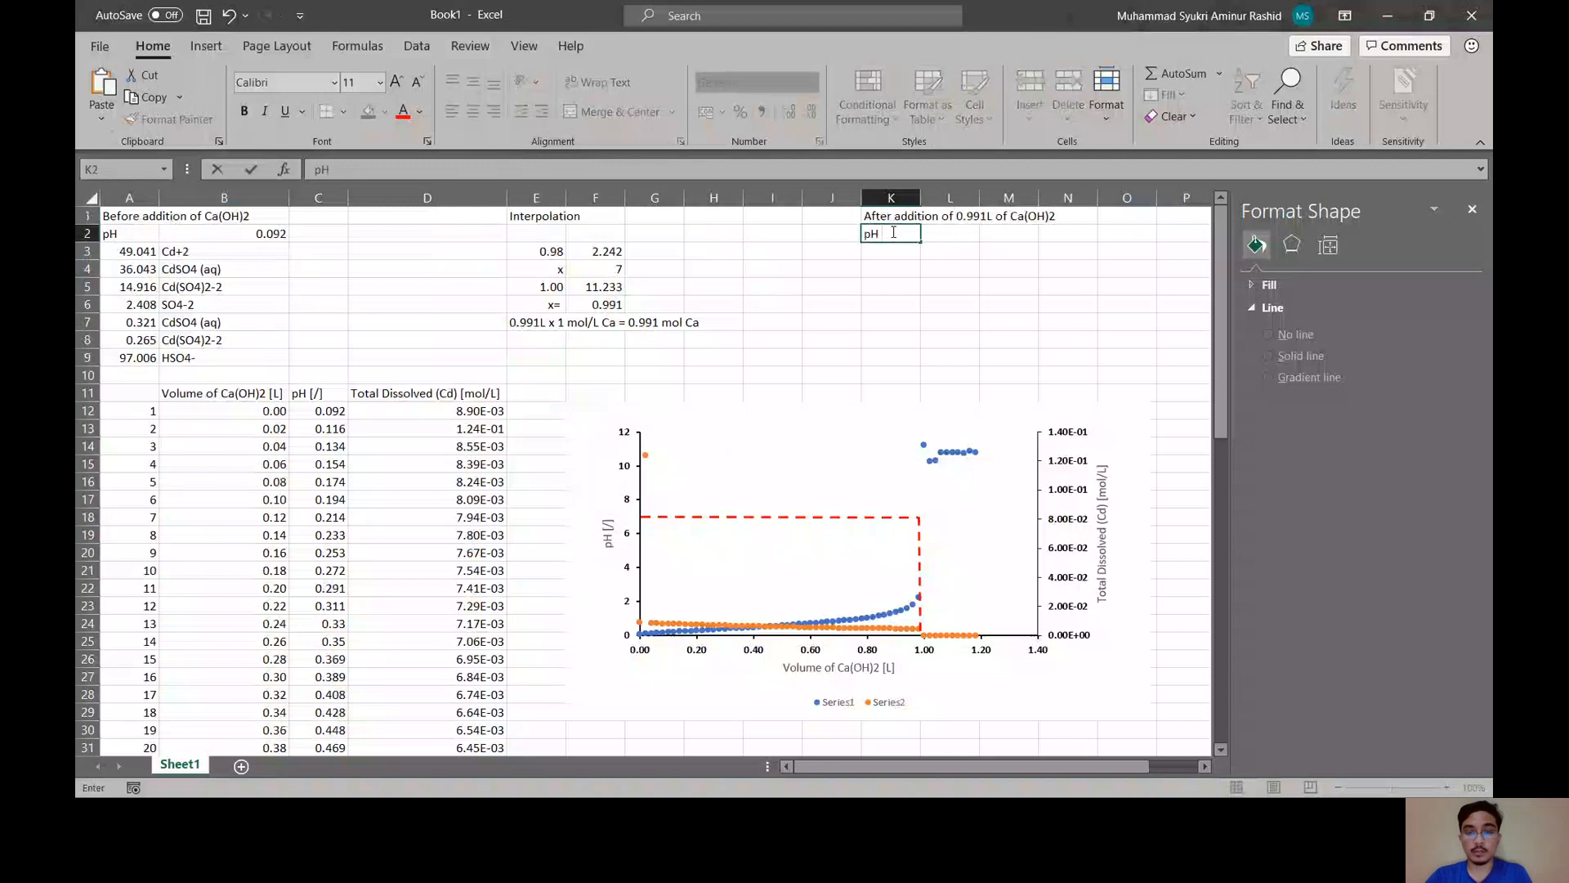
key("Tab")
key("ctrl+c")
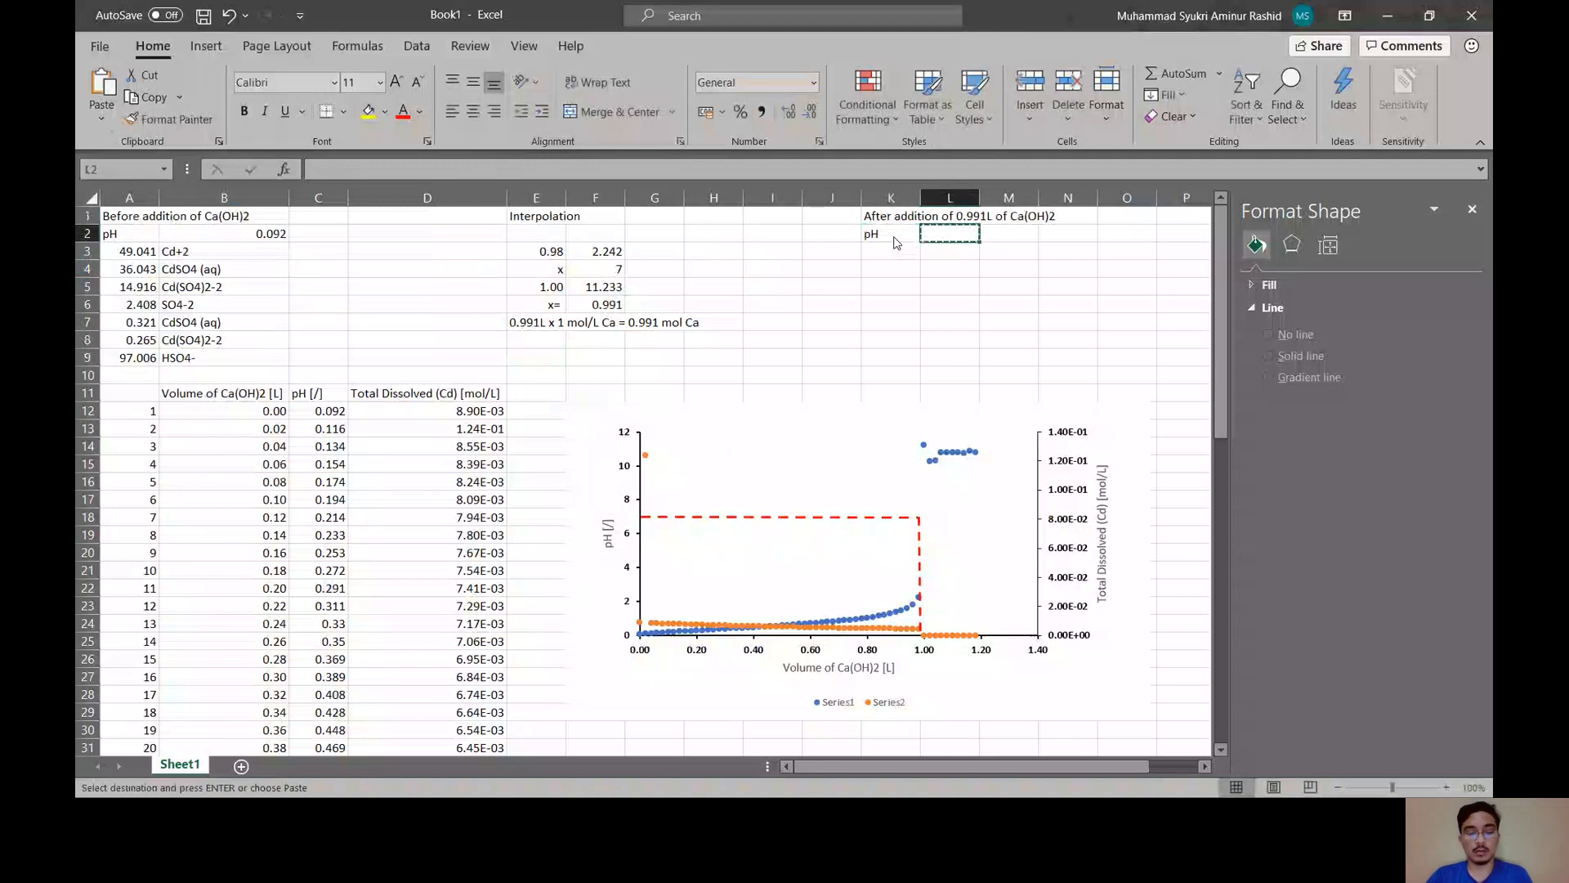
key("alt+Tab")
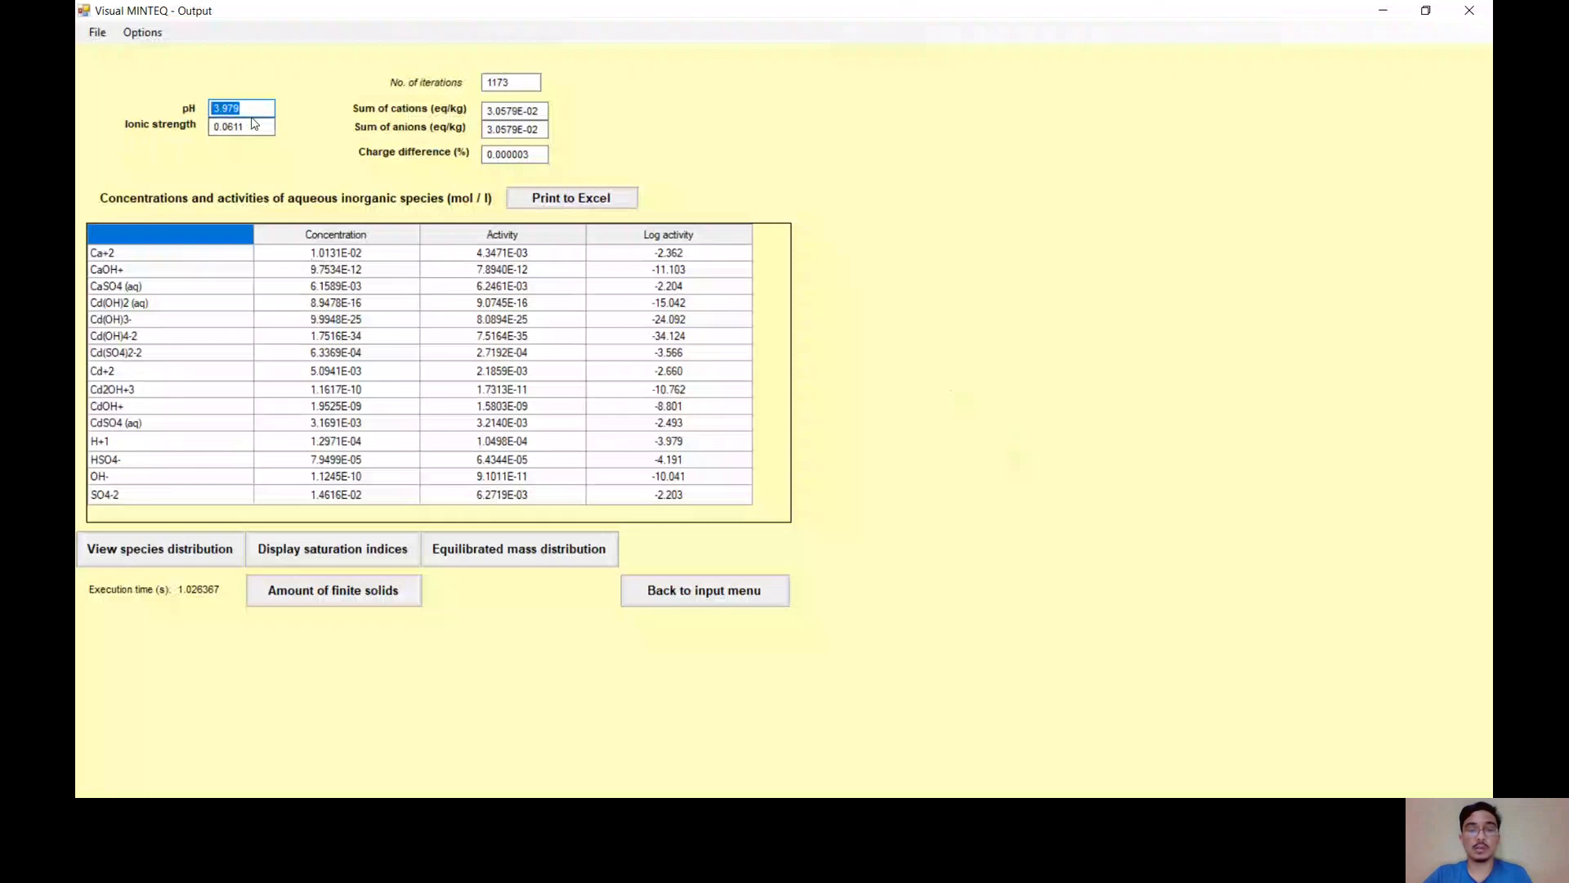
key("alt+Tab")
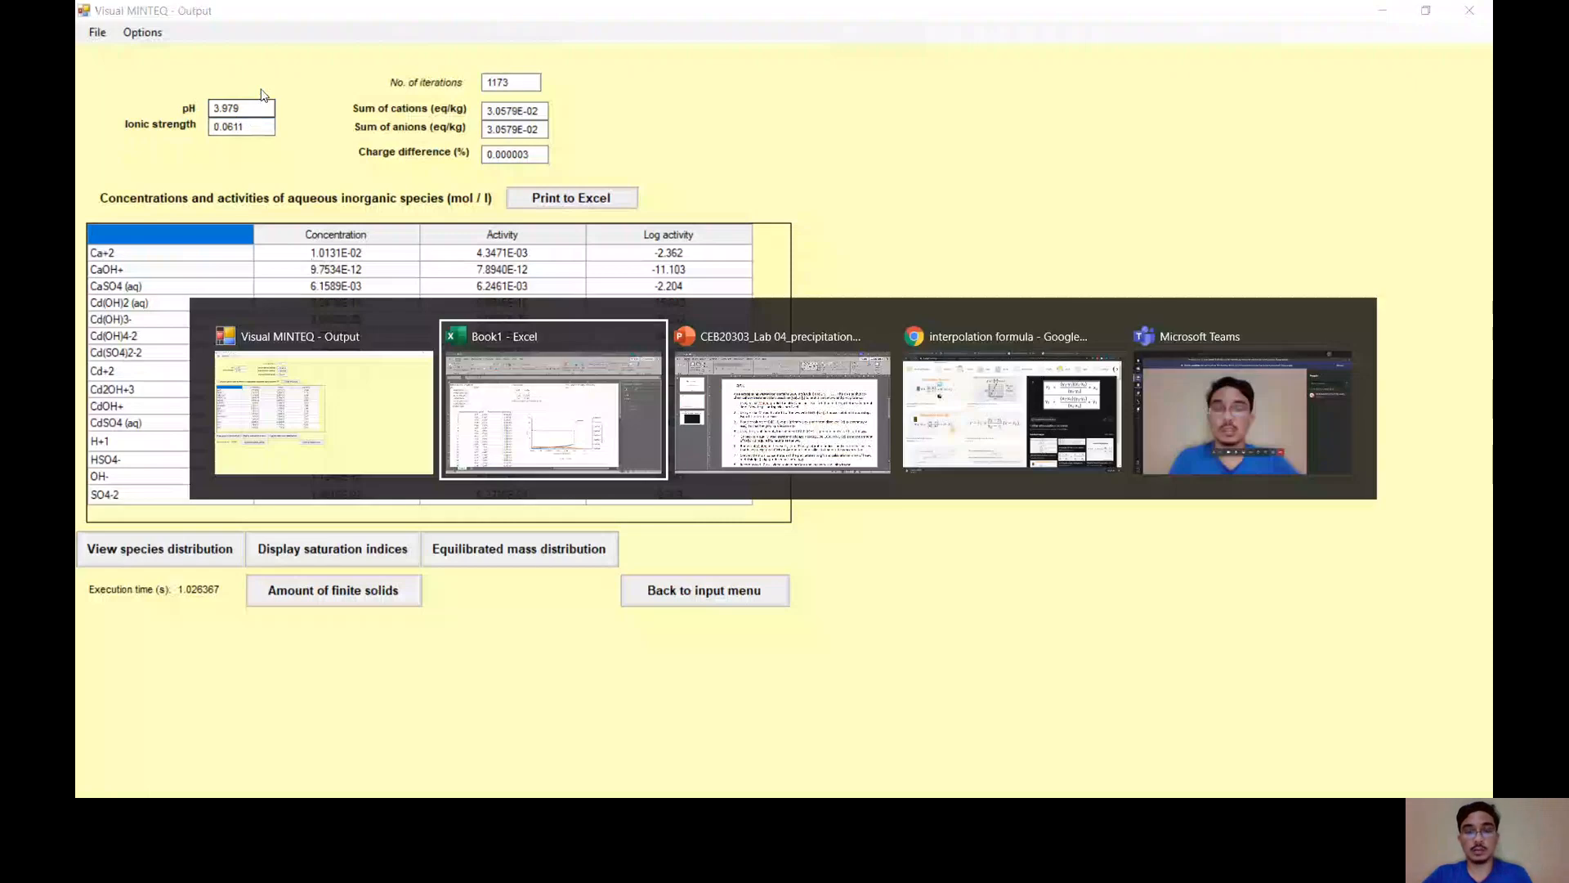
key("ctrl+v")
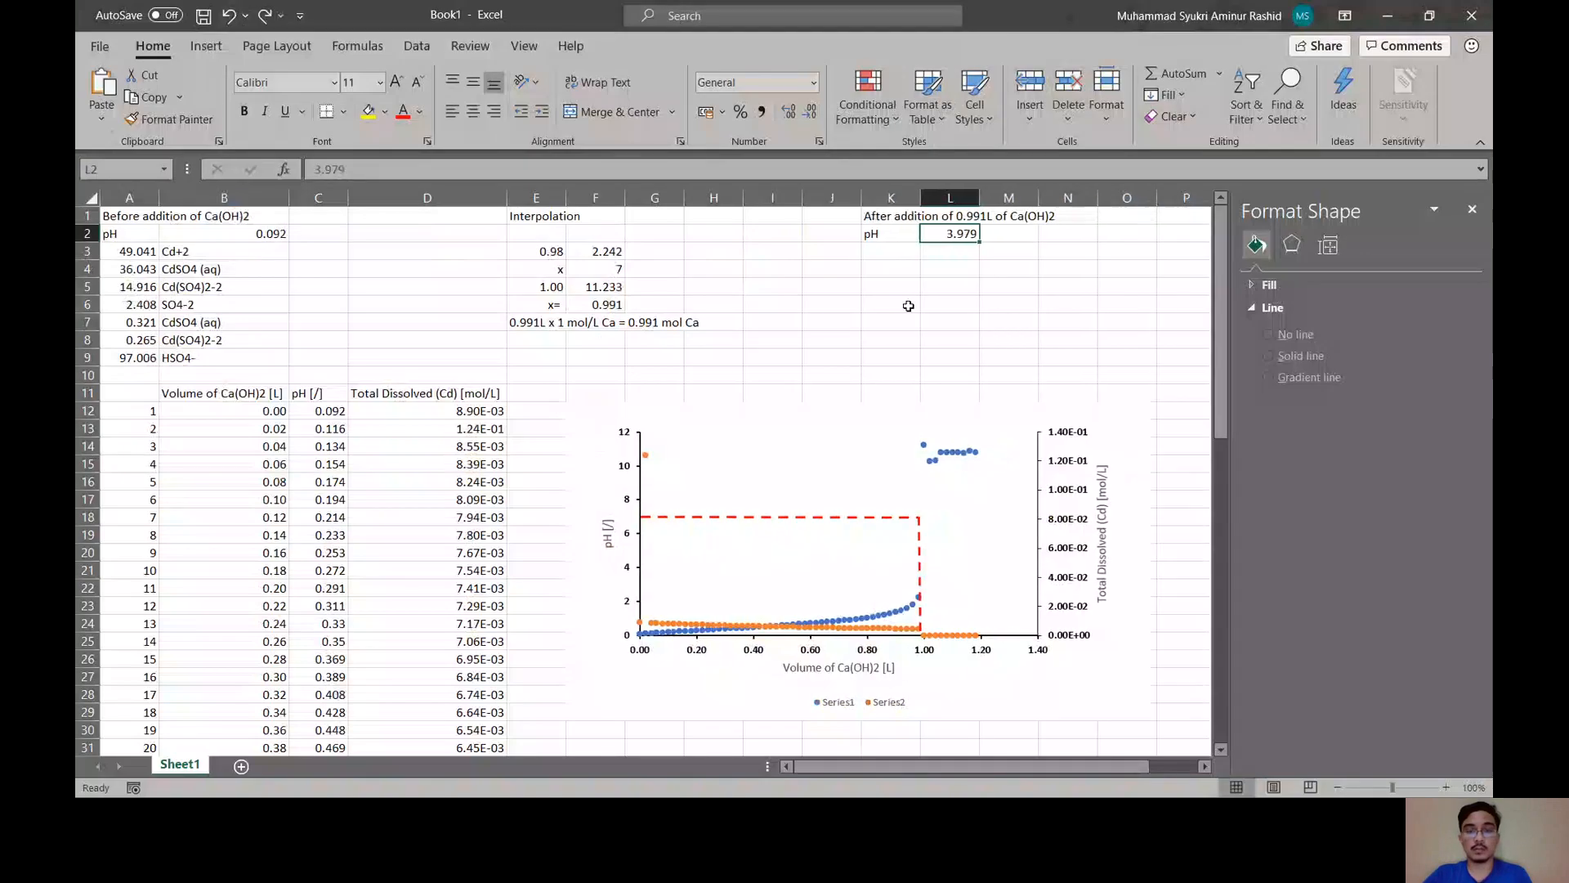
- Check the PowerPoint task slide, switch to the Visual MINTEQ output and display the saturation indices, selecting the Gypsum row
left_click(898, 252)
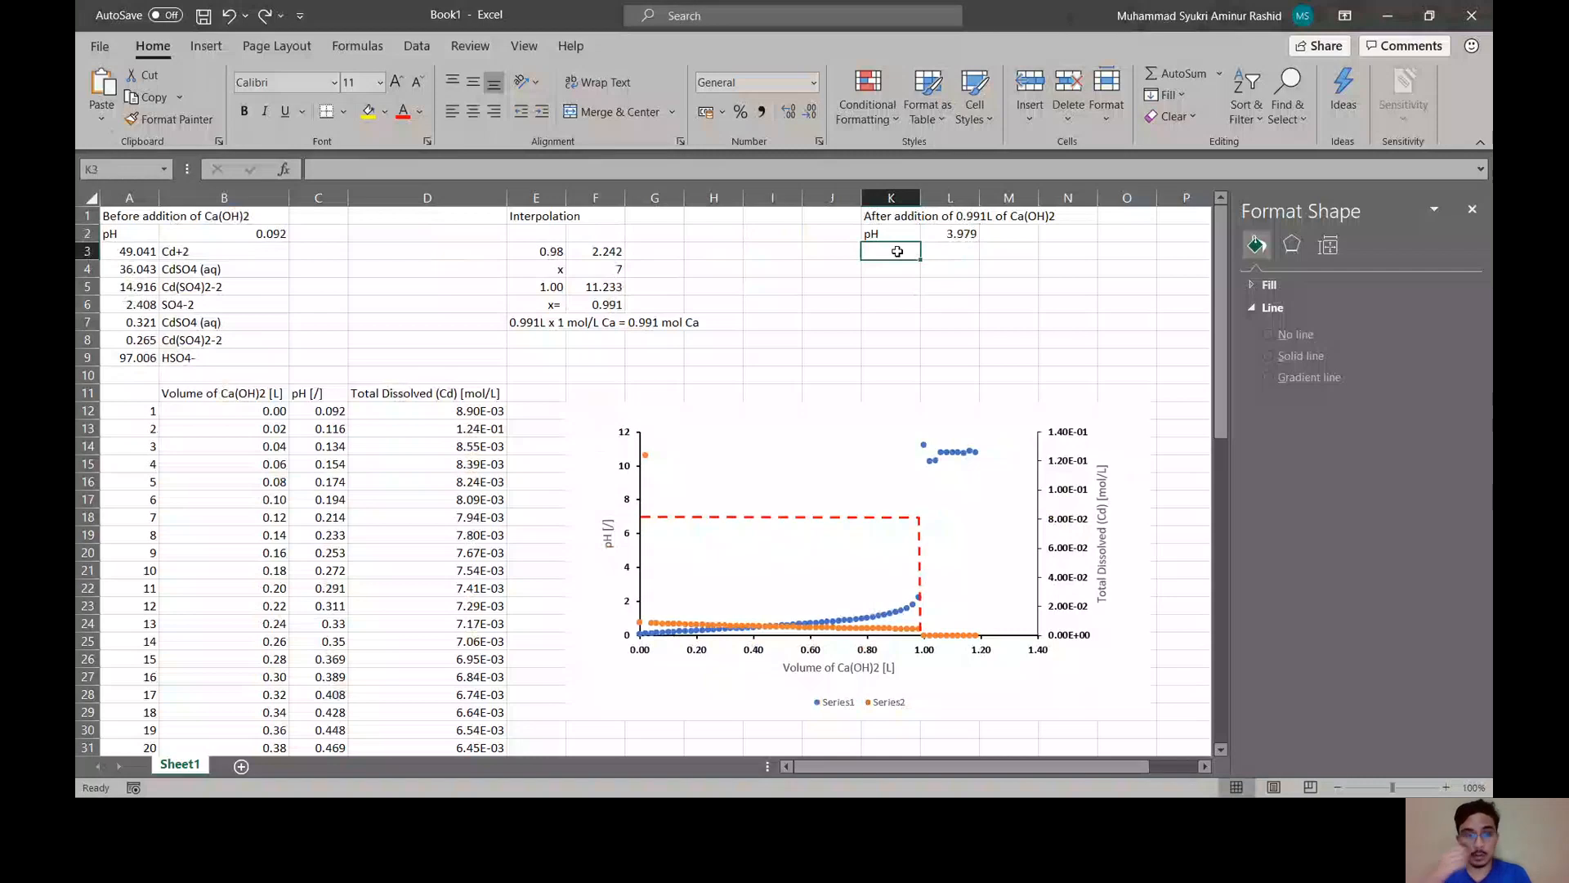
key("alt+Tab")
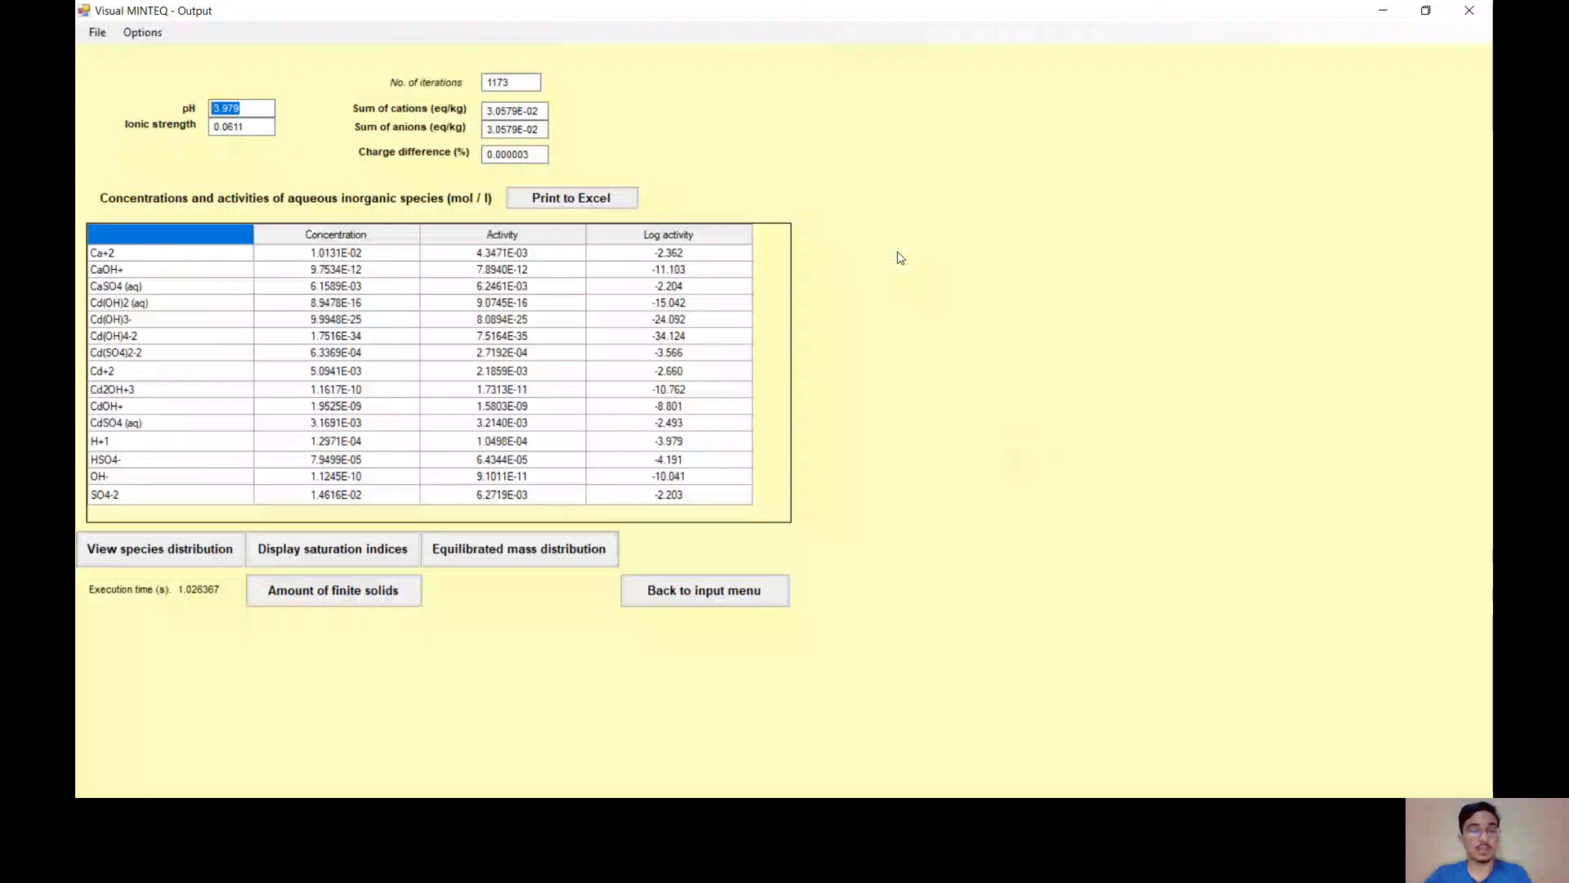
key("alt+Tab")
key("Tab")
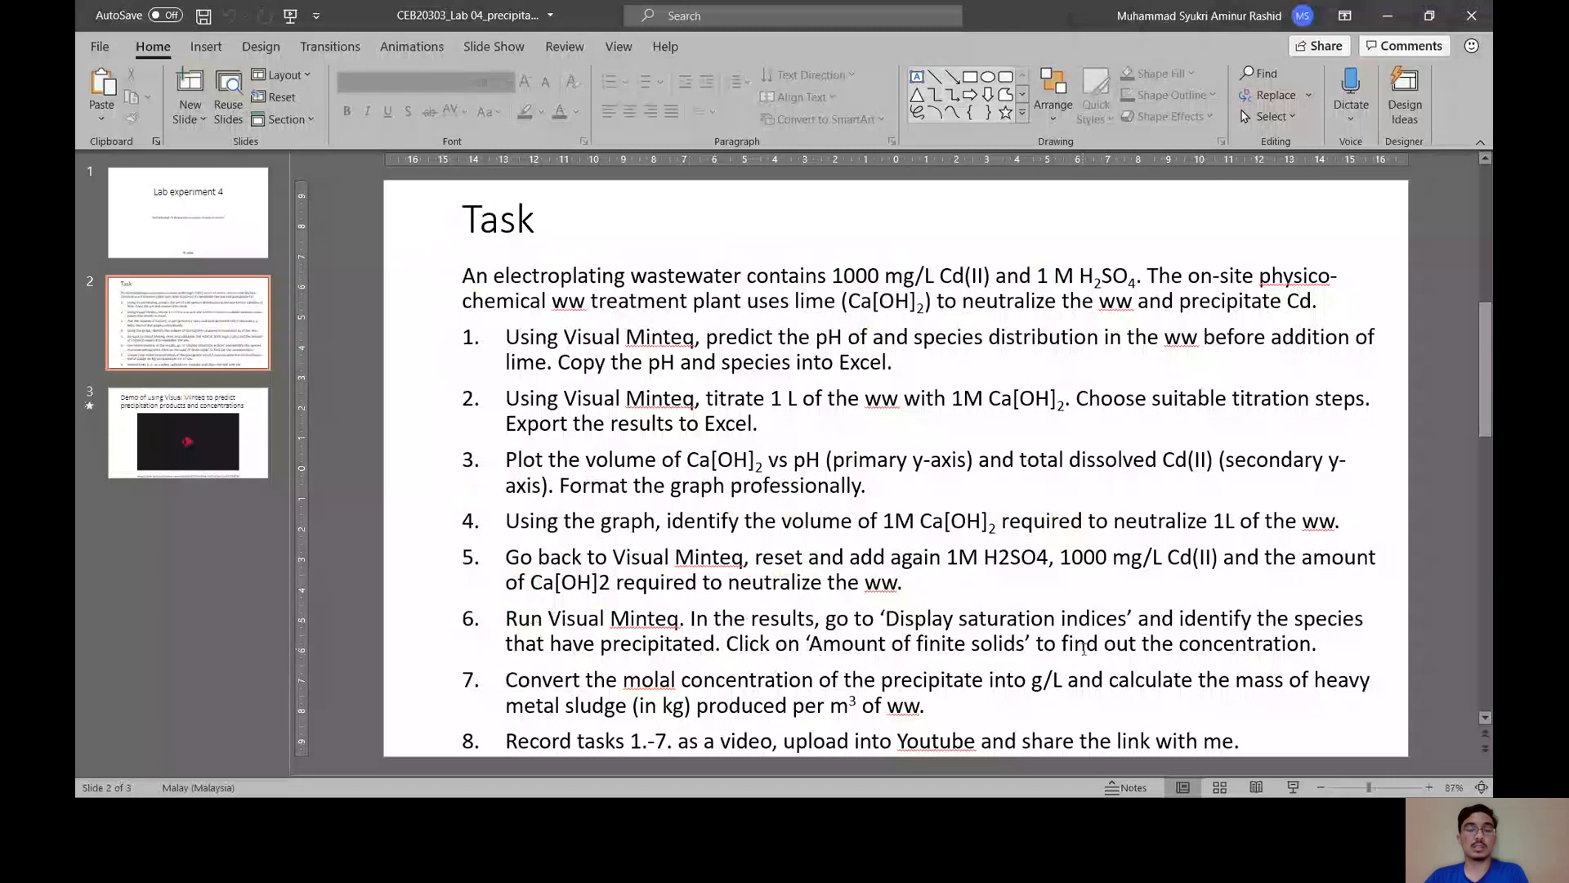
key("alt+Tab")
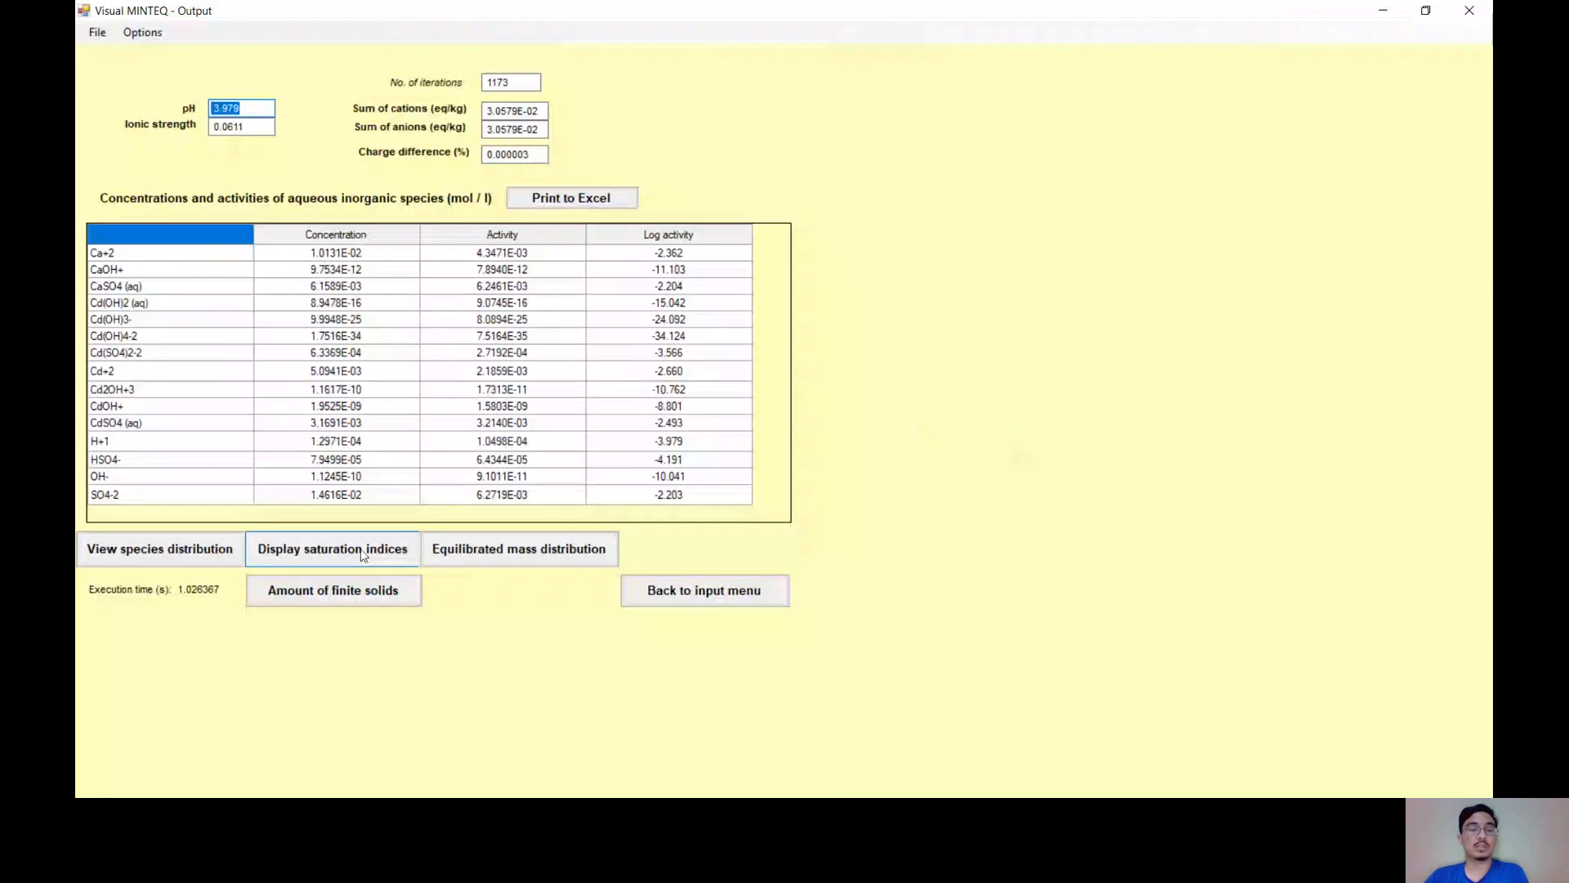
left_click(364, 554)
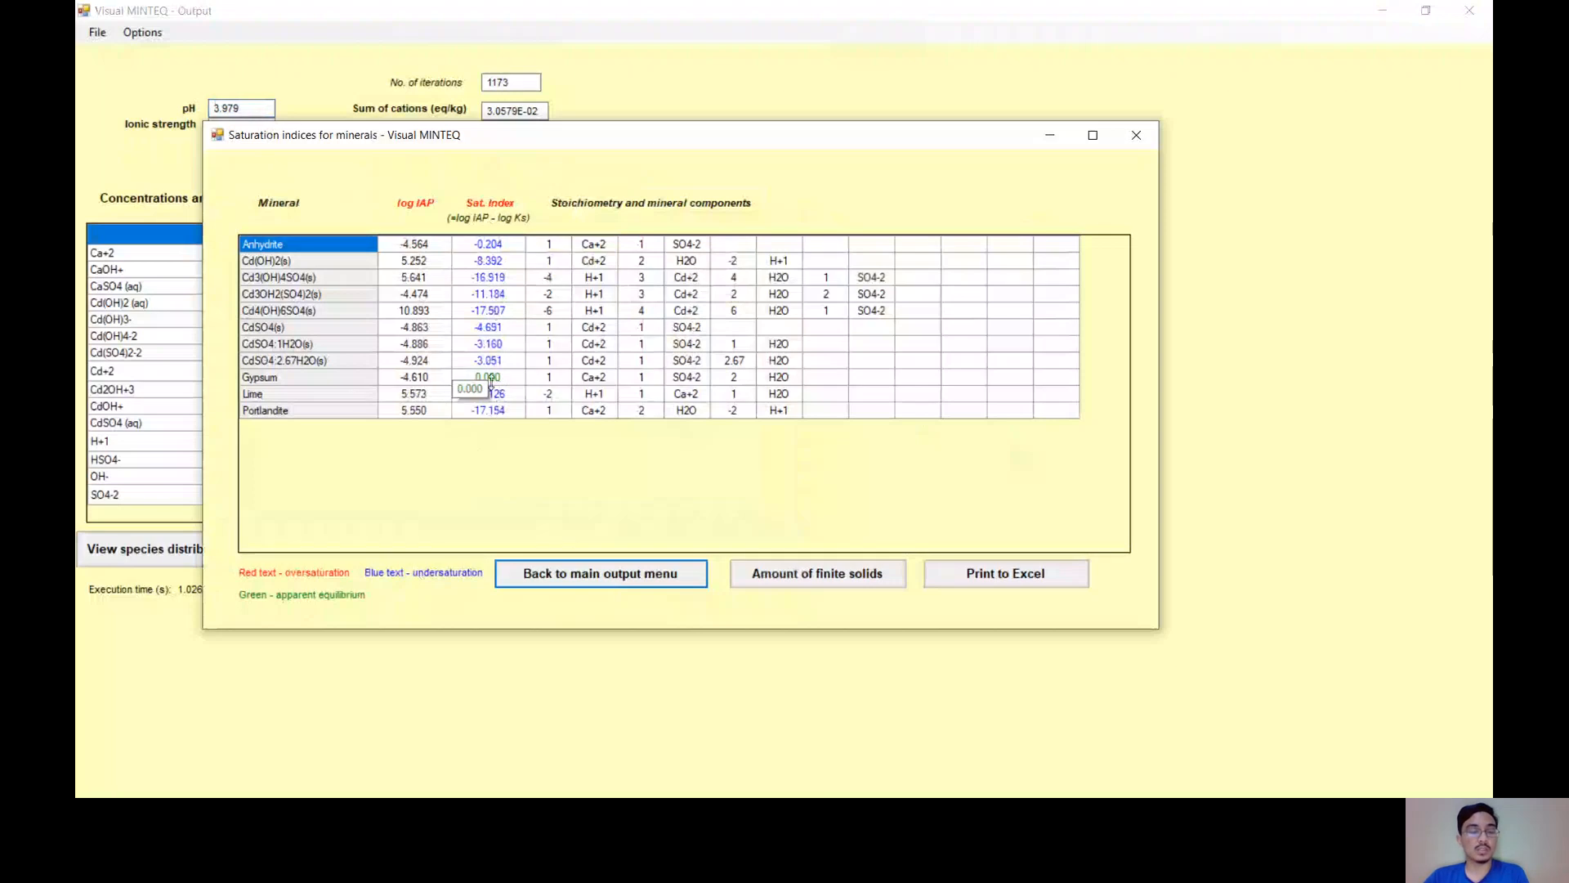
left_click(328, 380)
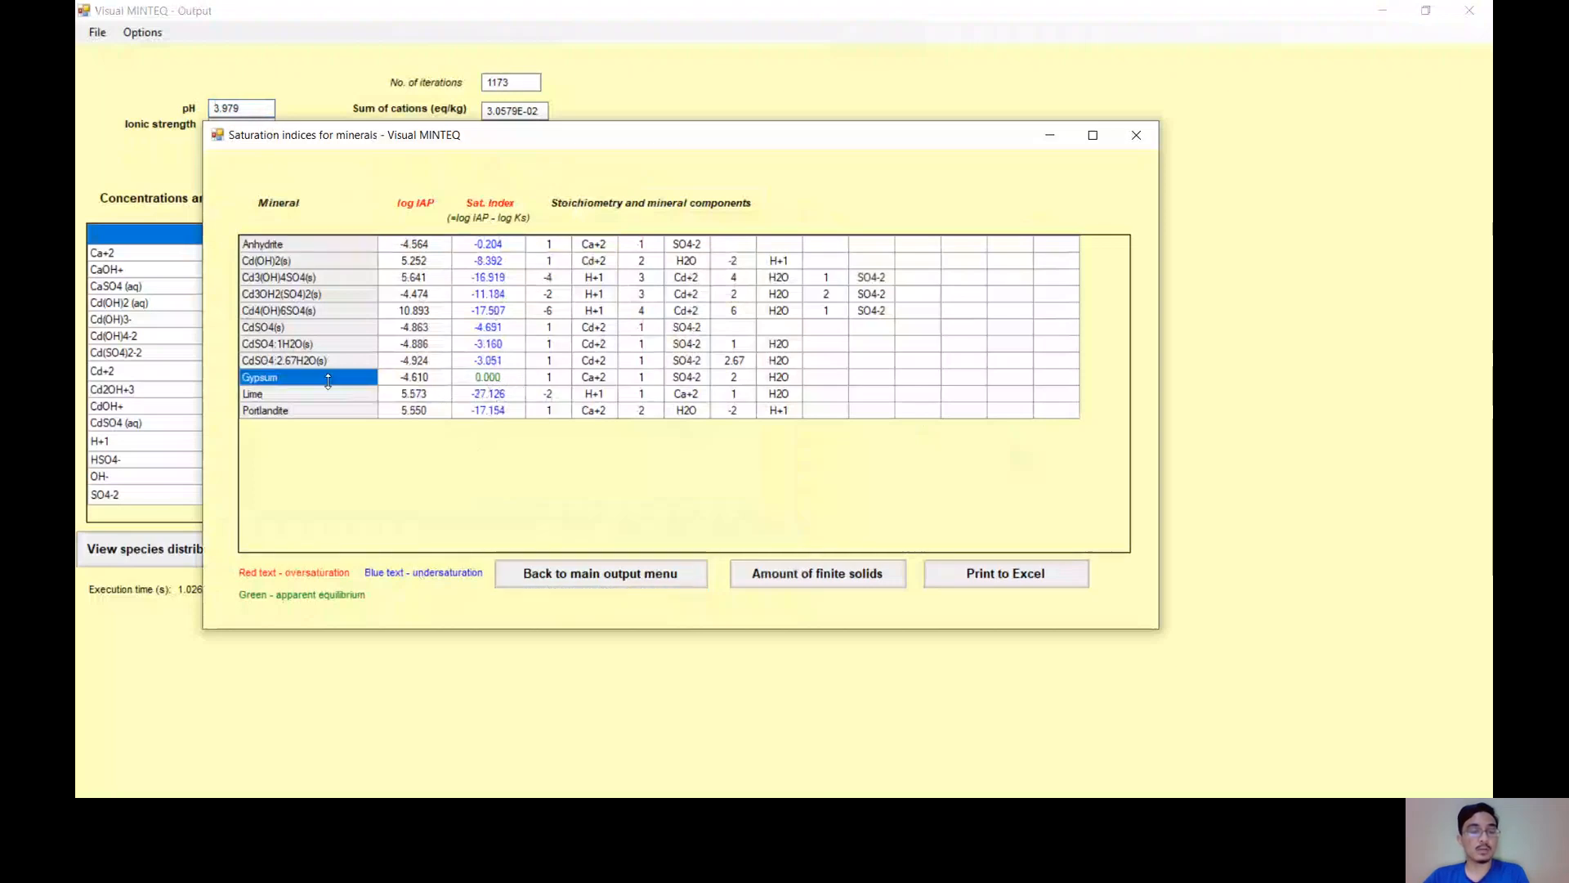
- Show the amount of finite solids and copy the Gypsum row with its equilibrium amount into Excel starting at cell K3
left_click(823, 579)
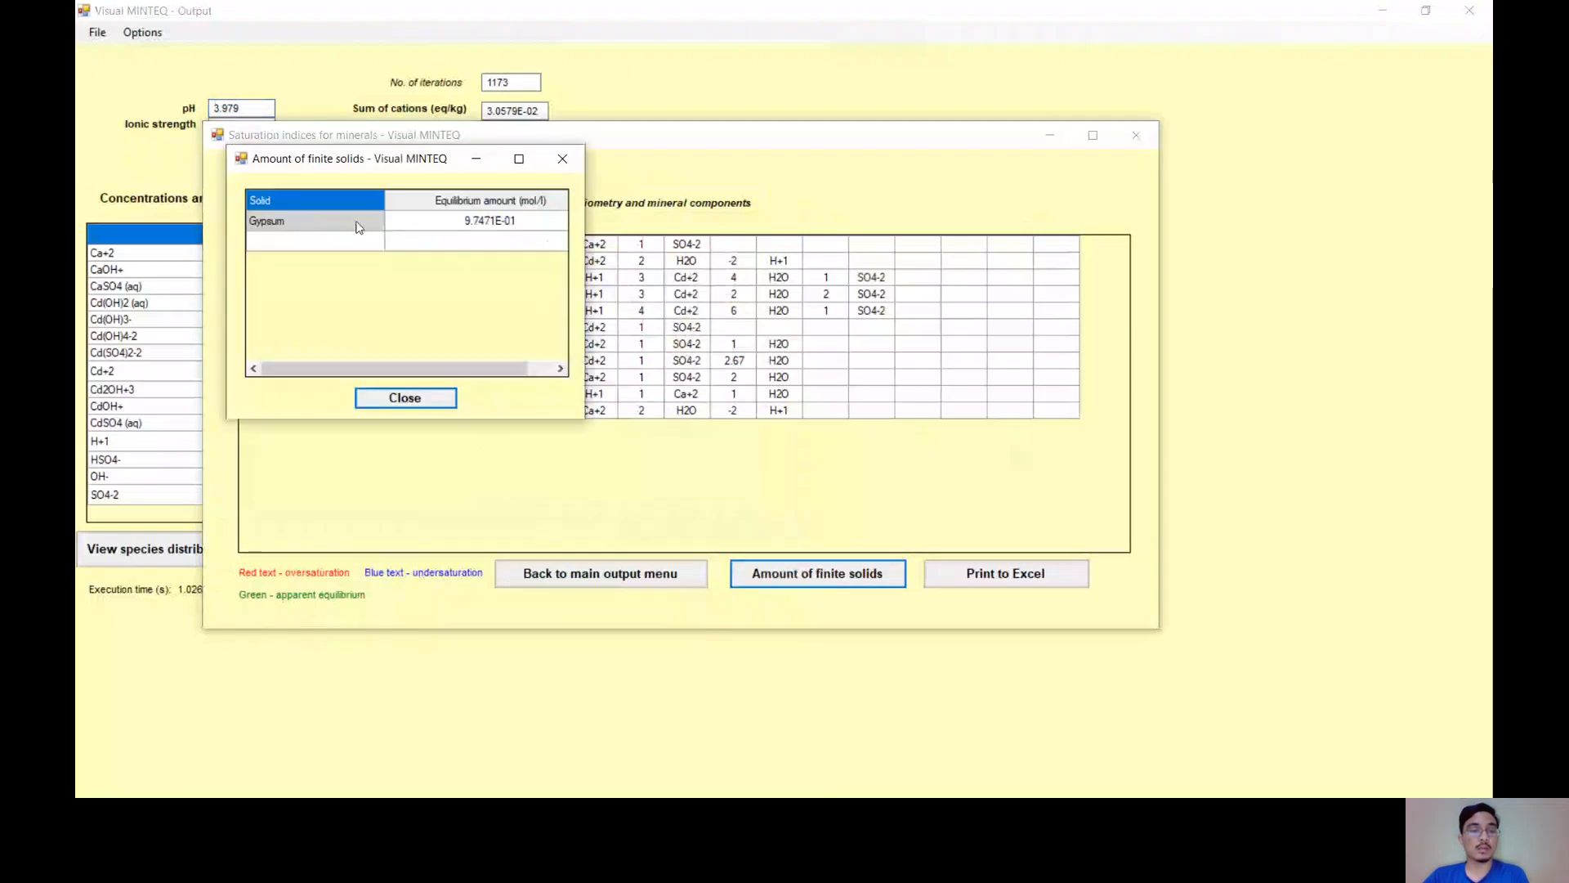
left_click_drag(357, 222, 431, 231)
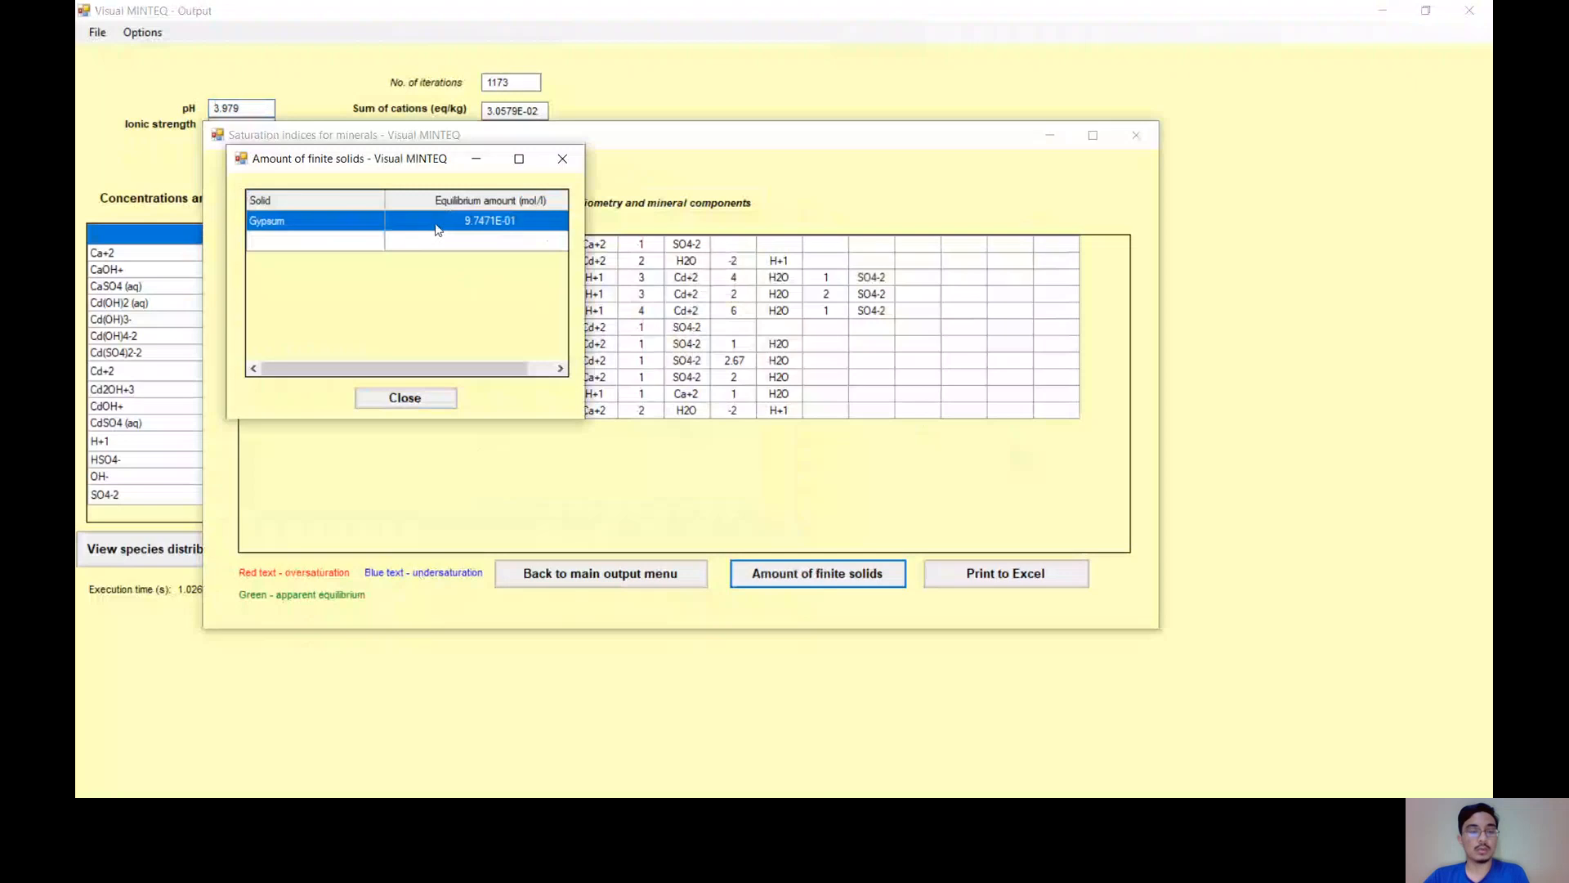
key("alt+Tab")
key("Tab")
key("Tab")
key("Tab")
key("Tab")
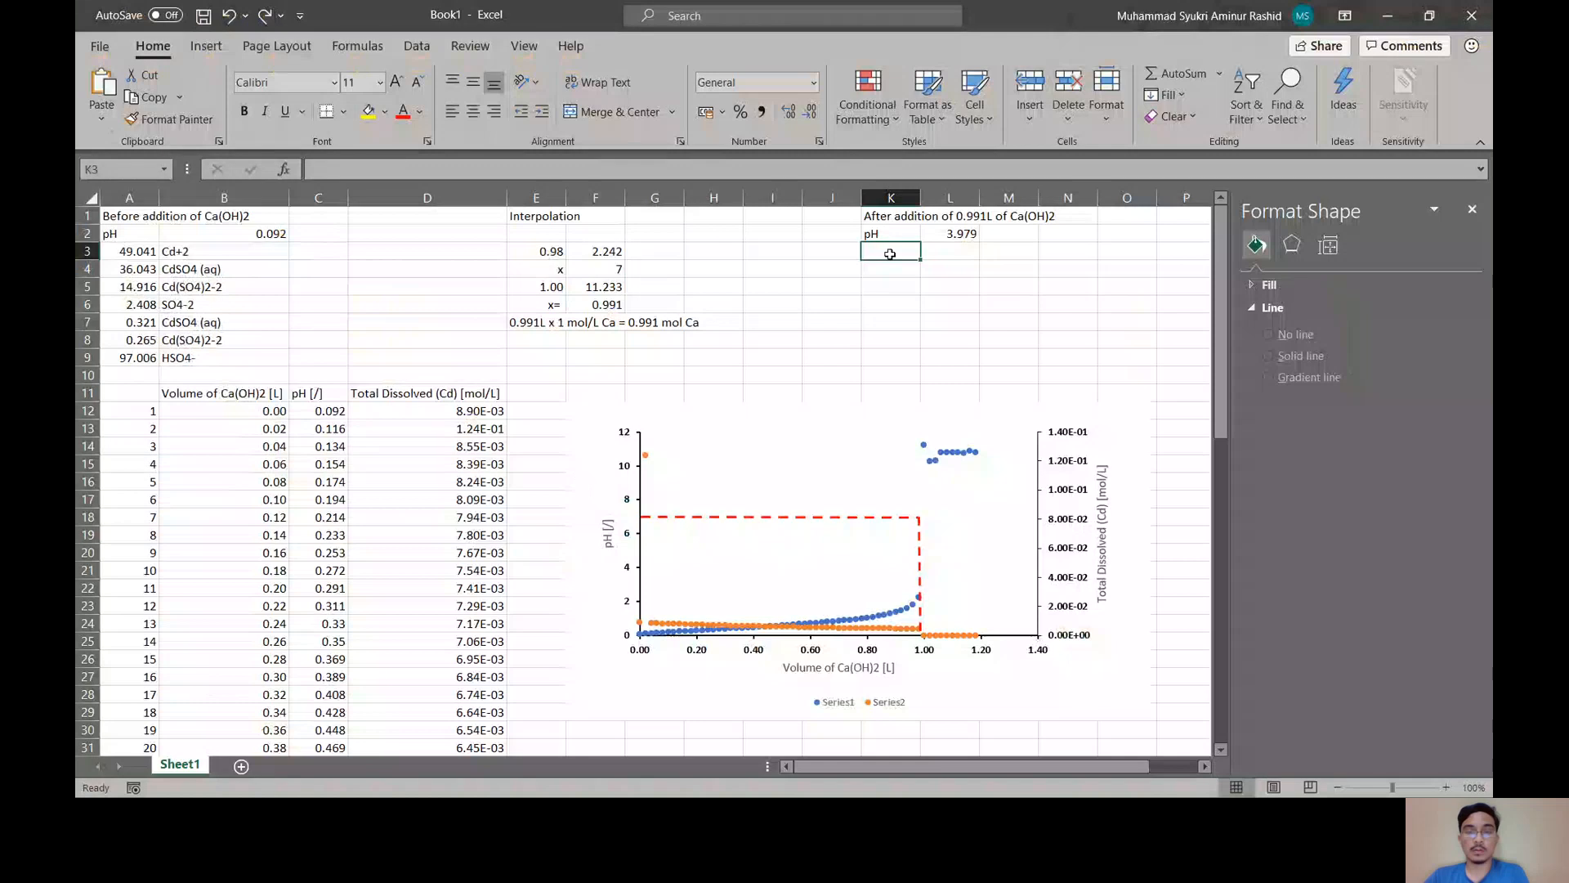
key("ctrl+v")
- Format the gypsum amount in cell L3 as a number with three decimal places
left_click(964, 255)
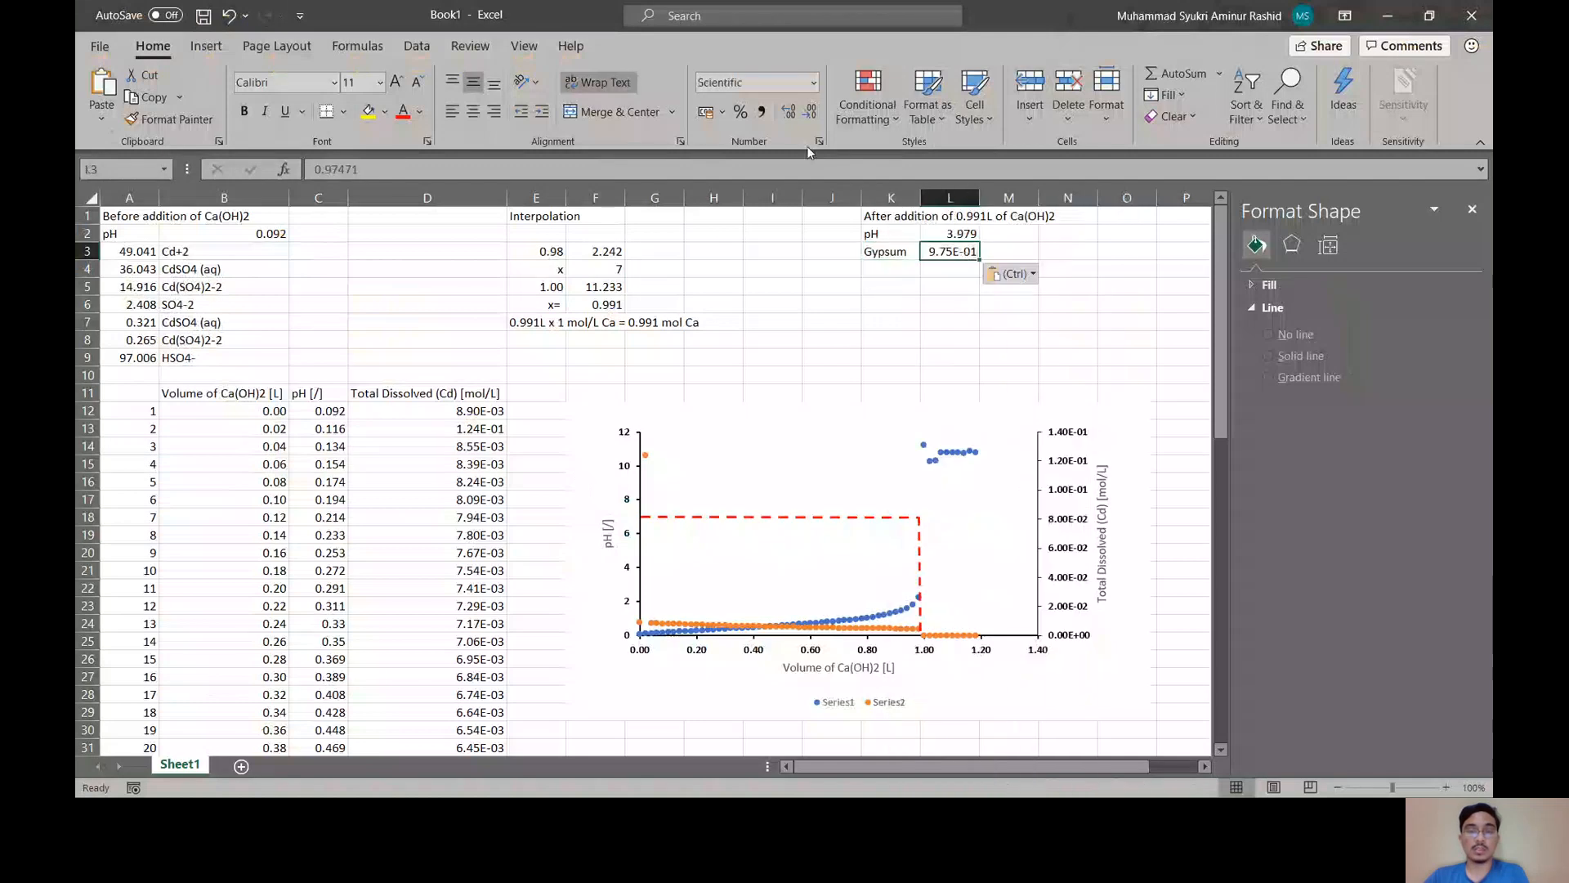
left_click(815, 84)
left_click(794, 164)
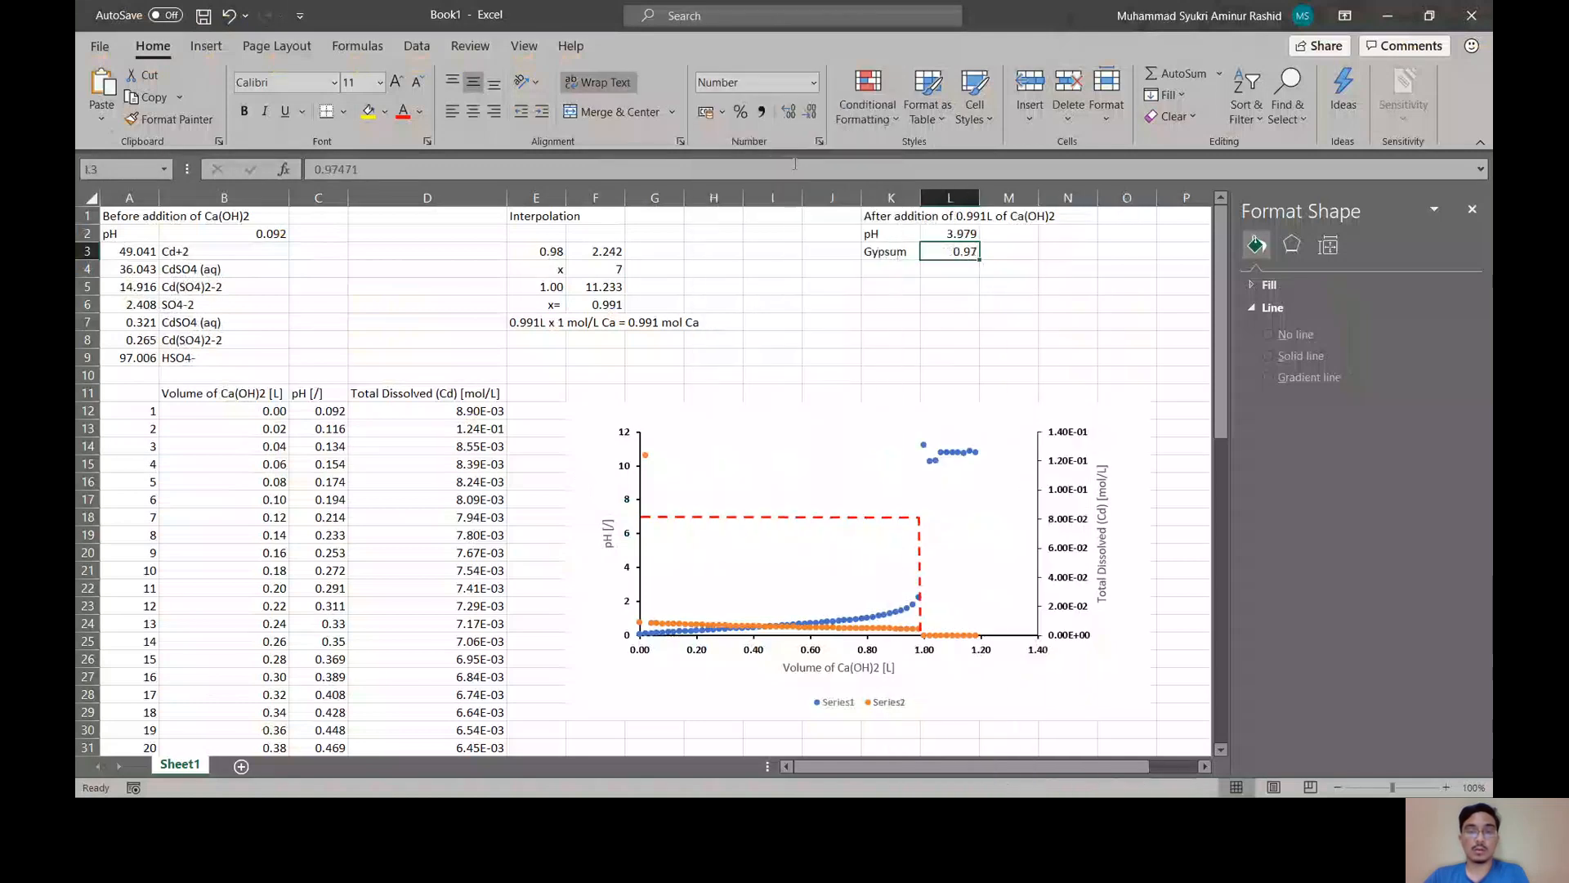
left_click(815, 120)
left_click(793, 114)
left_click(792, 114)
left_click(793, 114)
- Enter the unit "mol/L" in cell M3 beside the gypsum amount
left_click(997, 249)
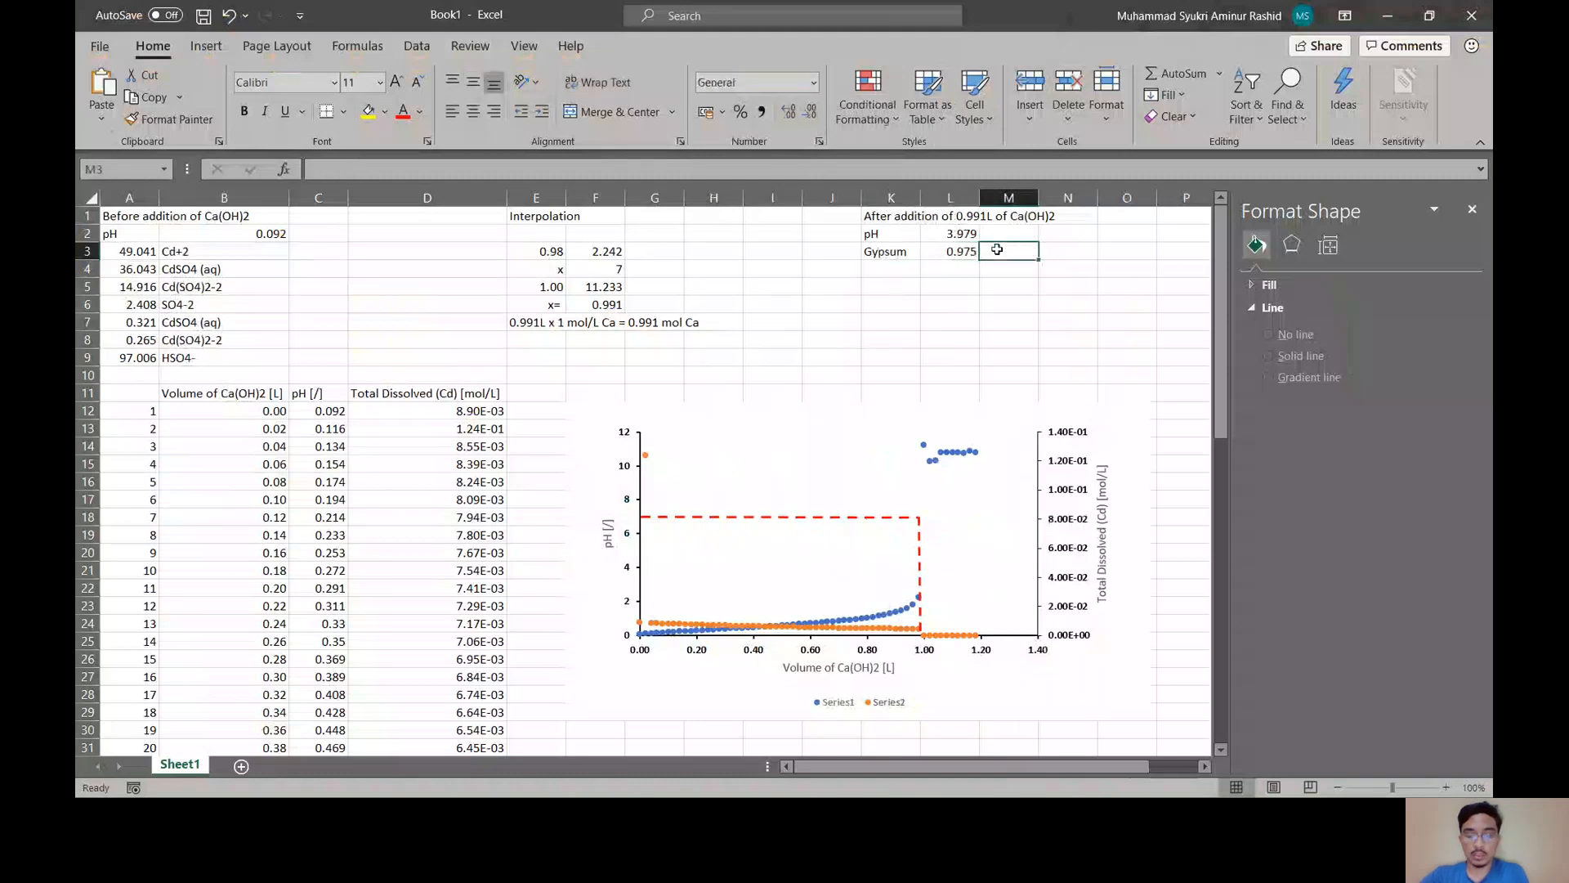
type("mol/")
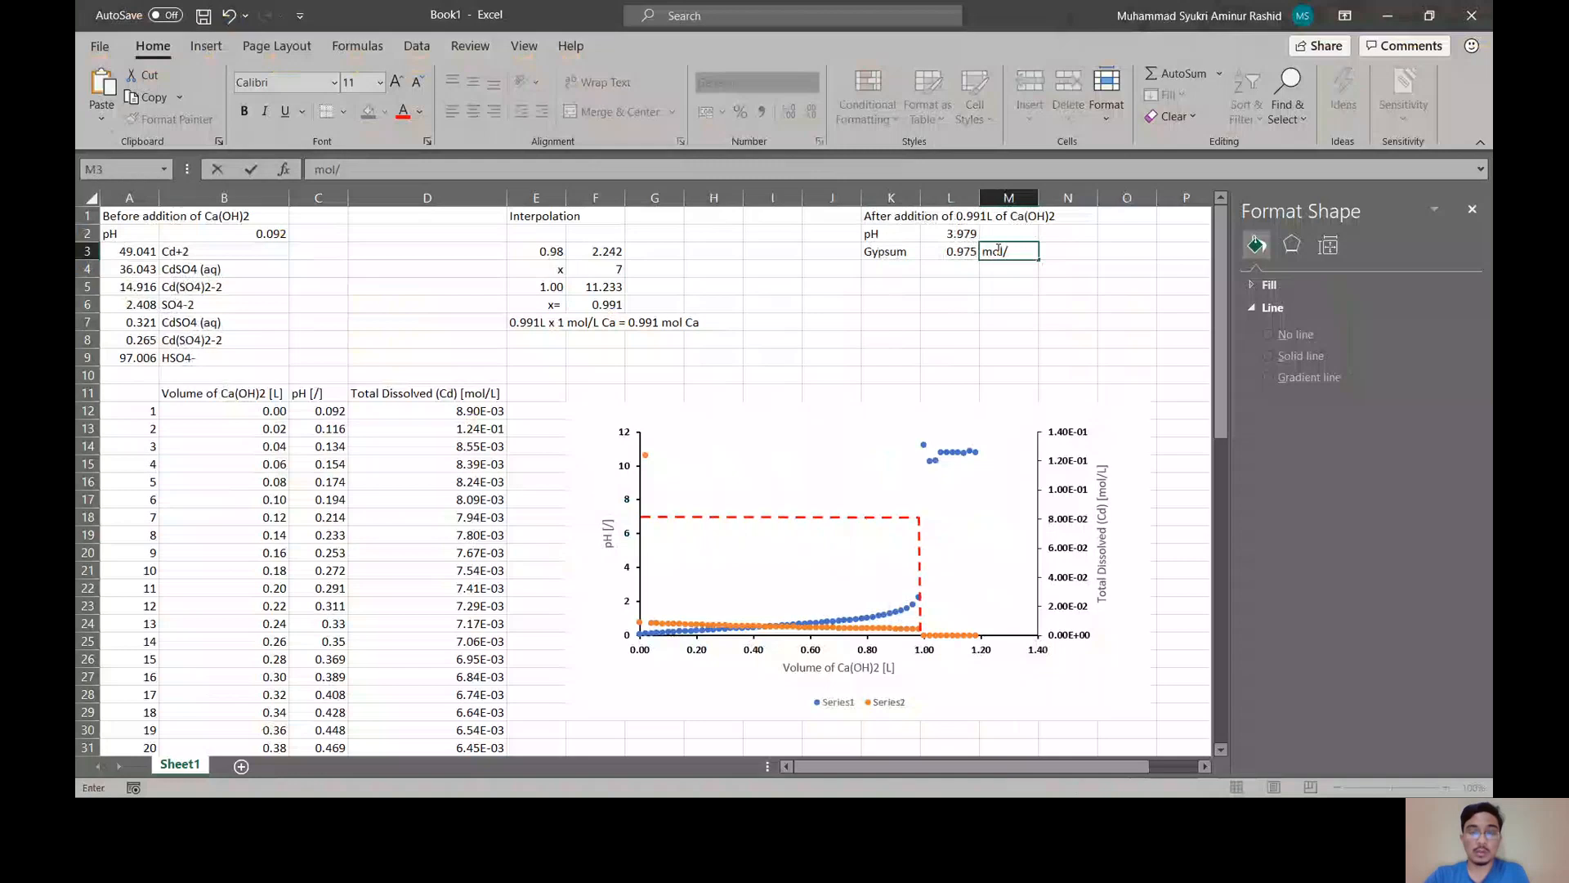
type("L")
left_click(895, 273)
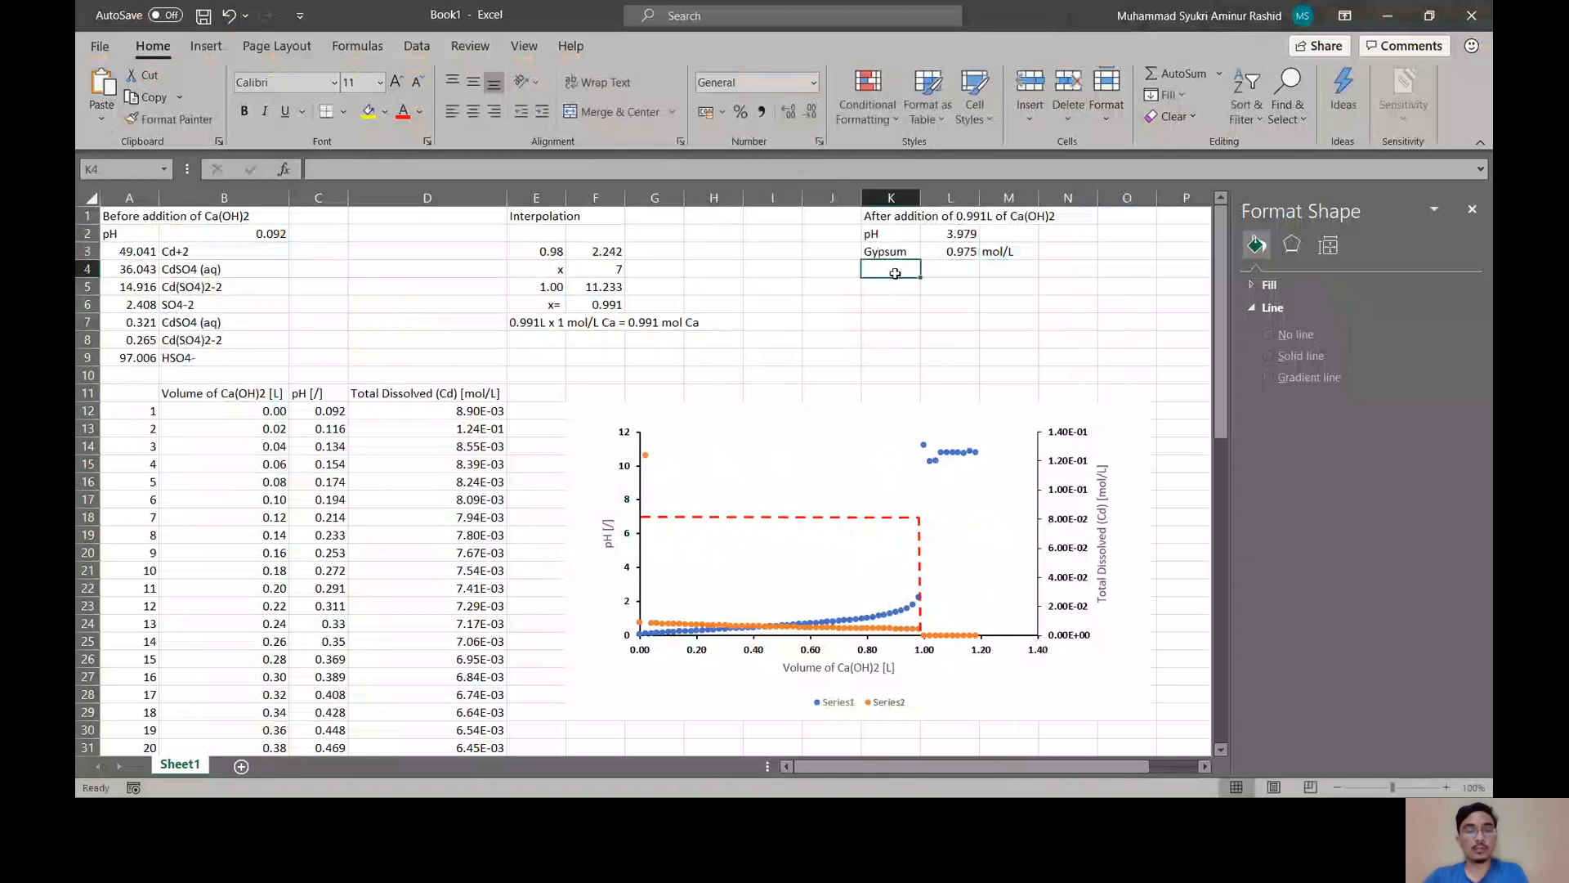
- Close the finite solids window and review the remaining tasks on the PowerPoint slide before returning to Excel
key("alt+Tab")
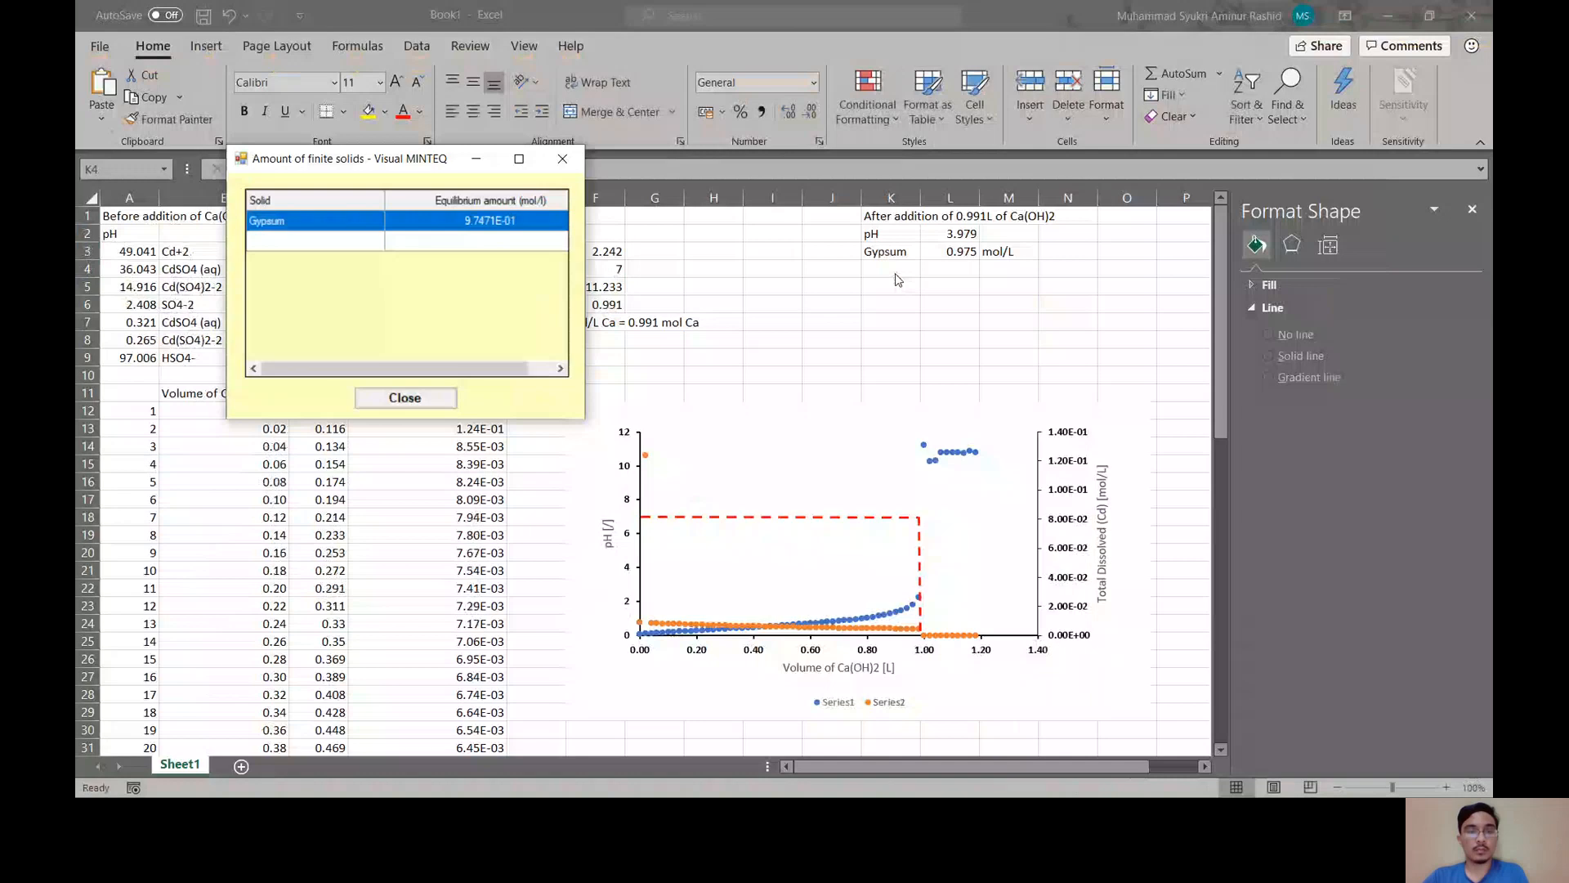
key("alt+Tab")
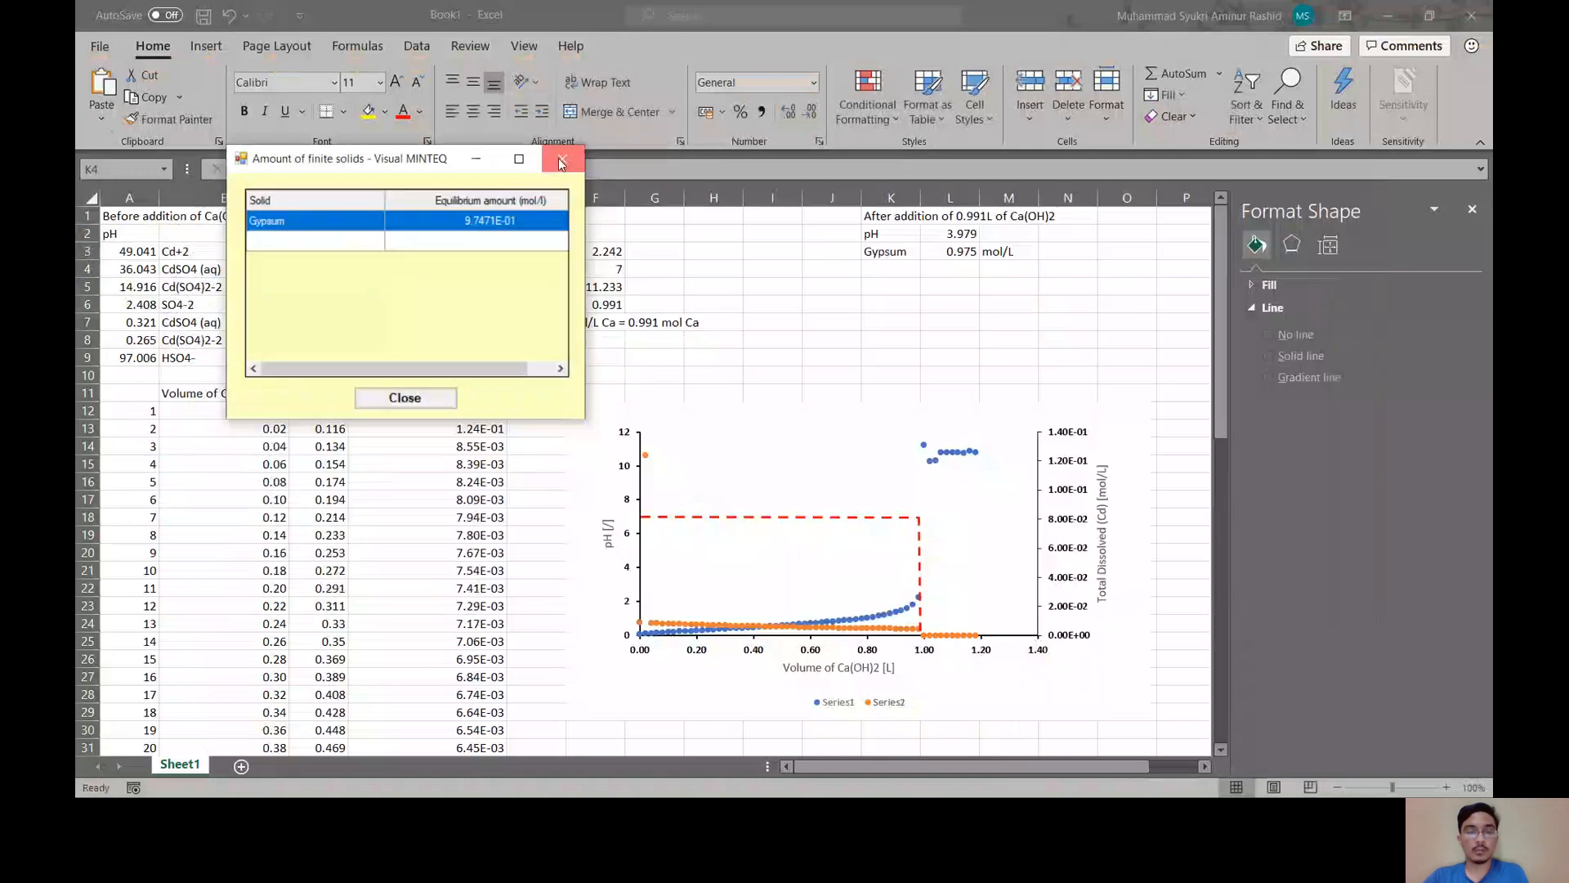
key("alt+Tab")
key("Tab")
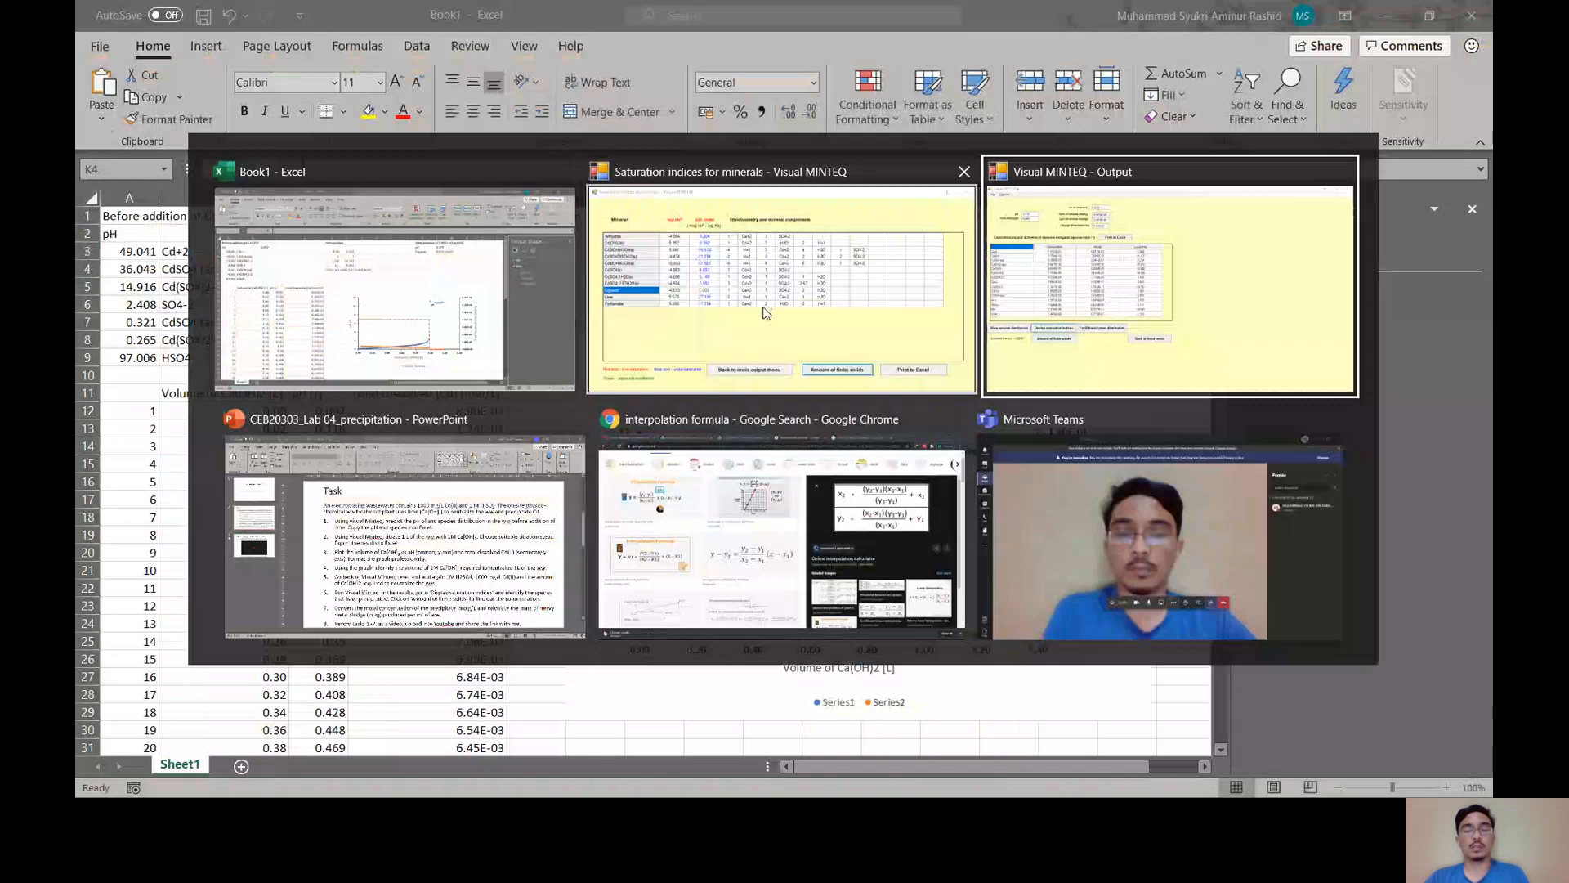
key("alt+Tab")
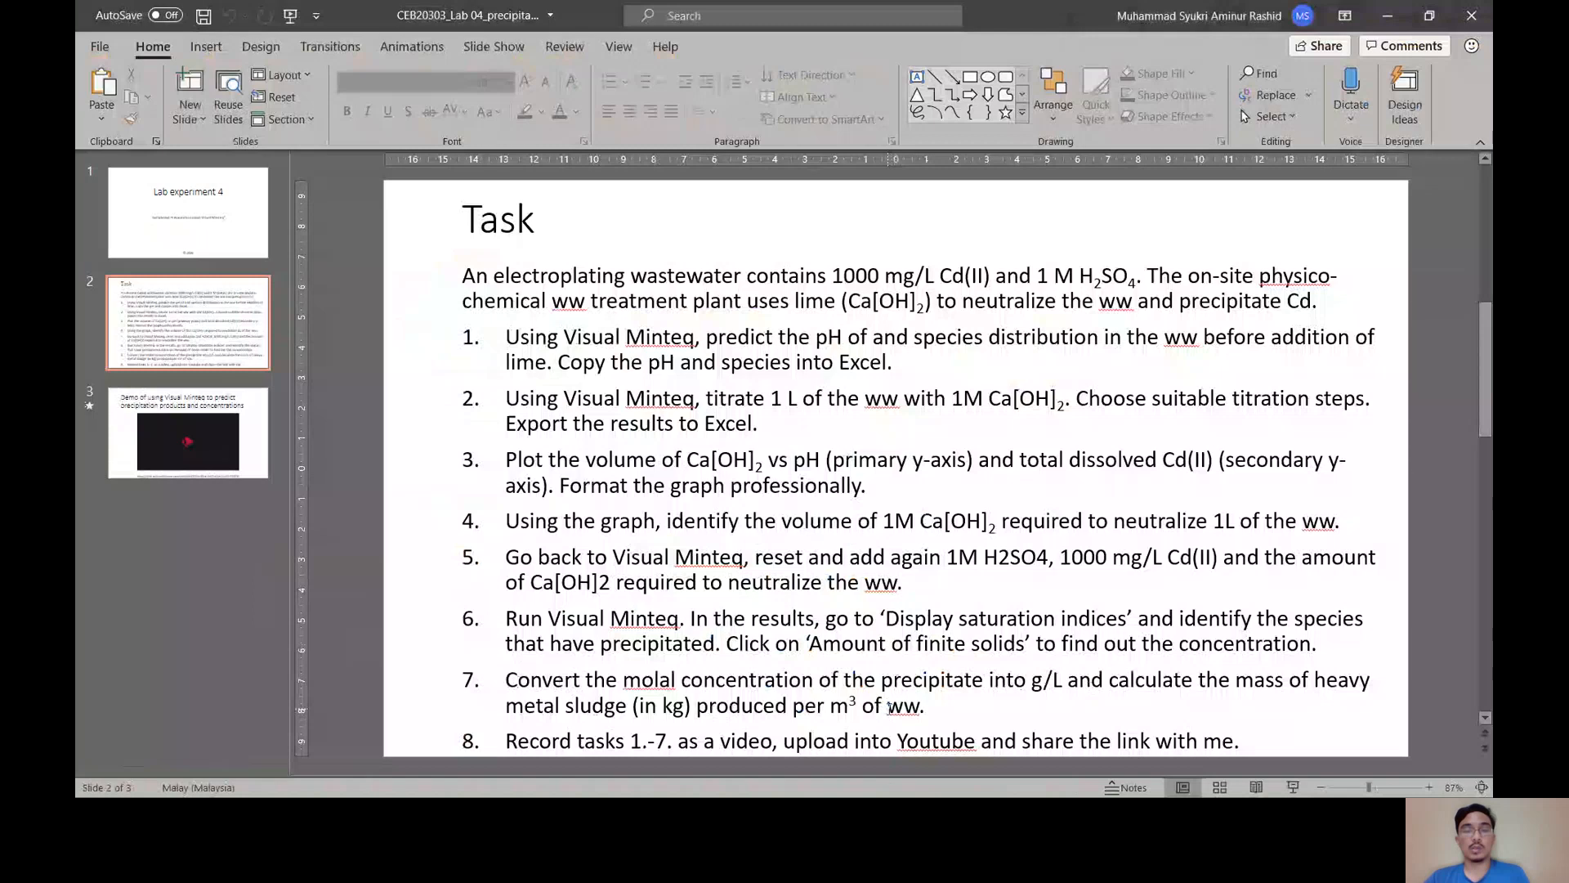
key("alt+Tab")
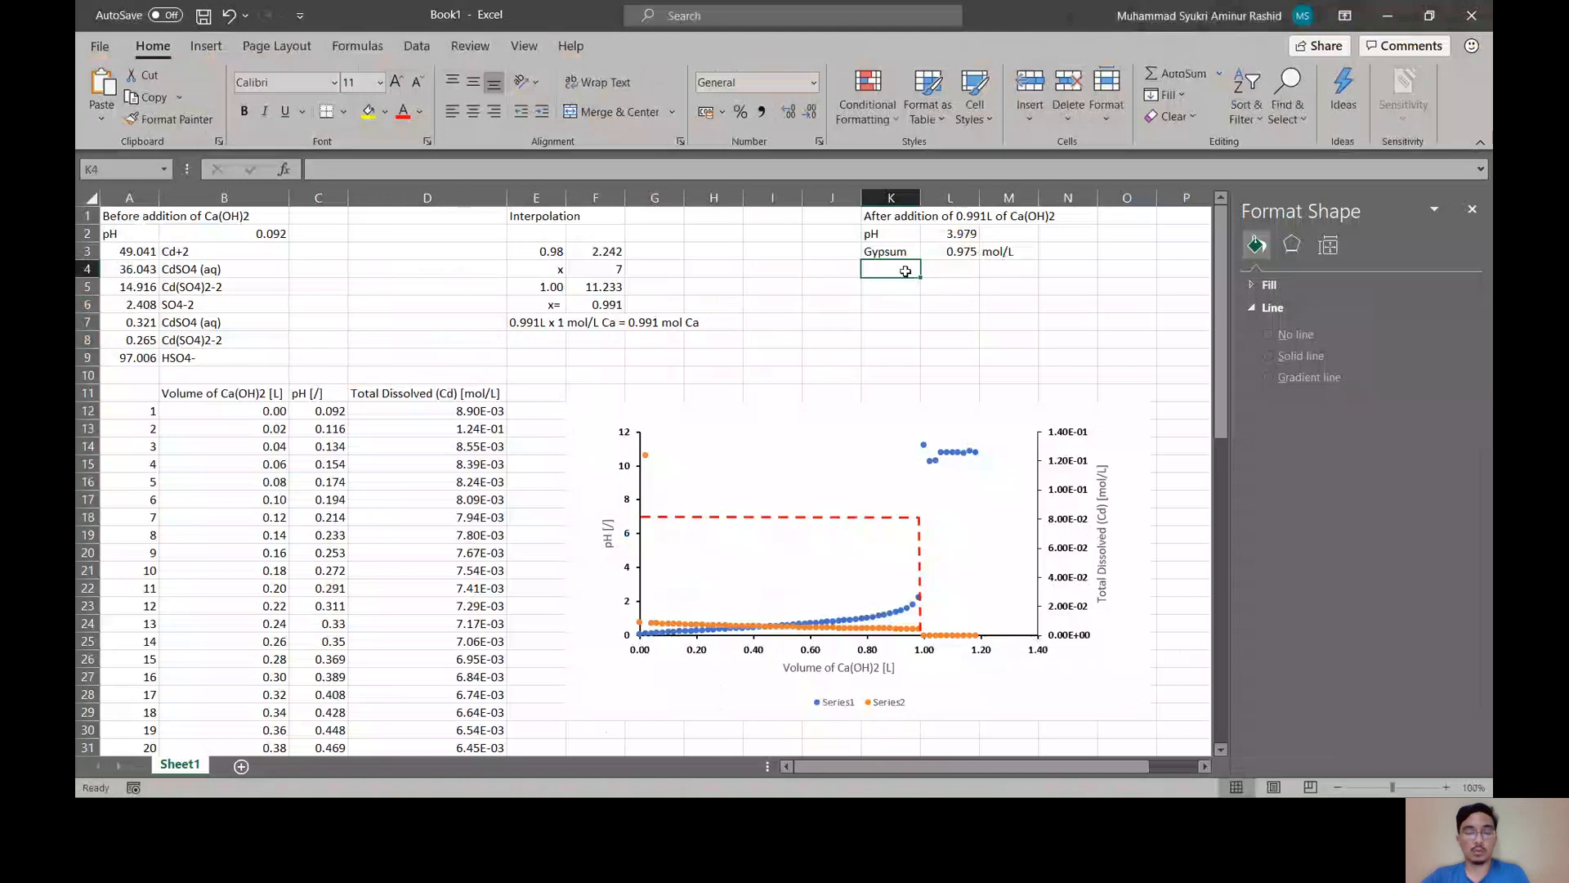
- Label cell K4 "M.W." and switch to Chrome to look up the molecular weight of gypsum in the search results
type("M.W.")
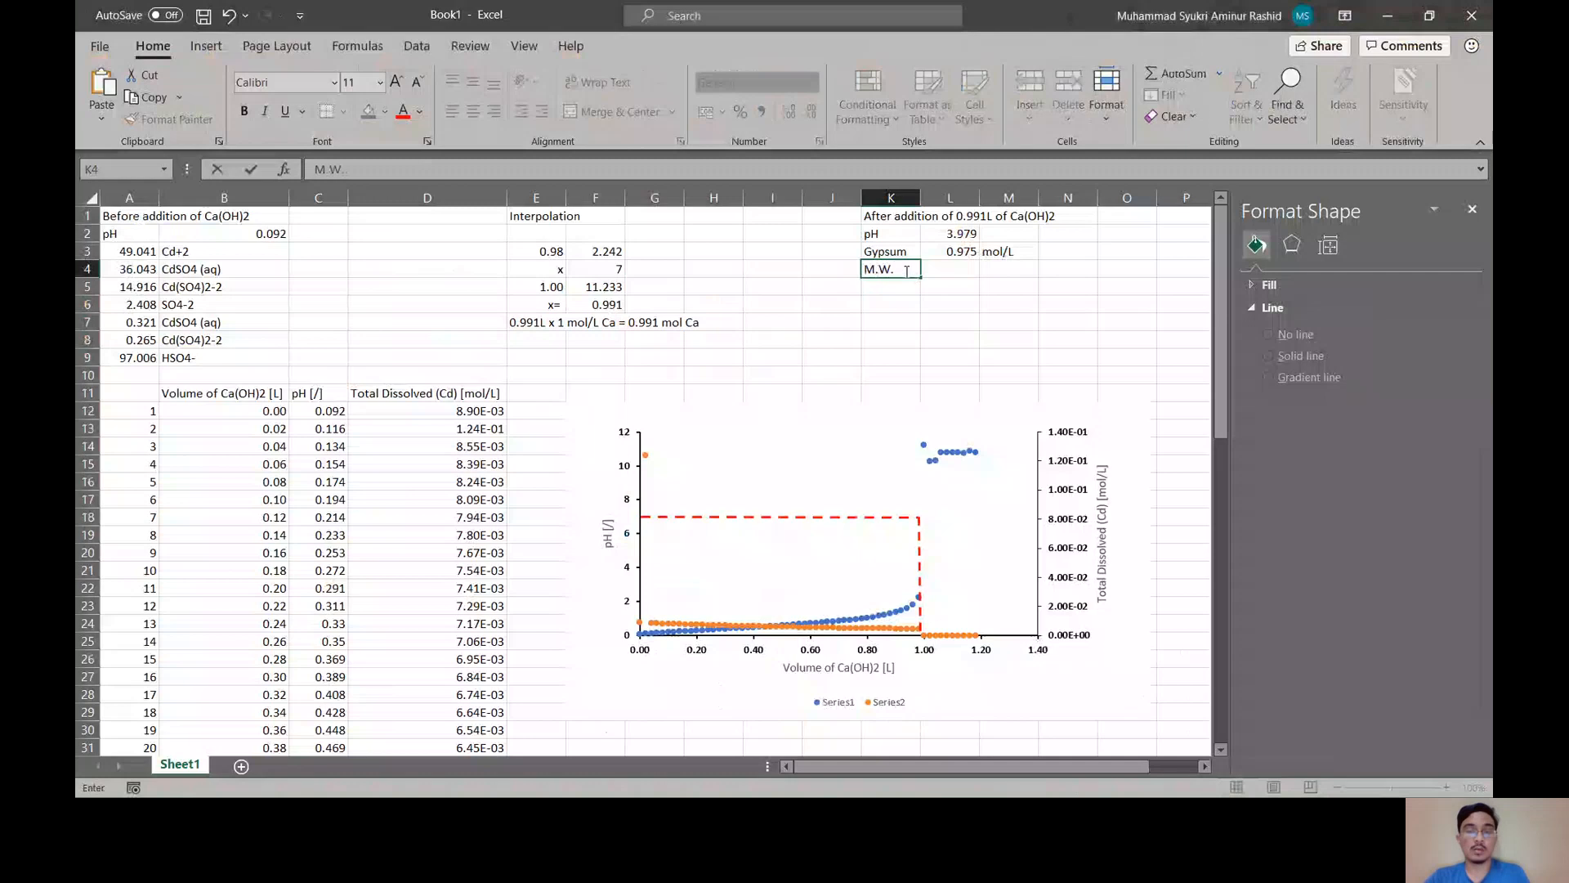
key("alt")
left_click(945, 265)
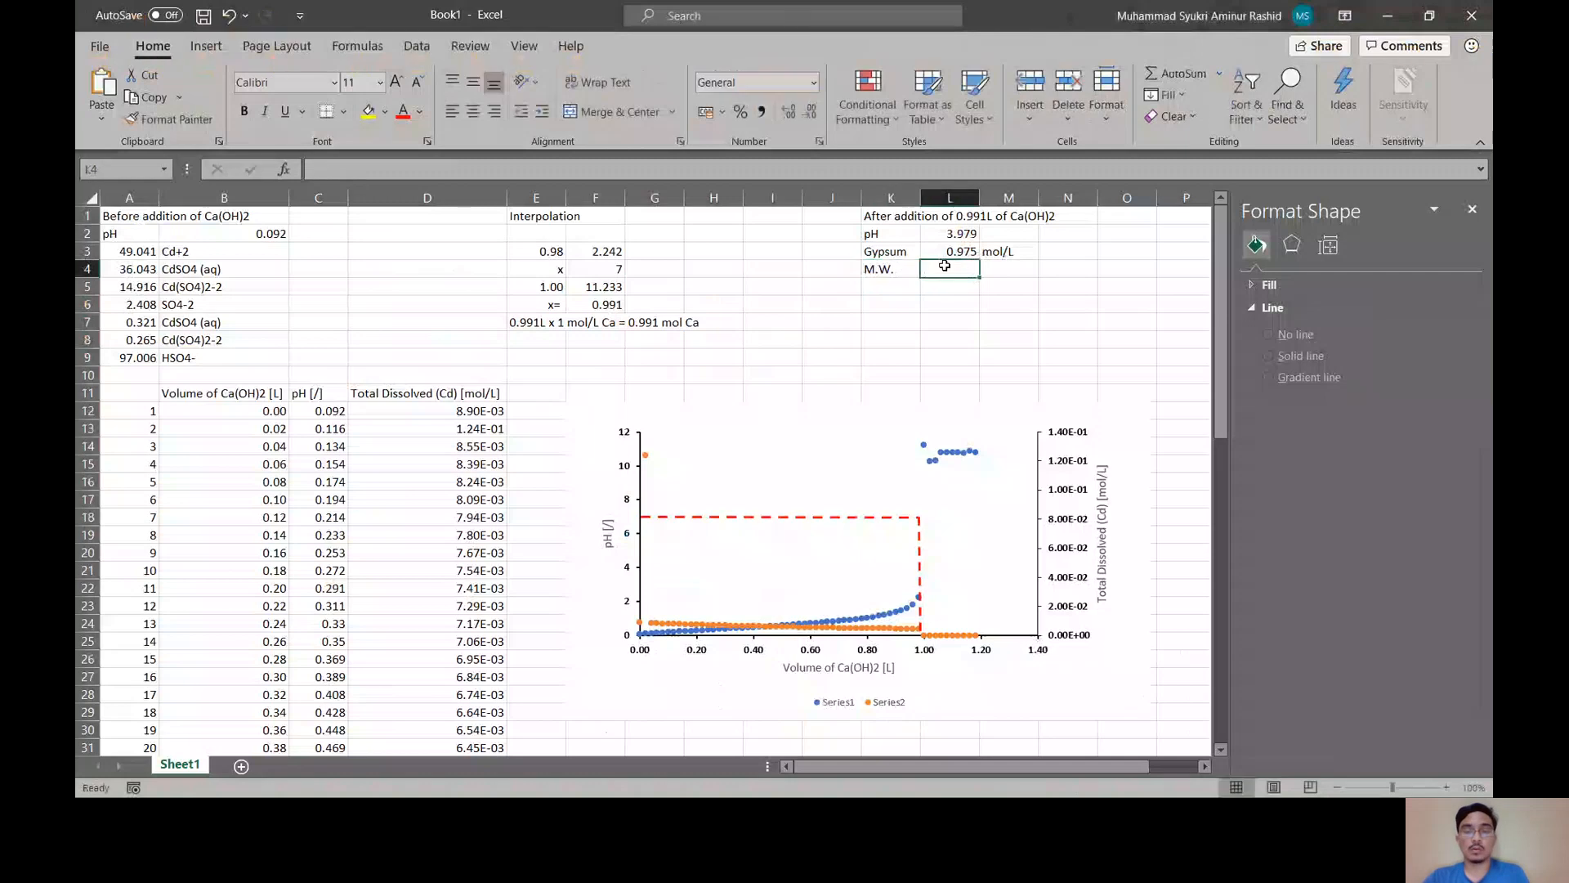
key("alt+Tab")
key("alt+Tab")
key("alt+Tab")
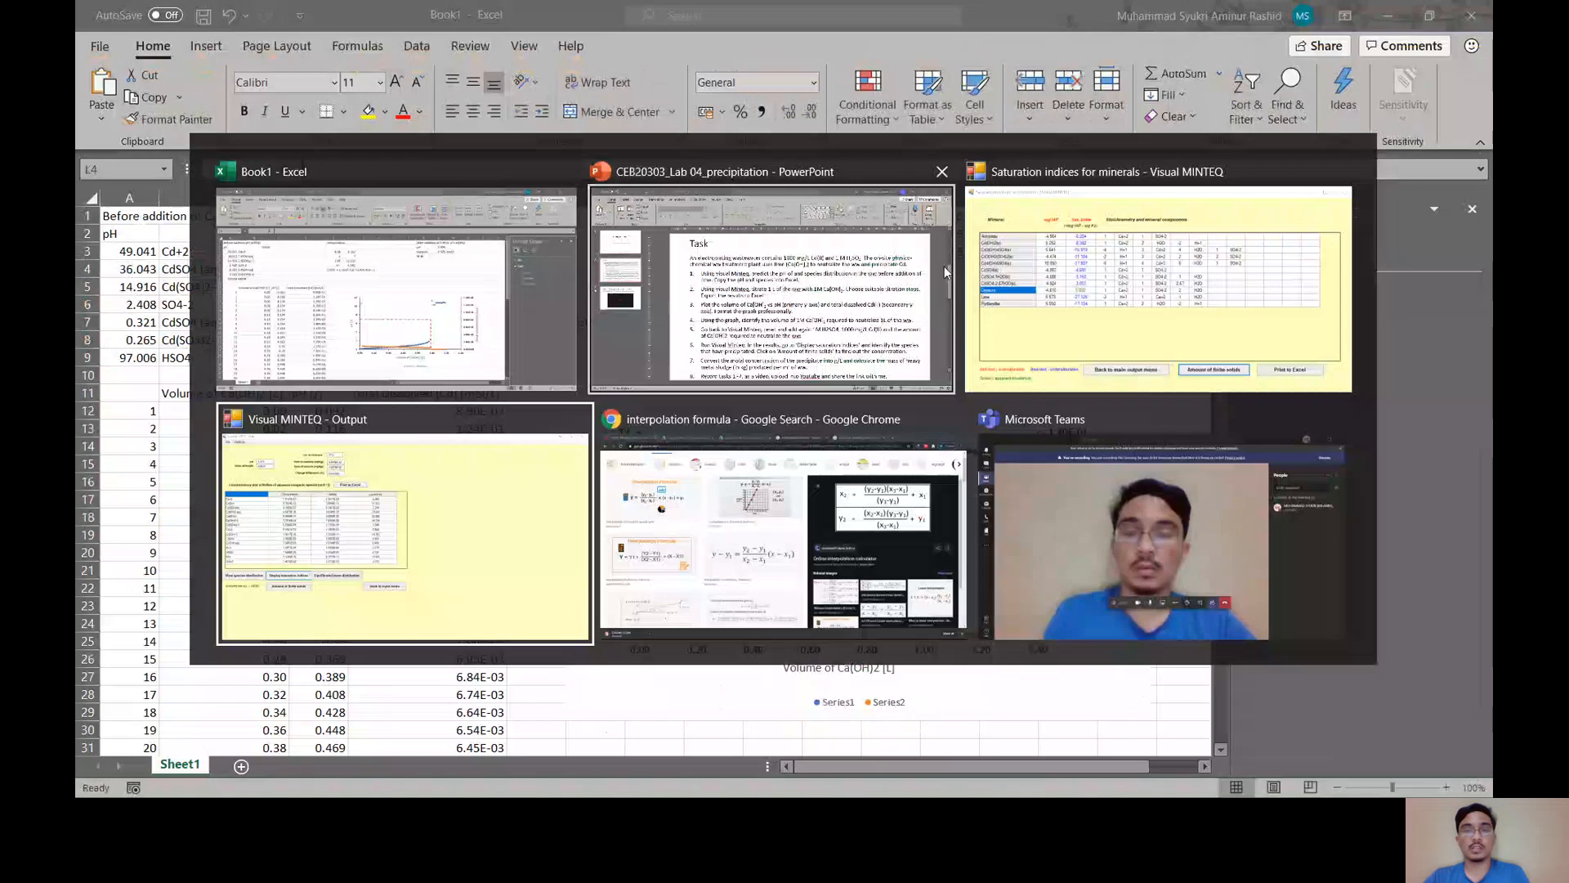
key("alt+Tab")
left_click(1014, 16)
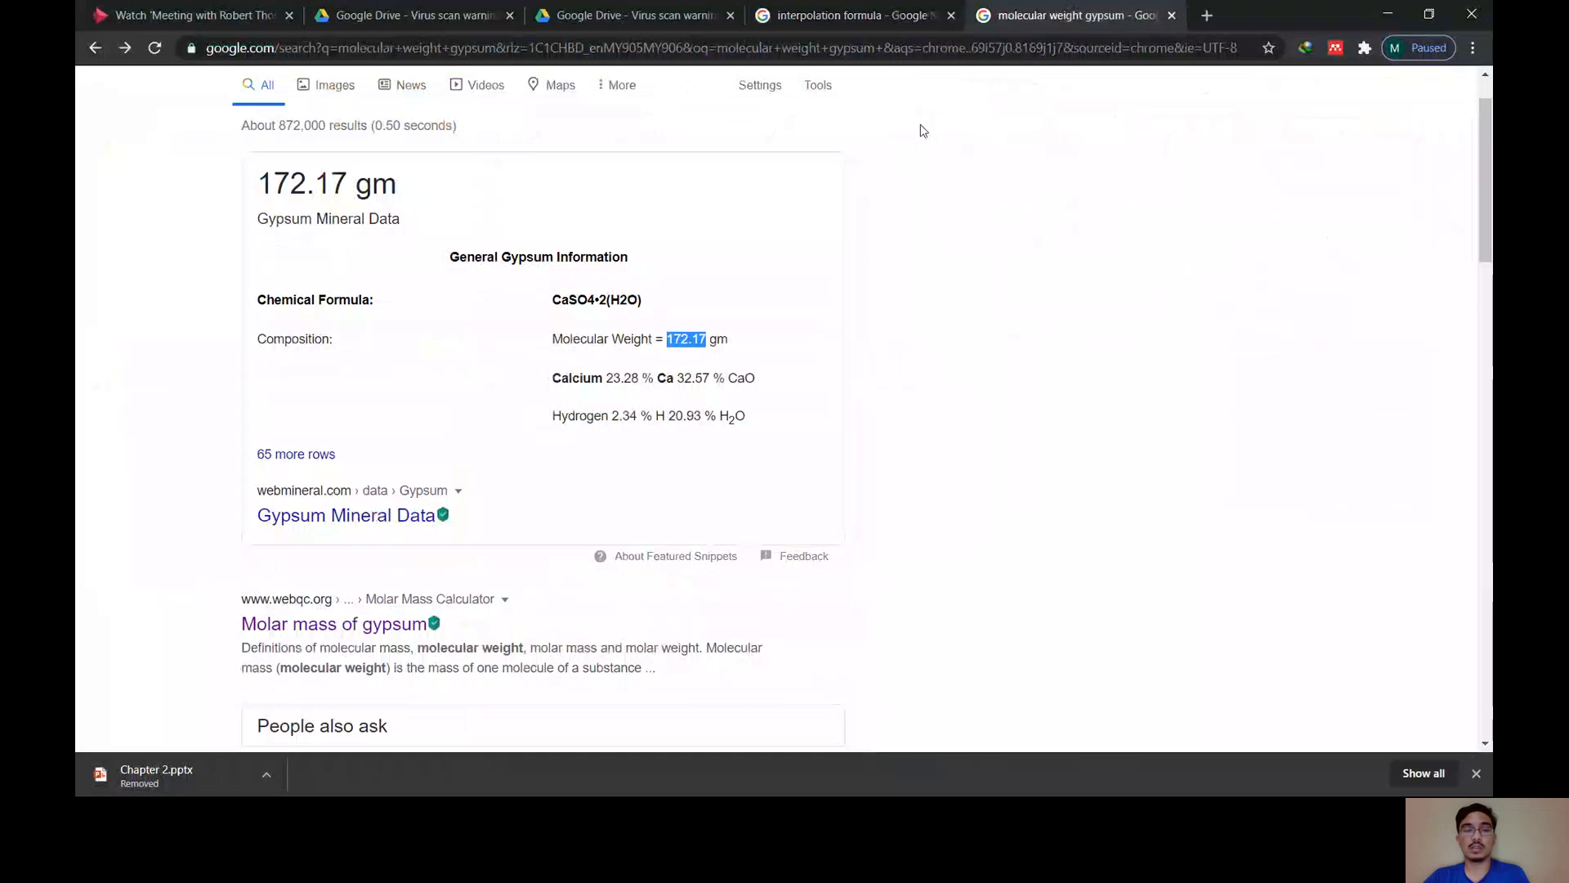
- Switch back to Excel and enter 172.17 in cell L4 with the unit "g/mol" in M4
key("alt+Tab")
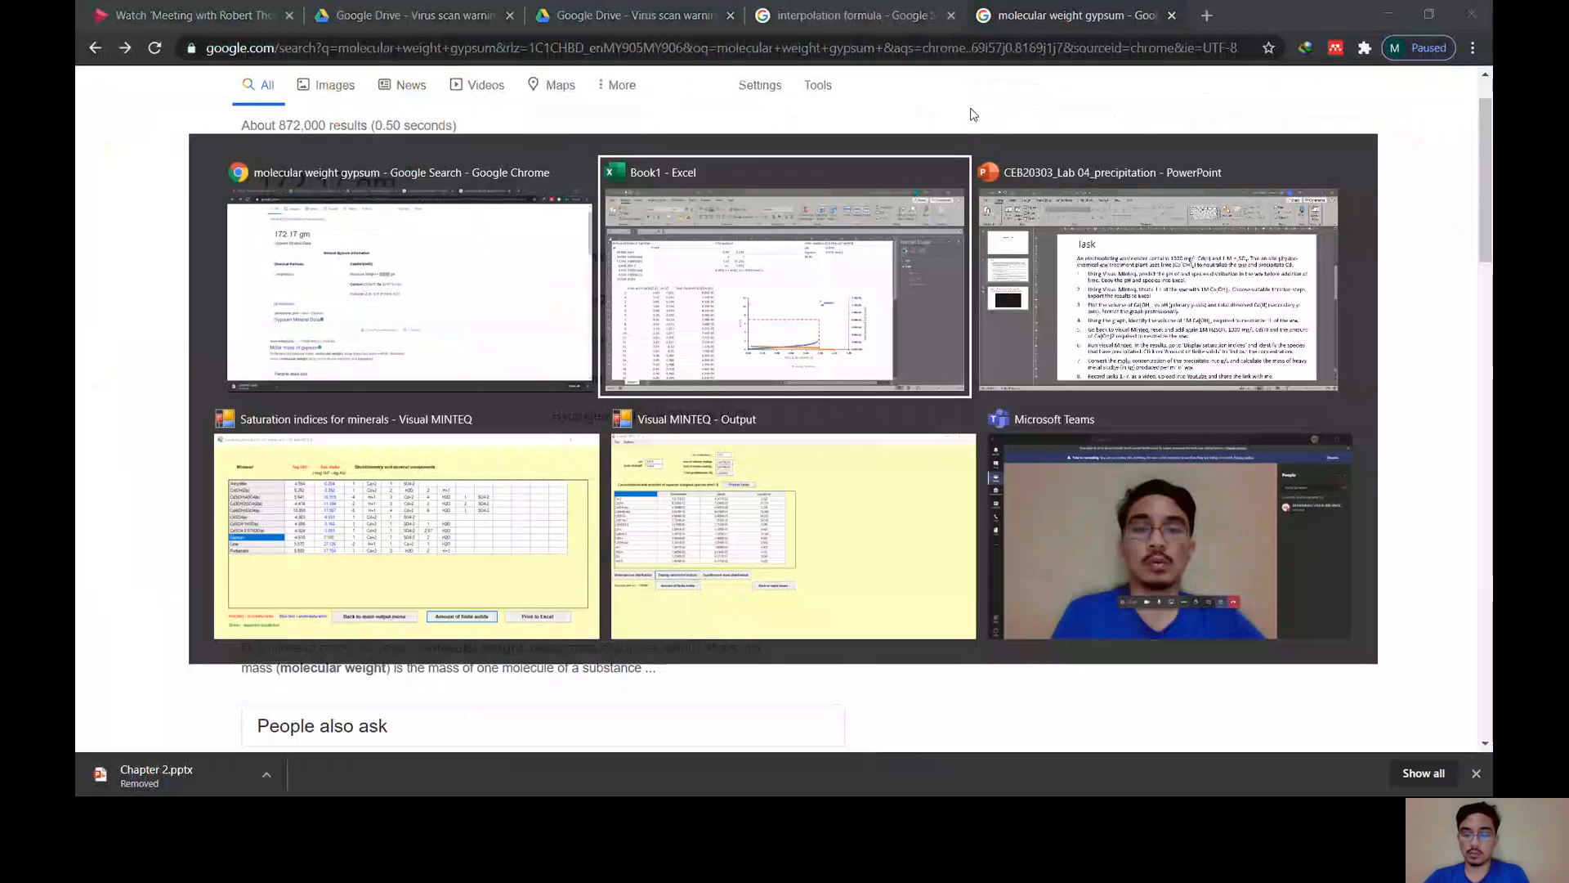
left_click(969, 268)
type("172.17")
key("Tab")
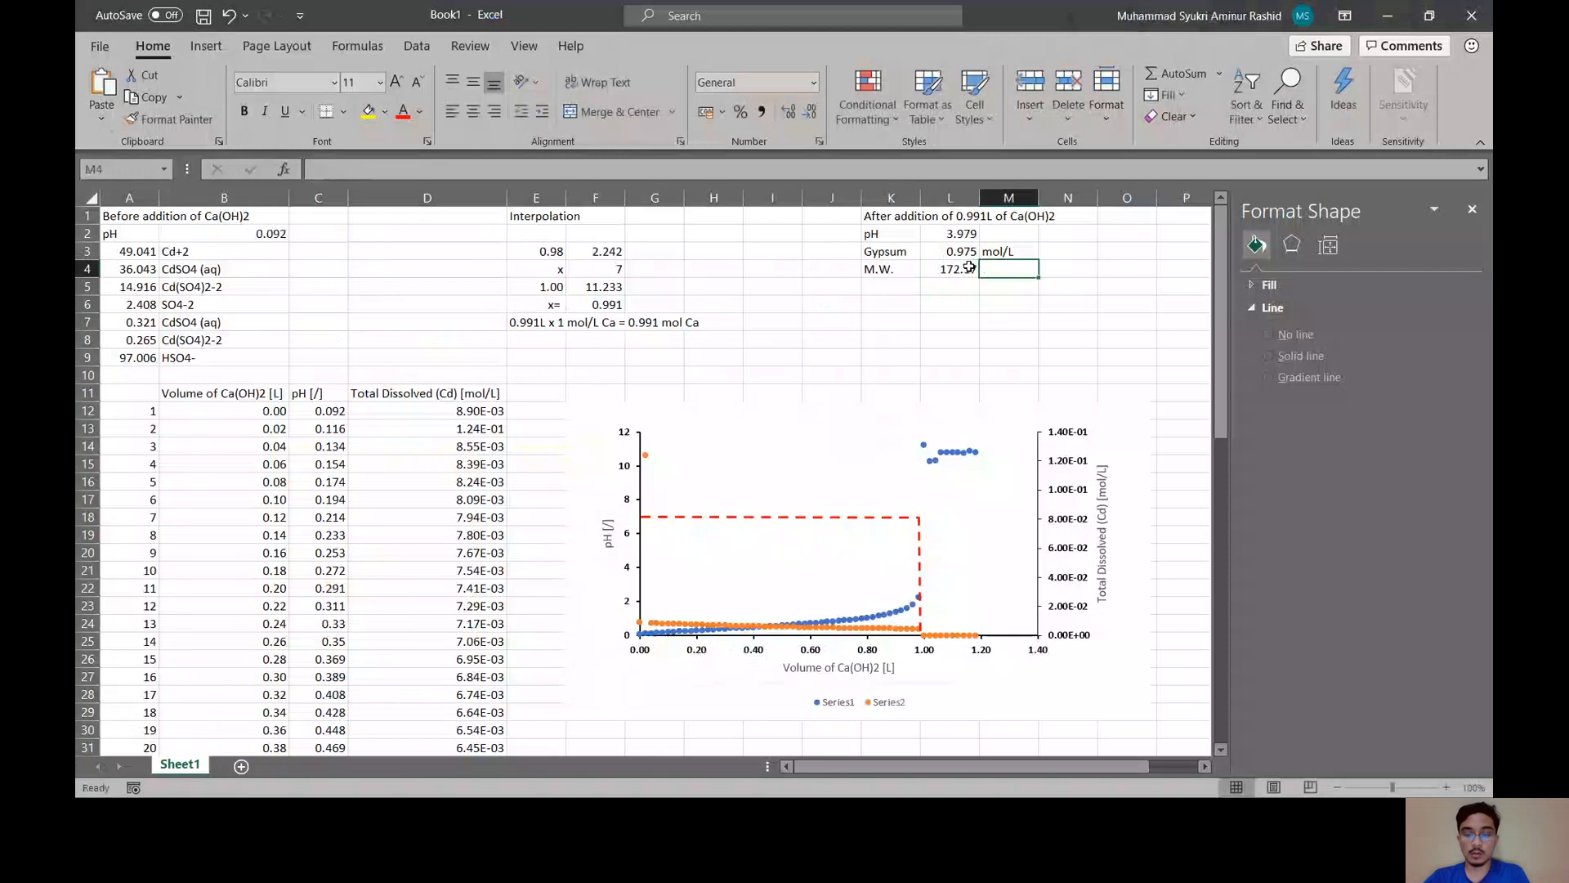
type("g/mol")
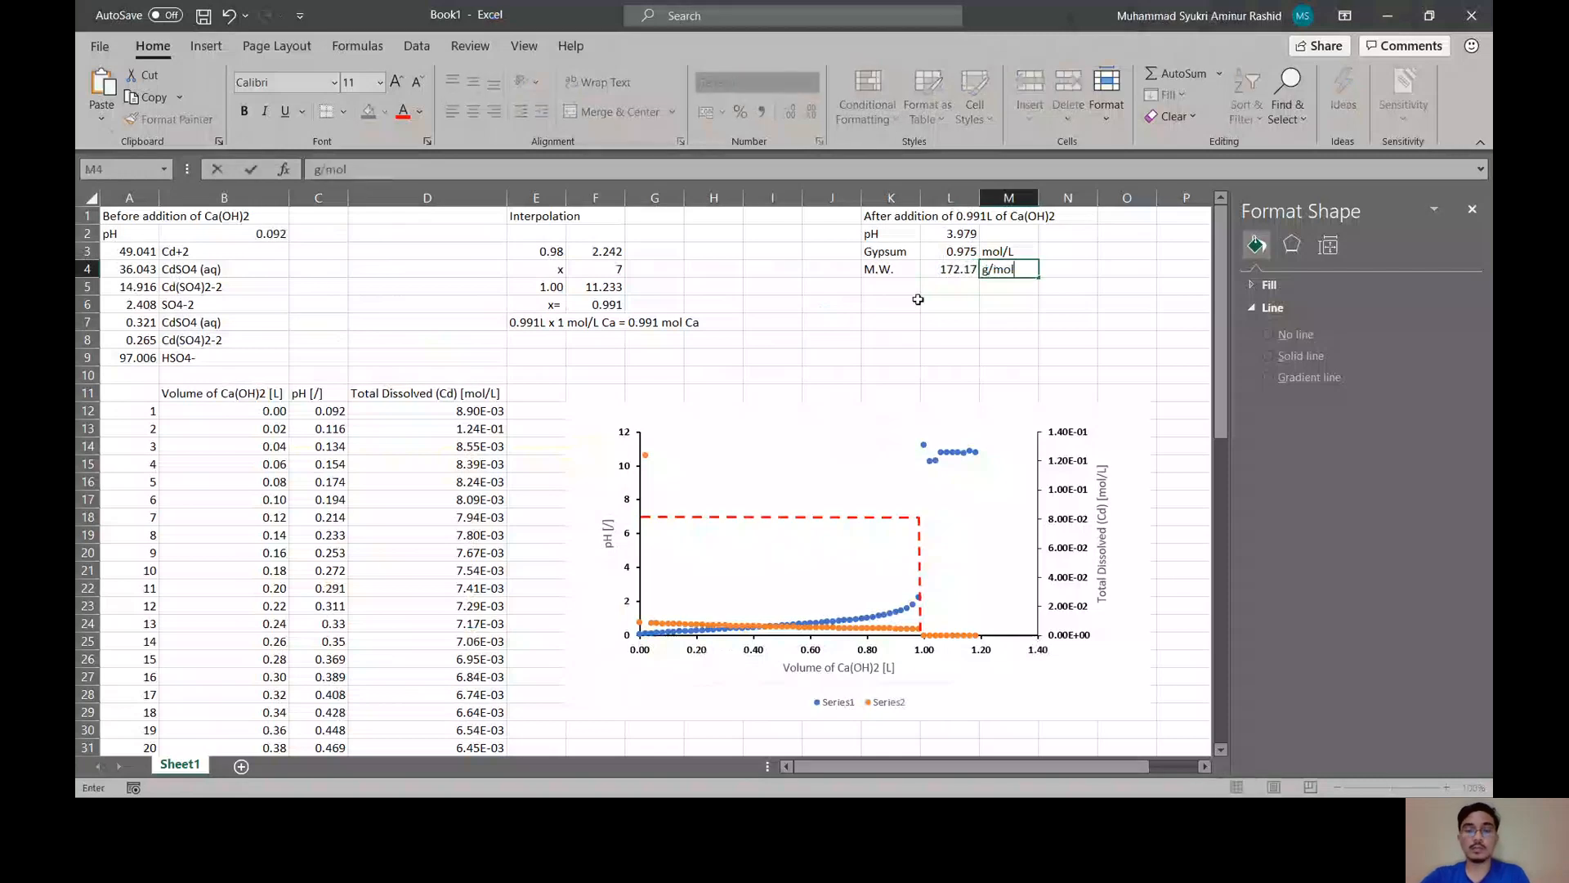
- Label cell K5 "mass conc" and widen column K to fit the label
left_click(895, 288)
type("mass conc")
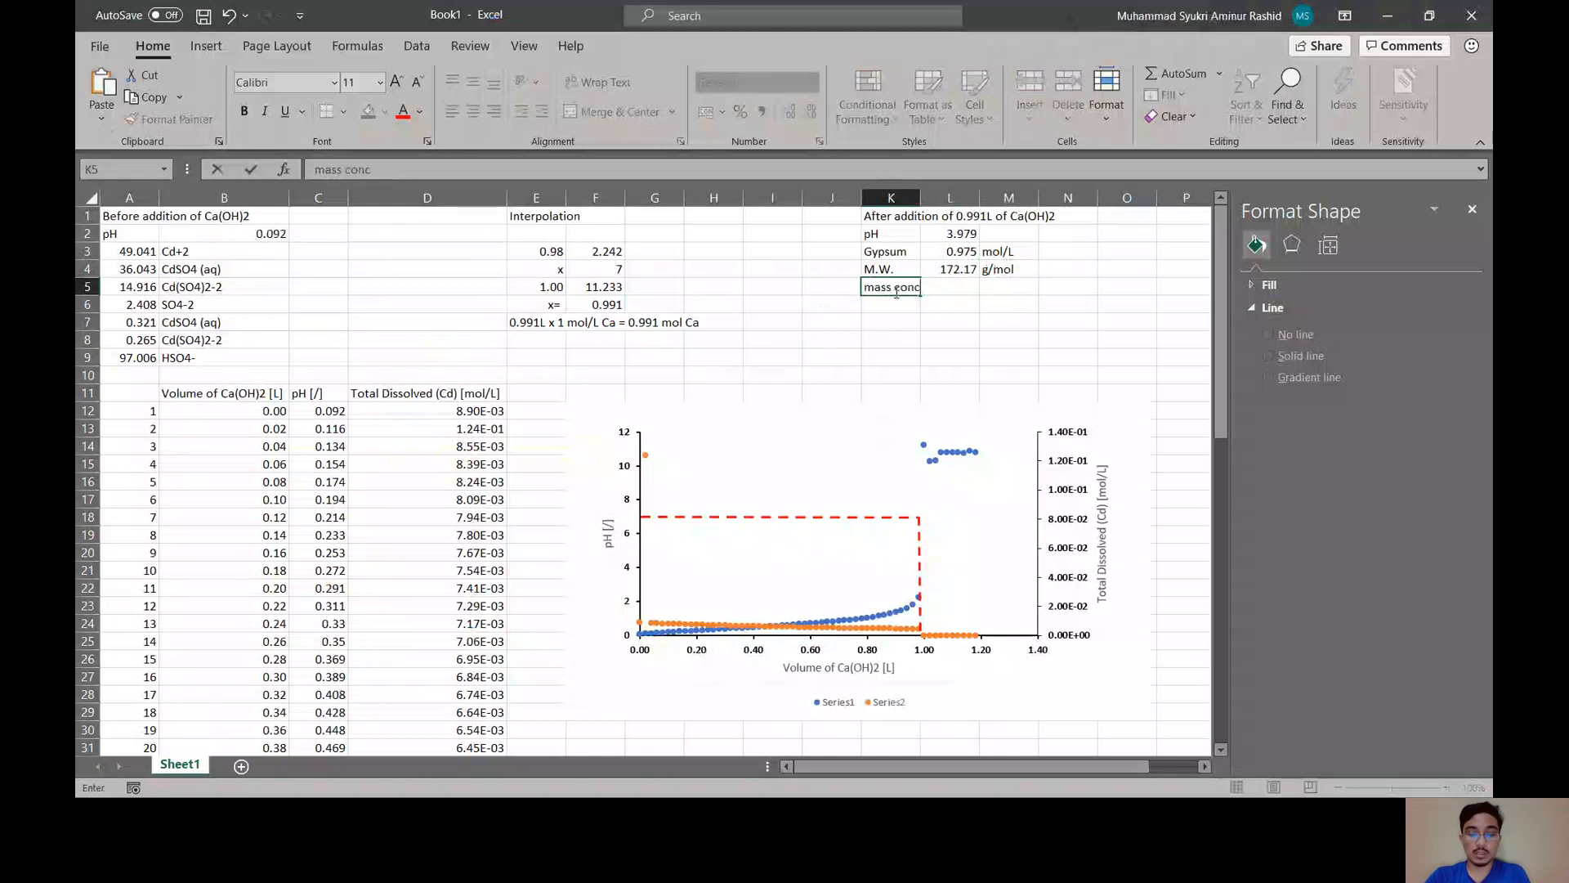
key("Tab")
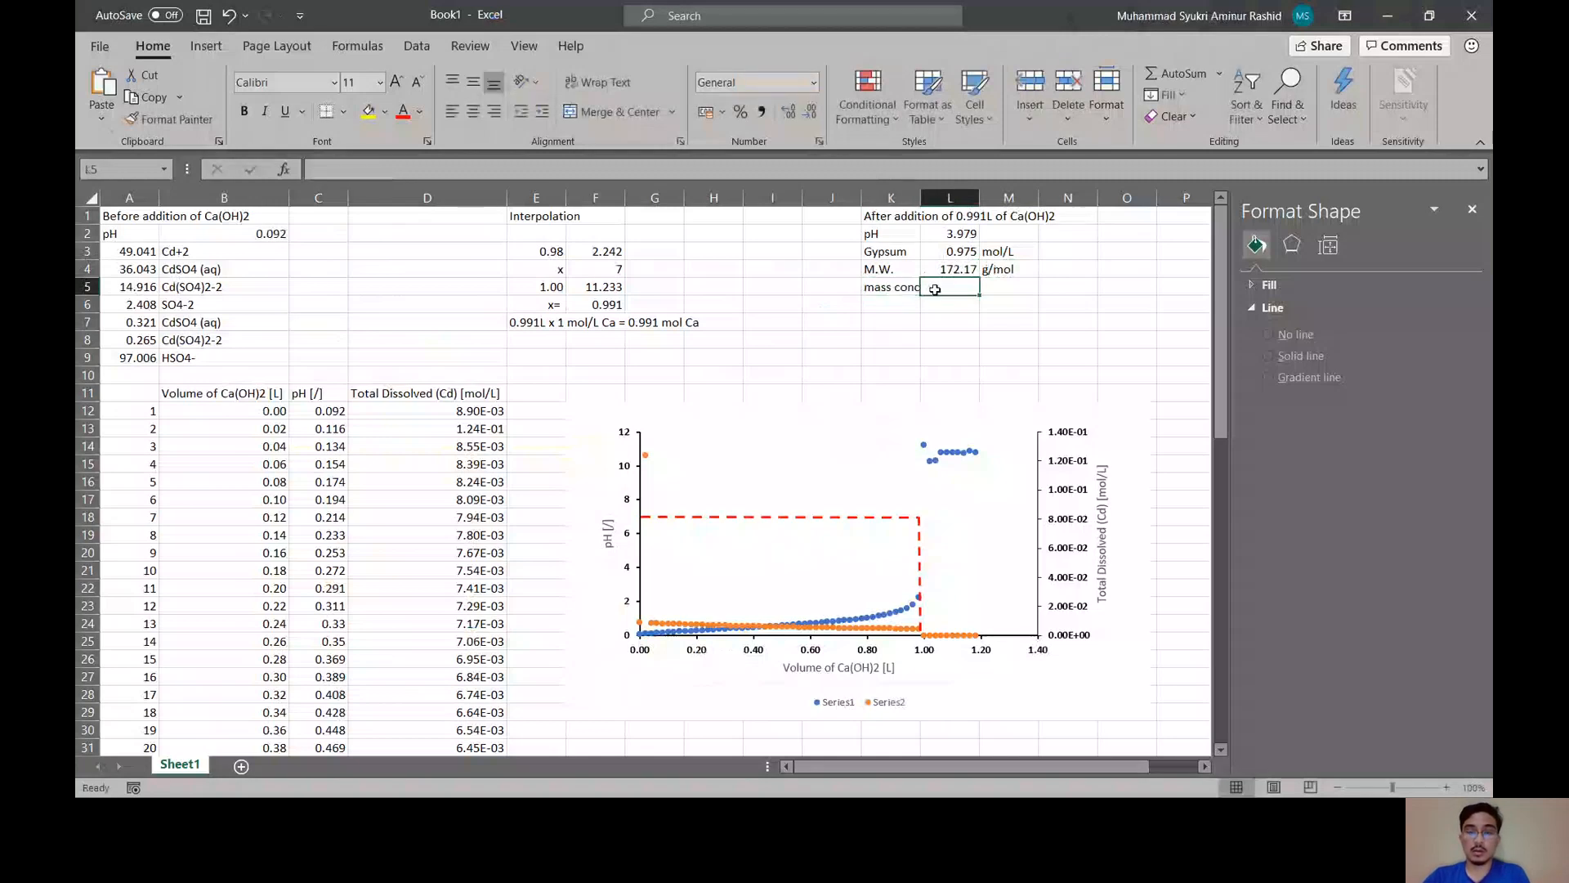
left_click(891, 197)
mouse_move(920, 202)
left_mouse_down()
mouse_move(1066, 200)
mouse_move(936, 196)
left_mouse_up()
- Calculate the mass concentration in cell L5 with the formula =L3*L4
left_click(966, 288)
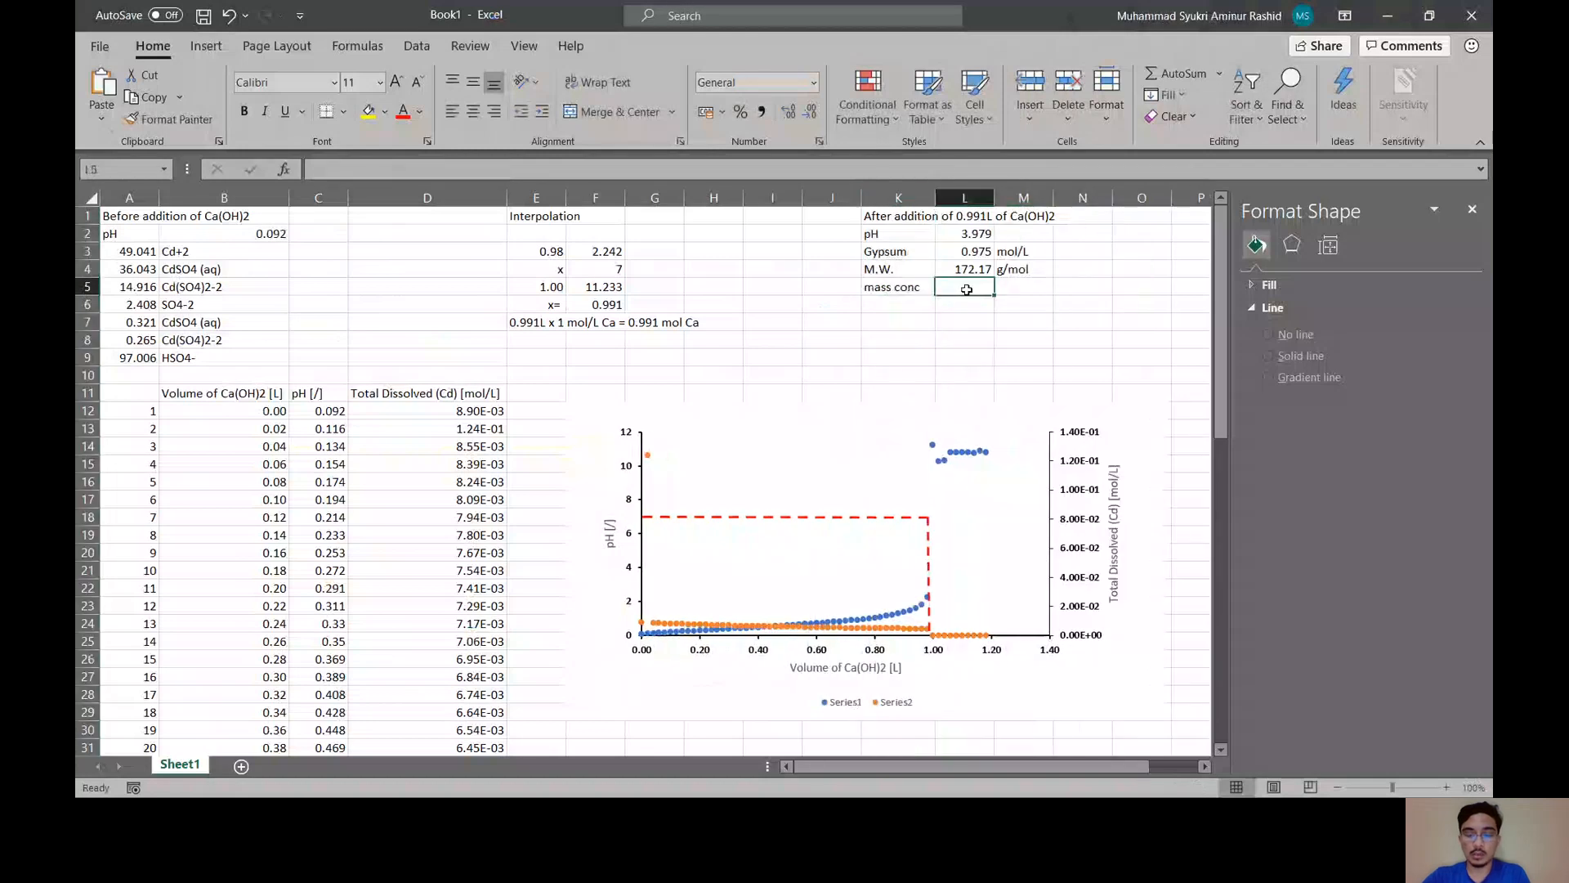
type("=")
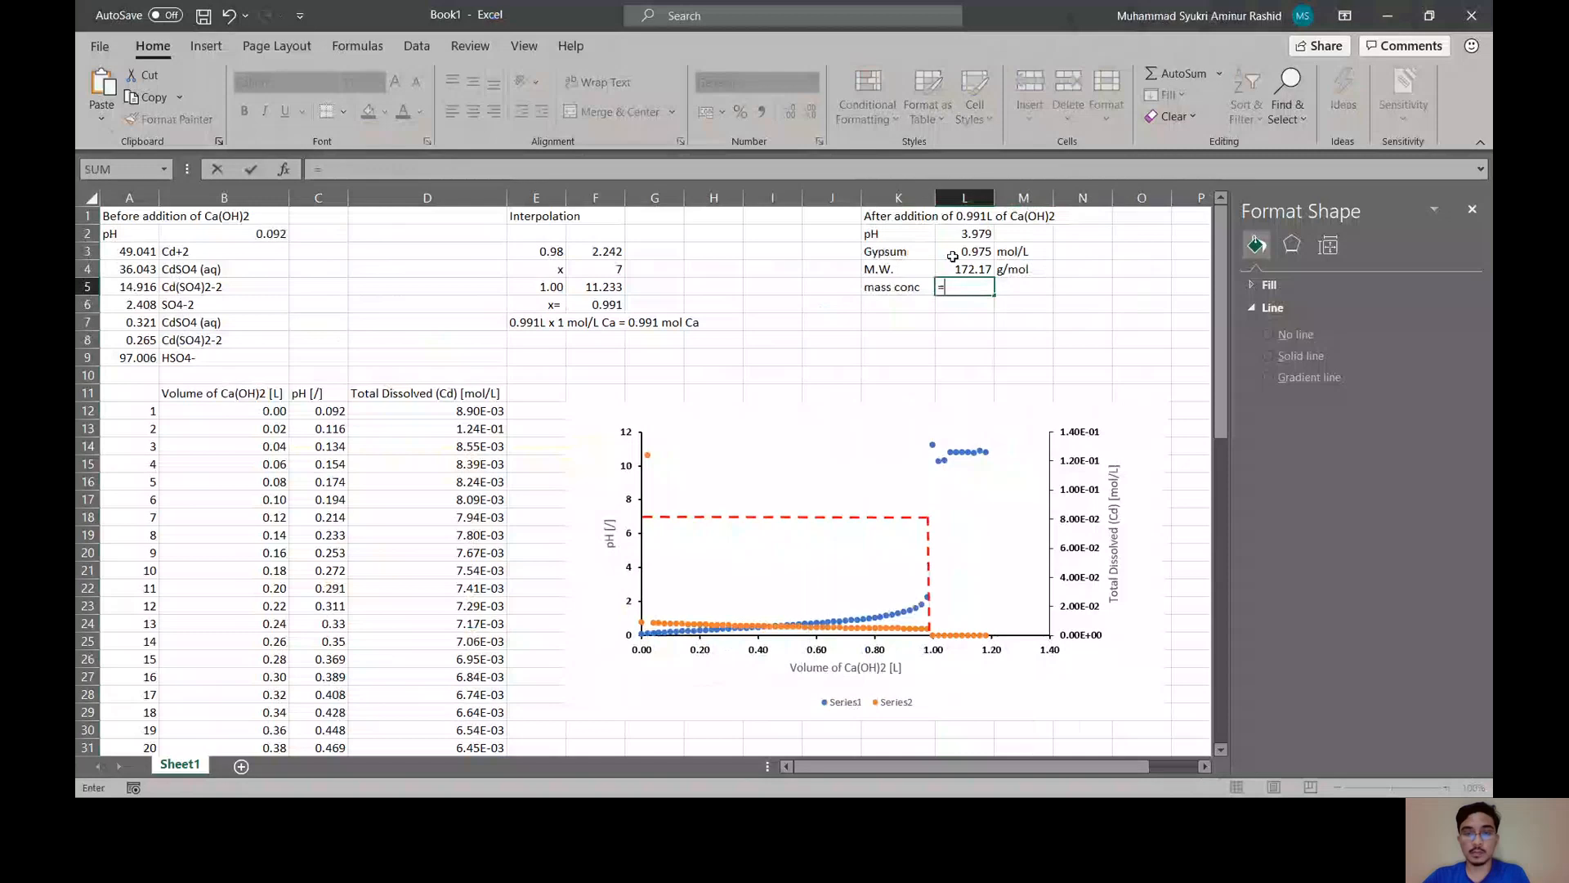
left_click(952, 252)
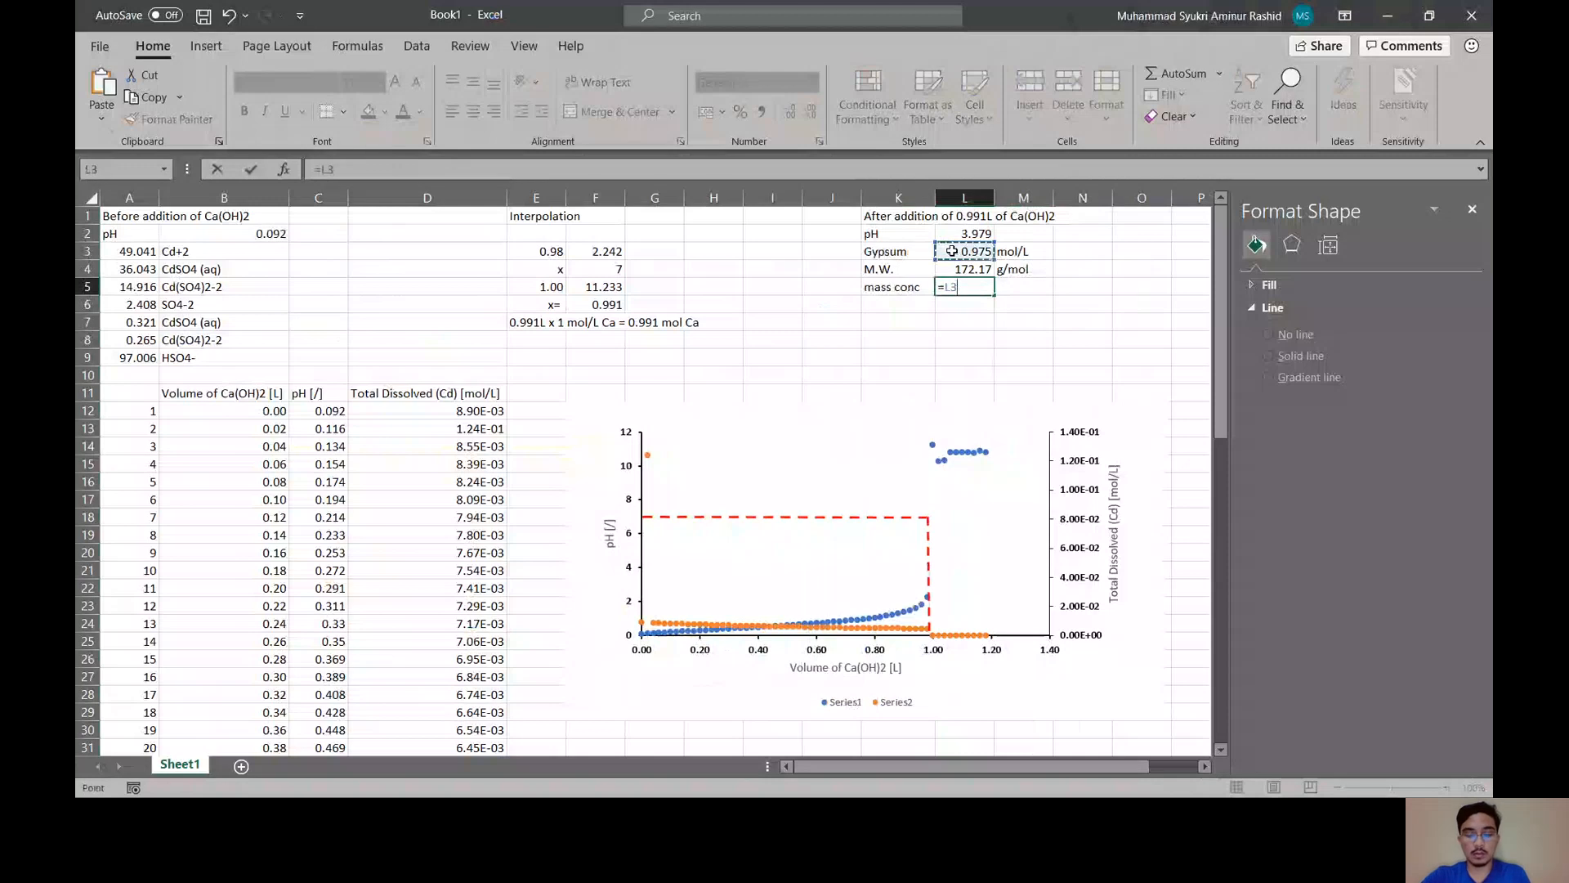
type("*")
left_click(973, 272)
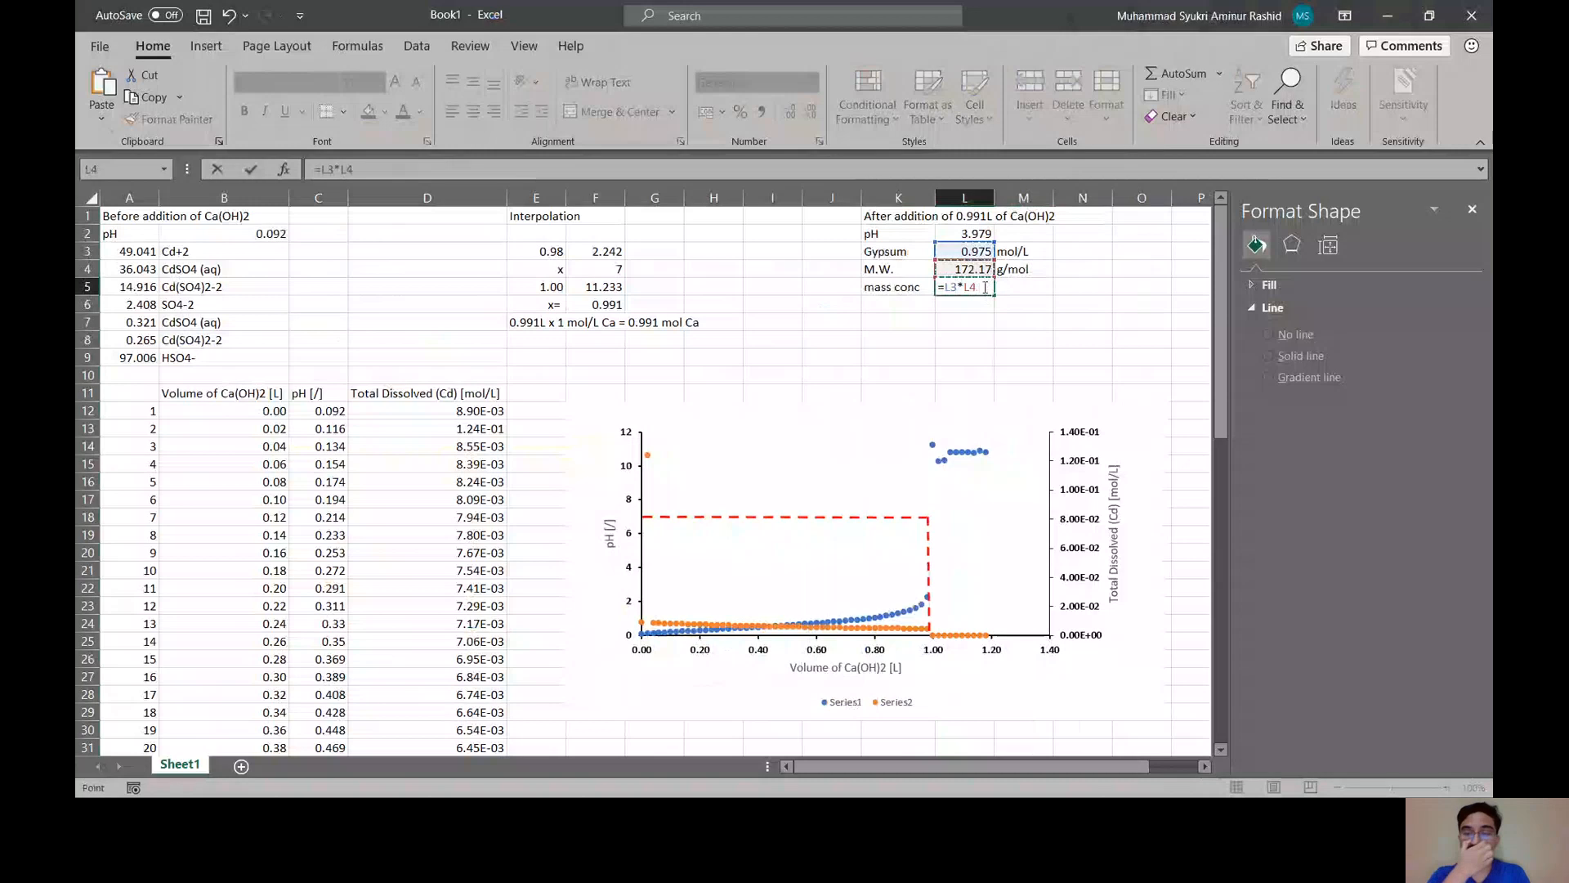
key("Return")
- Format the mass concentration in cell L5 to three decimal places and select cell M5
left_click(984, 287)
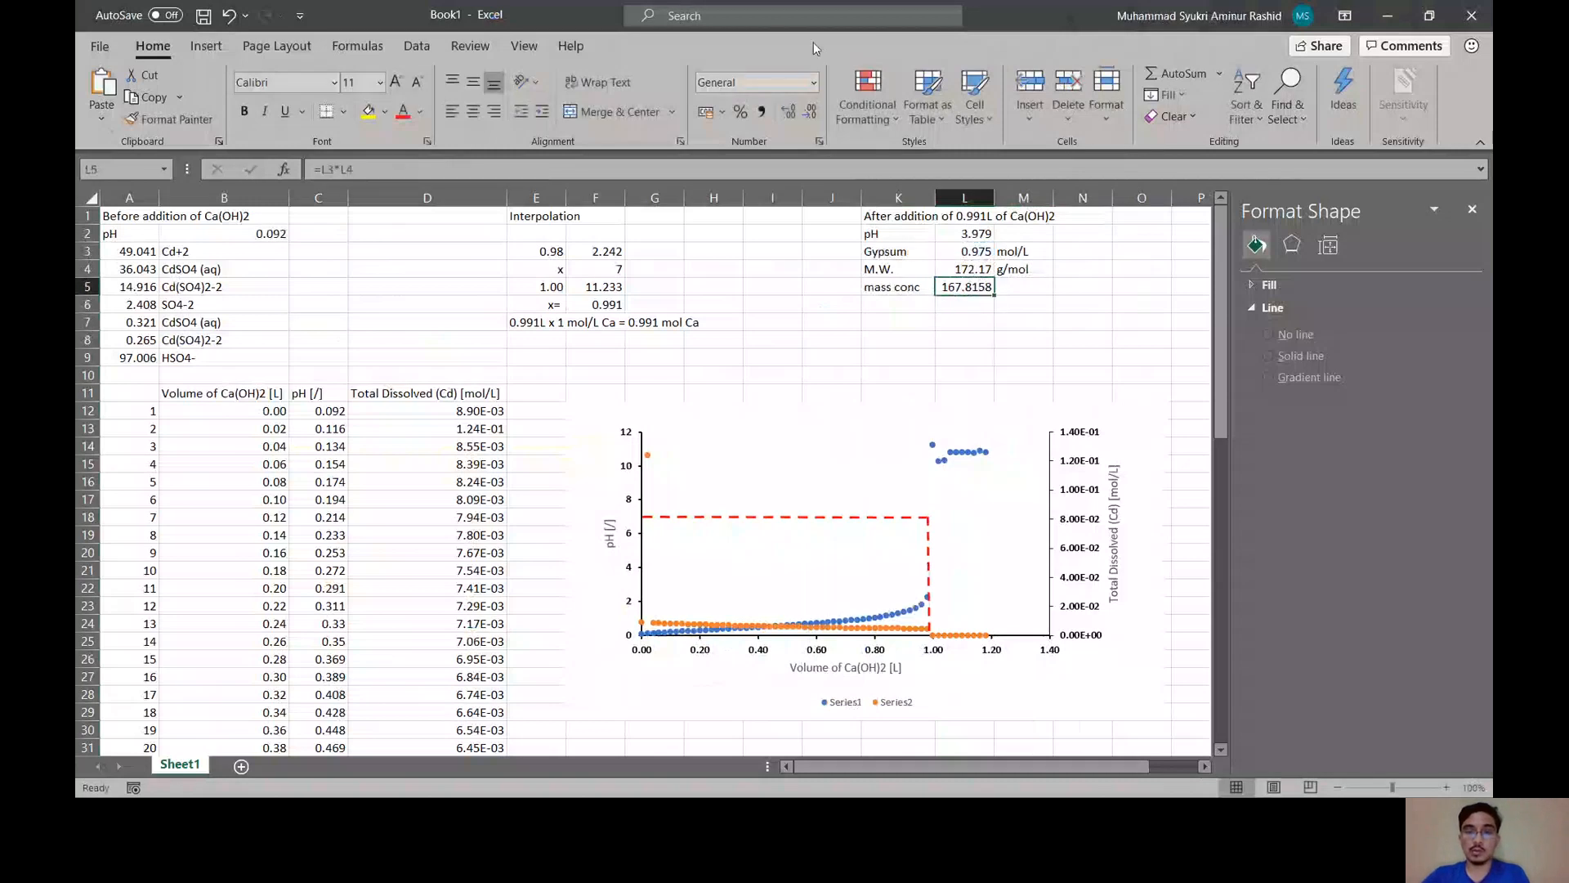
left_click(804, 110)
left_click(804, 110)
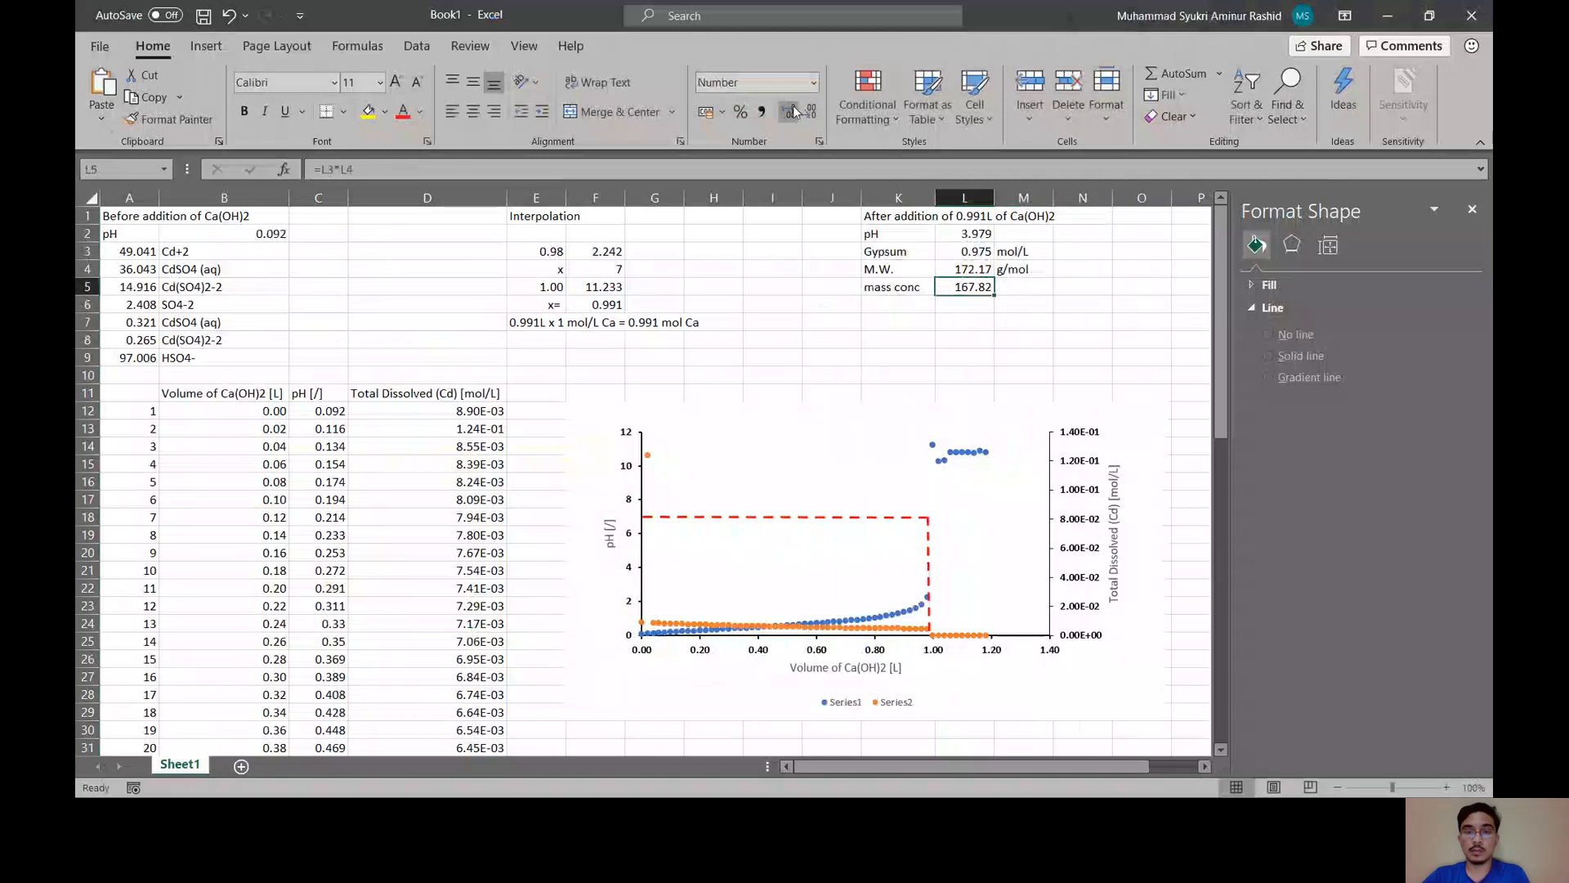
left_click(794, 106)
left_click(1013, 286)
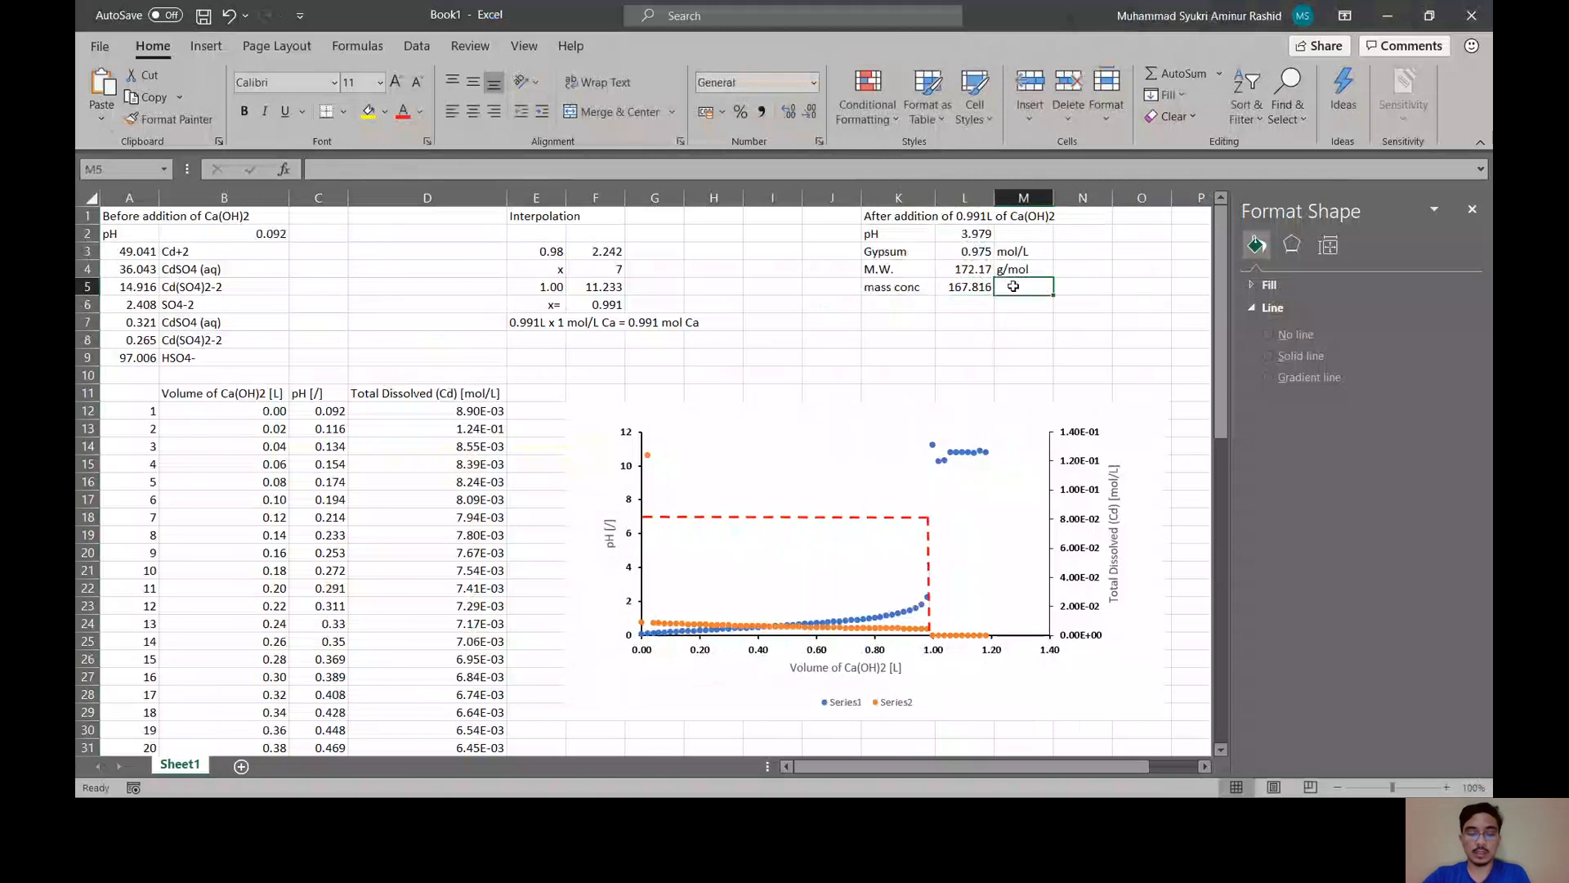
- Enter the unit "g/L" in cell M5 and the unit "kg/m3" in cell M6
type("g/L")
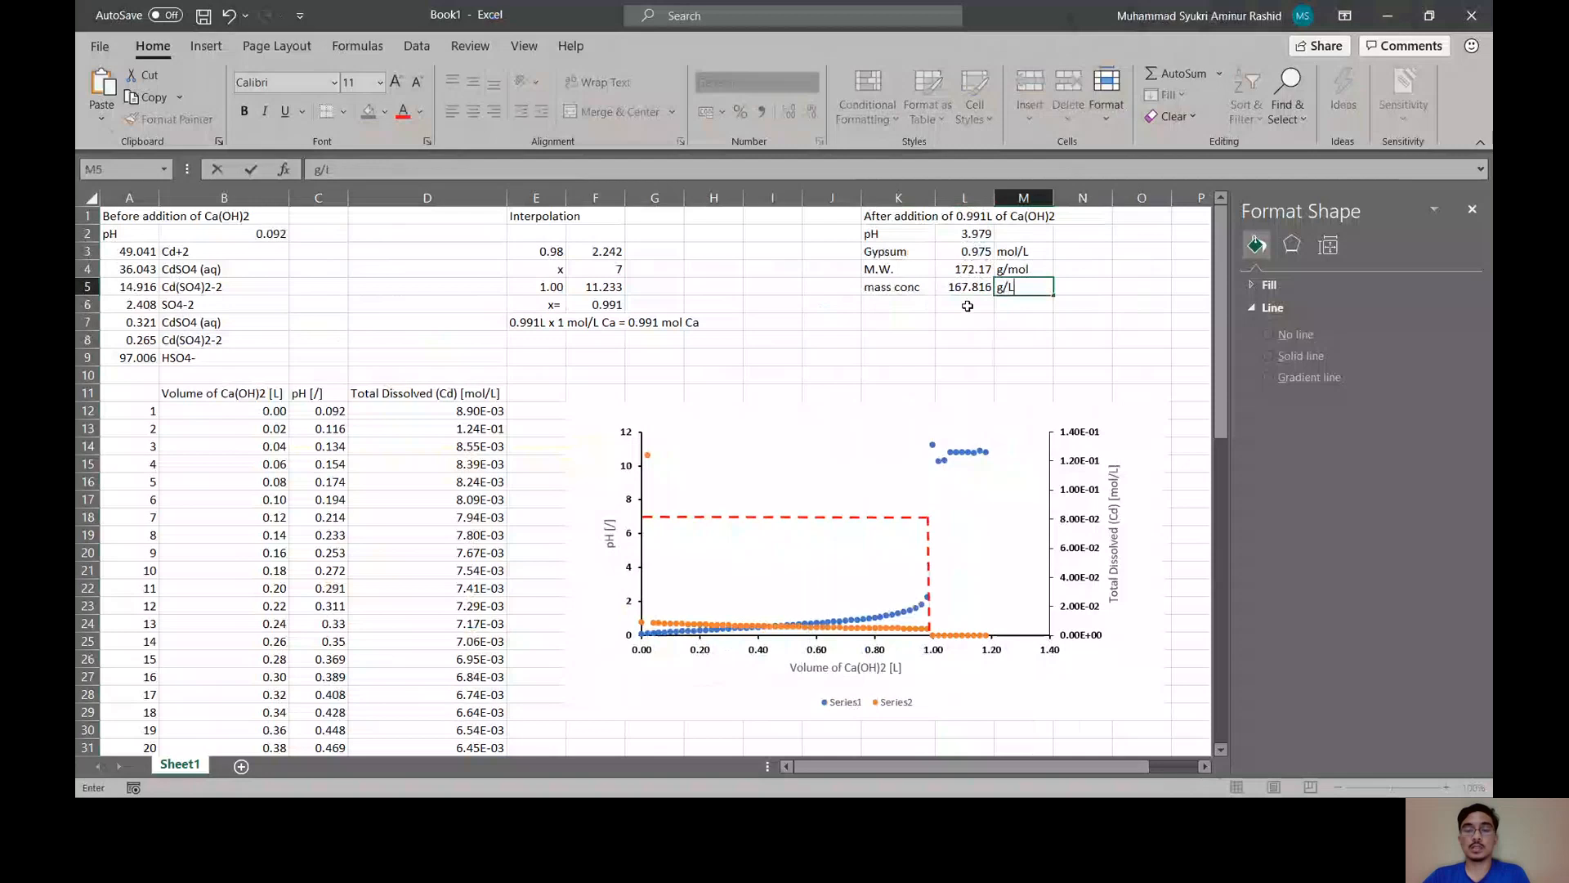
left_click(1005, 305)
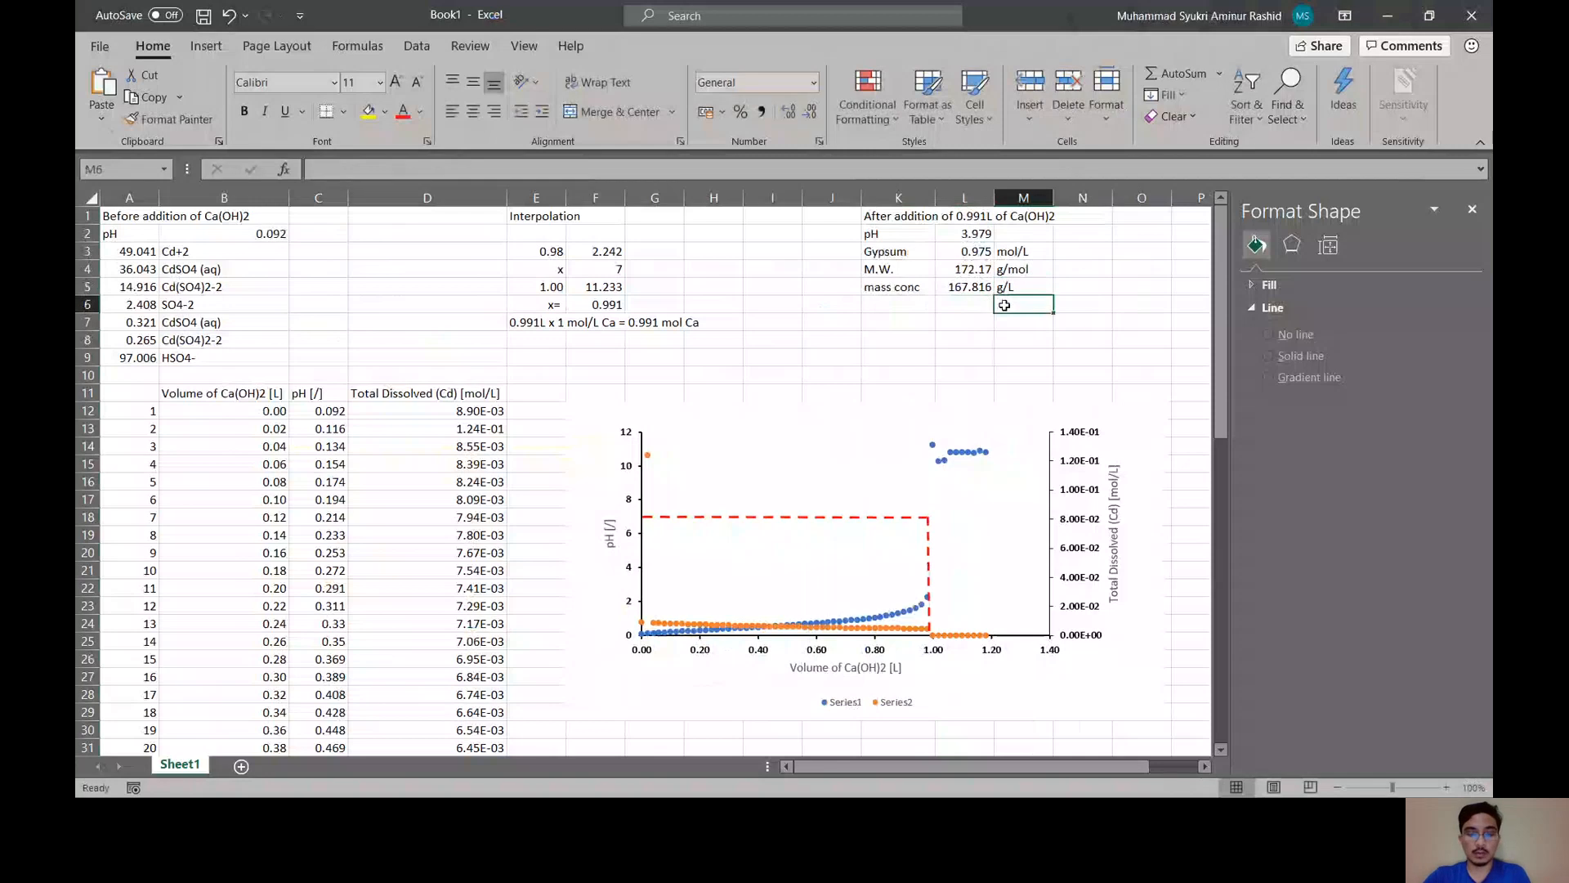
type("kg/")
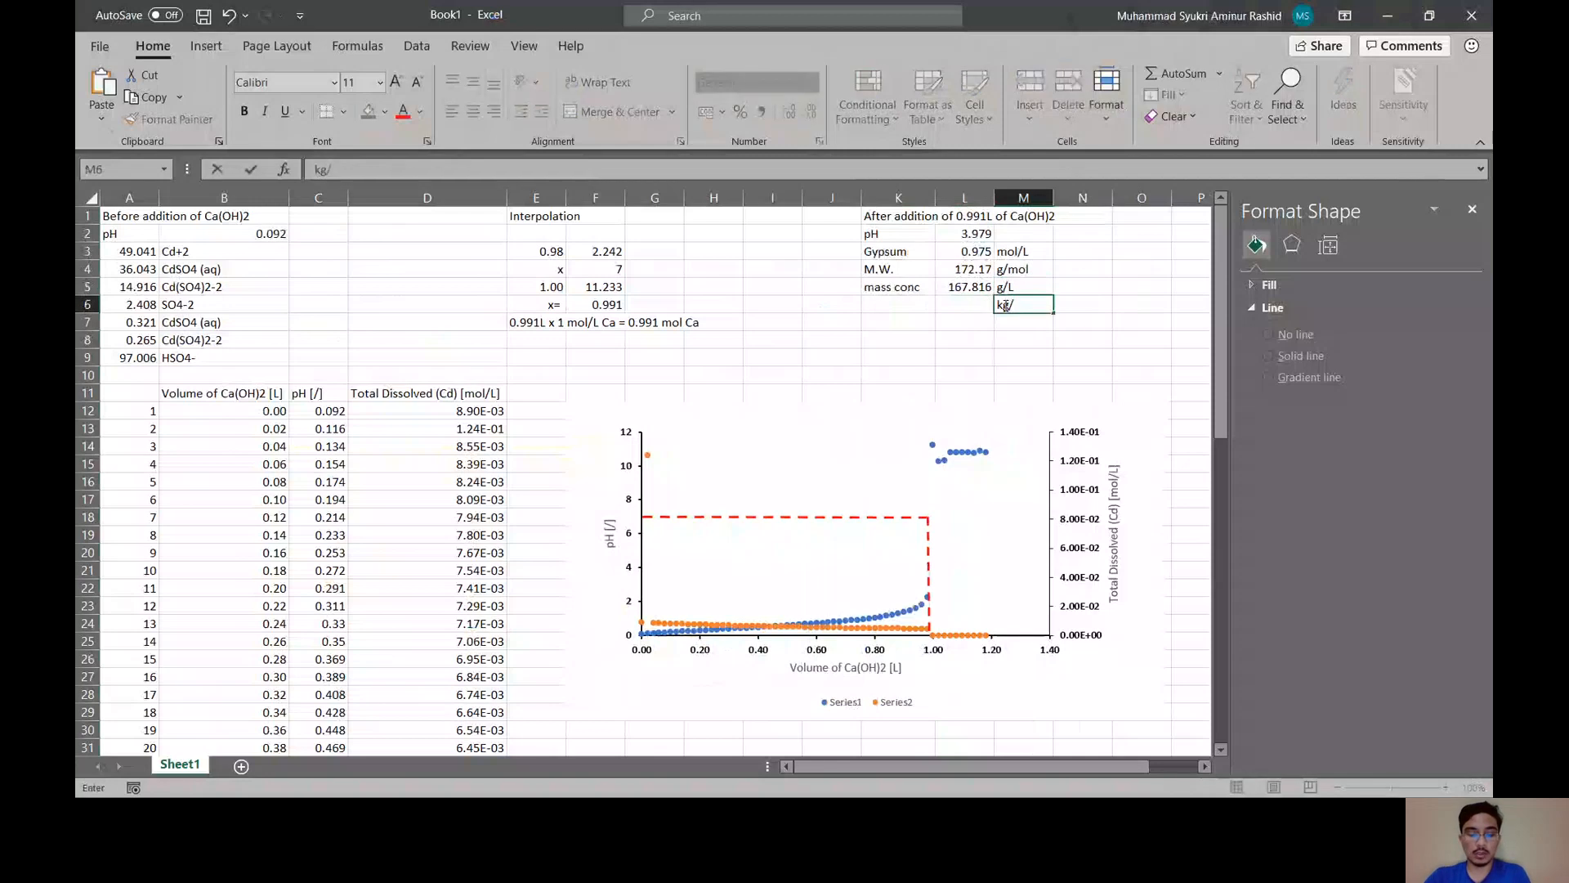
type("m3")
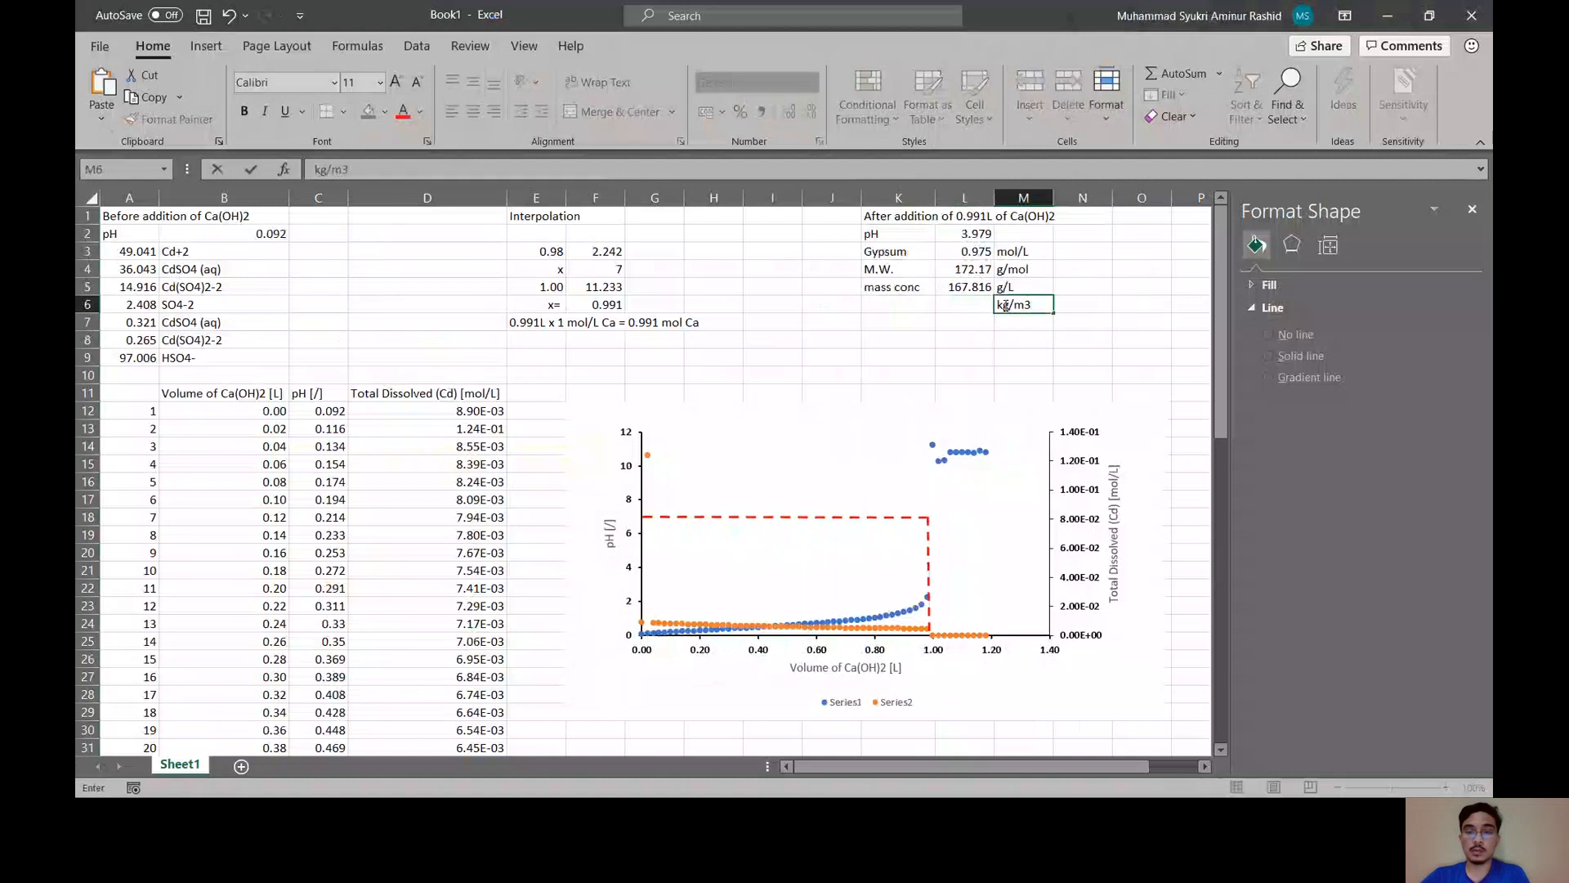
- Convert the mass concentration to kg/m3 in cell L6 with the formula =L5*1000/1000
left_click(973, 305)
type("=")
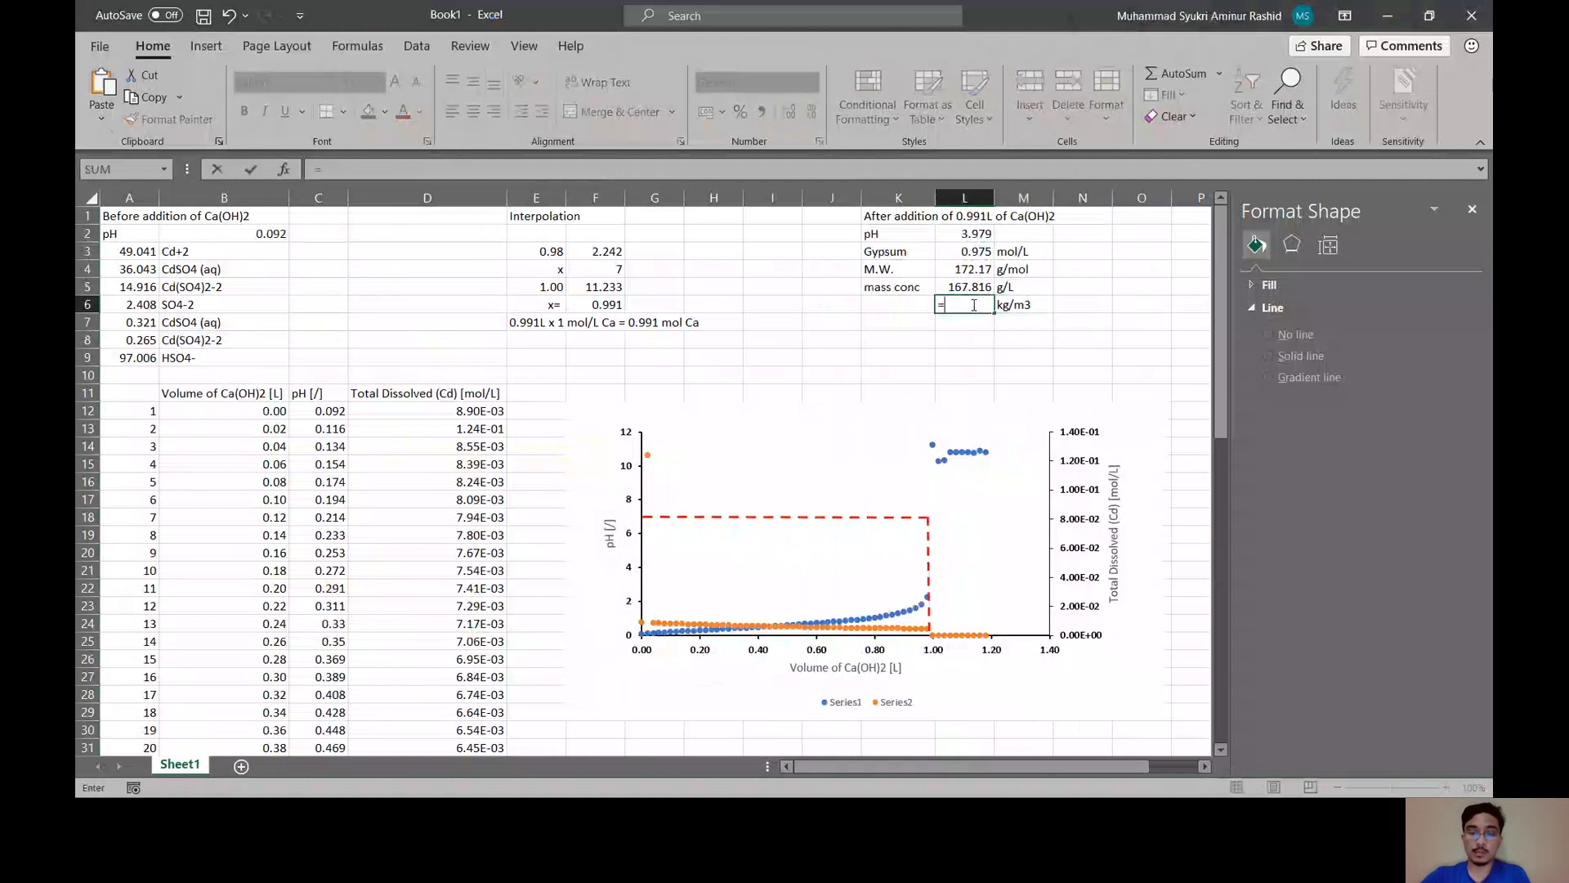
left_click(976, 287)
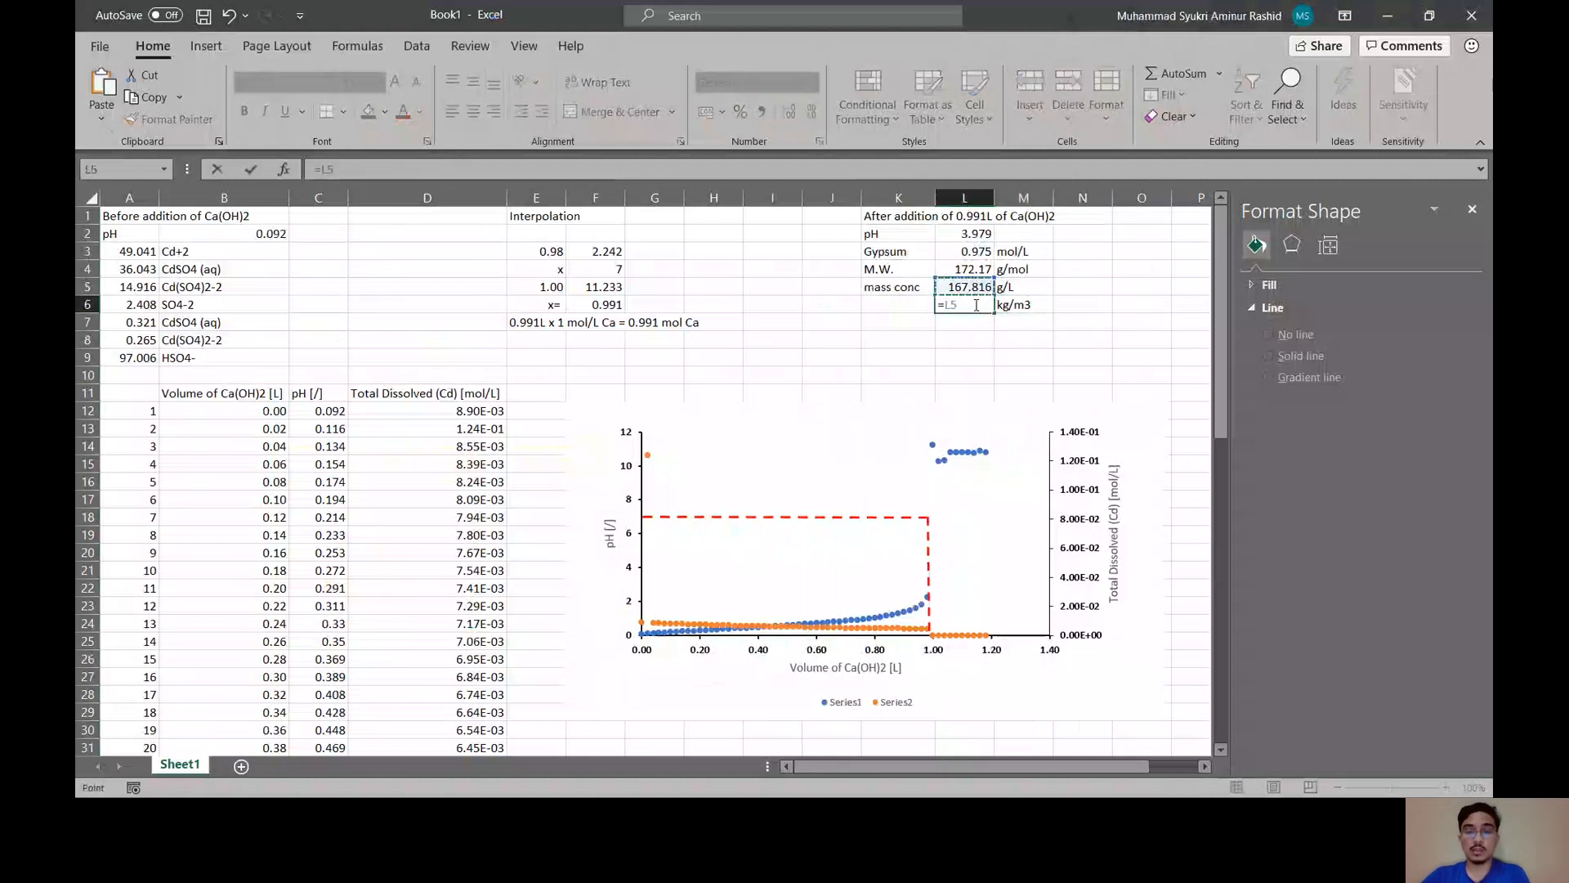
left_click(977, 304)
type("*1000")
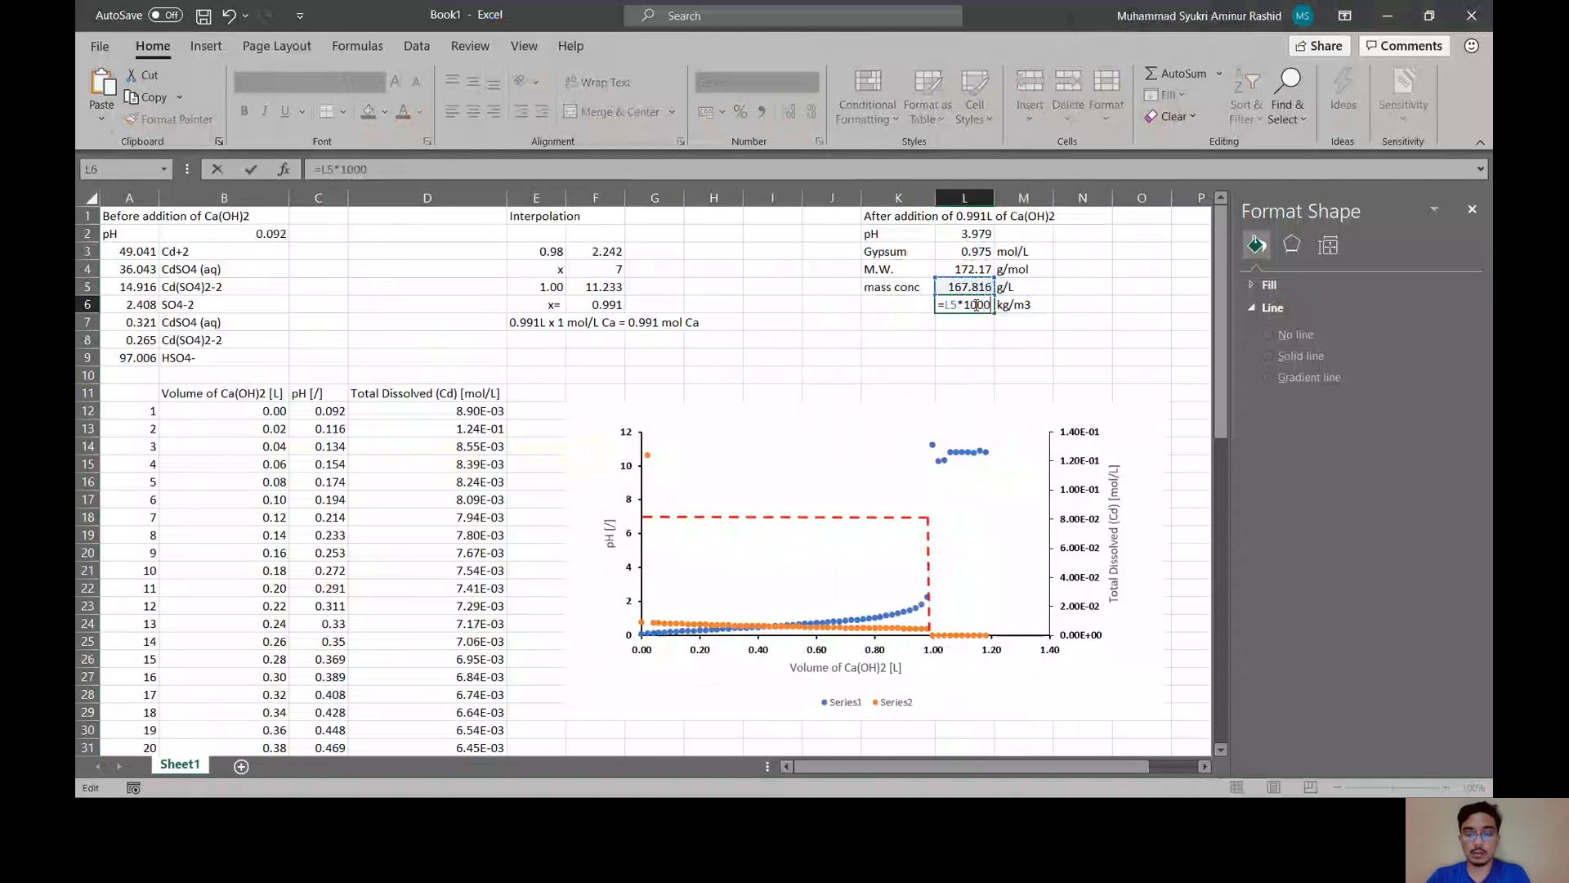
type("/1000")
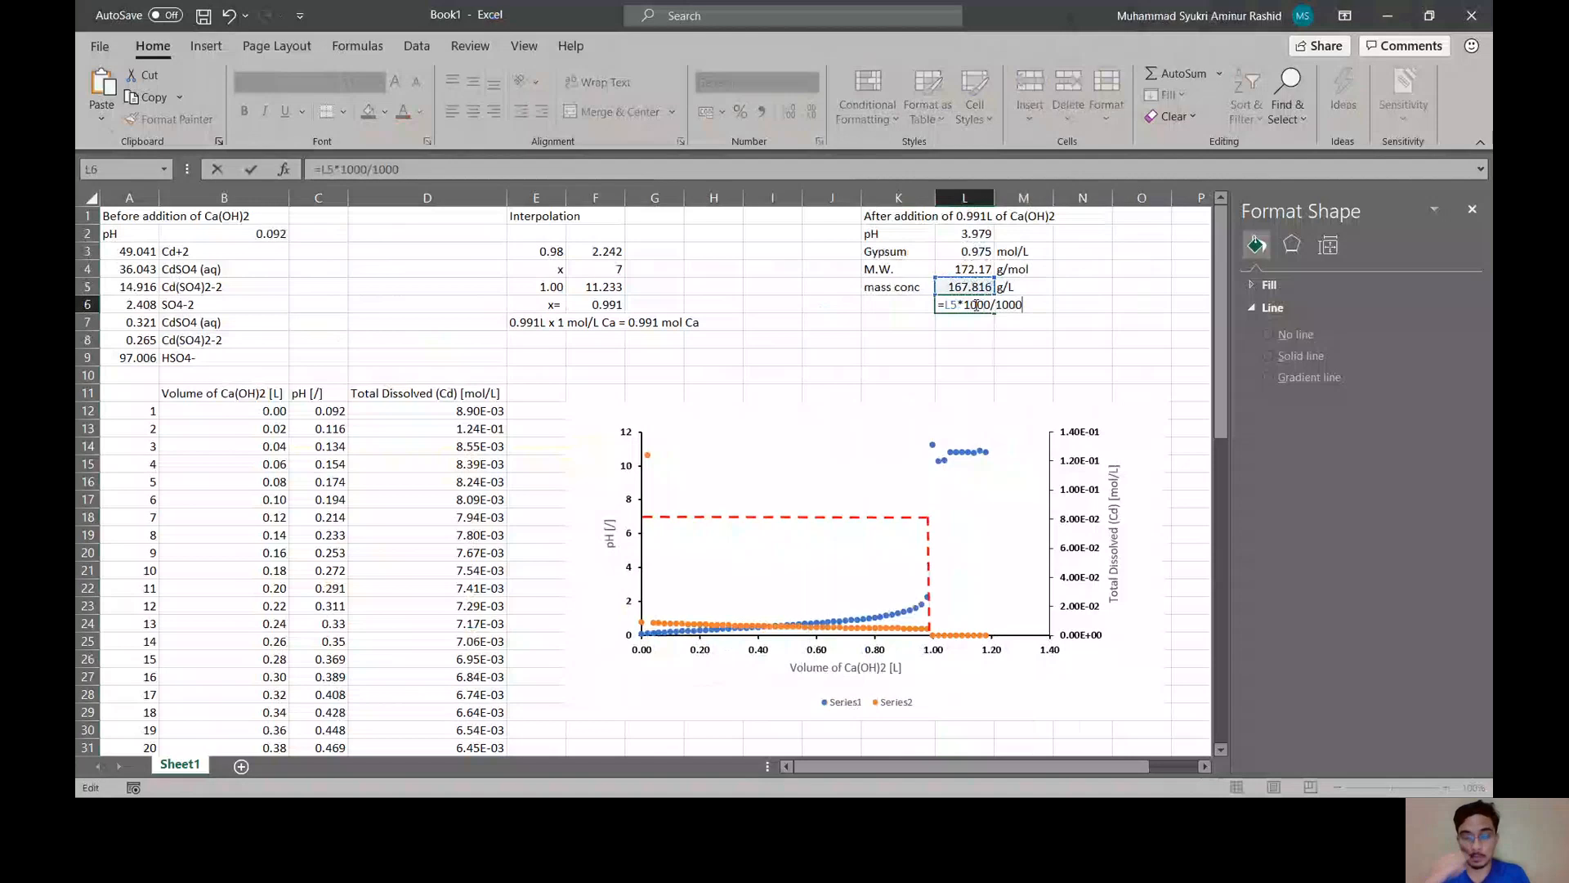
key("Return")
- Format the converted mass concentration in cell L6 to three decimal places
left_click(975, 304)
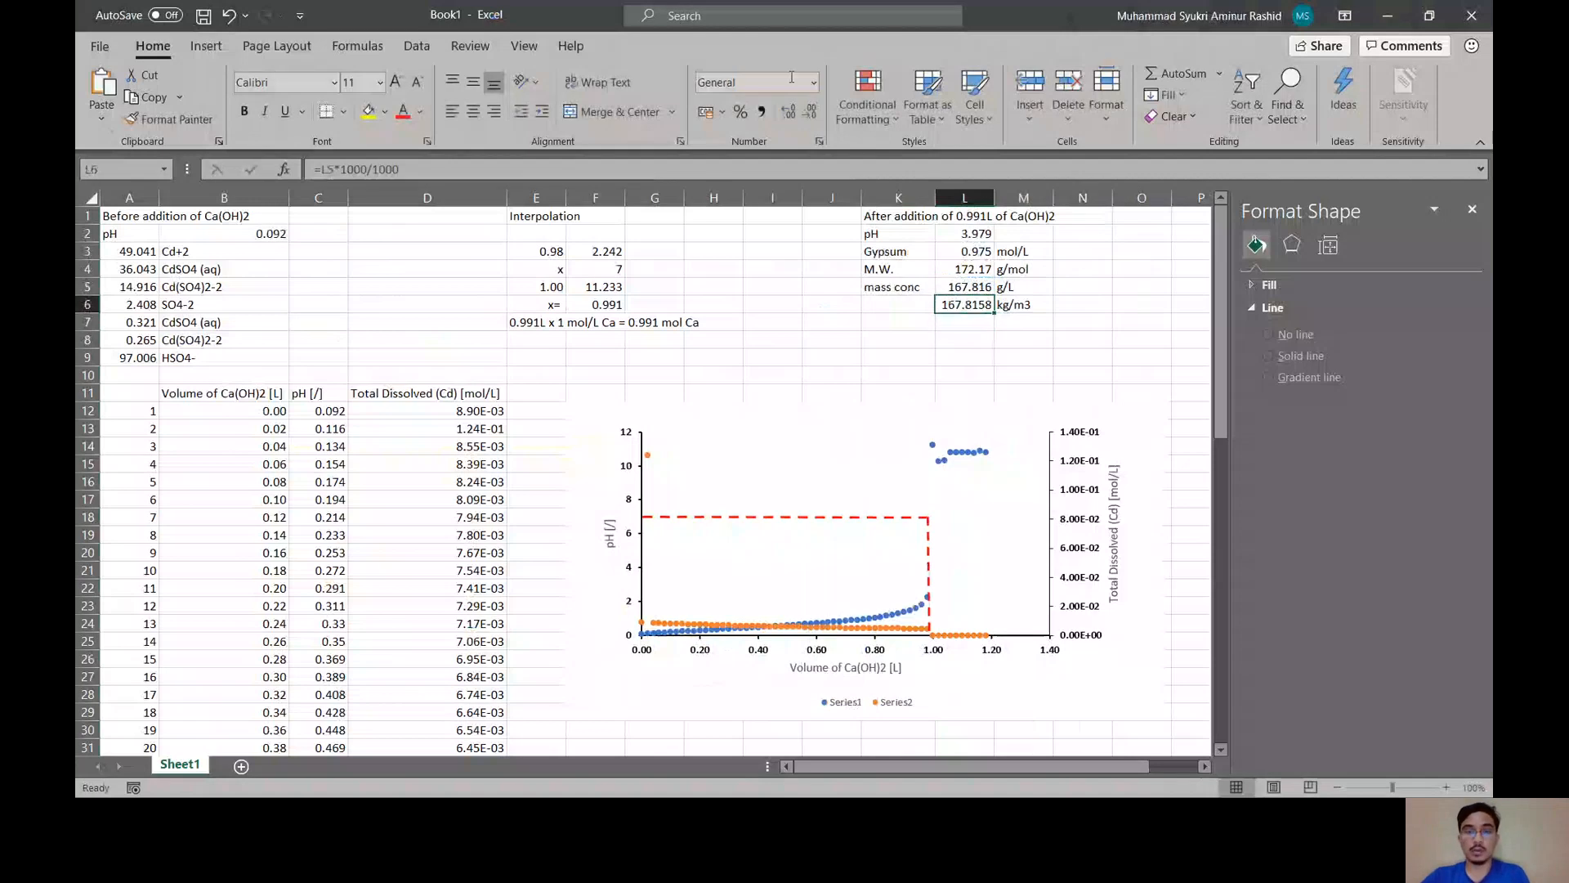
left_click(789, 115)
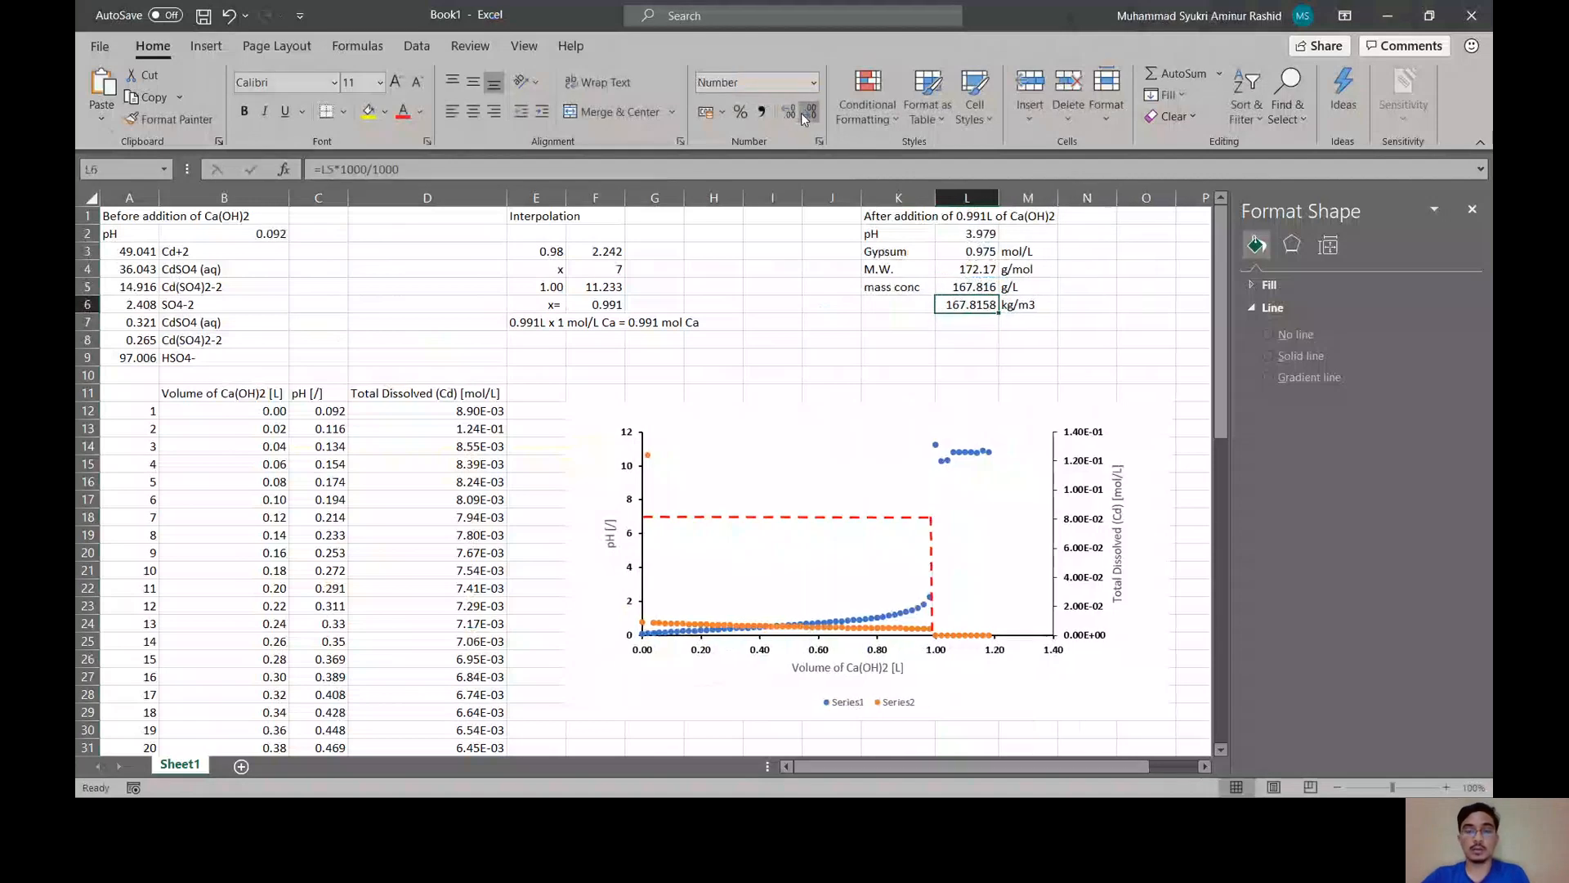
left_click(800, 113)
left_click(804, 111)
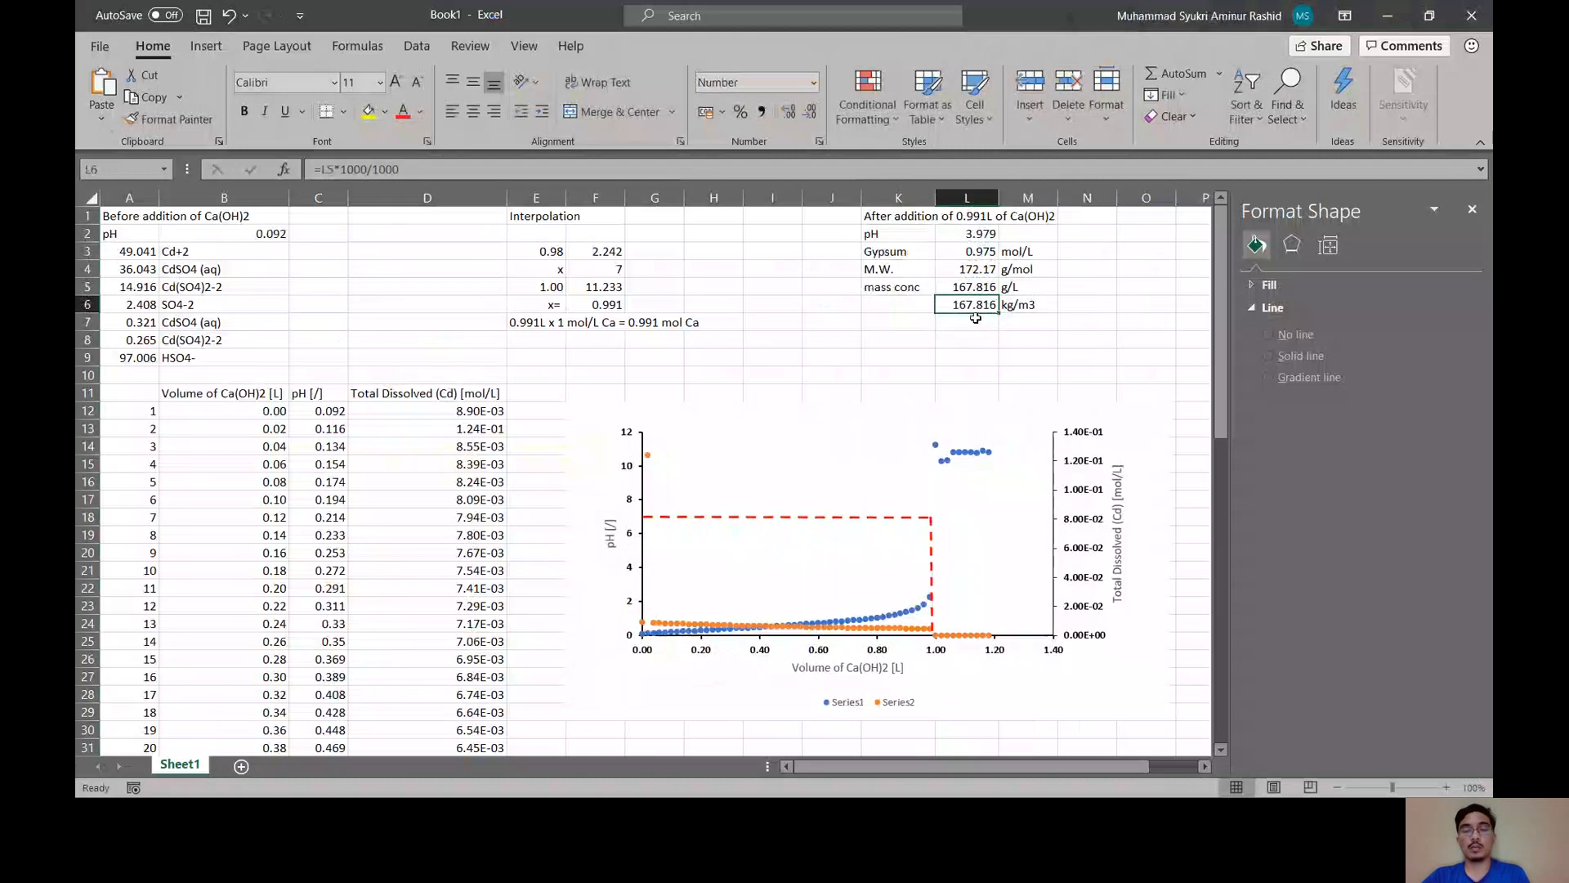
- Check the sludge mass requirement on the PowerPoint task slide, return to Excel and select cell M6
key("alt+Tab")
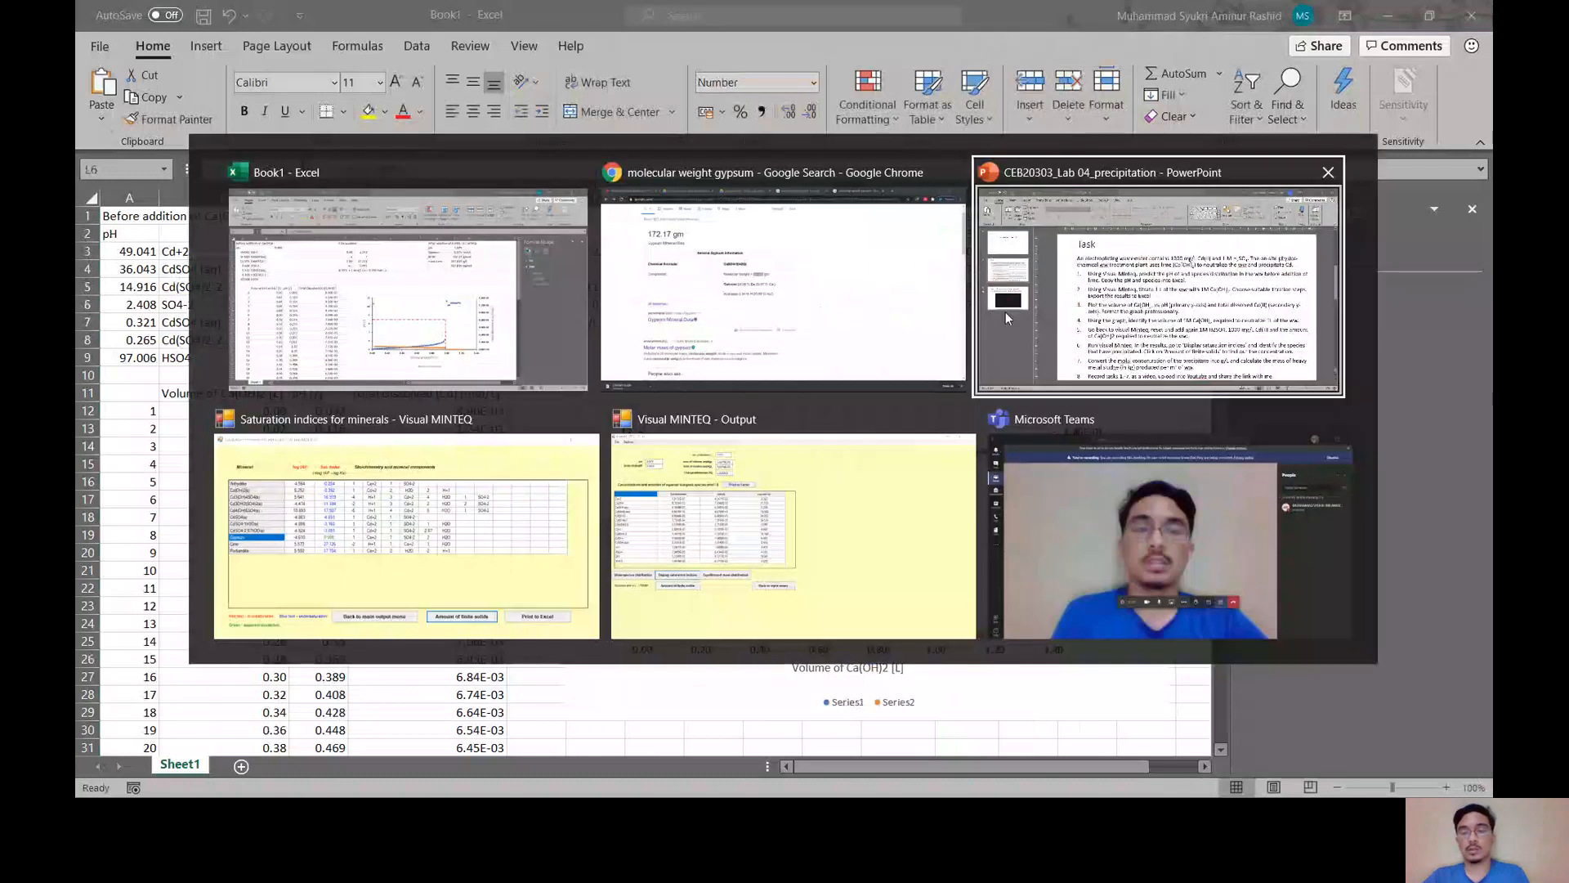
left_click(1005, 312)
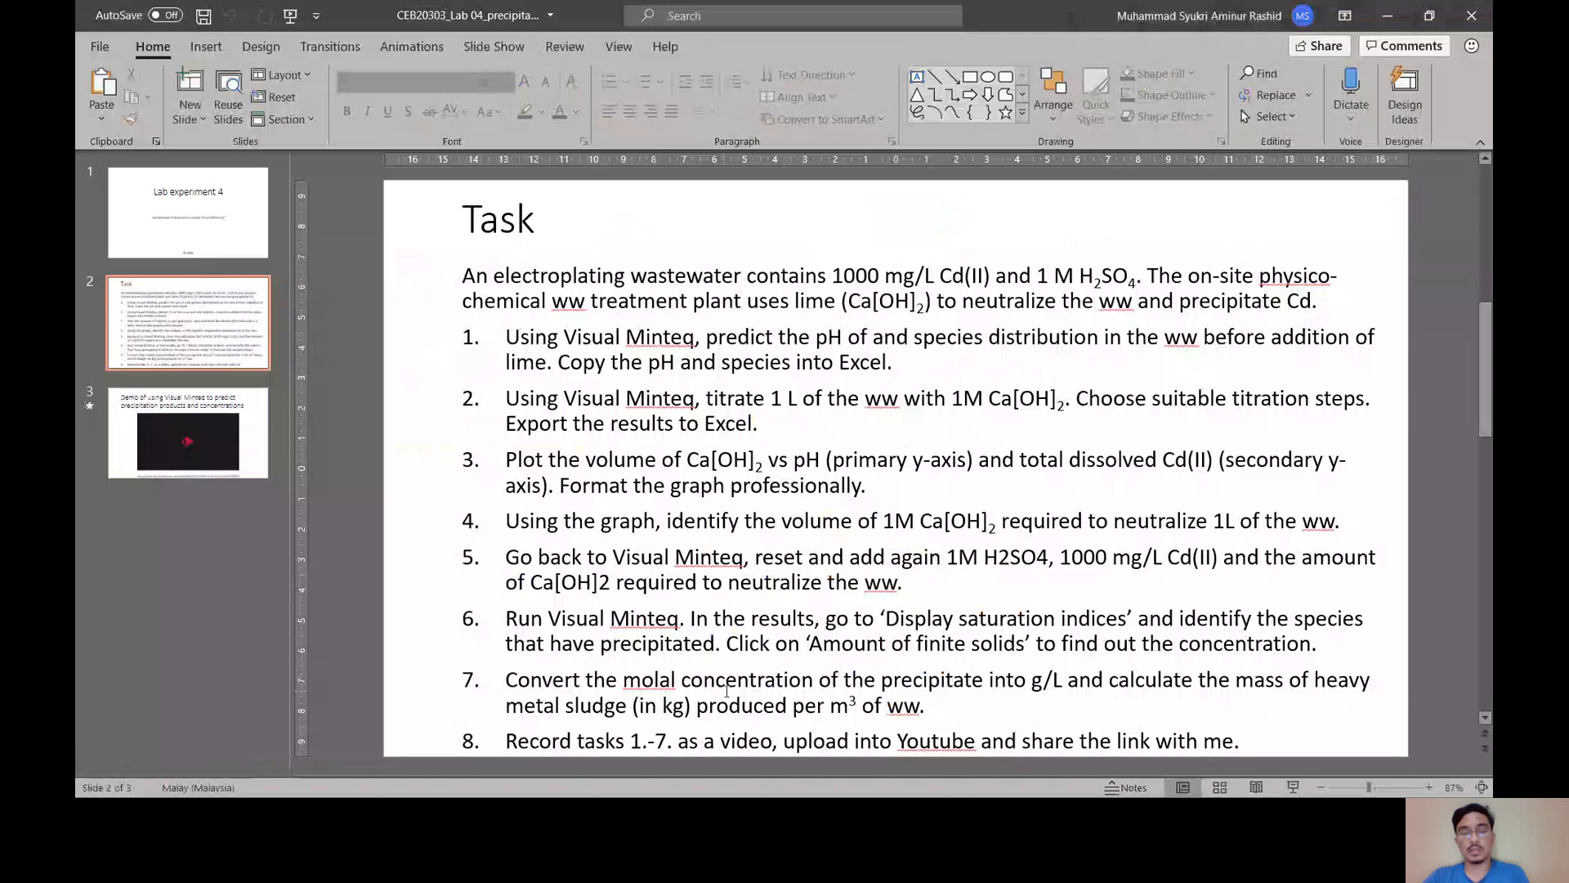
key("alt+Tab")
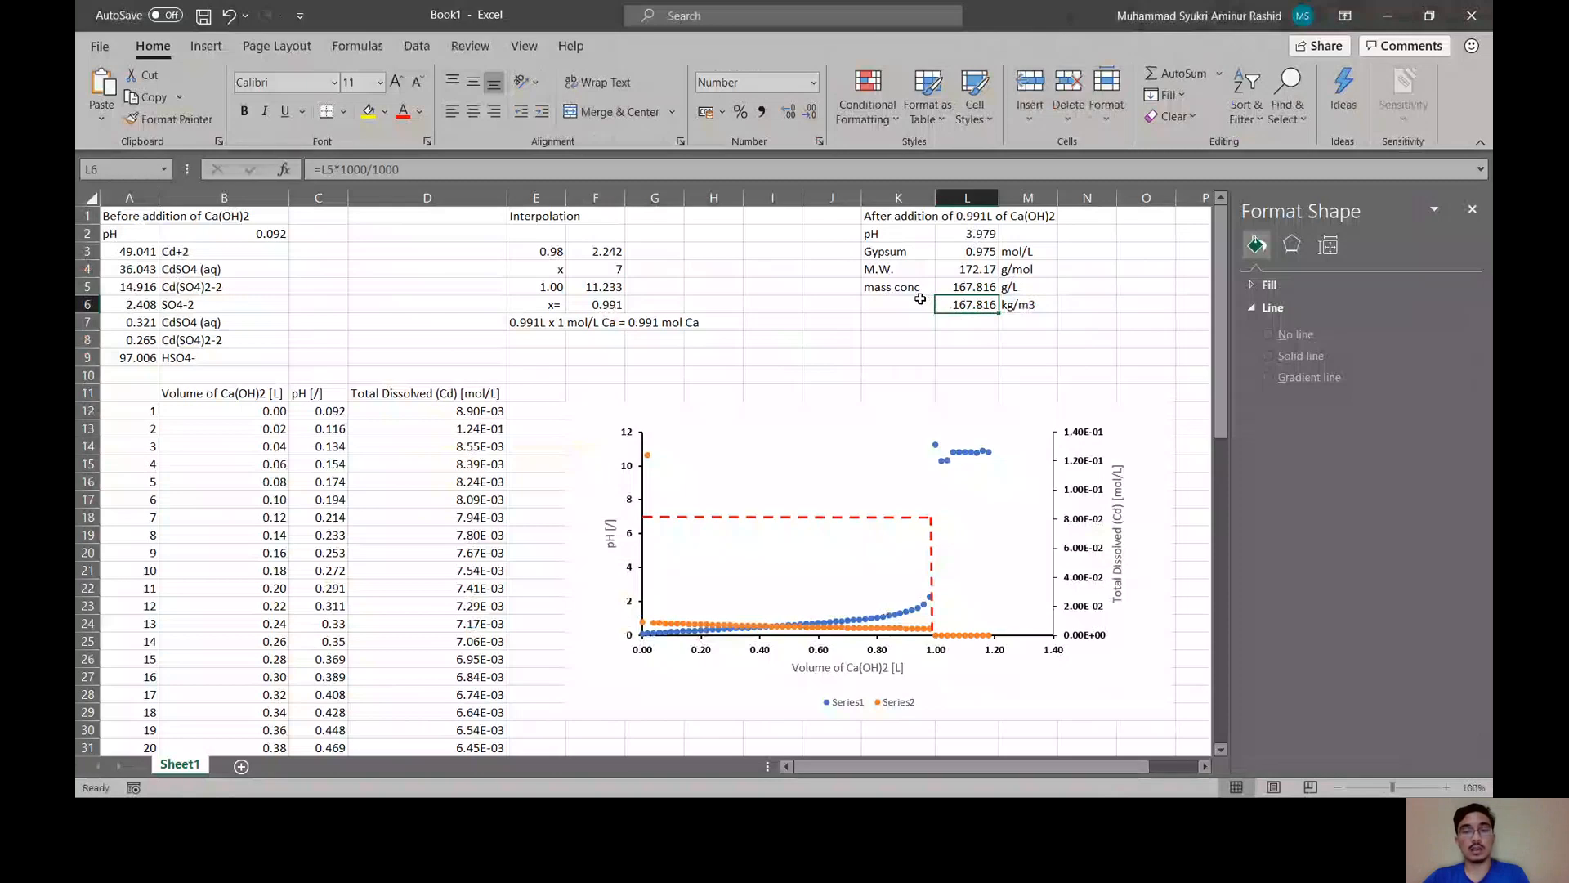
left_click(1029, 304)
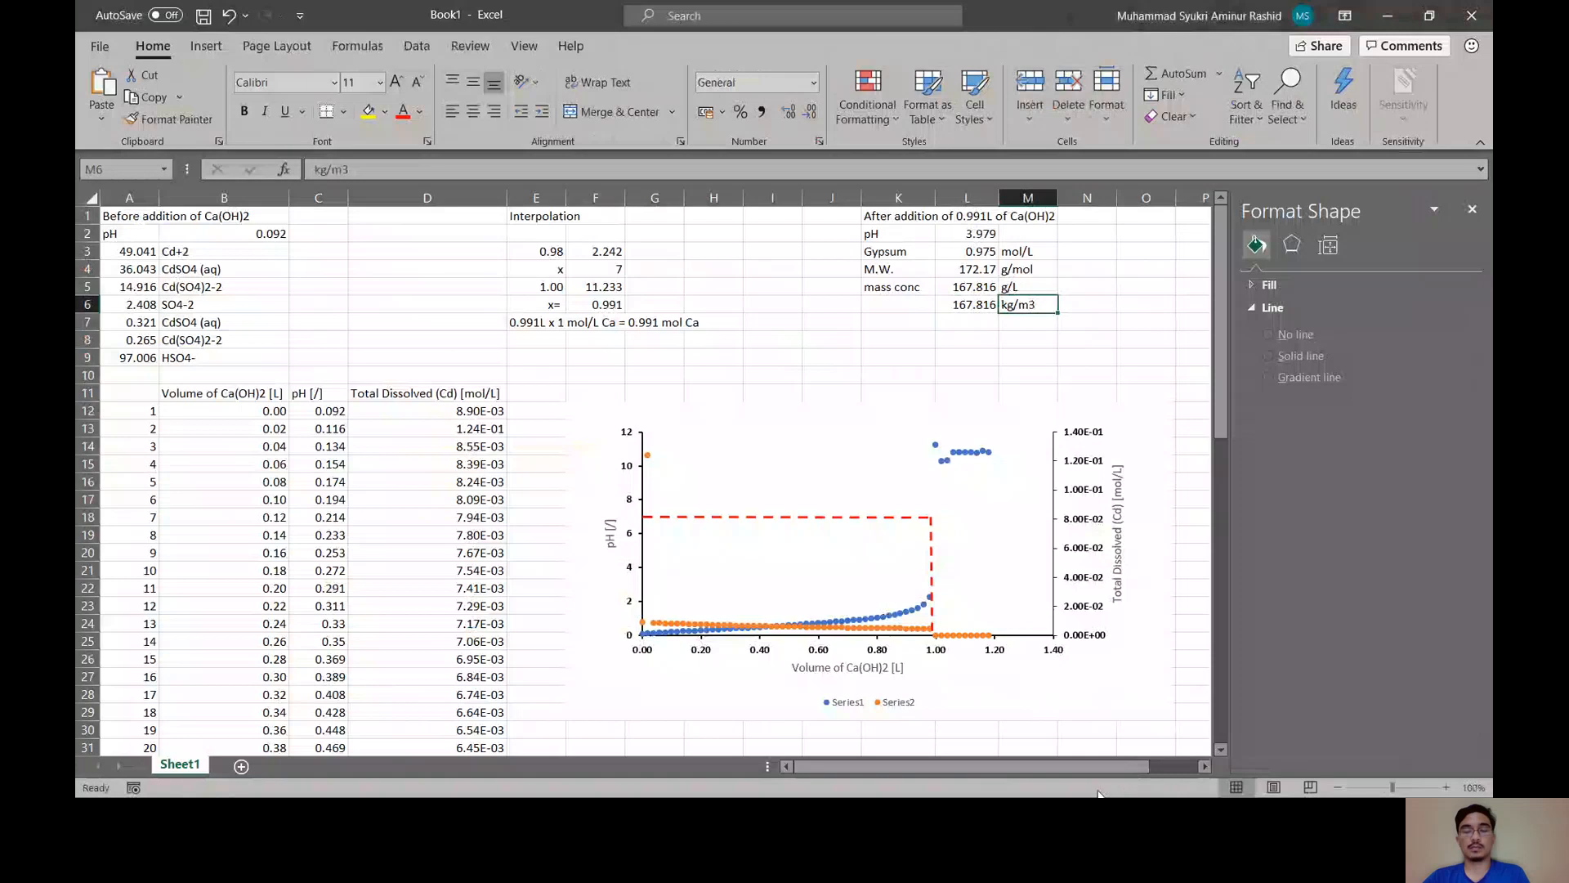
- Switch to the Microsoft Teams meeting window
key("alt+Tab")
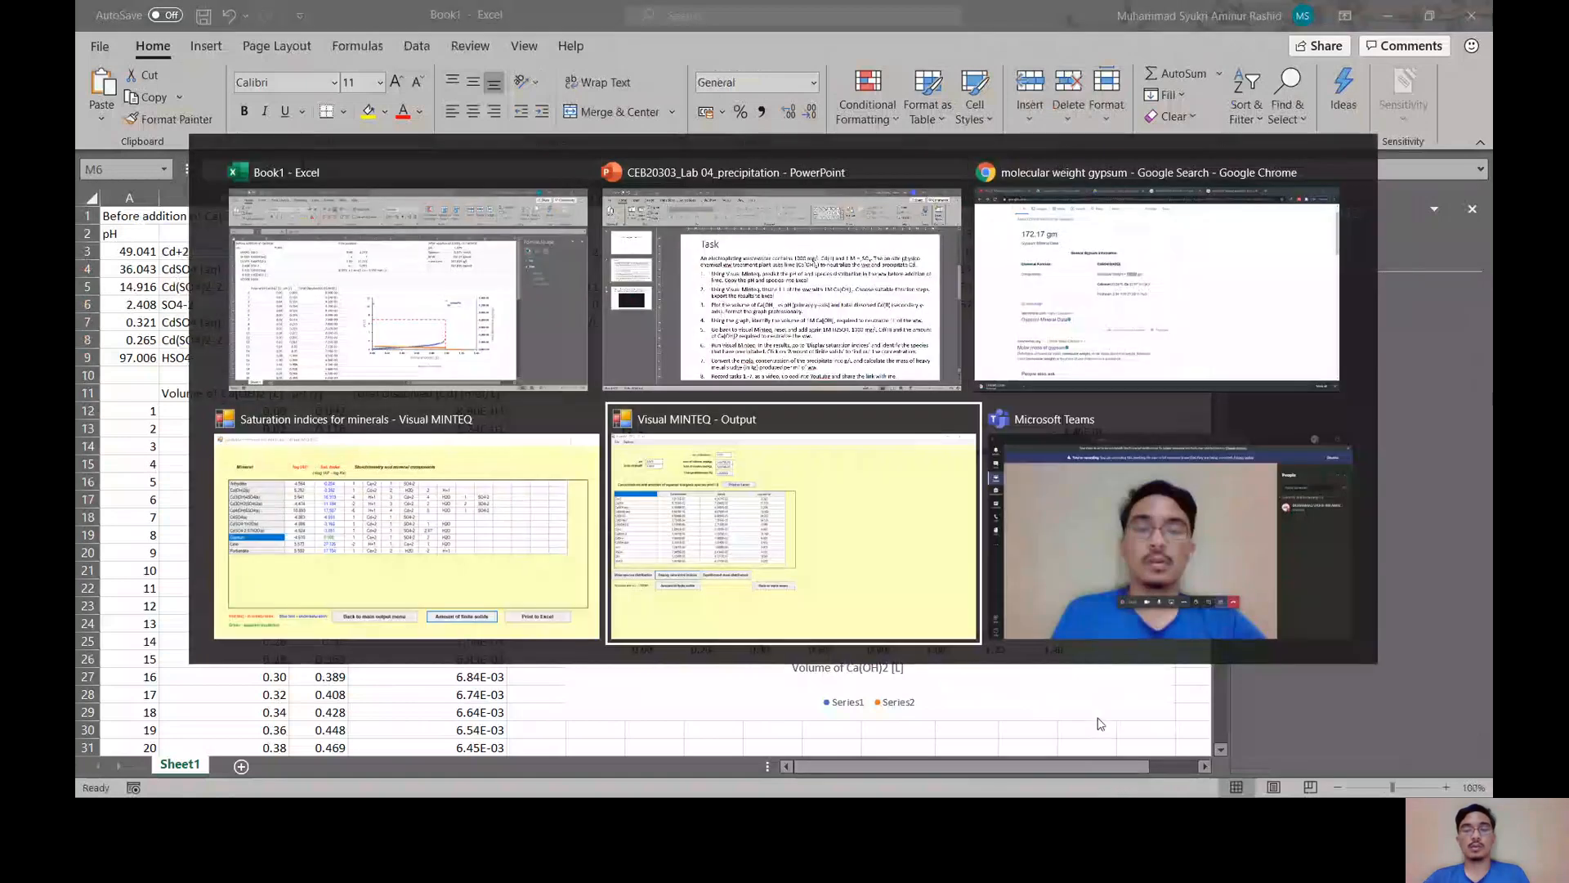
left_click(1075, 585)
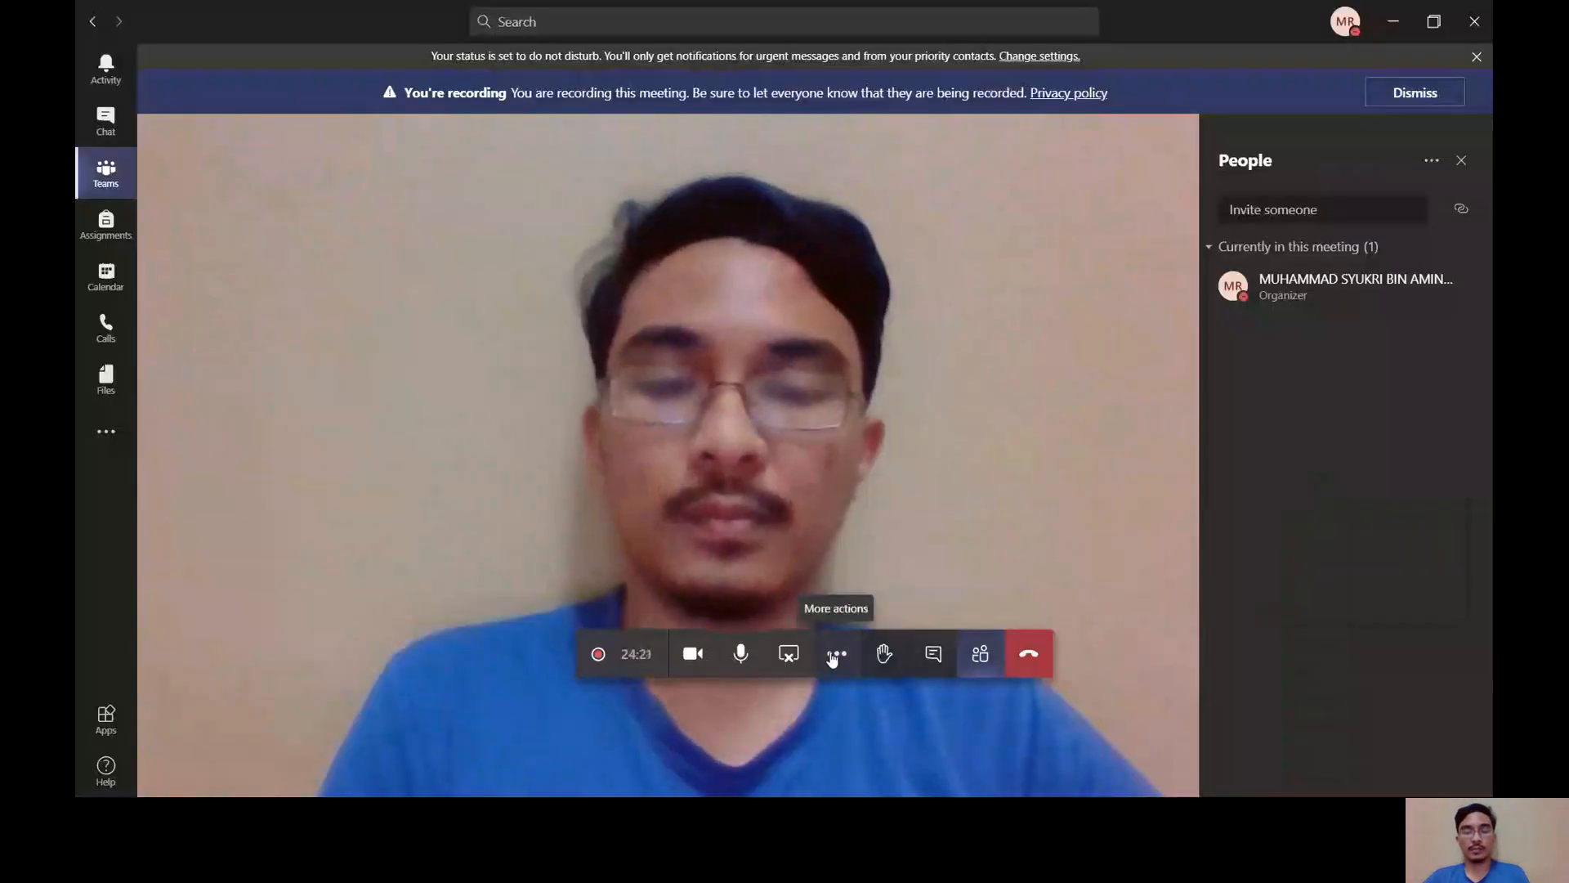